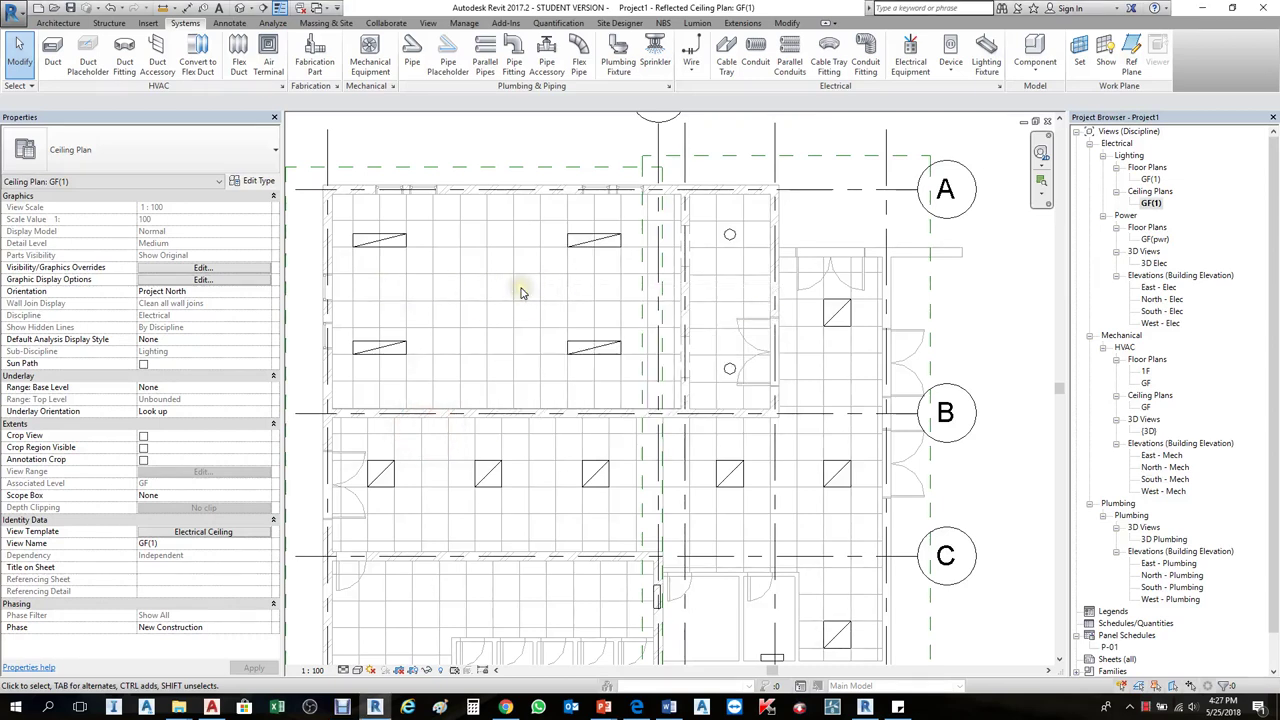
- Check the properties of the lower-left 300x1200 recessed light between grids A and B, and review the fixture layout
click(392, 347)
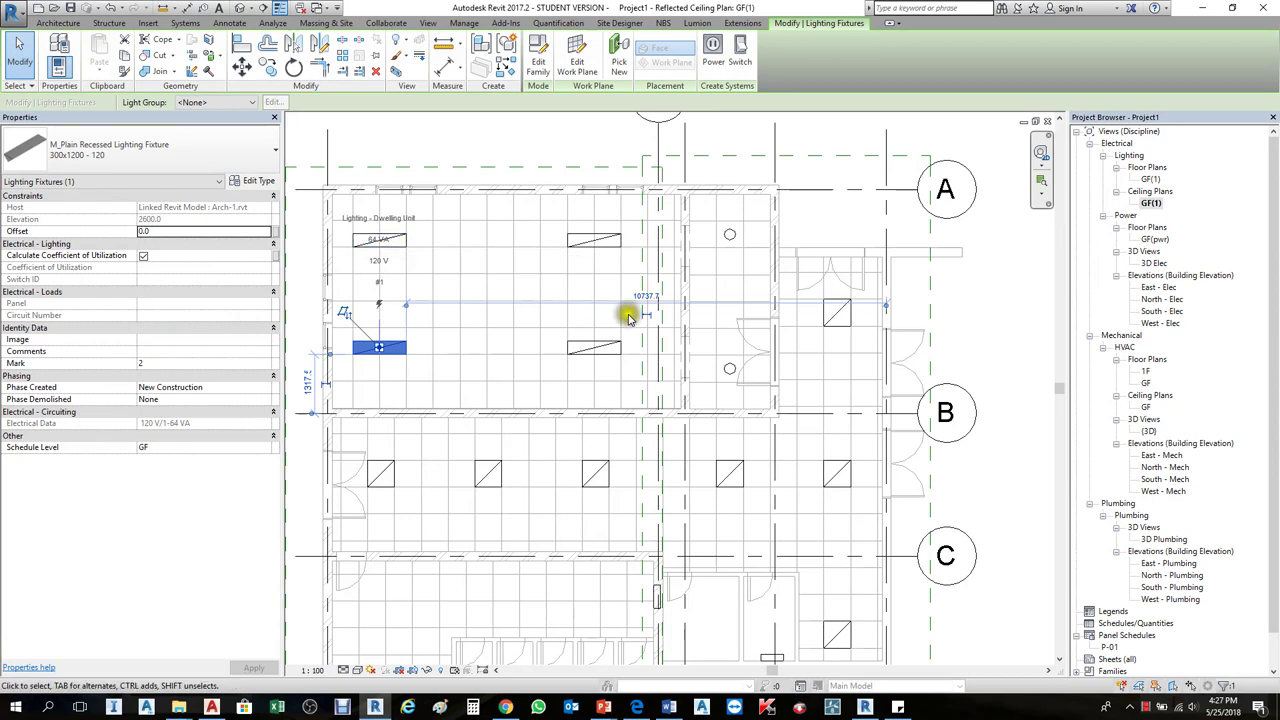
click(585, 388)
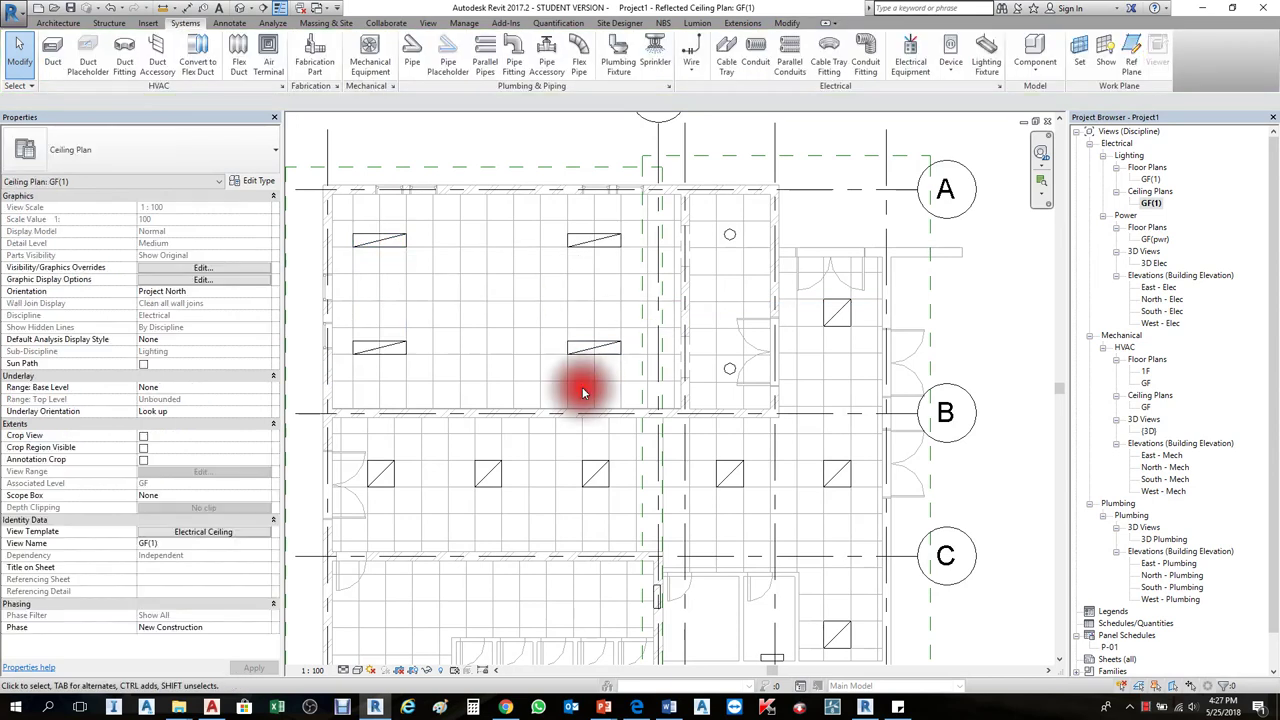
scroll(915, 220, down, 2)
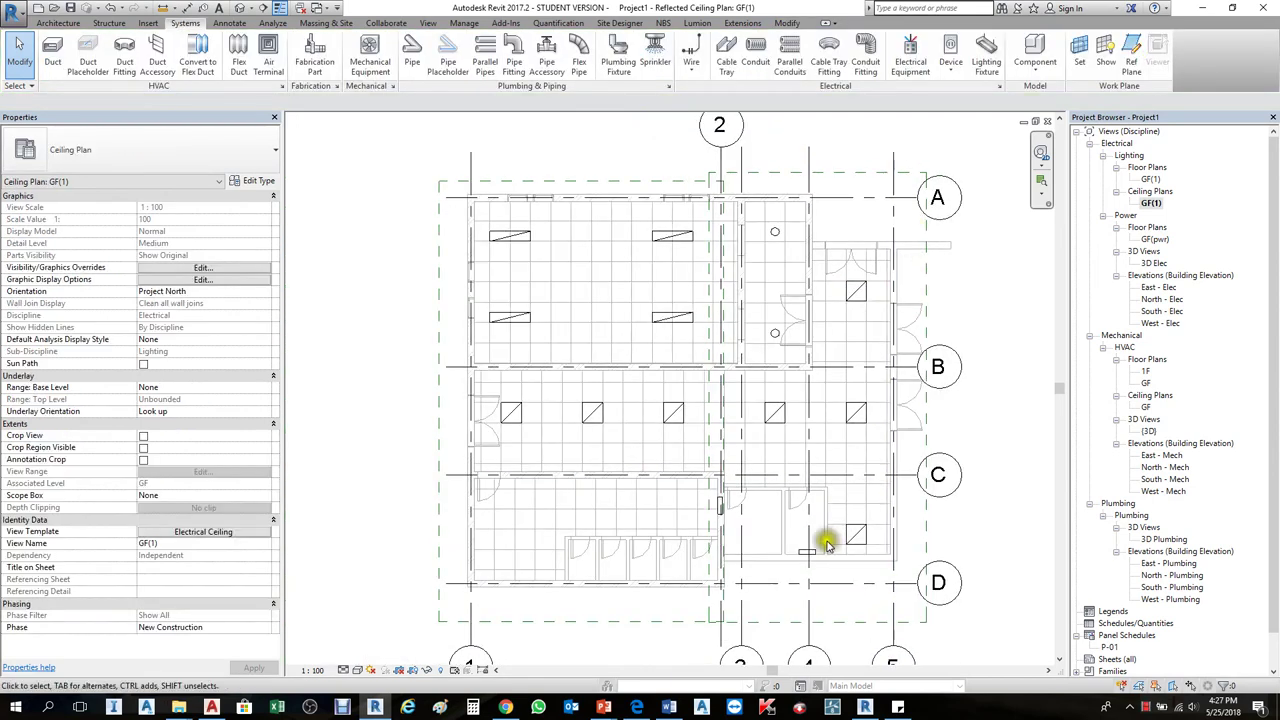
scroll(775, 482, up, 1)
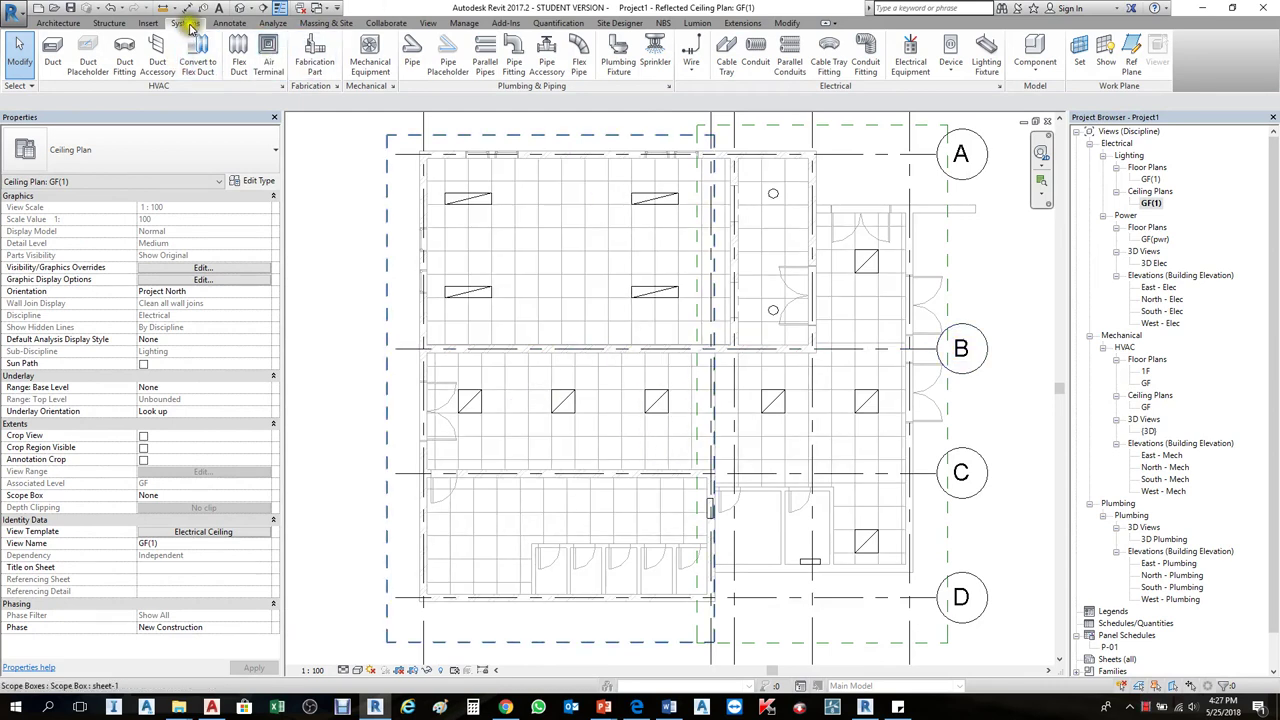
click(988, 56)
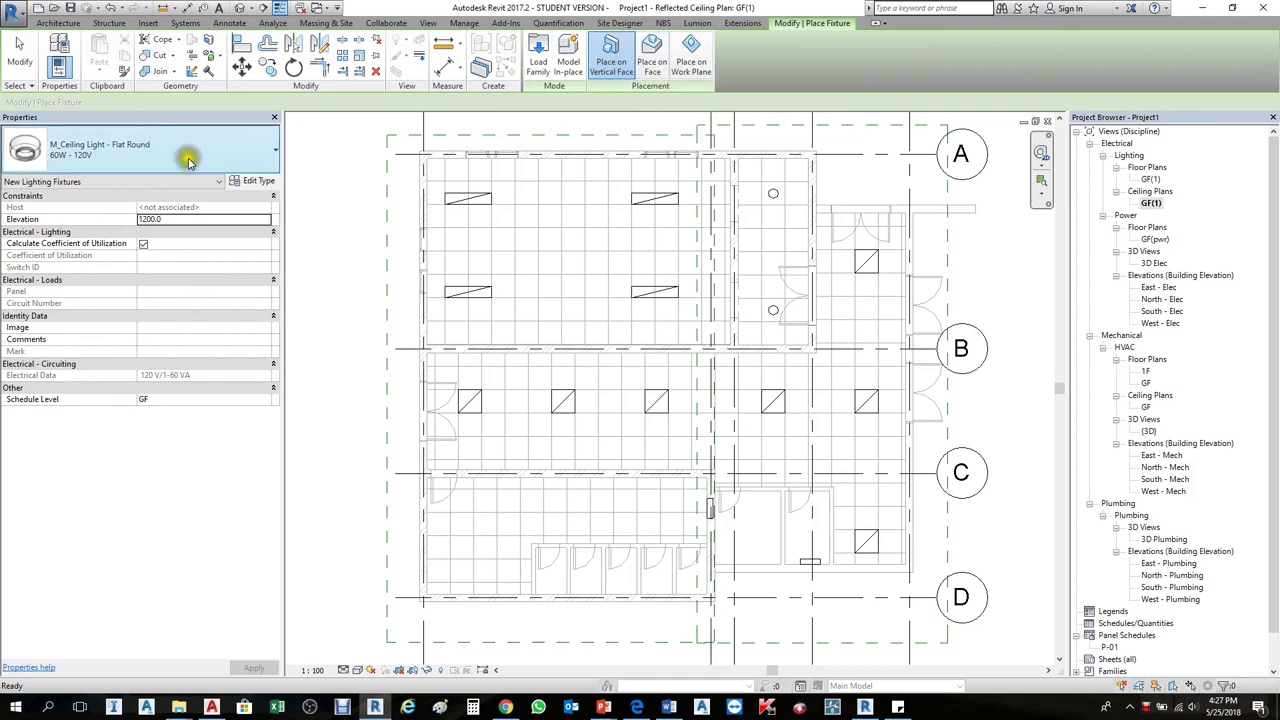
click(240, 150)
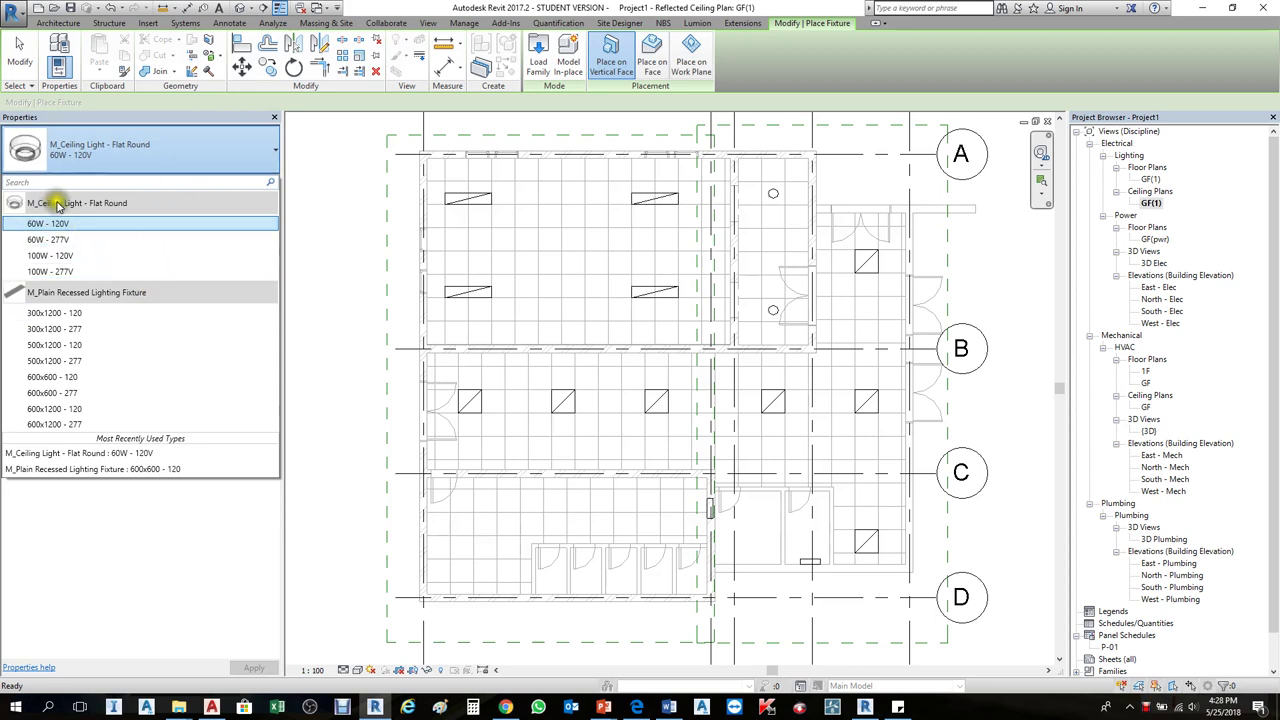
mouse_move(62, 205)
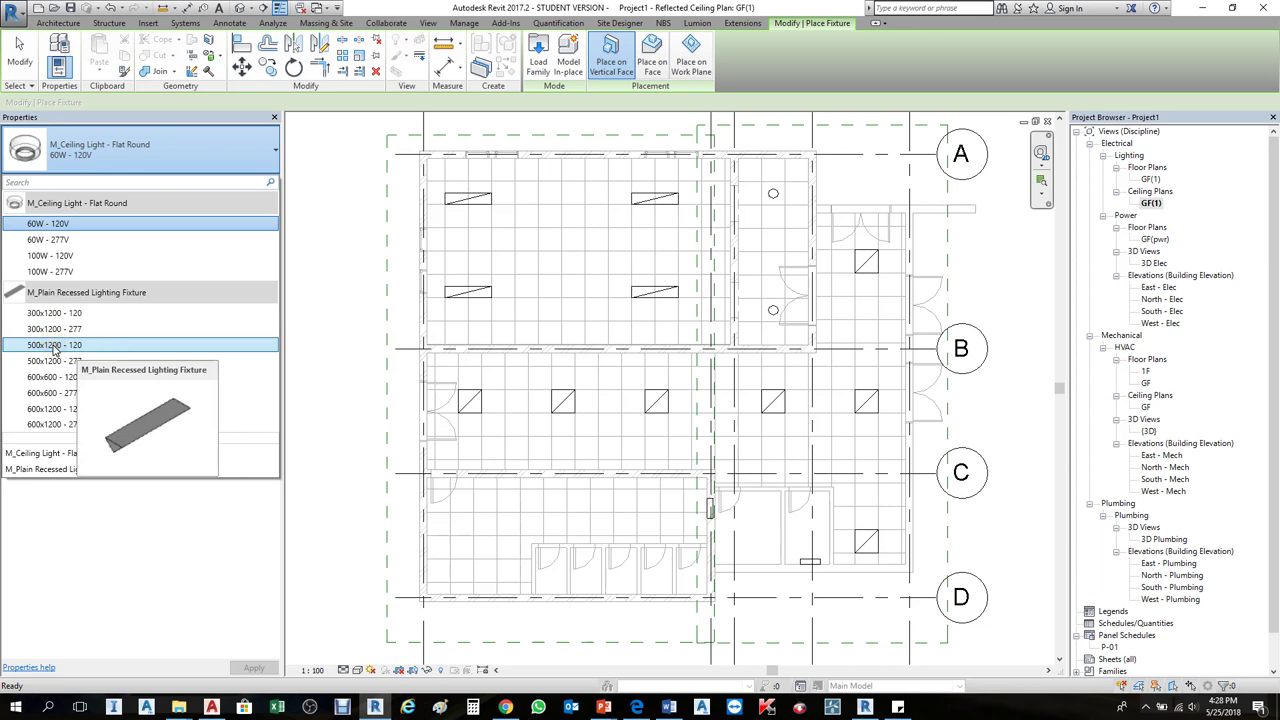
click(38, 350)
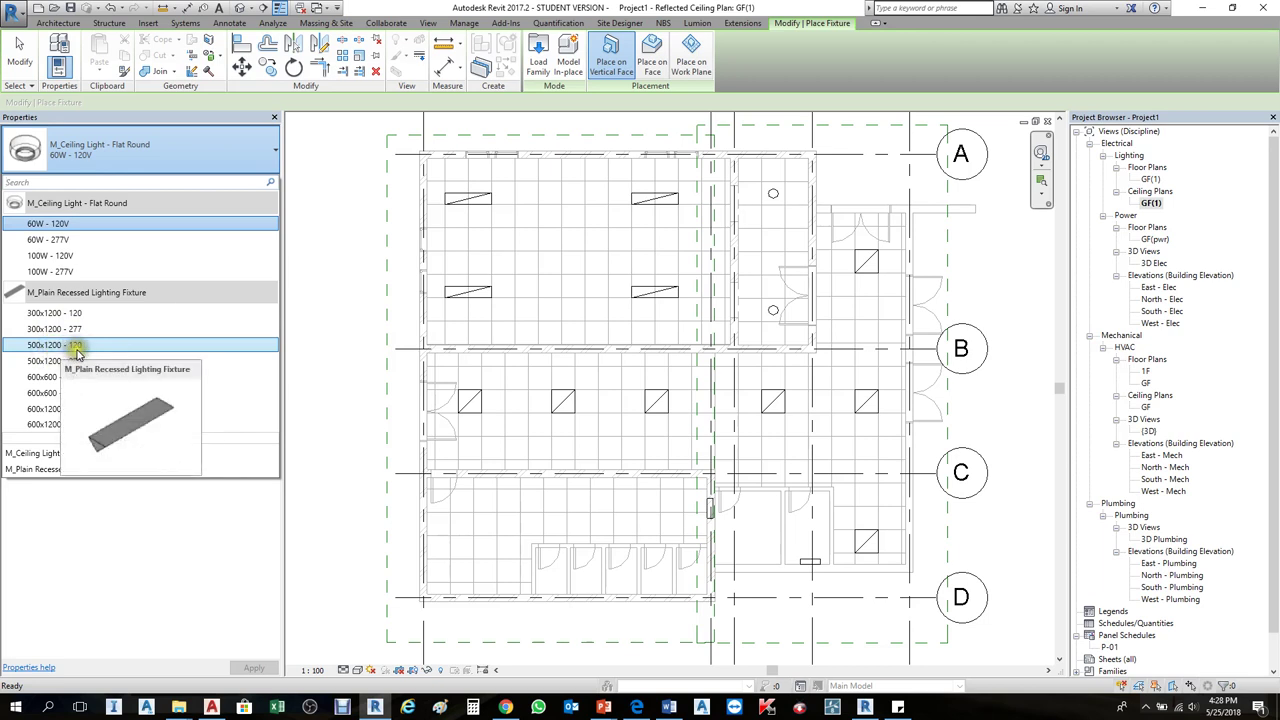
click(60, 377)
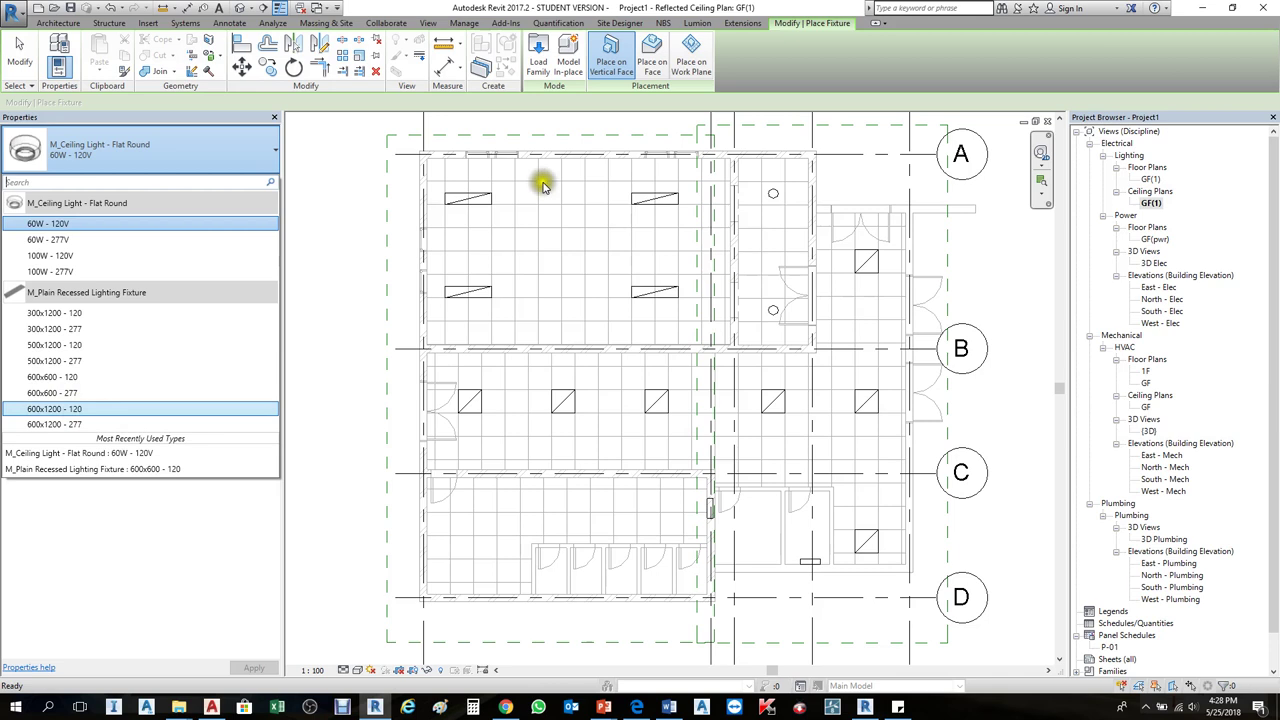
click(63, 226)
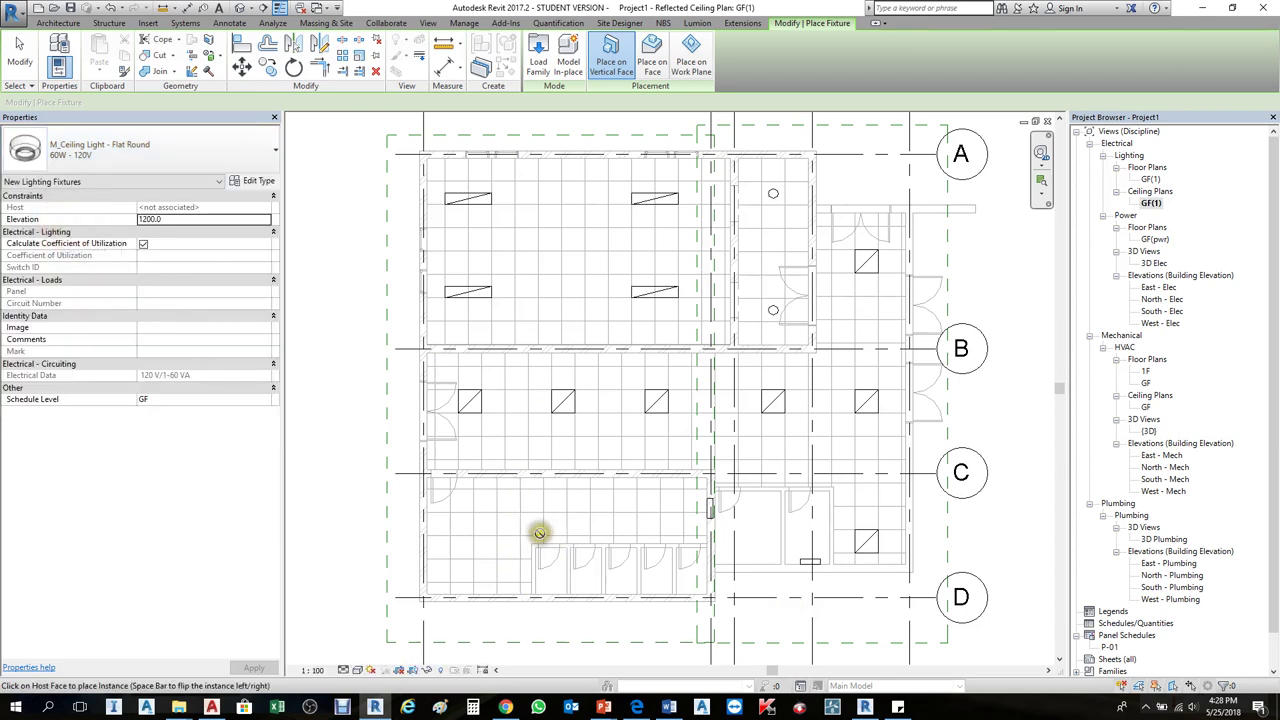
scroll(545, 525, up, 2)
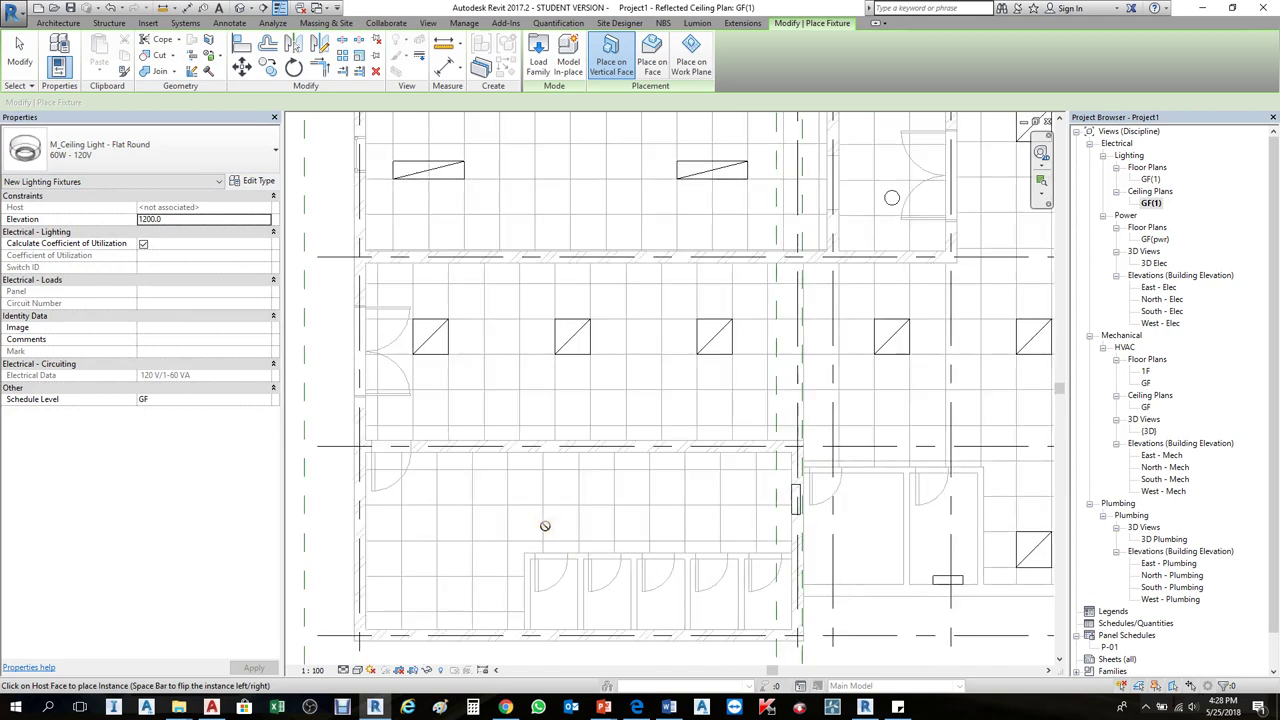
key(Escape)
key(Escape)
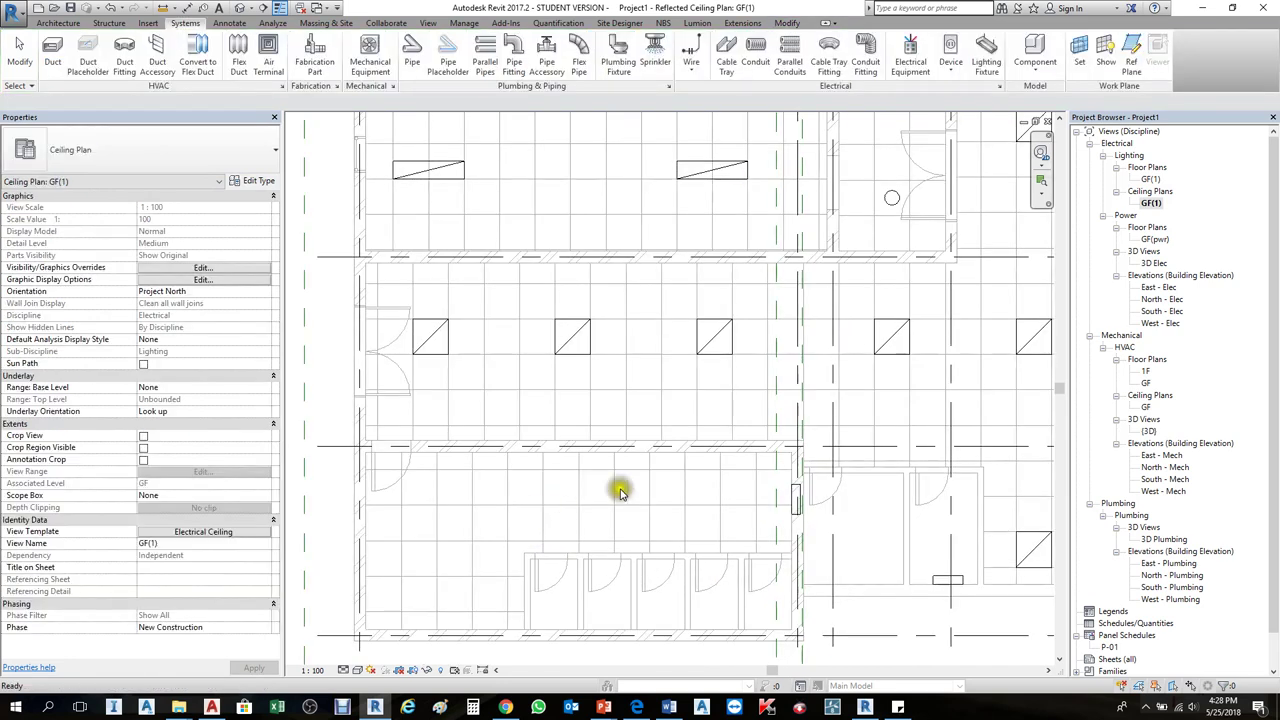
- Compare the view properties of the GF(1) lighting floor plan and the GF(1) lighting ceiling plan
click(1152, 203)
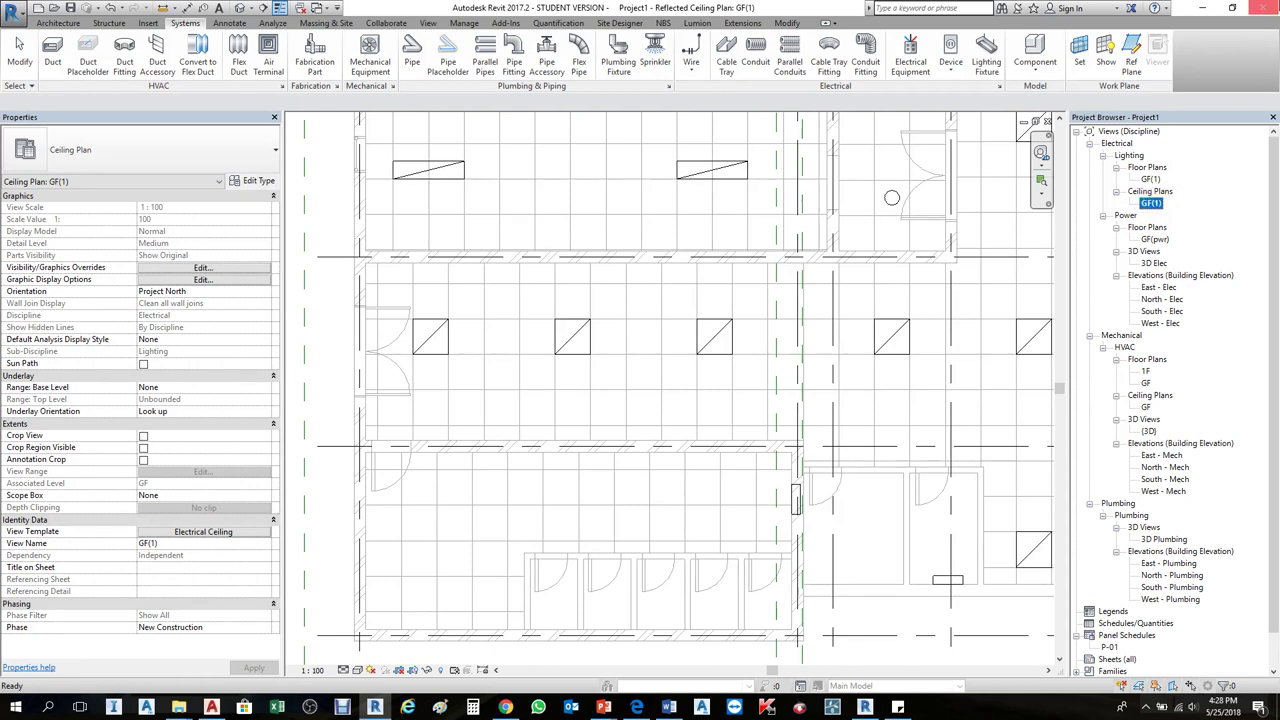
click(1150, 179)
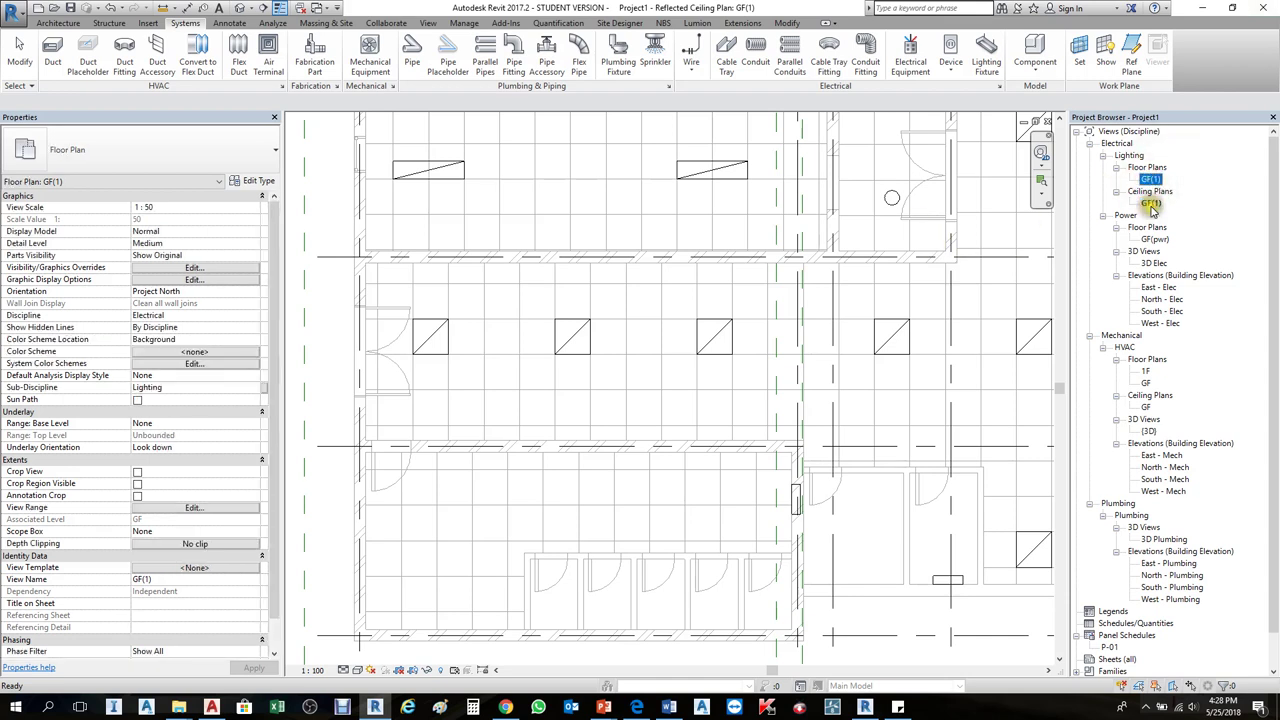
click(1150, 204)
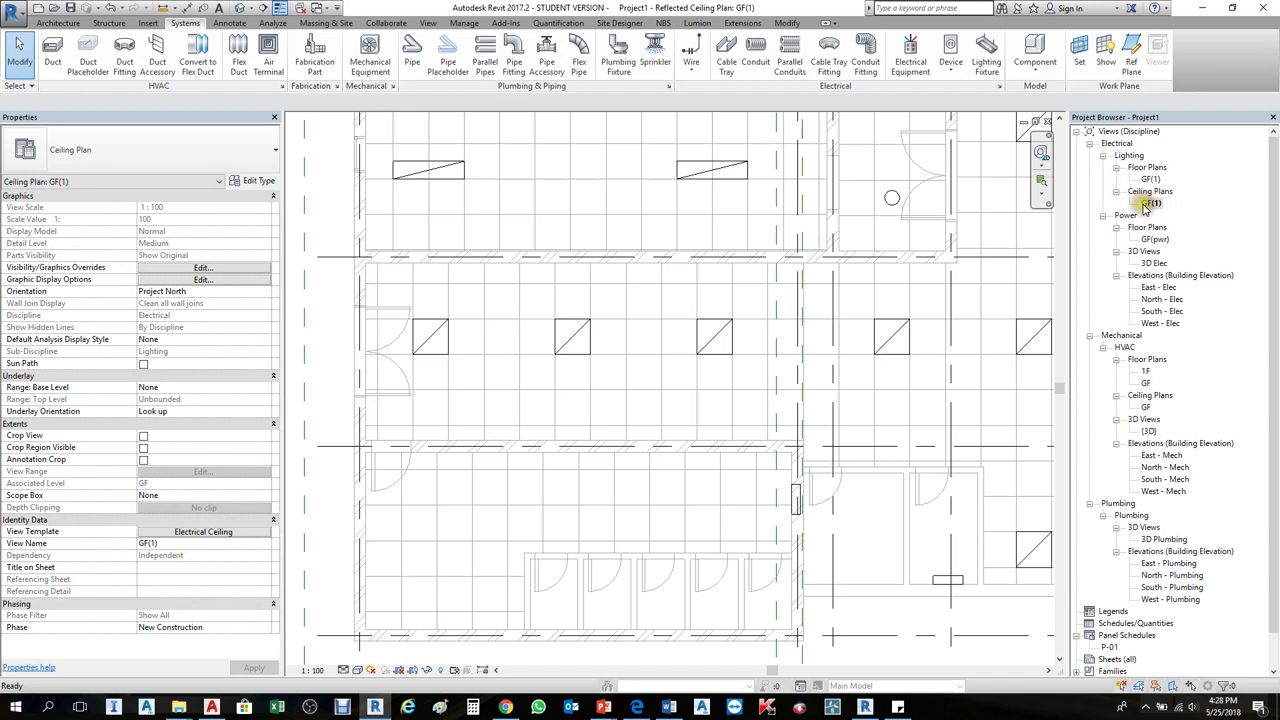
- Place an M_Ceiling Light - Flat Round 60W - 120V fixture on the ceiling face below grid C, near the room's door
click(986, 55)
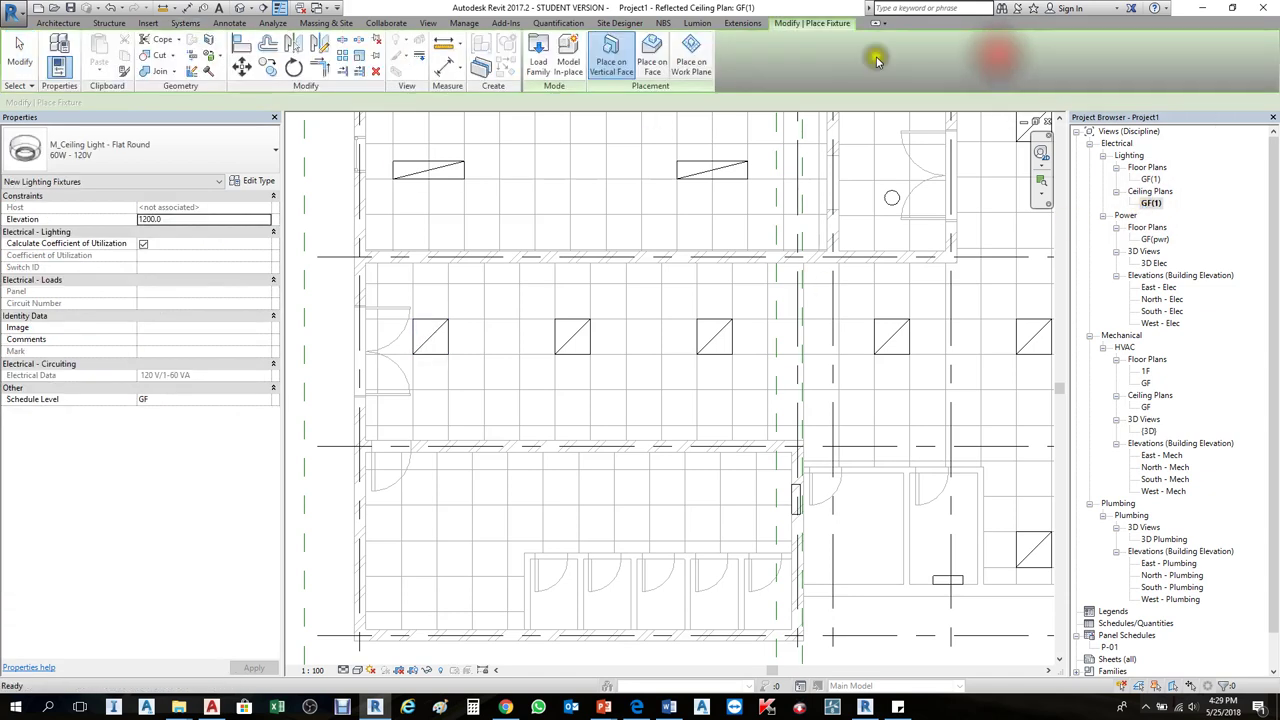
click(175, 150)
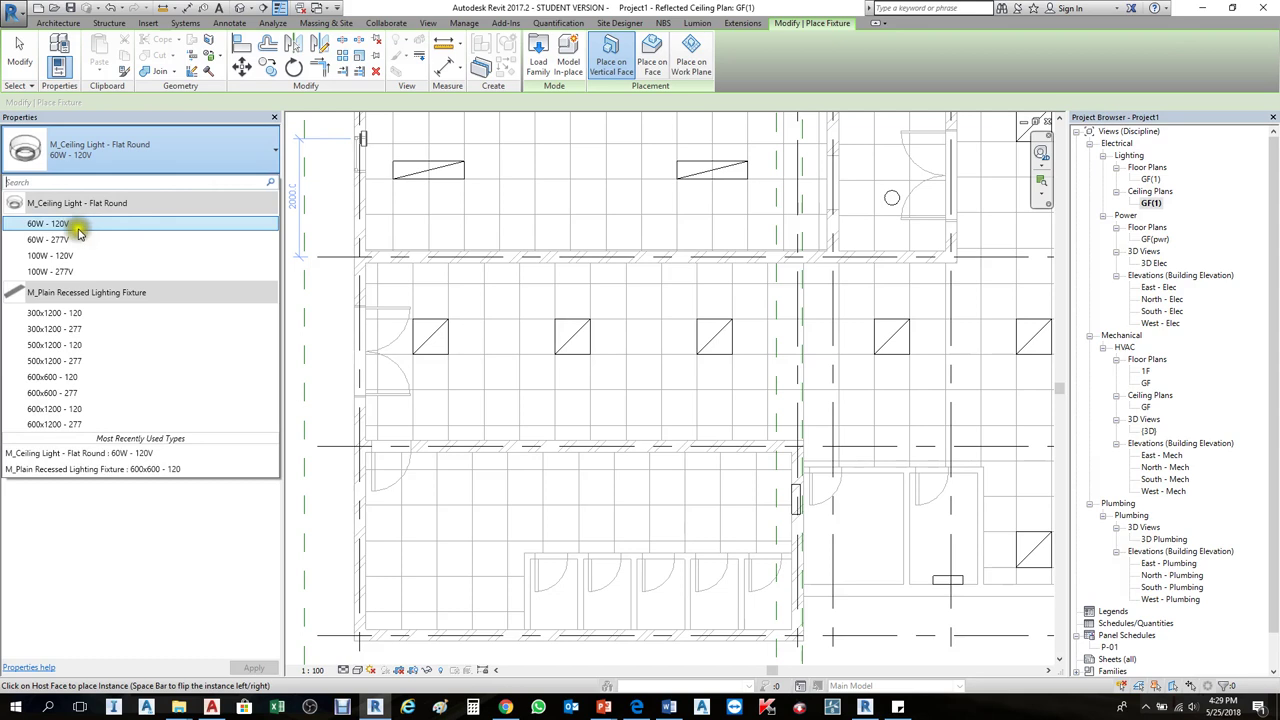
click(78, 229)
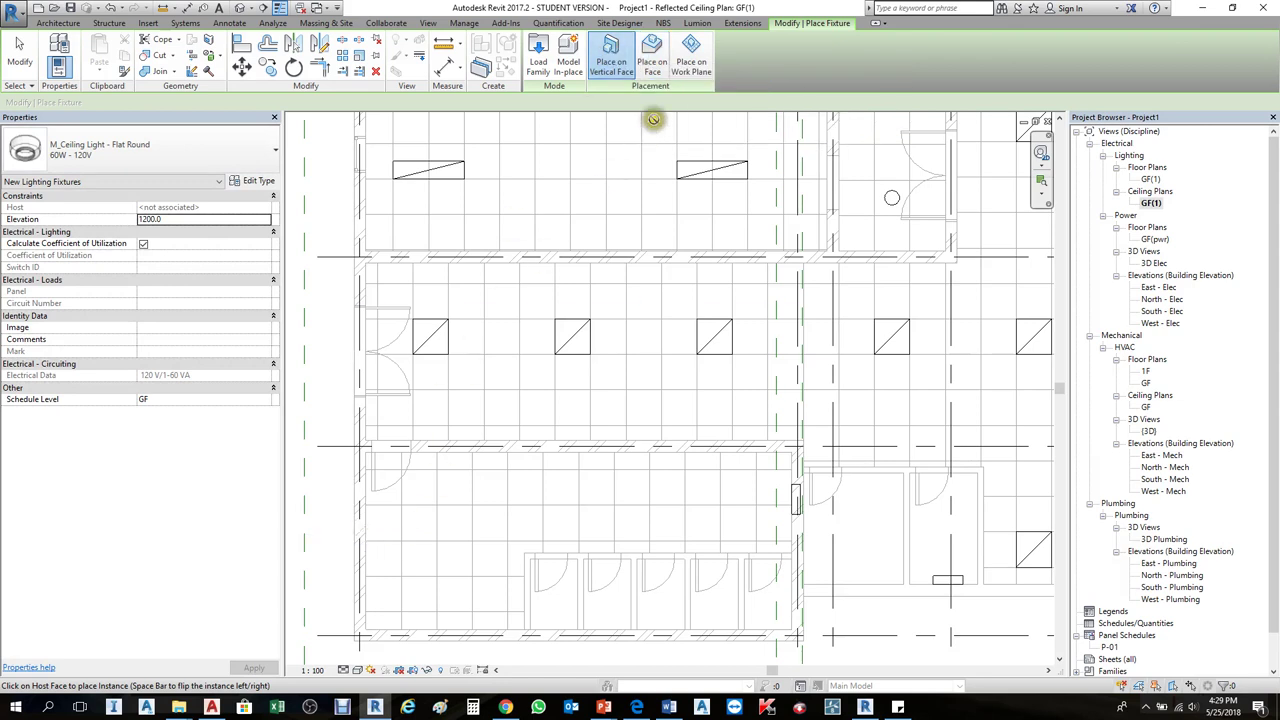
click(660, 61)
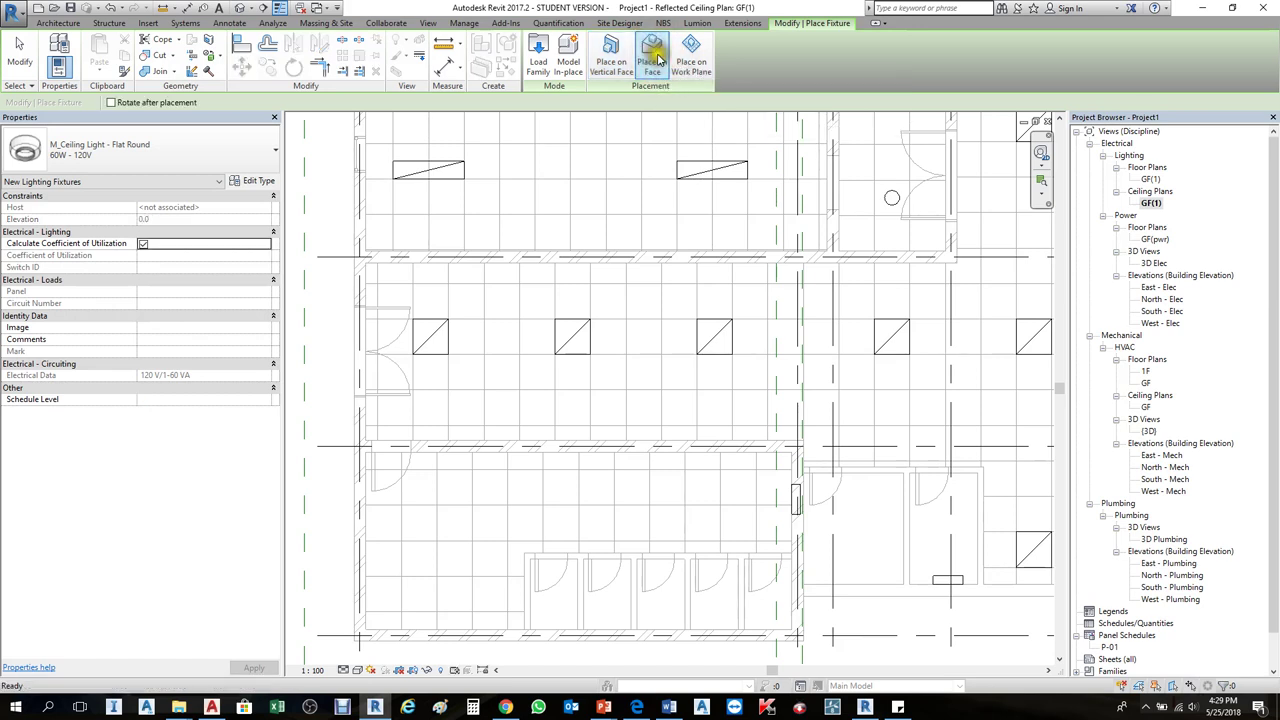
scroll(419, 524, up, 2)
click(418, 522)
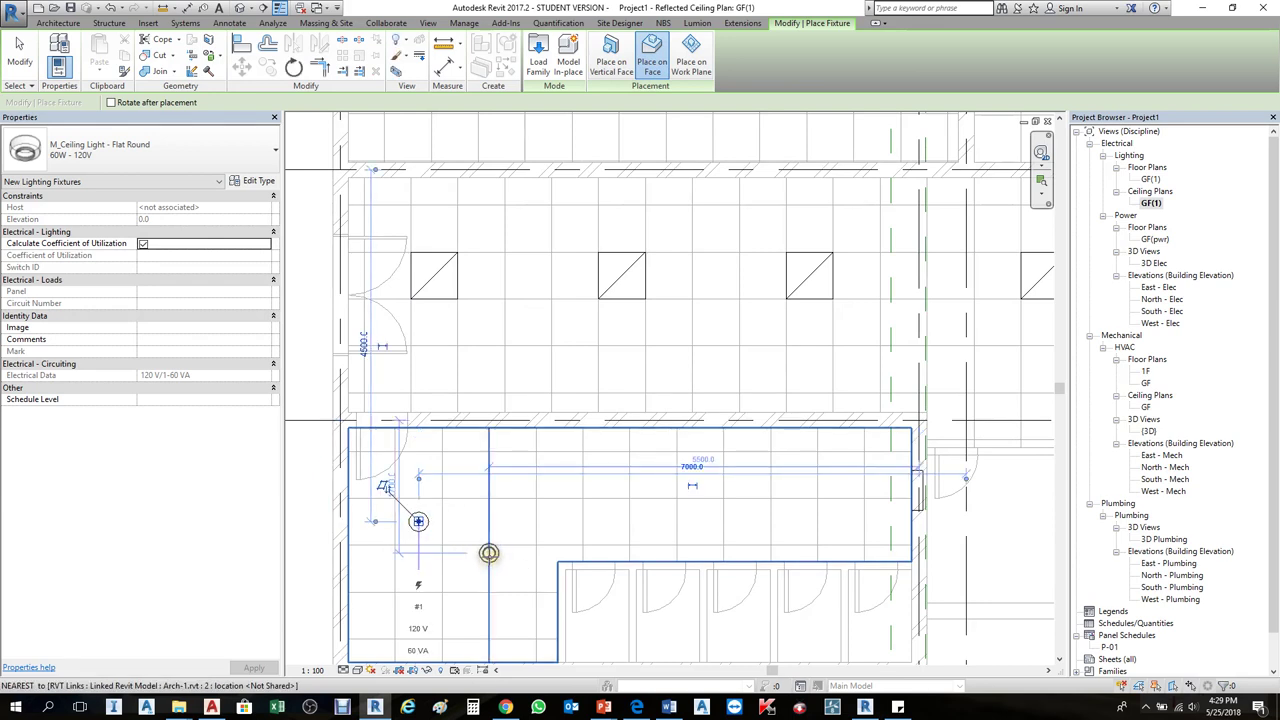
key(Escape)
key(Escape)
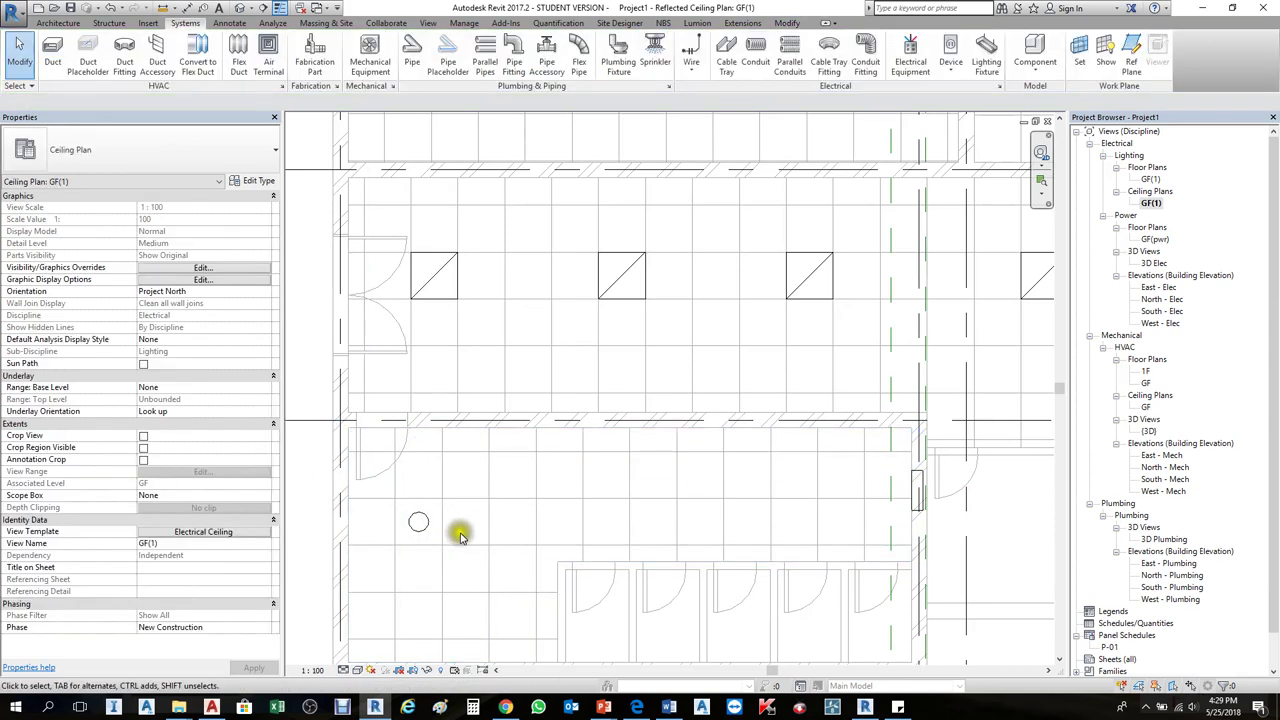
- Check the properties of the round ceiling light in the room between grids C and D
scroll(468, 530, down, 3)
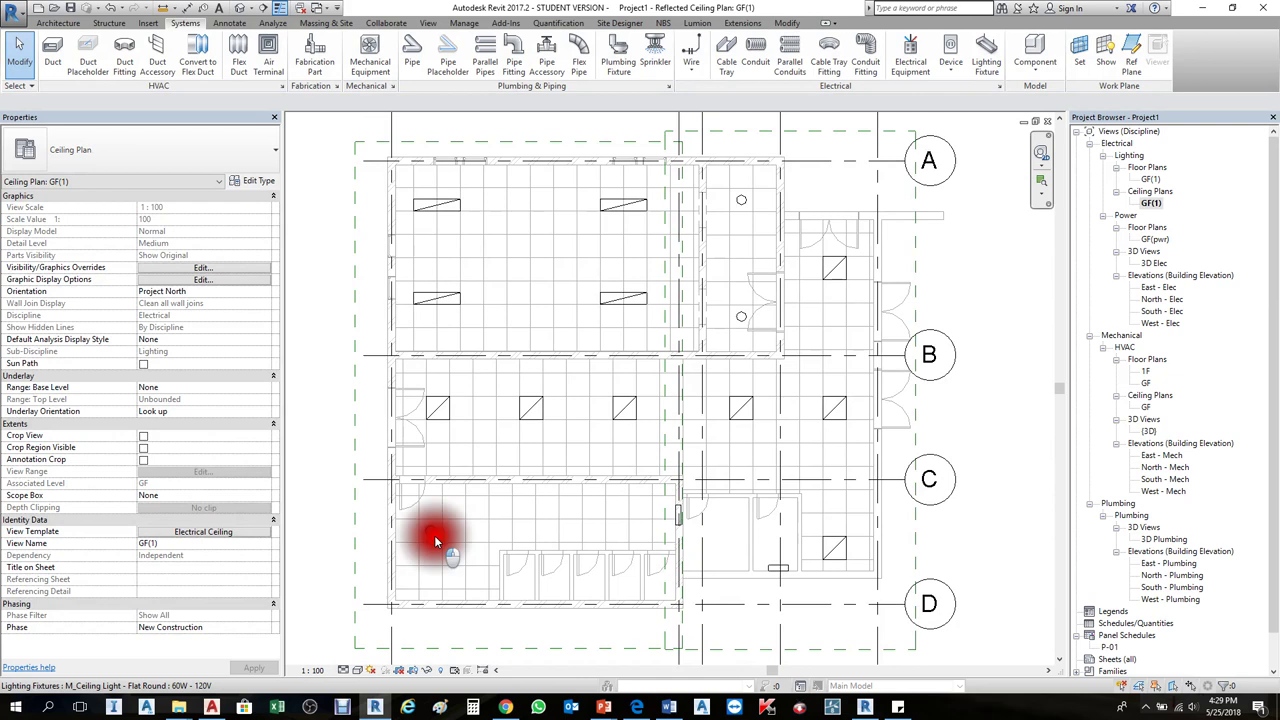
click(435, 541)
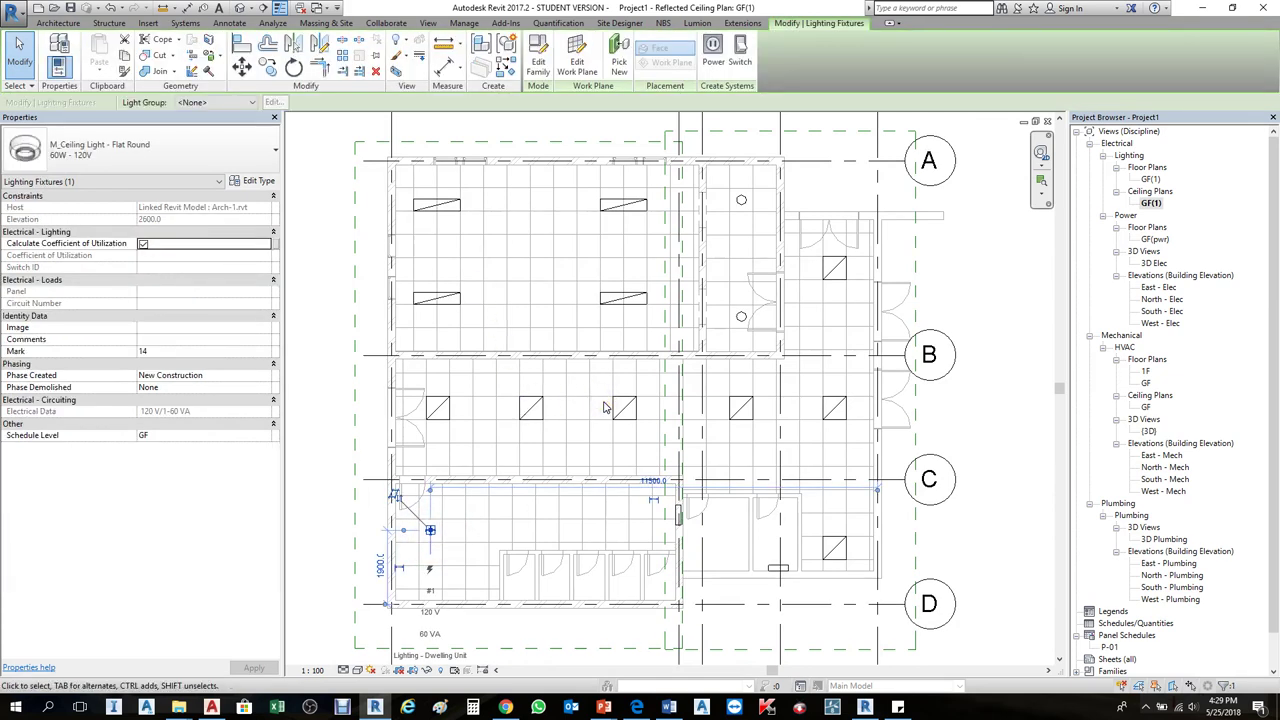
key(Escape)
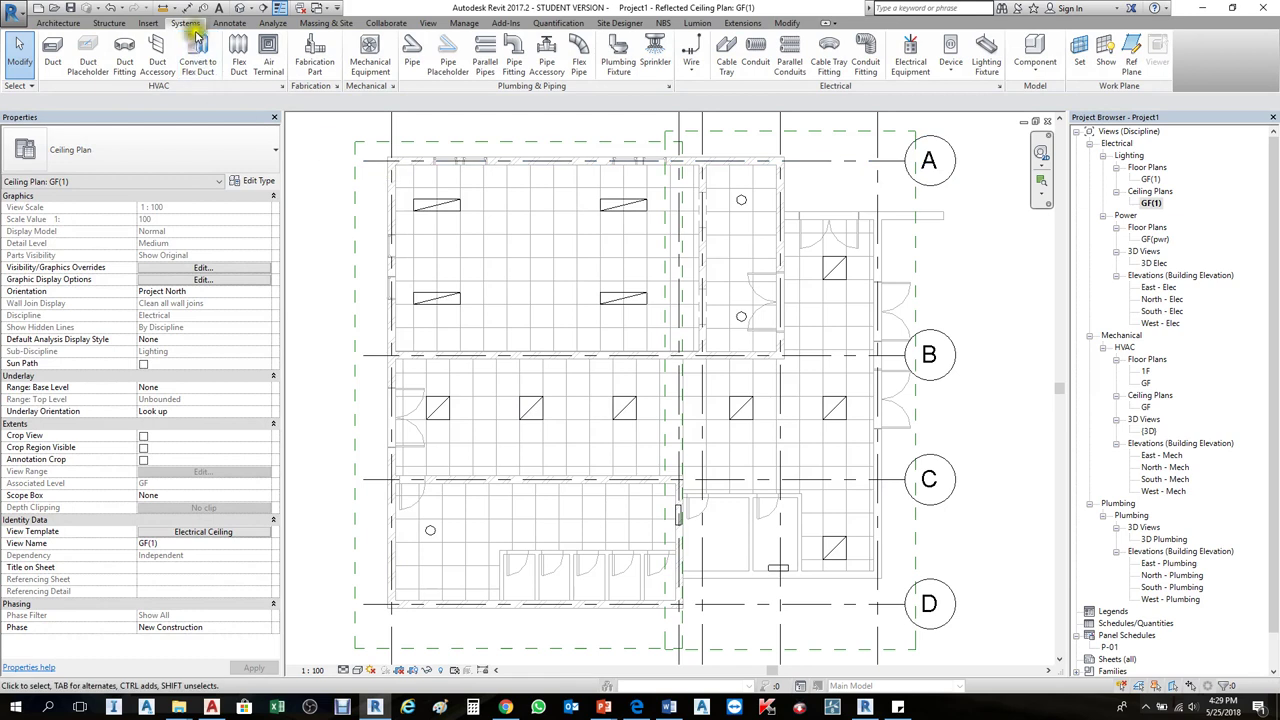
- Browse the loadable fixture families in the Libraries folder under US Metric > Lighting > MEP > Internal
click(987, 50)
click(538, 52)
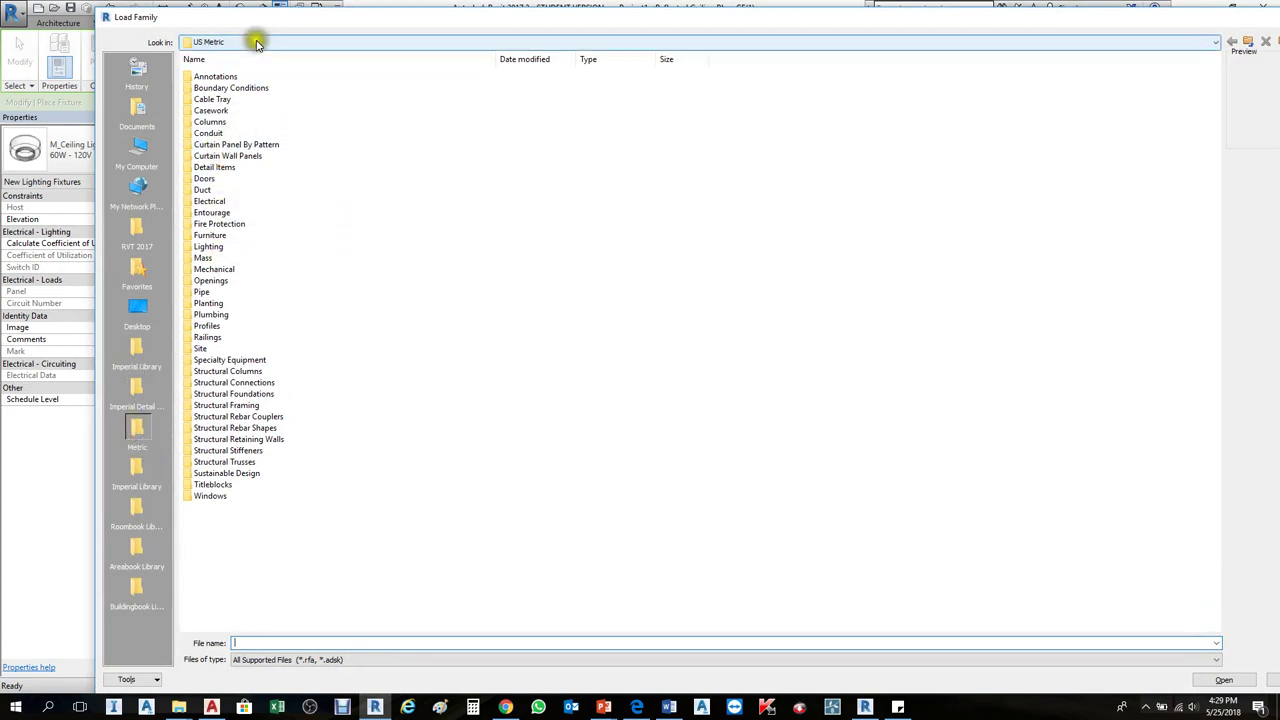
click(959, 37)
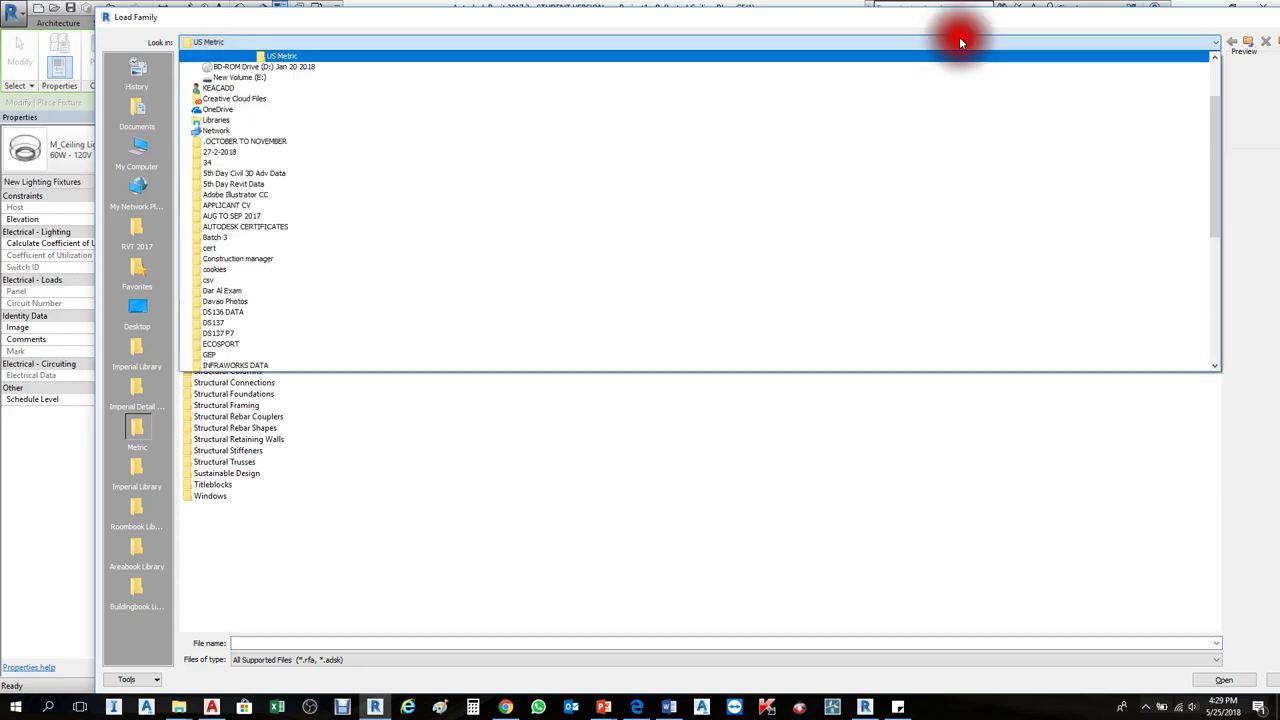
scroll(540, 130, up, 2)
click(298, 118)
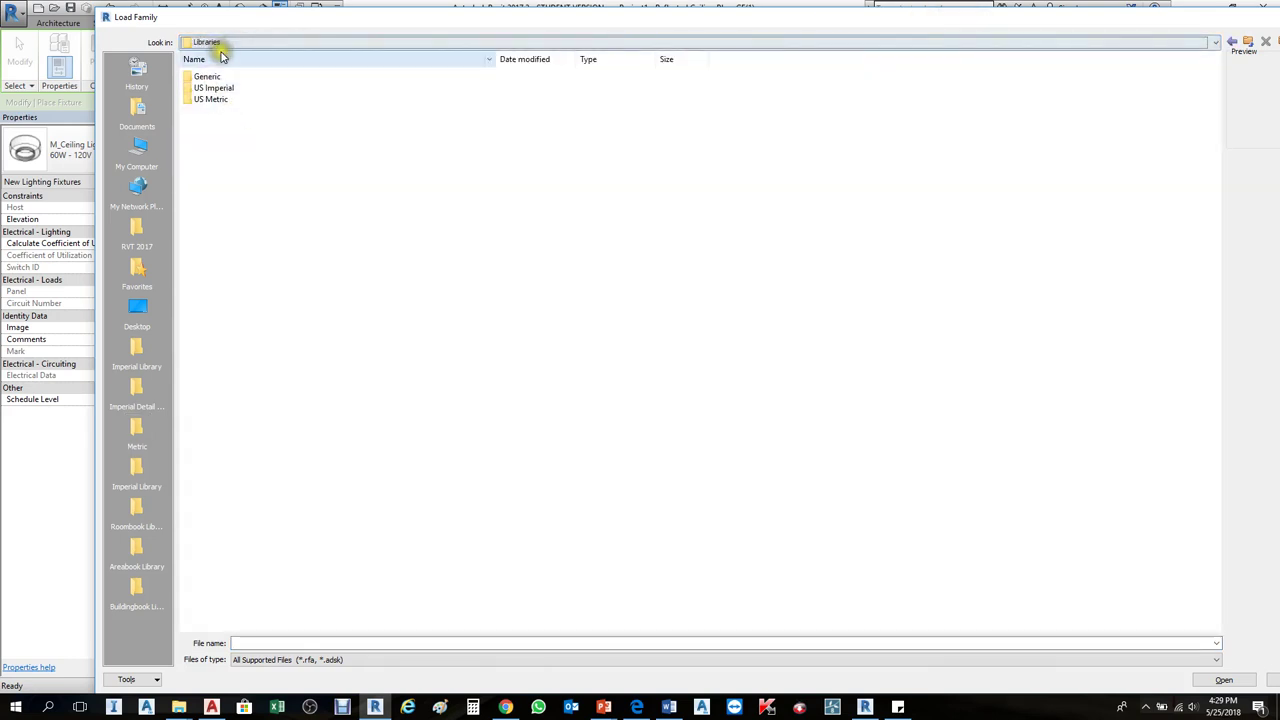
double_click(210, 100)
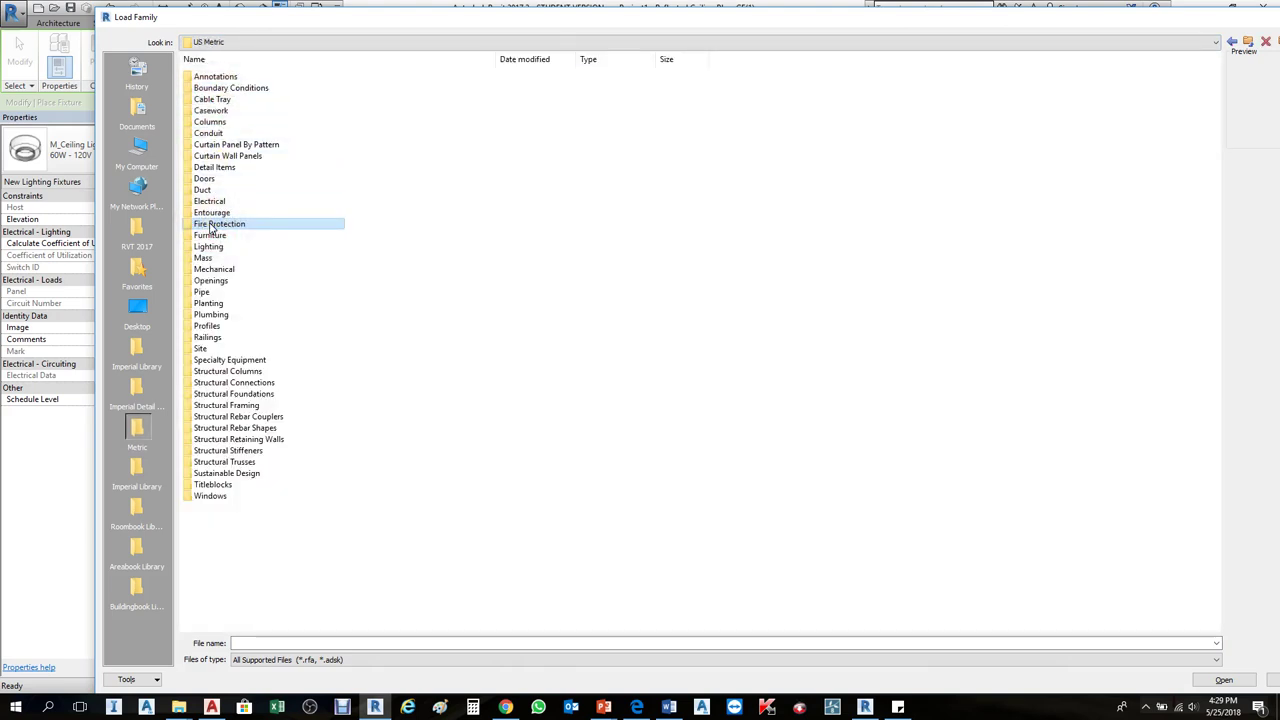
click(225, 248)
double_click(214, 247)
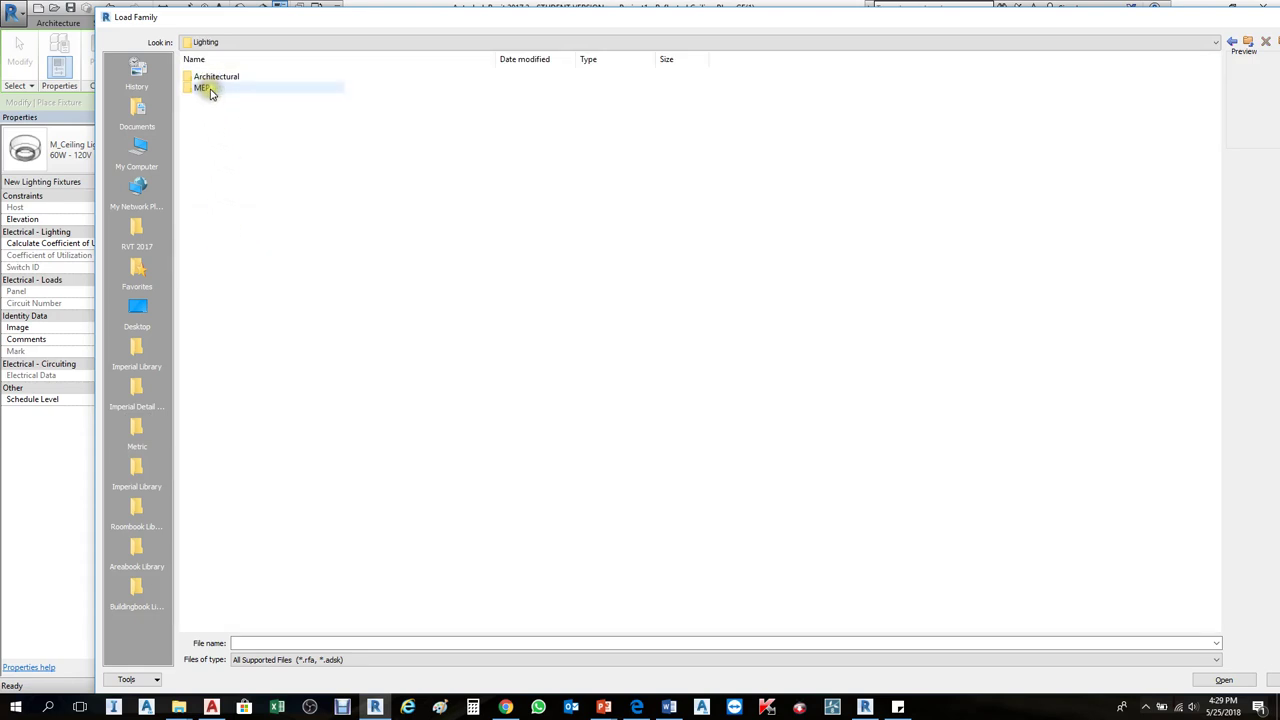
double_click(205, 88)
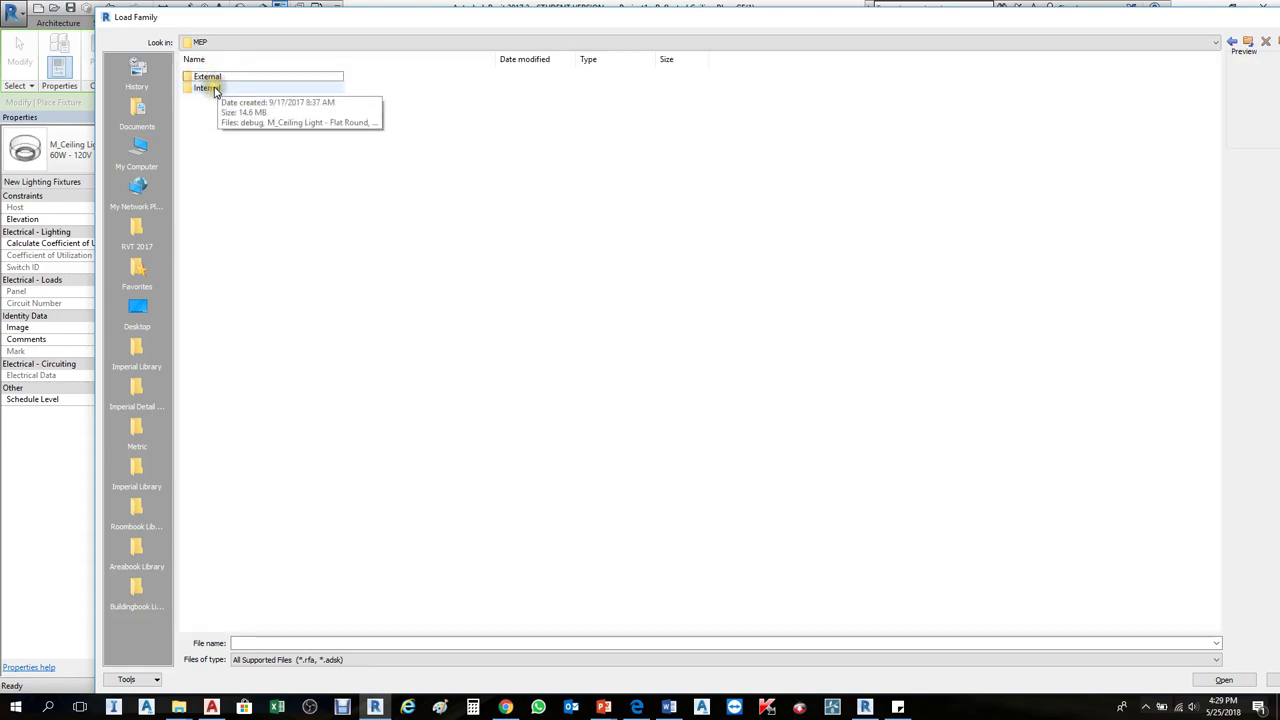
double_click(212, 89)
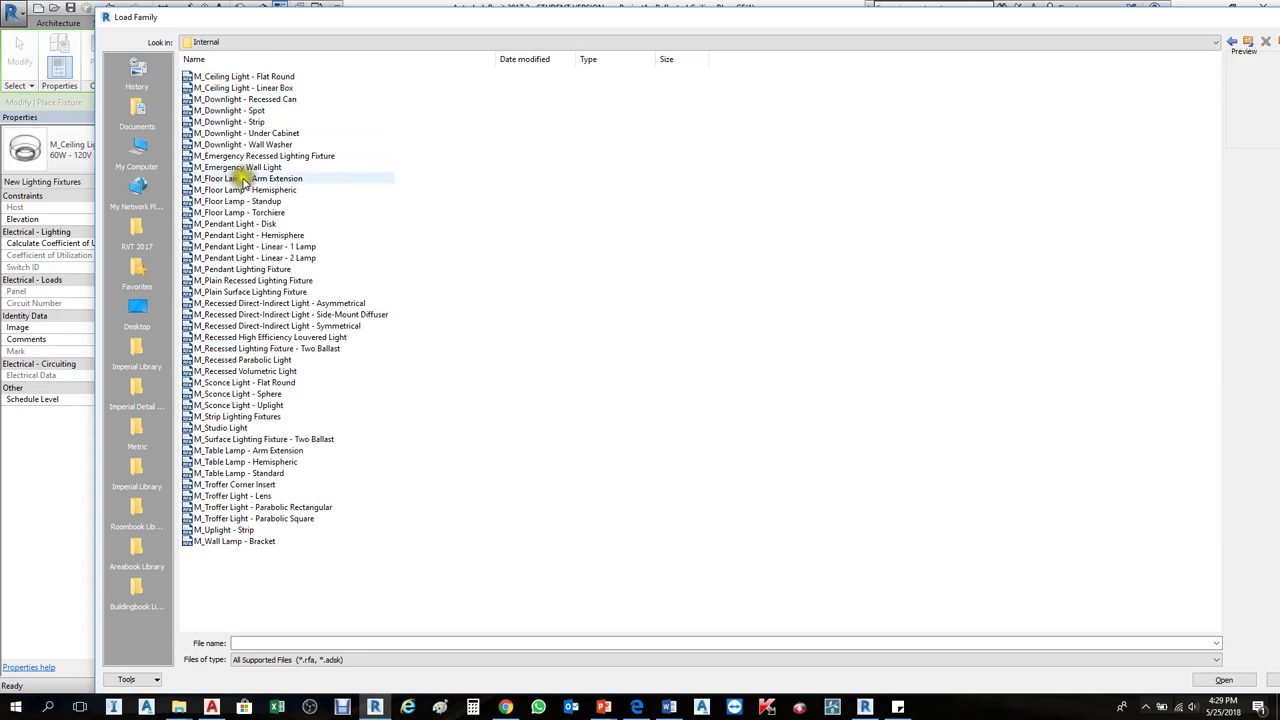
- Preview the M_Downlight - Spot family, and leave the fixture command without loading it
click(243, 112)
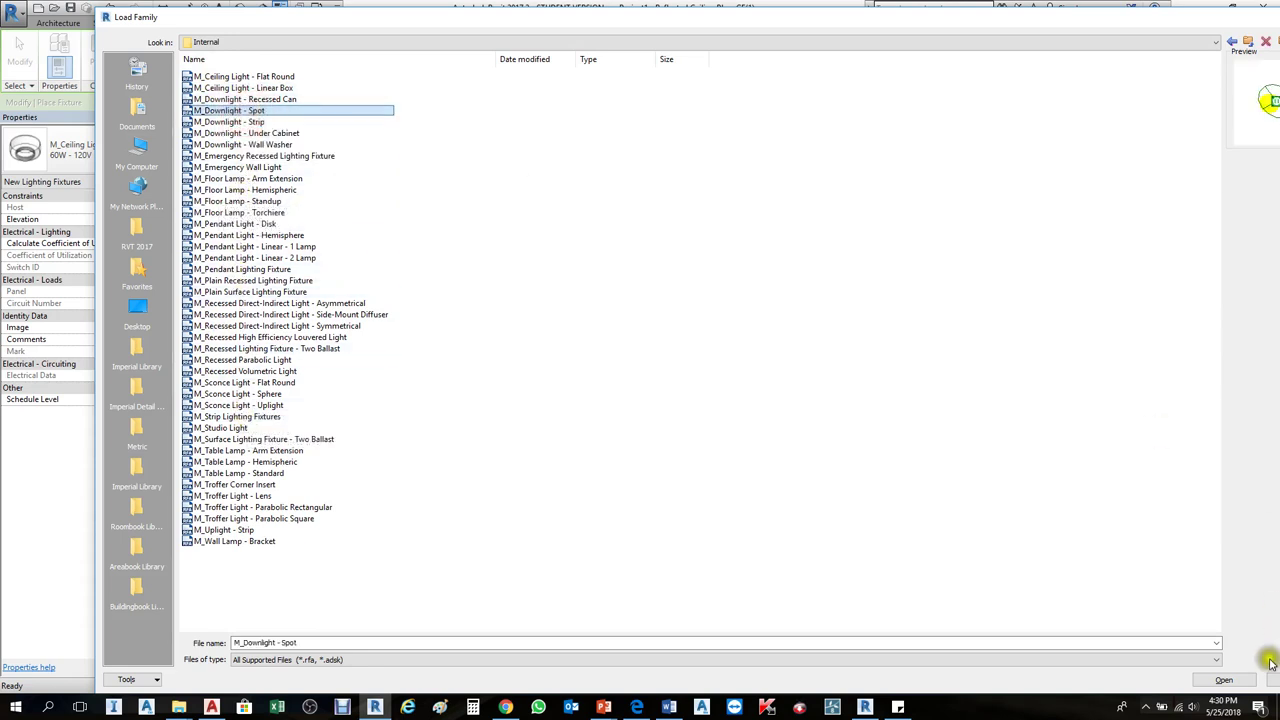
drag(1139, 24, 968, 23)
click(1143, 17)
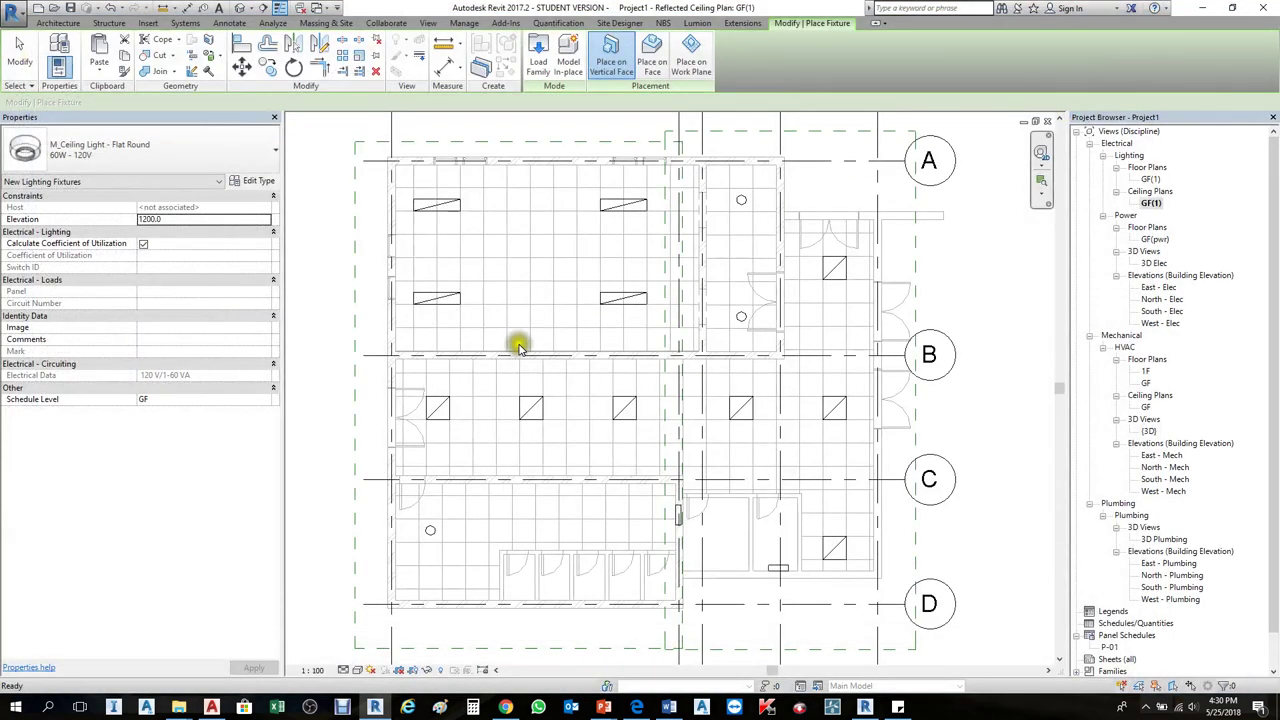
scroll(471, 346, up, 2)
key(Escape)
- Set the Ballast Voltage of the 300x1200 - 120 type to 220 V, using the lower-left recessed fixture above grid B
scroll(437, 308, up, 2)
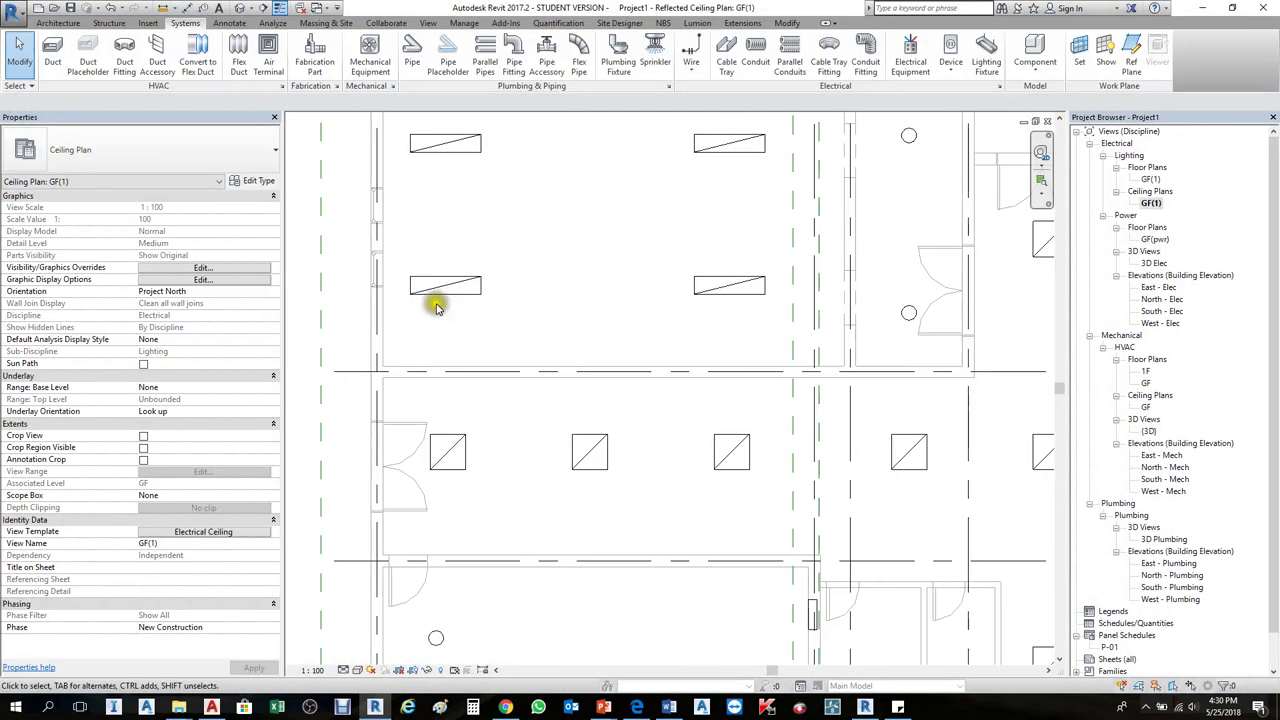
click(443, 288)
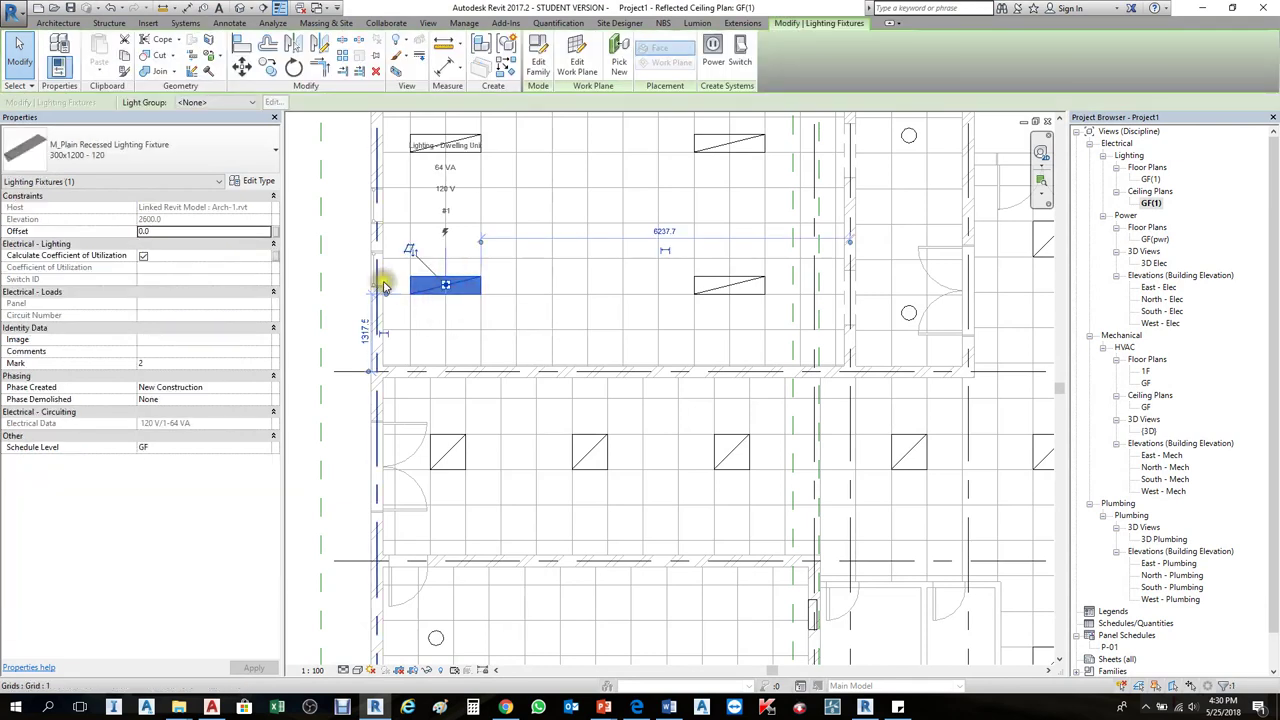
scroll(385, 286, up, 4)
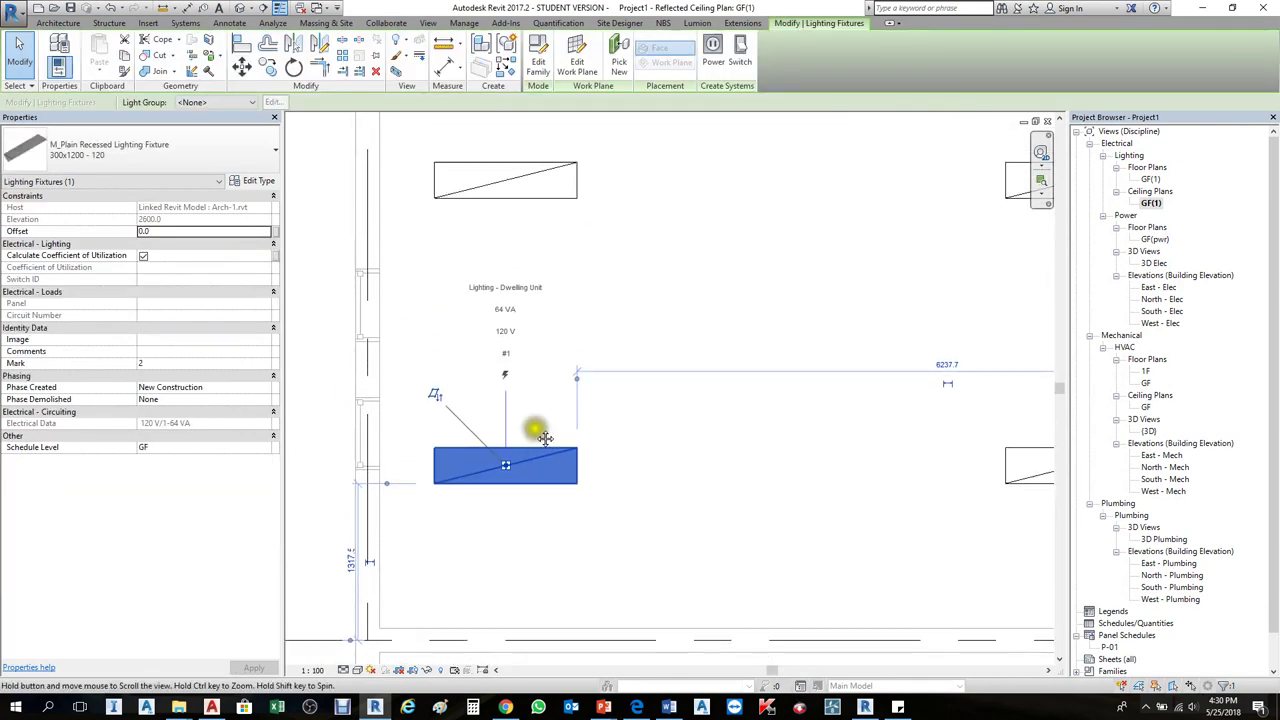
scroll(482, 358, up, 3)
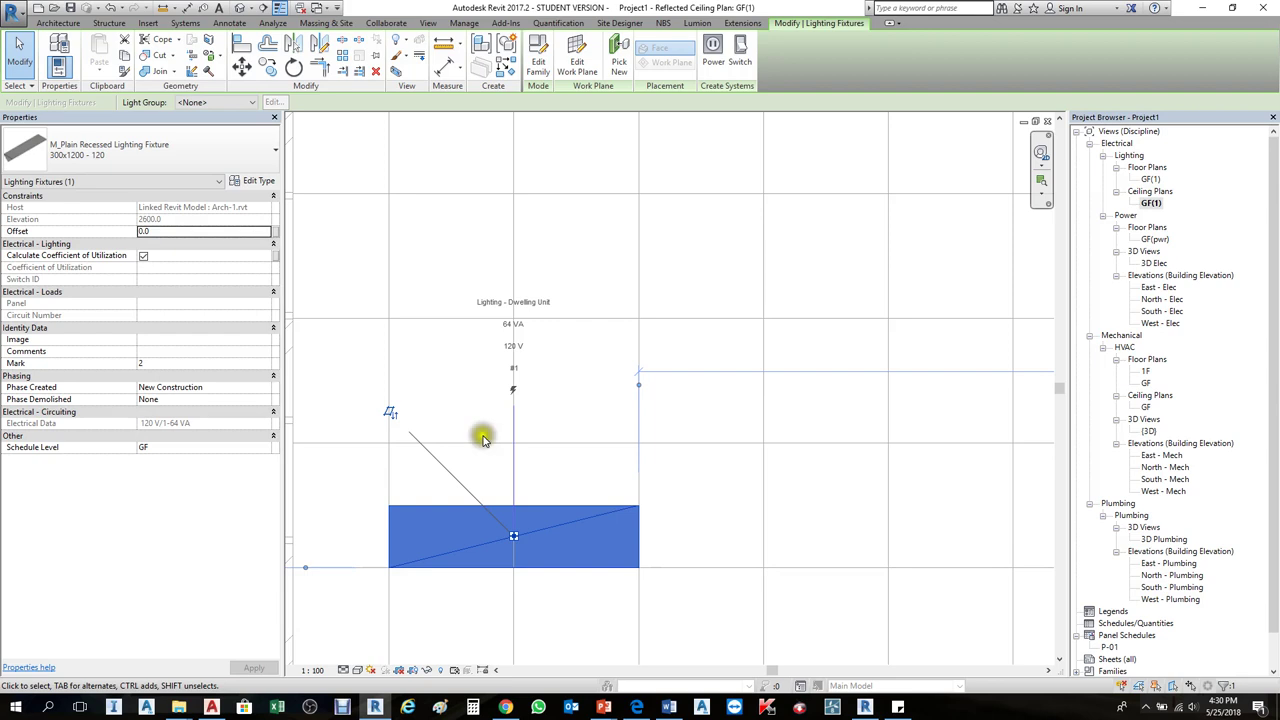
scroll(514, 409, up, 2)
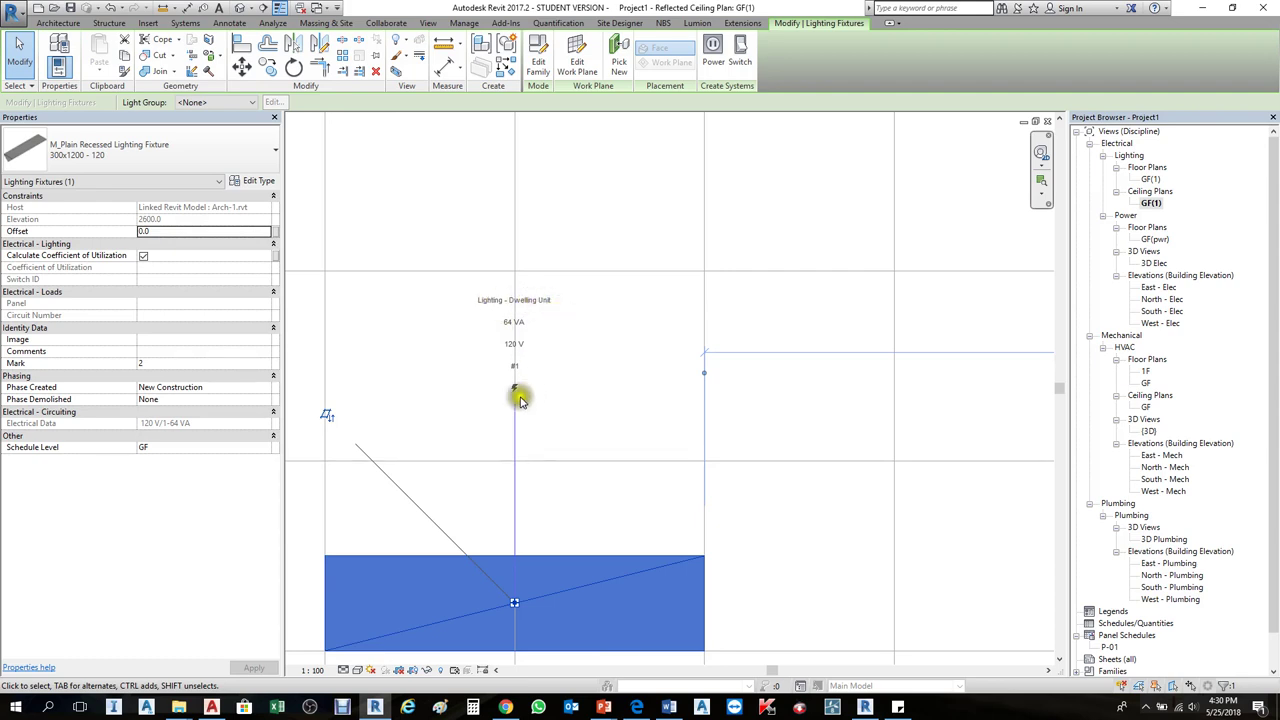
scroll(524, 318, down, 2)
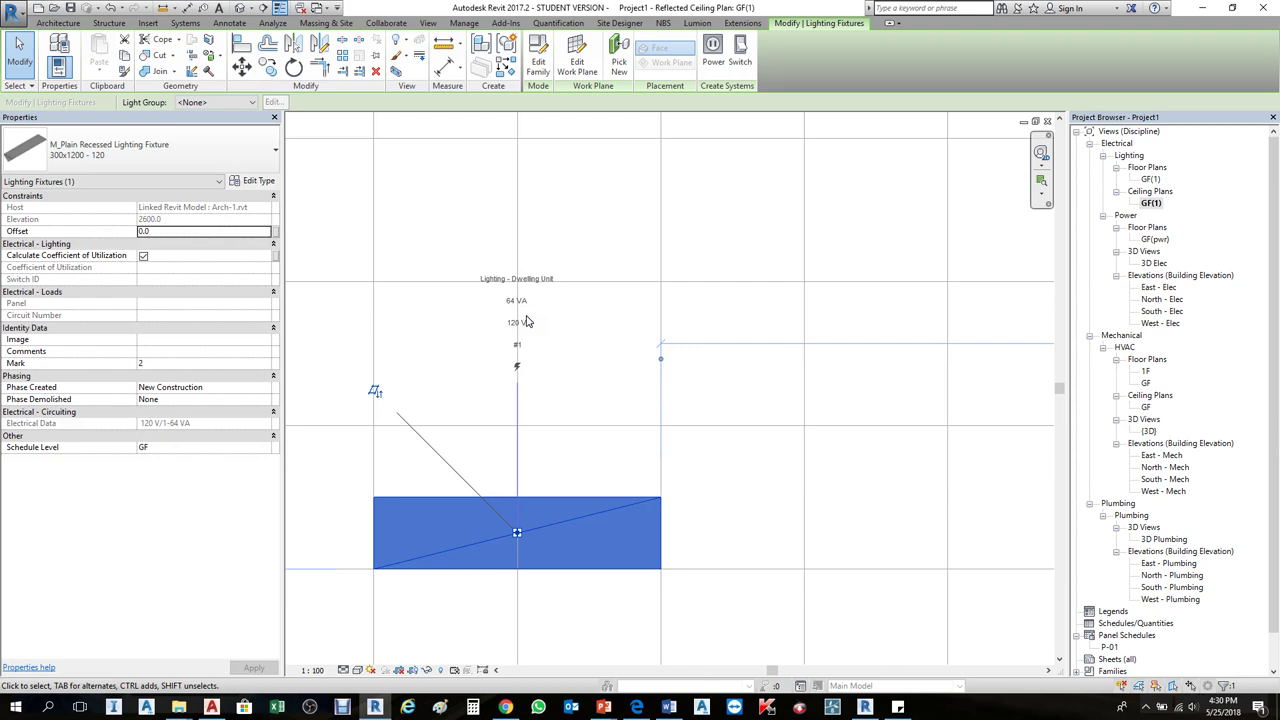
click(257, 181)
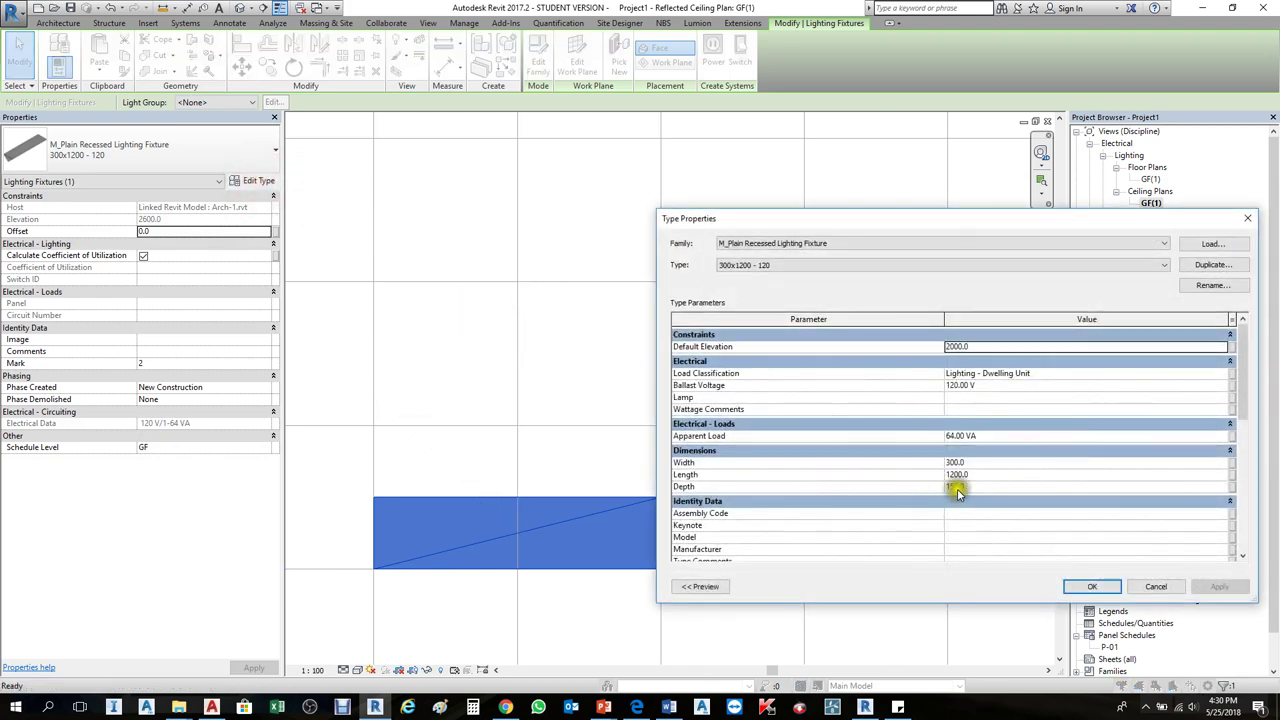
click(960, 387)
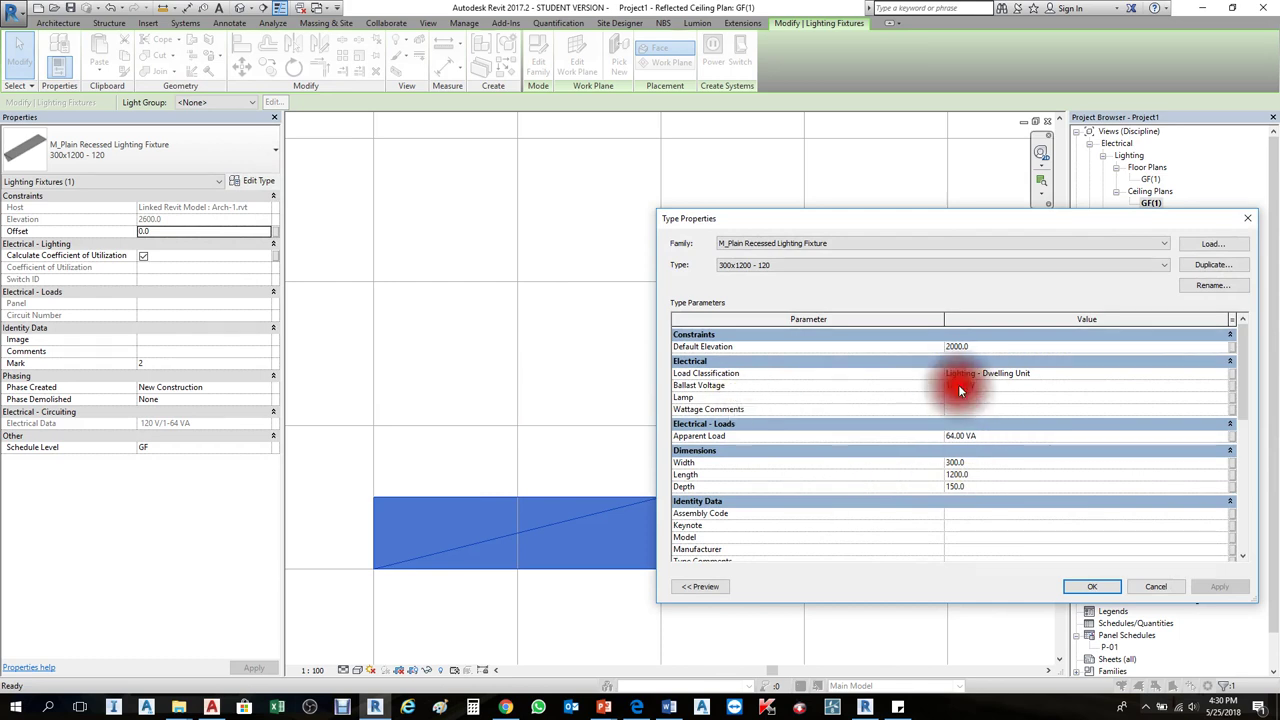
click(930, 386)
key(Delete)
text(220.00 V)
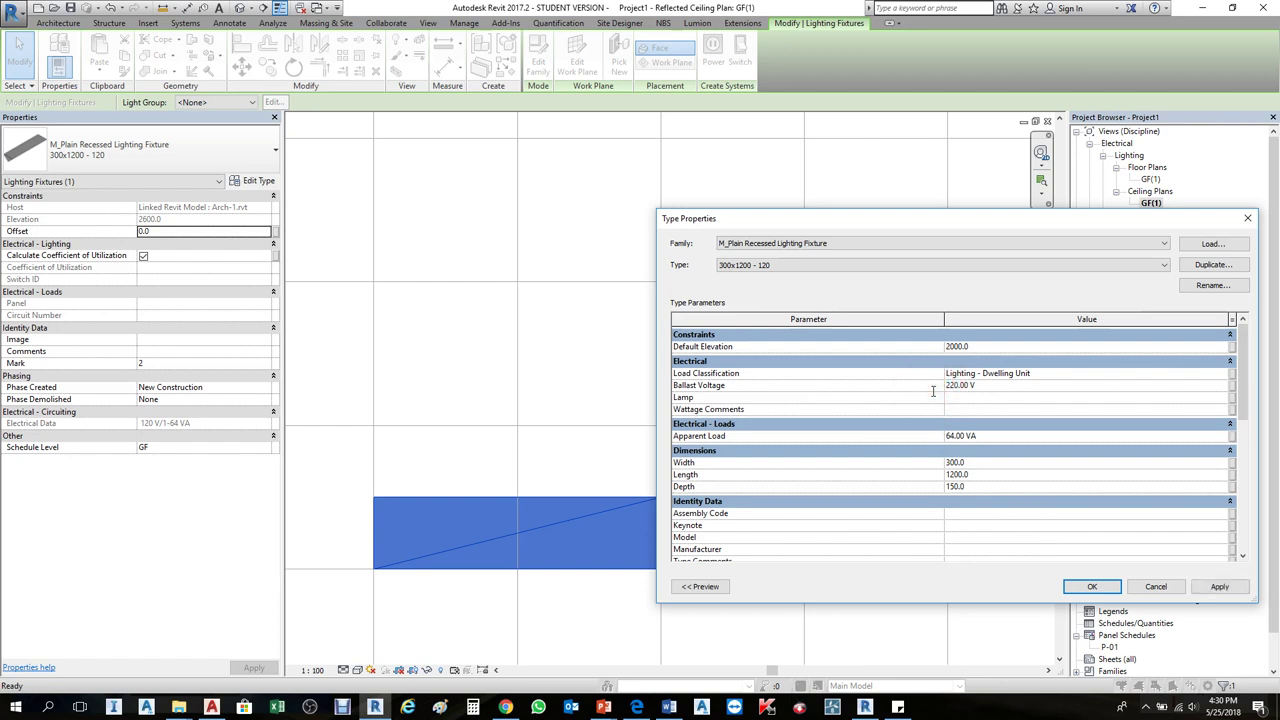
click(1092, 587)
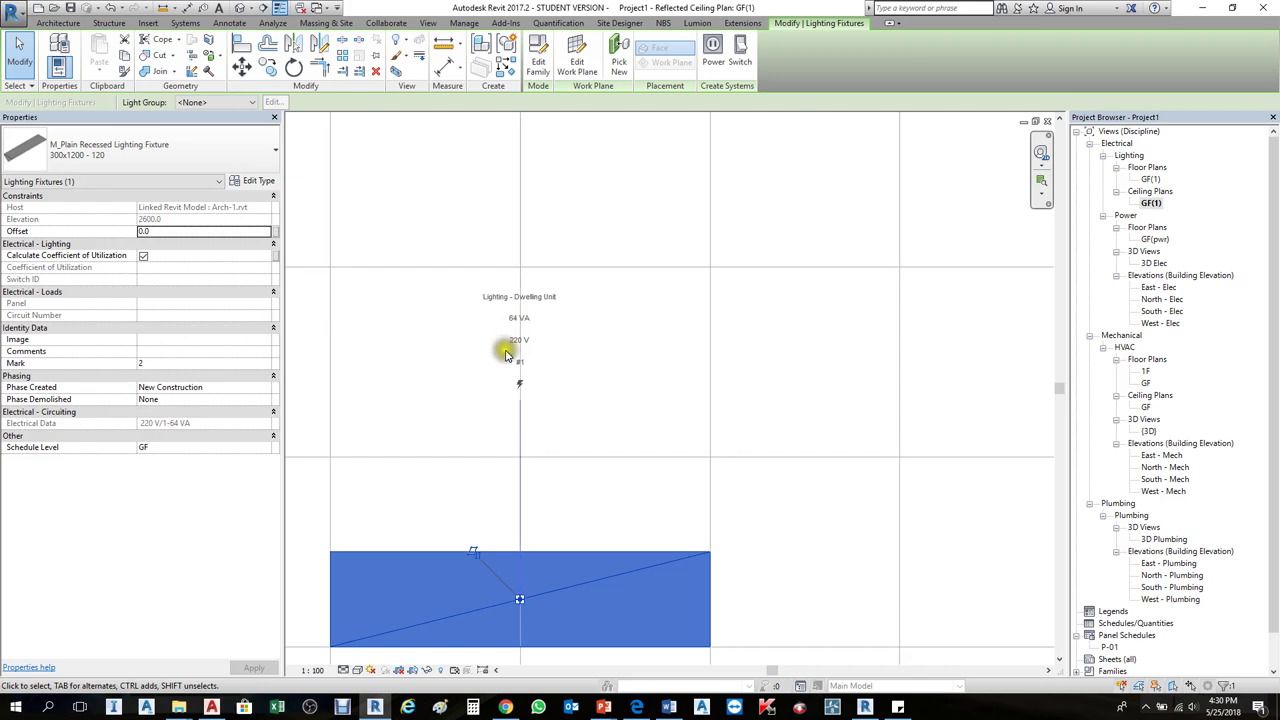
- Restore the Ballast Voltage of the 300x1200 - 120 type to 120 V and check it on the neighbouring recessed fixture
scroll(519, 347, down, 4)
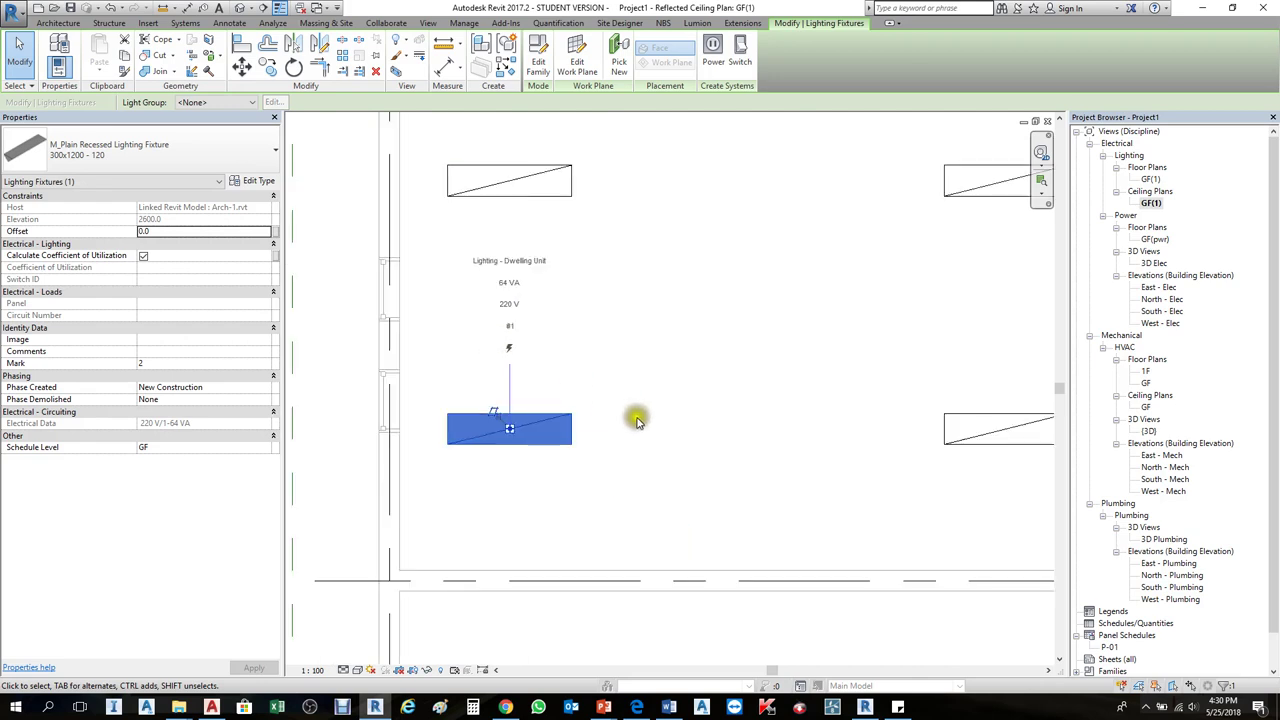
click(968, 436)
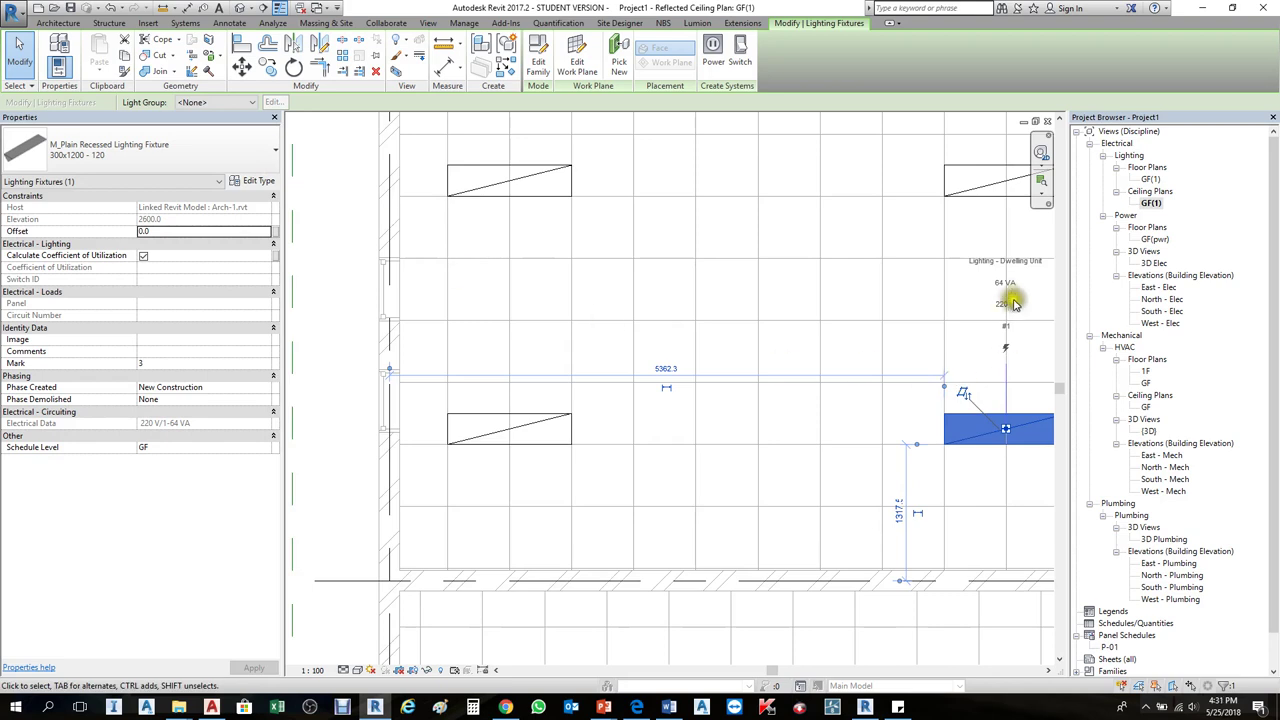
click(258, 181)
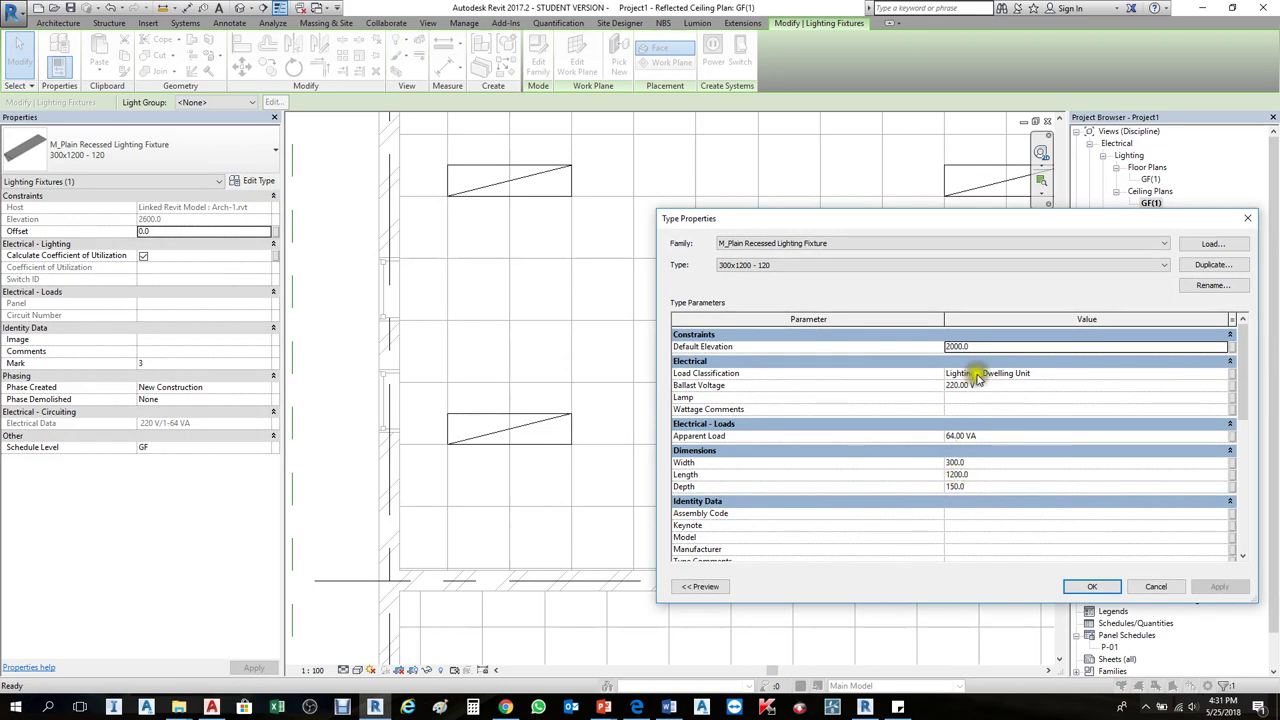
click(955, 387)
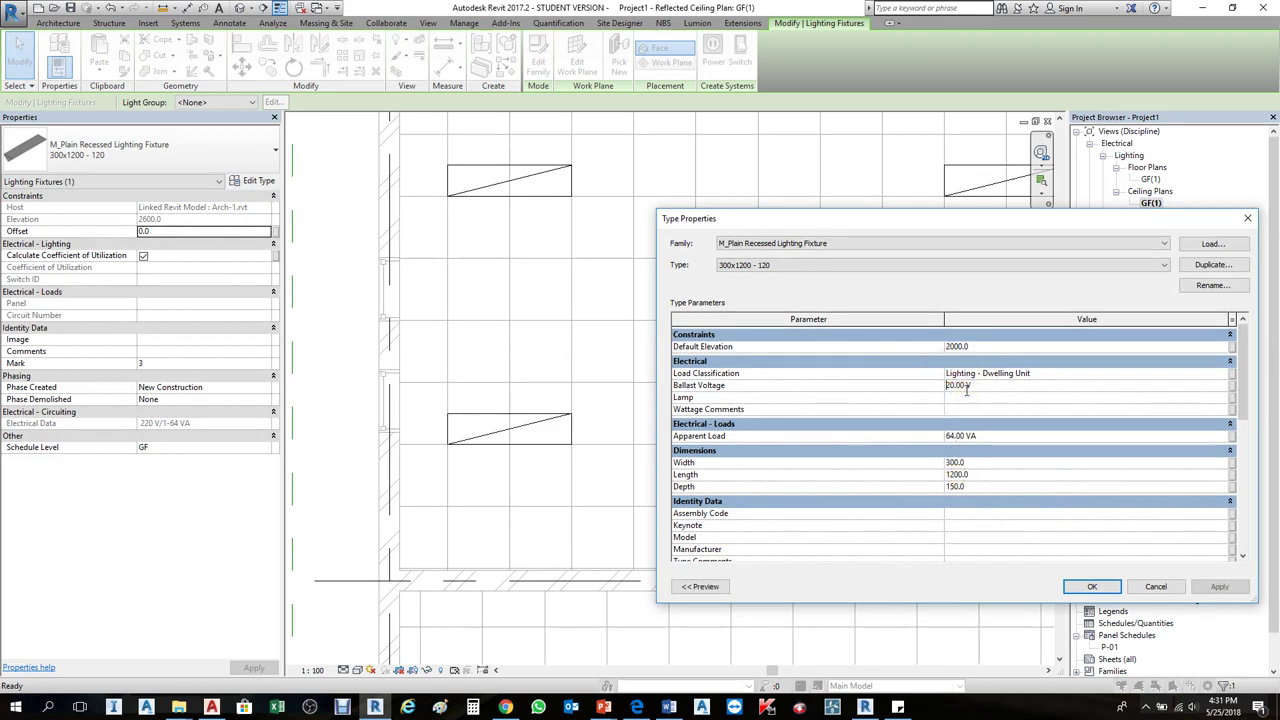
click(1092, 586)
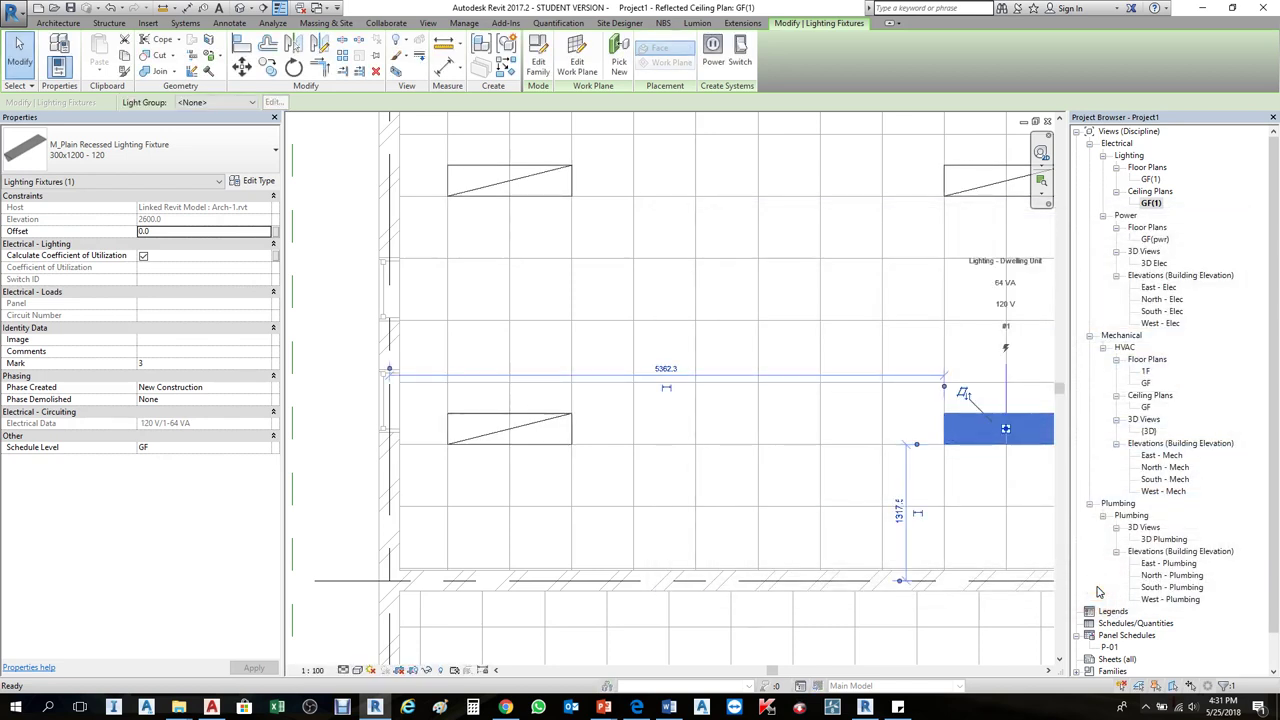
click(654, 474)
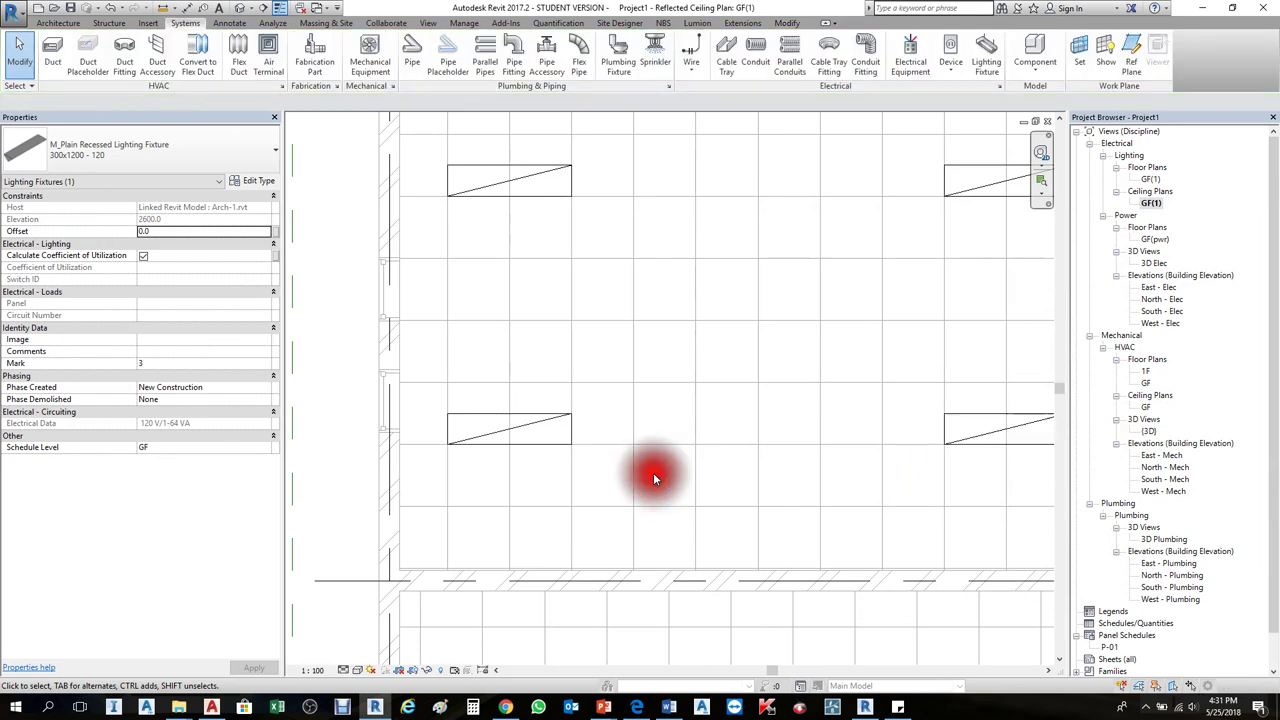
click(490, 436)
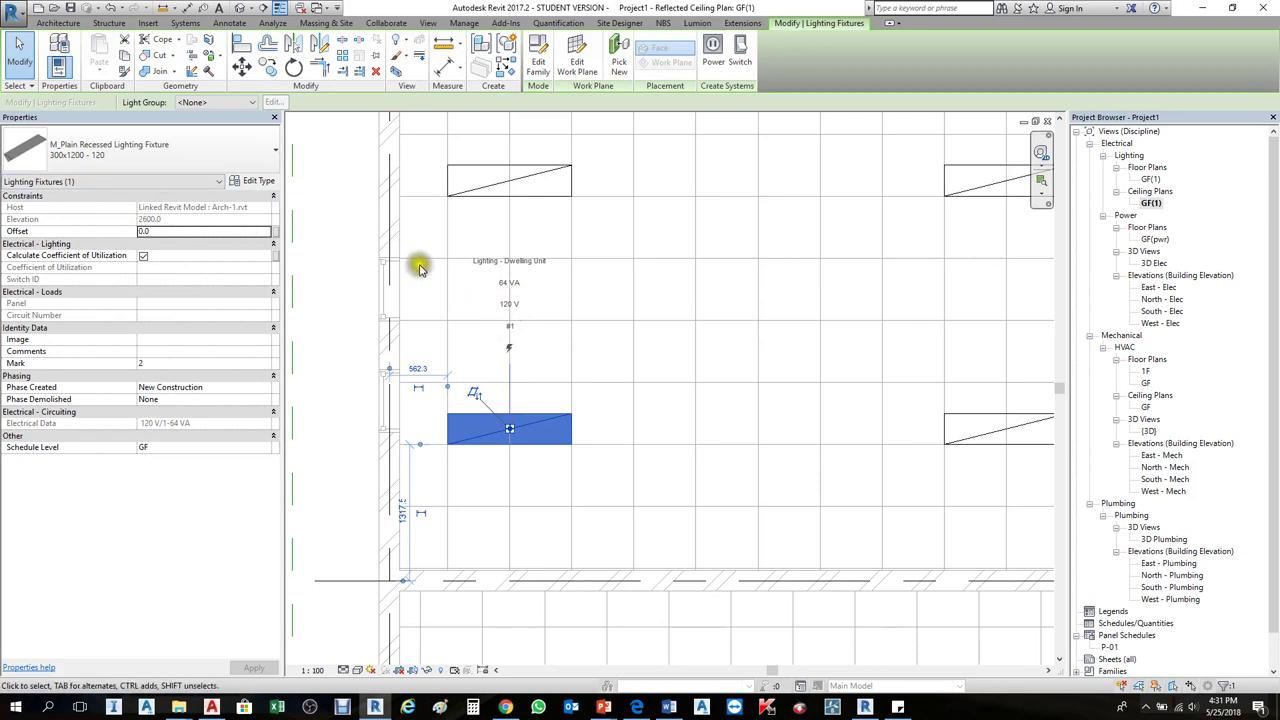
click(599, 397)
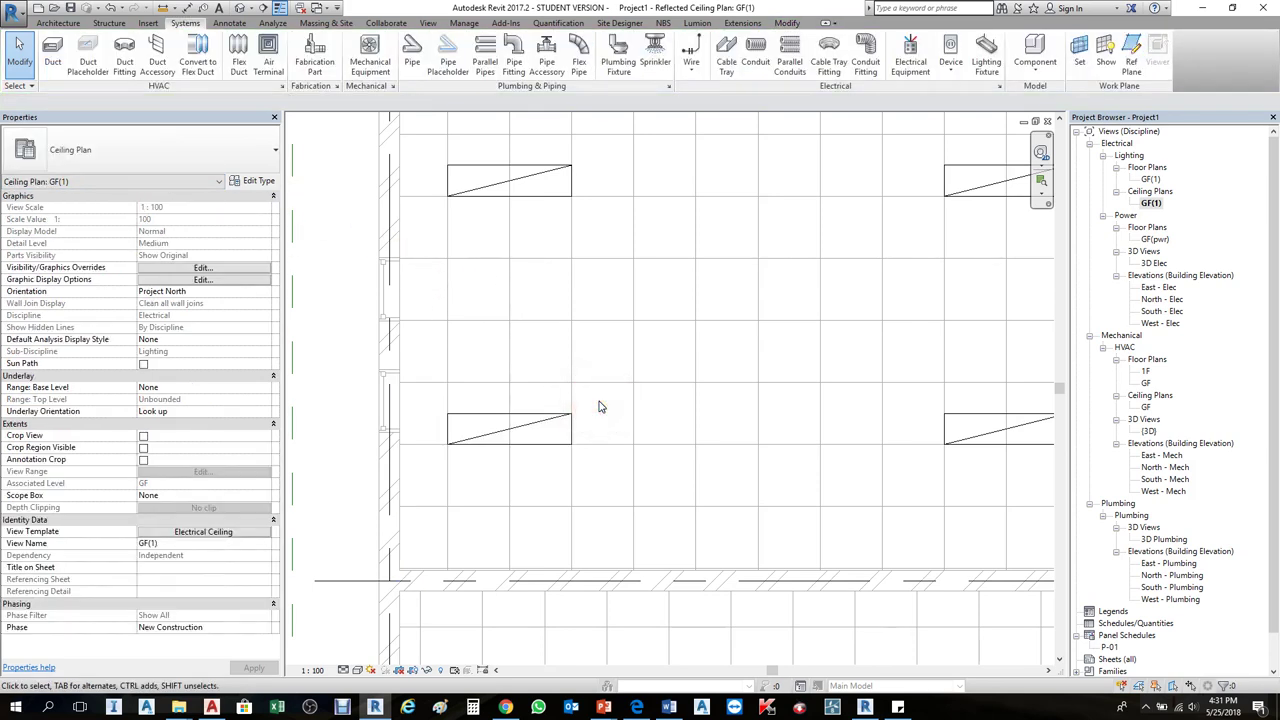
- Delete the round ceiling light in the room between grids C and D
scroll(600, 407, down, 5)
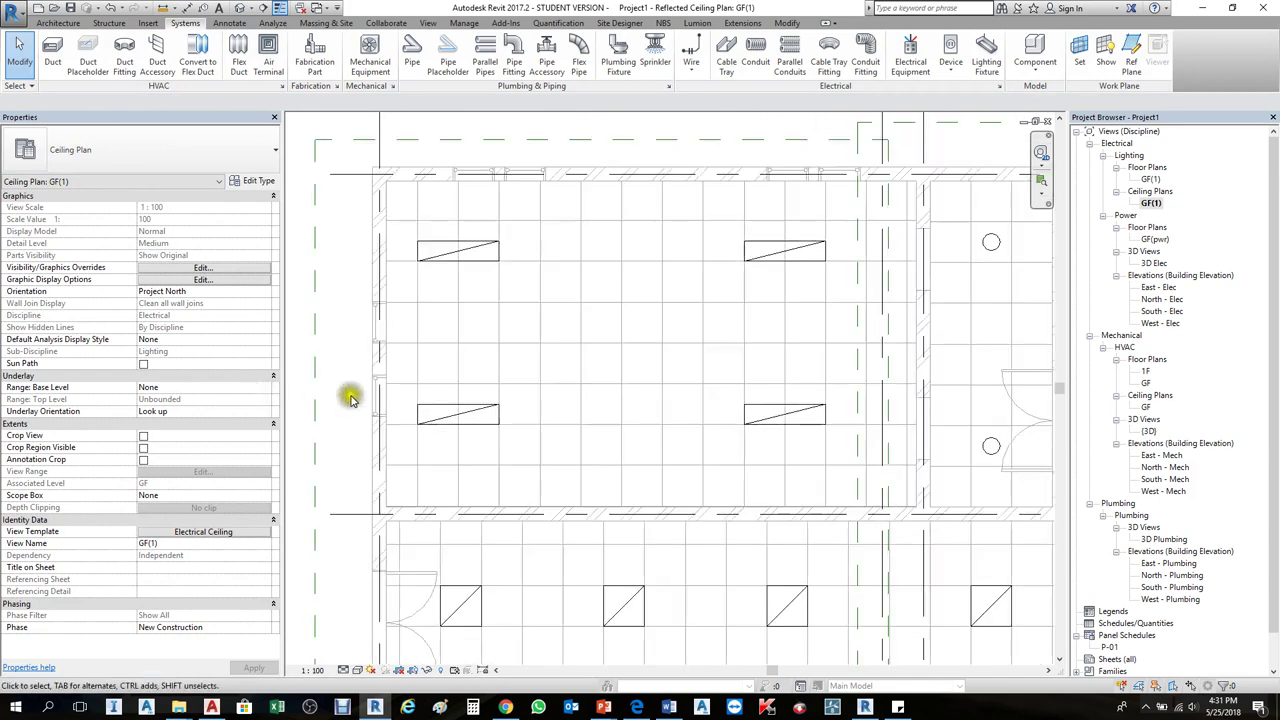
scroll(483, 364, down, 2)
scroll(470, 530, up, 3)
click(459, 541)
click(524, 552)
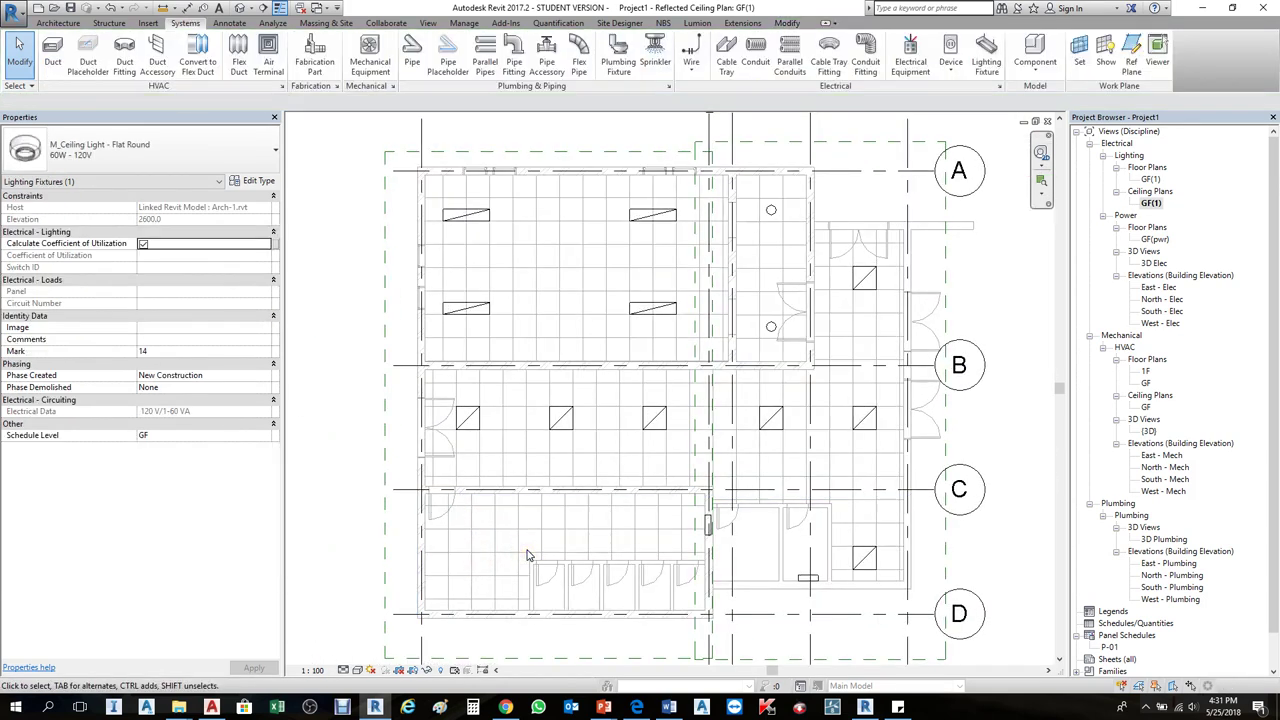
- Compare the types and electrical data of the 300x1200 recessed, 600x600 recessed and round ceiling fixtures across the plan
middle_drag(750, 377, 752, 397)
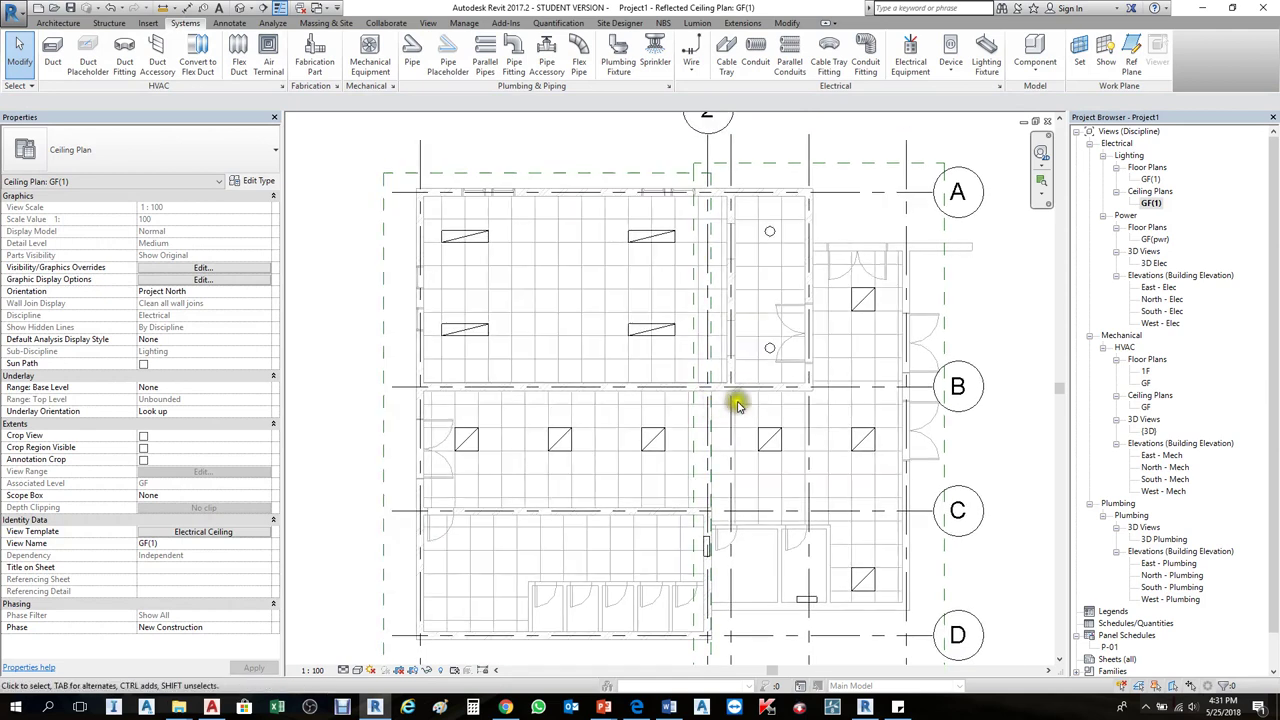
click(482, 247)
click(452, 331)
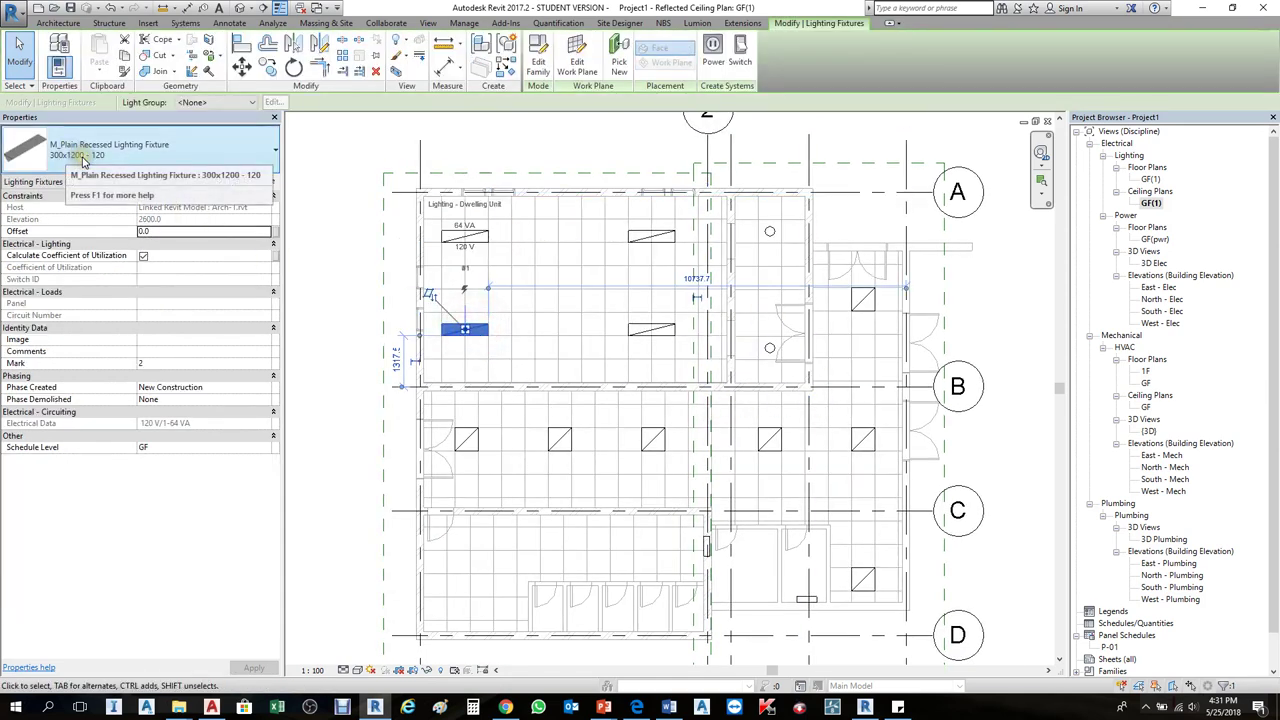
click(466, 440)
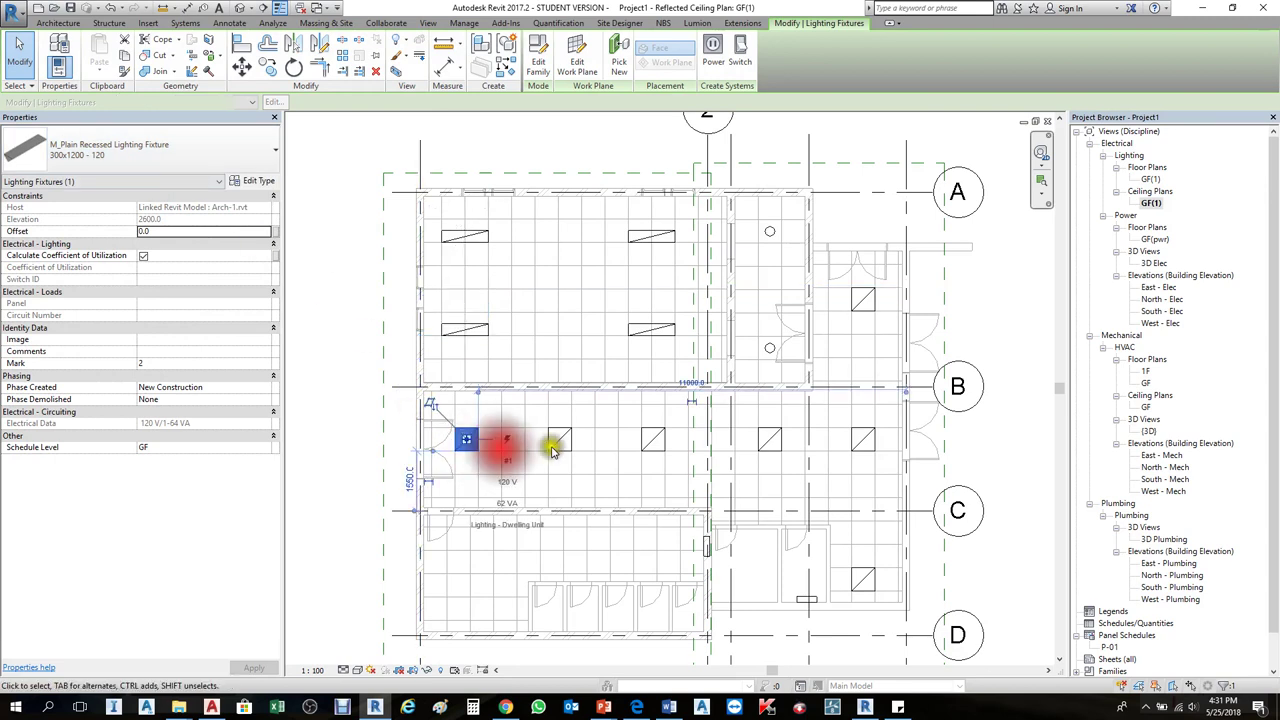
click(560, 441)
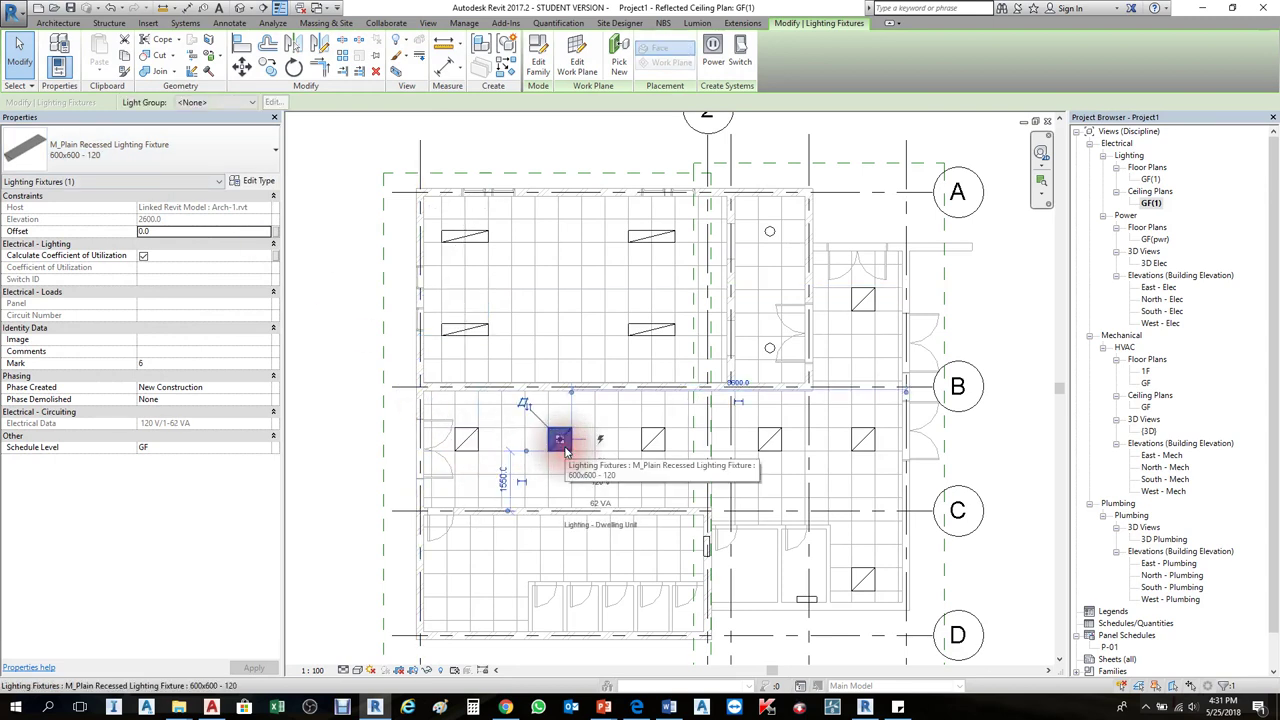
click(652, 440)
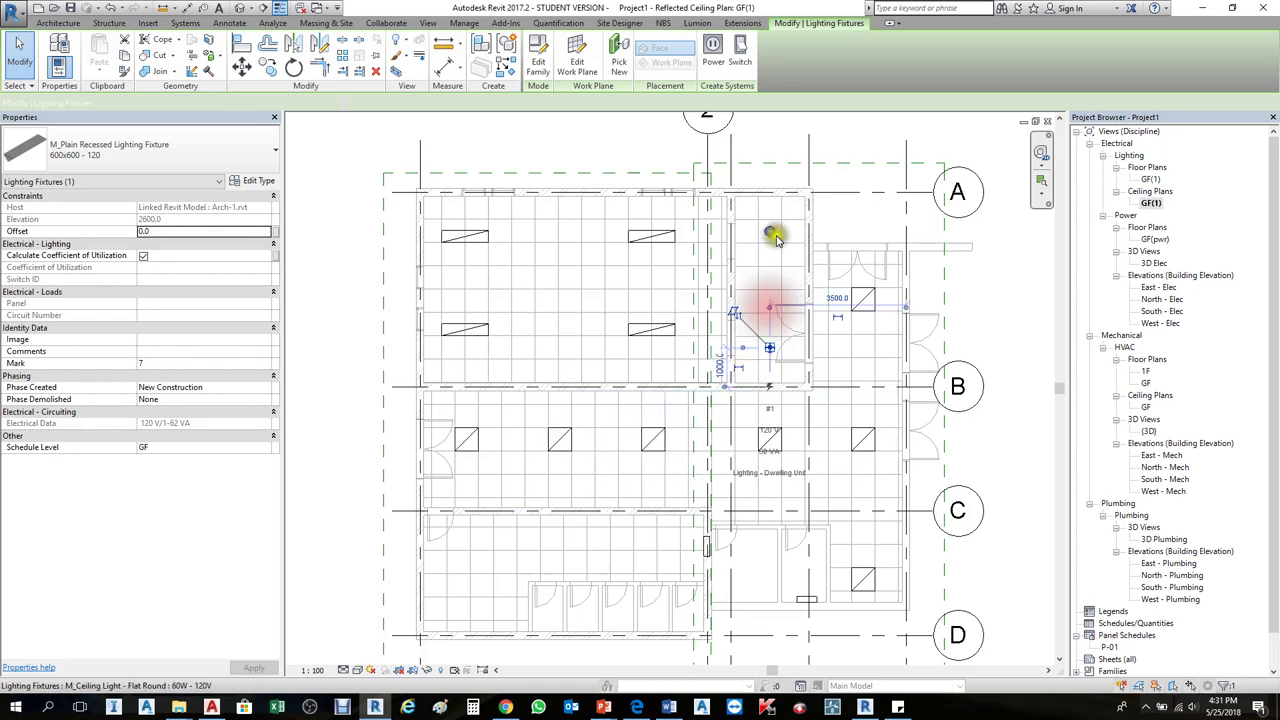
click(767, 231)
click(948, 343)
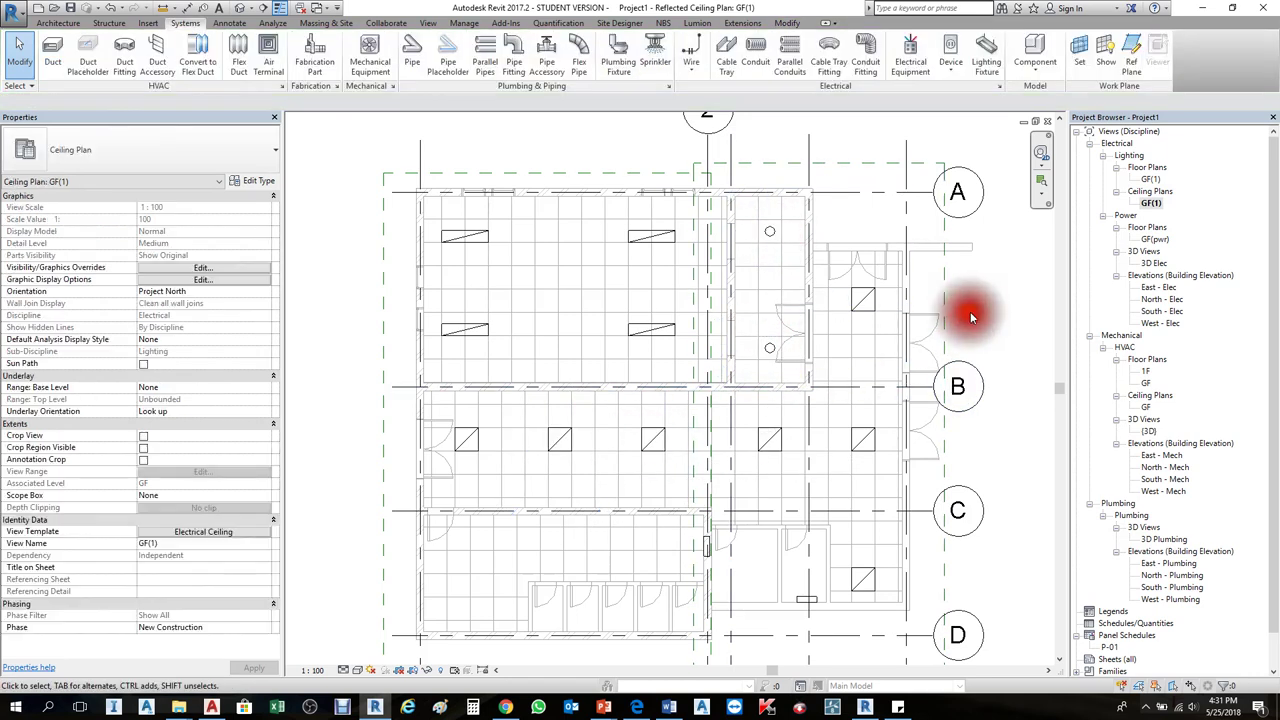
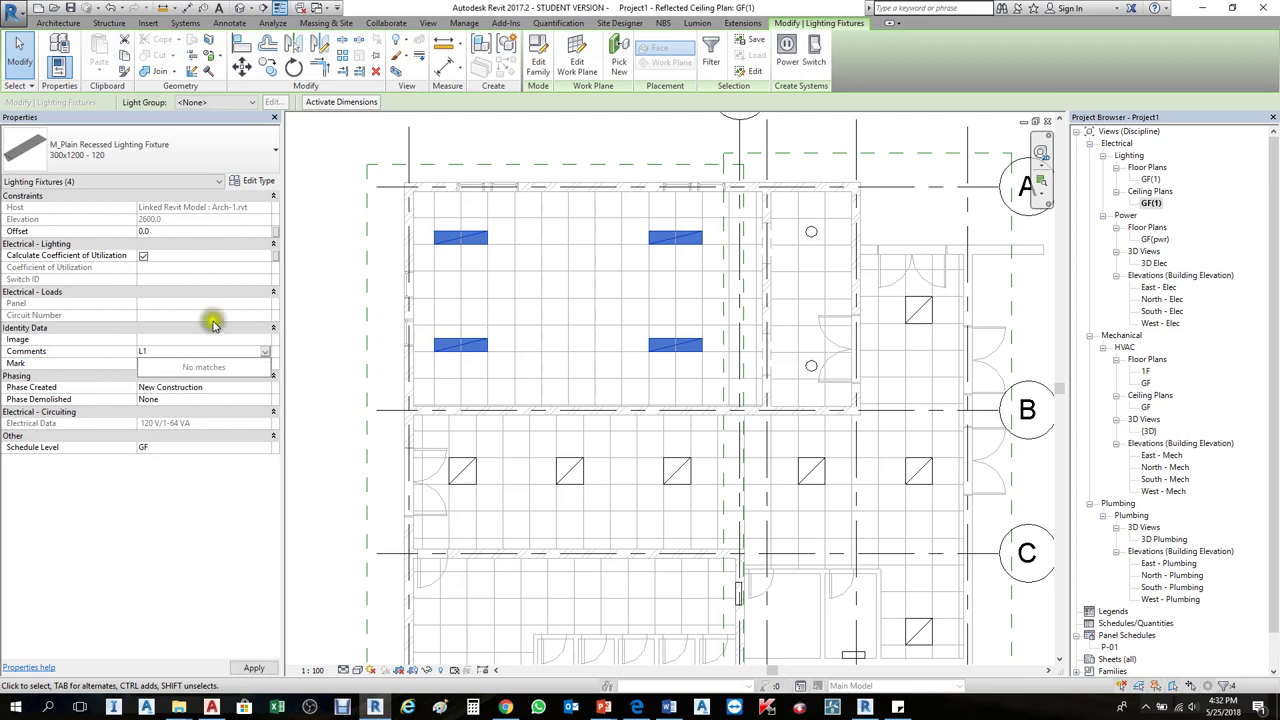
- Set the Comments of the four 300x1200 recessed fixtures between grids A and B to L1, and deselect them
click(322, 304)
click(334, 311)
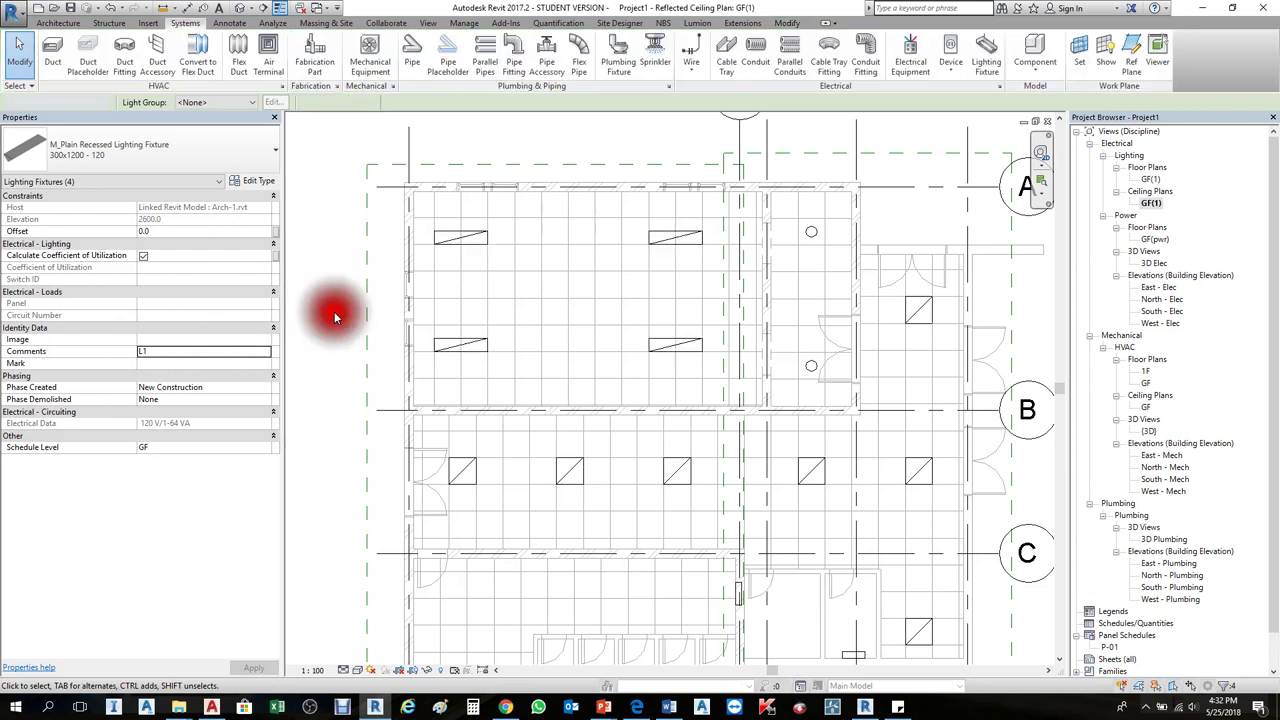
- Set the Comments of all seven 600x600 recessed fixtures to L2, and deselect them
scroll(334, 311, down, 1)
click(430, 433)
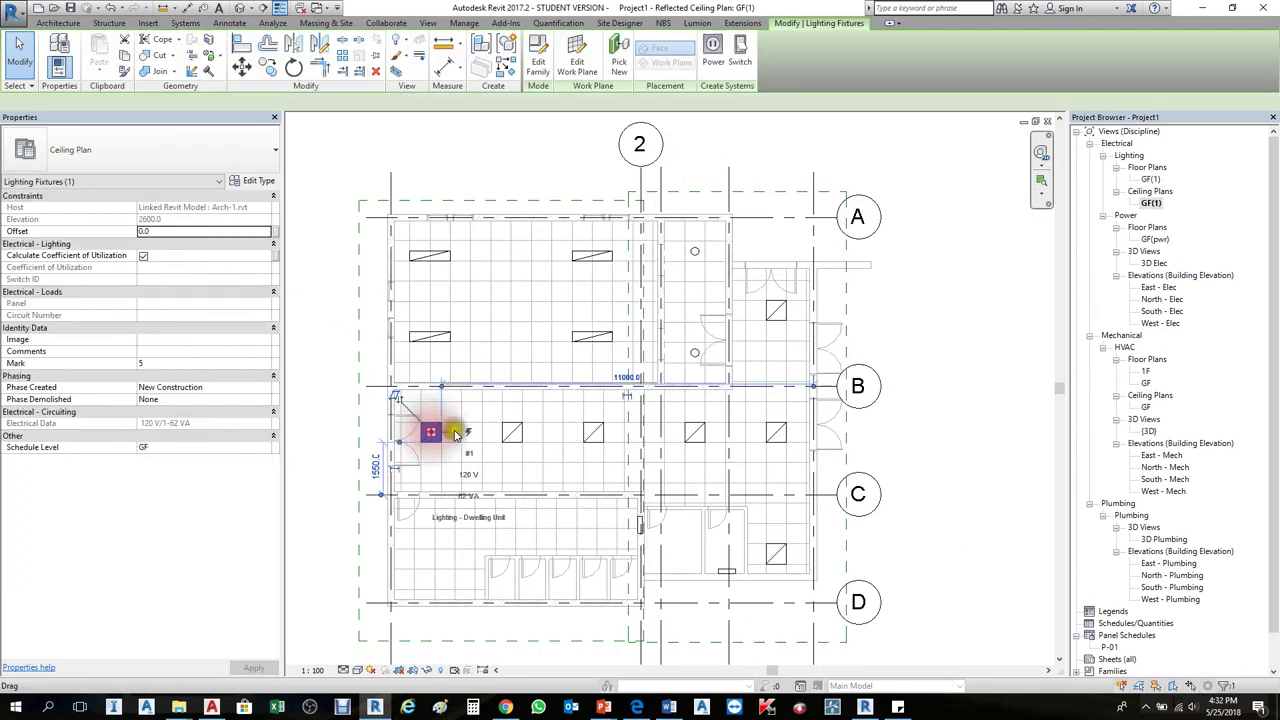
ctrl+click(512, 432)
ctrl+click(593, 432)
ctrl+click(694, 435)
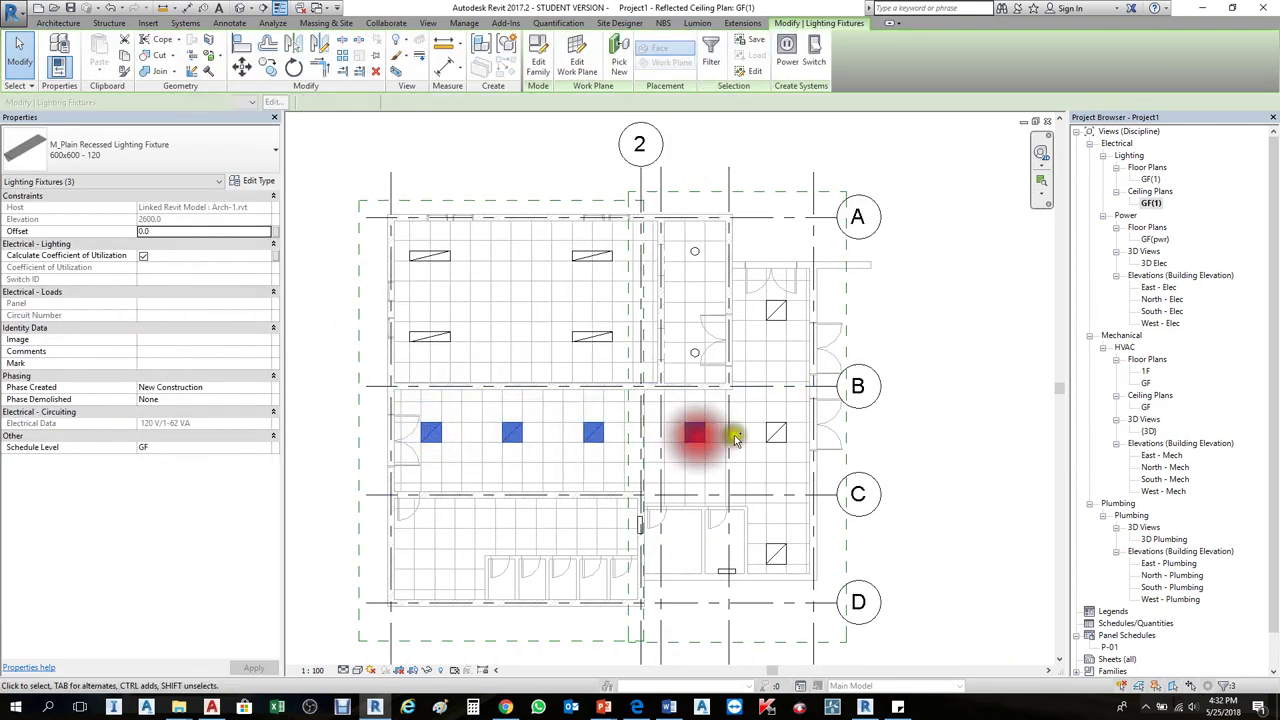
ctrl+click(776, 432)
ctrl+click(776, 313)
ctrl+click(776, 548)
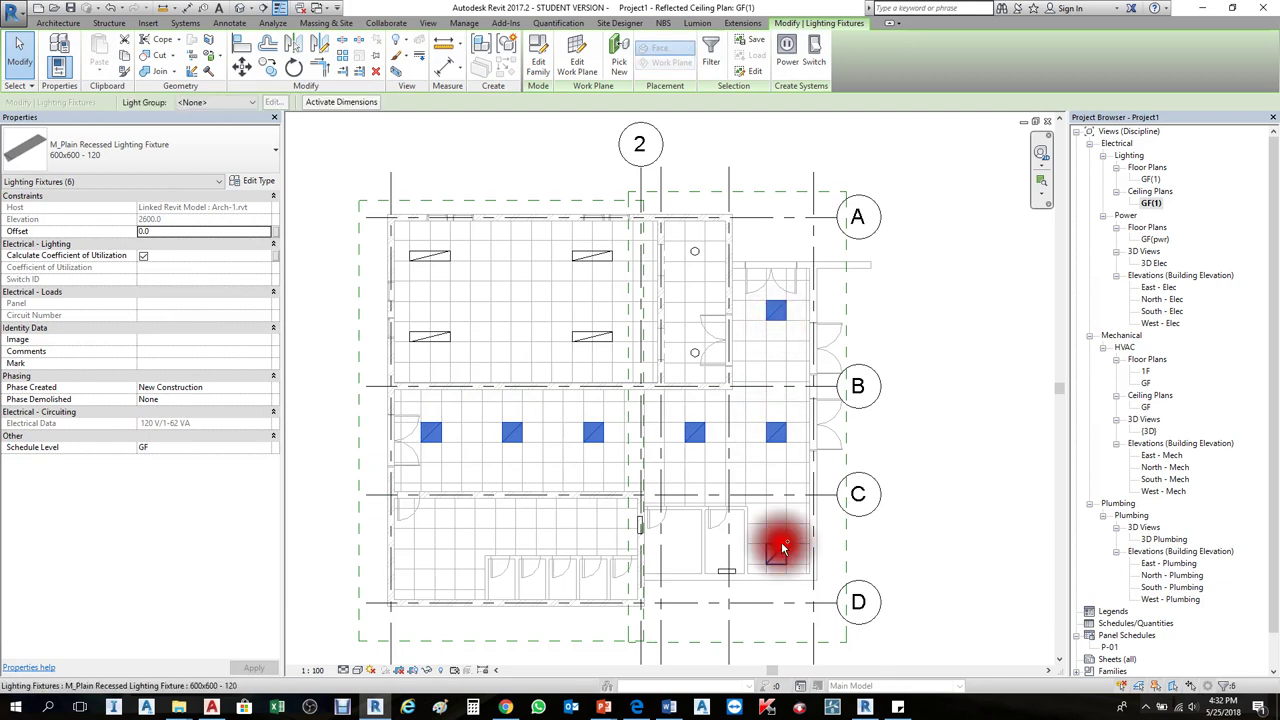
click(160, 353)
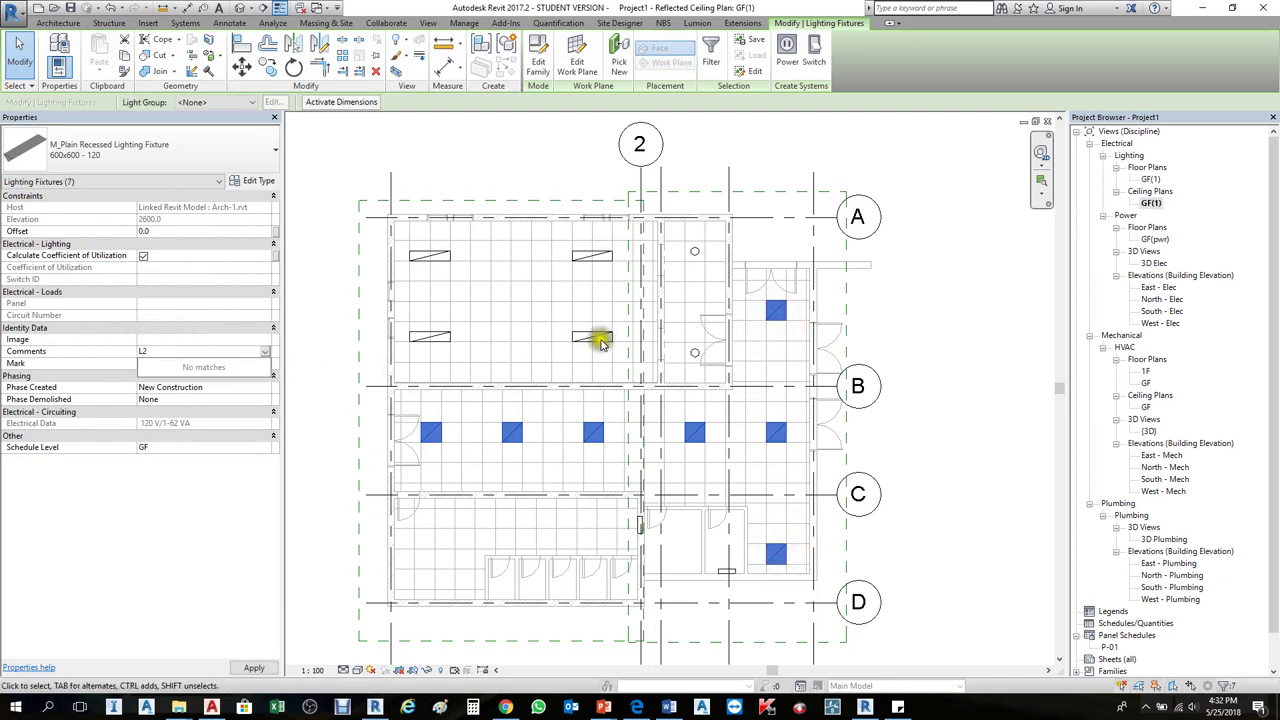
click(671, 314)
- Set the Comments of the two round ceiling lights between grids A and B to L3, and deselect them
click(686, 349)
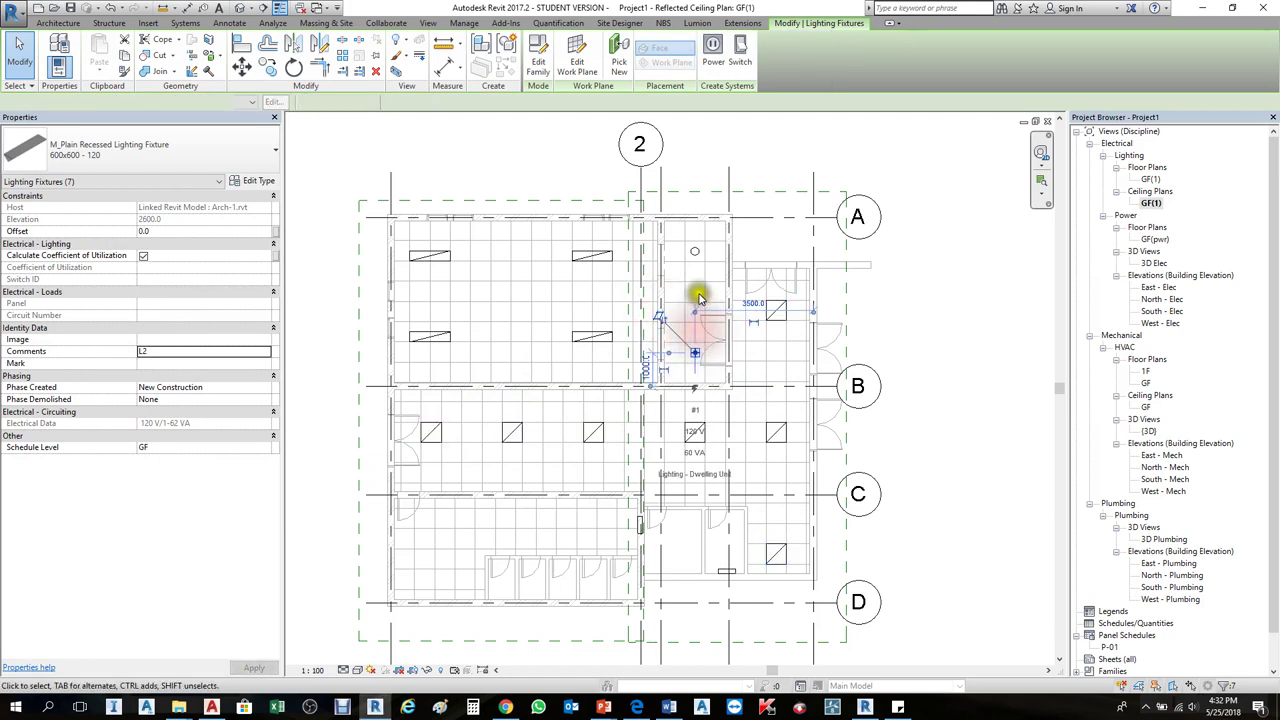
ctrl+click(698, 244)
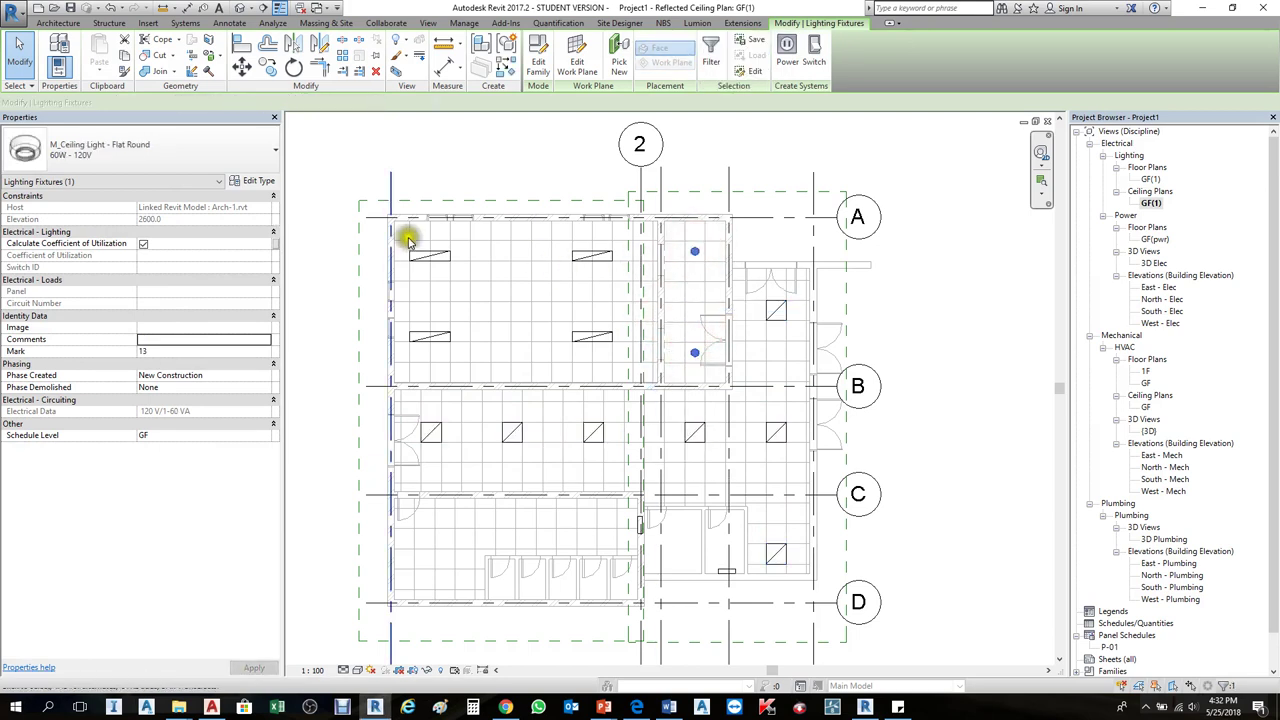
click(159, 342)
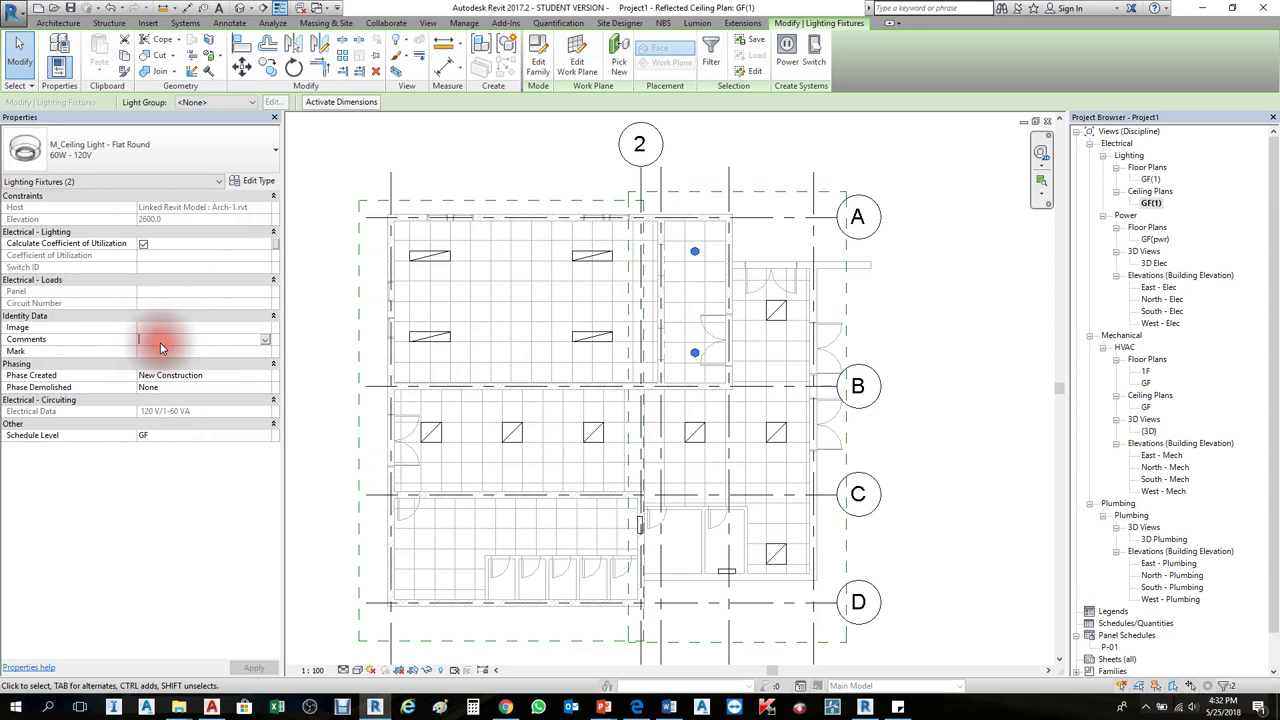
text(L3)
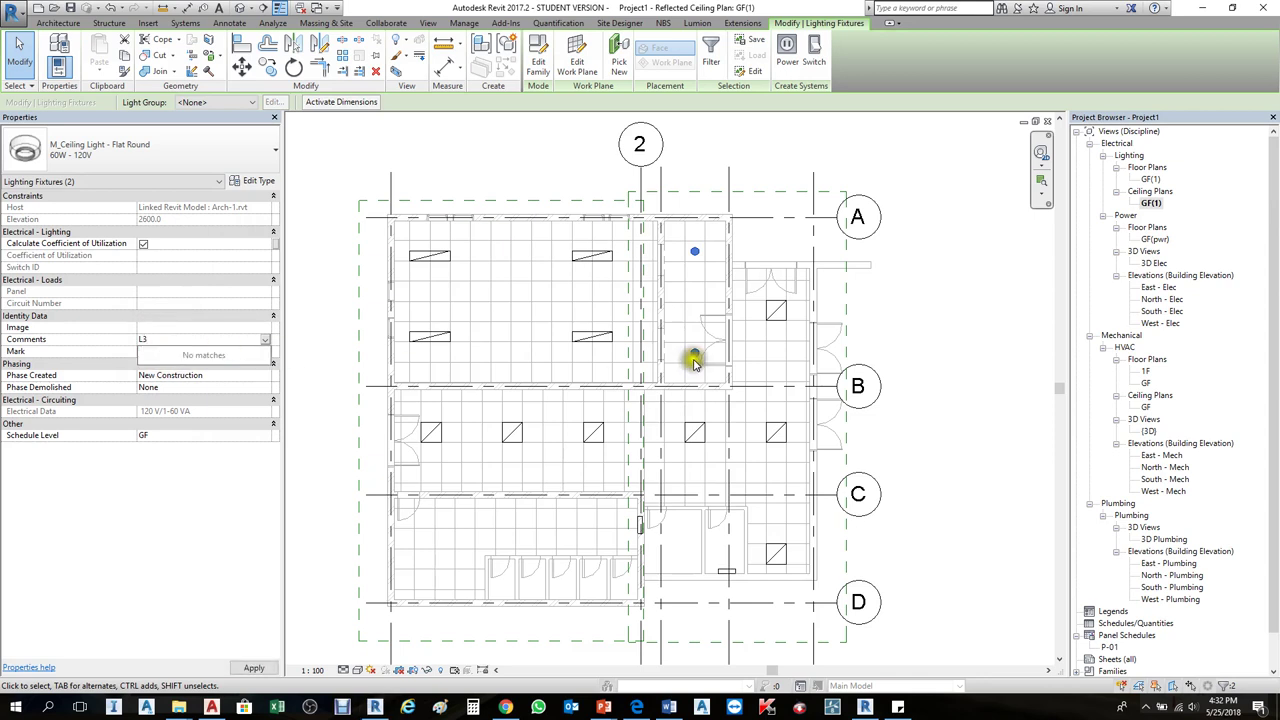
click(888, 300)
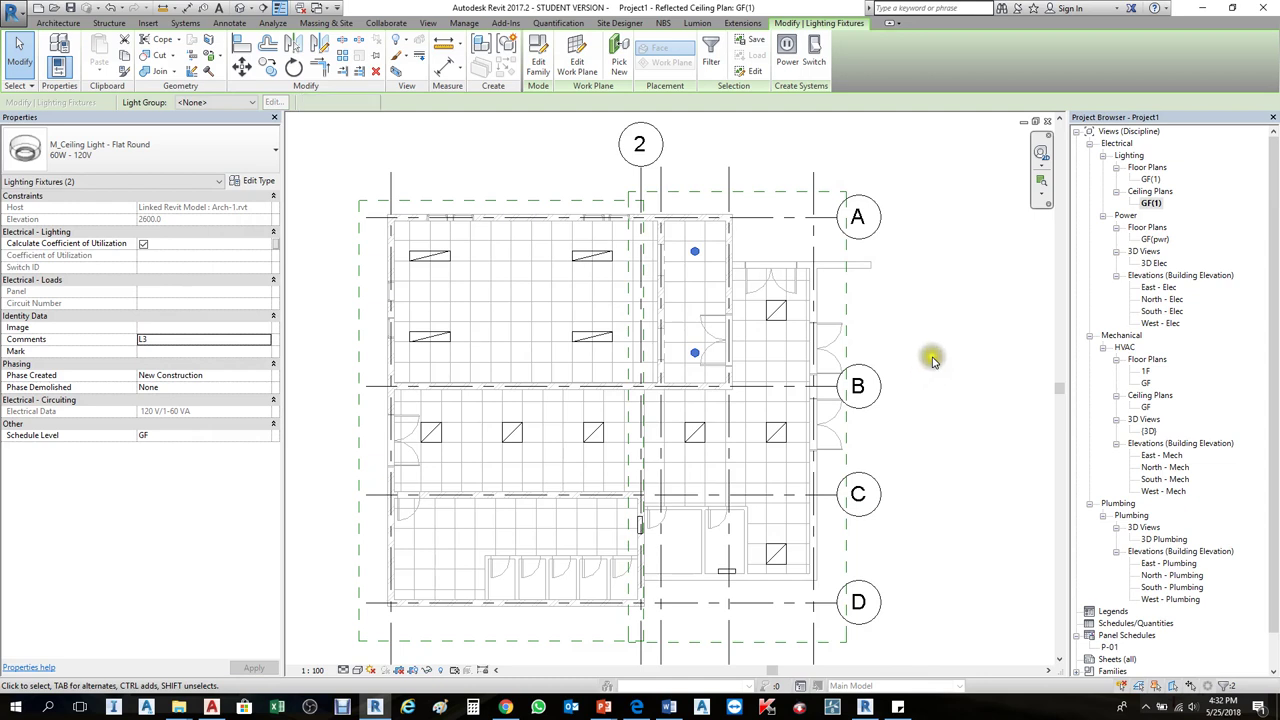
click(931, 360)
- Check the extents of the sheet-1 and sheet-2 scope boxes around the plan, and clear the selection
scroll(390, 322, down, 2)
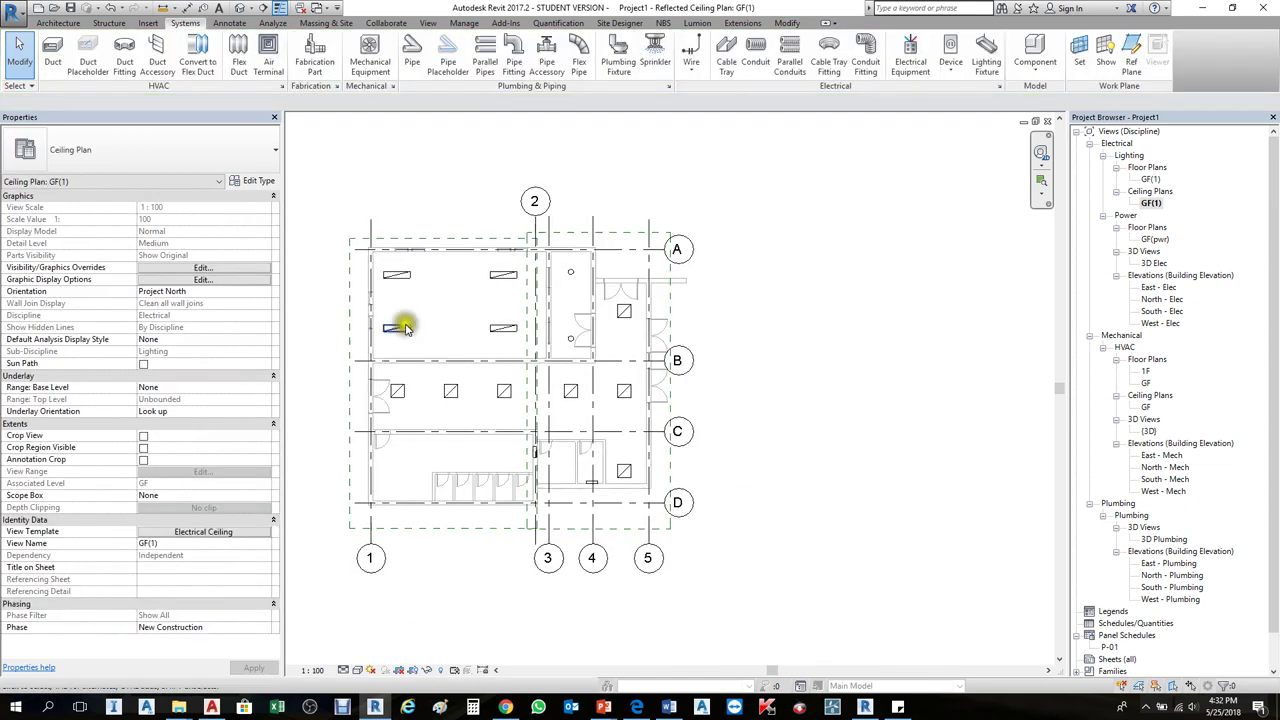
scroll(405, 328, up, 2)
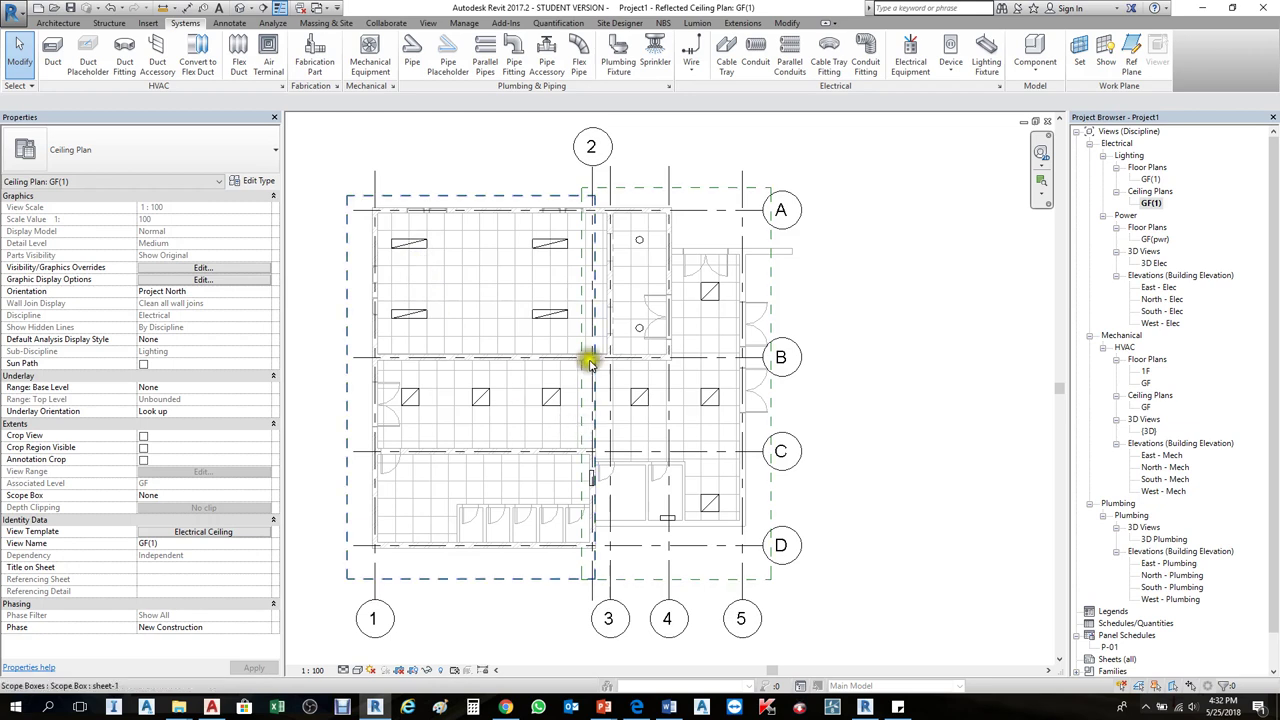
click(523, 195)
ctrl+click(651, 187)
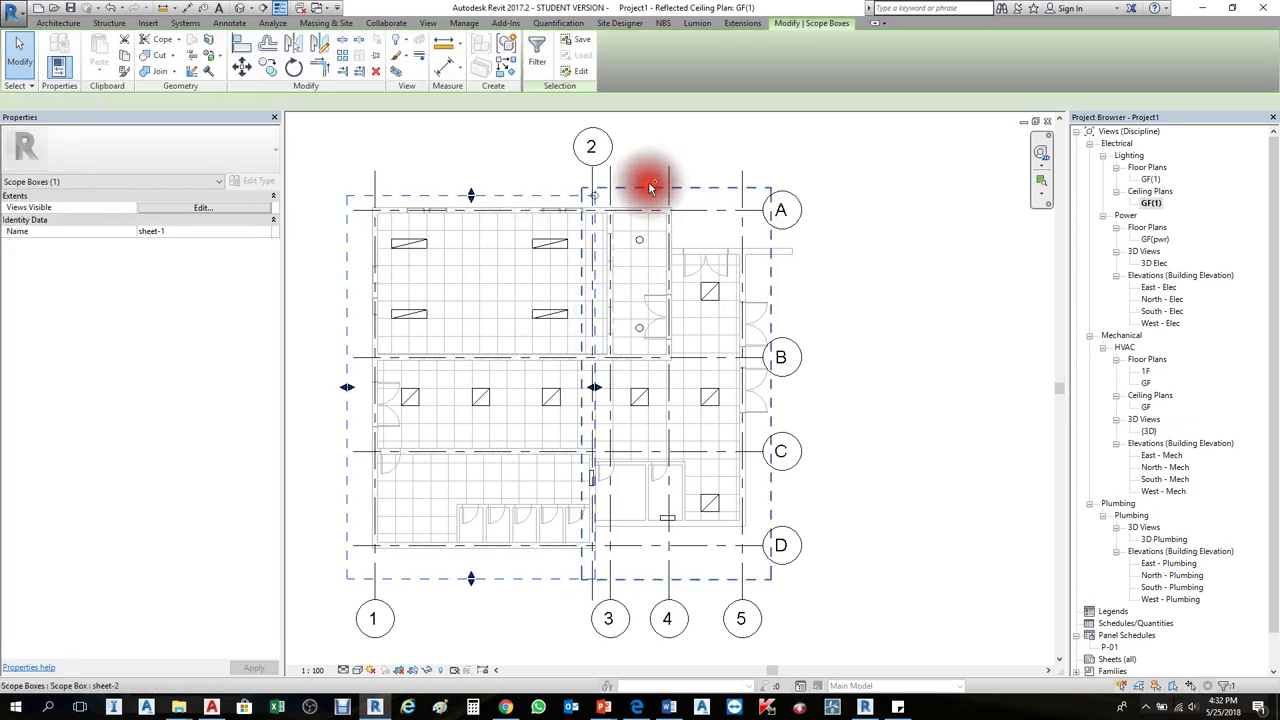
key(Escape)
- Inspect the properties and location of panelboard P-01 in the small room near grid D, and deselect it
scroll(535, 322, up, 3)
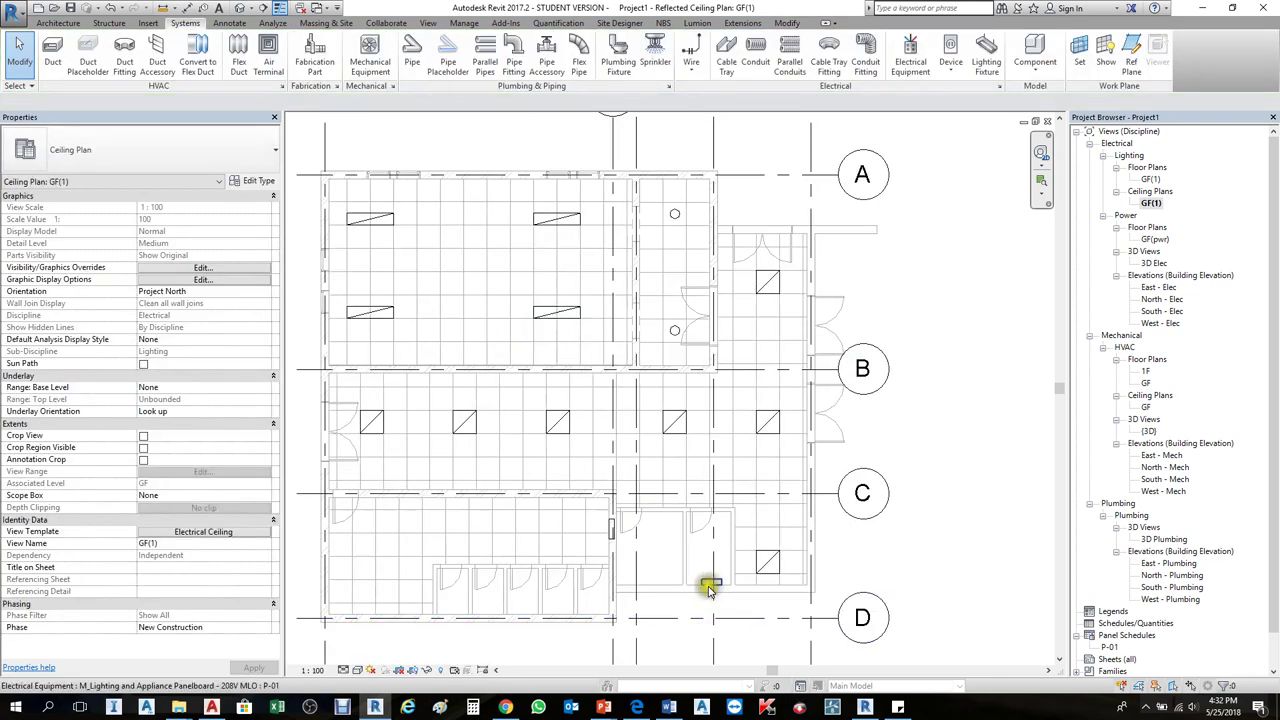
scroll(712, 588, up, 2)
click(709, 582)
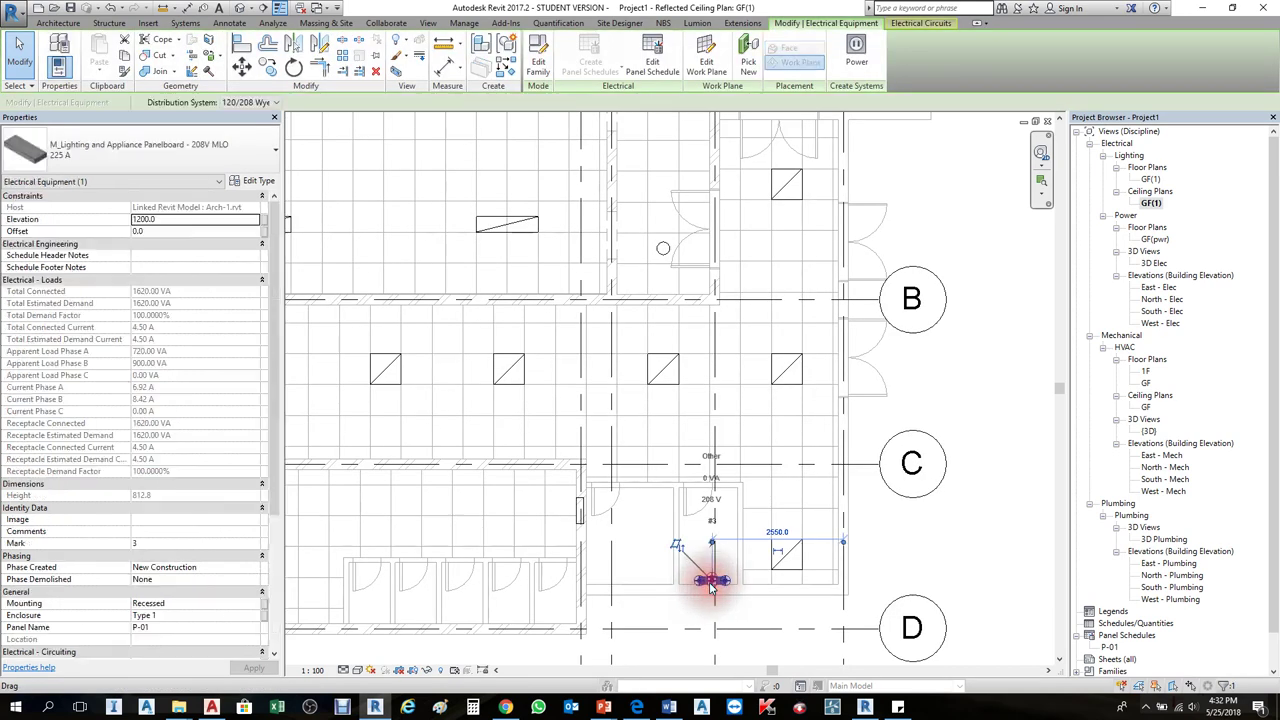
click(737, 605)
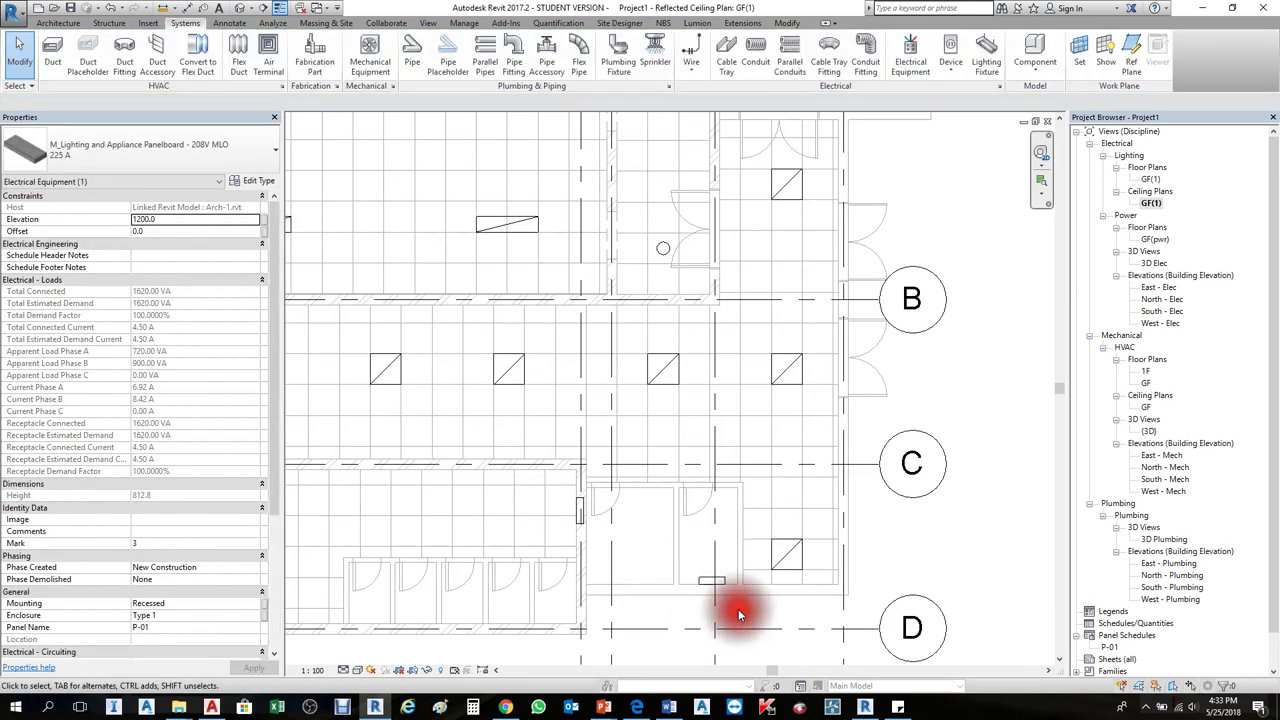
scroll(703, 590, up, 3)
click(697, 585)
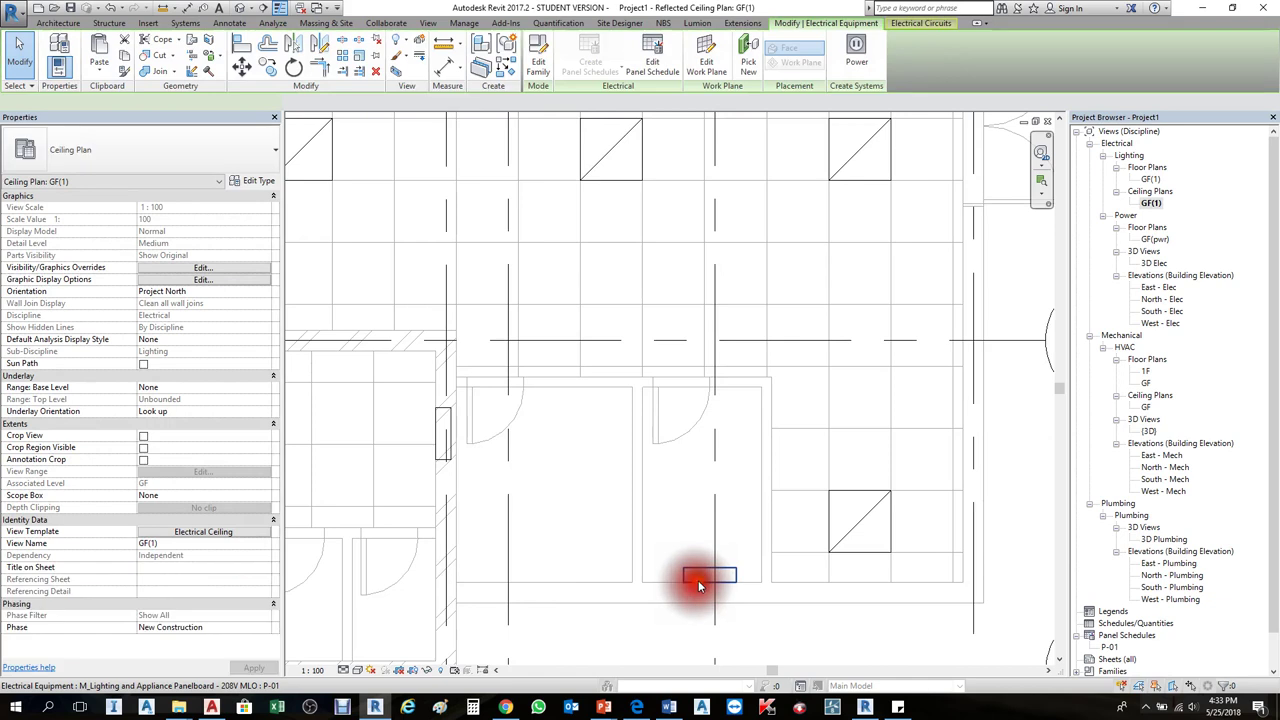
scroll(740, 575, down, 4)
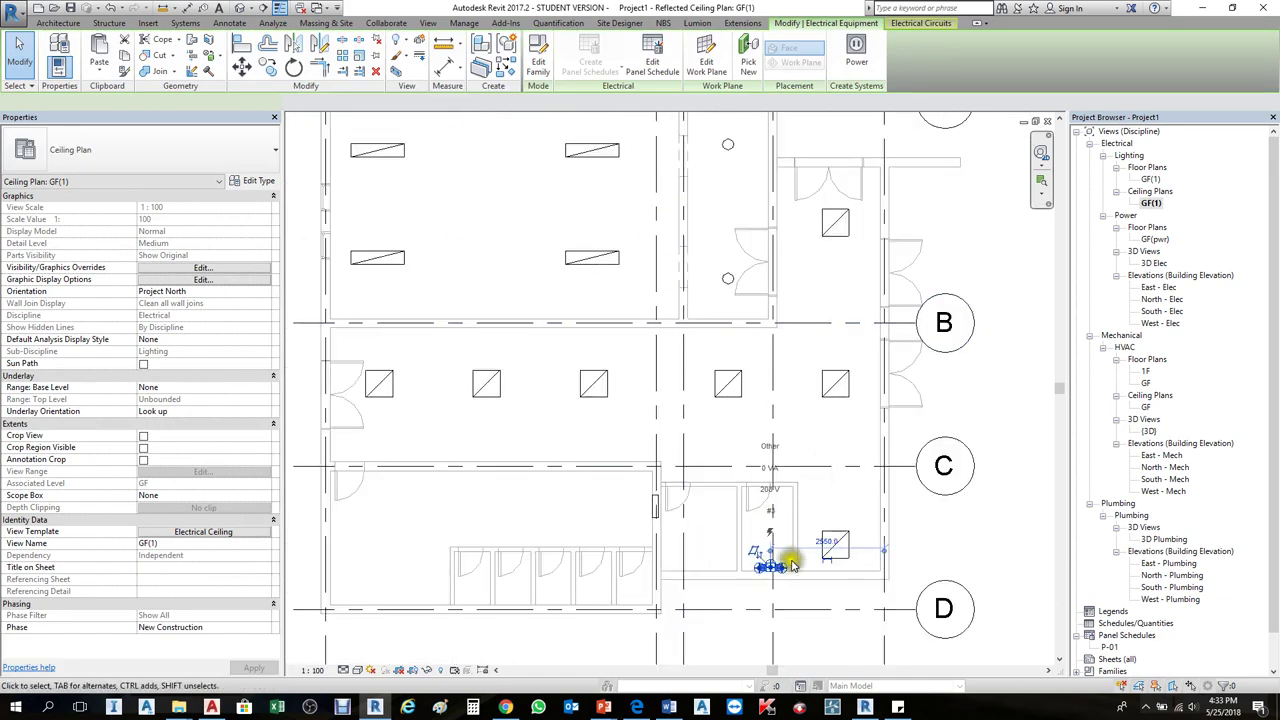
click(880, 591)
scroll(880, 591, down, 3)
scroll(585, 344, up, 3)
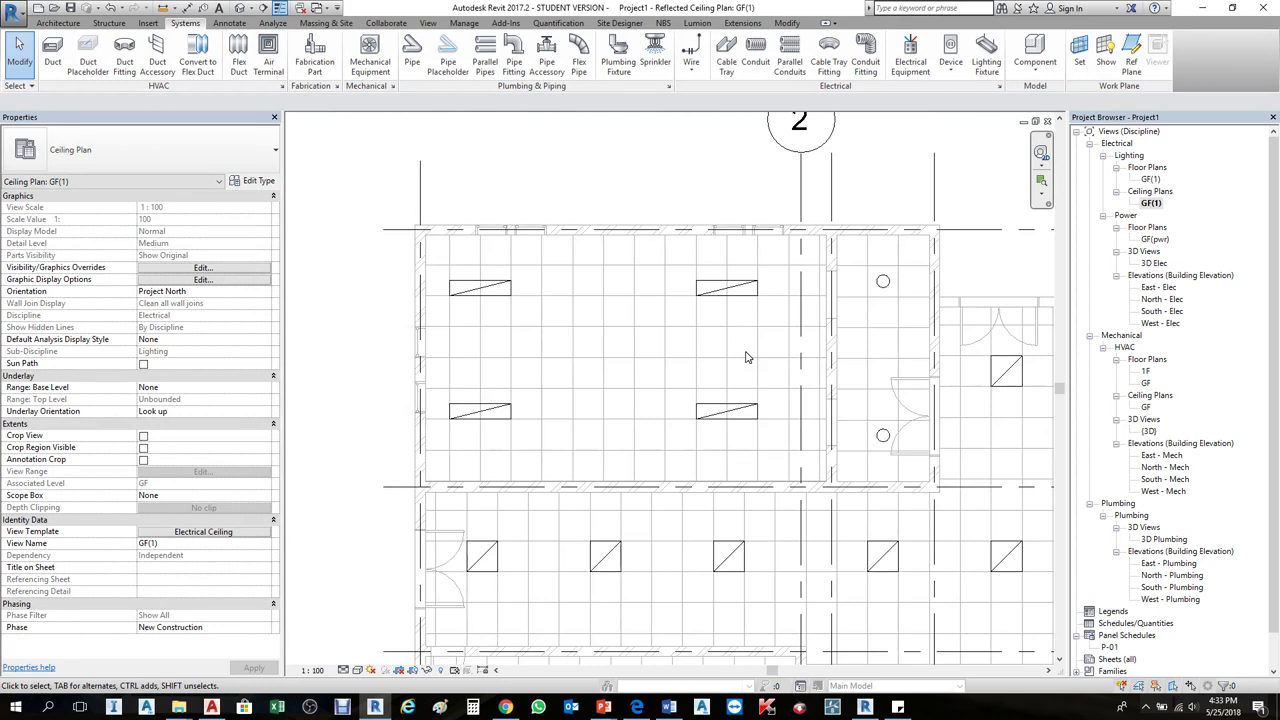
scroll(750, 350, up, 2)
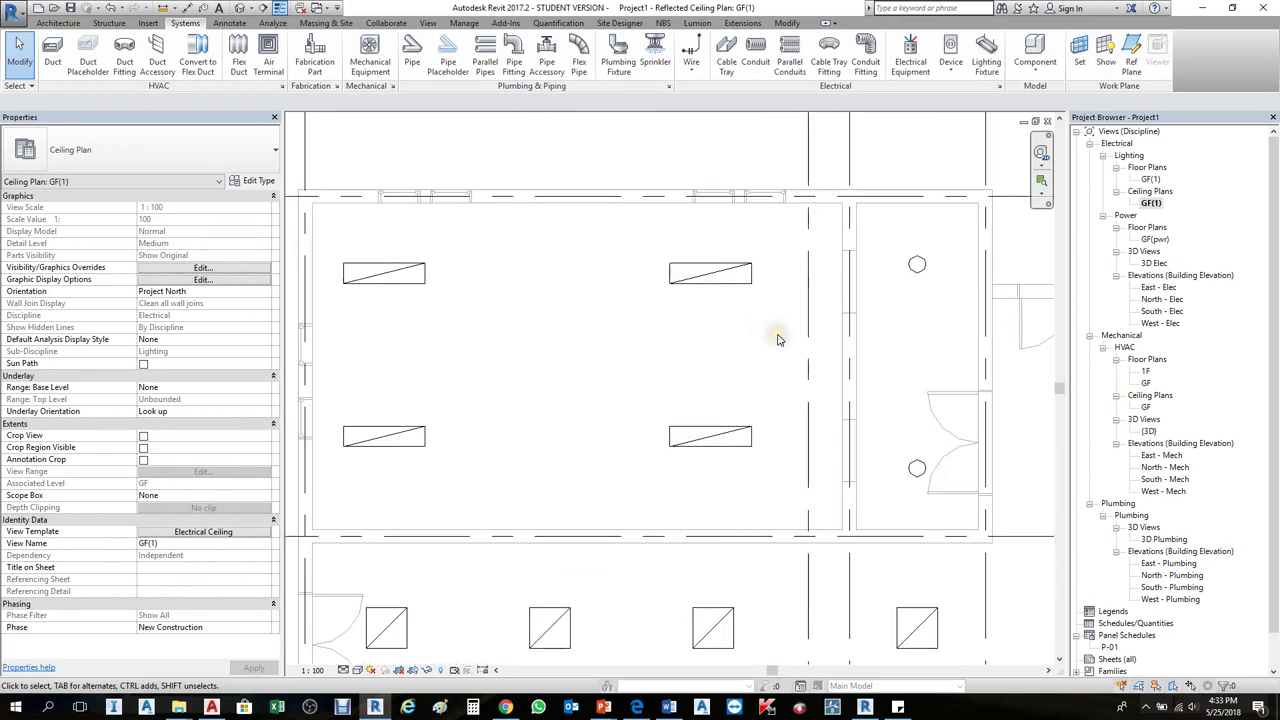
click(950, 66)
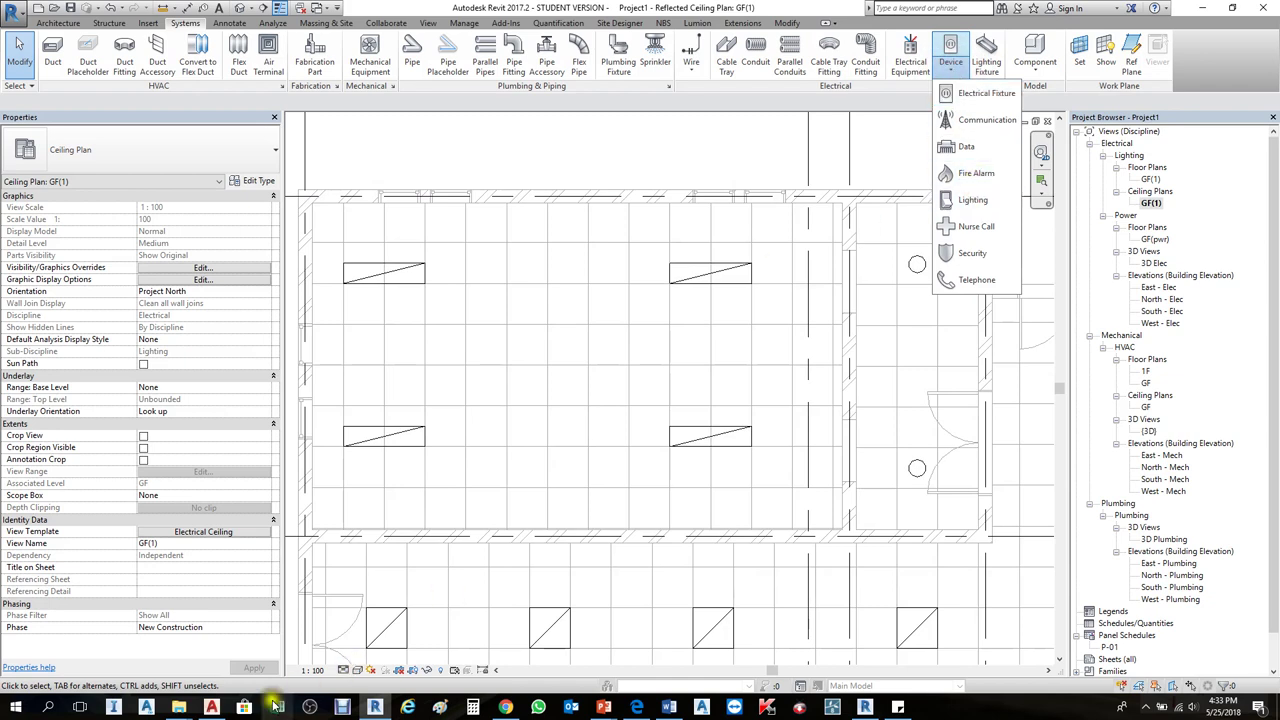
click(343, 708)
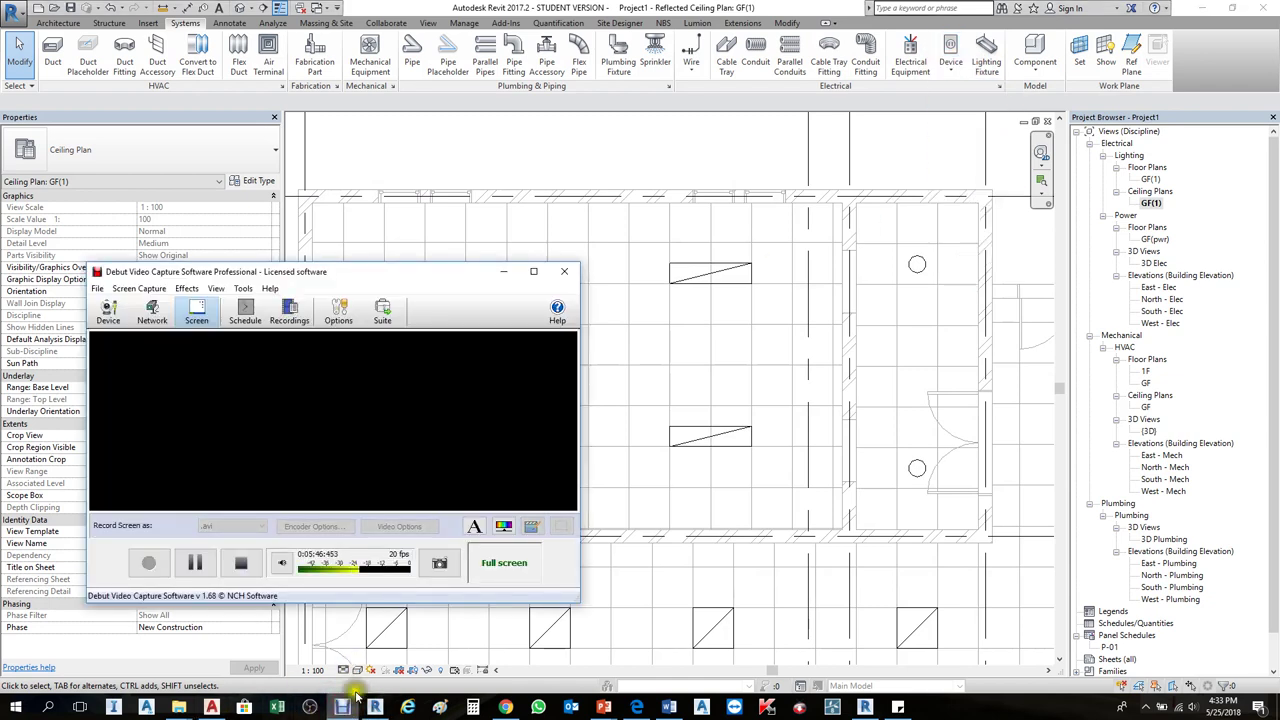
click(788, 277)
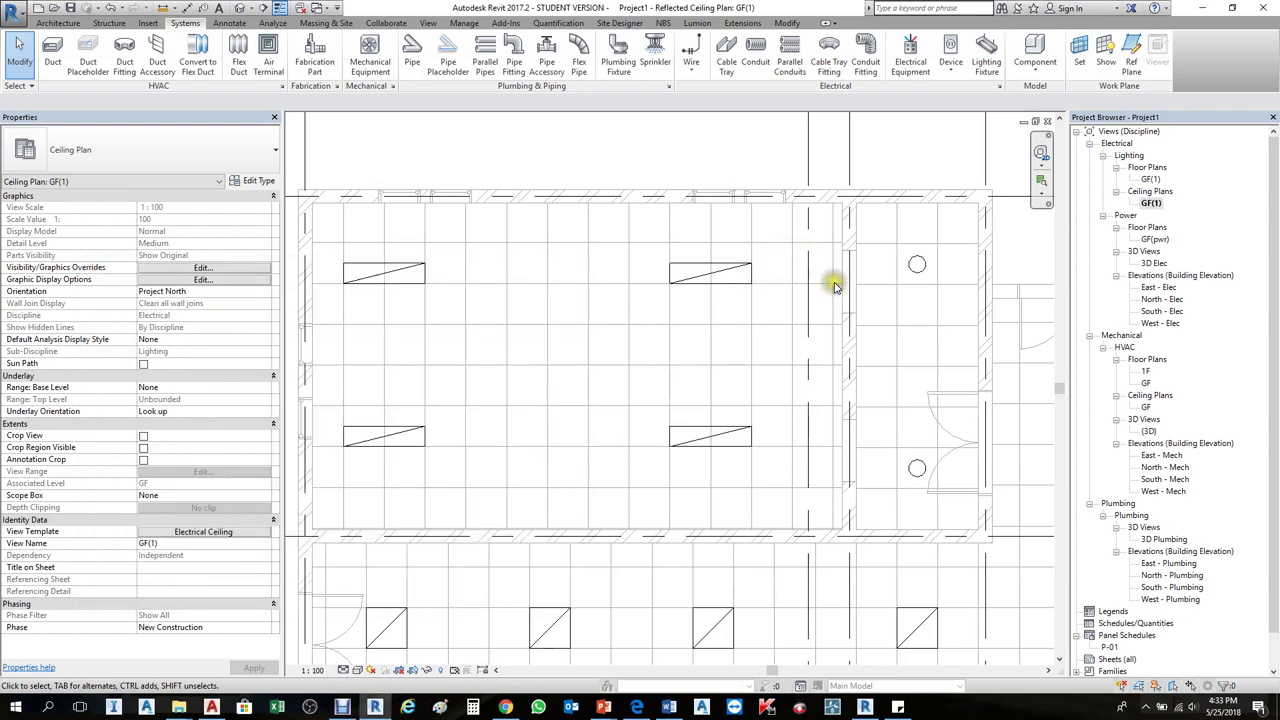
- Place a Three Way lighting switch on the large room's wall near grid 3, midway between grids A and B
click(957, 80)
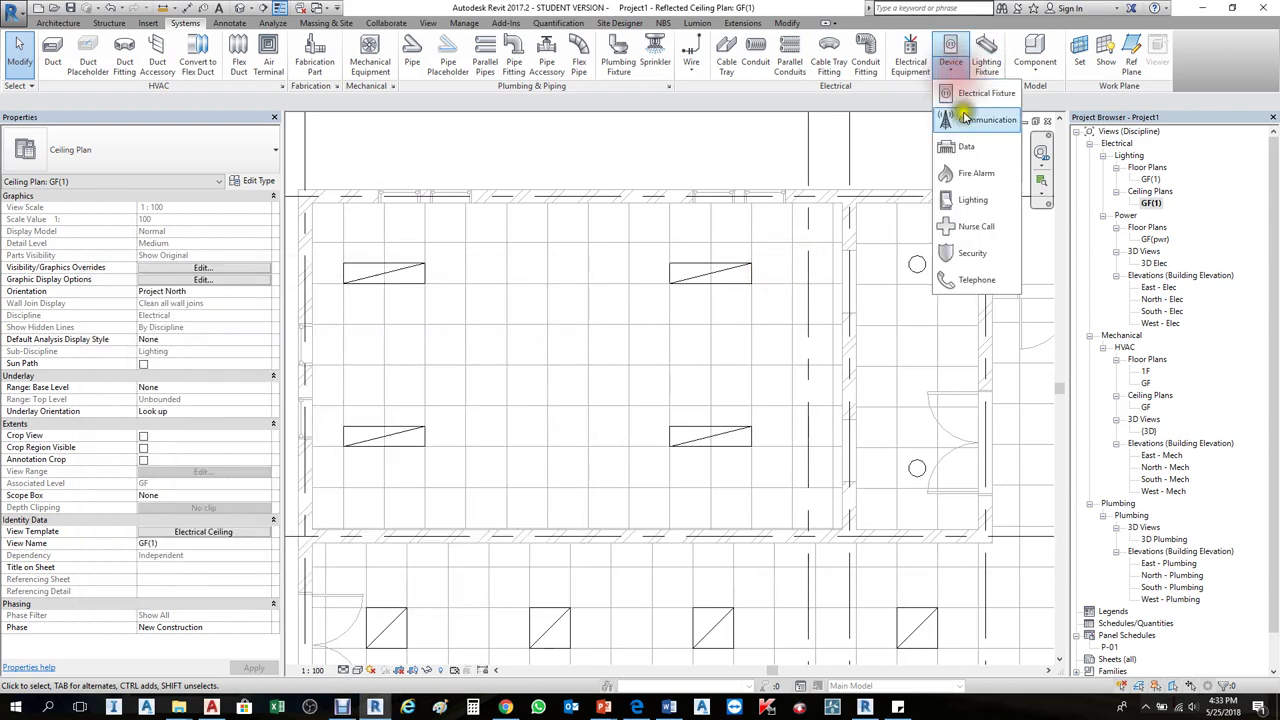
click(966, 203)
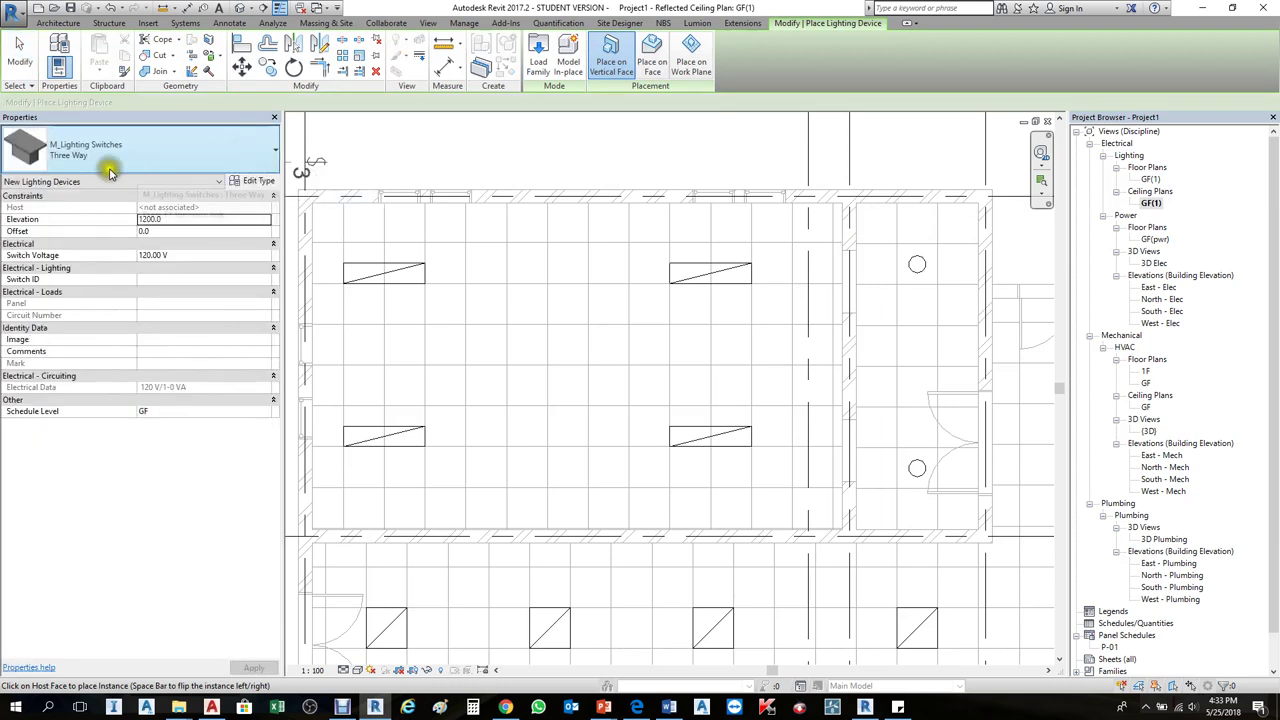
click(168, 148)
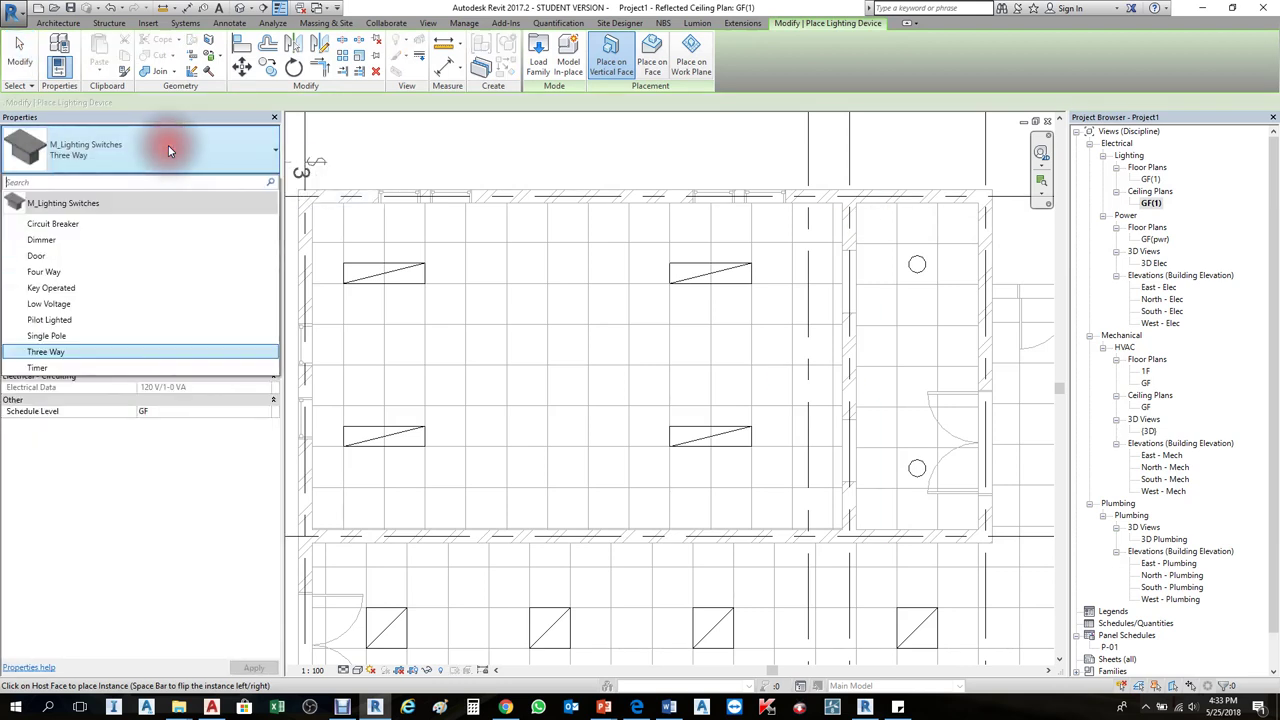
click(168, 146)
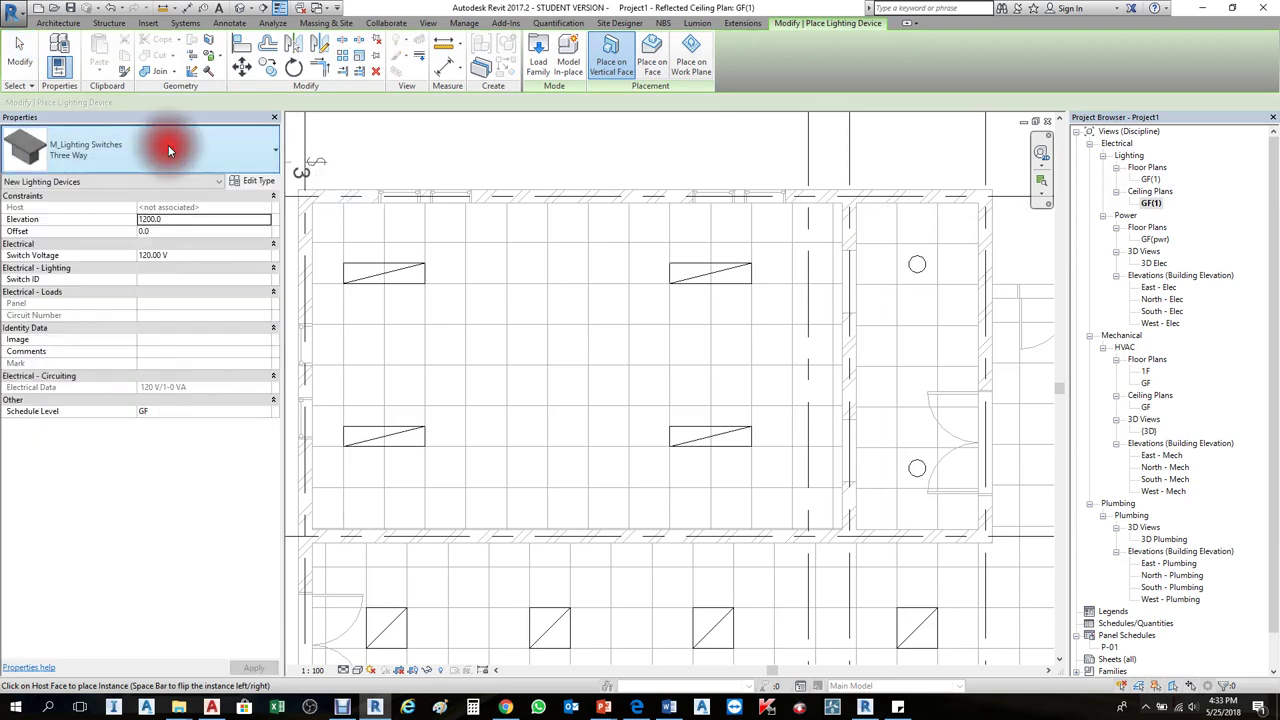
scroll(838, 366, up, 2)
click(840, 365)
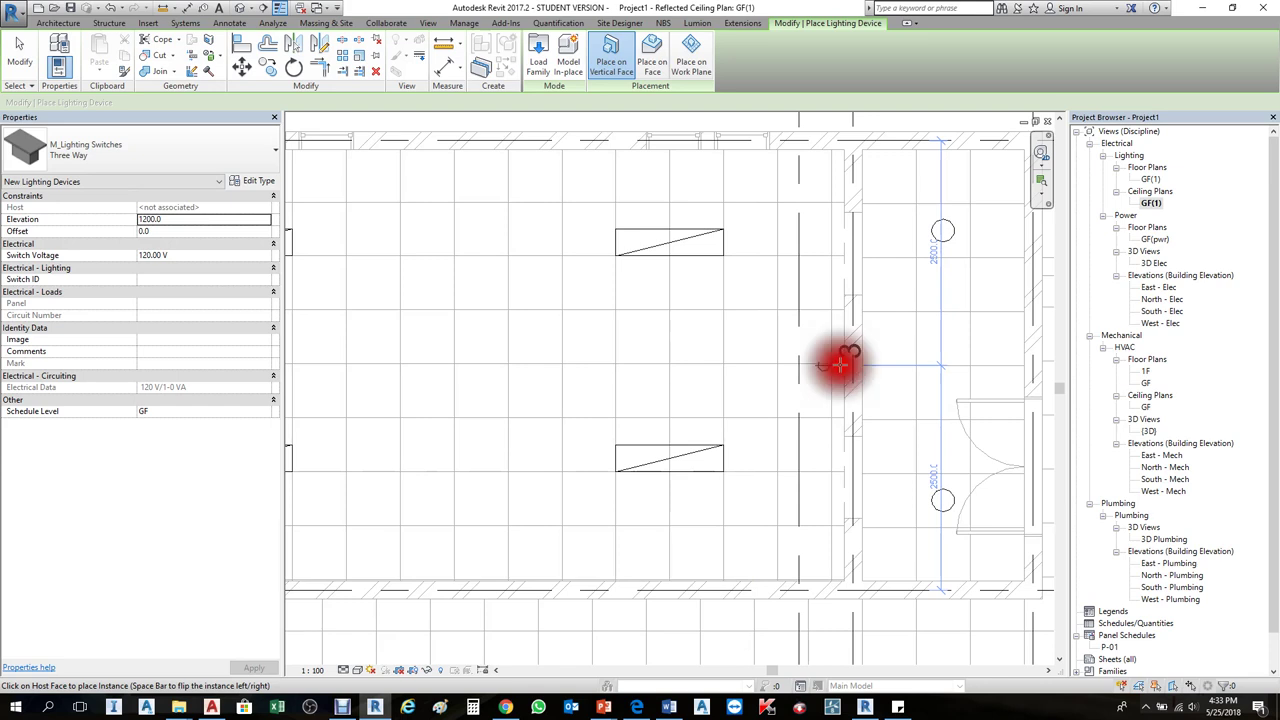
- Place a Single Pole lighting switch on the grid 4 wall beside the round lights' double door, about 2700 mm from grid B
scroll(775, 310, down, 4)
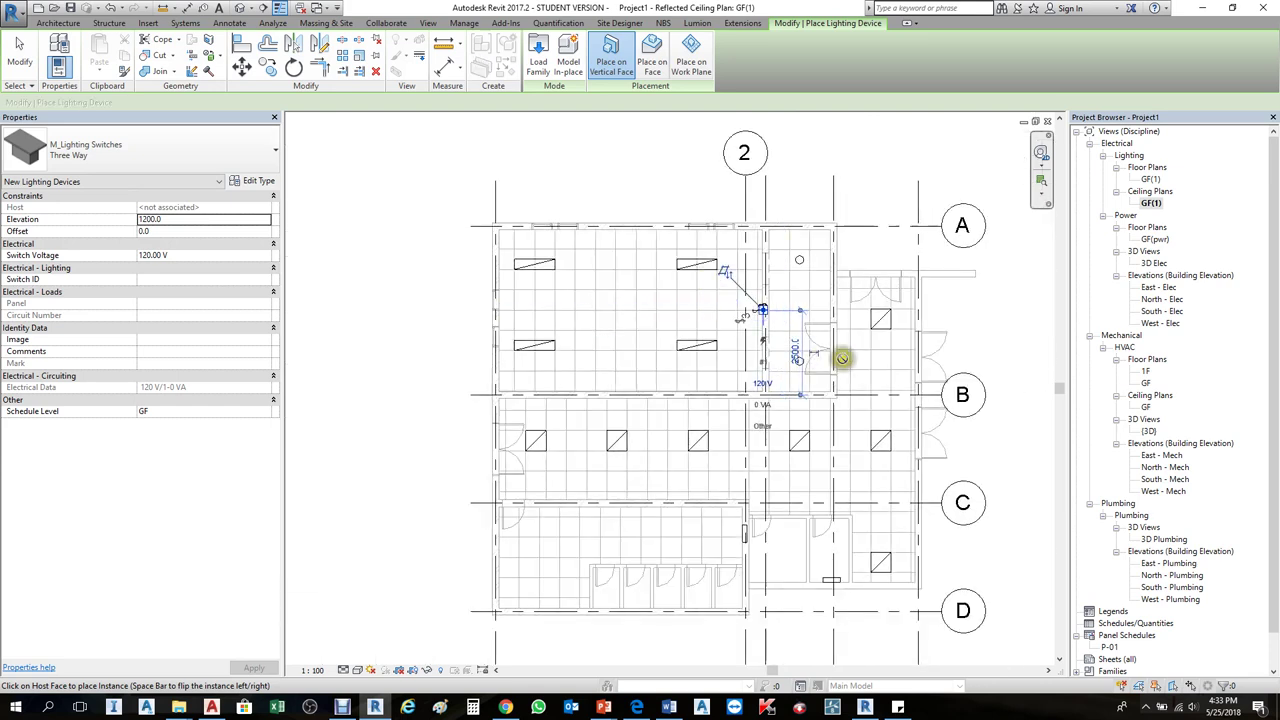
scroll(842, 358, up, 4)
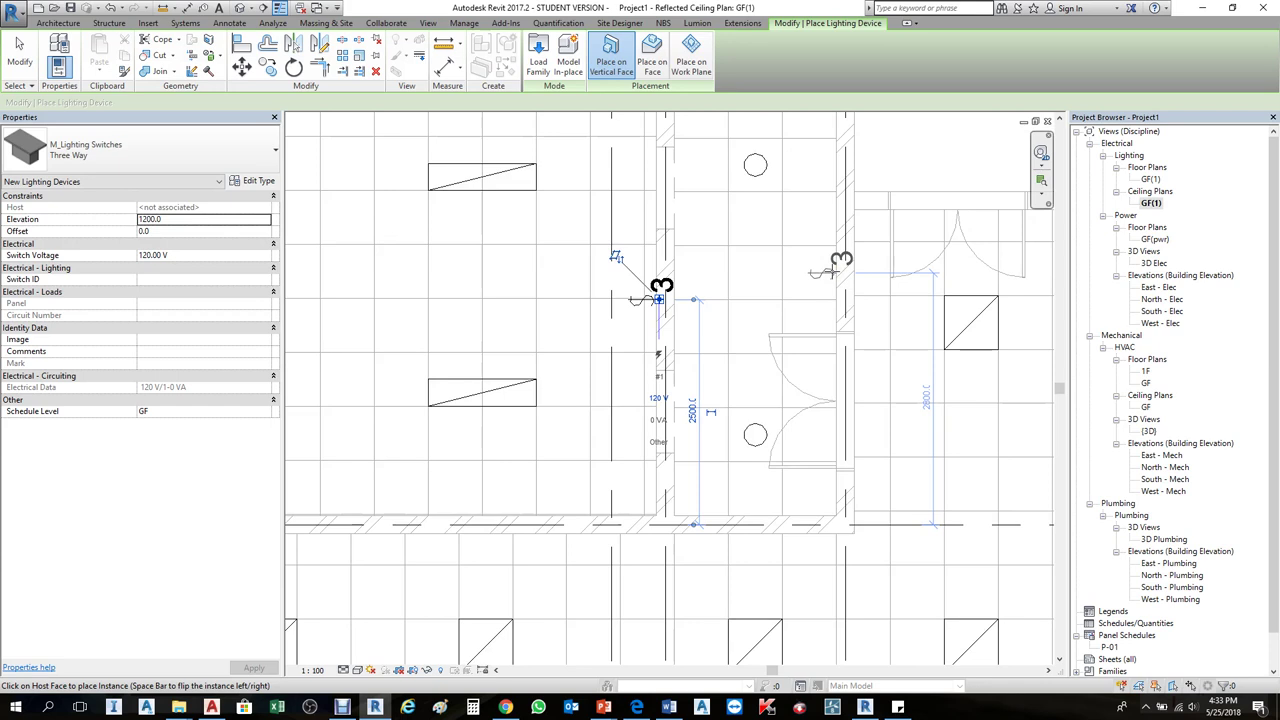
scroll(832, 278, down, 2)
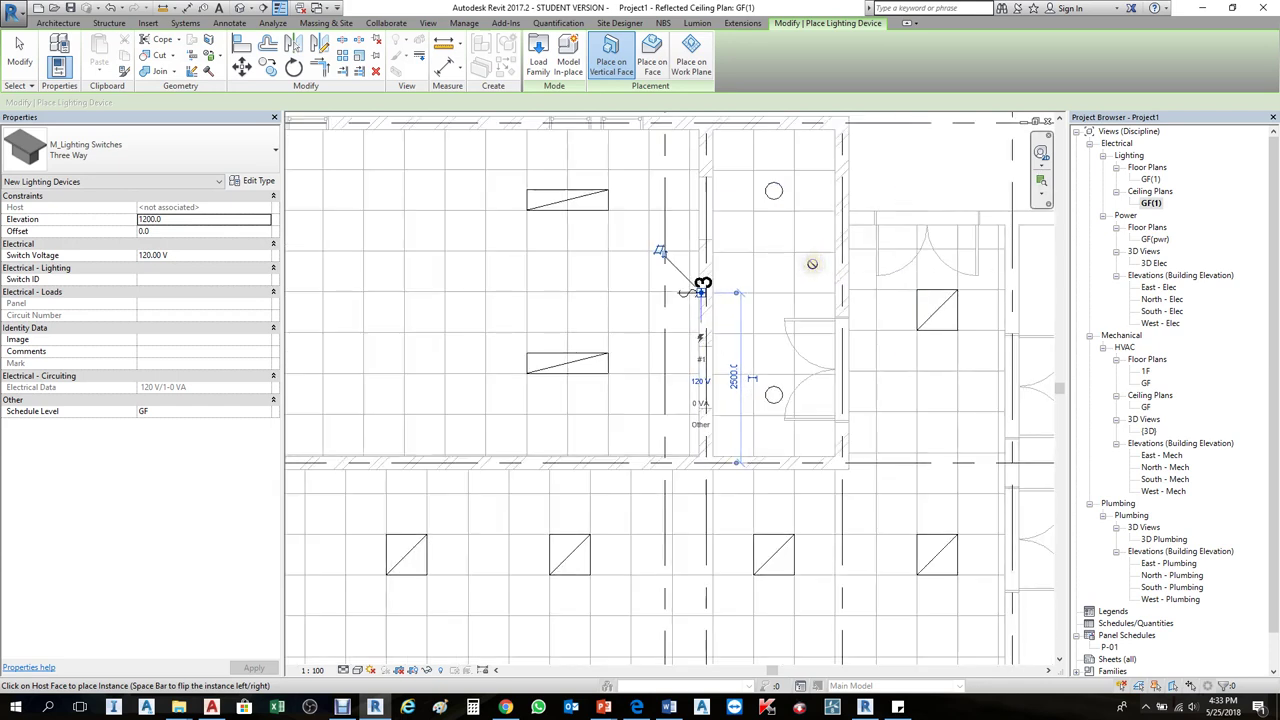
click(183, 140)
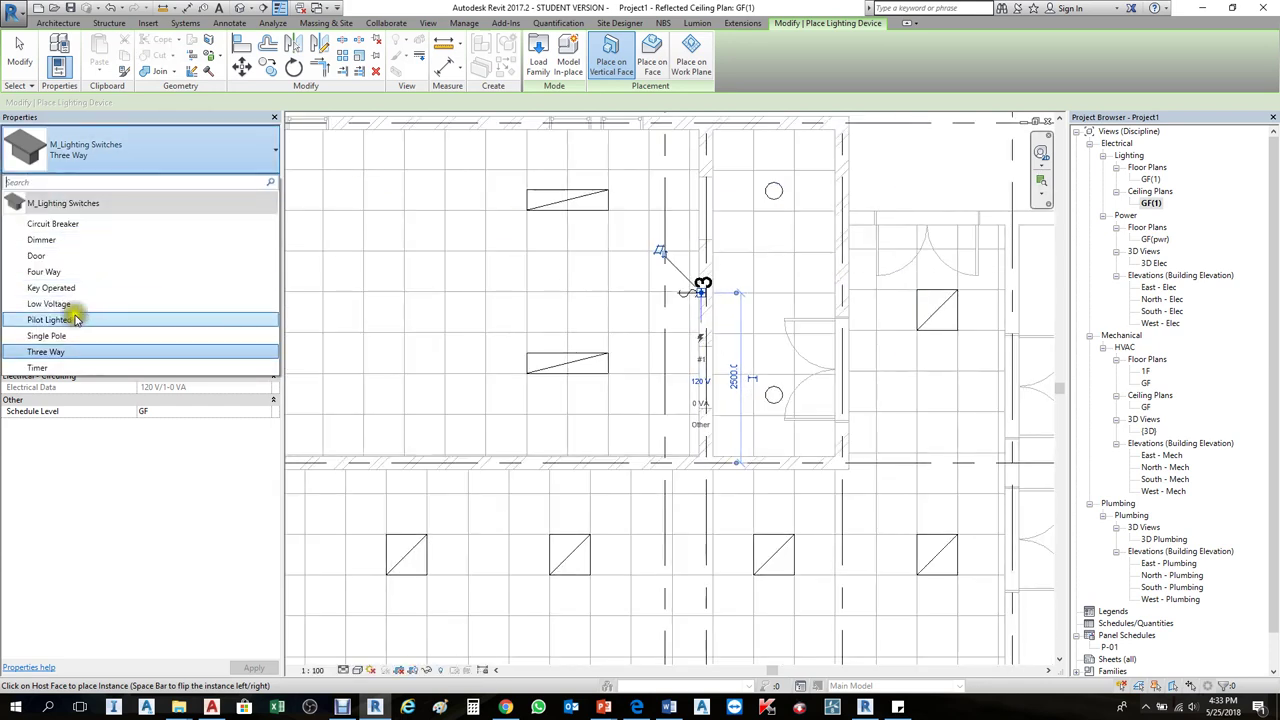
click(77, 337)
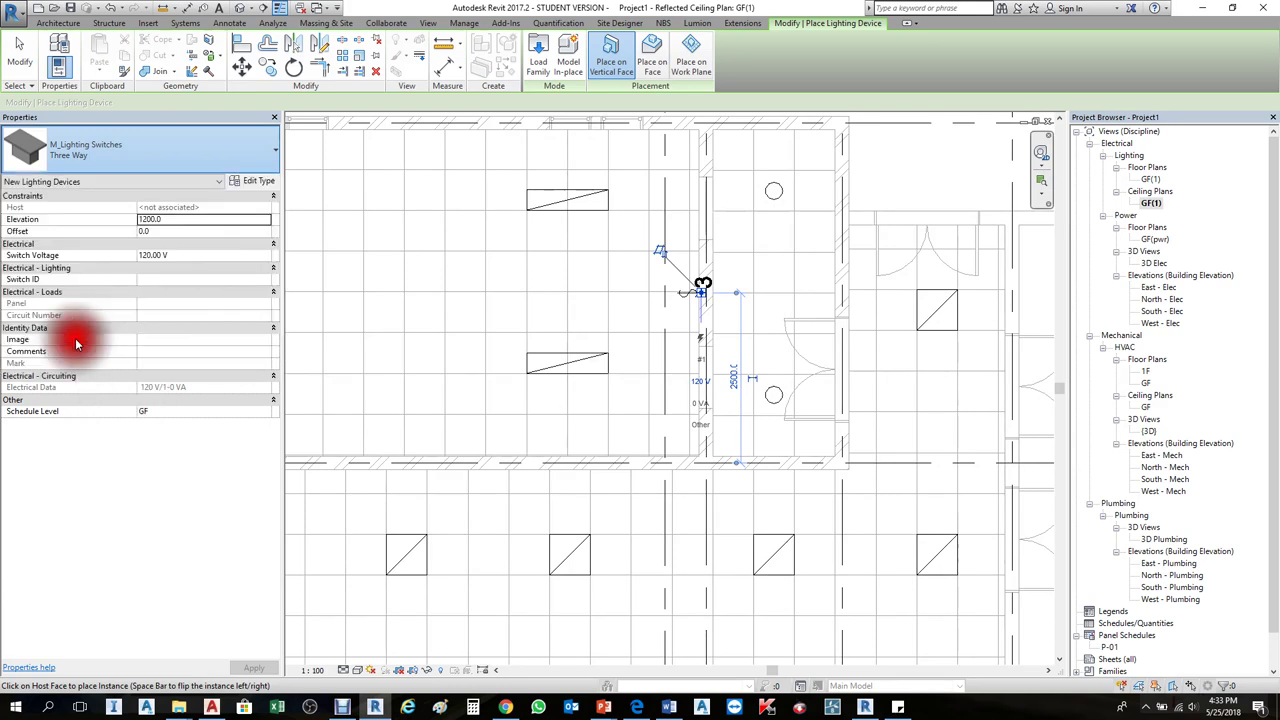
scroll(833, 283, up, 2)
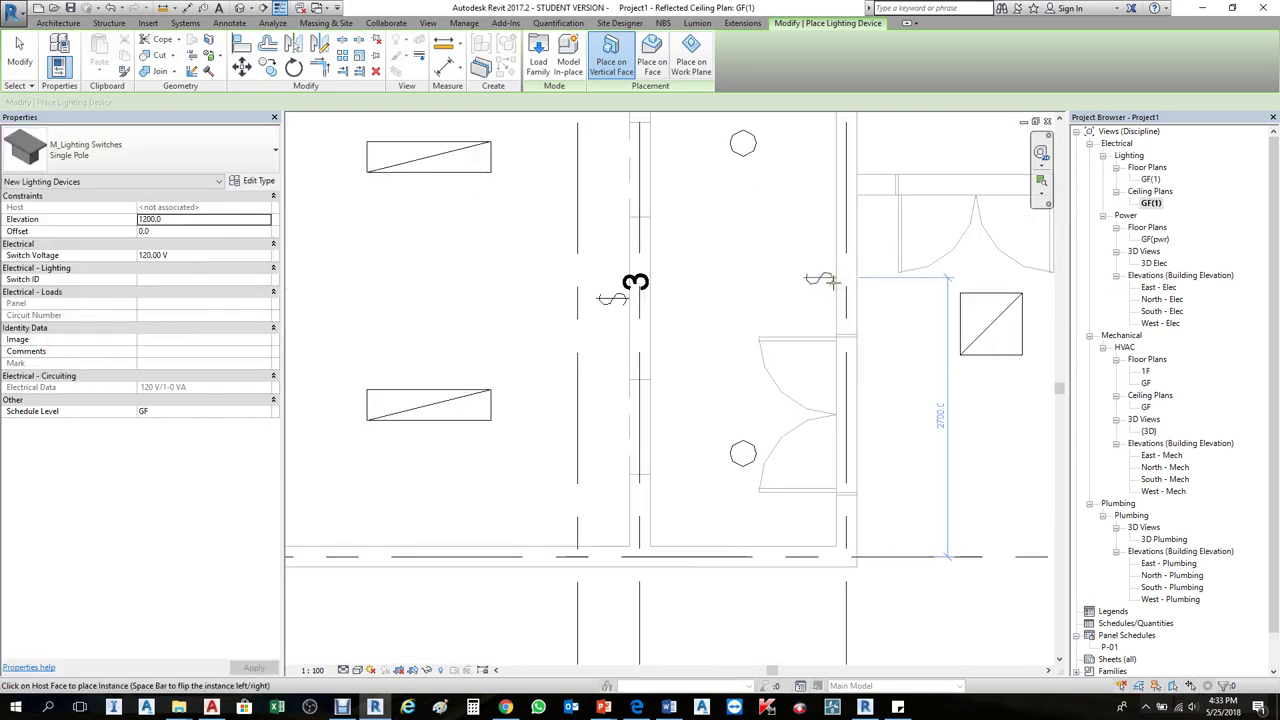
click(829, 277)
scroll(836, 299, down, 2)
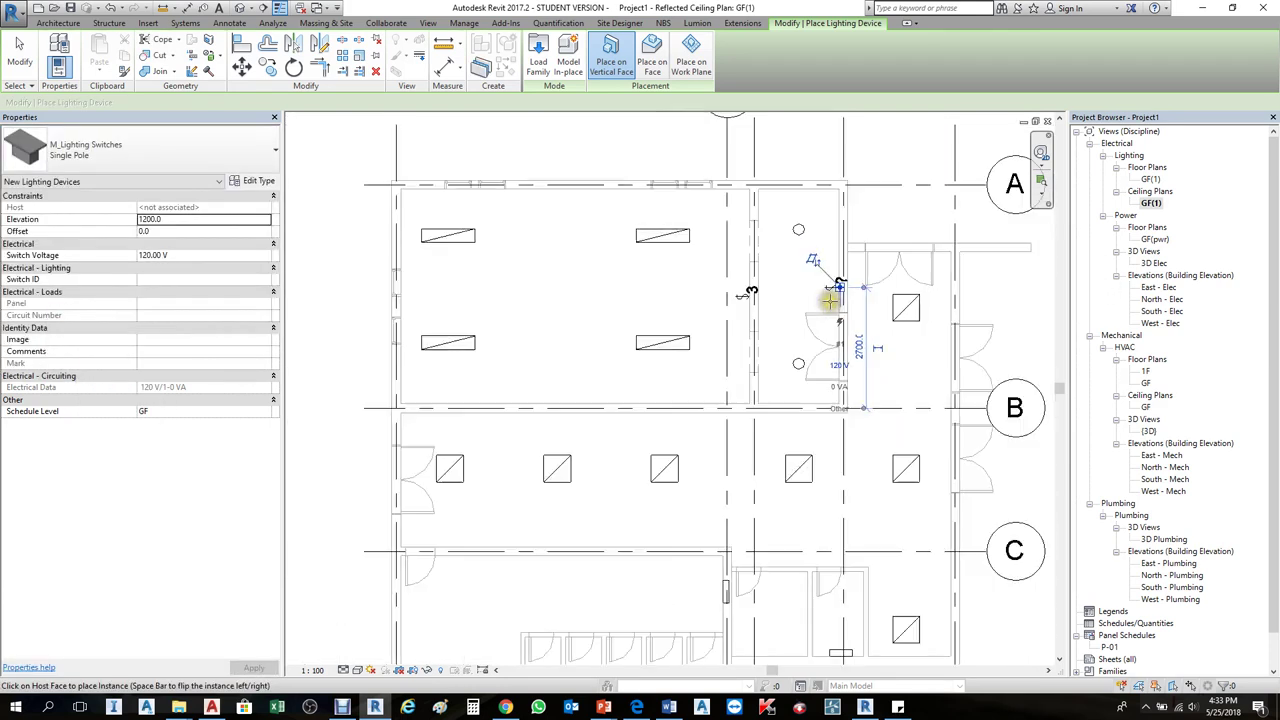
- Place a Three Way lighting switch on the grid 1 wall beside the corridor's double door, about 500 mm from grid B
scroll(789, 240, down, 2)
scroll(528, 405, up, 2)
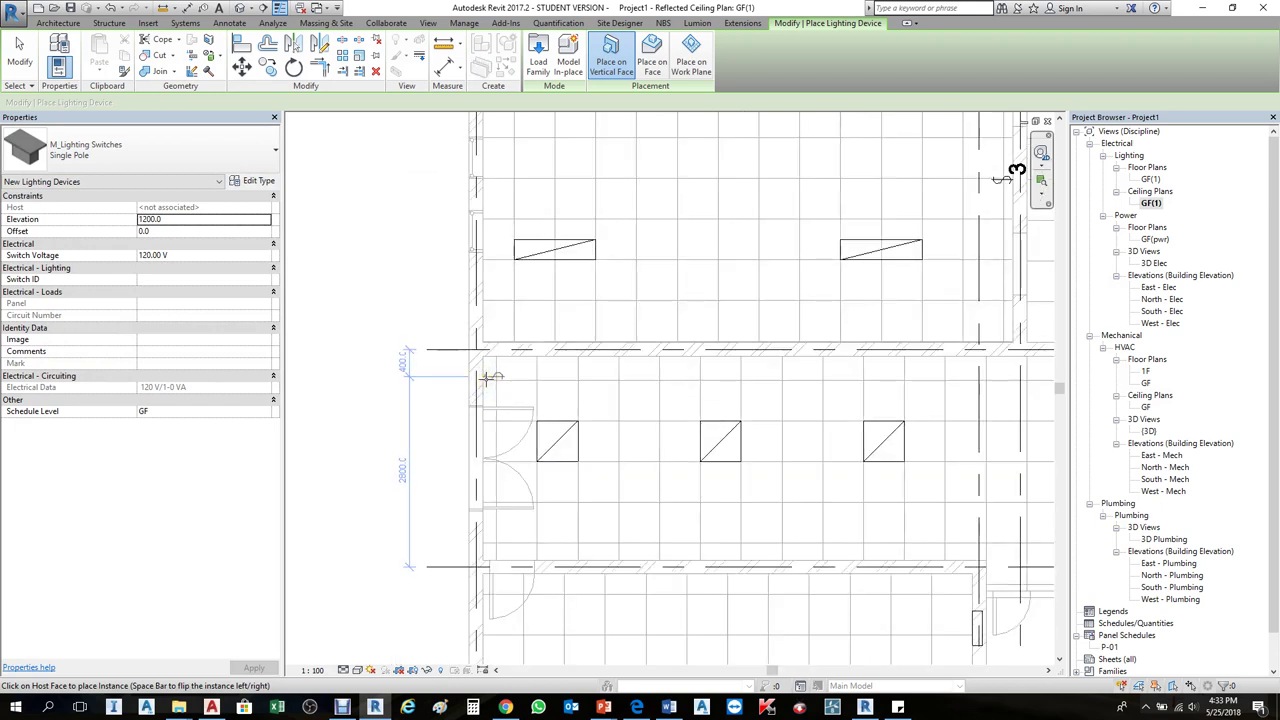
click(129, 150)
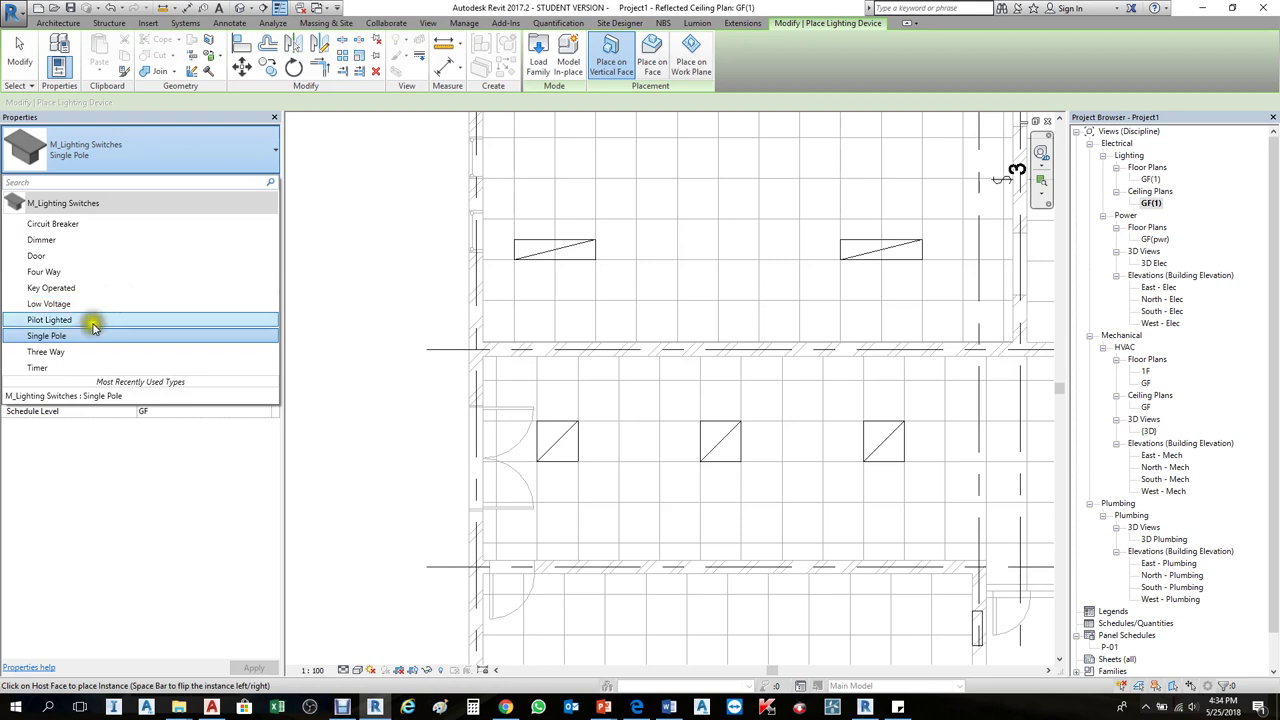
click(78, 352)
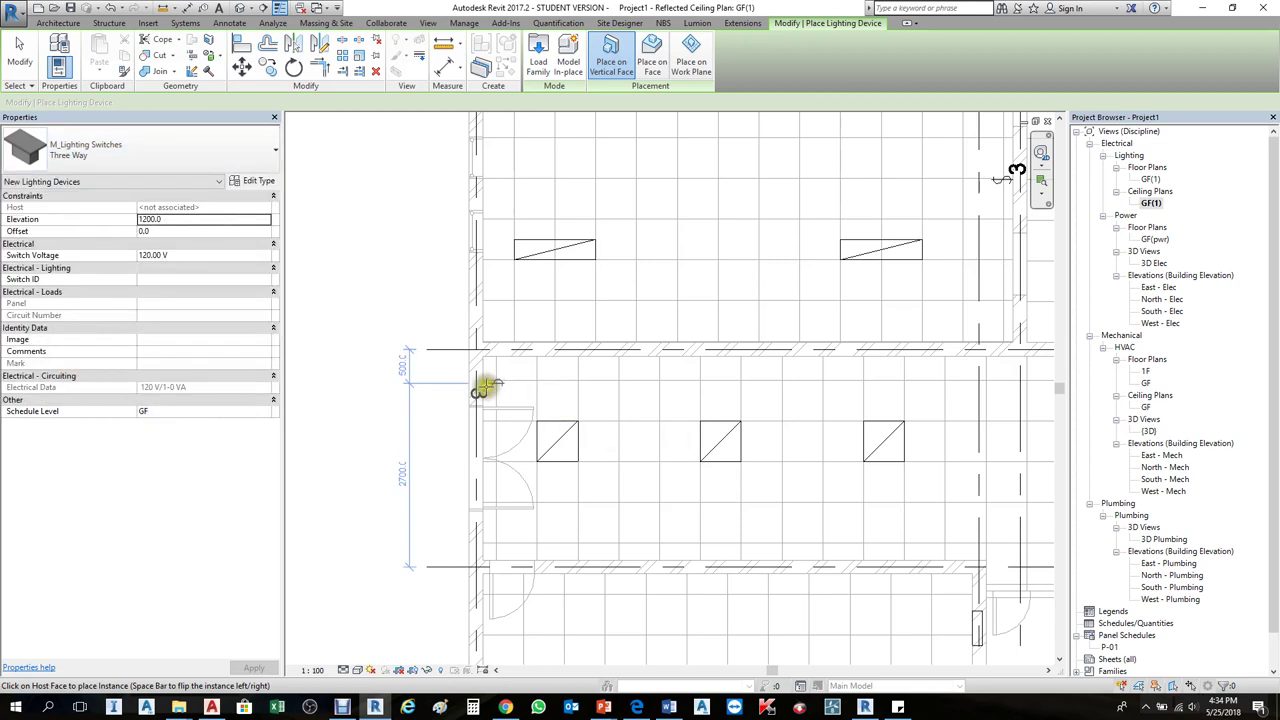
click(484, 386)
scroll(457, 310, down, 3)
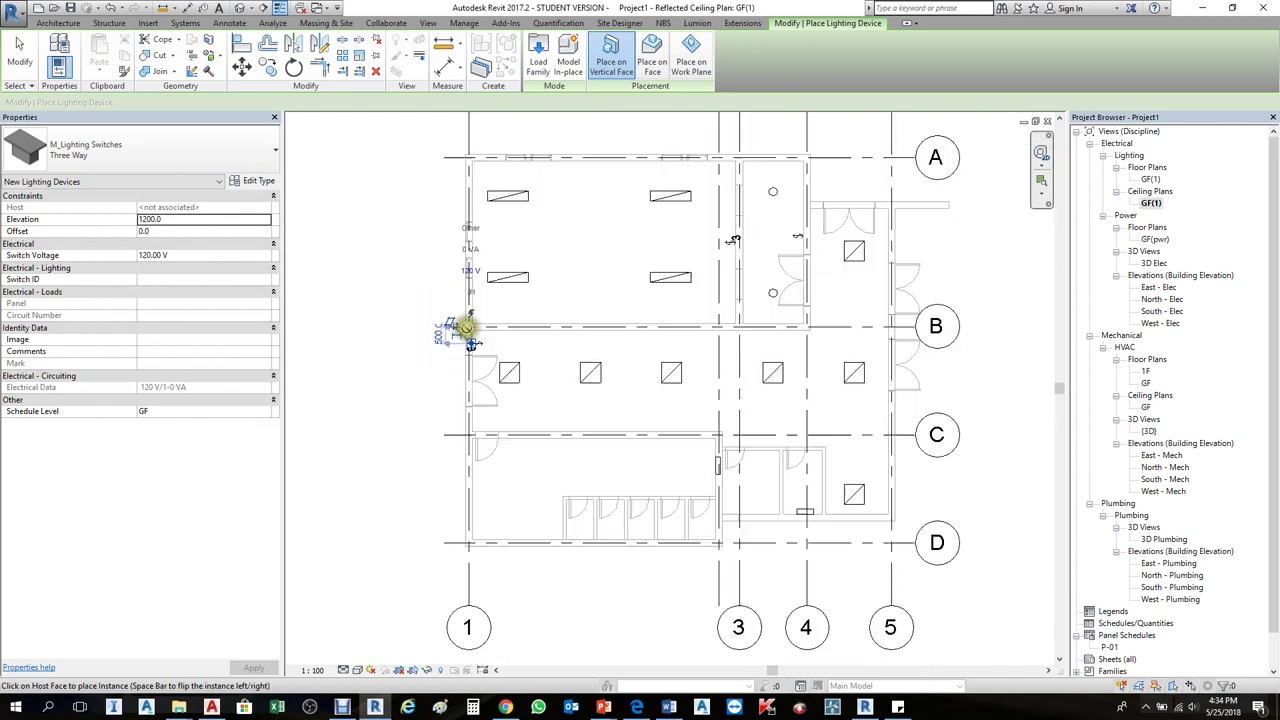
scroll(463, 357, down, 1)
scroll(617, 366, up, 3)
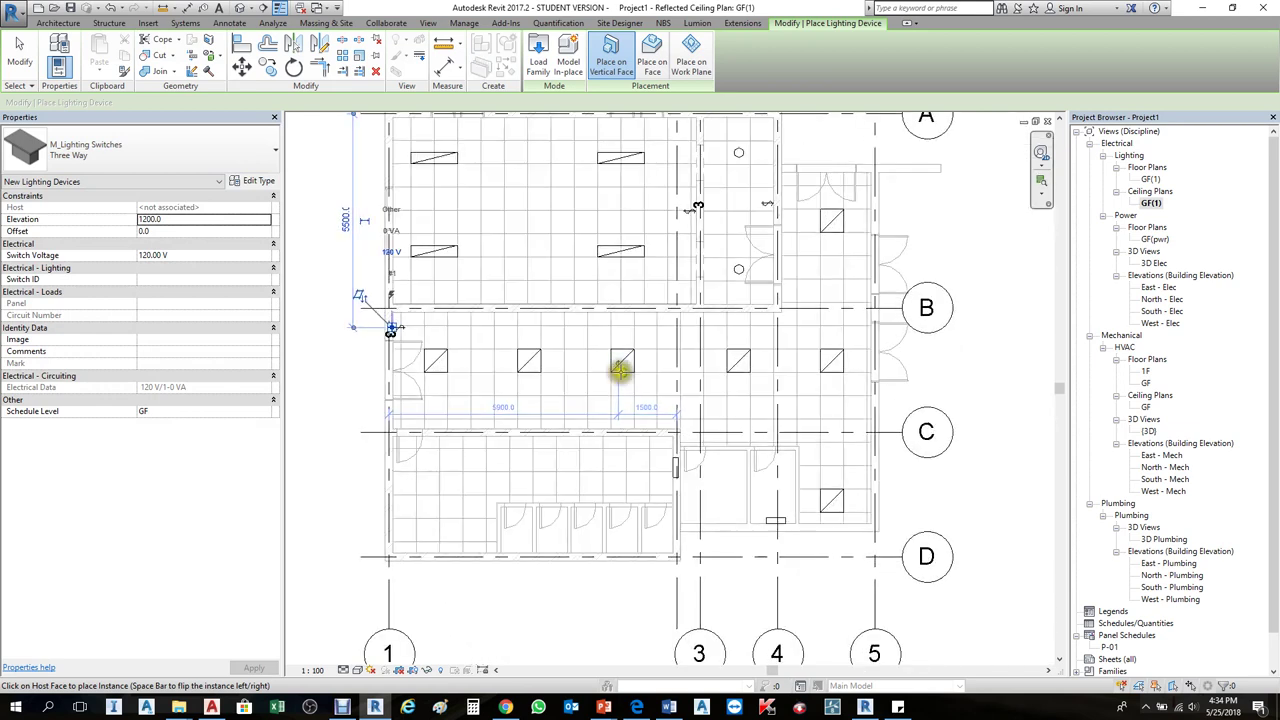
- End switch placement and change the type of the switch on the large room's grid 3 wall to Single Pole
key(Escape)
middle_drag(608, 197, 643, 277)
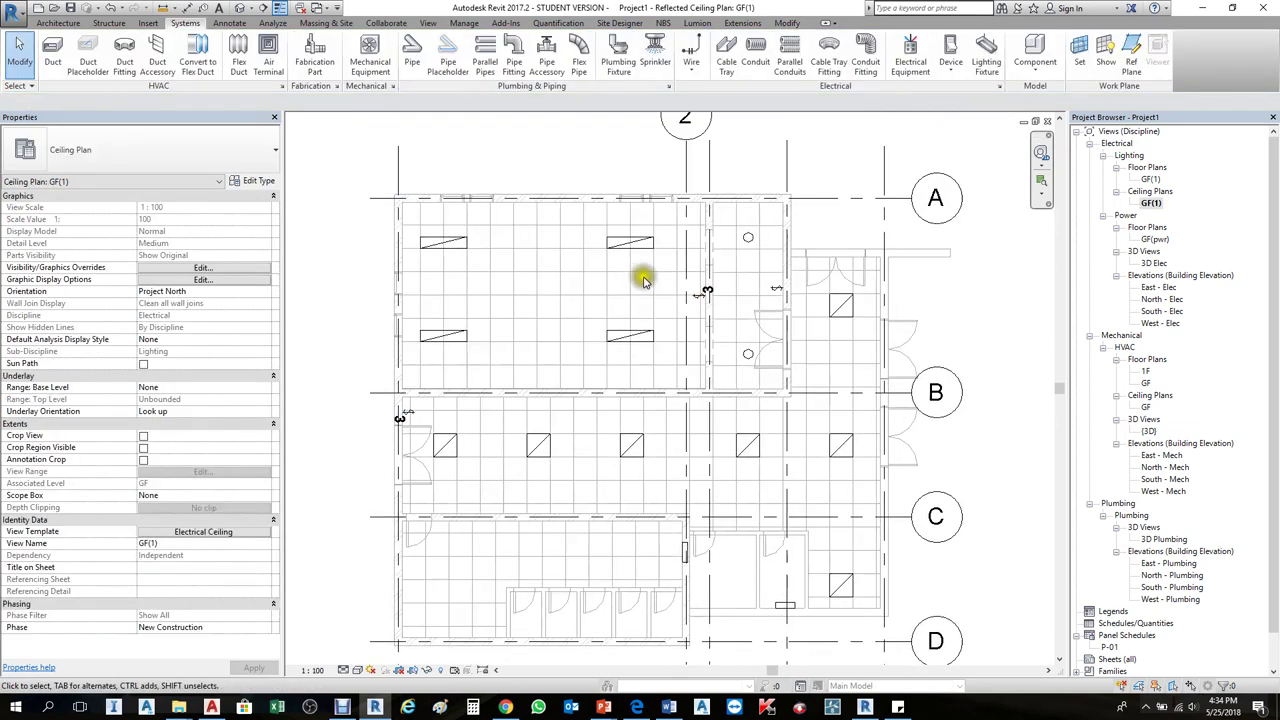
scroll(690, 285, up, 2)
click(700, 286)
key(Escape)
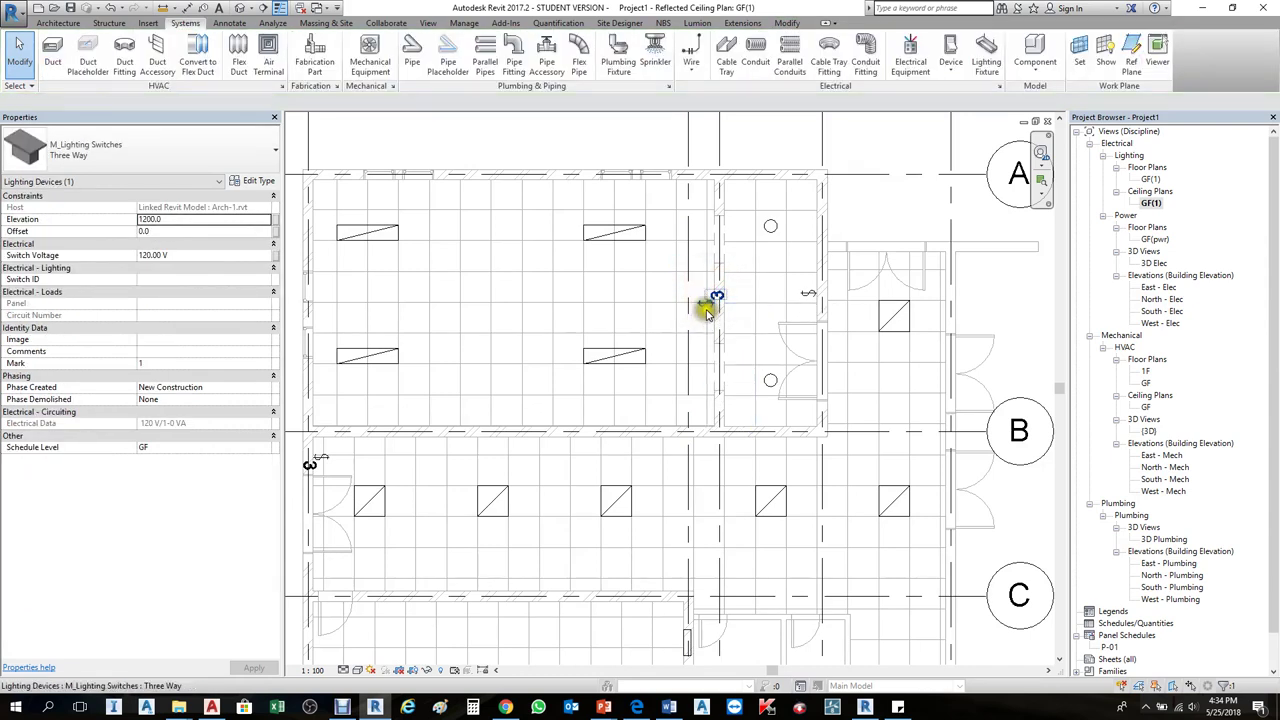
click(710, 300)
click(194, 145)
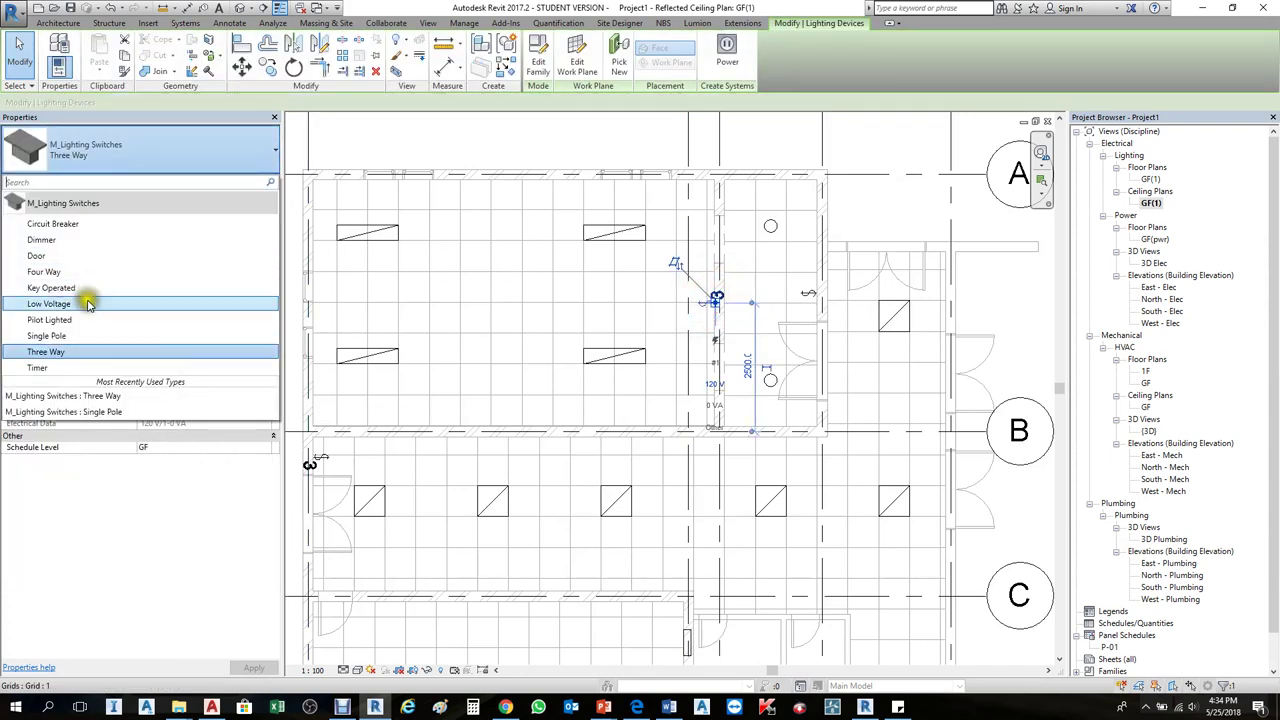
click(82, 337)
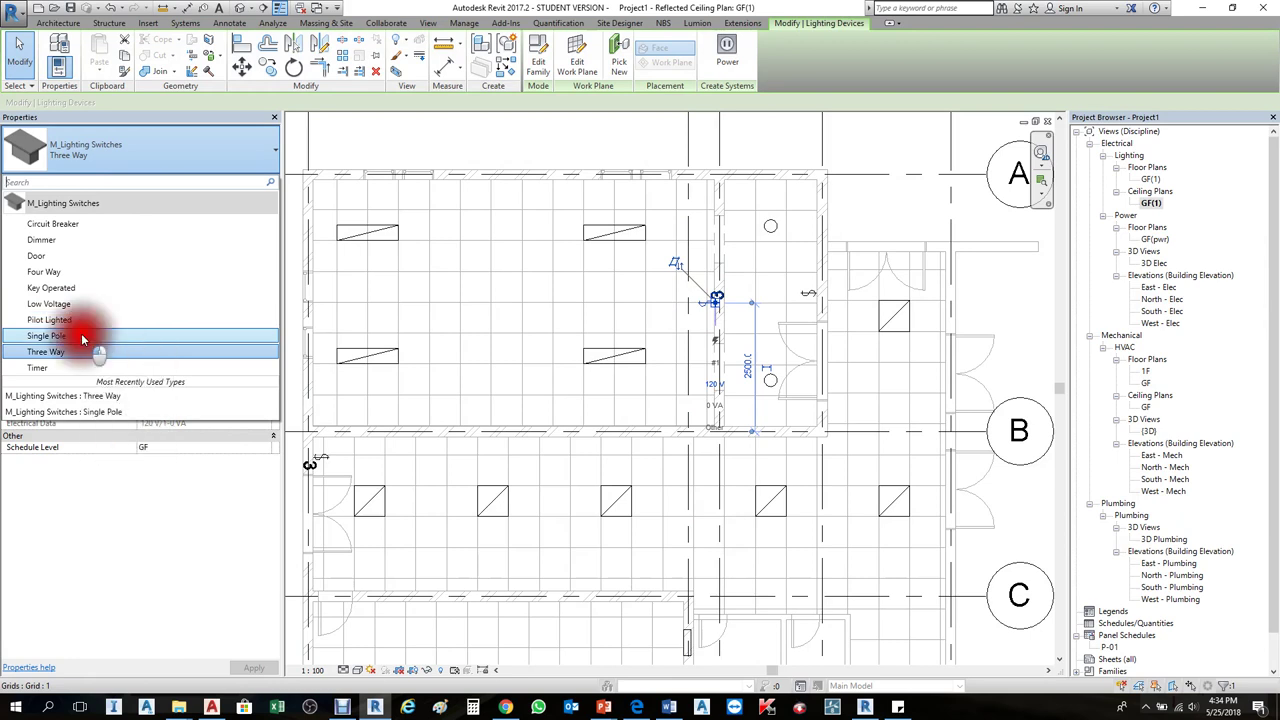
click(790, 271)
scroll(927, 315, down, 1)
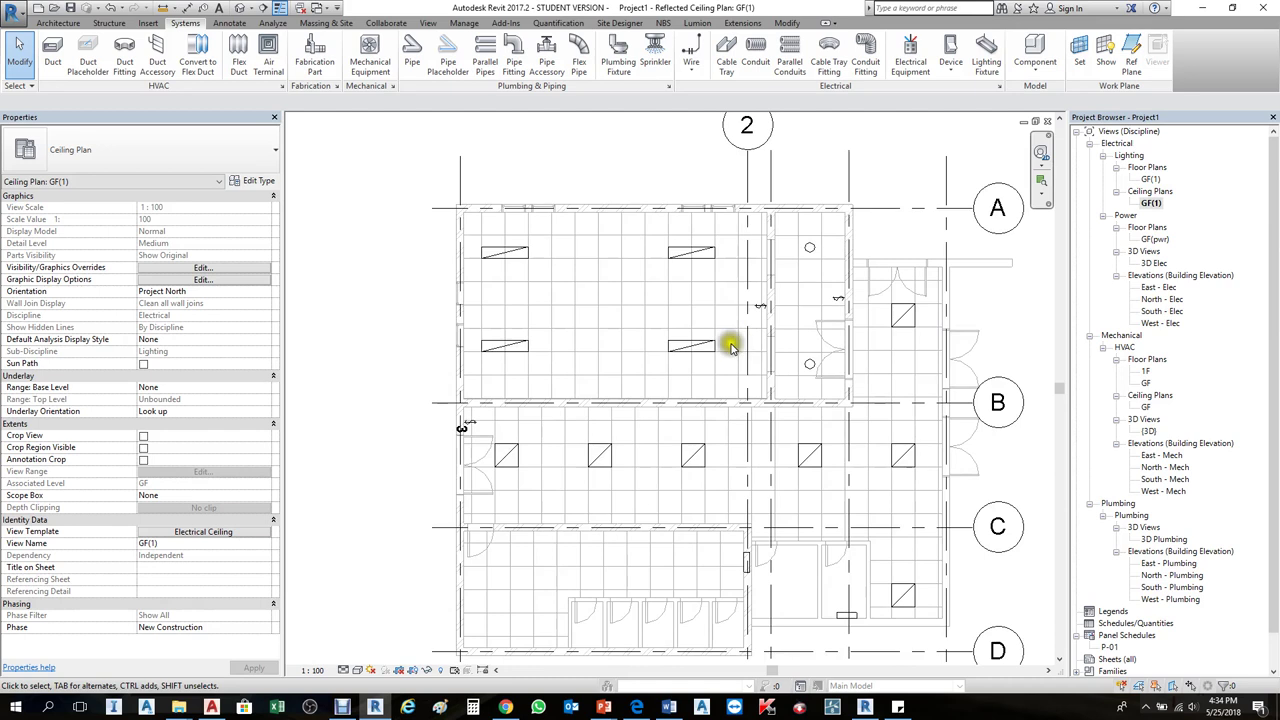
- Inspect the properties of the 600x600 recessed lighting fixtures in the corridor between grids B and C
scroll(720, 346, up, 1)
scroll(531, 355, down, 2)
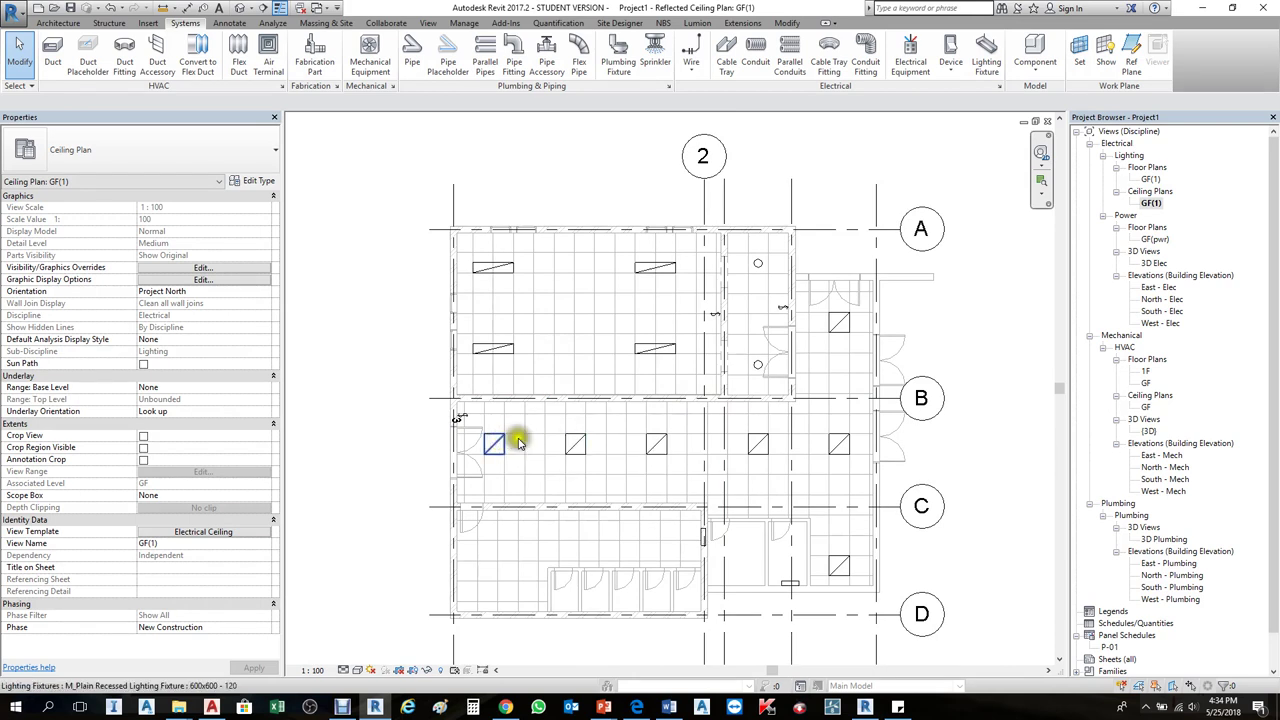
click(570, 445)
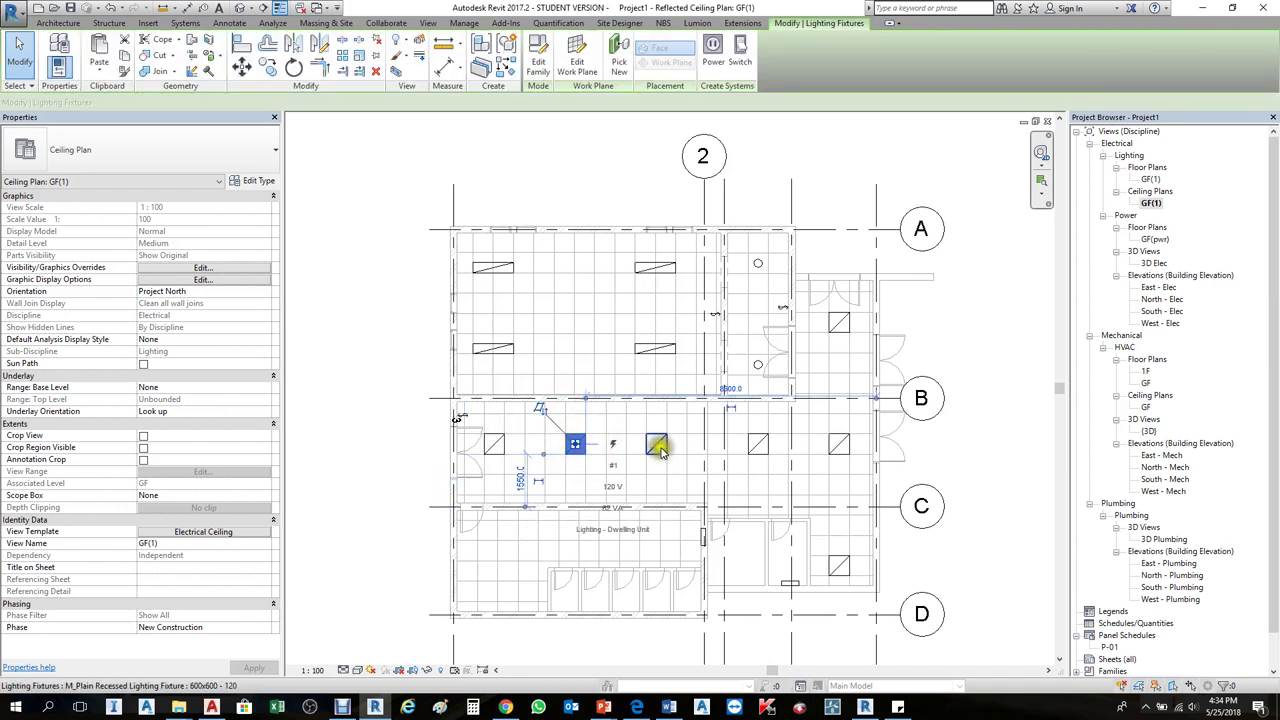
click(757, 443)
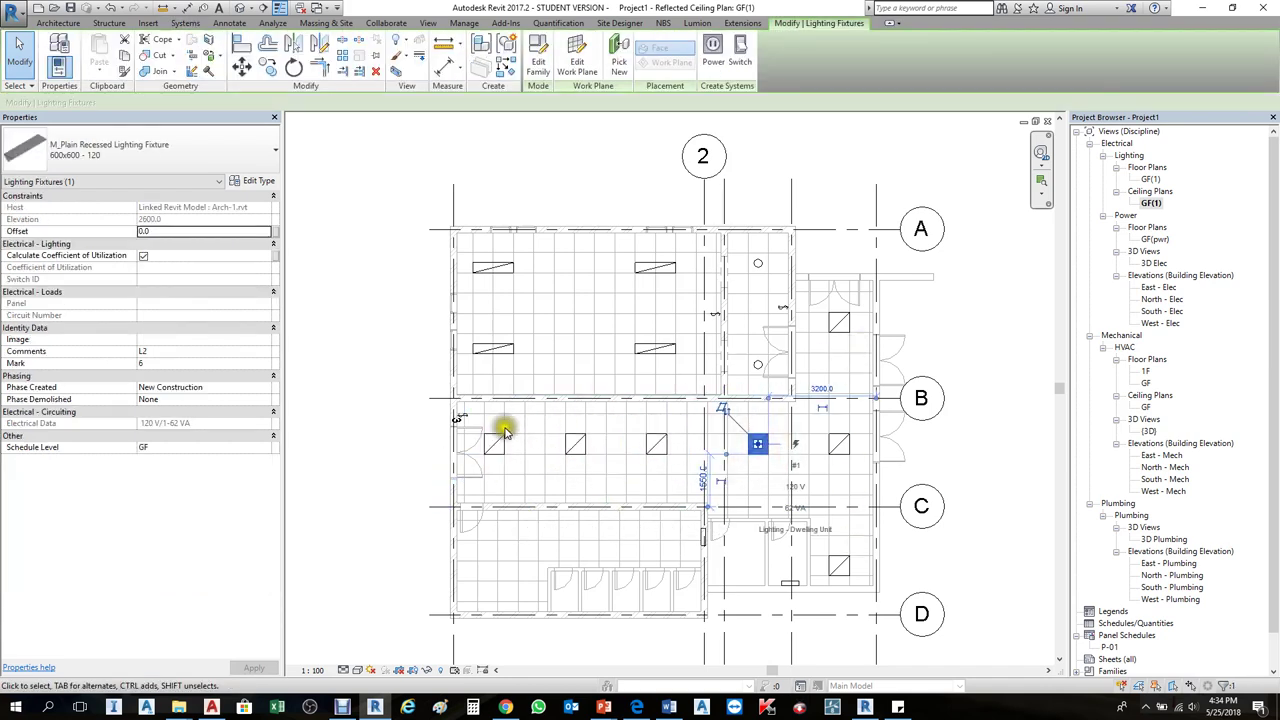
scroll(762, 318, up, 2)
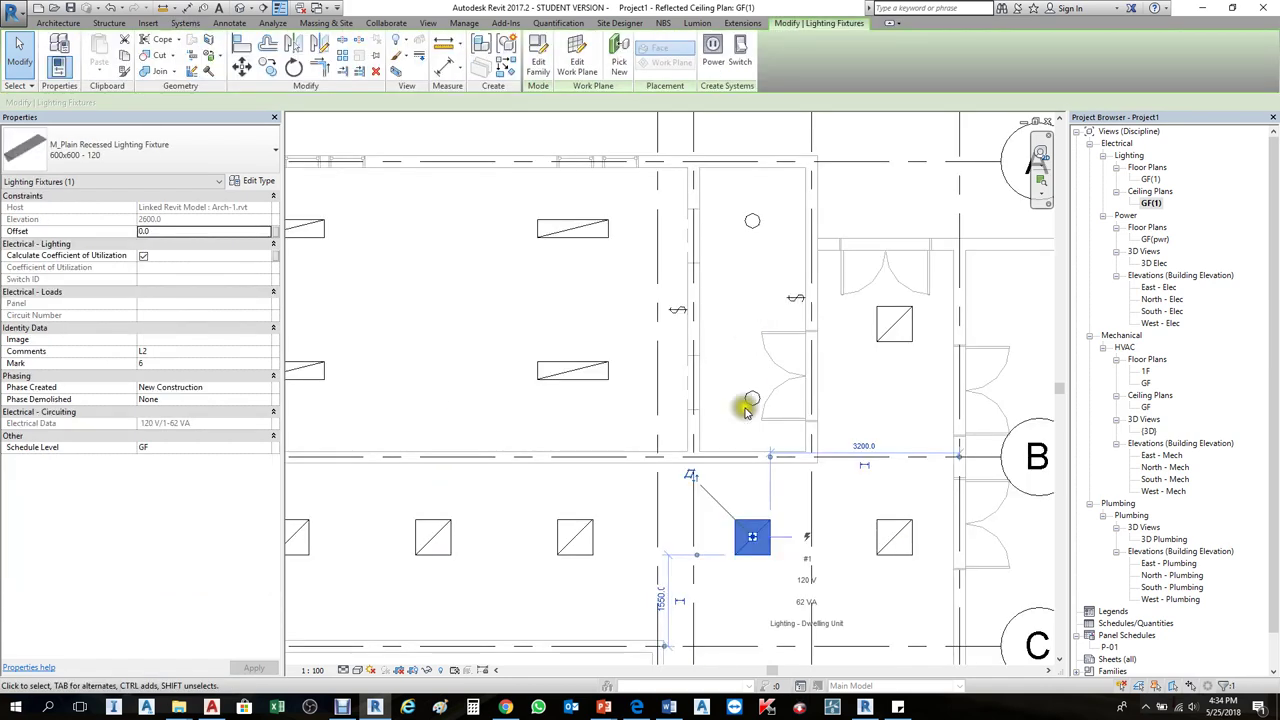
scroll(820, 291, down, 1)
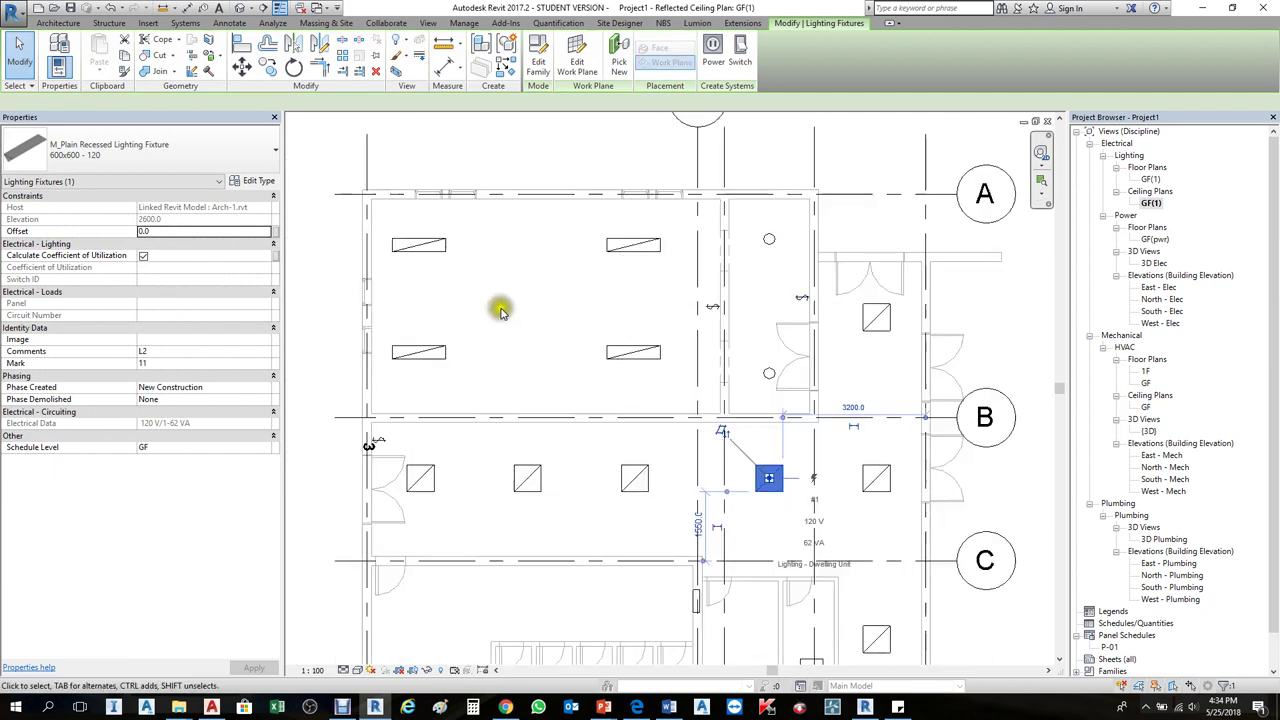
key(Escape)
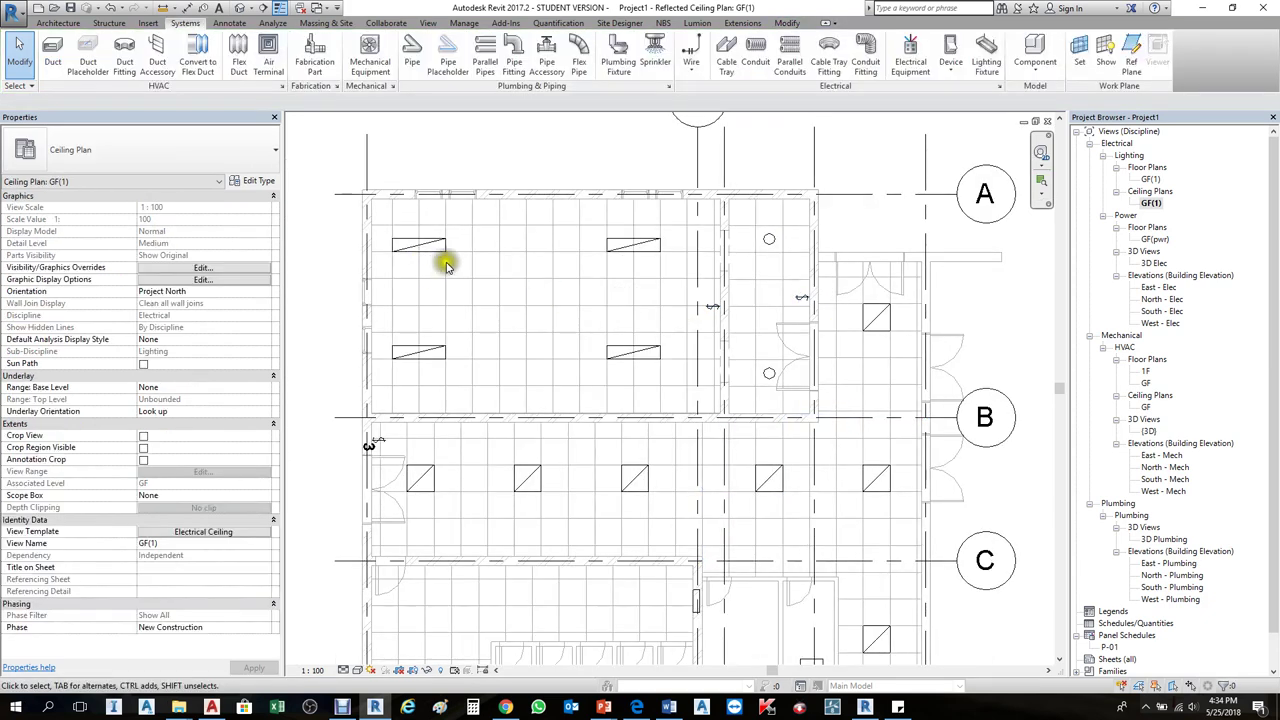
- Compare the properties and system creation options of a 300x1200 fixture and the Single Pole switch in the large room
click(618, 250)
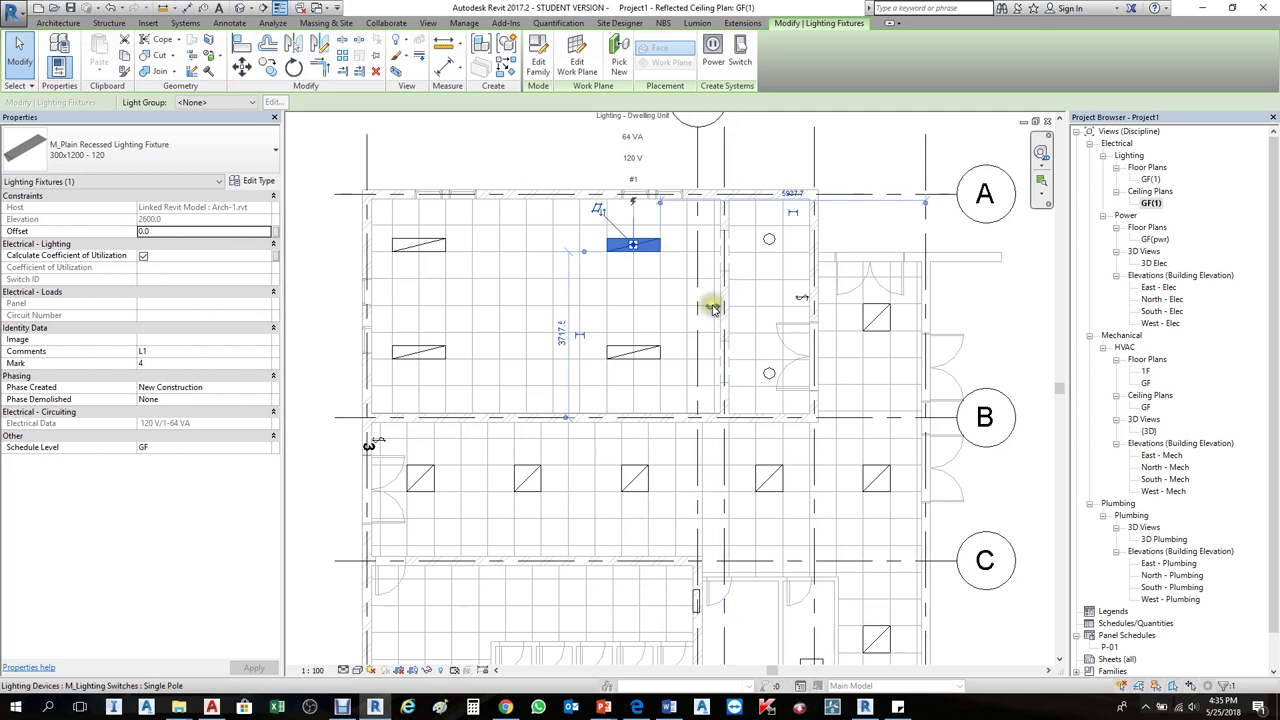
click(718, 306)
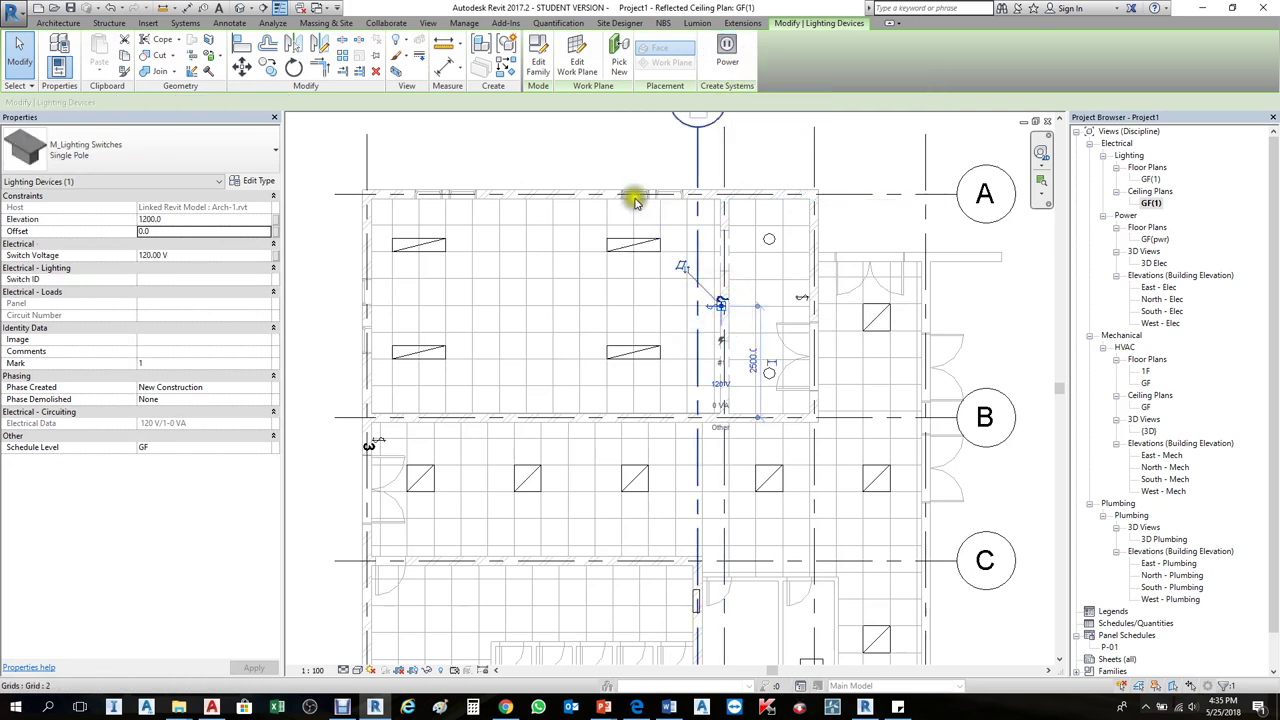
click(630, 248)
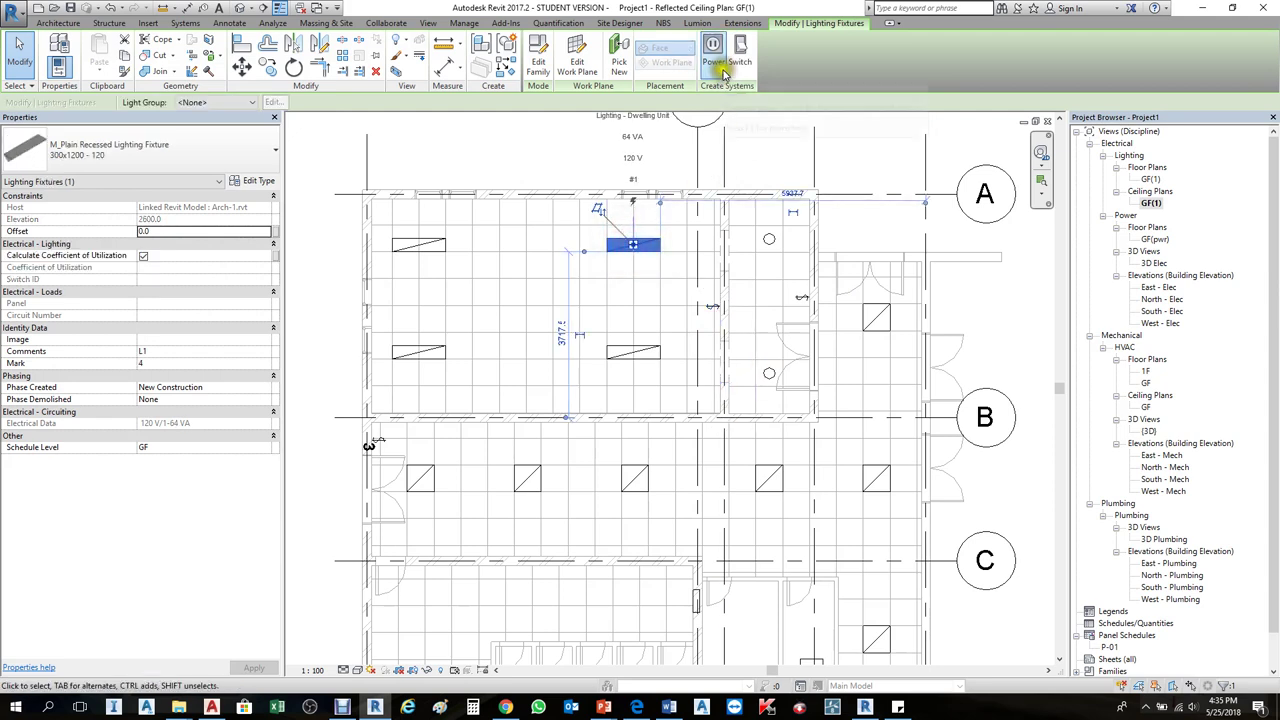
click(871, 220)
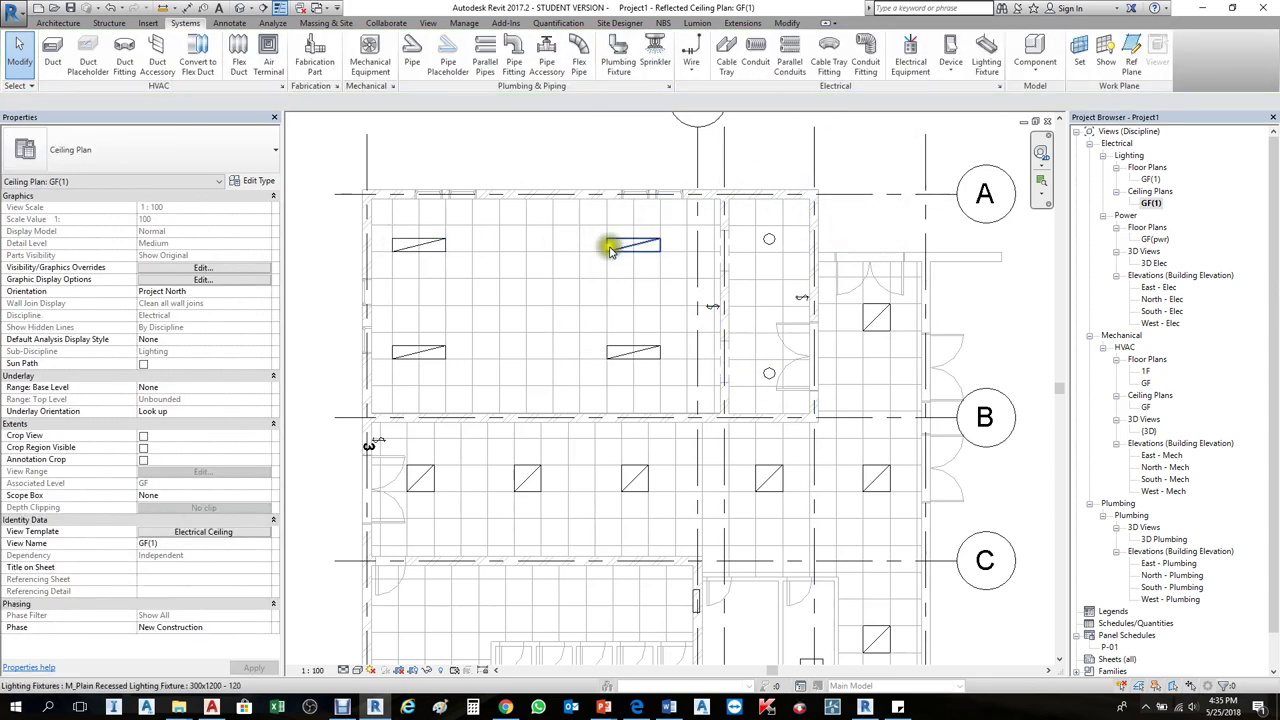
- Create a switch system for the four 300x1200 recessed lighting fixtures in the large room
click(428, 247)
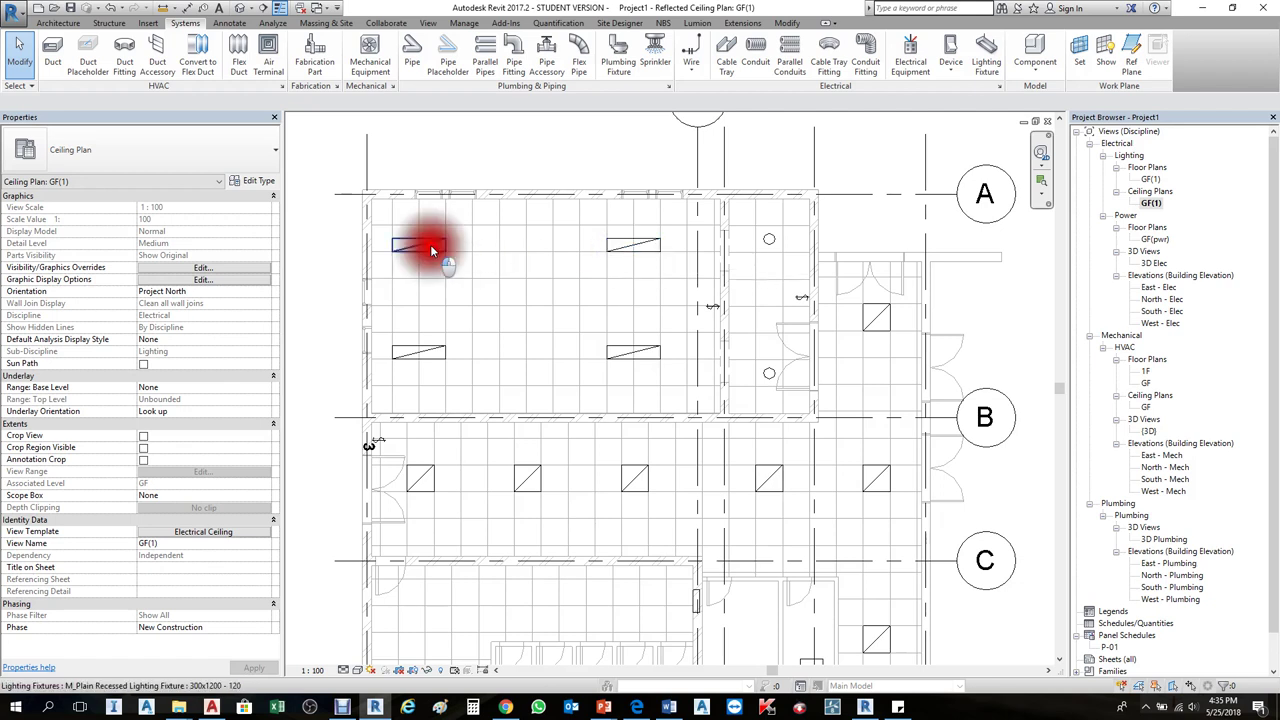
ctrl+click(422, 350)
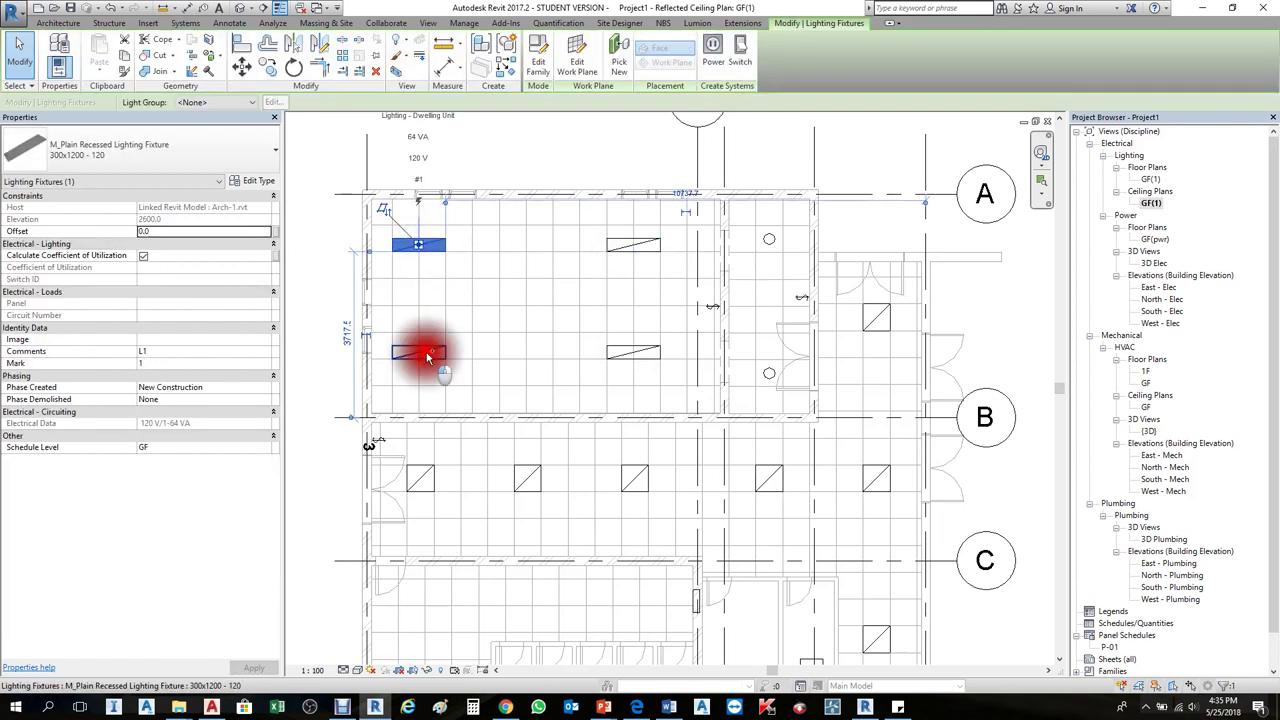
ctrl+click(618, 360)
ctrl+click(630, 248)
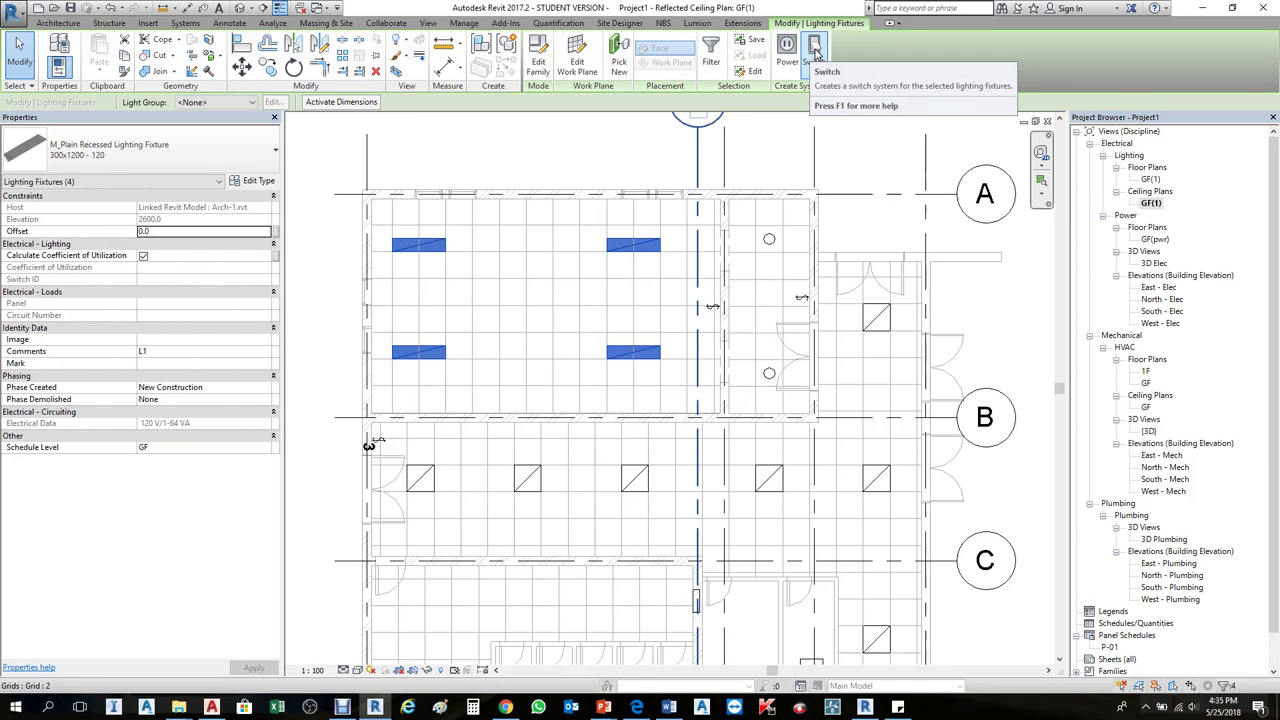
click(815, 52)
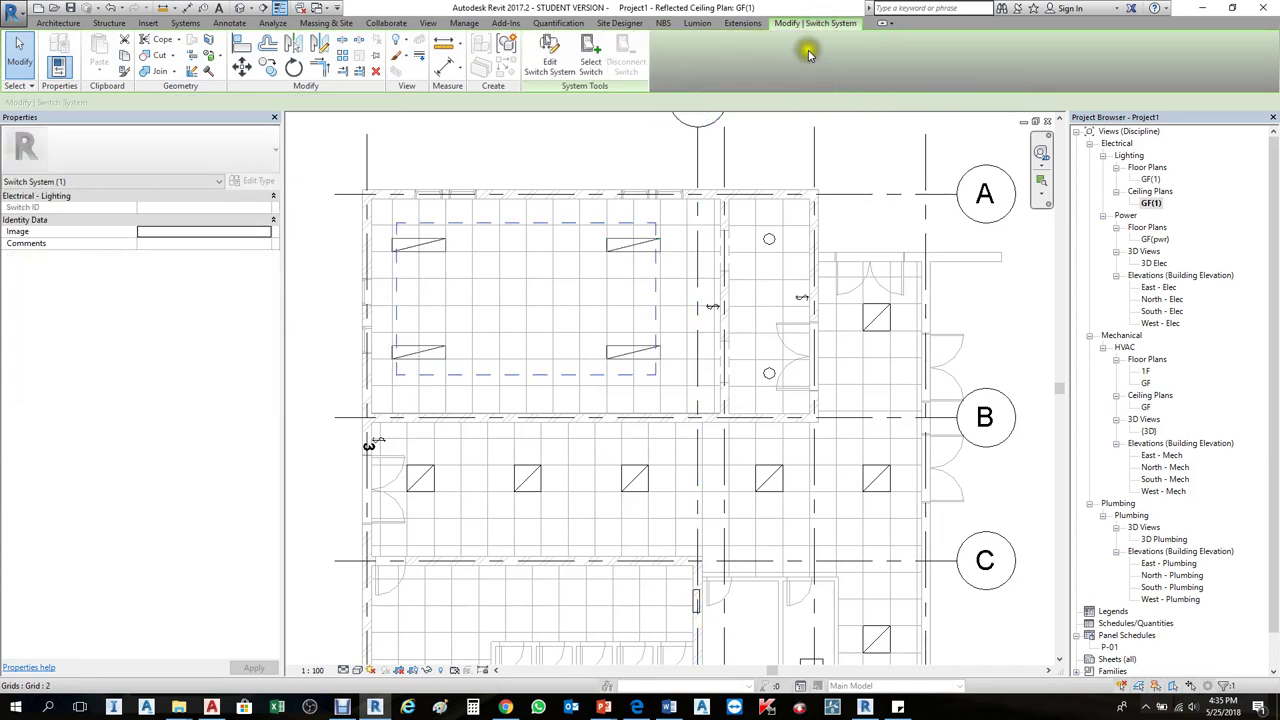
- Assign the Single Pole switch on the wall near grid 3 to the large room's switch system
click(590, 62)
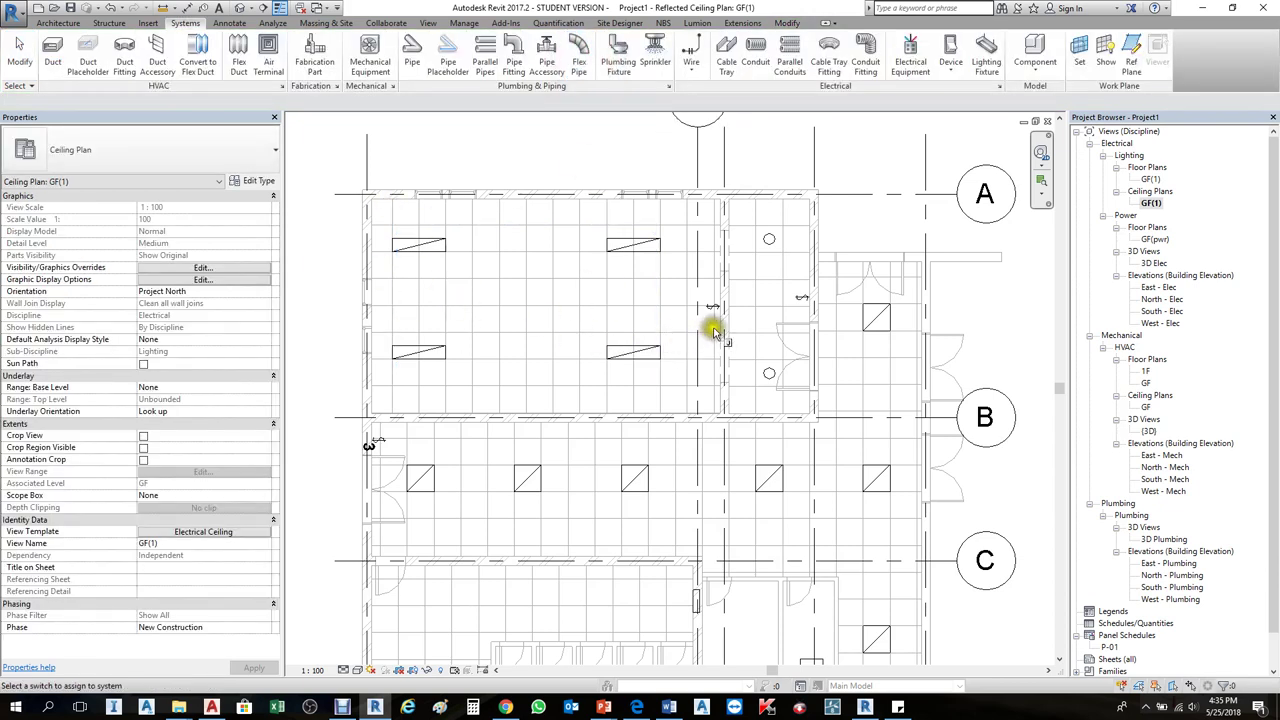
click(716, 314)
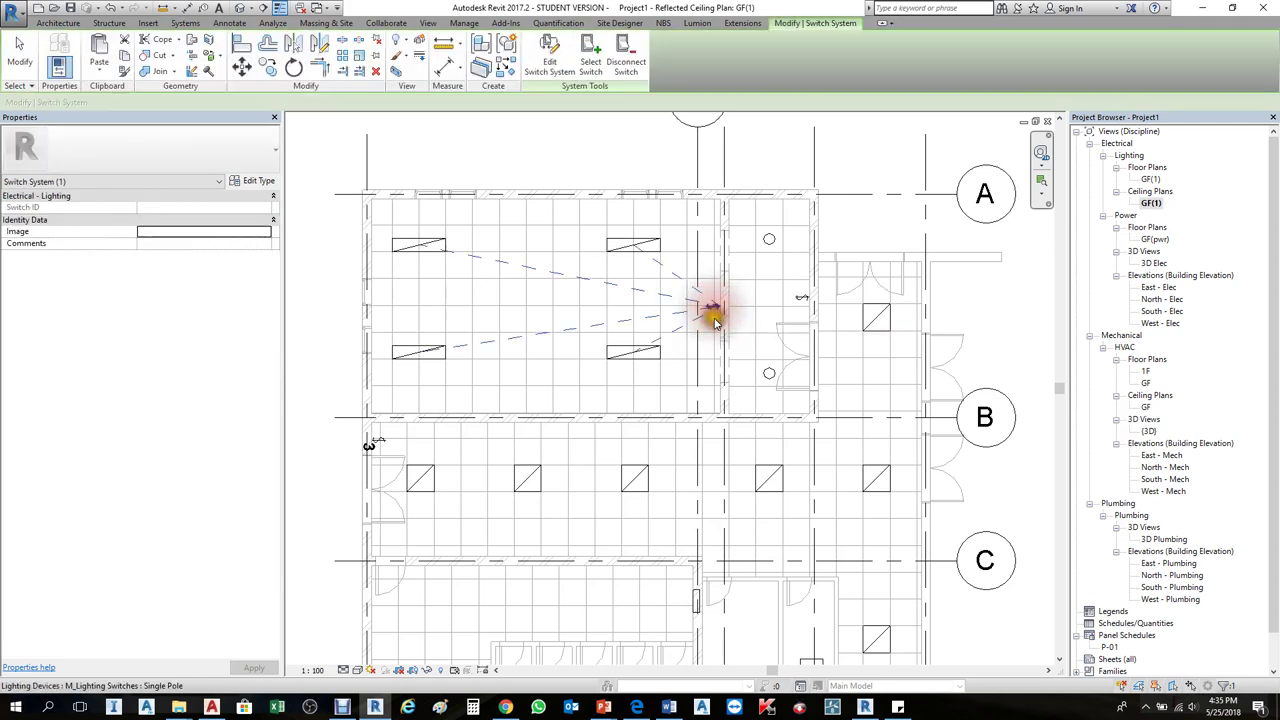
click(774, 164)
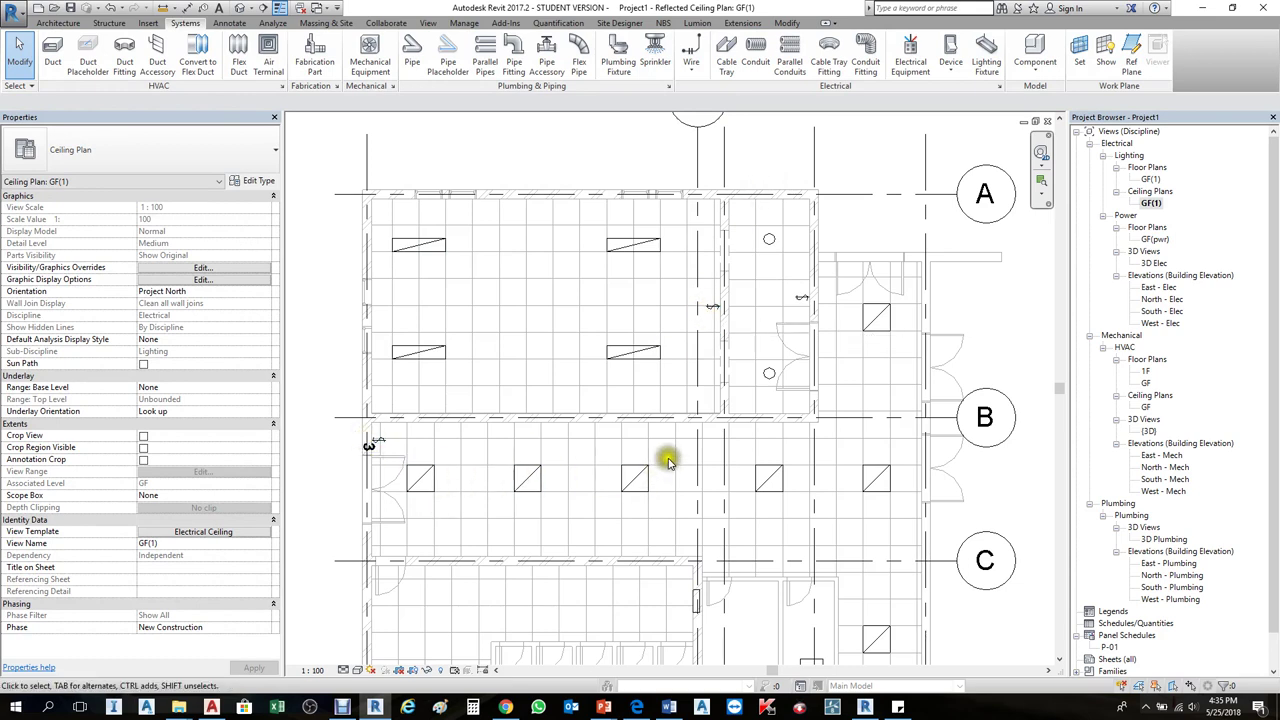
- Examine the Switch ID property of the large room's Single Pole switch
scroll(678, 290, up, 1)
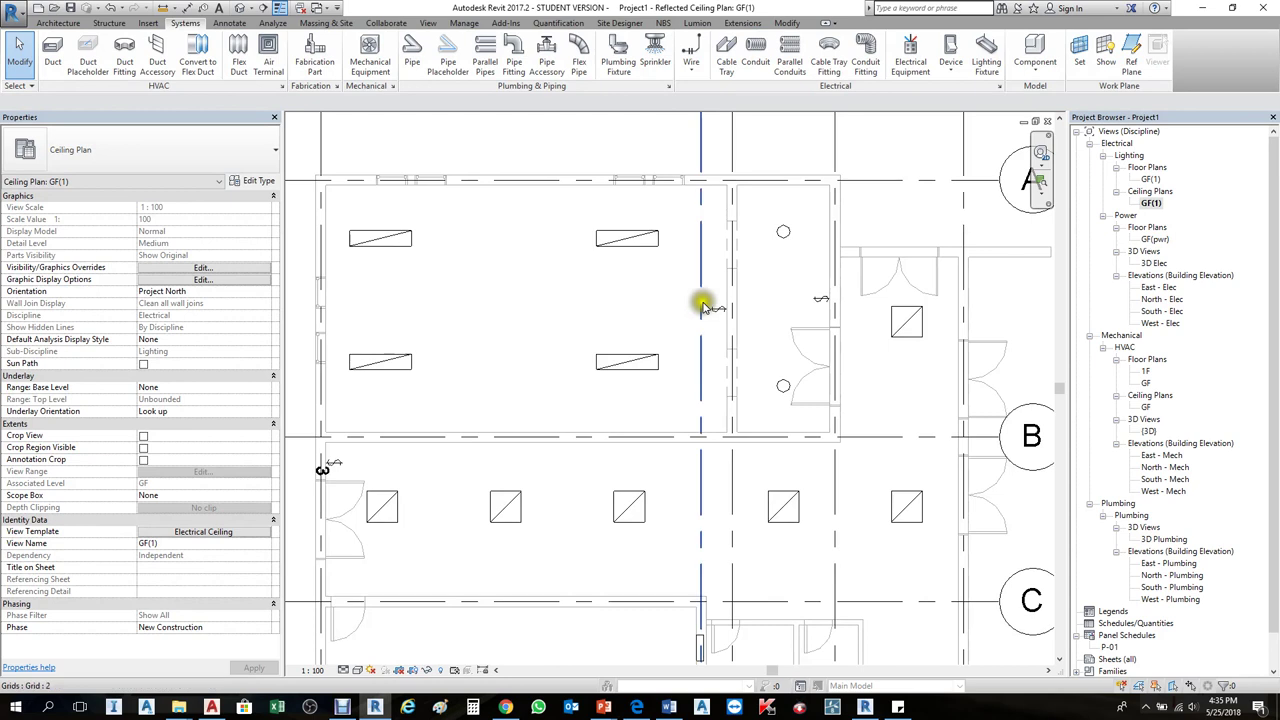
click(713, 308)
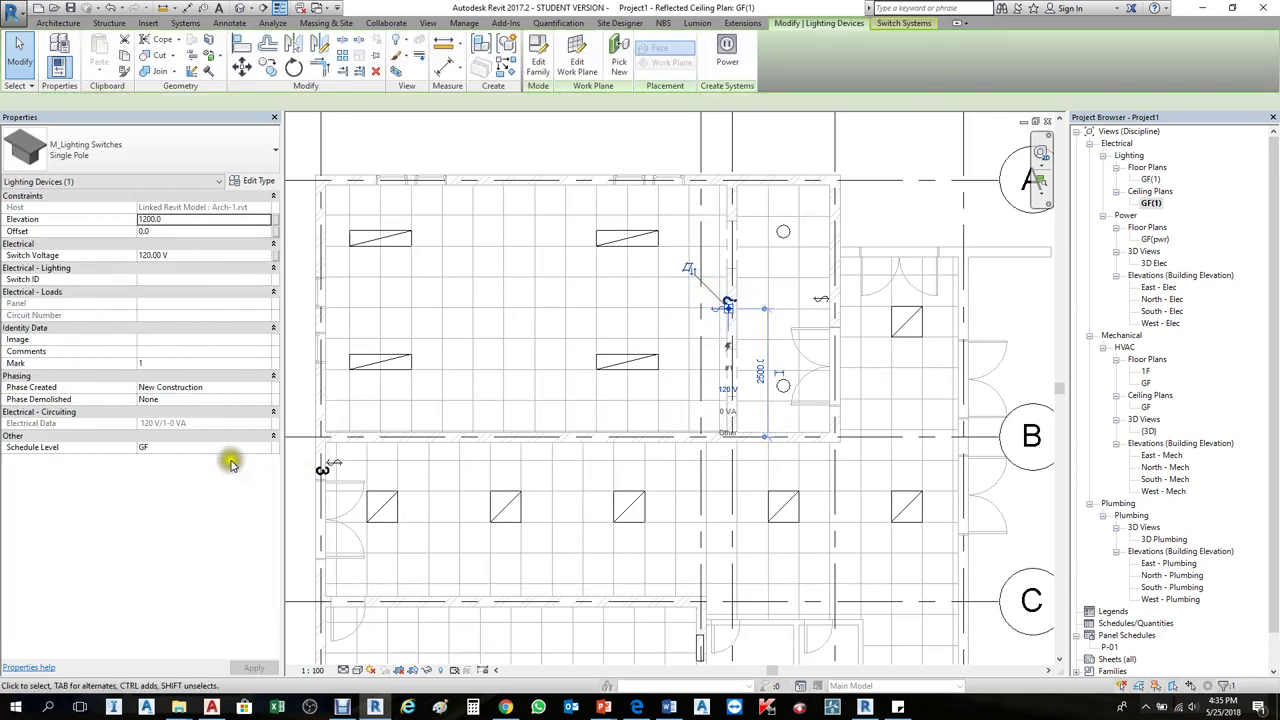
click(152, 279)
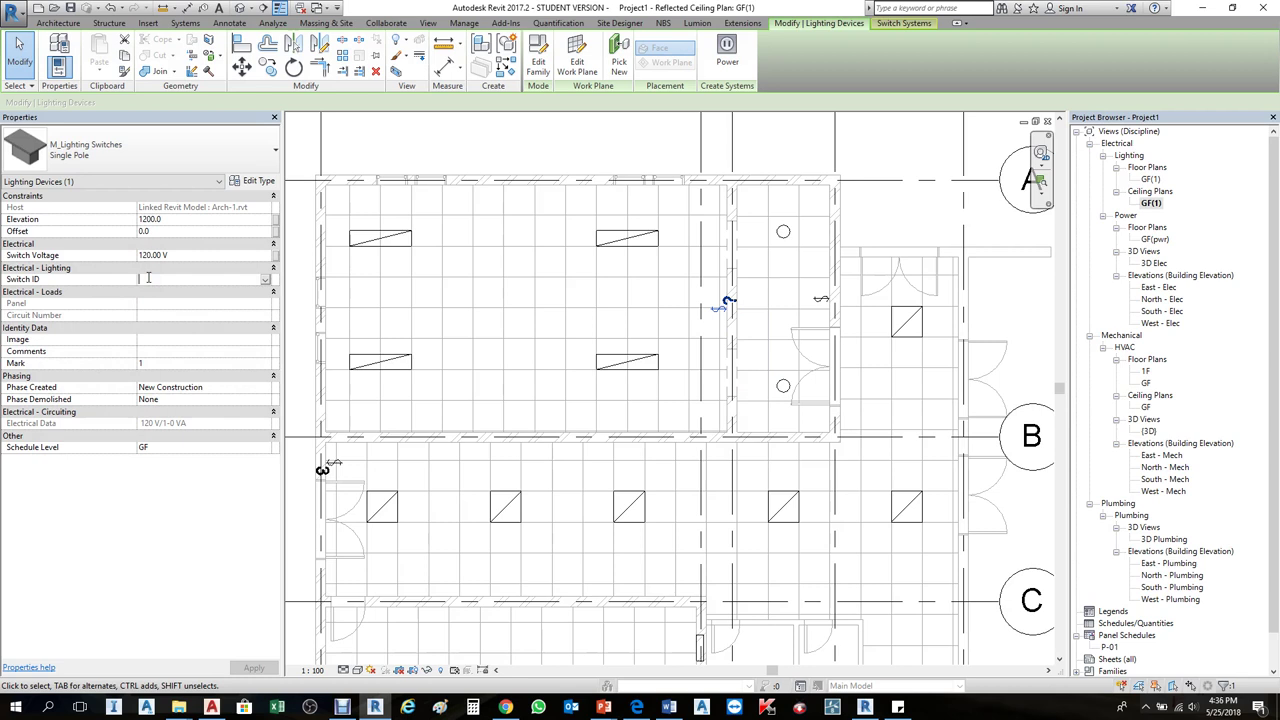
click(338, 470)
scroll(338, 470, down, 1)
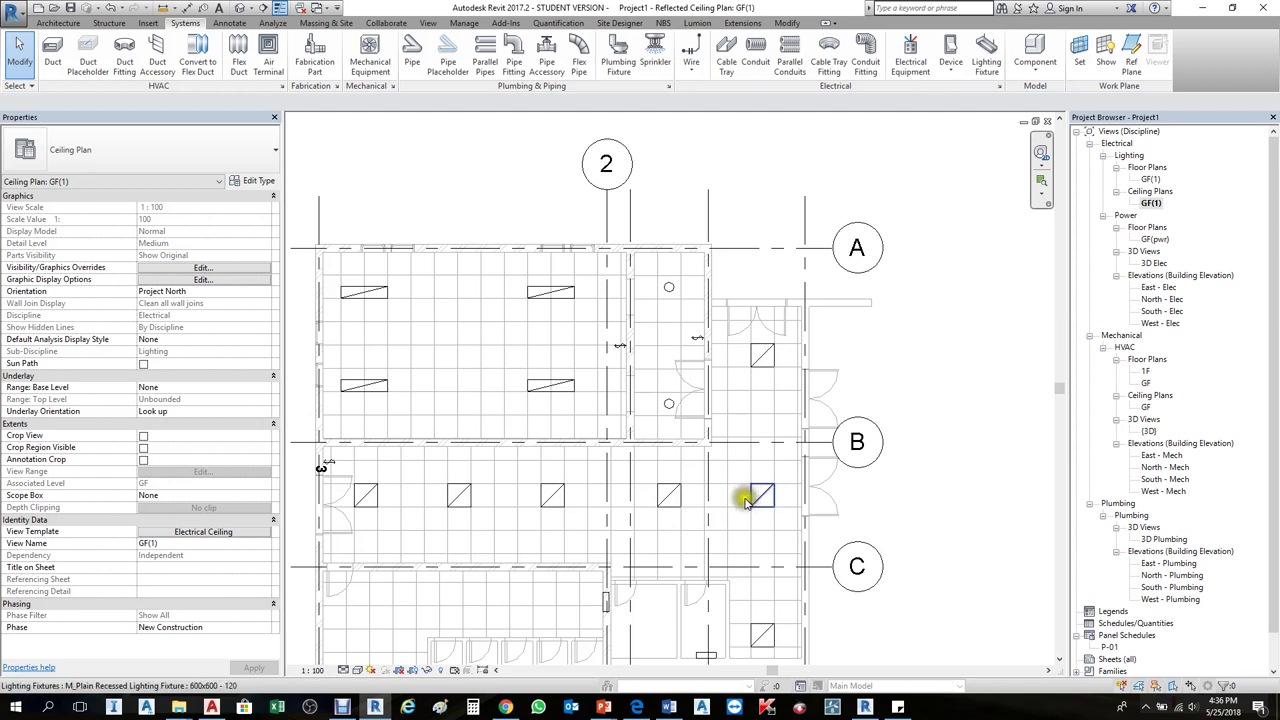
click(366, 495)
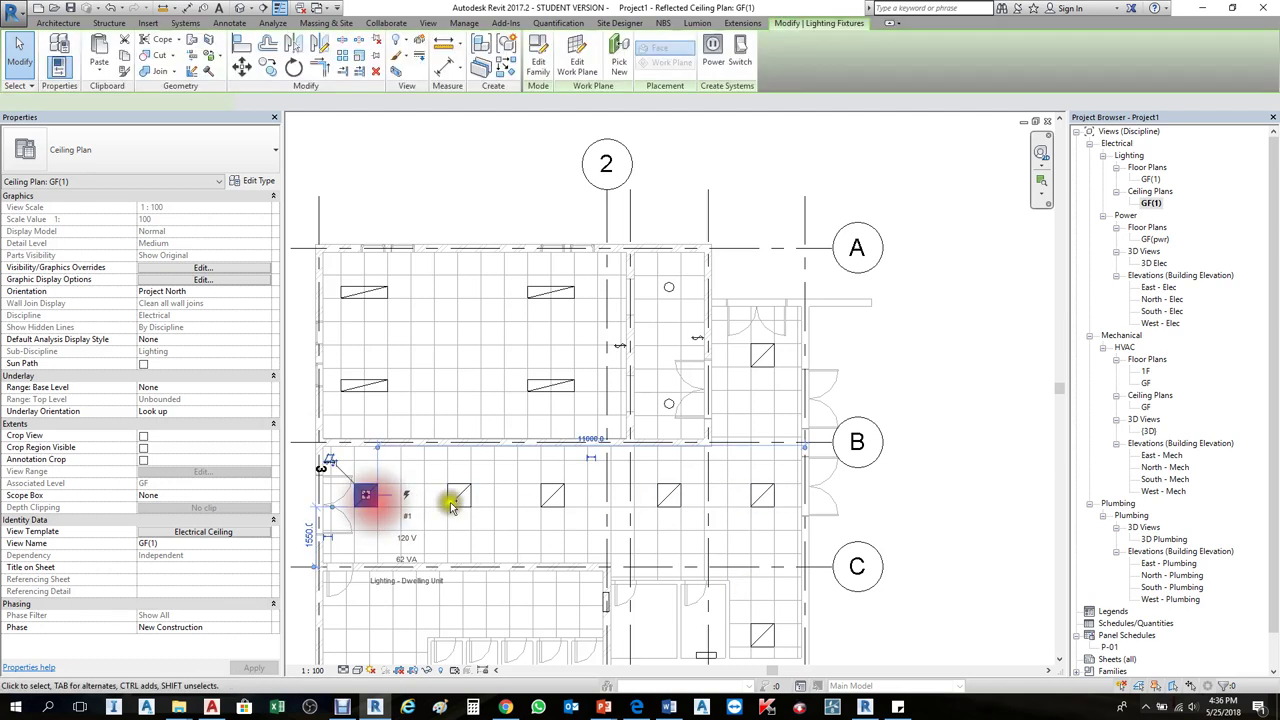
ctrl+click(454, 503)
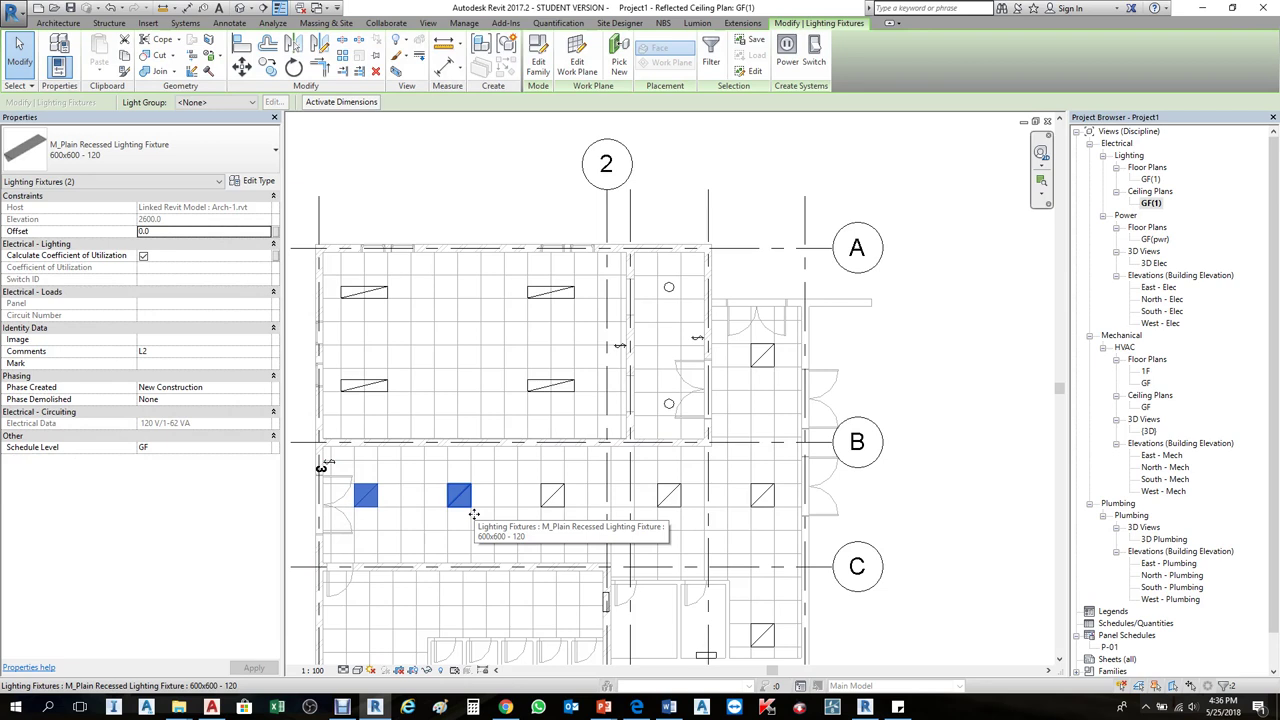
click(663, 506)
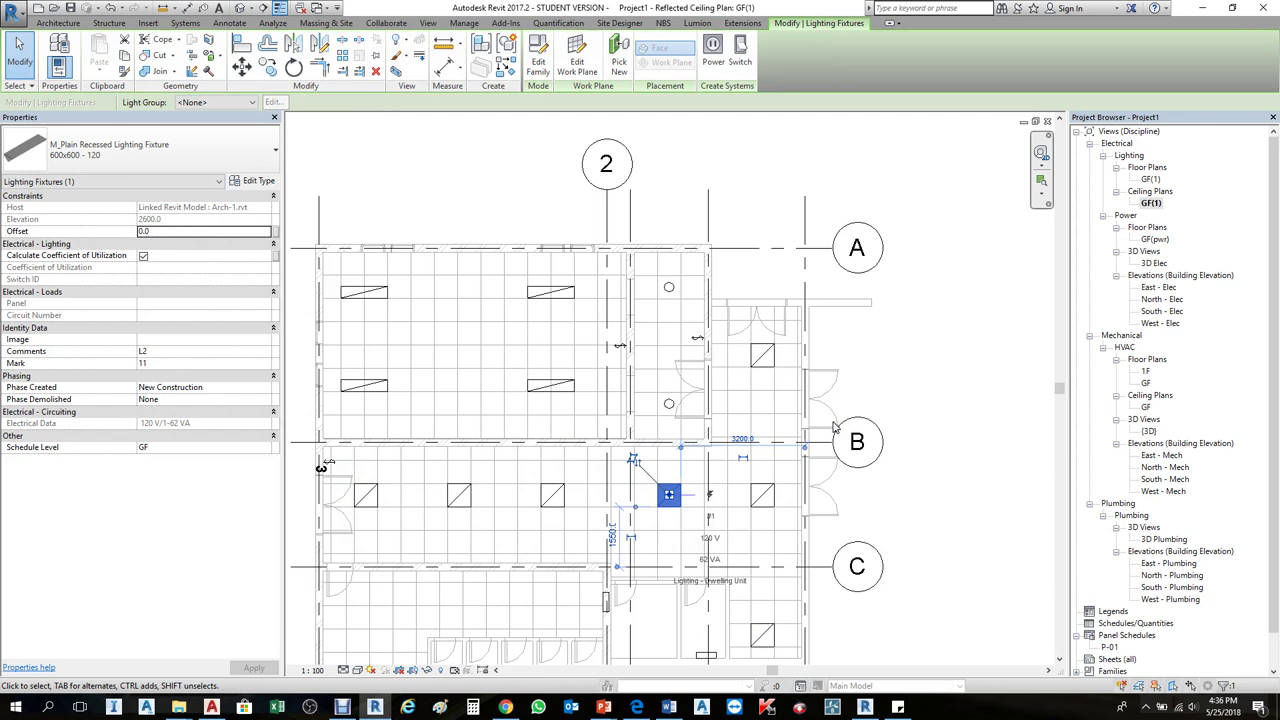
click(894, 386)
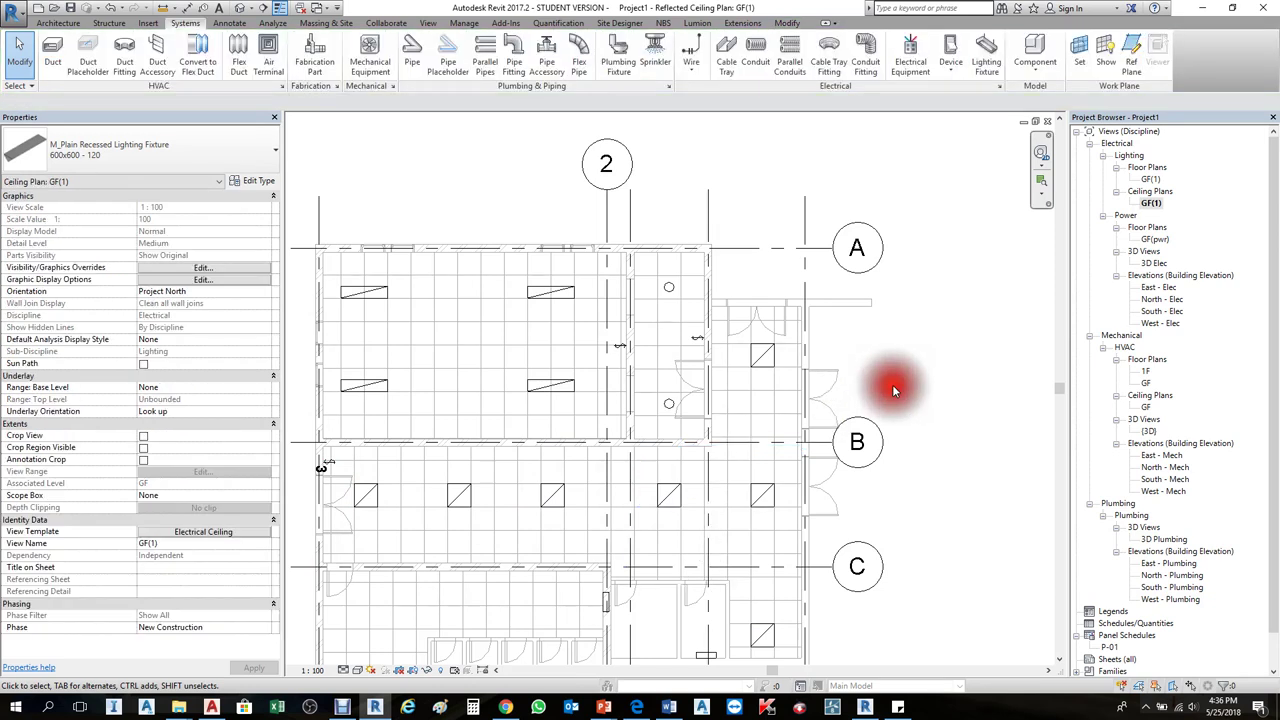
- Set the Switch ID of the large room's Single Pole switch near grid 3 to A
scroll(614, 352, up, 2)
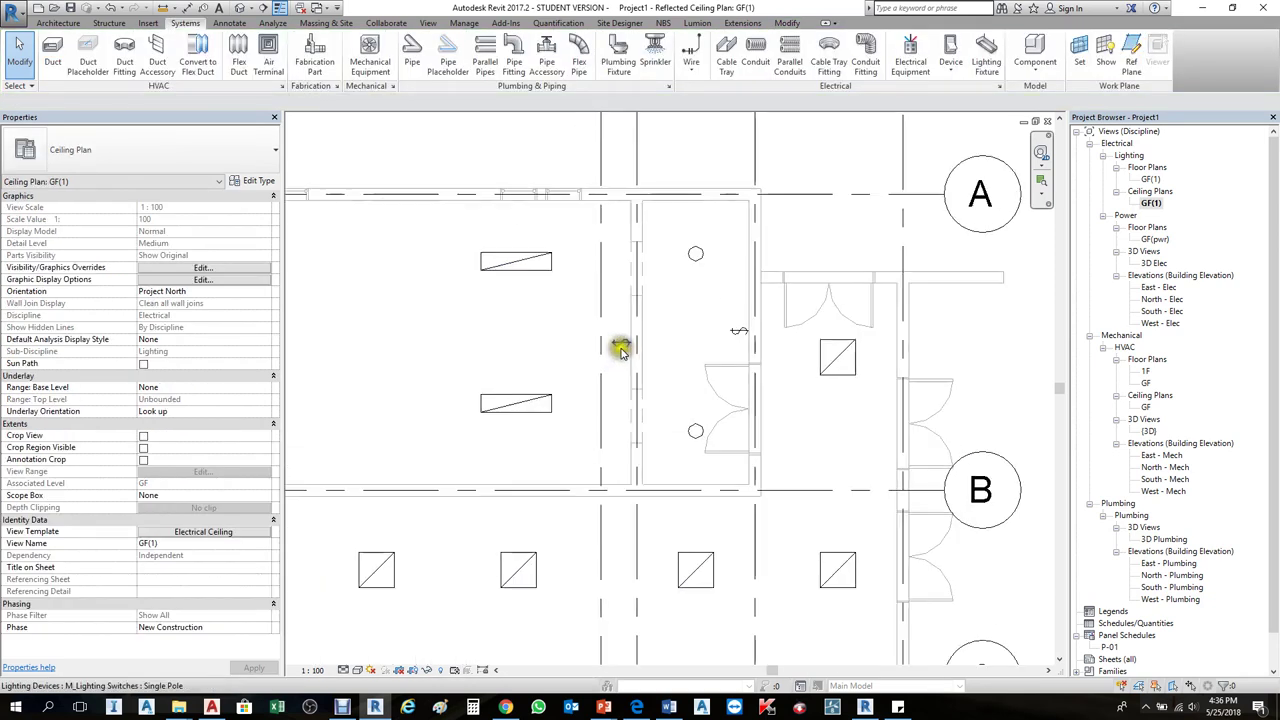
click(617, 347)
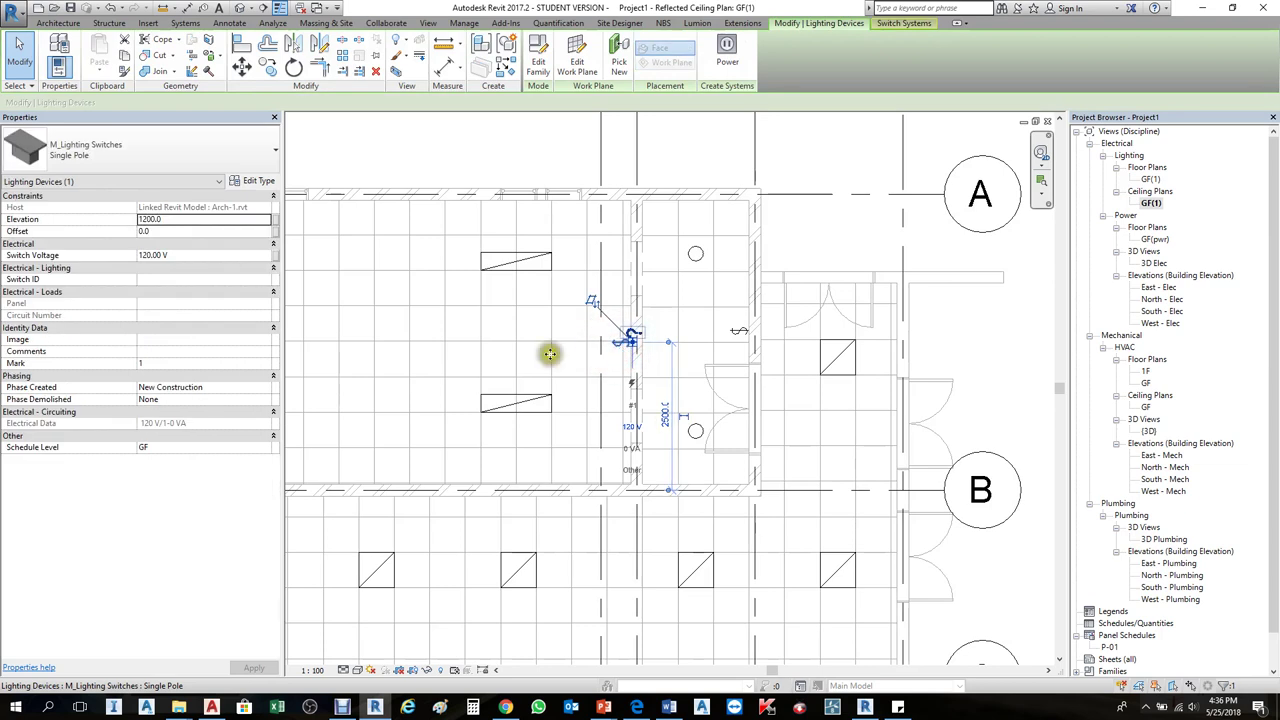
click(146, 279)
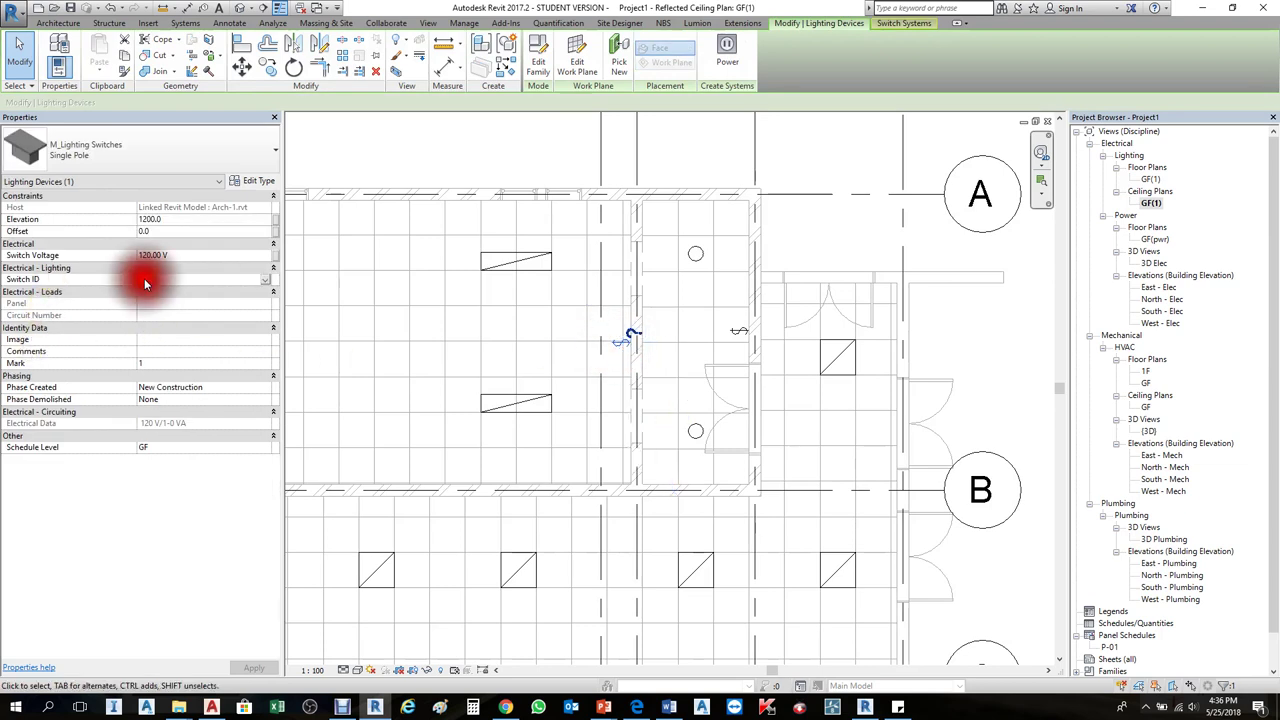
text(A)
click(595, 345)
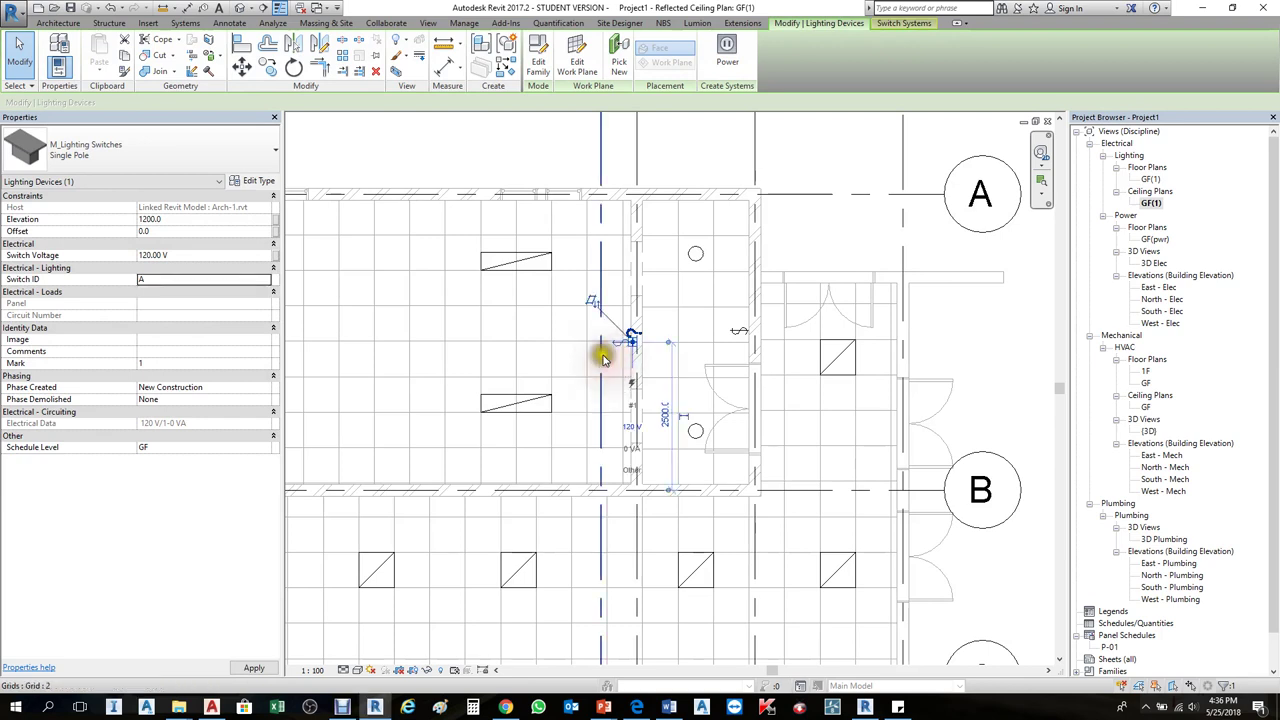
click(683, 343)
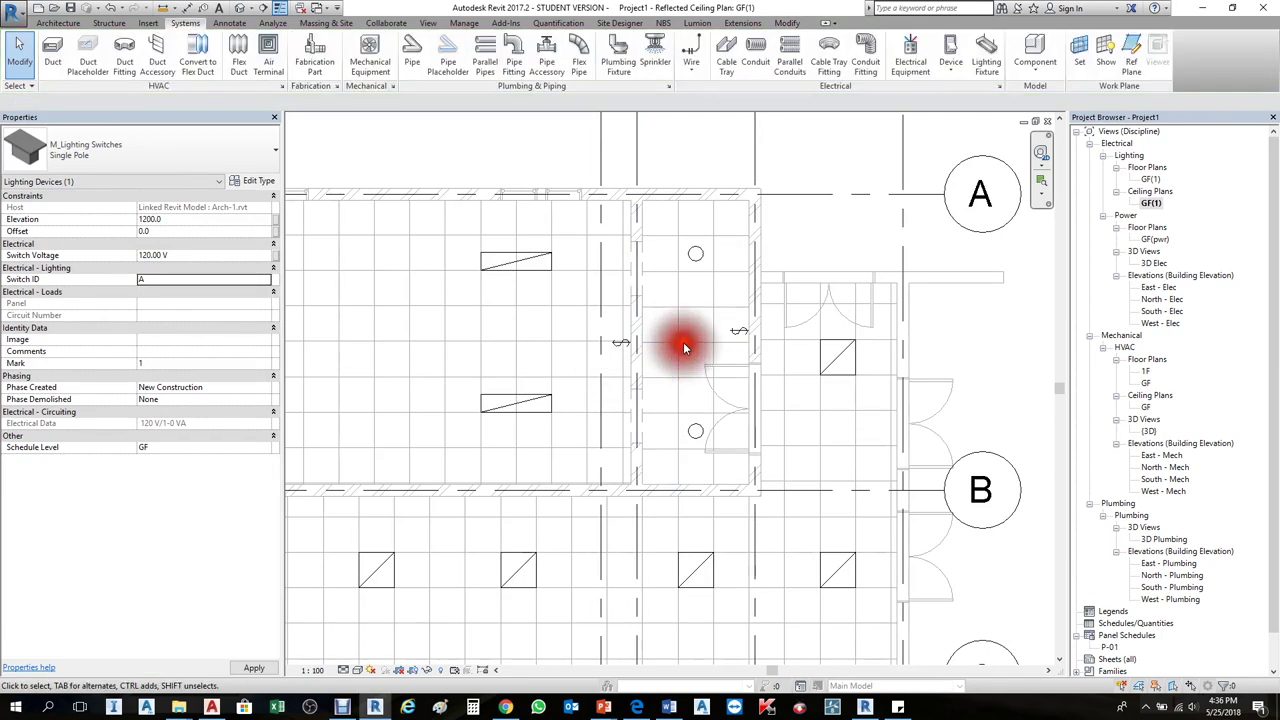
- Set the Switch ID of the small room's Single Pole switch near grid 4 to B
click(743, 332)
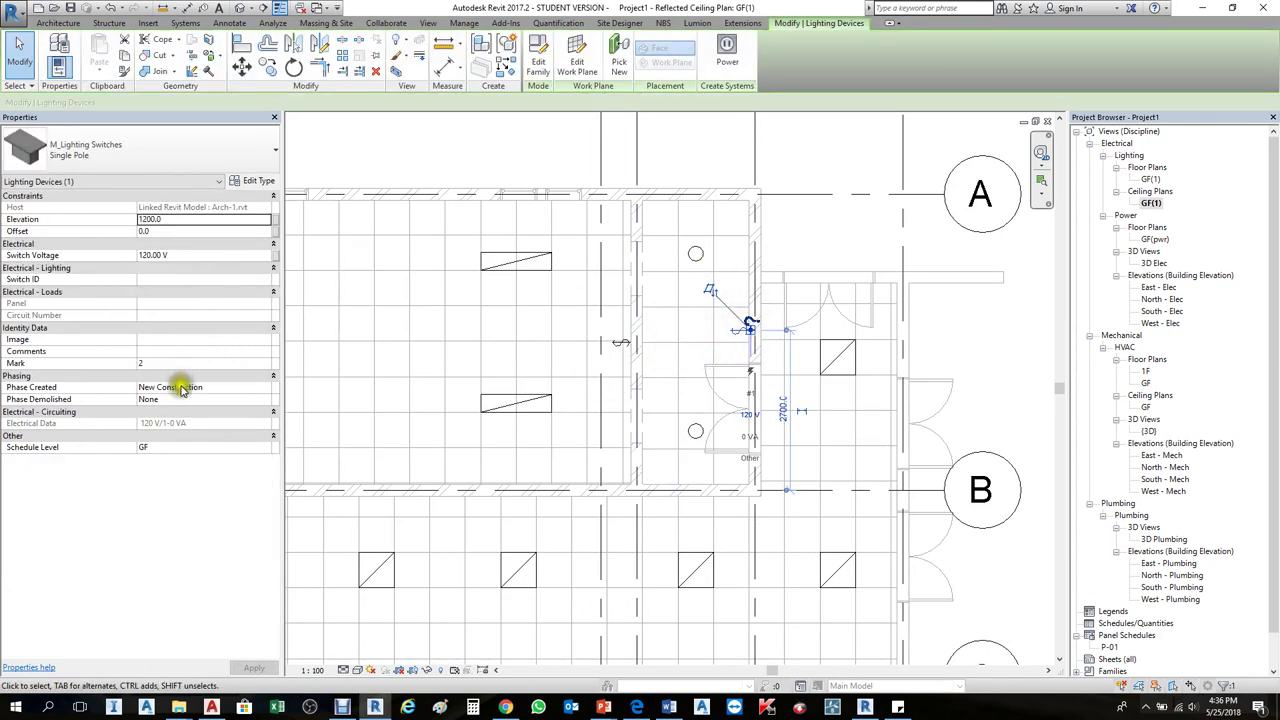
click(152, 281)
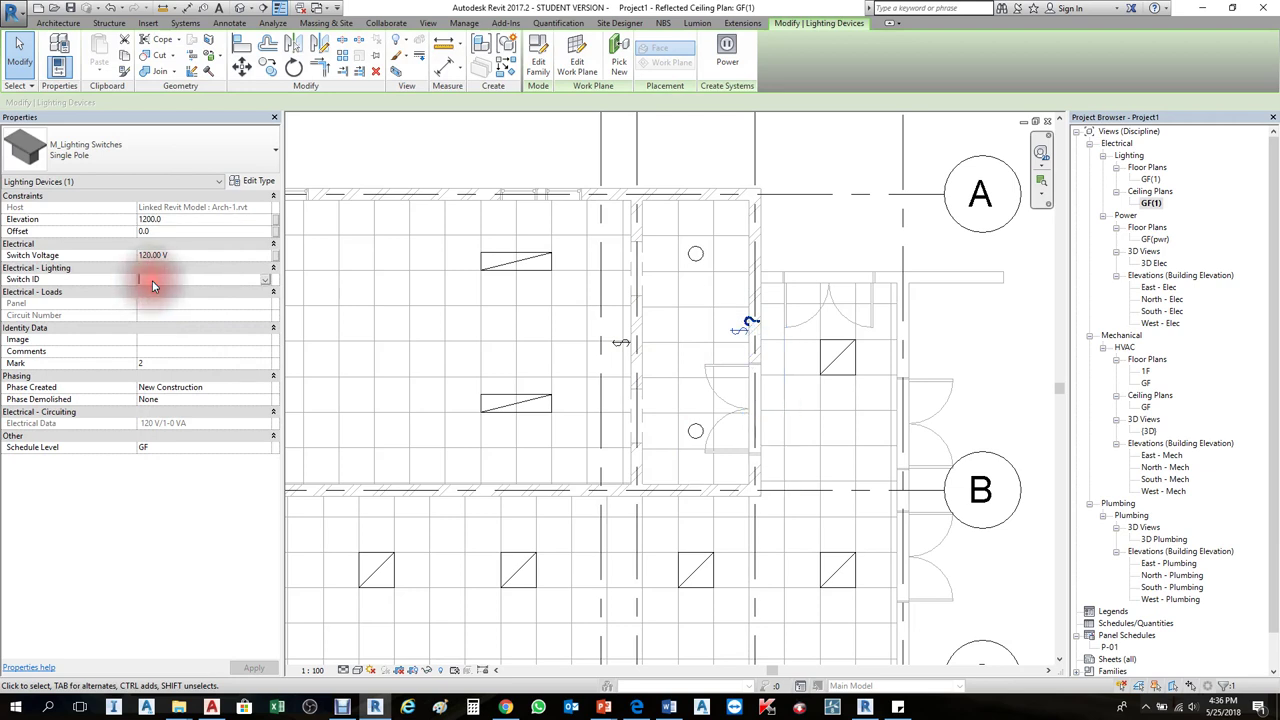
text(B)
click(977, 380)
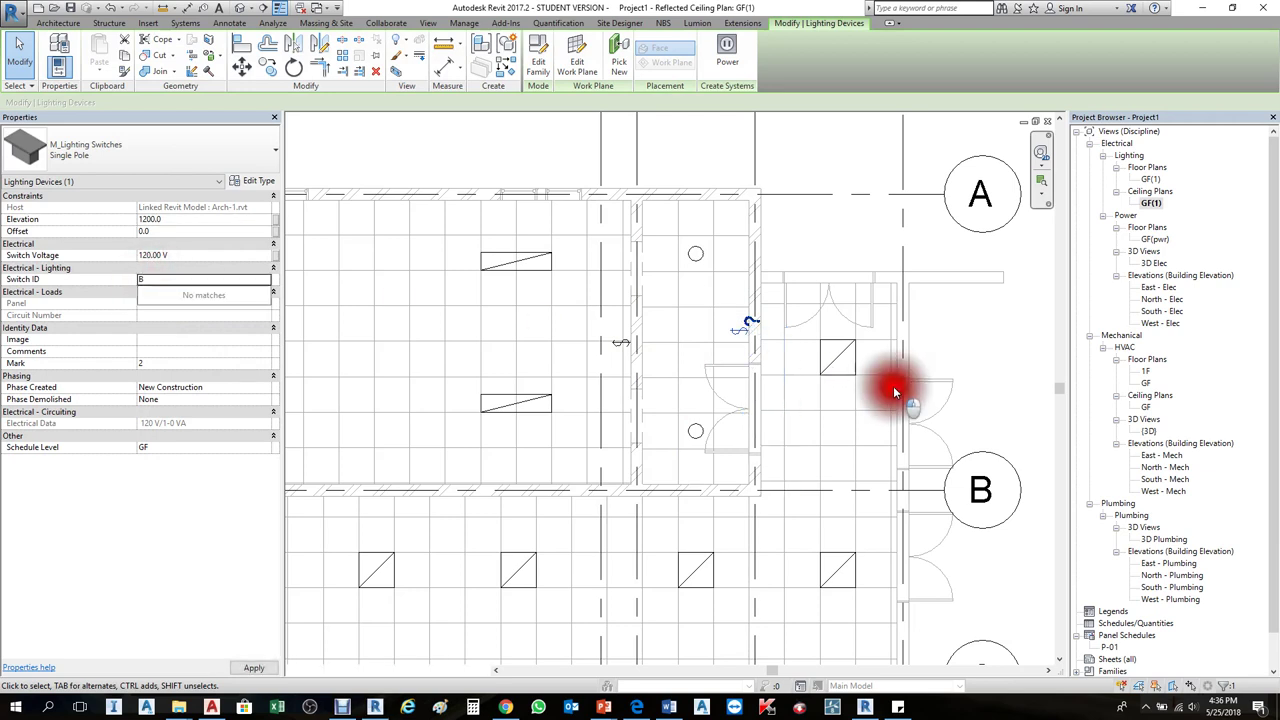
- Set the Switch ID of the Three Way switch on the grid 1 wall, just below grid B, to C,D,E
scroll(766, 263, down, 3)
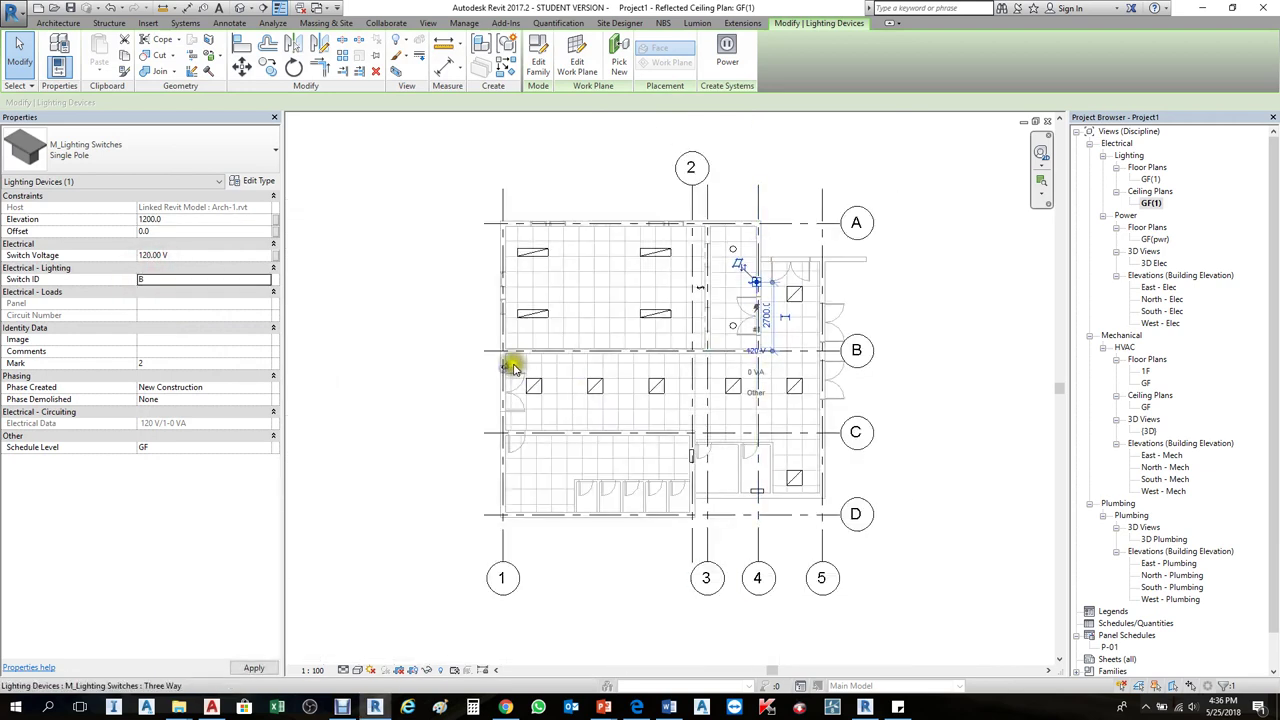
click(507, 364)
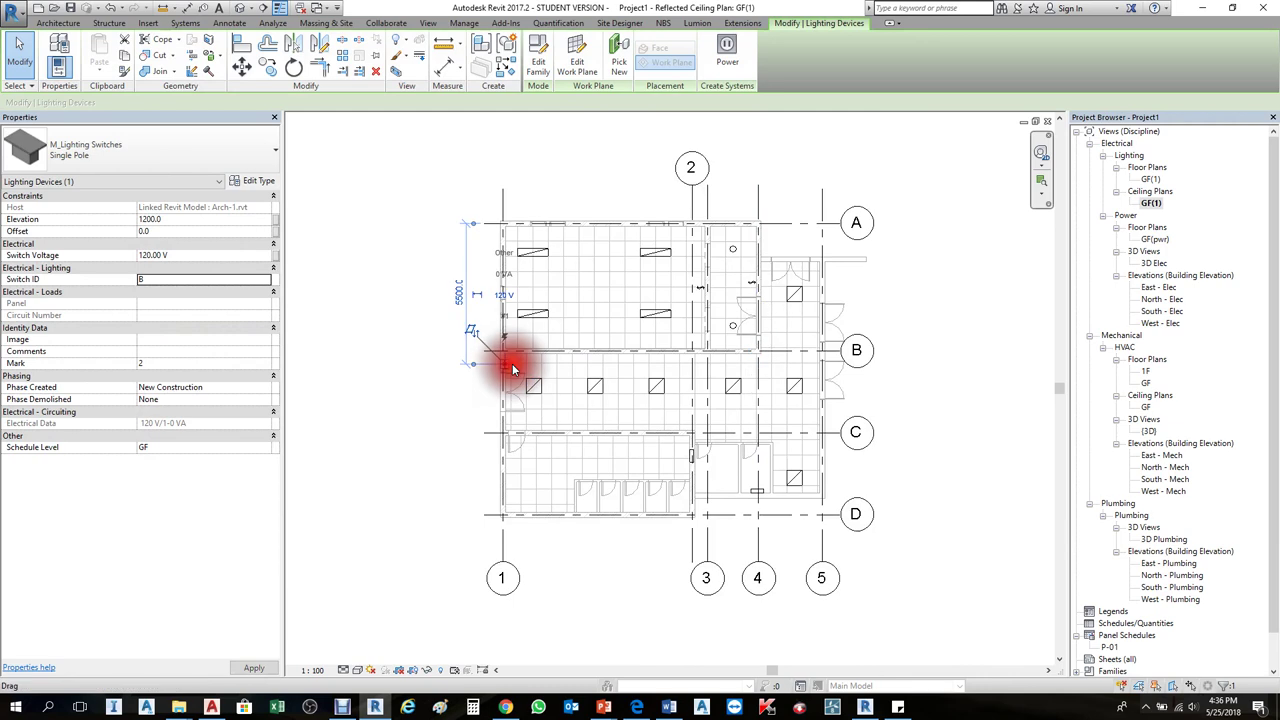
click(185, 281)
text(C,D,E)
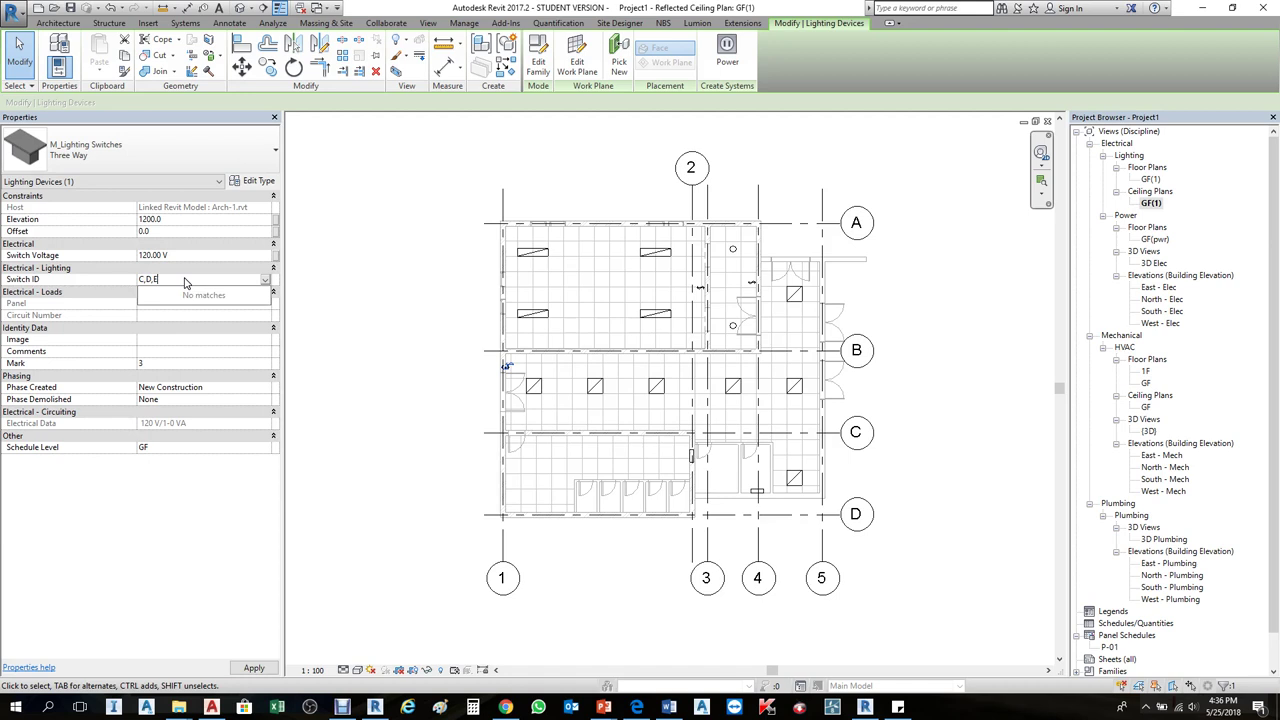
click(379, 327)
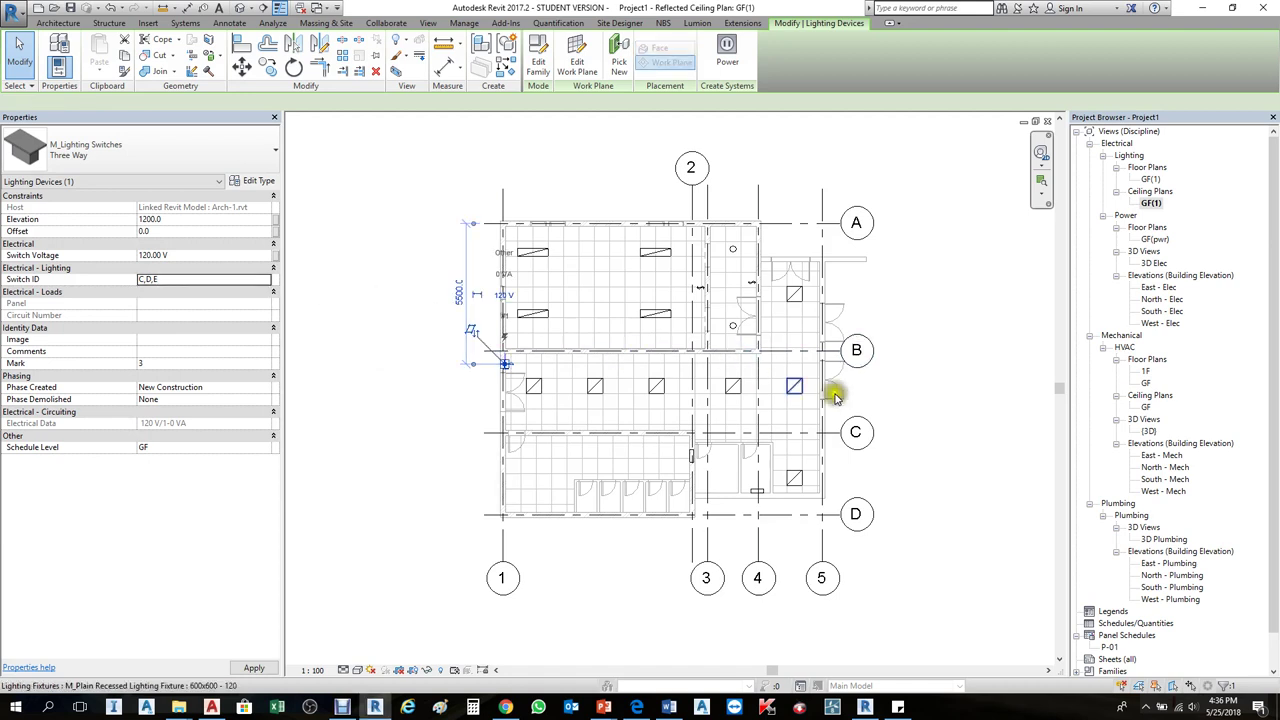
click(923, 409)
- Examine which lighting fixtures the large room's Single Pole switch controls by highlighting its switch system
scroll(672, 365, up, 2)
scroll(672, 365, up, 1)
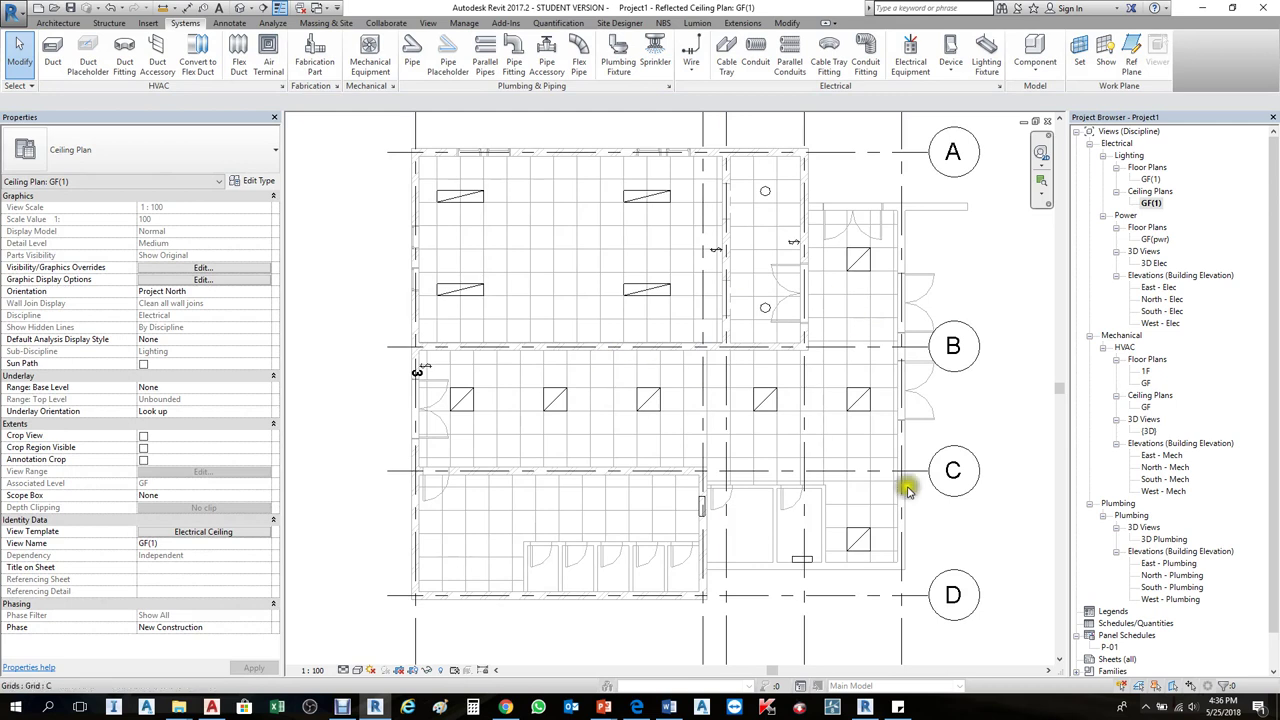
middle_drag(1040, 339, 1003, 418)
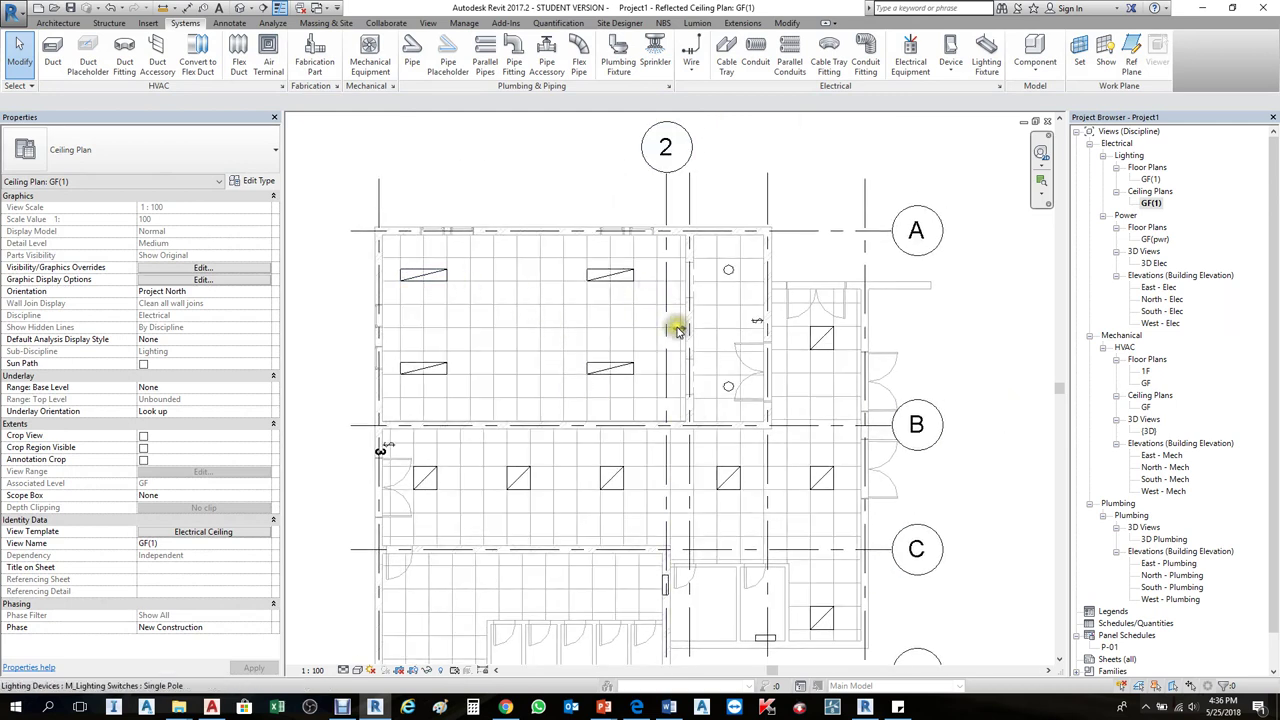
scroll(677, 330, up, 2)
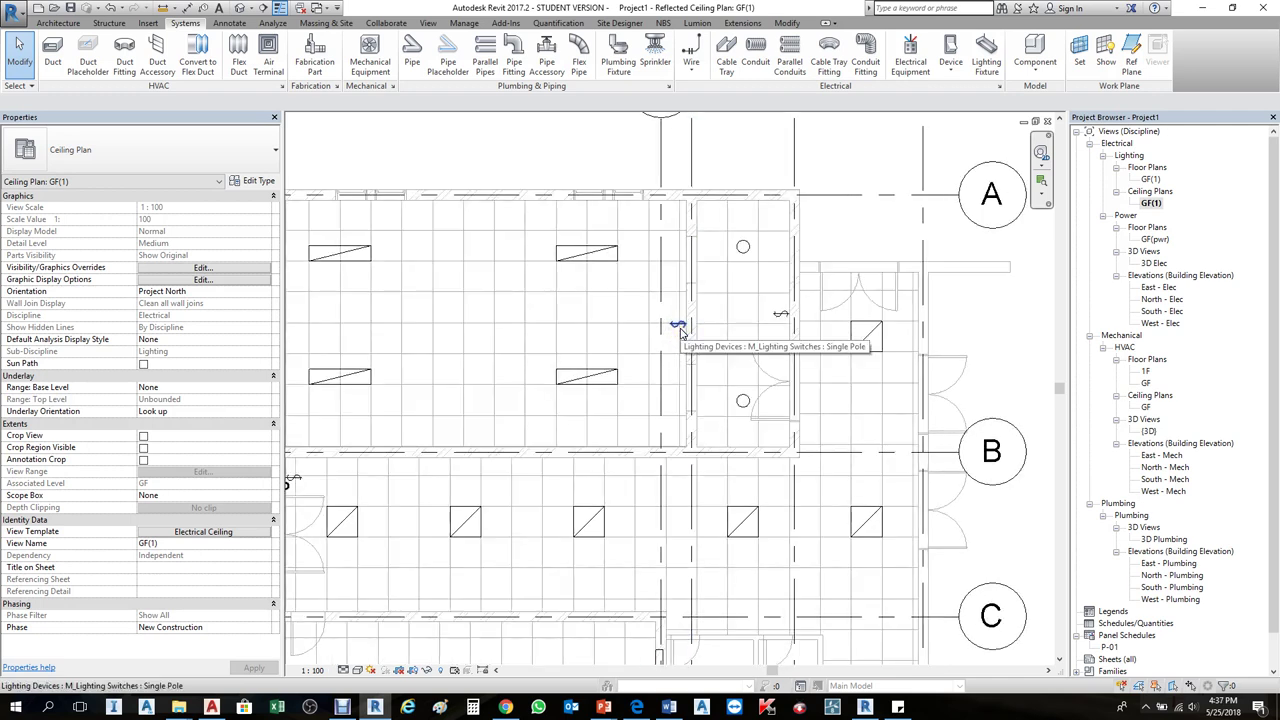
click(590, 257)
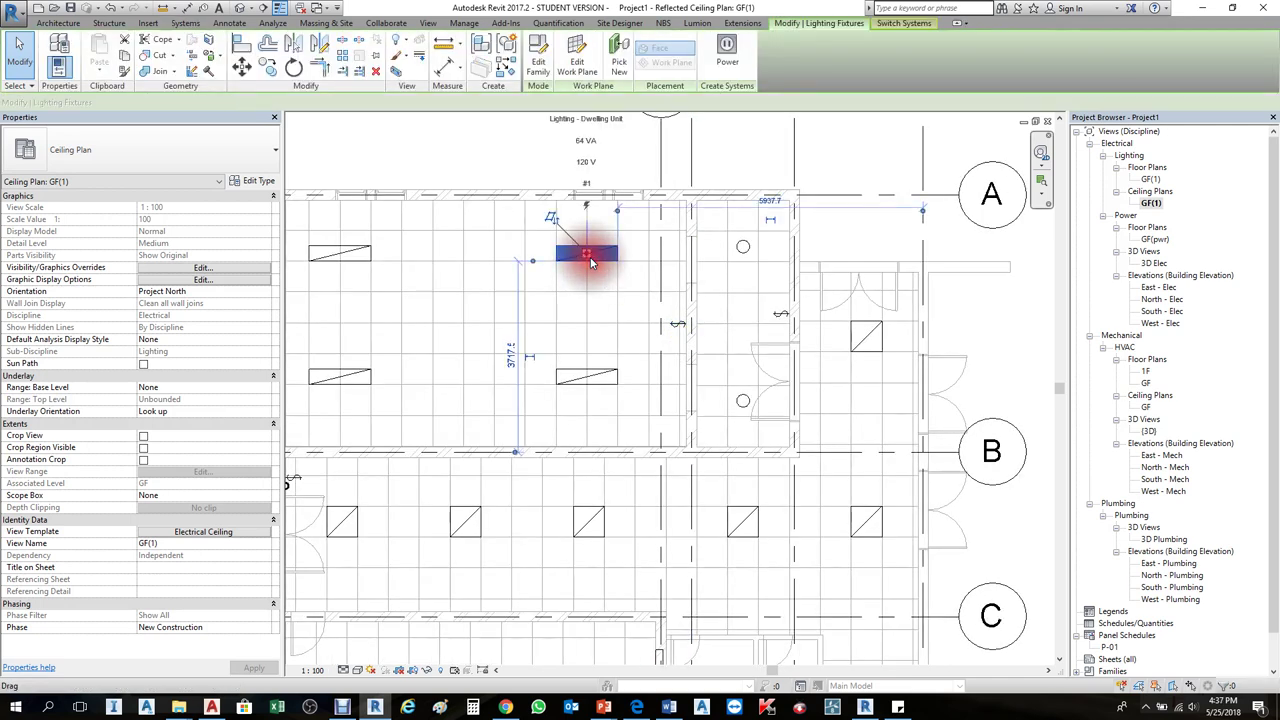
click(680, 330)
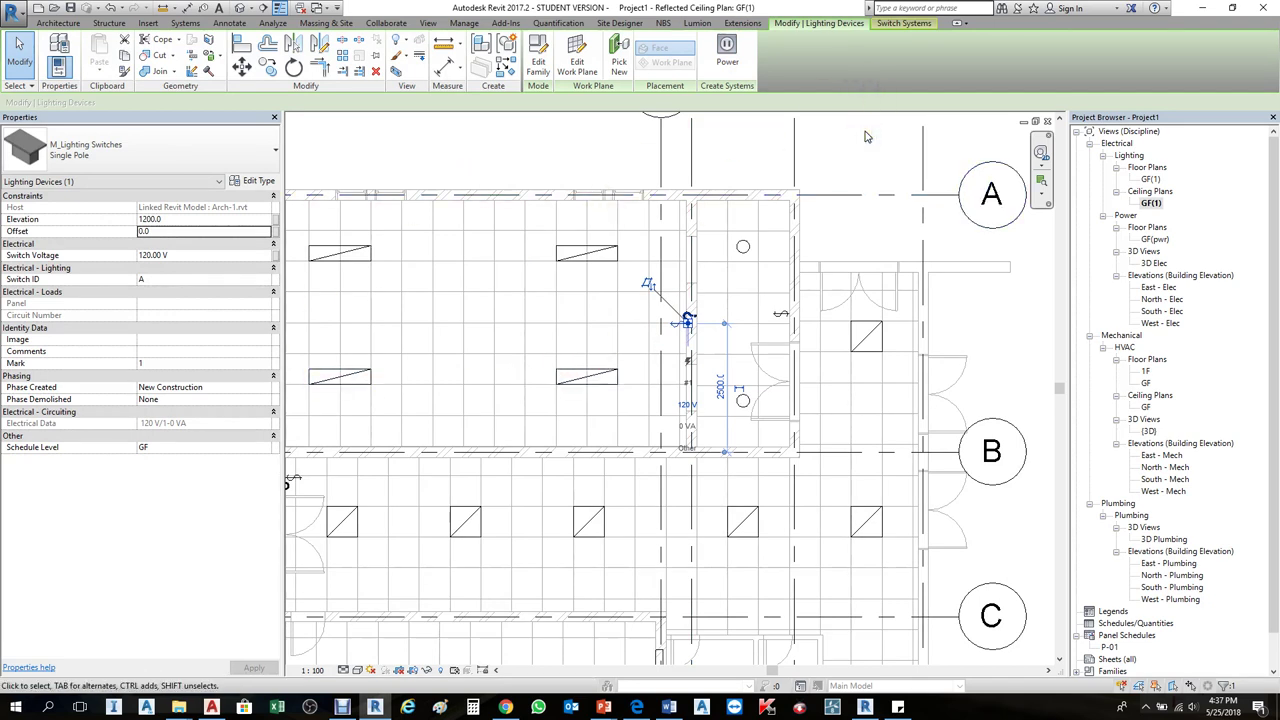
click(737, 280)
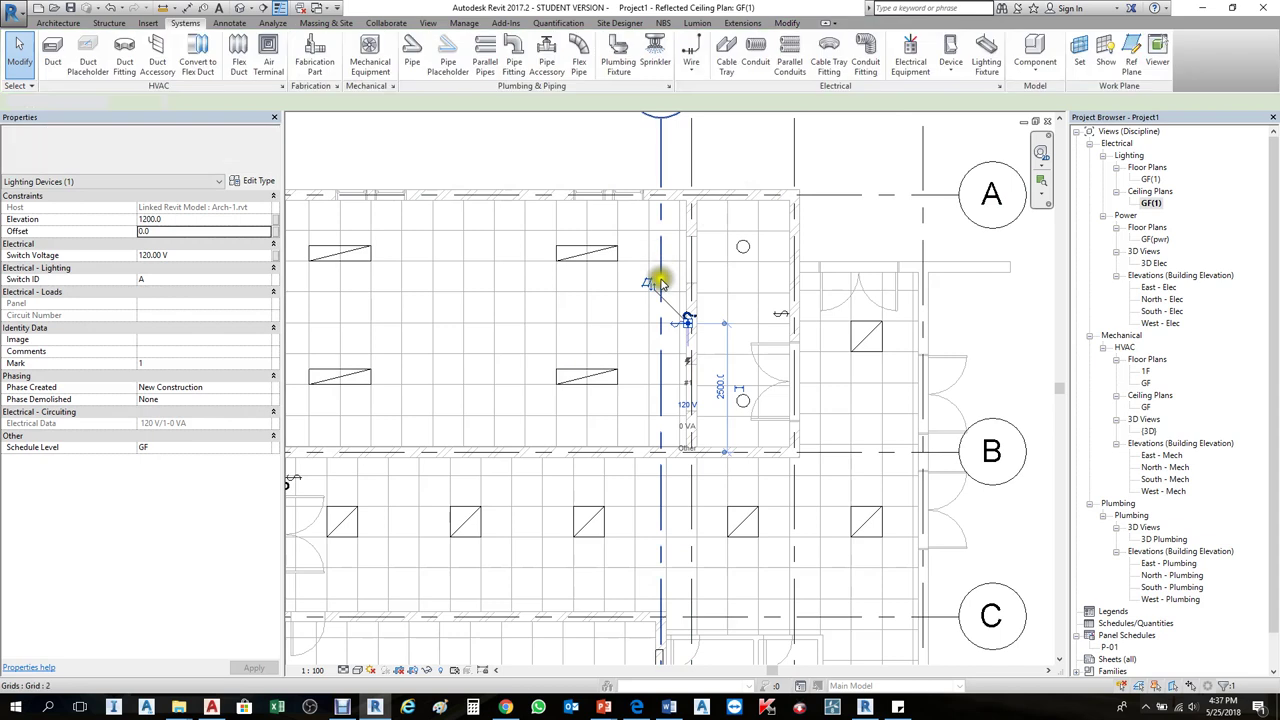
scroll(700, 318, down, 1)
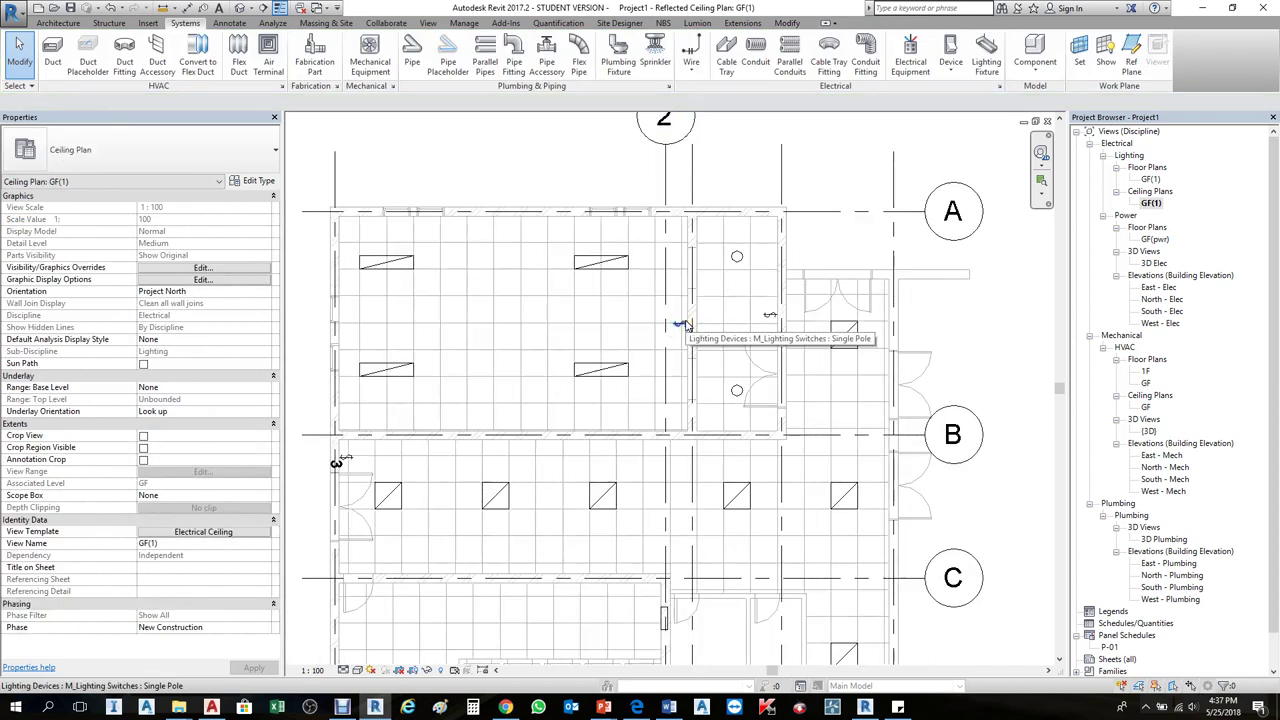
click(708, 325)
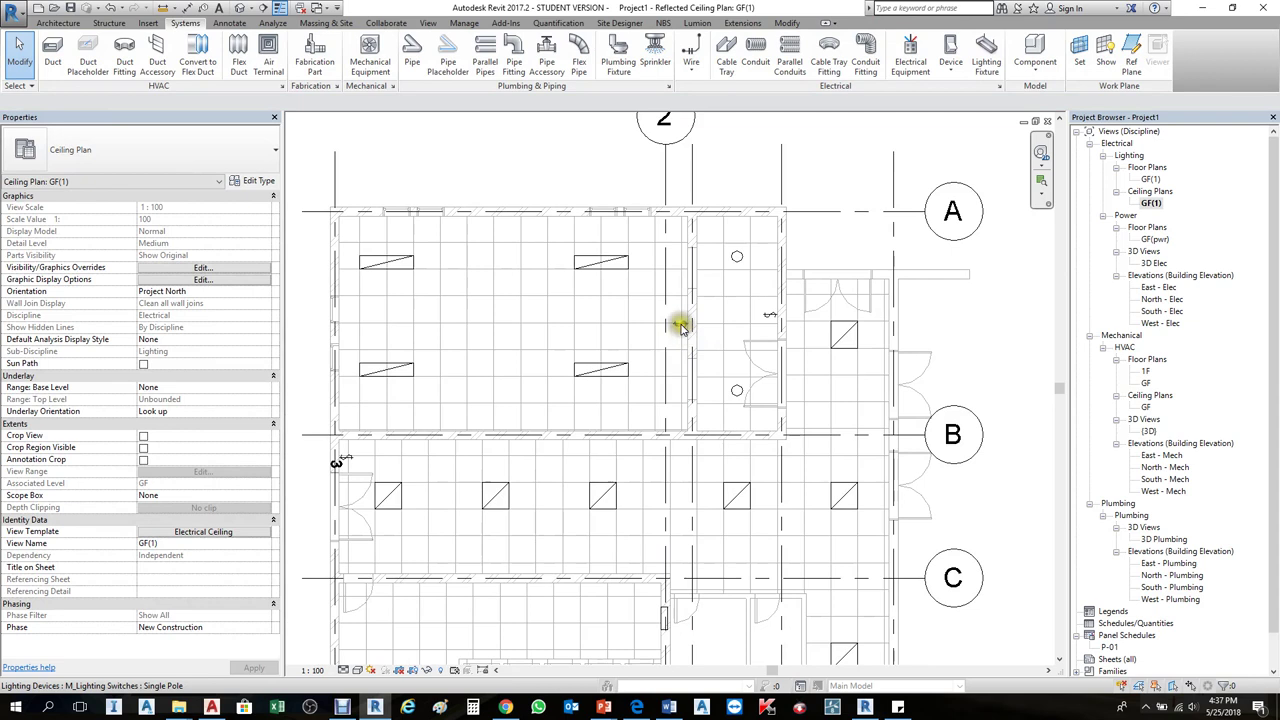
scroll(680, 327, up, 2)
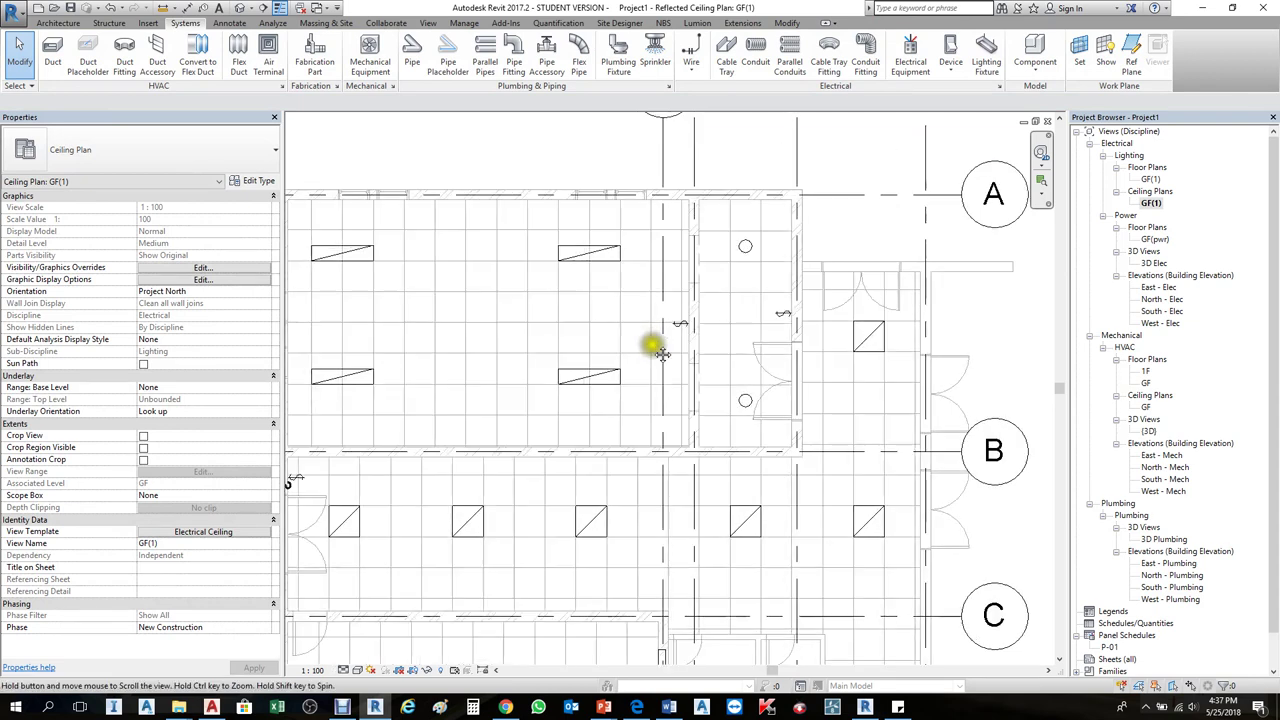
middle_drag(571, 343, 850, 350)
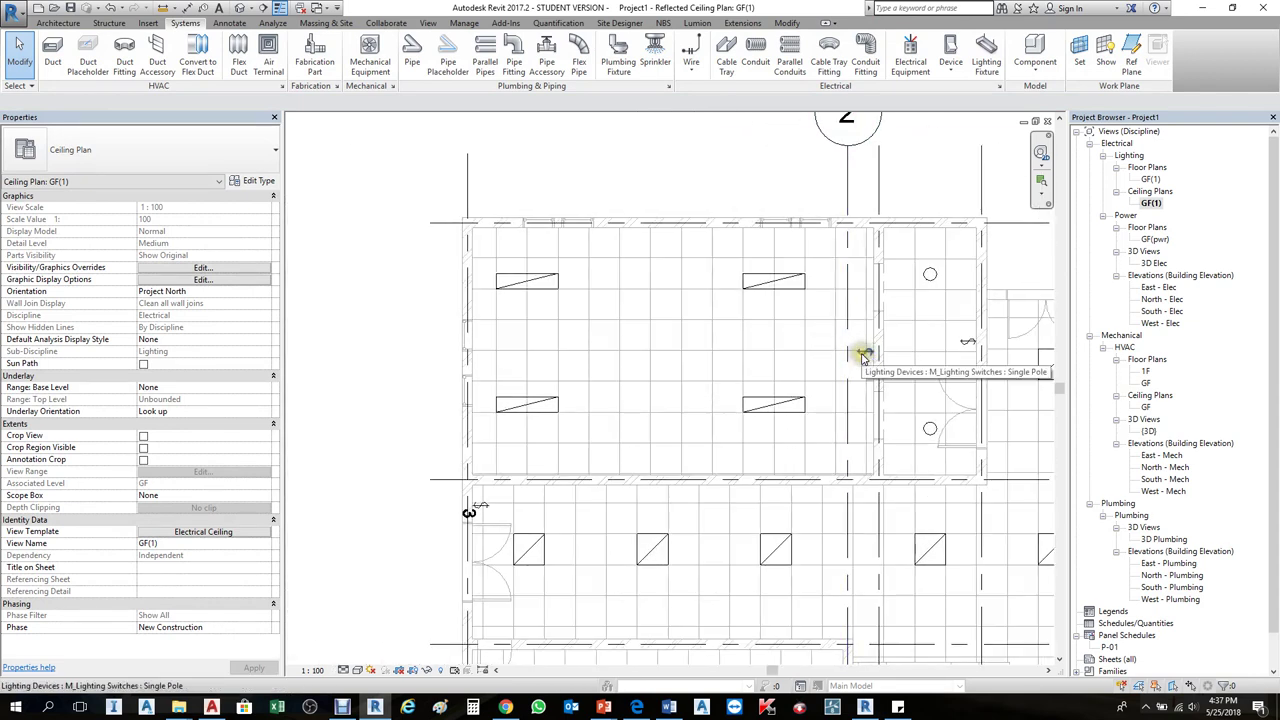
key(Tab)
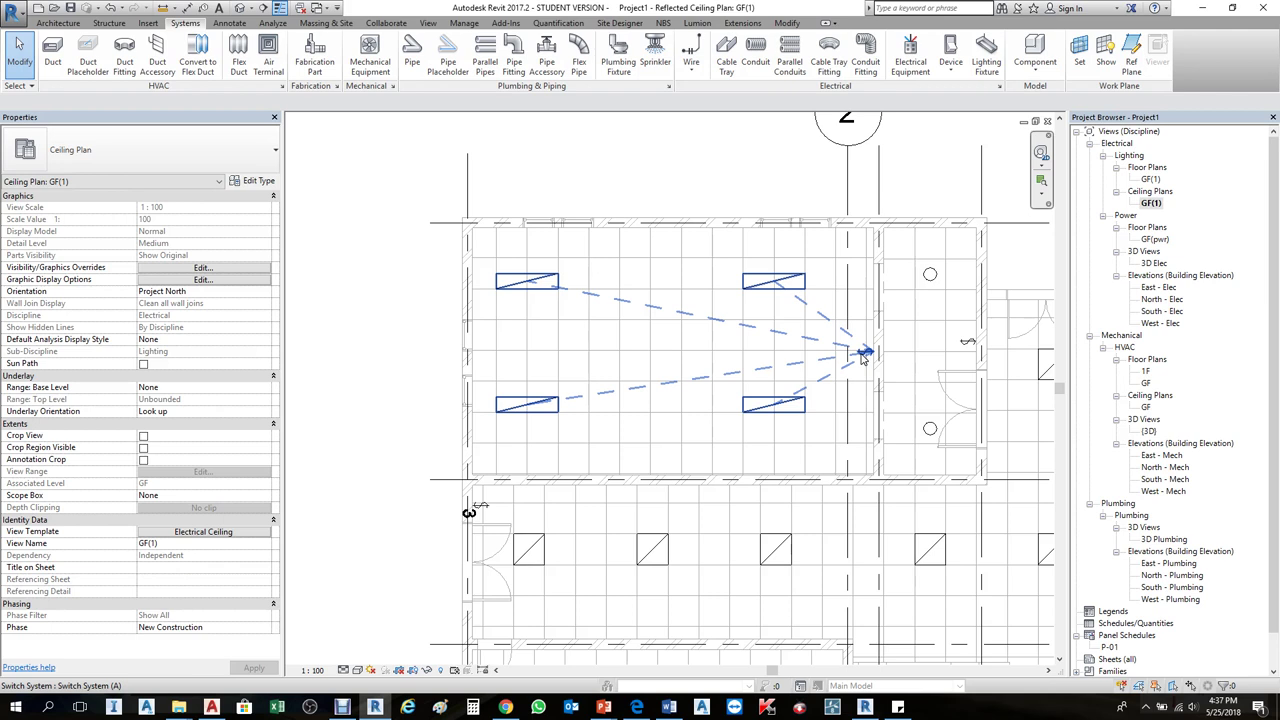
click(663, 194)
scroll(429, 237, down, 1)
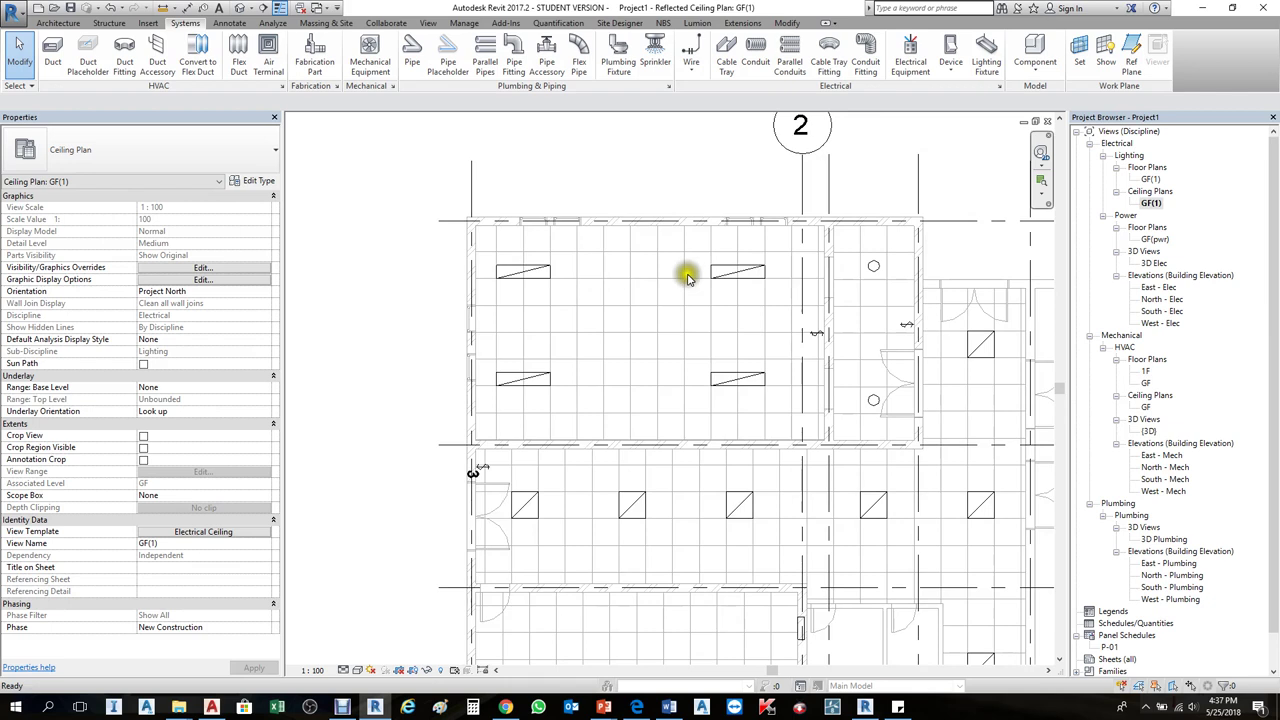
- Create a power circuit from the large room's four 300x1200 fixtures and their Single Pole switch, and assign it to panel P-01
click(538, 372)
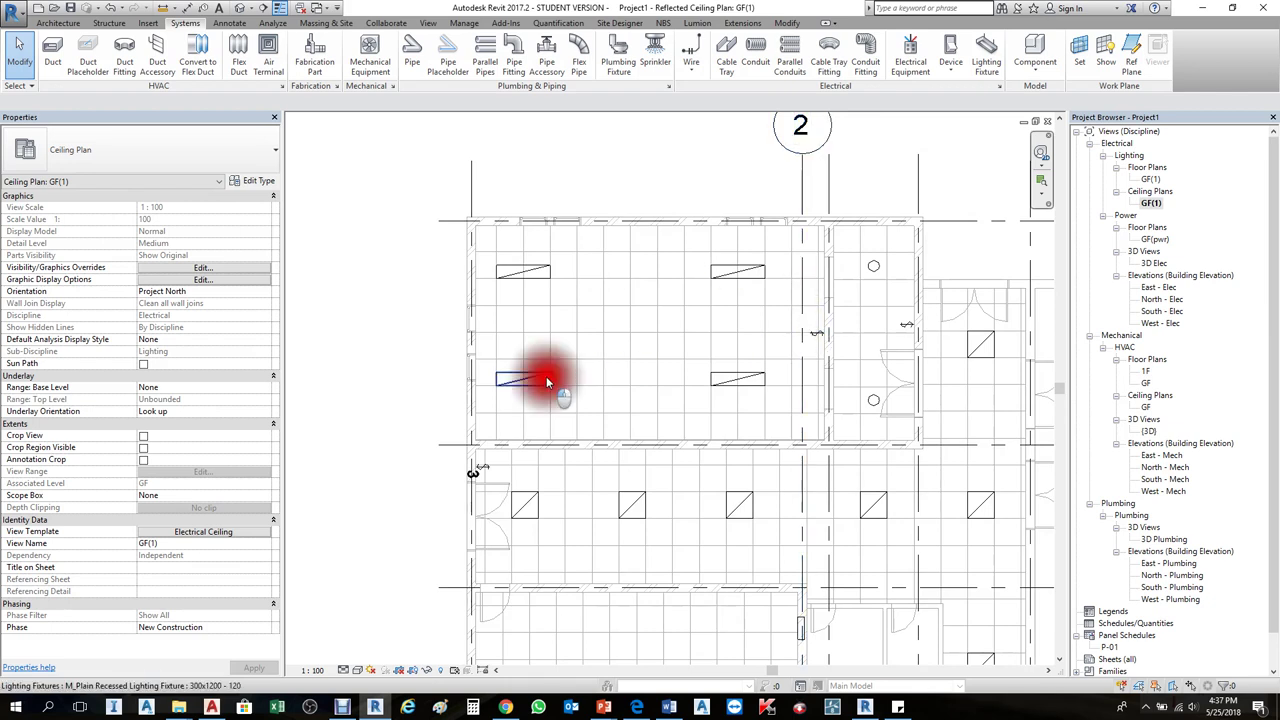
ctrl+click(528, 274)
ctrl+click(745, 274)
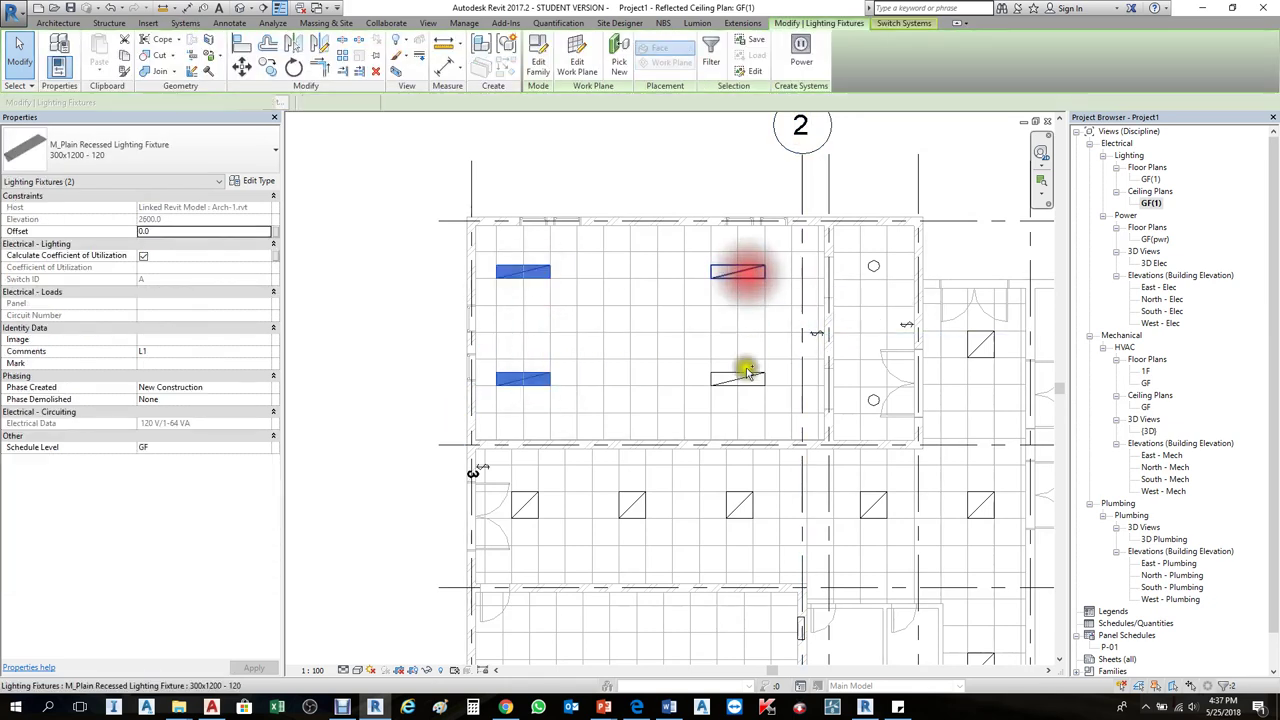
ctrl+click(740, 377)
ctrl+click(815, 335)
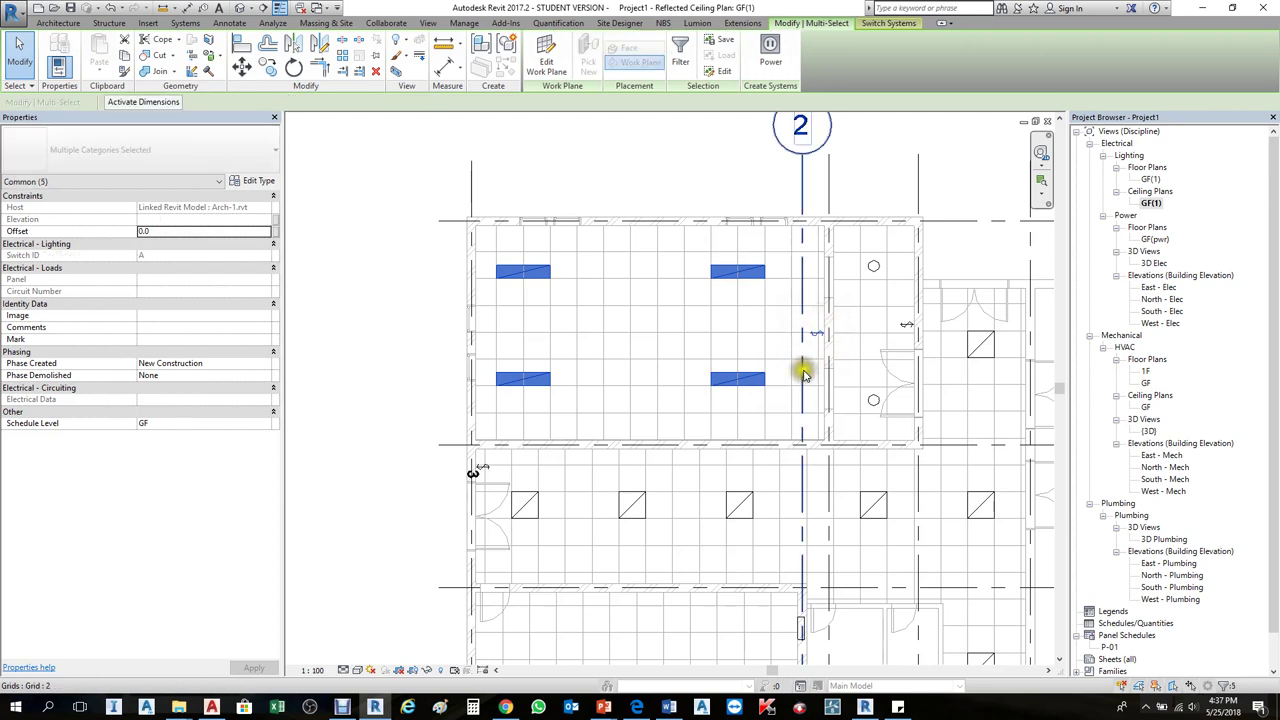
scroll(543, 211, down, 1)
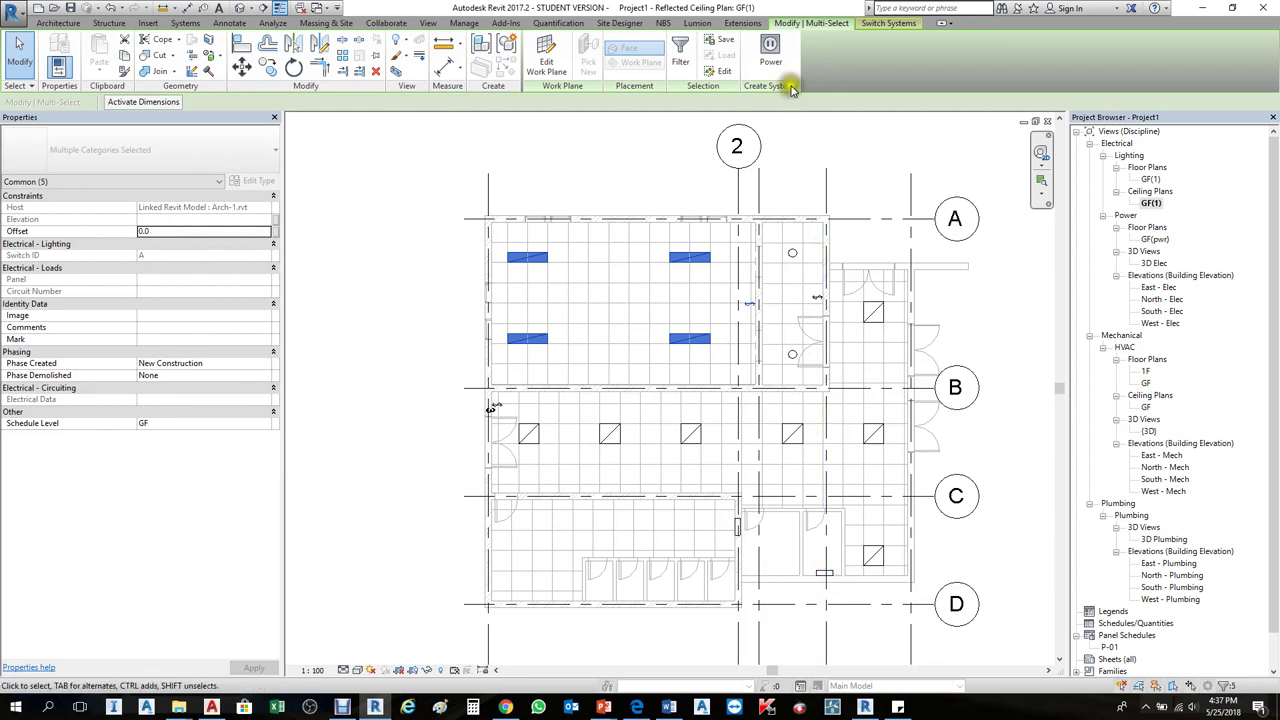
click(772, 50)
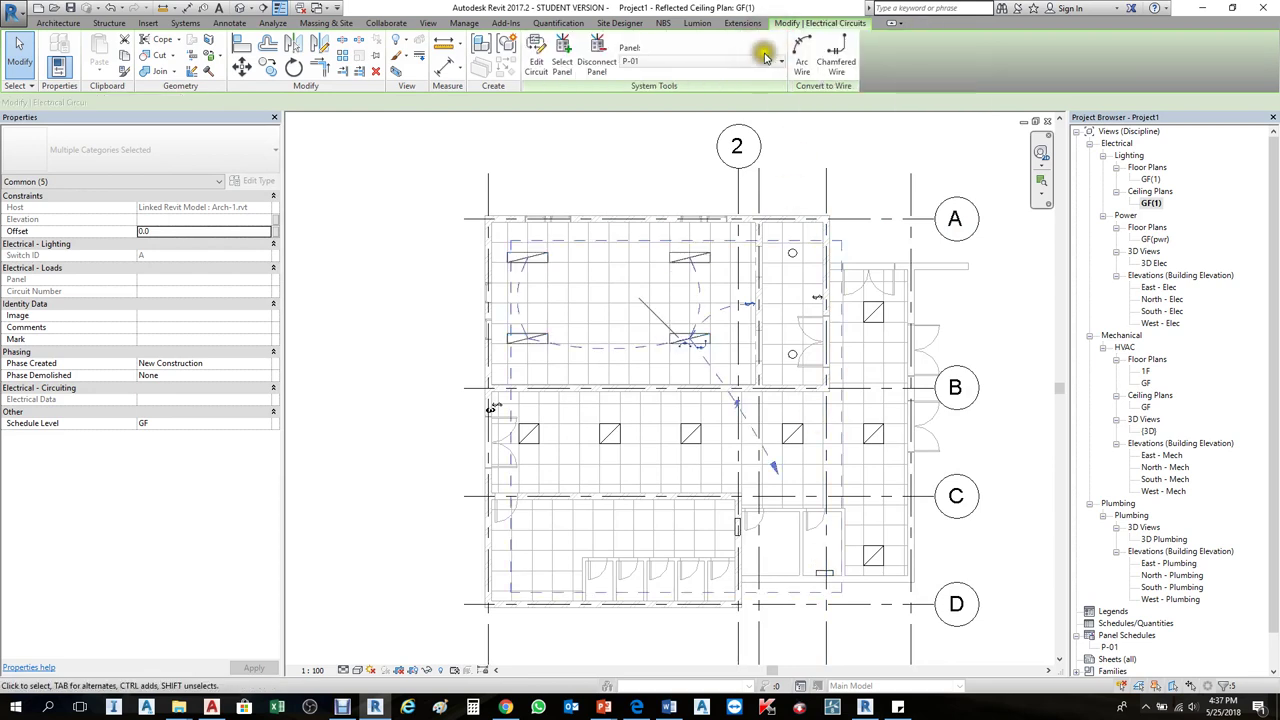
click(686, 64)
click(660, 108)
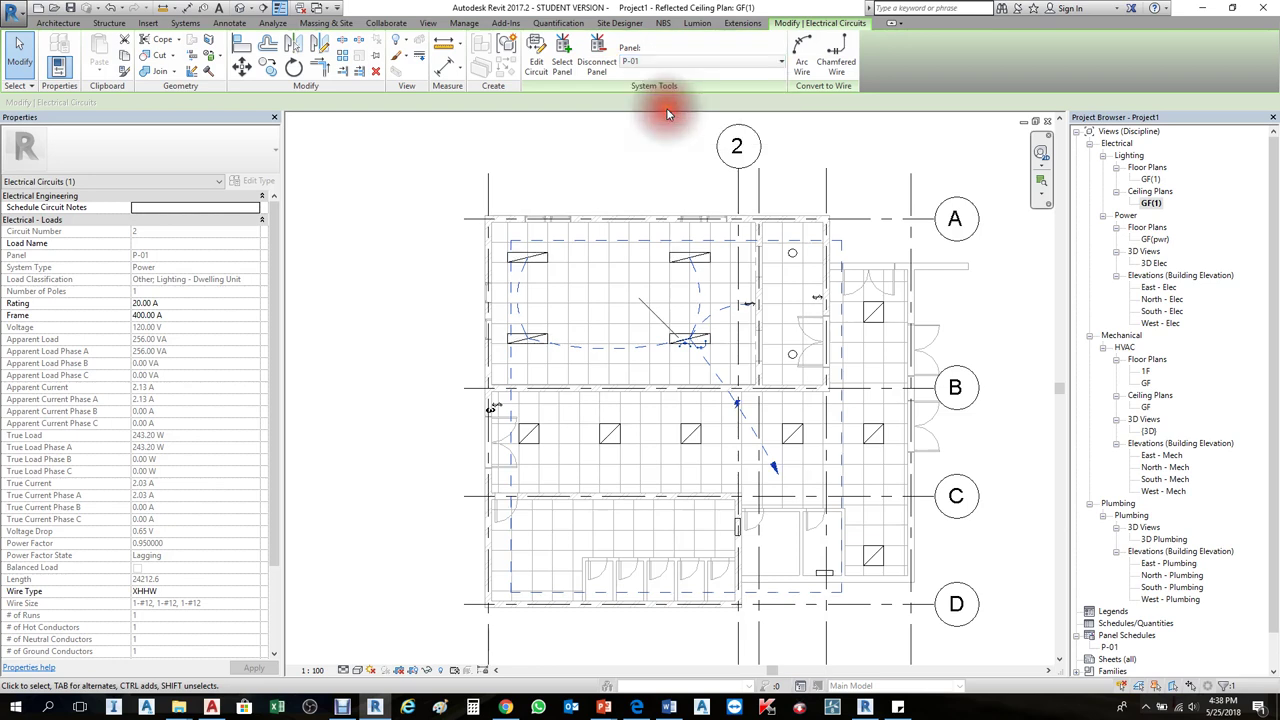
- Convert the large room's lighting circuit to chamfered wire
scroll(768, 168, up, 1)
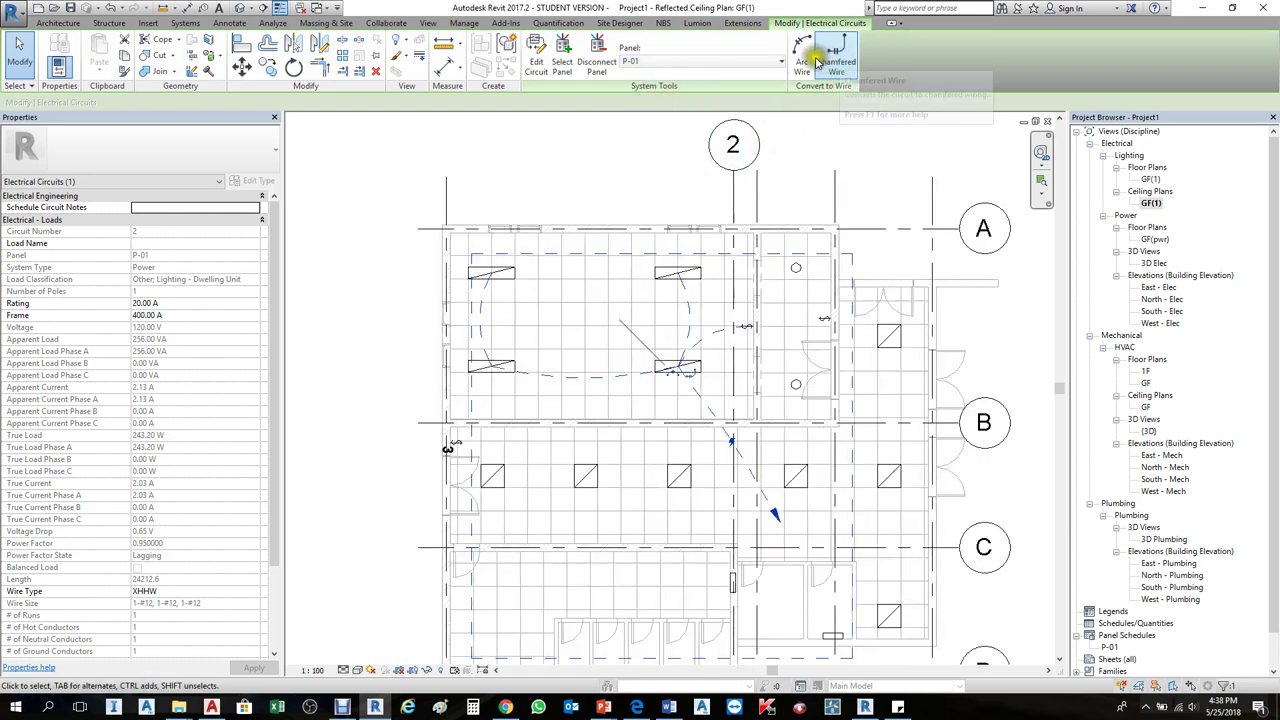
click(840, 55)
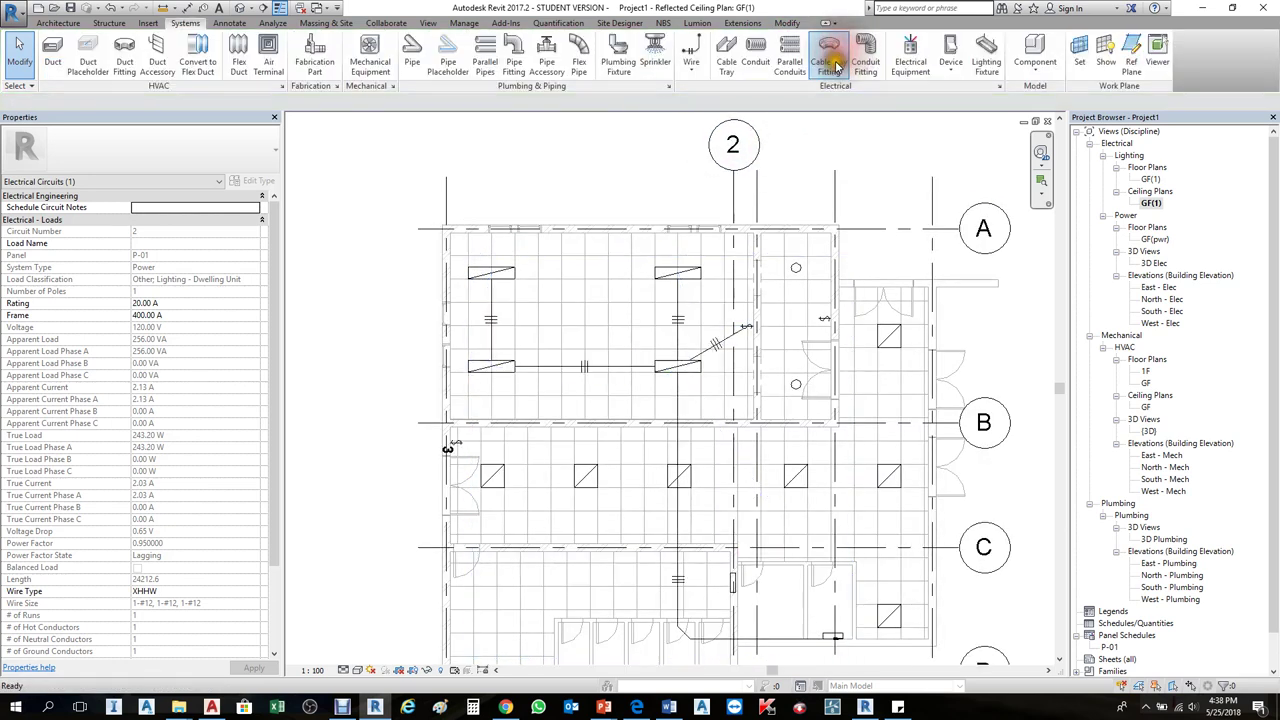
scroll(716, 372, up, 2)
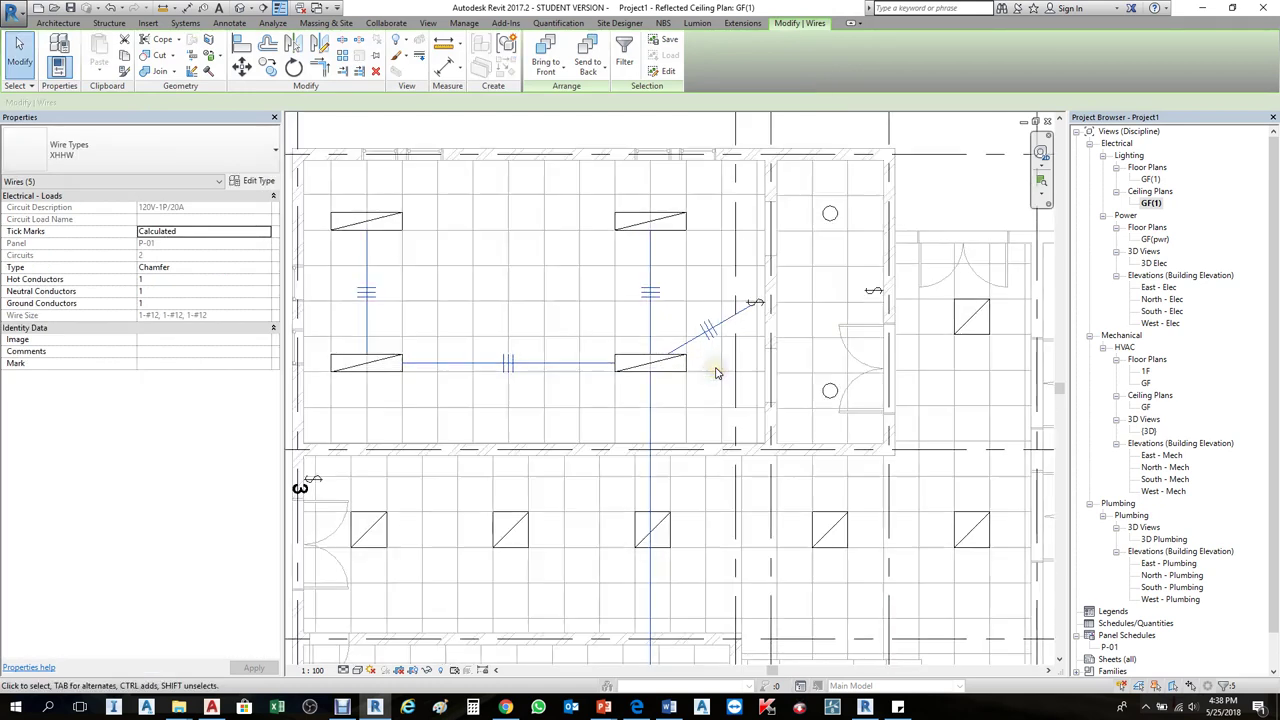
click(760, 352)
- Pull the home run wire's end back from the panel near grids 4 and D to just past grid 3
scroll(834, 314, down, 3)
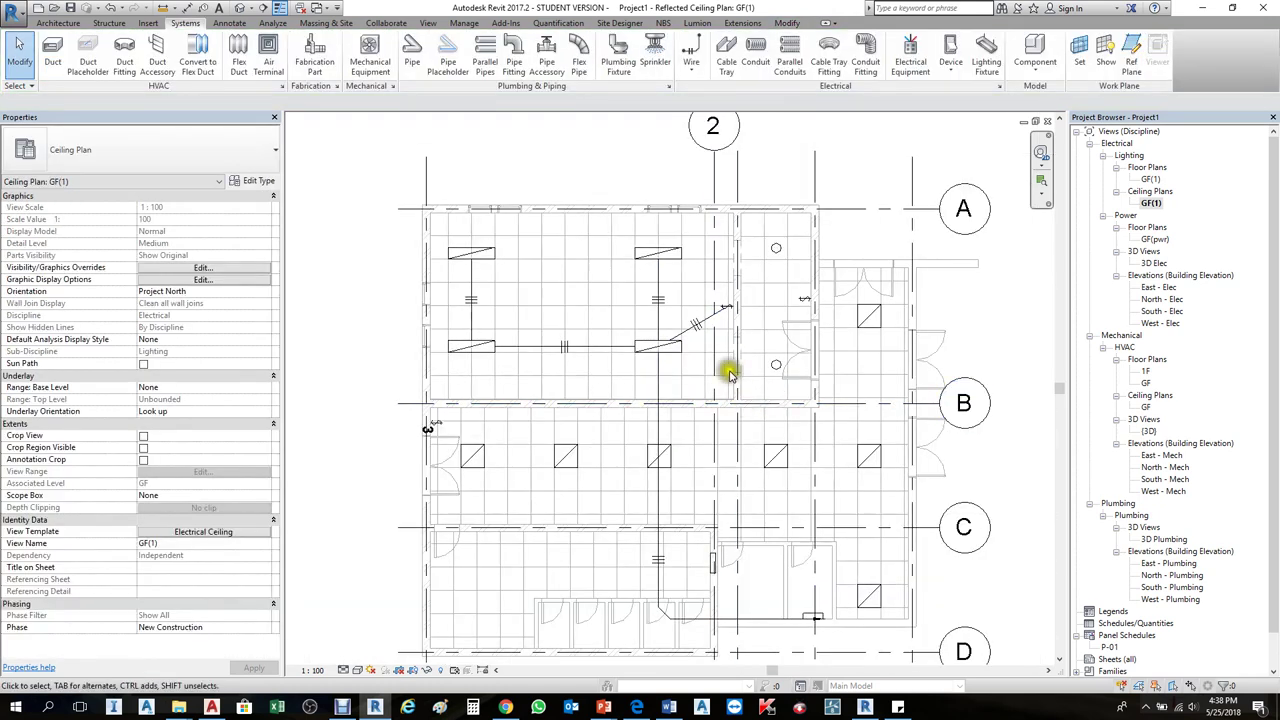
scroll(808, 366, up, 2)
scroll(780, 351, down, 2)
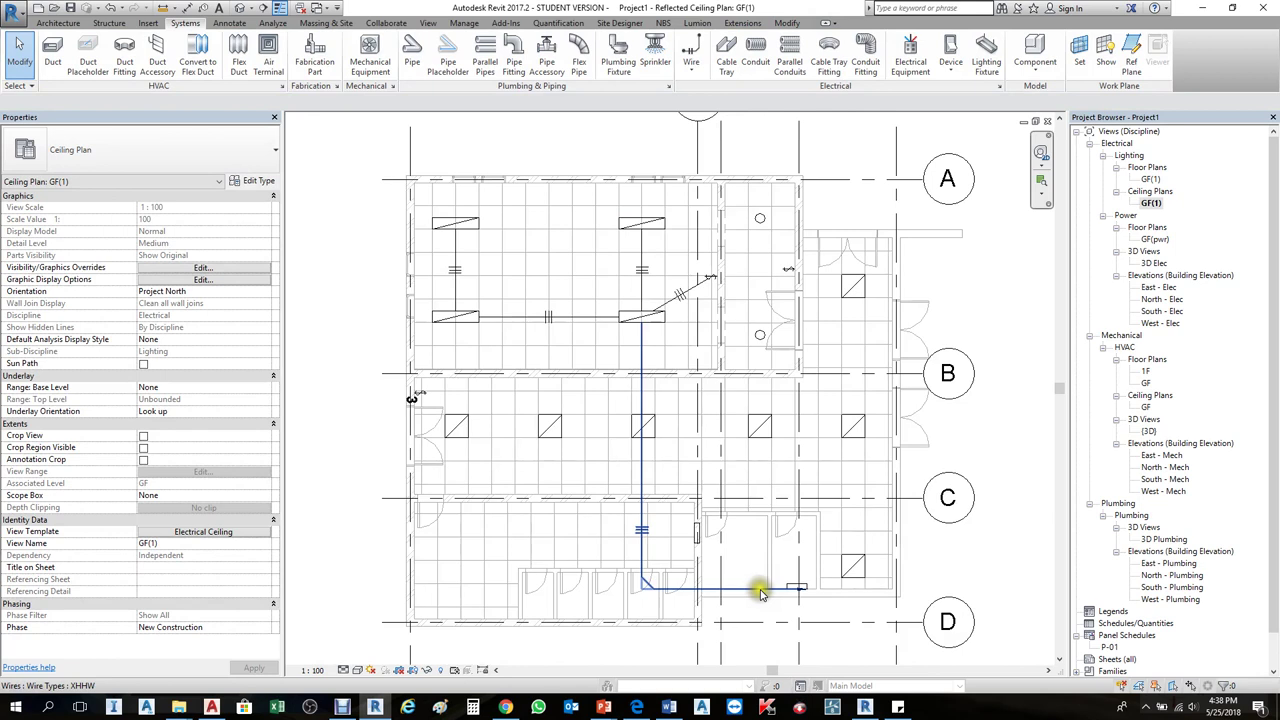
click(760, 595)
scroll(790, 592, up, 3)
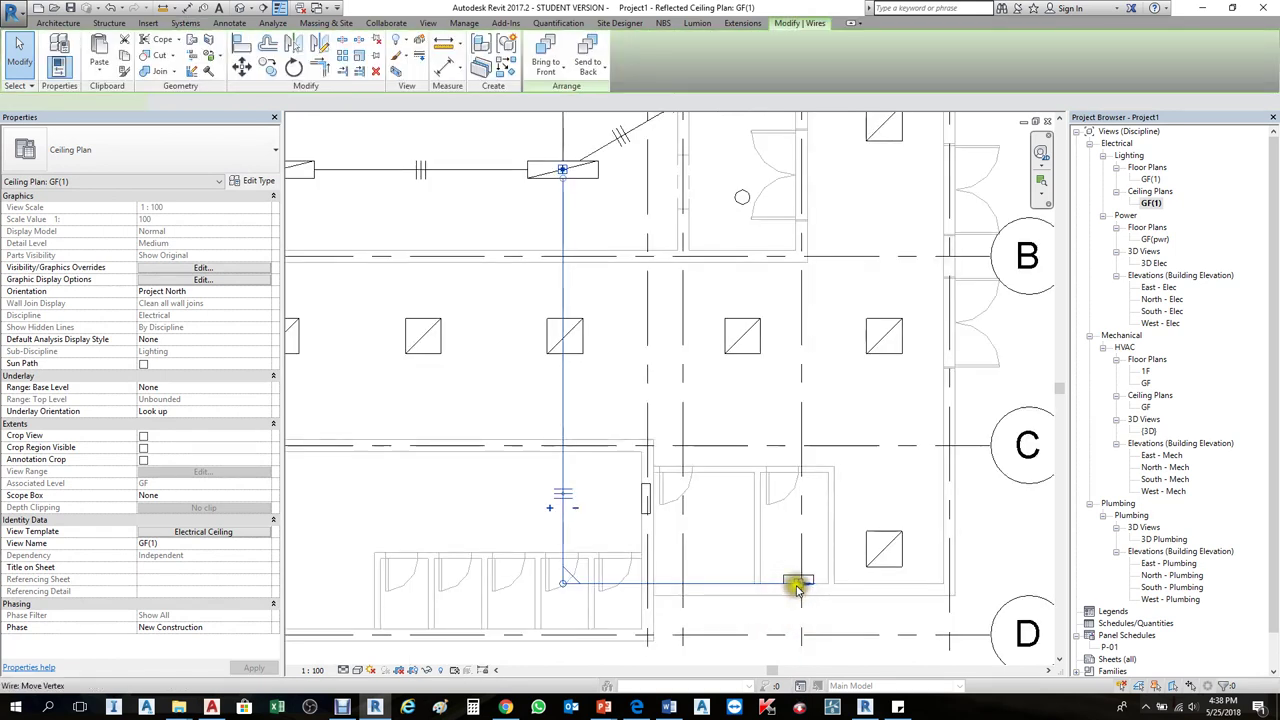
click(735, 580)
scroll(734, 580, down, 2)
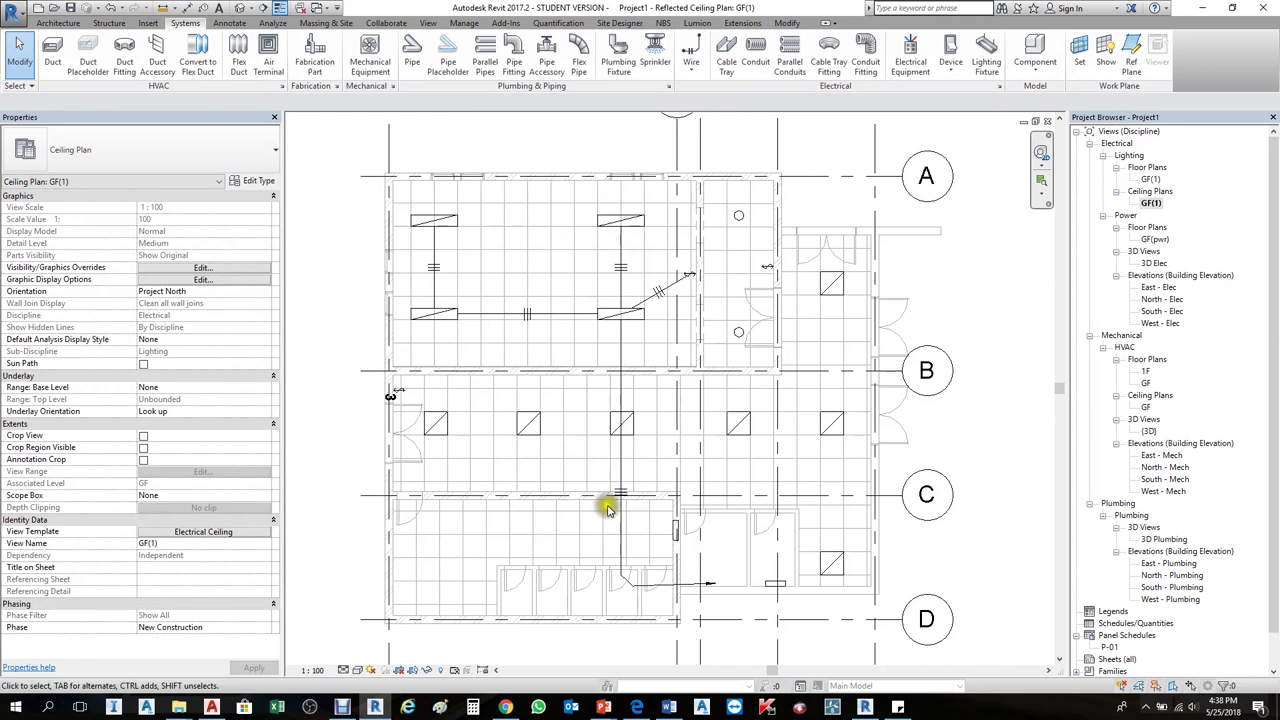
- Shorten the large room's home run wire so that it bends at grid B and ends just past it near grid 2
scroll(615, 480, up, 3)
scroll(621, 435, down, 4)
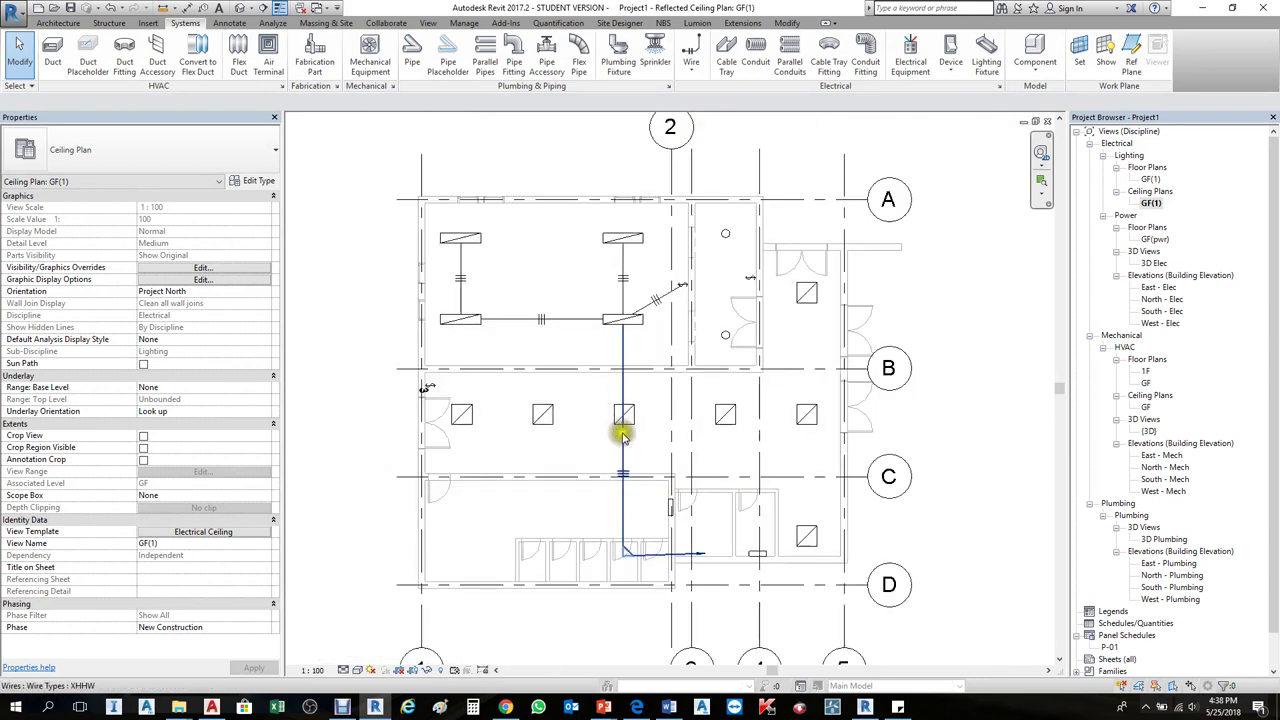
click(621, 435)
drag(623, 551, 623, 365)
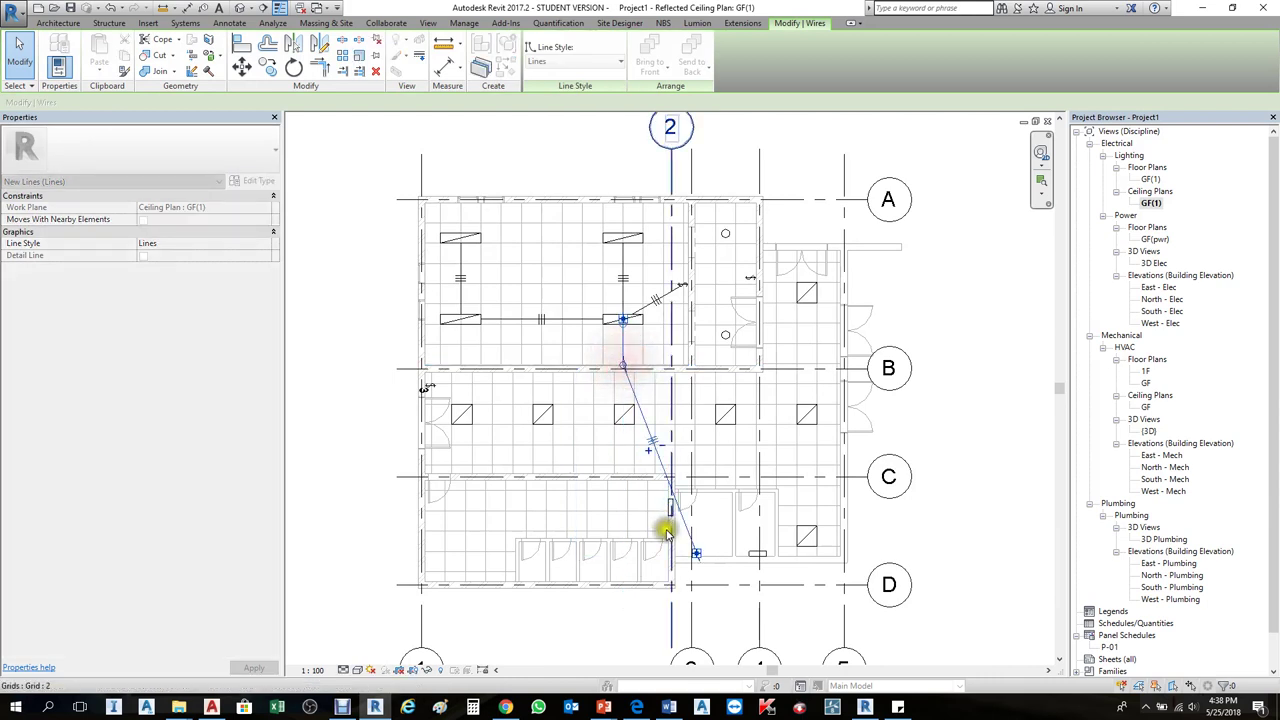
scroll(694, 545, up, 4)
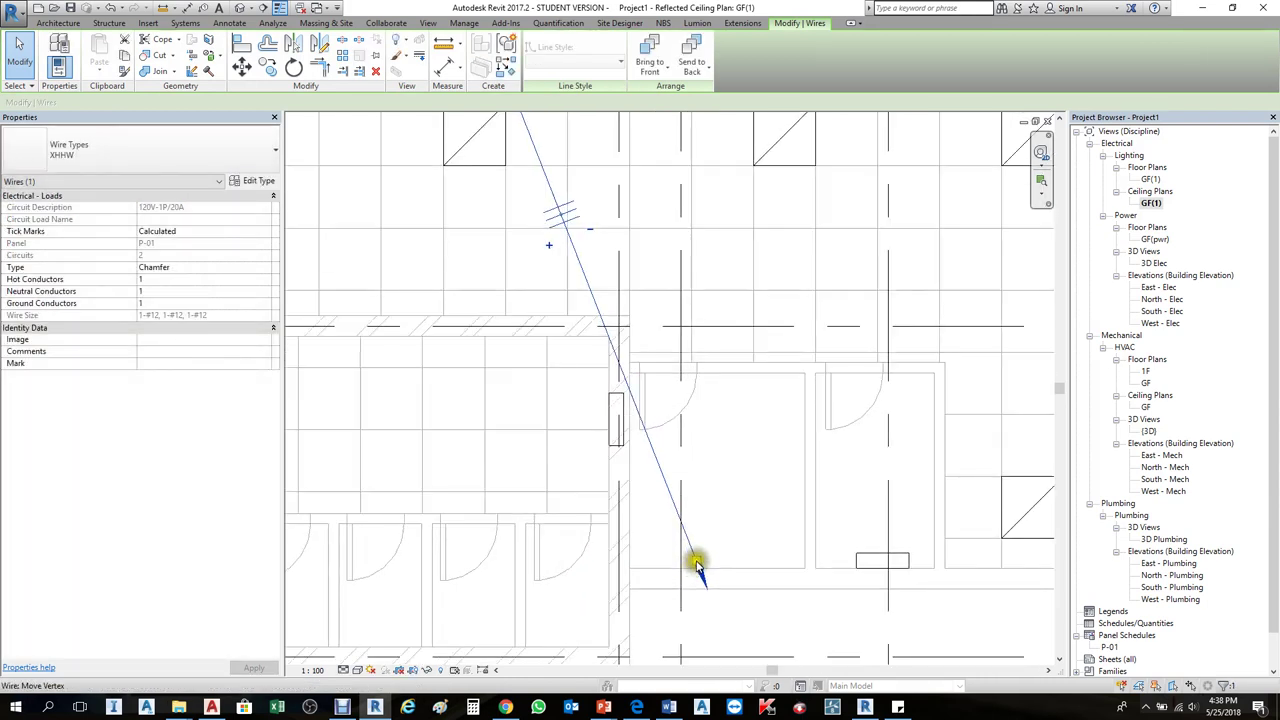
drag(697, 565, 626, 300)
scroll(688, 545, down, 3)
key(Escape)
scroll(765, 395, down, 3)
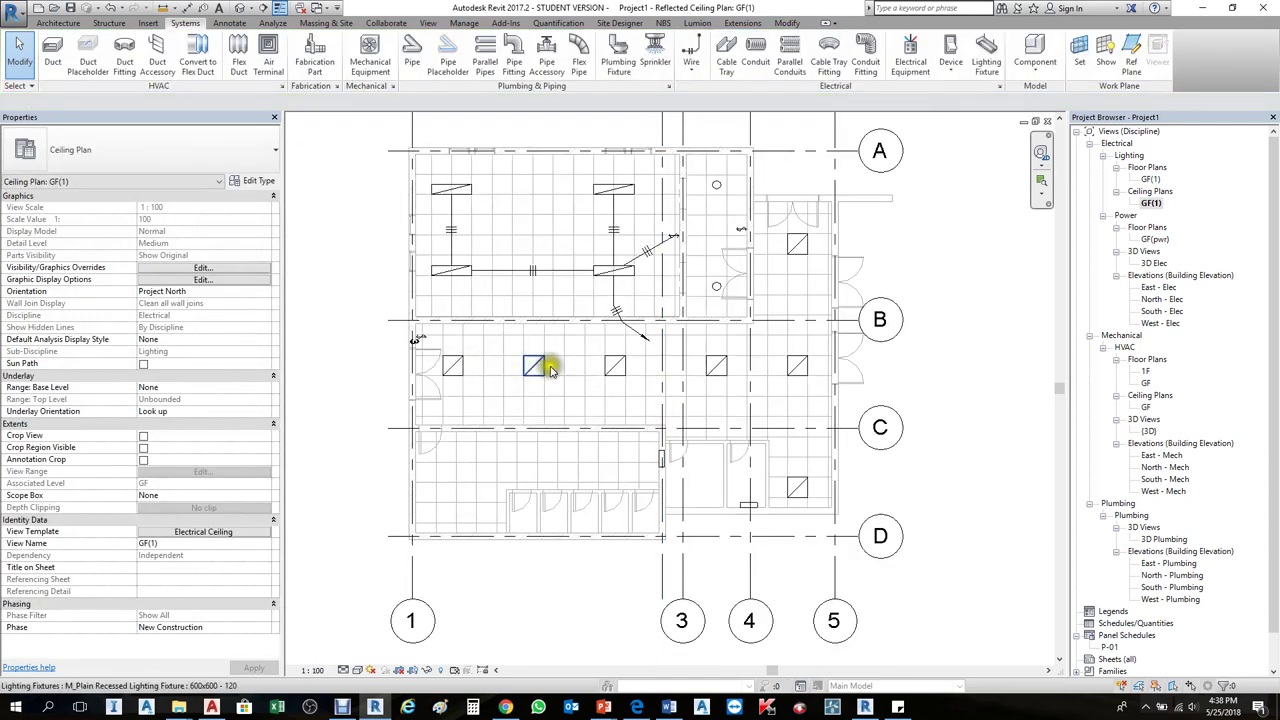
- Delete the diagonal wire between the large room's Single Pole switch and the nearest lower fixture
scroll(623, 237, up, 2)
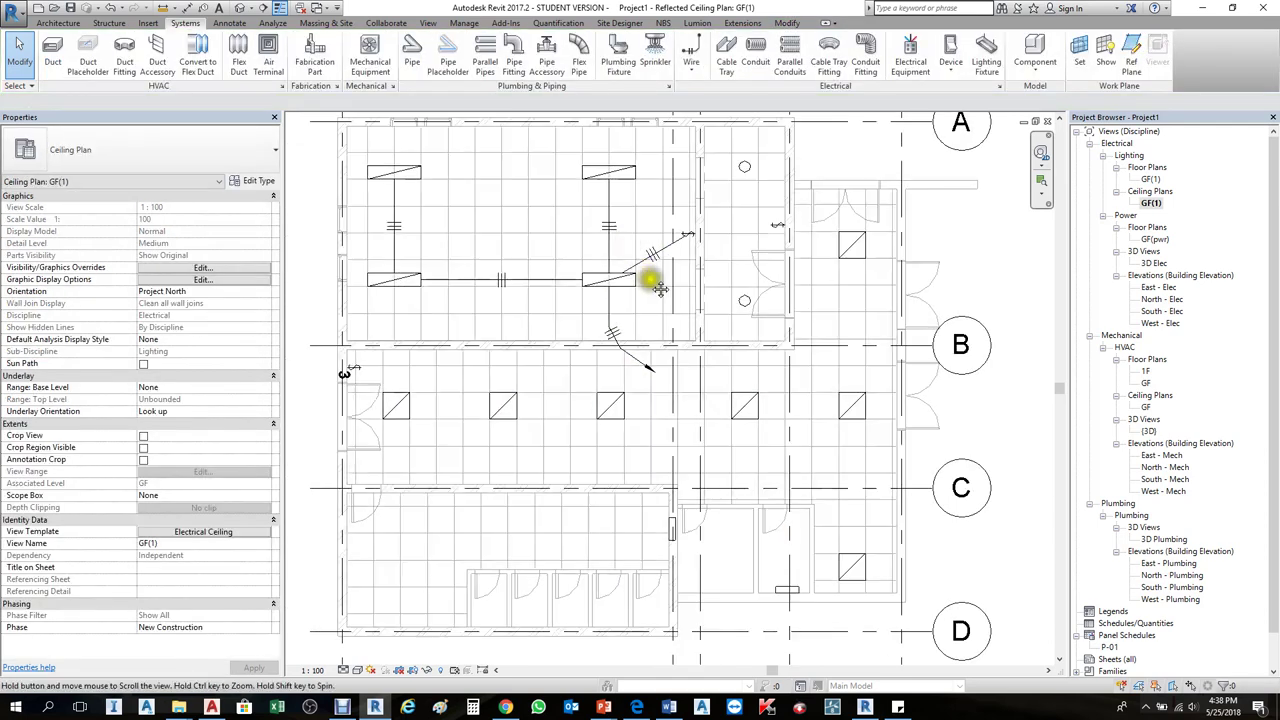
scroll(660, 289, down, 1)
scroll(745, 300, up, 2)
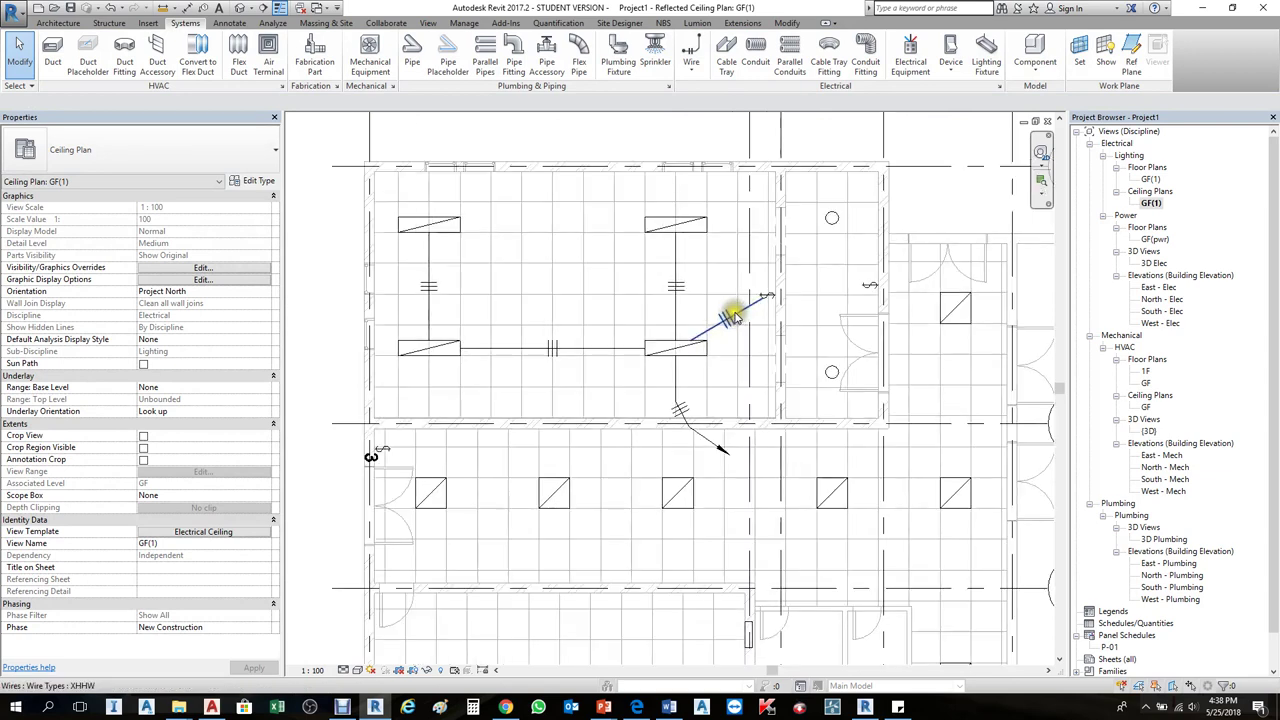
click(735, 316)
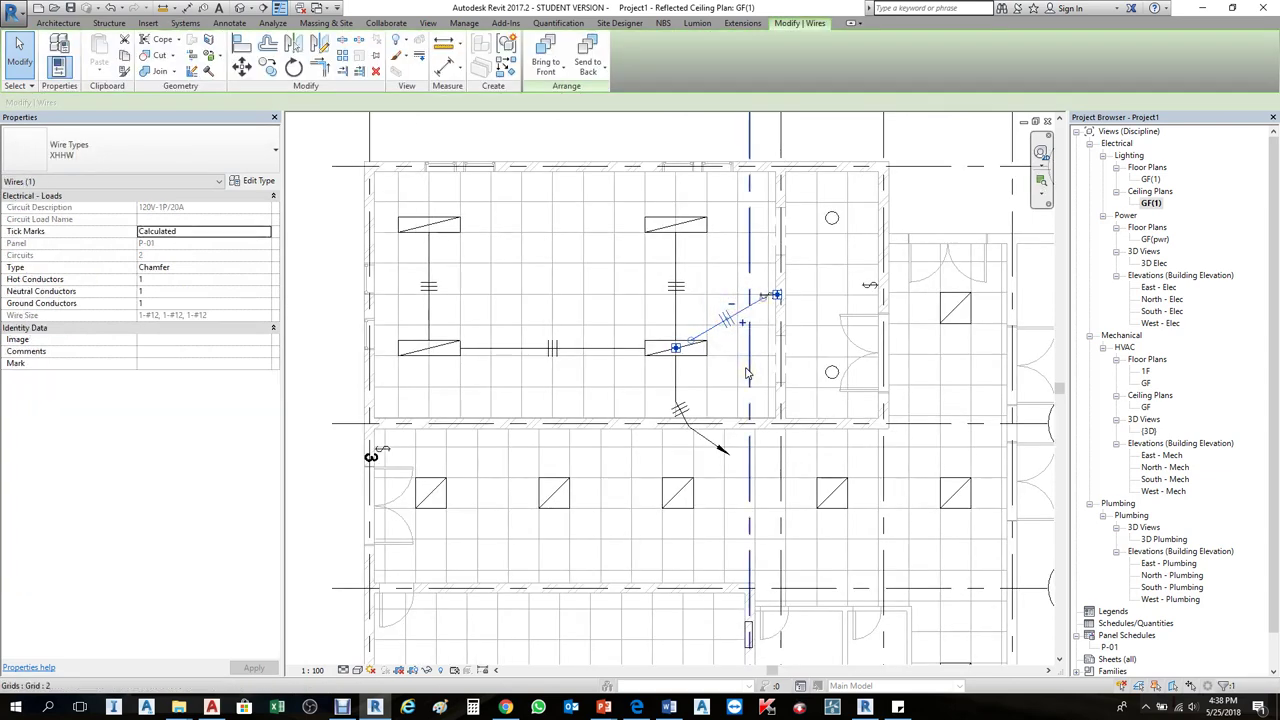
key(Delete)
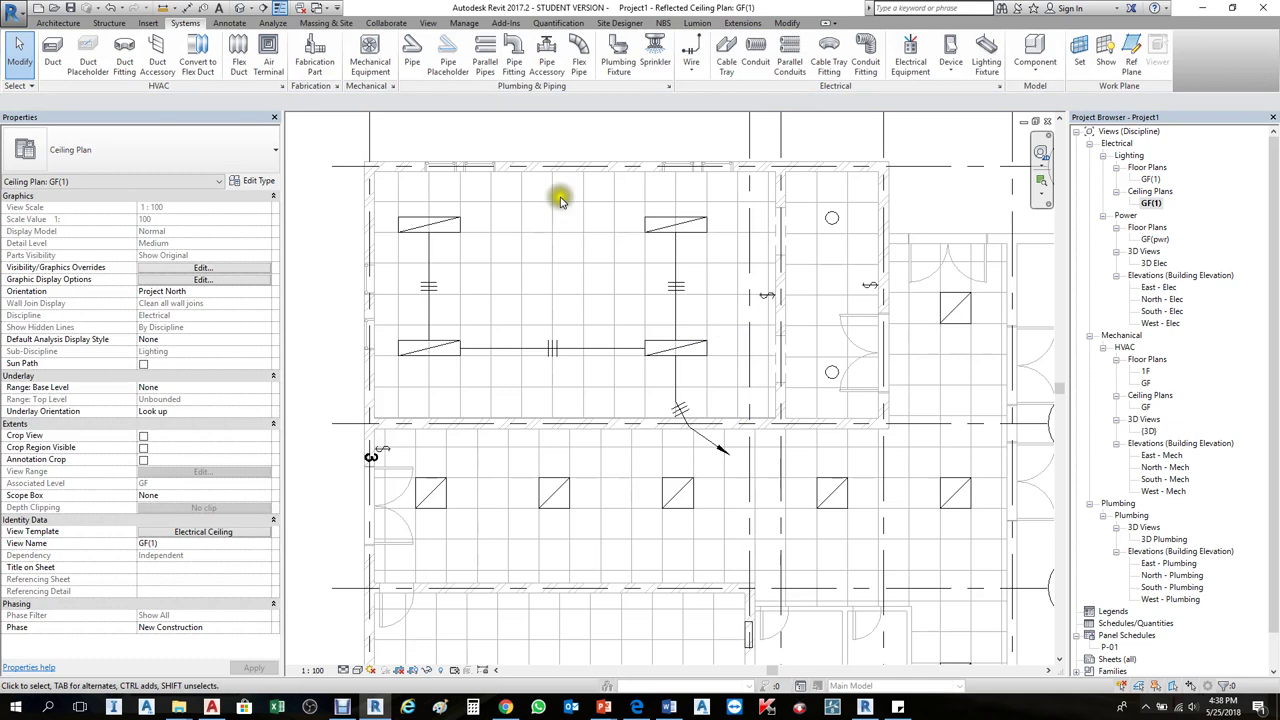
click(698, 50)
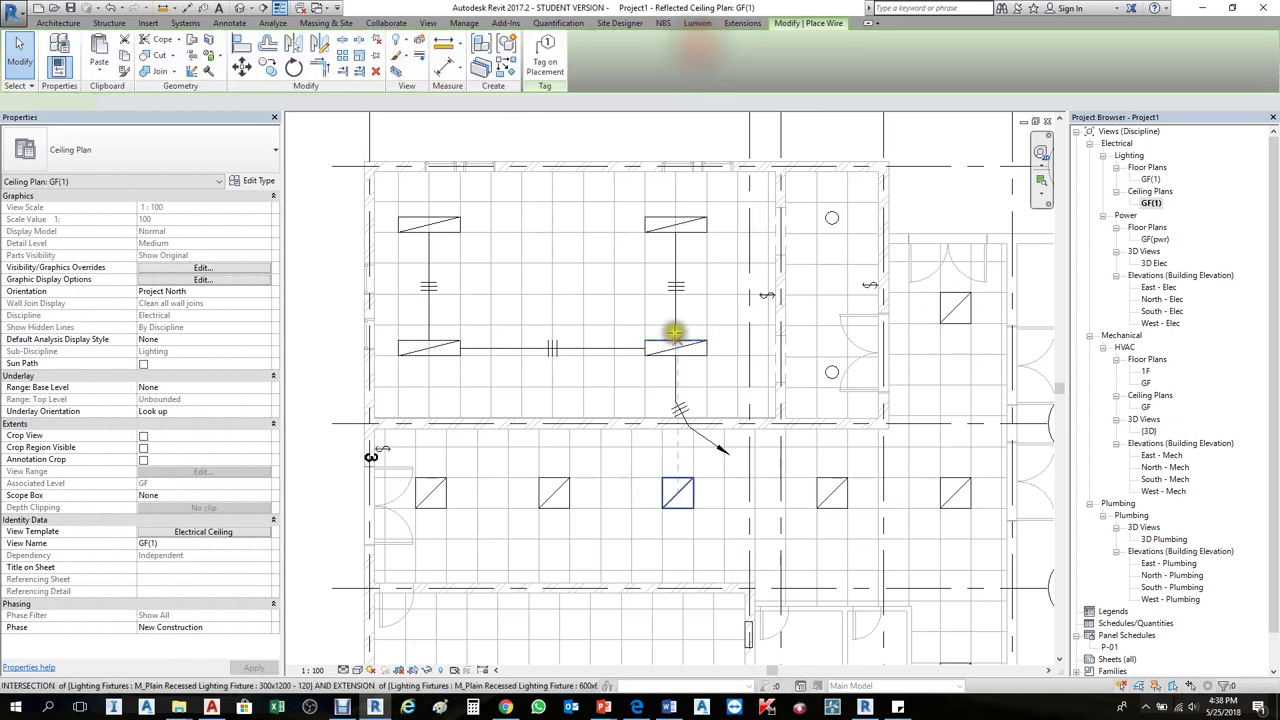
click(676, 347)
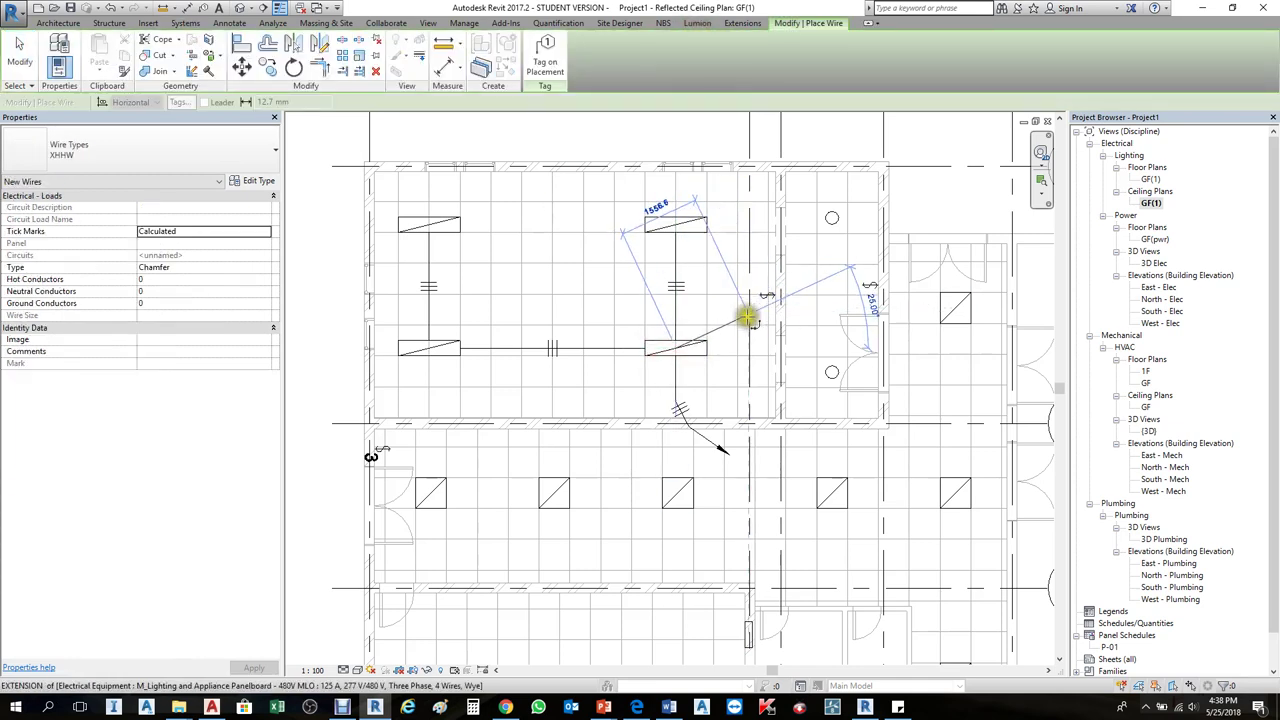
key(Escape)
key(Escape)
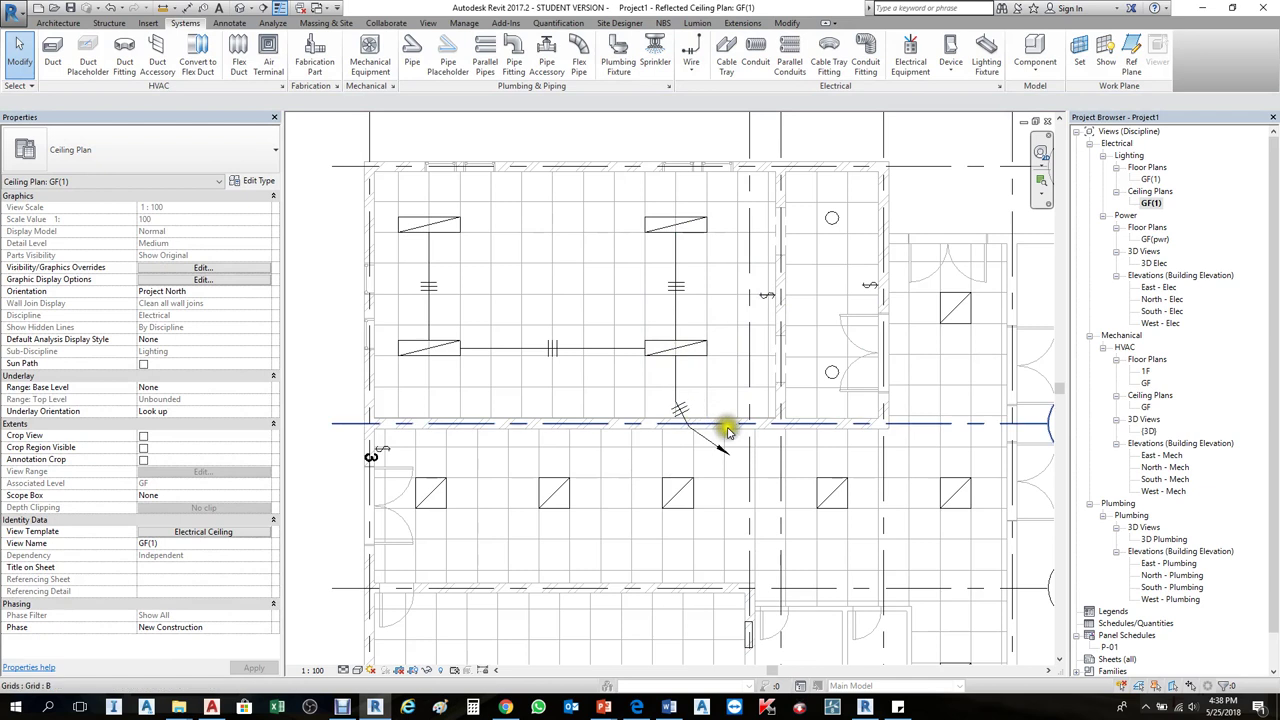
- Delete the large room's home run wire and the horizontal wire linking its two lower 300x1200 fixtures
click(677, 379)
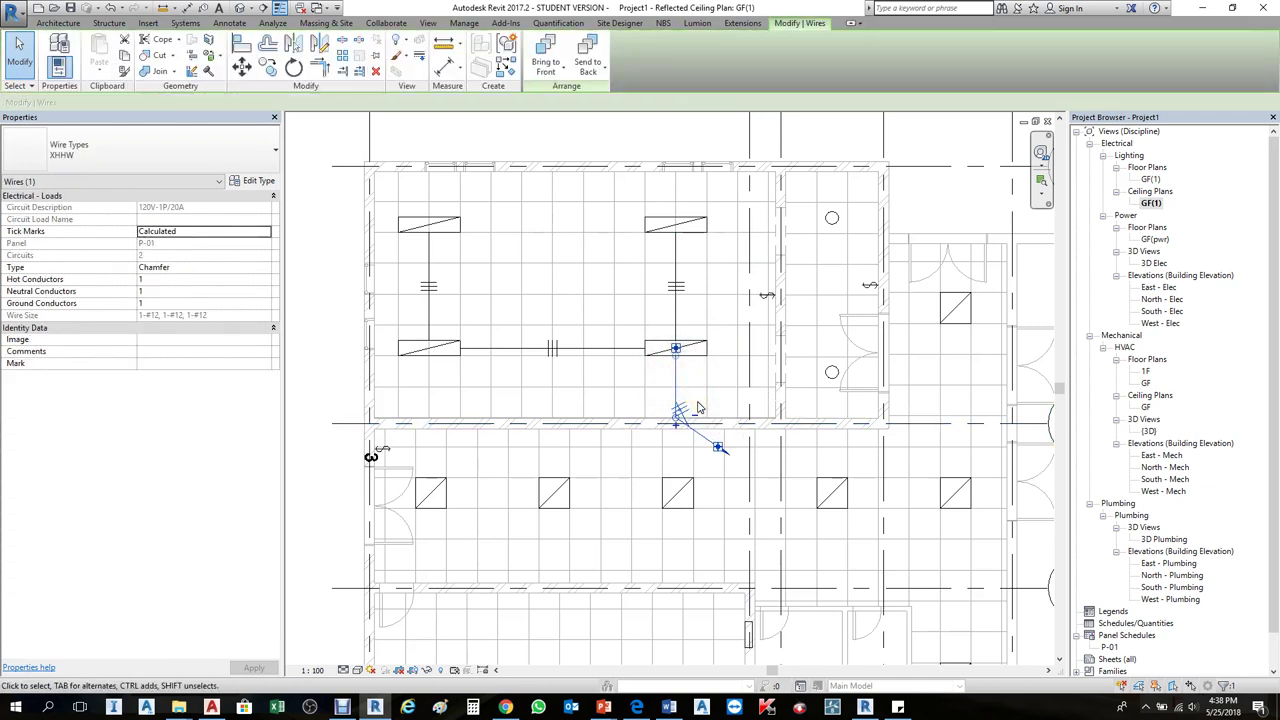
key(Escape)
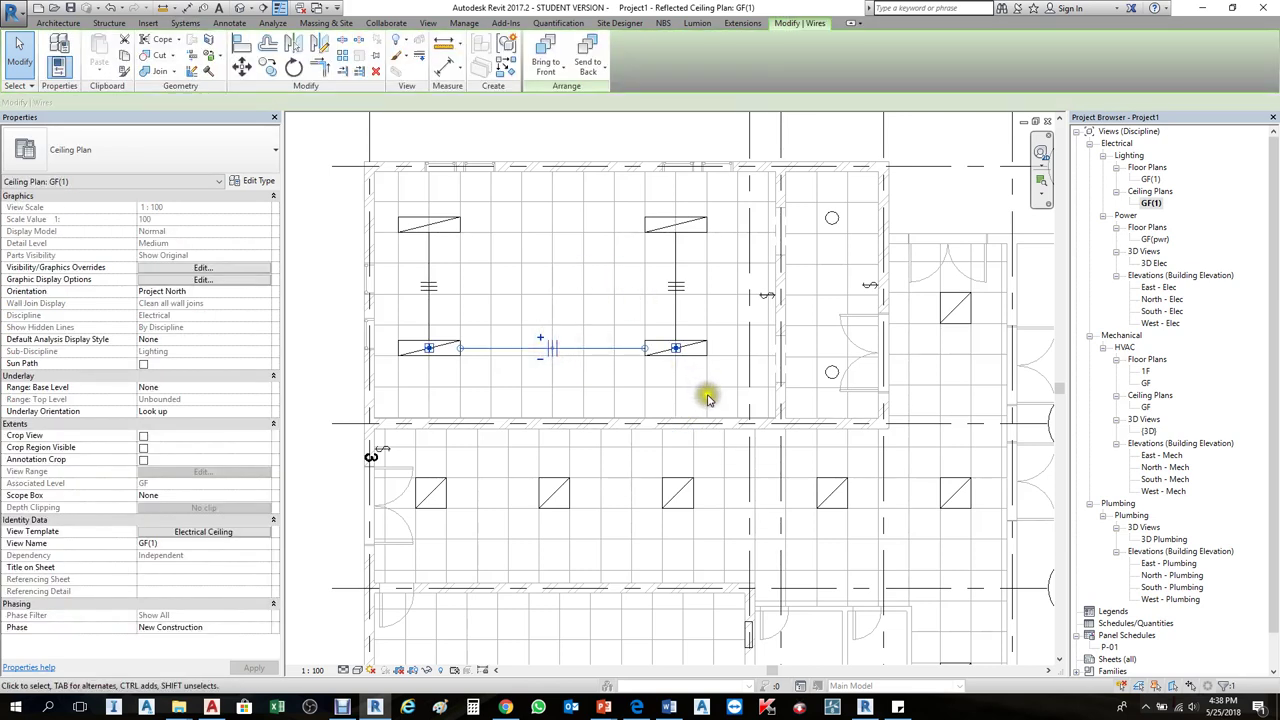
key(Delete)
- Draw a chamfered wire between the large room's two upper 300x1200 fixtures
click(711, 64)
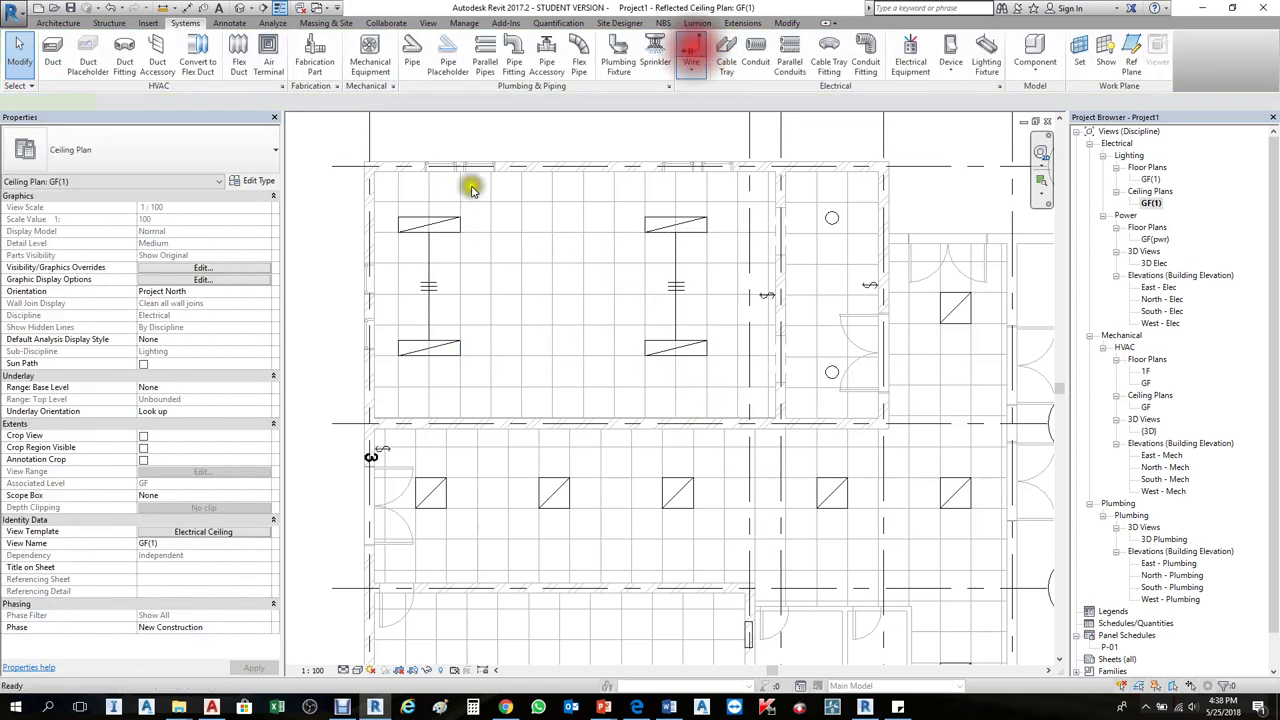
click(468, 228)
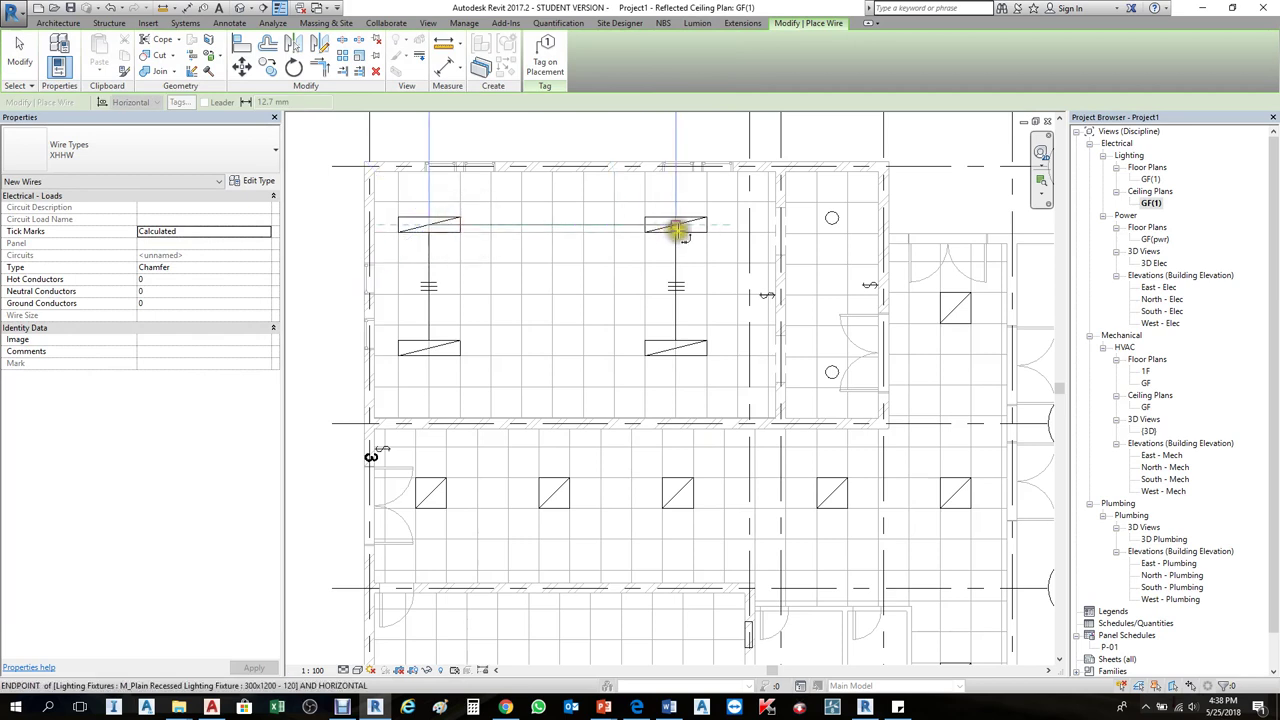
click(679, 229)
key(Escape)
key(Escape)
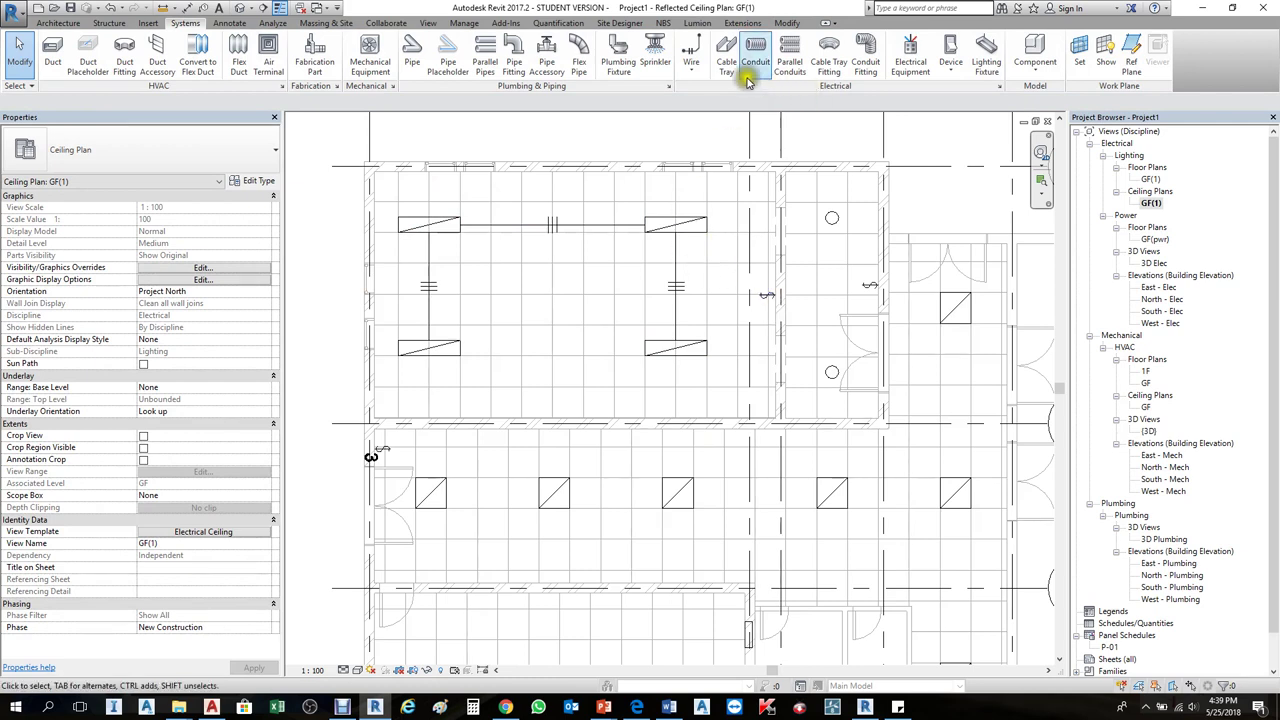
- Draw a chamfered wire from the upper fixture near grid 2 to the large room's Single Pole switch, bending above the switch
click(693, 55)
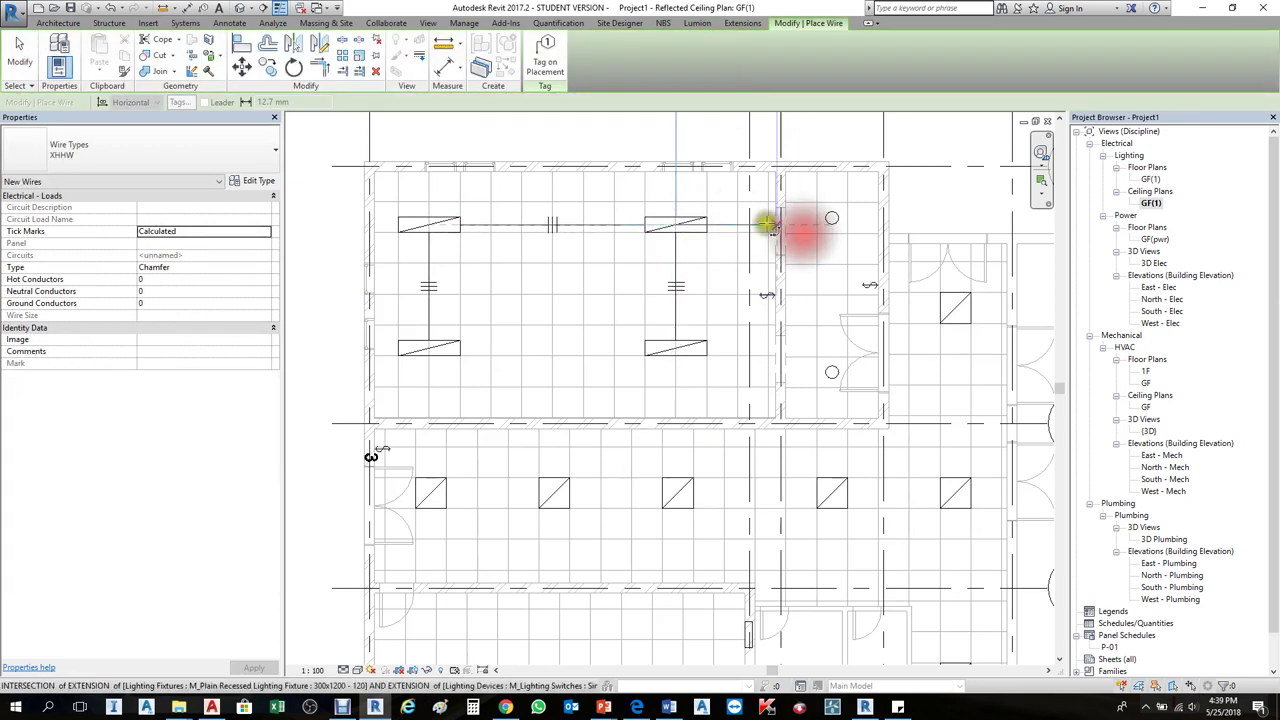
scroll(766, 228, up, 3)
scroll(768, 228, up, 2)
click(768, 228)
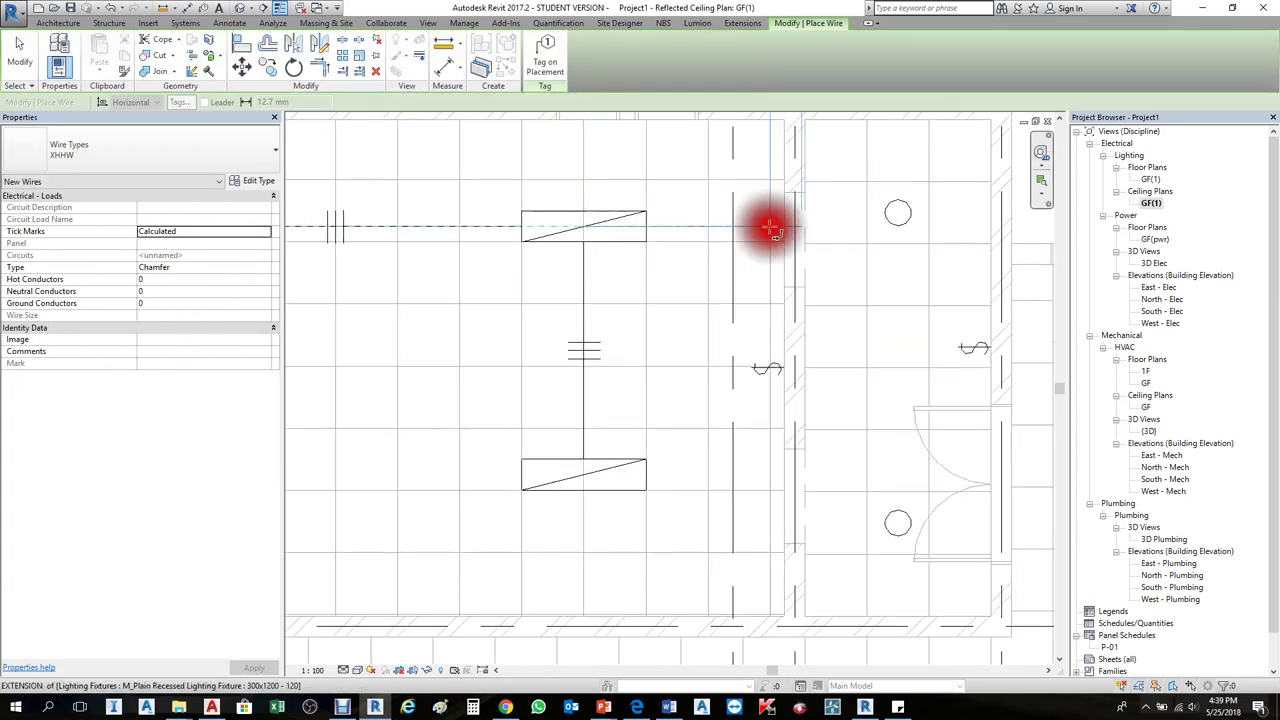
click(774, 352)
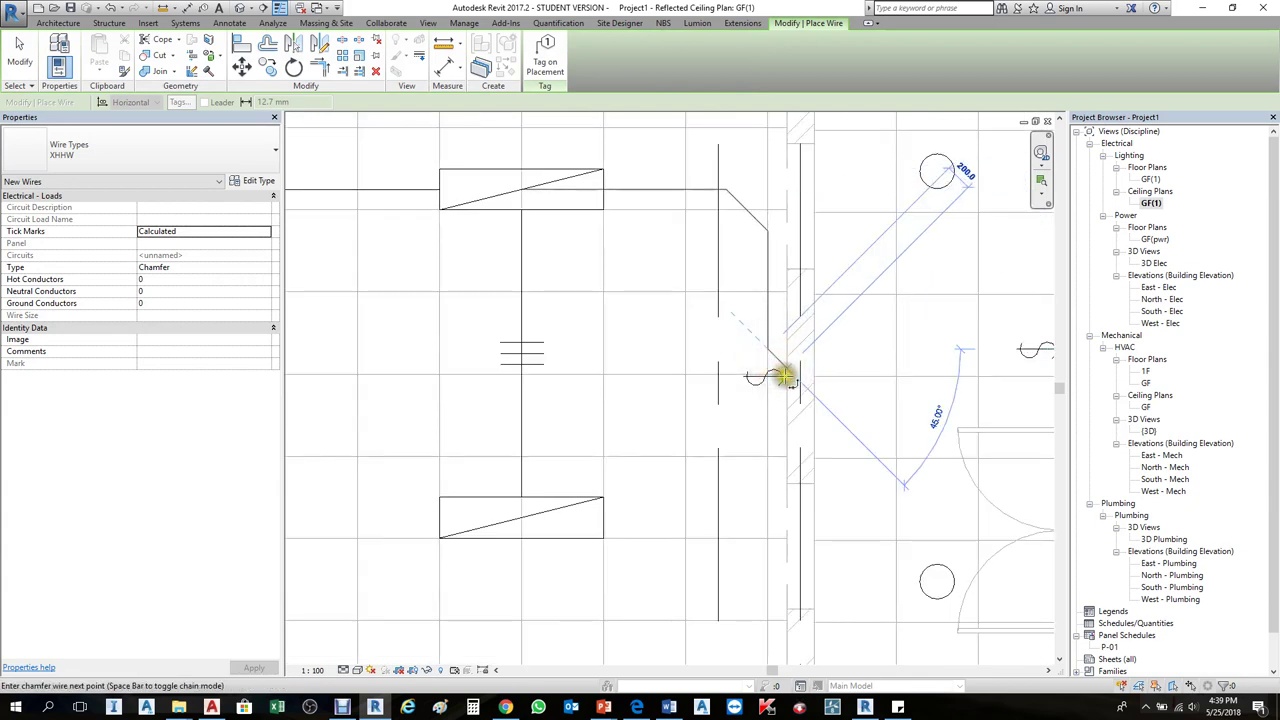
click(786, 379)
scroll(765, 310, down, 4)
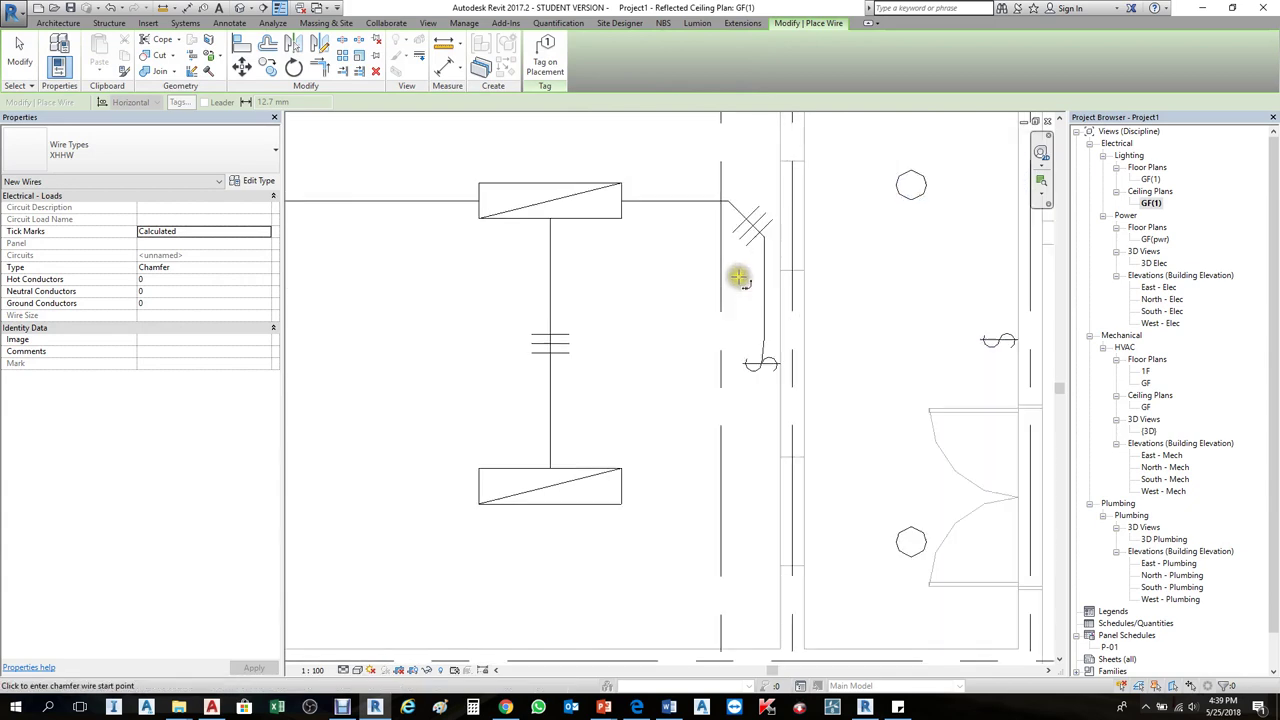
scroll(770, 300, down, 2)
- Draw a home run wire from the large room's Single Pole switch down along the wall, ending short of grid B
scroll(766, 314, up, 6)
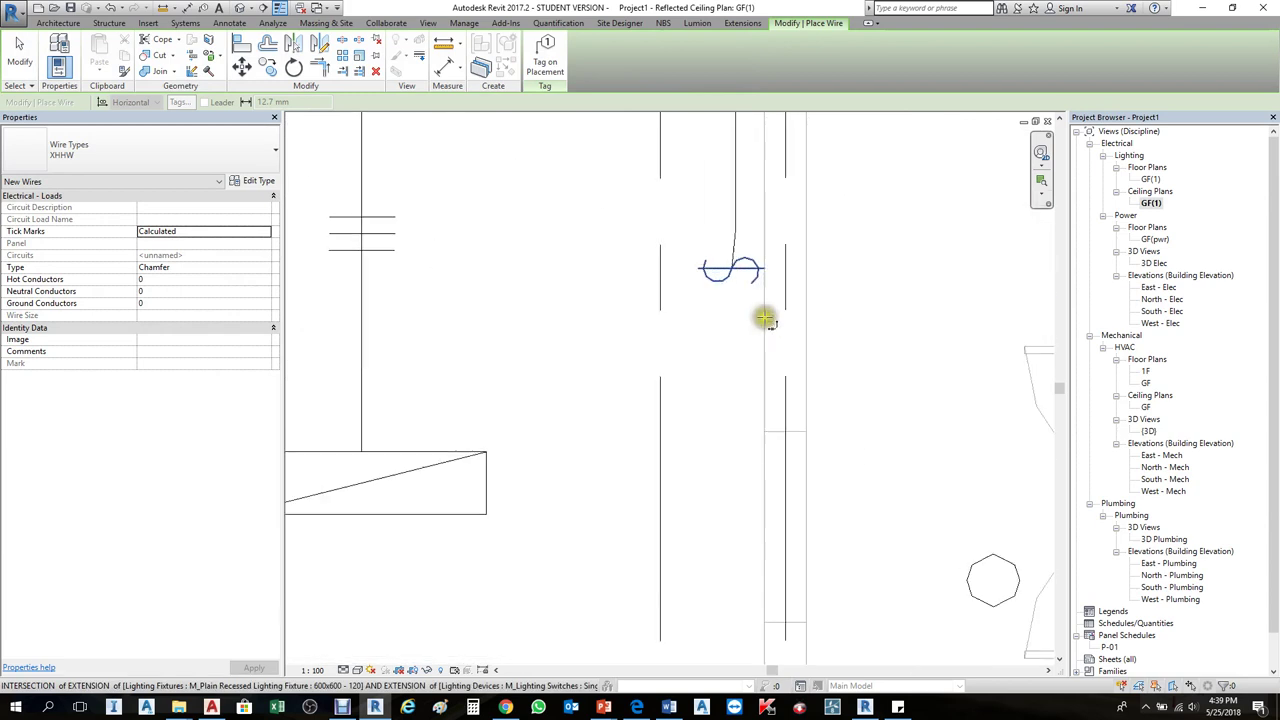
scroll(835, 316, down, 6)
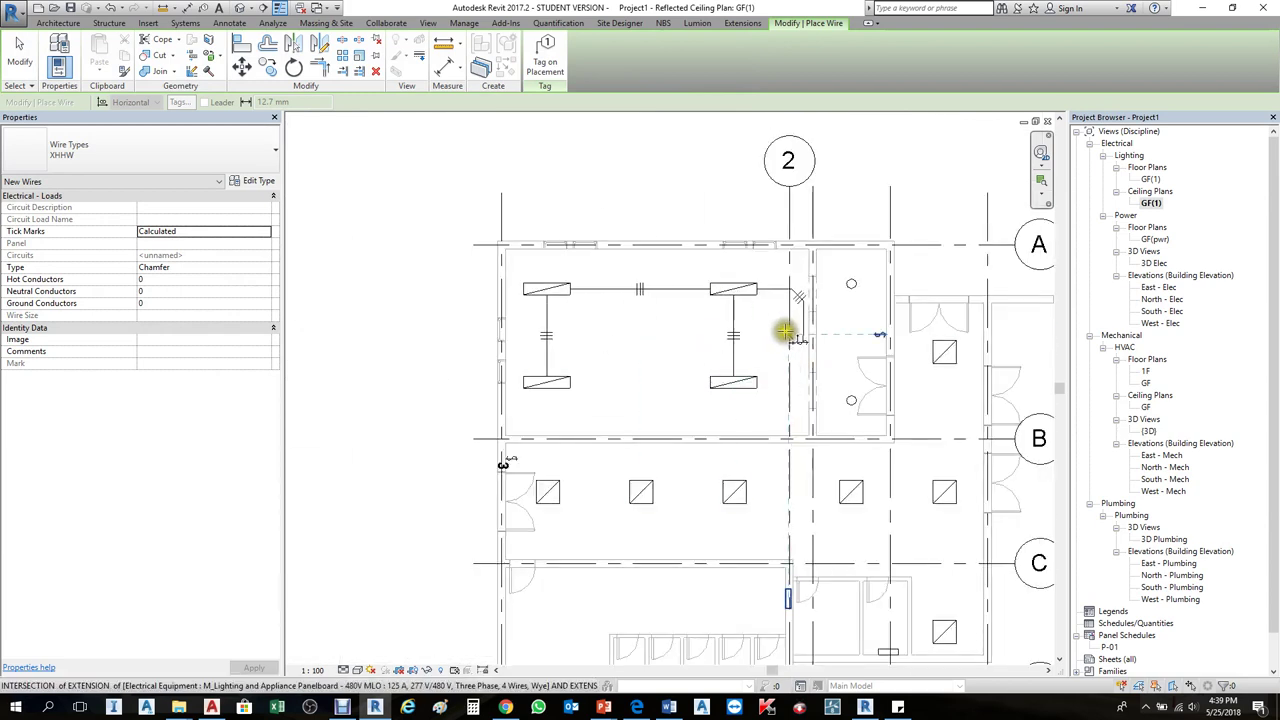
scroll(830, 340, up, 3)
scroll(815, 340, up, 5)
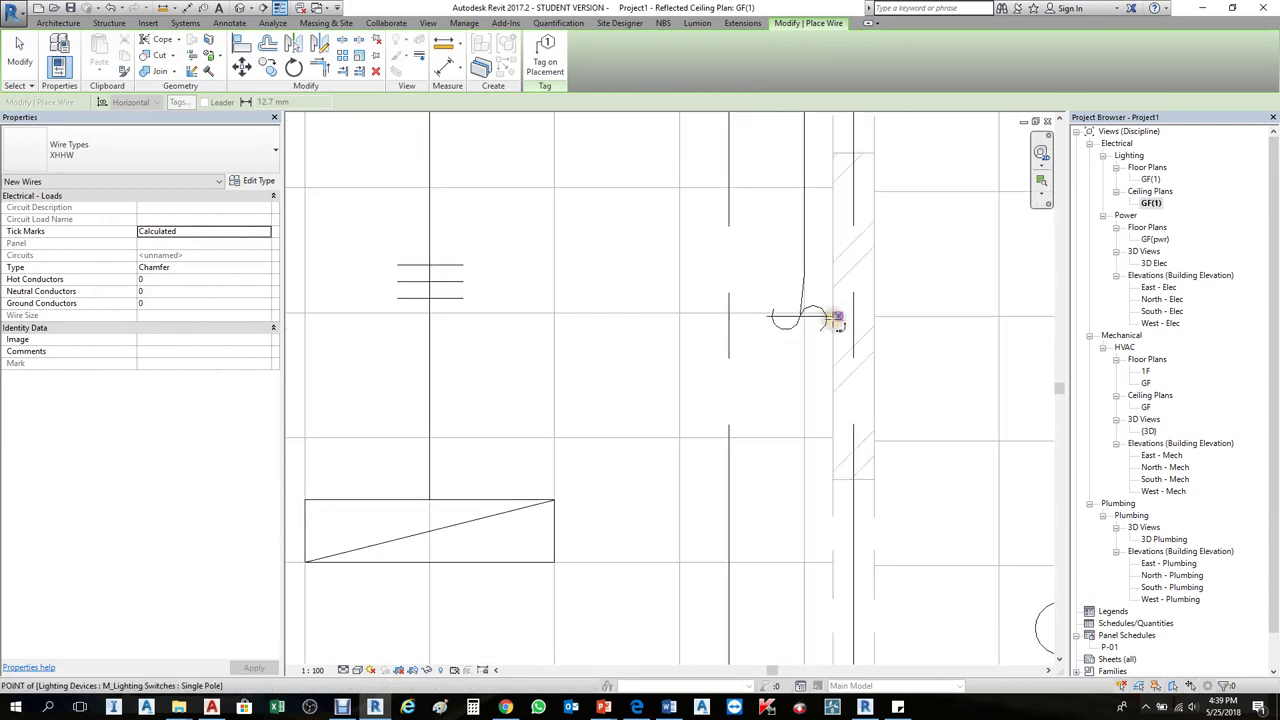
click(838, 318)
scroll(808, 320, down, 4)
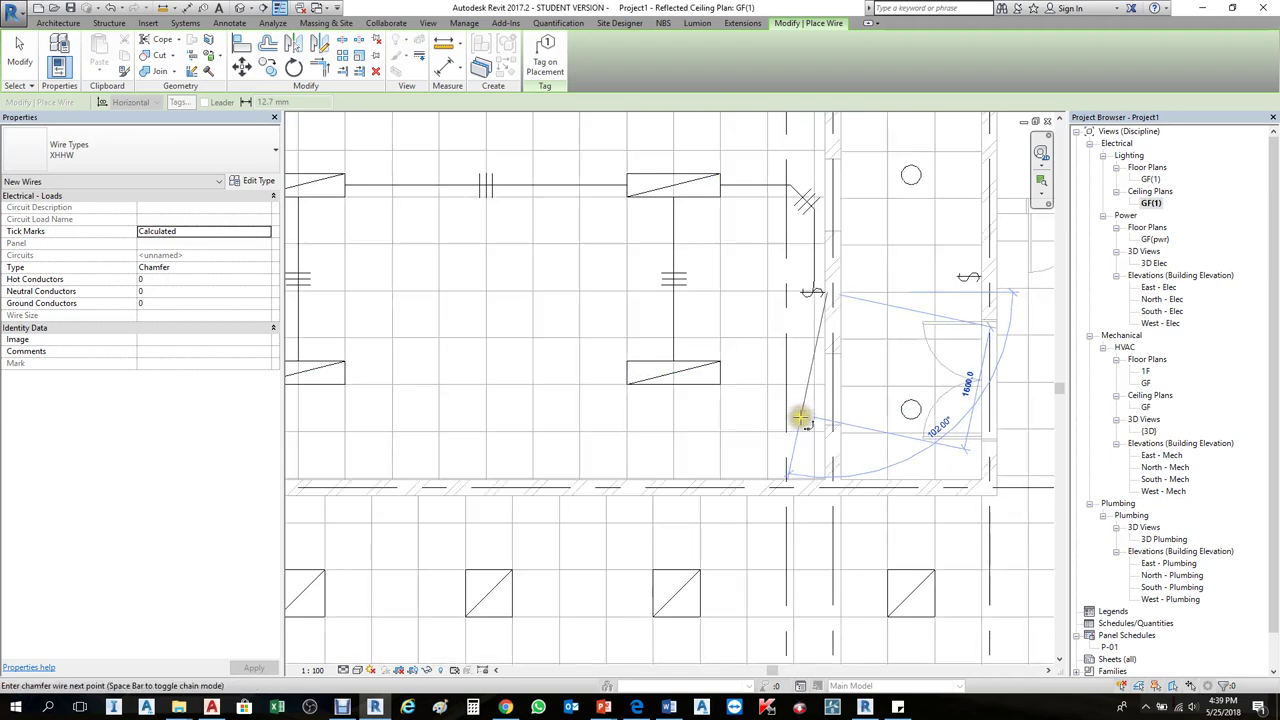
click(812, 416)
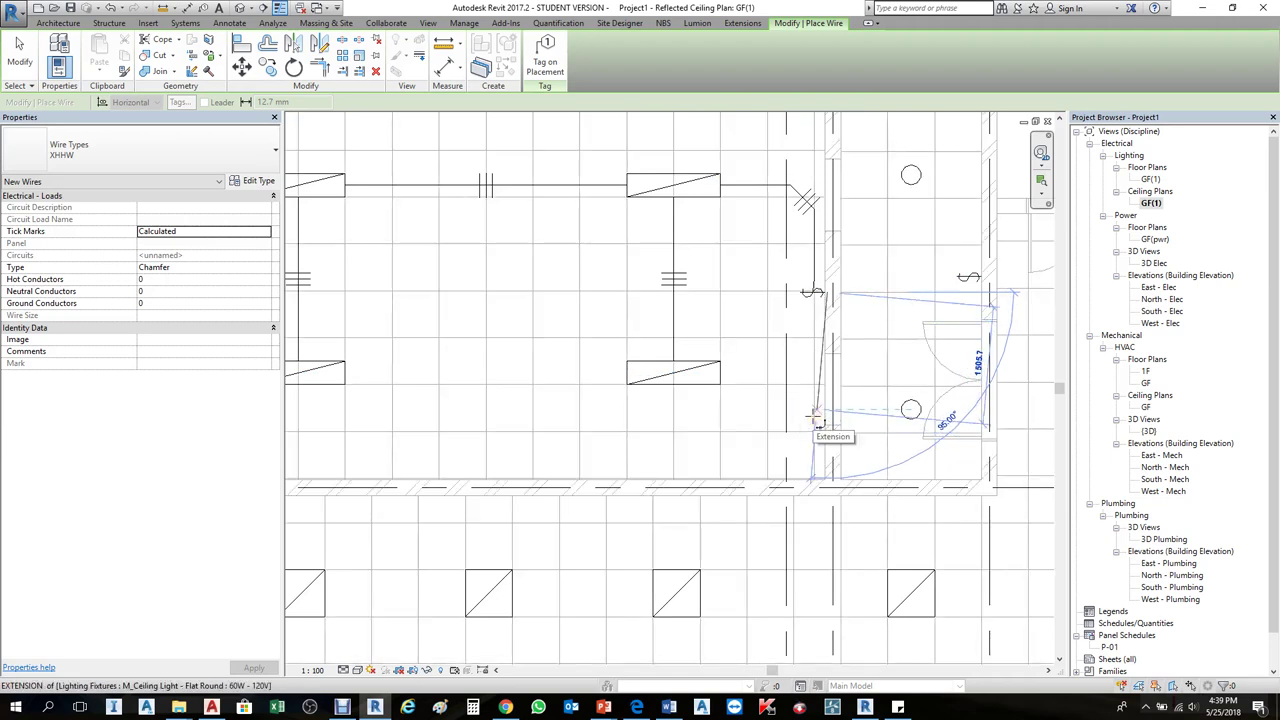
scroll(815, 418, up, 1)
click(831, 451)
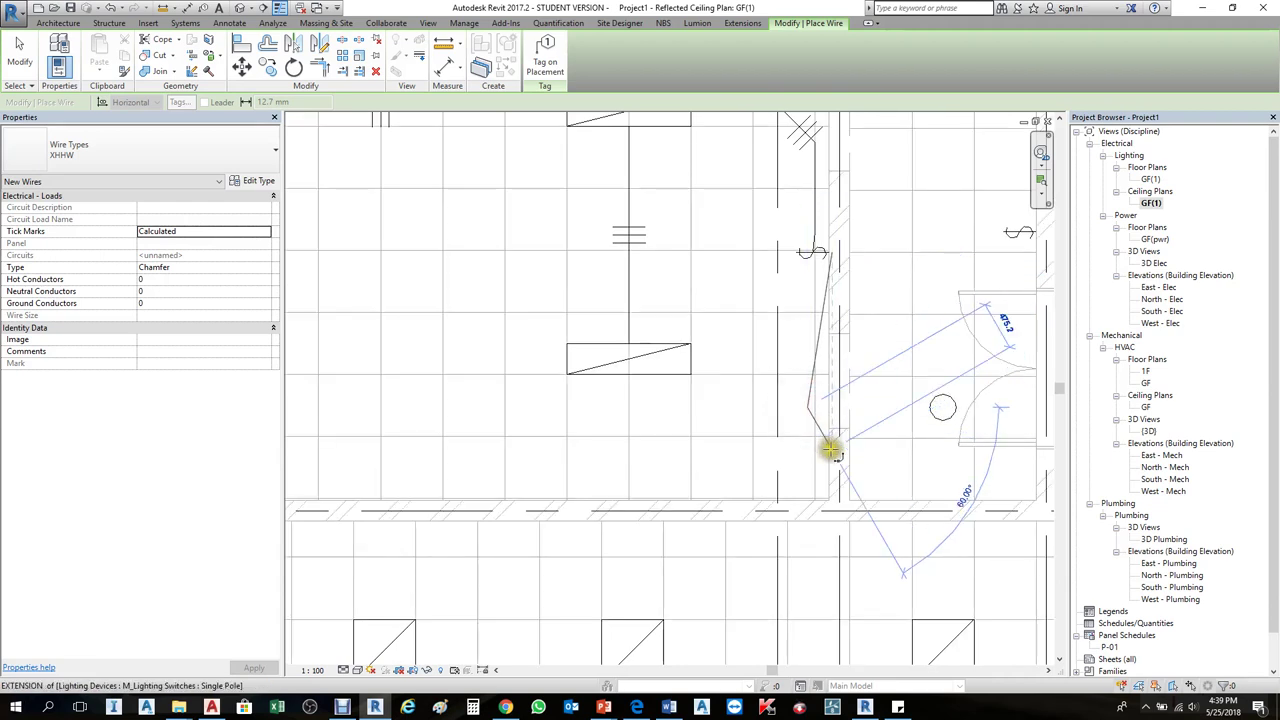
click(826, 423)
key(Escape)
key(Escape)
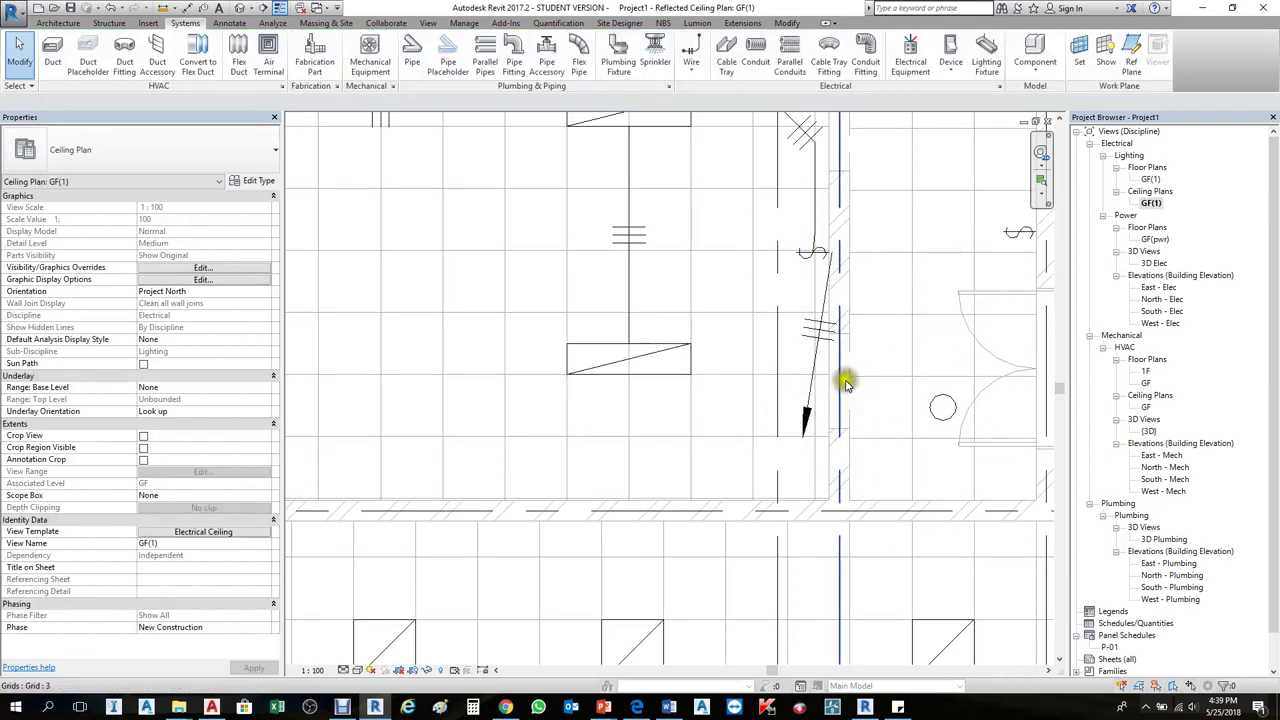
scroll(838, 378, down, 2)
scroll(836, 380, down, 2)
click(829, 388)
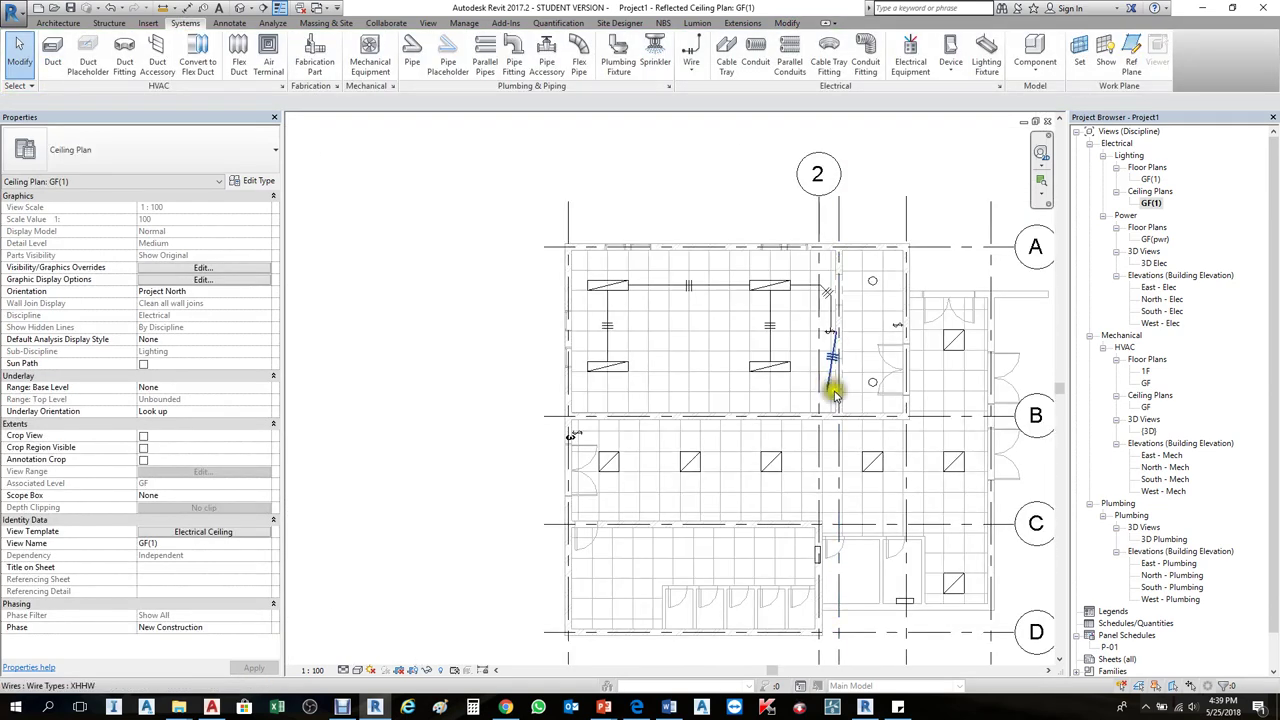
key(Escape)
- Review the type properties of the XHHW wire joining the two fixtures nearest grid 1
scroll(877, 366, up, 3)
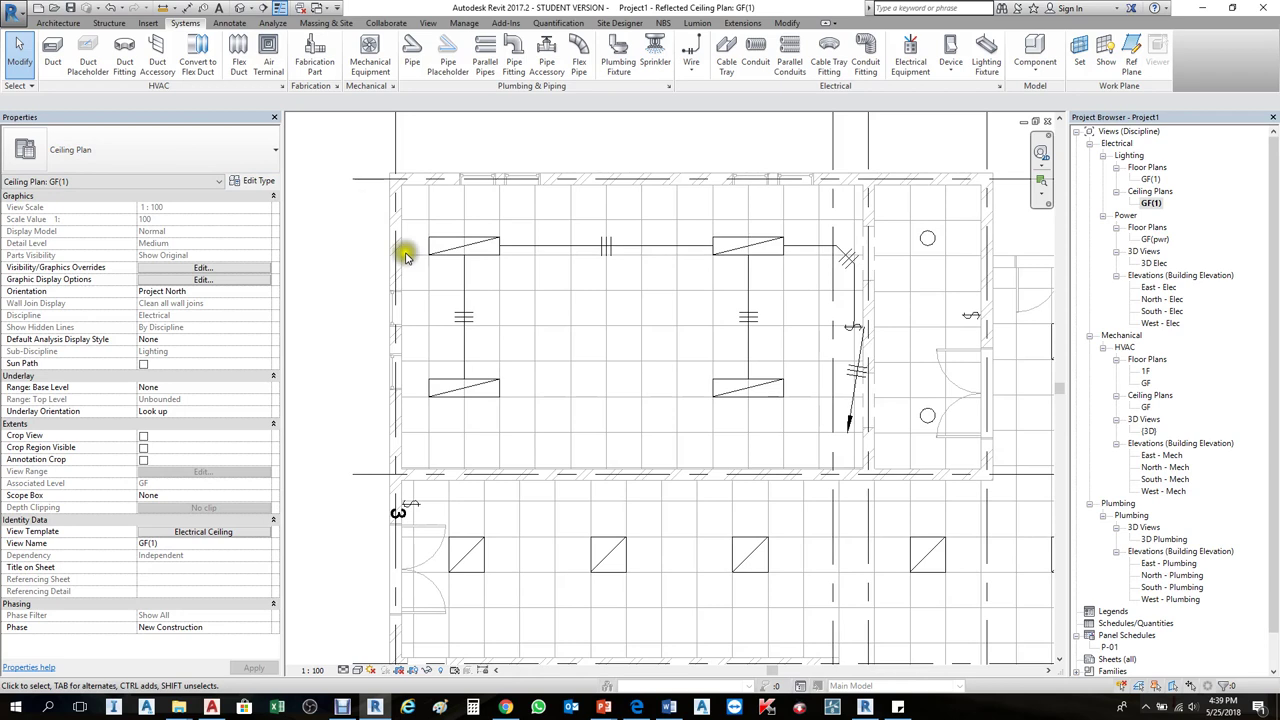
click(460, 305)
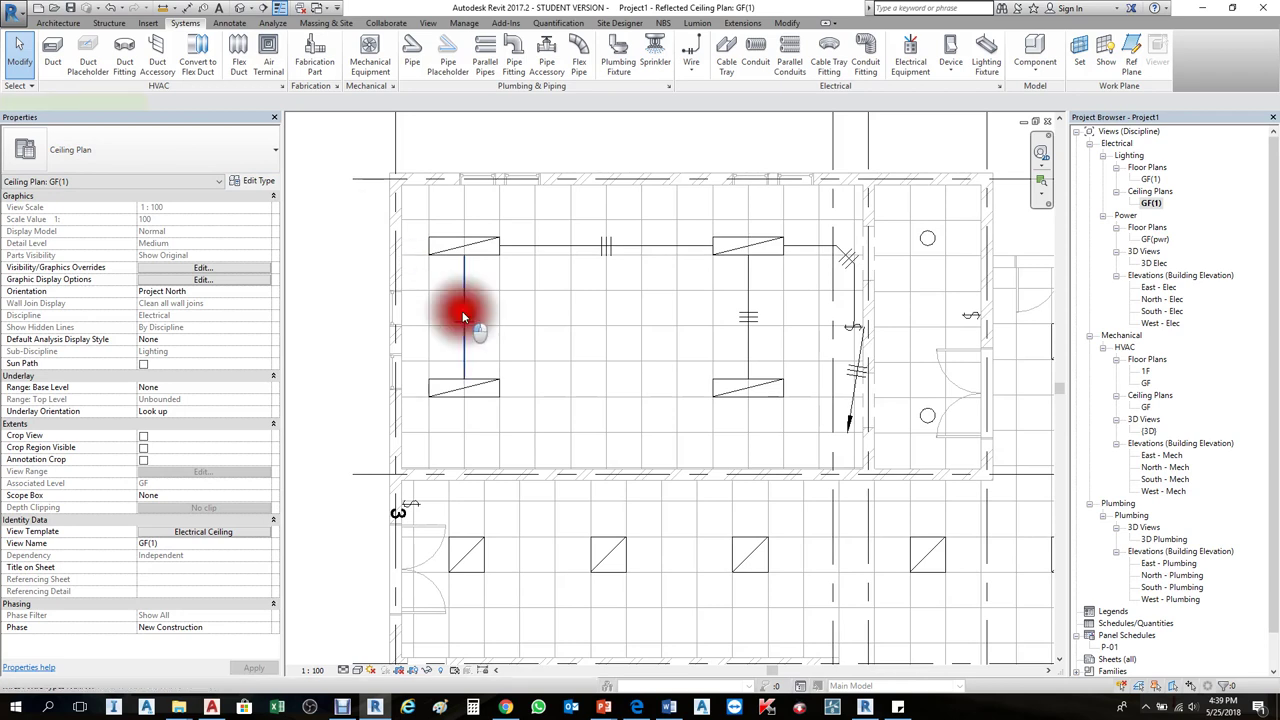
click(258, 182)
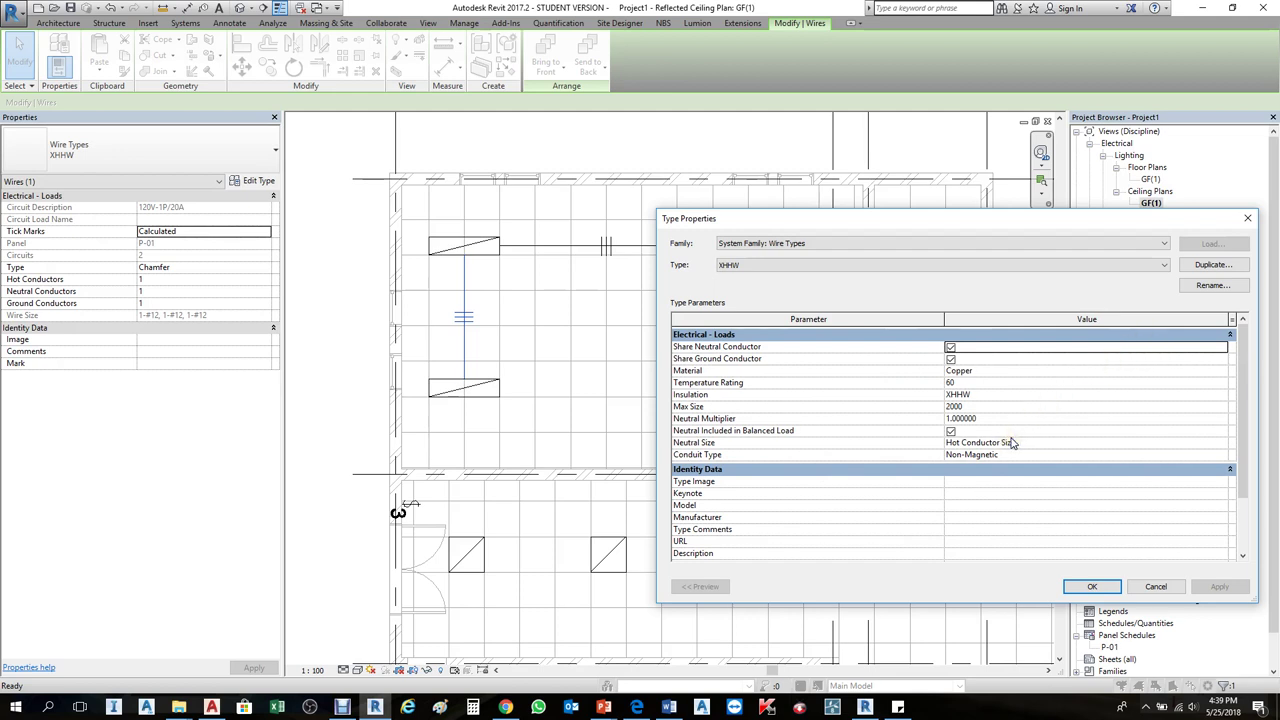
key(Return)
click(862, 355)
scroll(600, 330, down, 4)
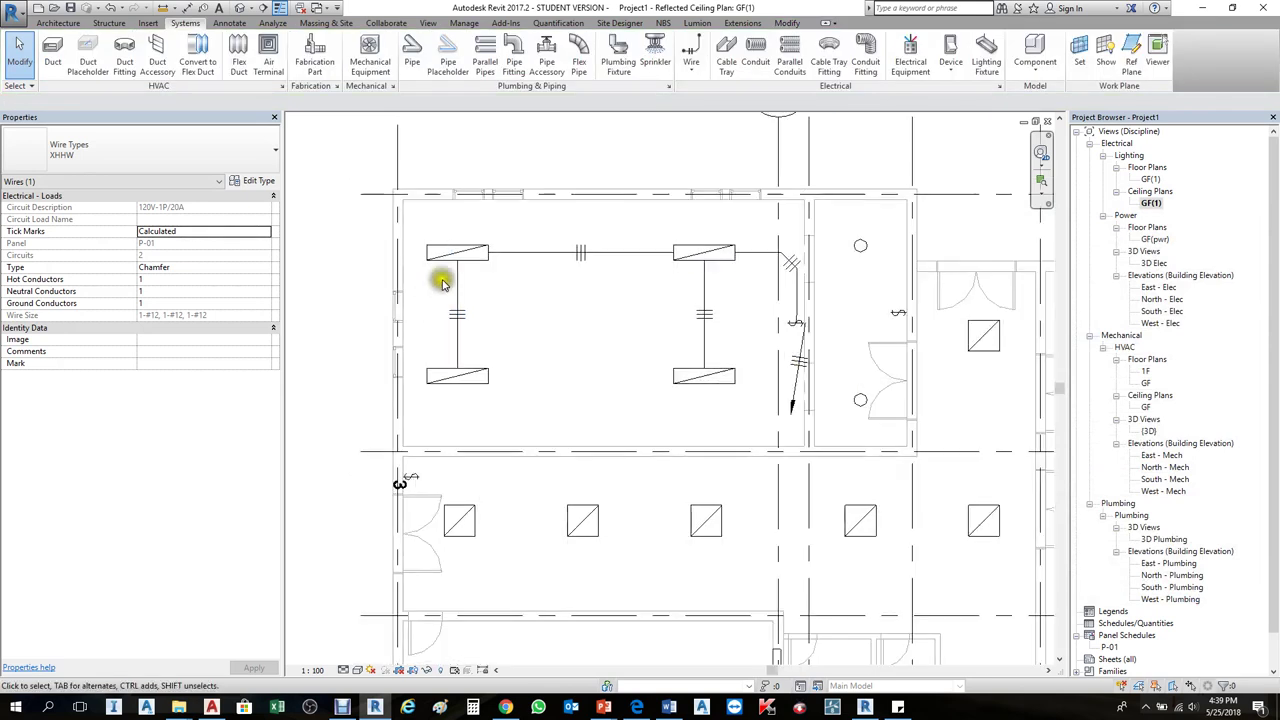
click(571, 286)
- Create a switch system for the two flat round ceiling lights in the narrow room between grids 3 and 4
scroll(740, 288, up, 2)
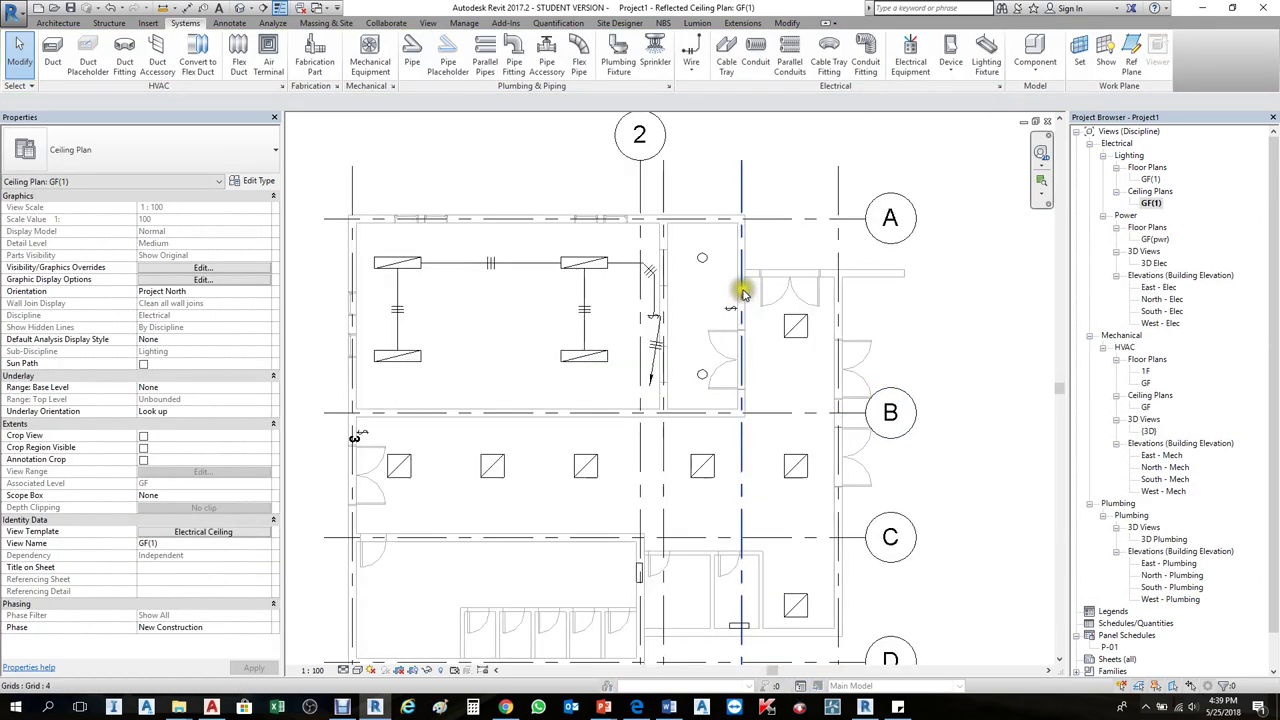
click(697, 260)
click(698, 391)
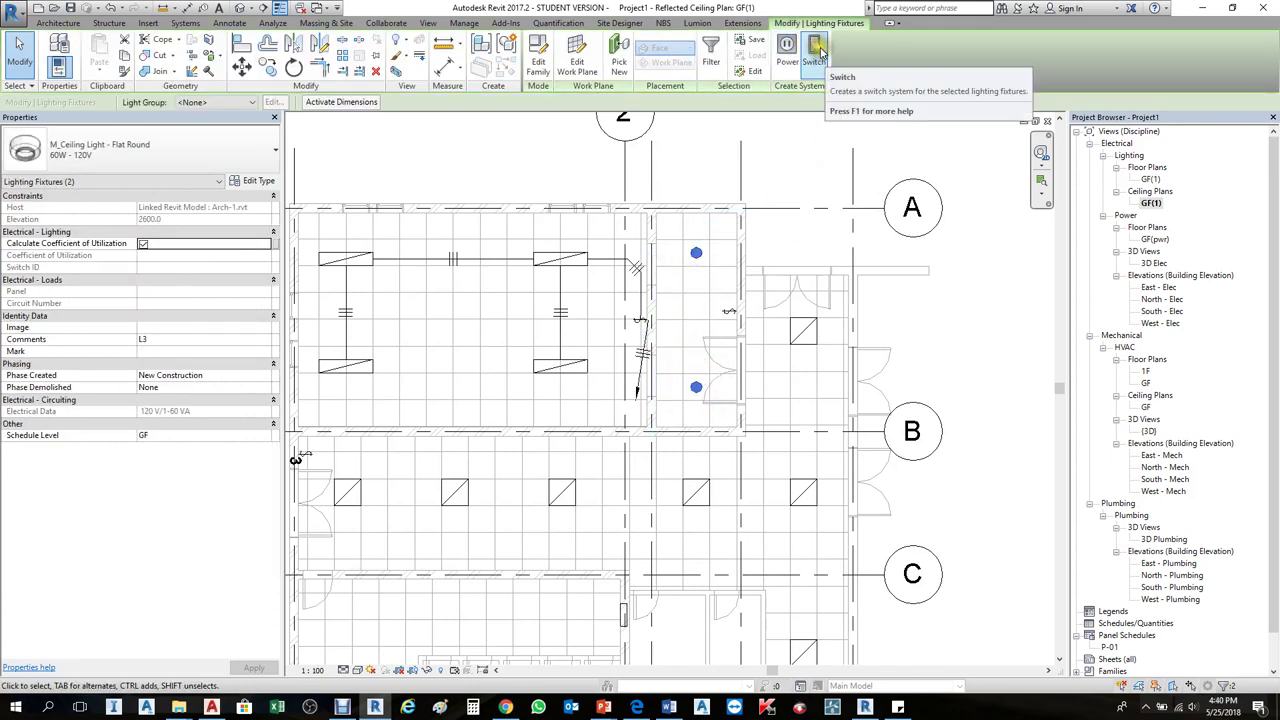
click(818, 48)
scroll(762, 305, up, 1)
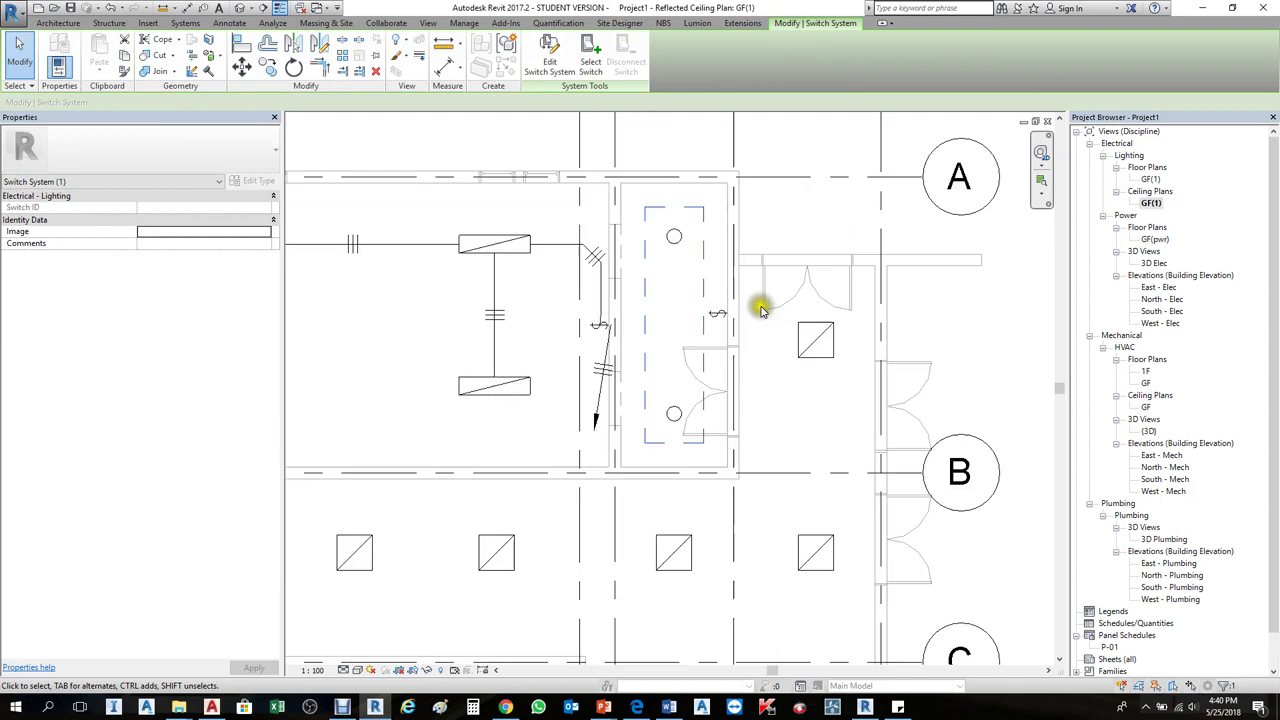
- Assign the narrow room's Single Pole switch to the switch system of the two flat round ceiling lights
scroll(760, 310, up, 1)
click(592, 52)
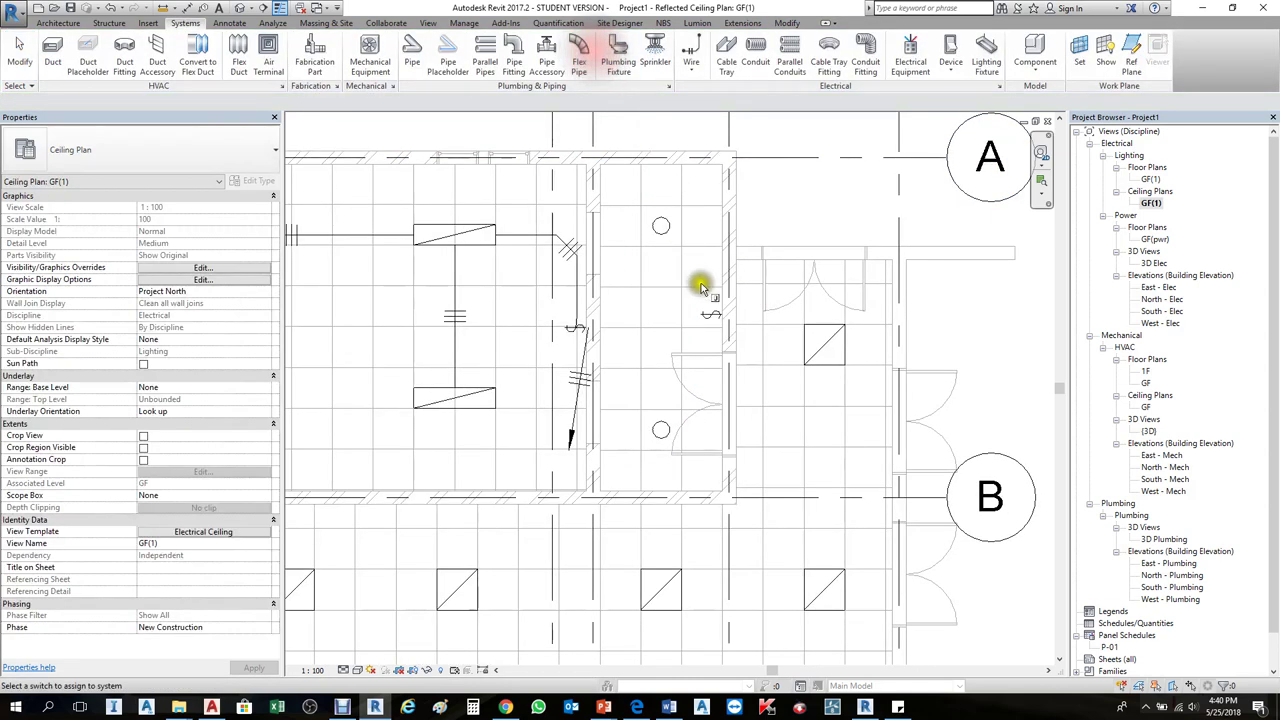
click(710, 316)
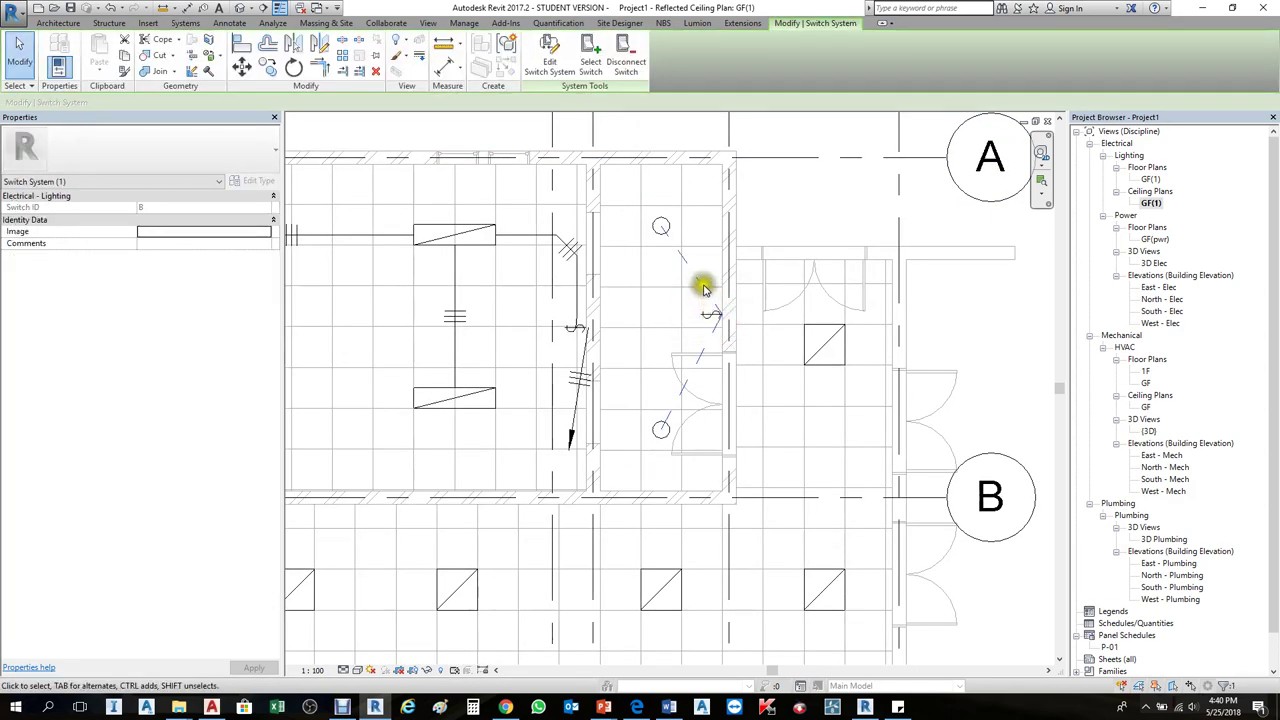
click(786, 205)
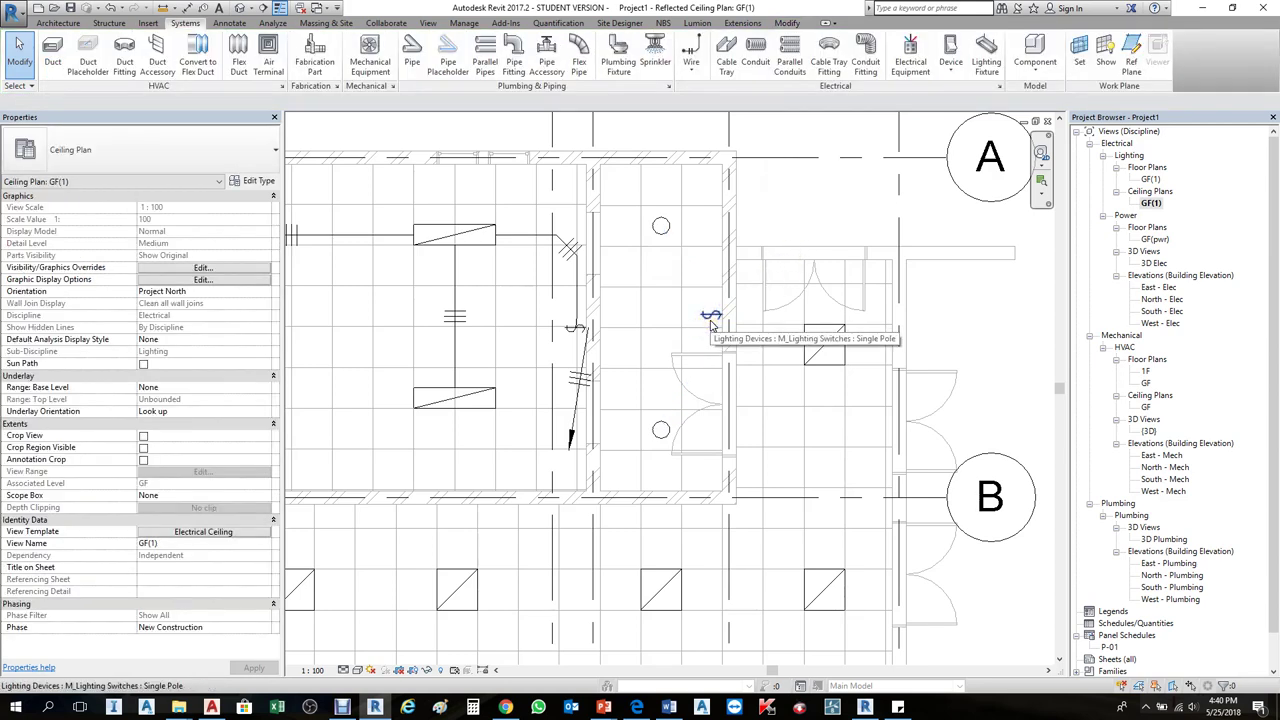
key(Tab)
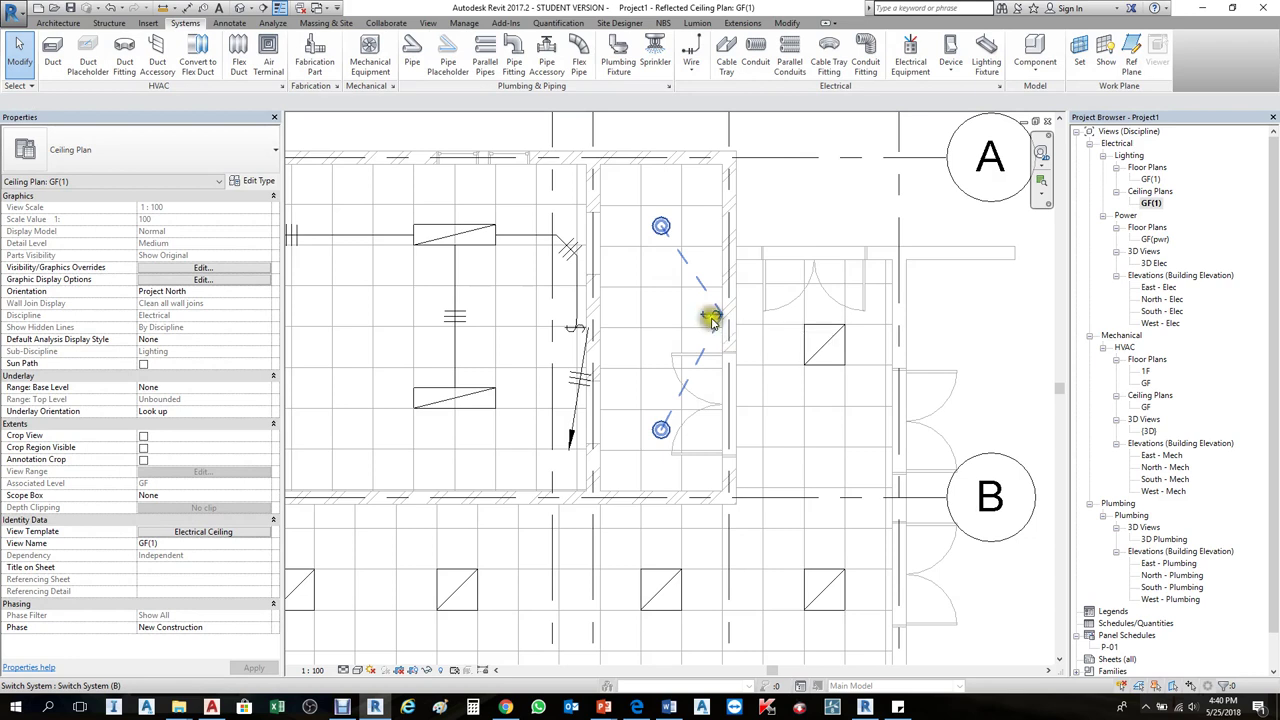
- Create a power circuit from the narrow room's two flat round ceiling lights and their Single Pole switch
scroll(695, 285, down, 2)
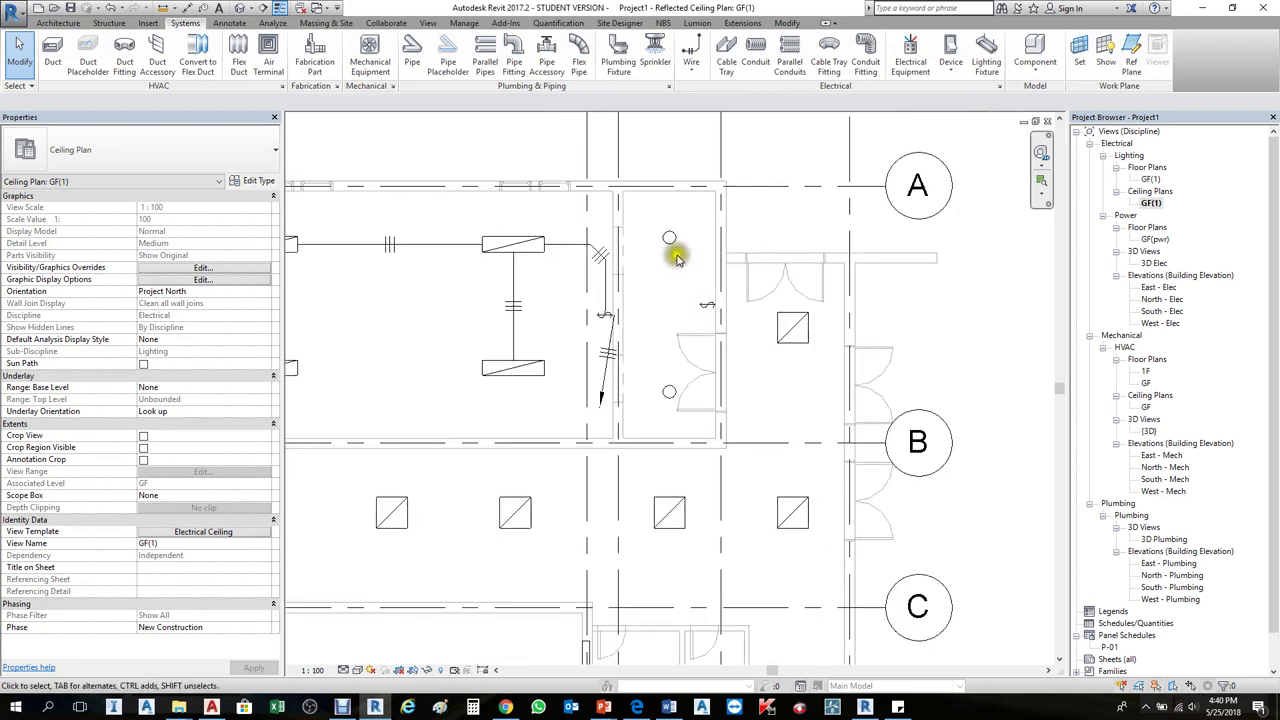
click(675, 250)
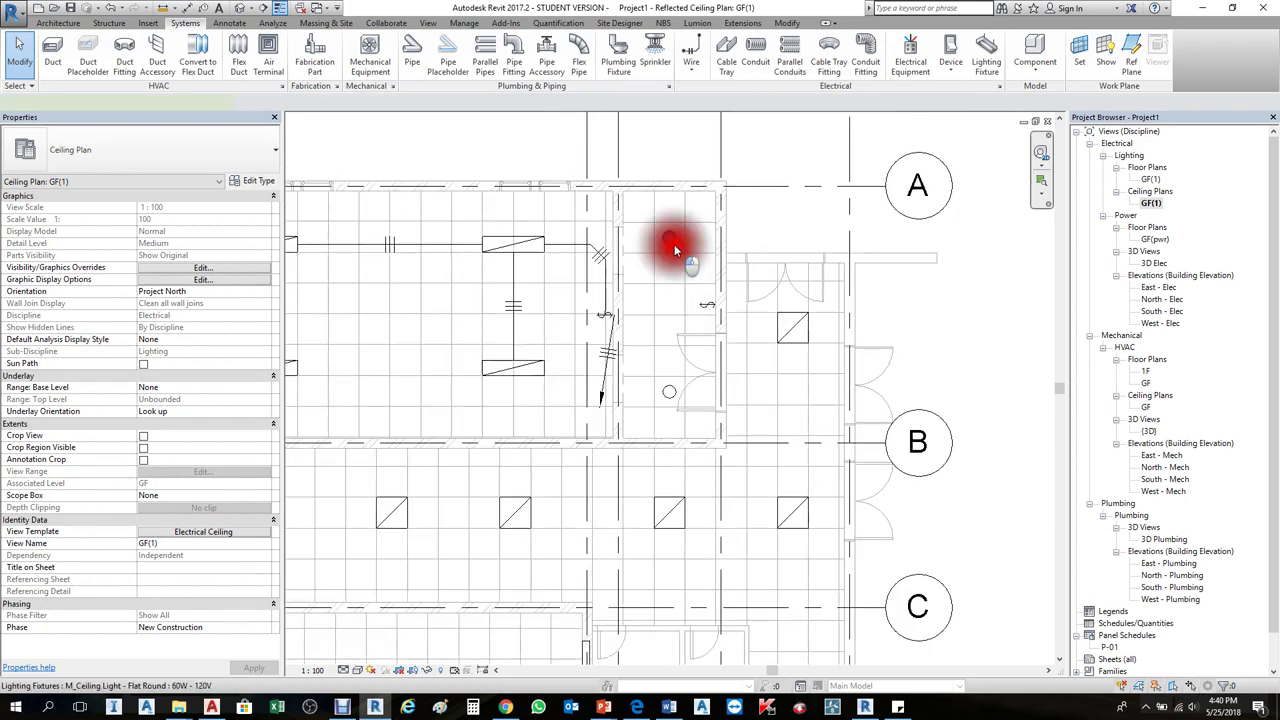
ctrl+click(669, 391)
ctrl+click(706, 310)
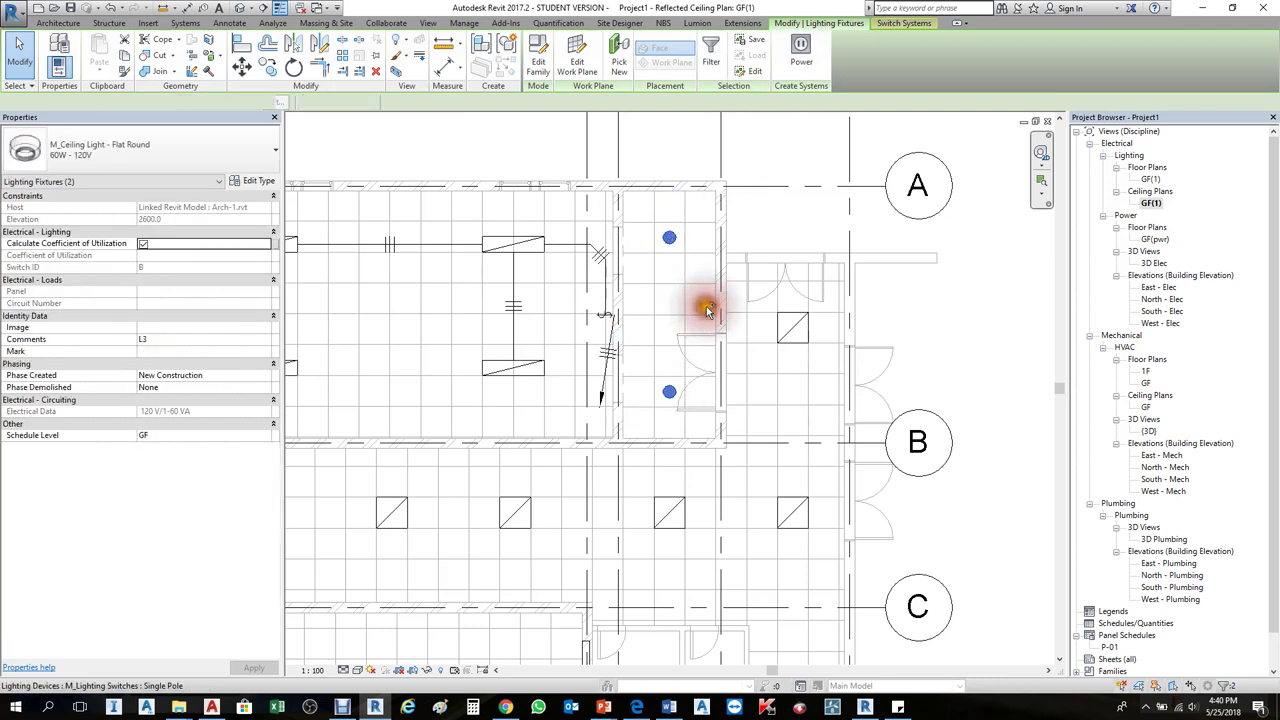
click(785, 62)
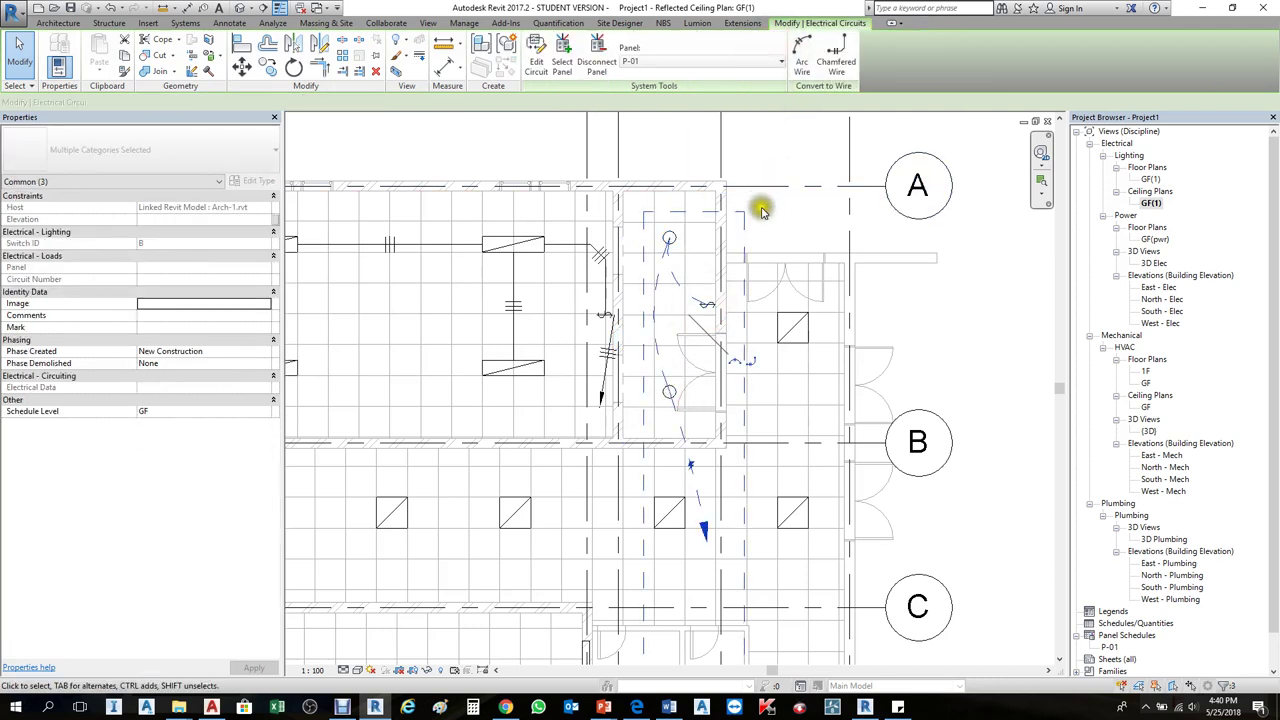
- Convert the narrow room's lighting circuit to arc wires
scroll(700, 320, up, 2)
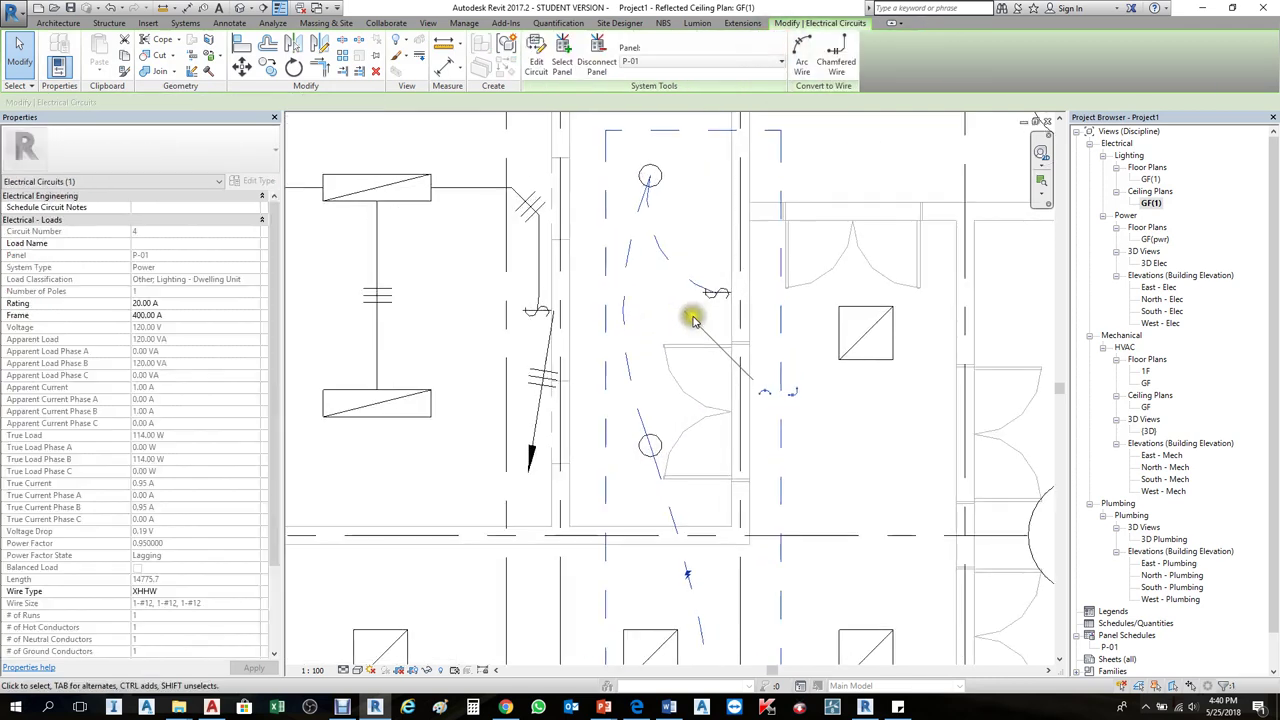
scroll(700, 300, down, 2)
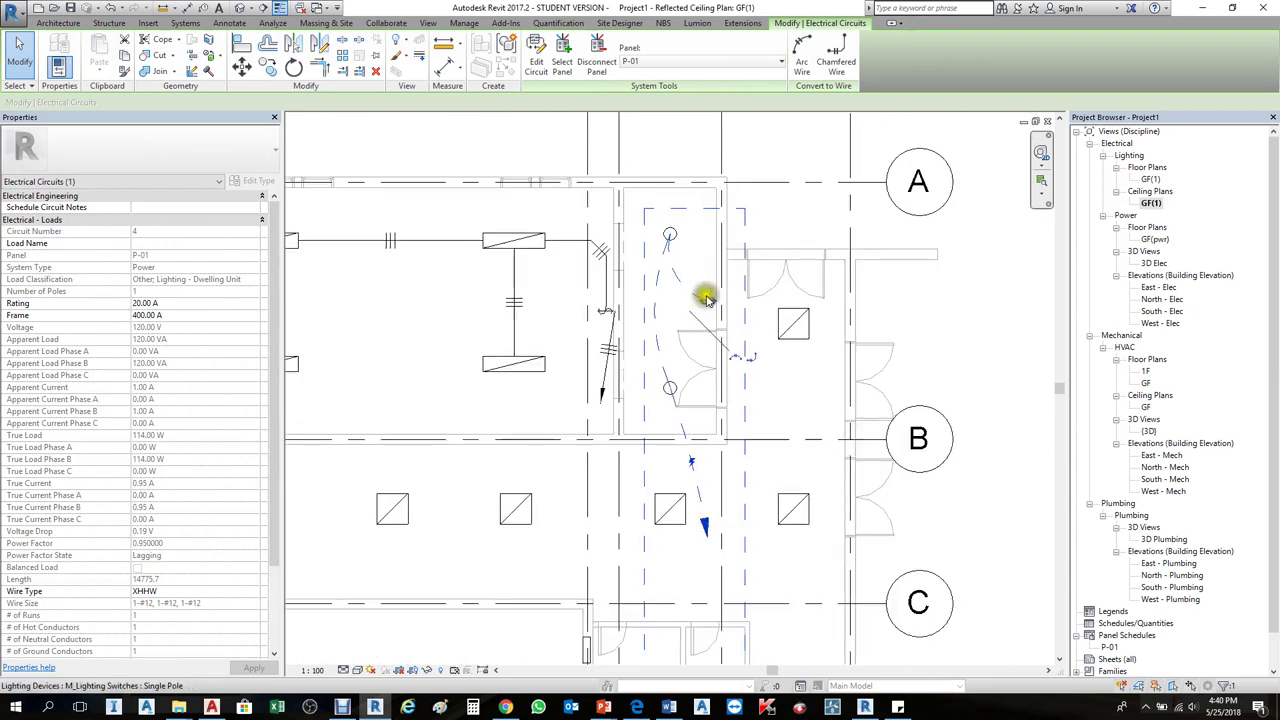
click(804, 55)
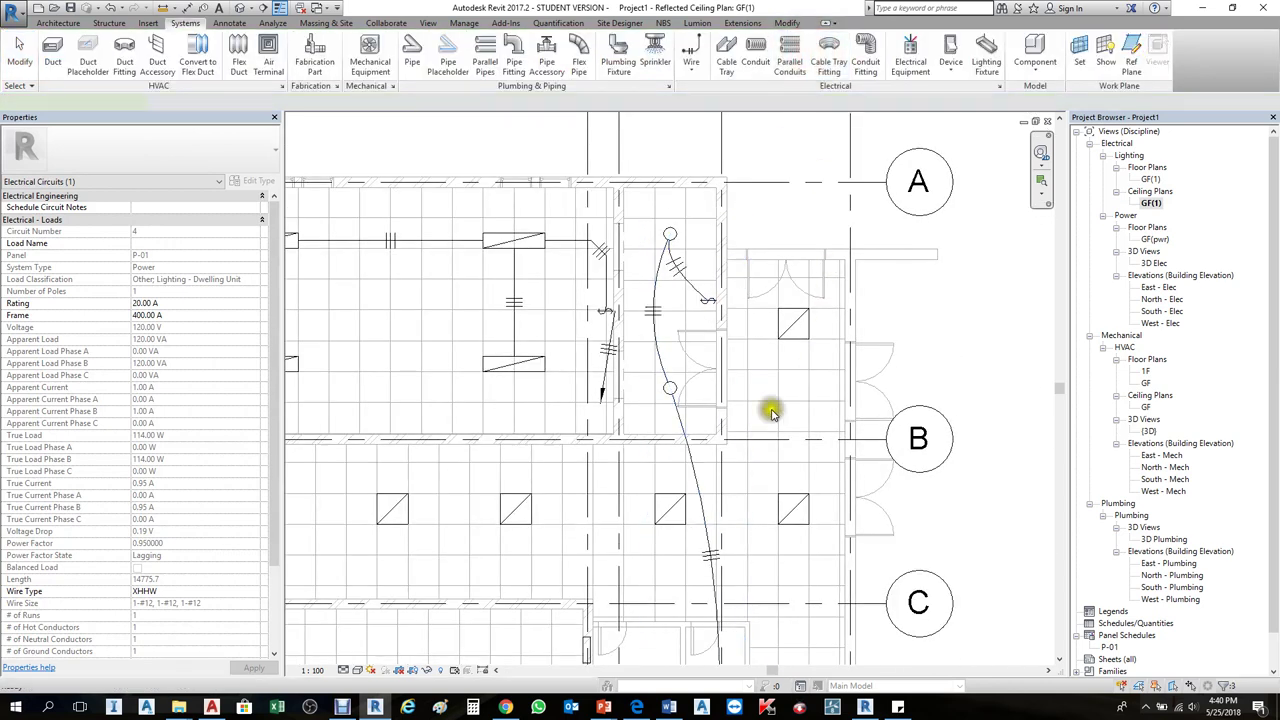
- Delete the long arc home run wire that leaves the narrow room's lower ceiling light toward grid D
scroll(660, 286, down, 3)
scroll(706, 543, up, 3)
click(706, 486)
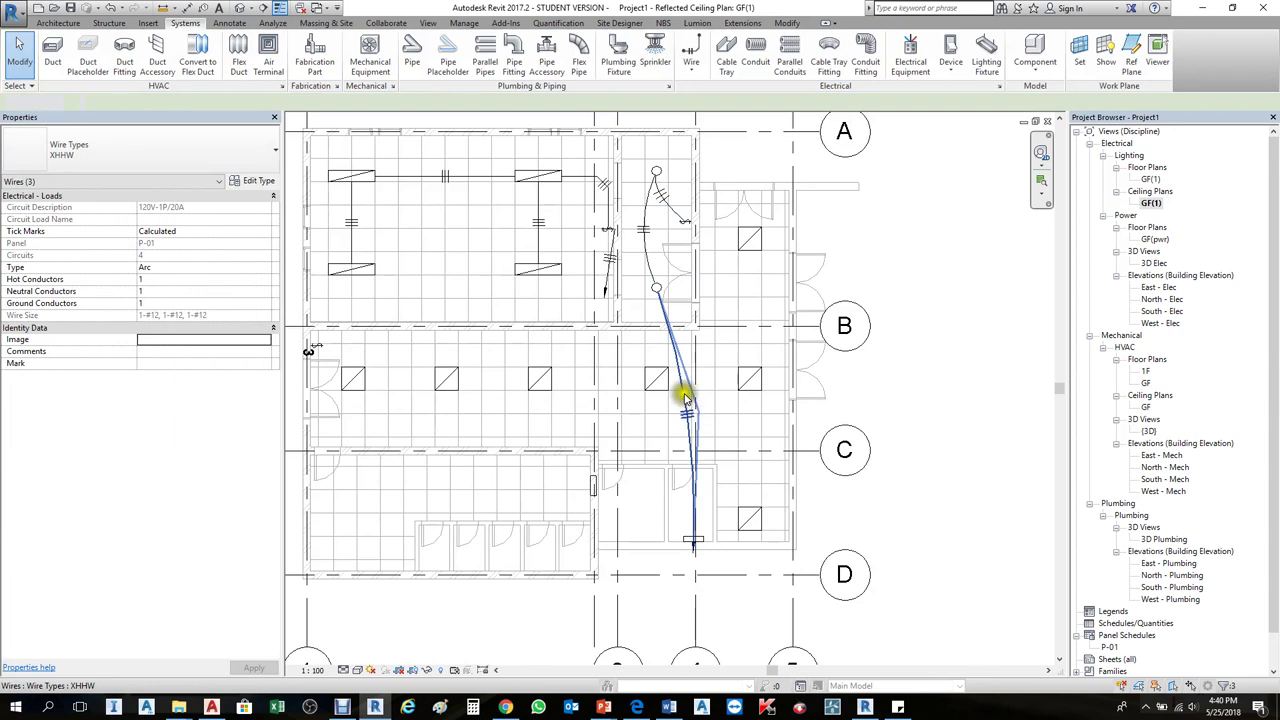
click(686, 398)
key(Delete)
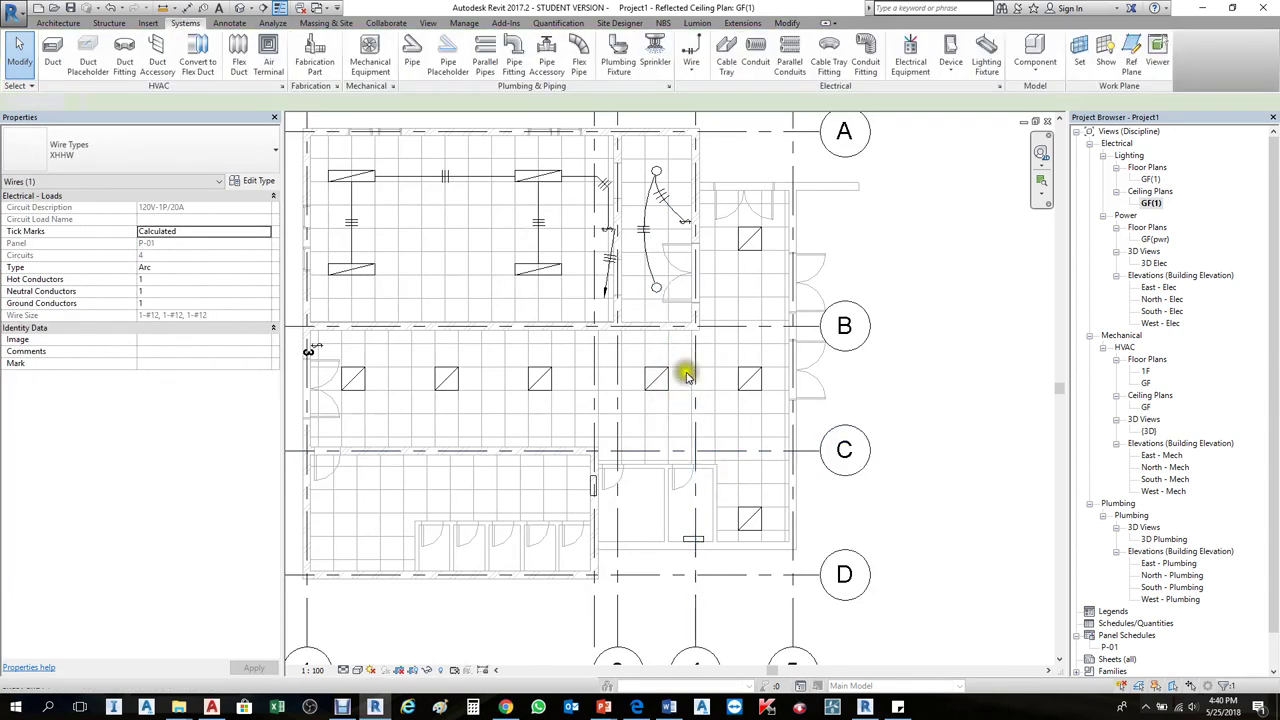
- Draw a short chamfered home run wire from the narrow room's lower ceiling light straight down to grid B
scroll(651, 271, up, 2)
click(691, 50)
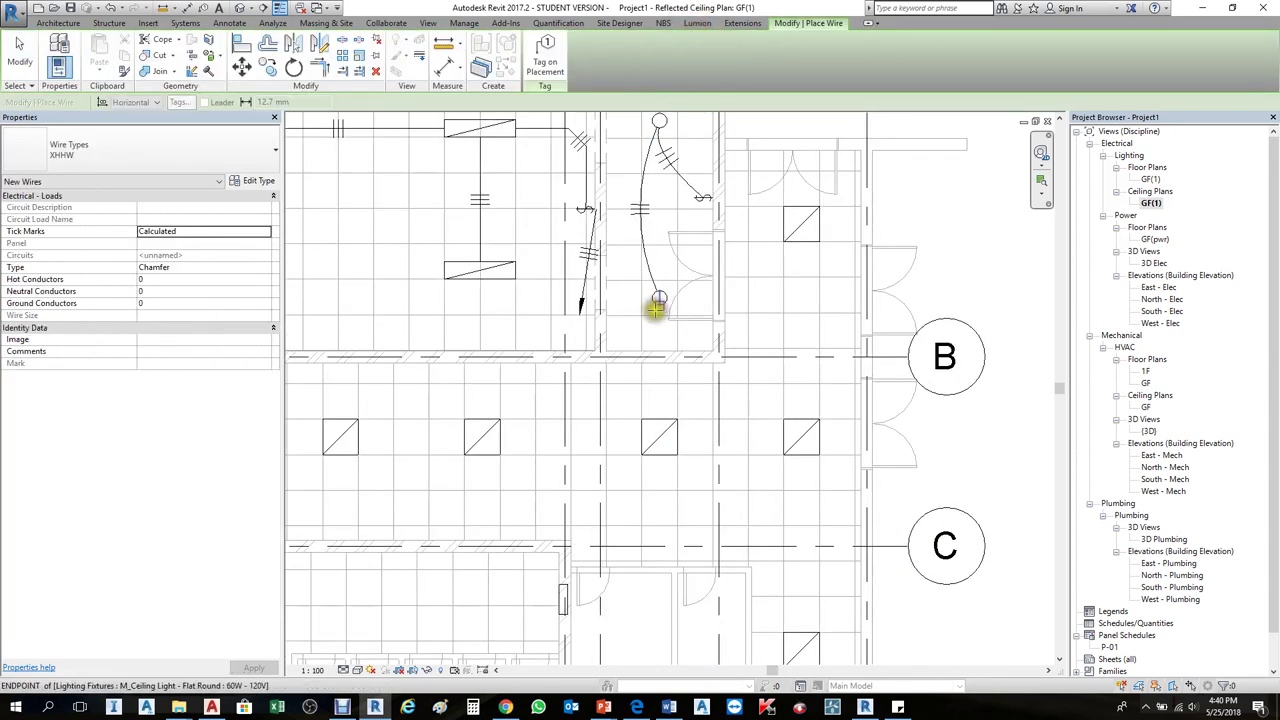
click(656, 302)
click(665, 352)
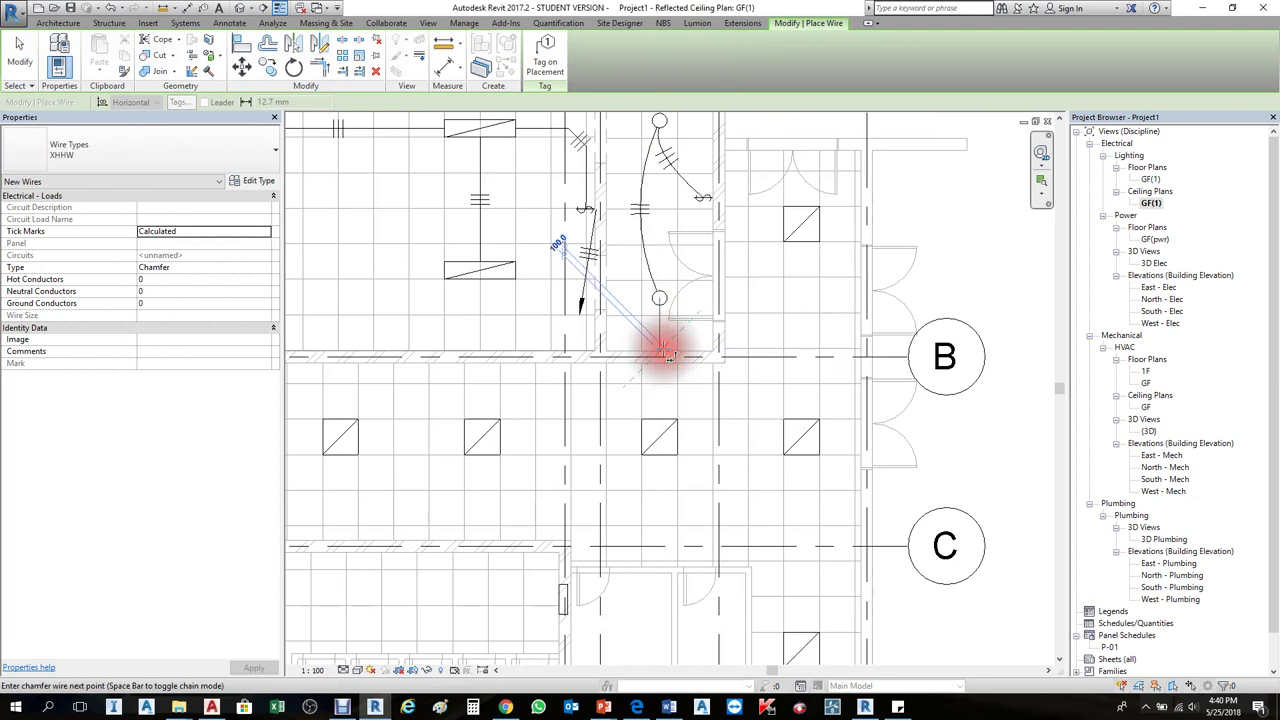
key(Escape)
key(Escape)
- Create a switch system for the three 600x600 recessed fixtures nearest grid 1 in the corridor between grids B and C
scroll(820, 343, down, 2)
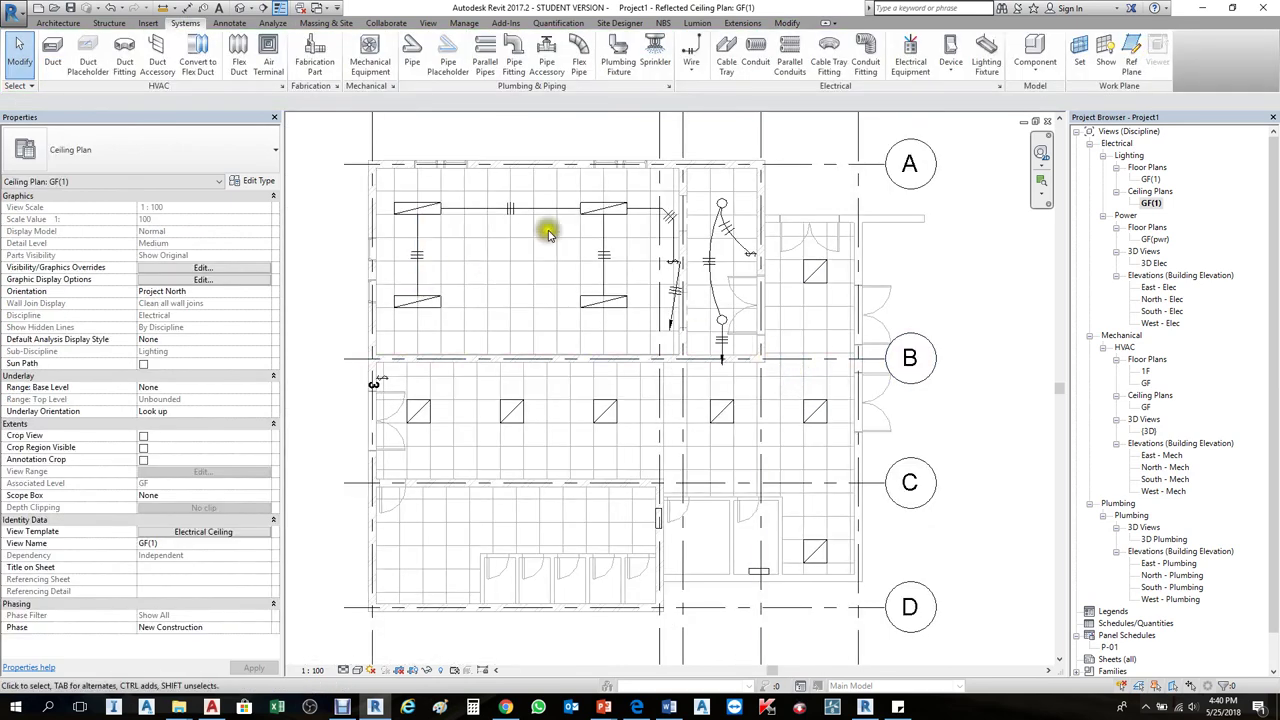
scroll(700, 205, down, 2)
scroll(540, 405, up, 1)
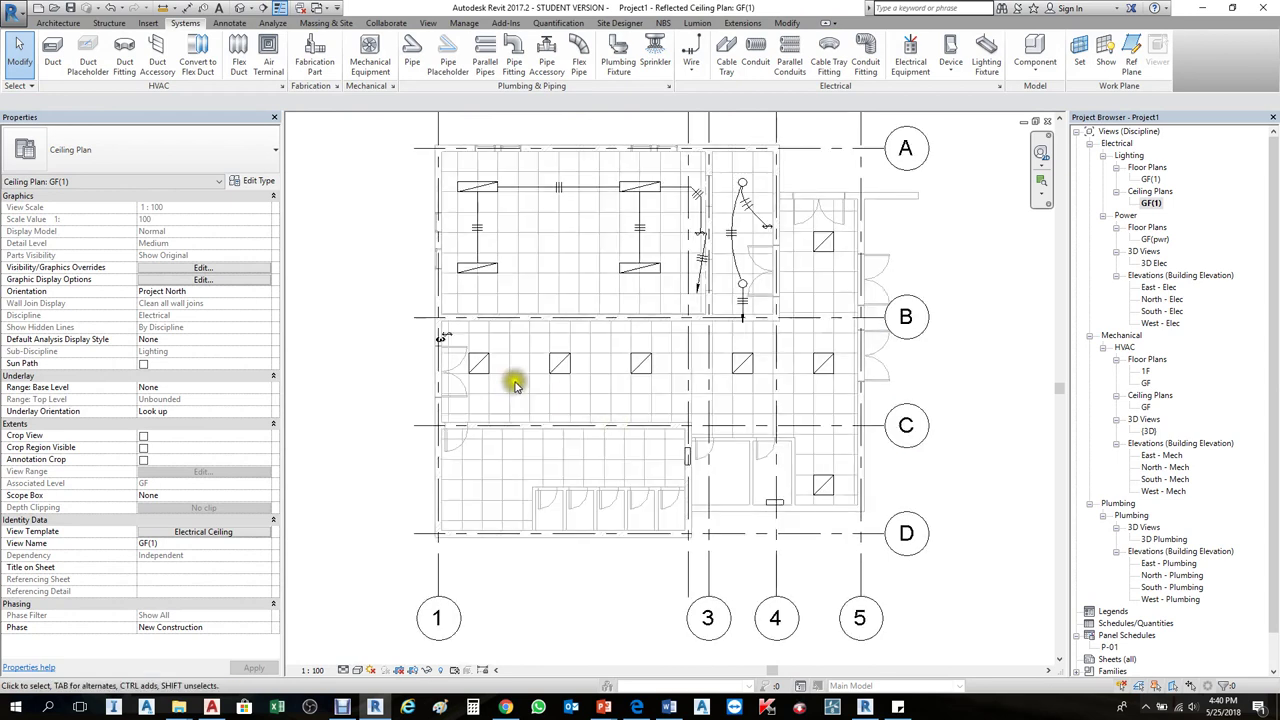
click(482, 367)
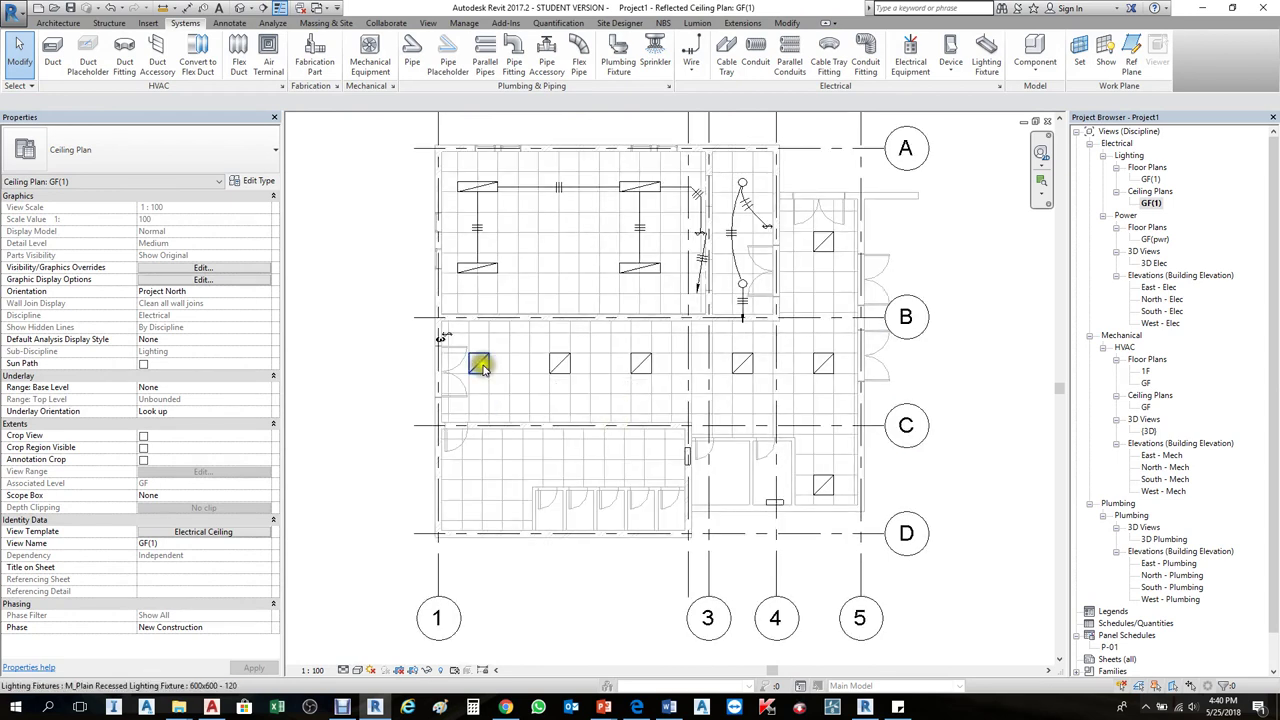
click(478, 366)
click(478, 367)
click(560, 365)
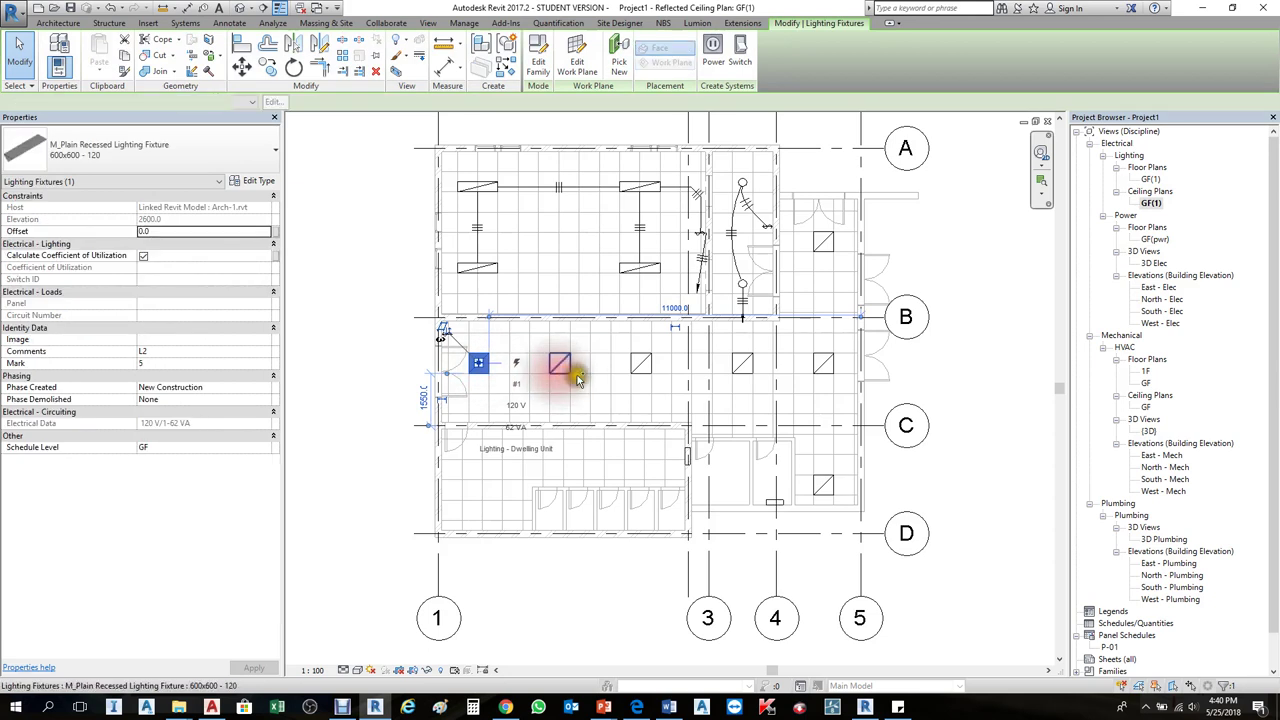
ctrl+click(632, 370)
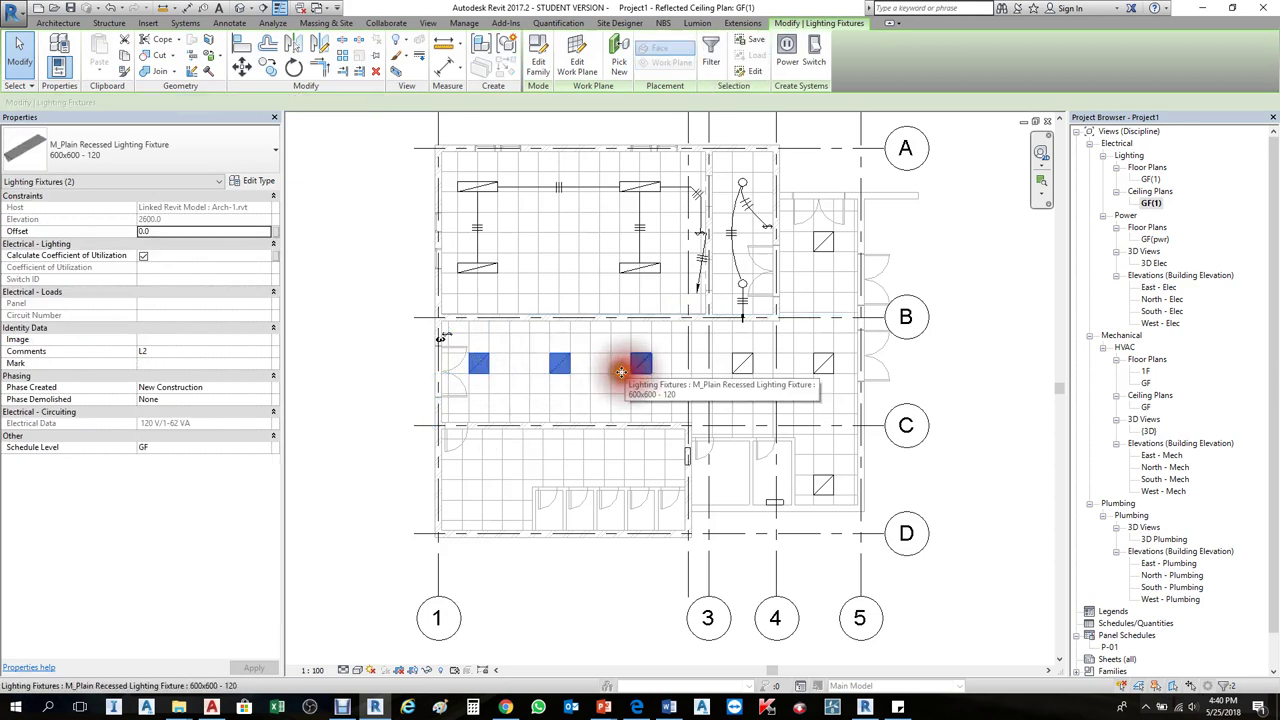
scroll(441, 338, up, 1)
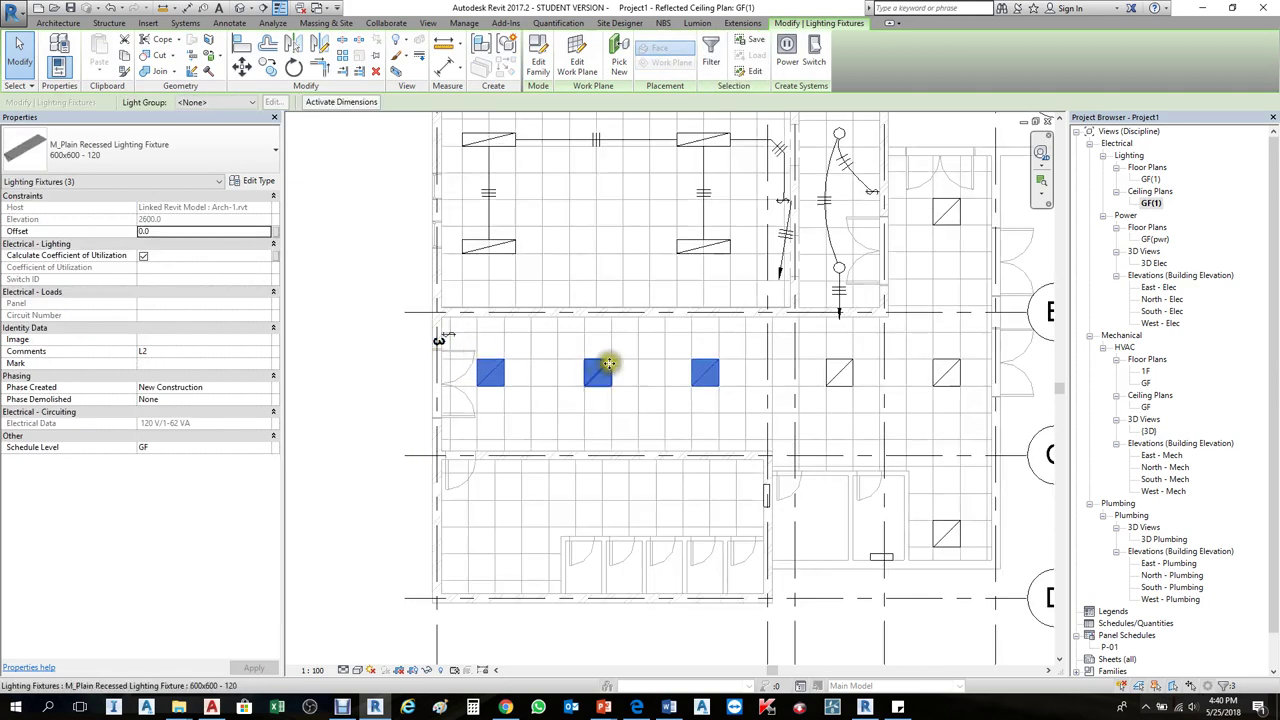
click(816, 55)
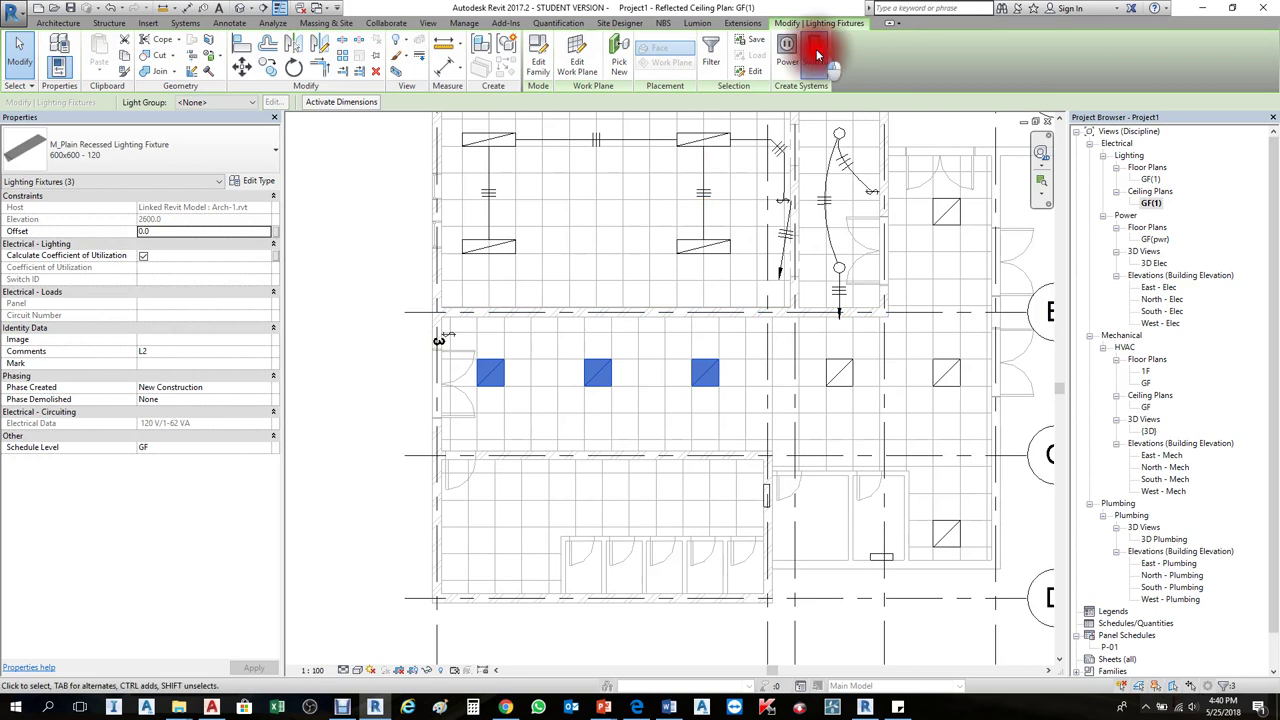
click(441, 339)
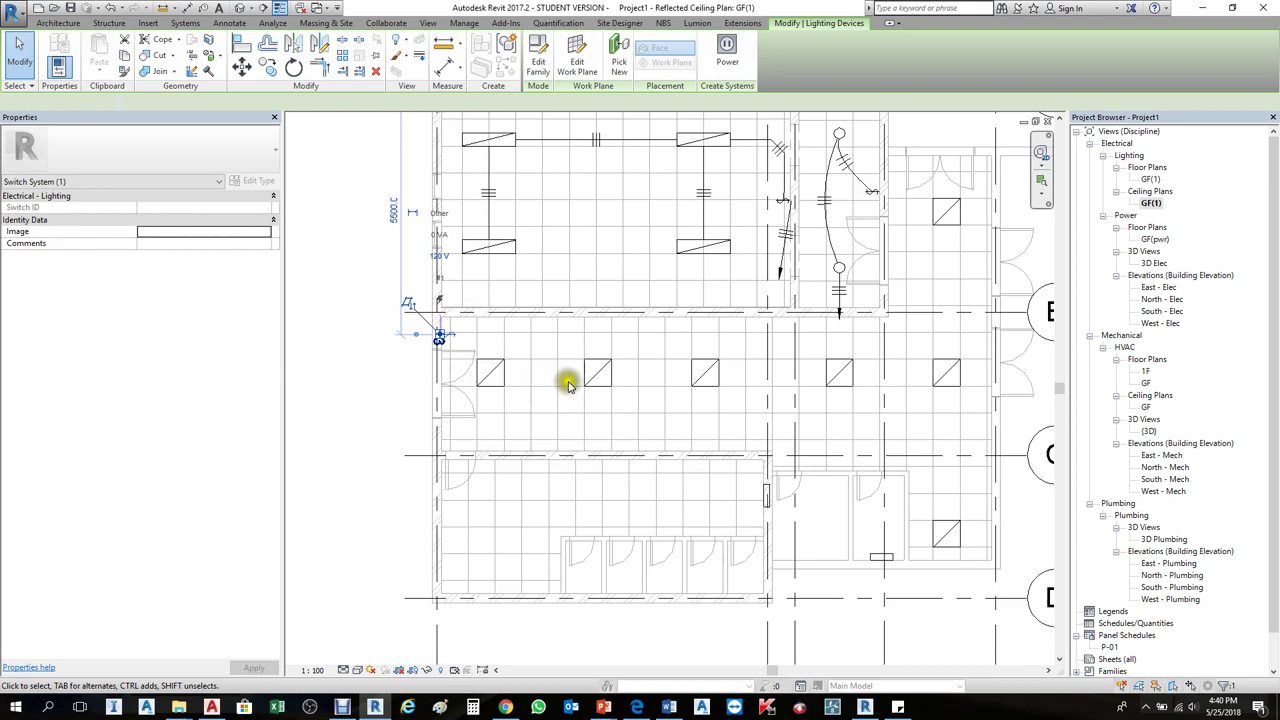
click(372, 382)
- Group the corridor fixture between grids 3 and 4 with the one above grid B in a switch system and assign the switch beside the grid 1 door
scroll(400, 320, down, 2)
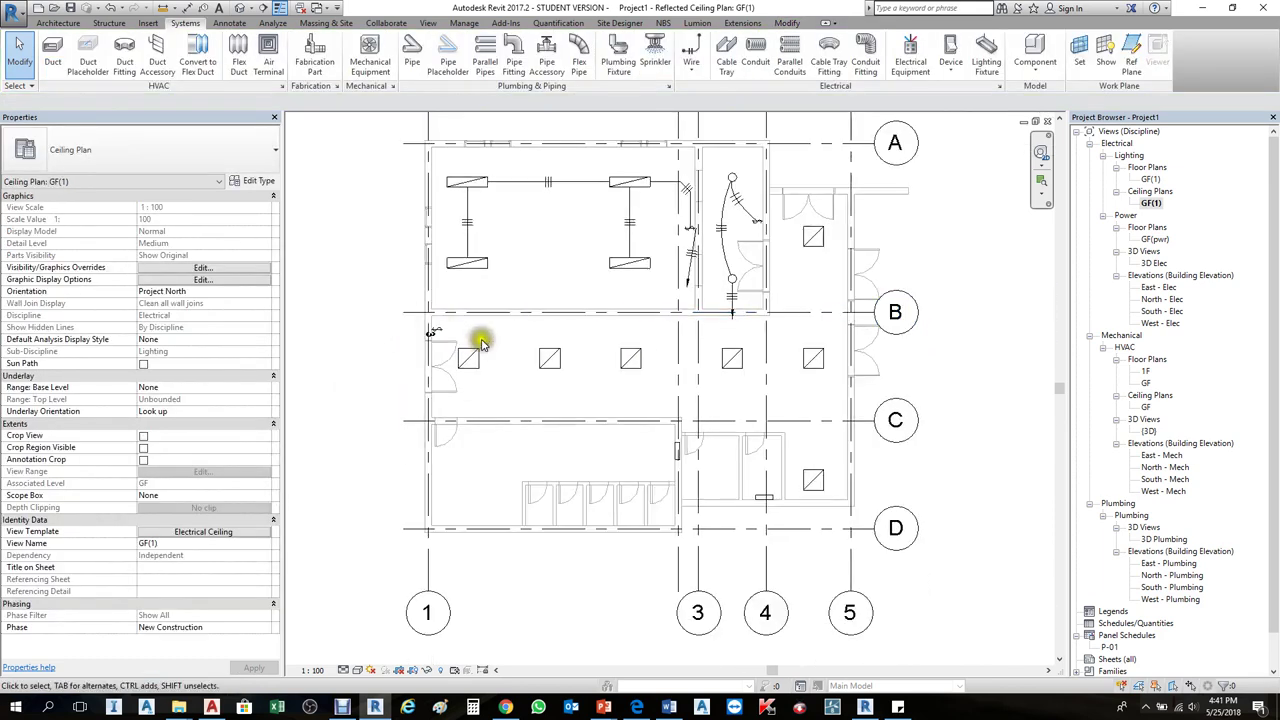
click(734, 358)
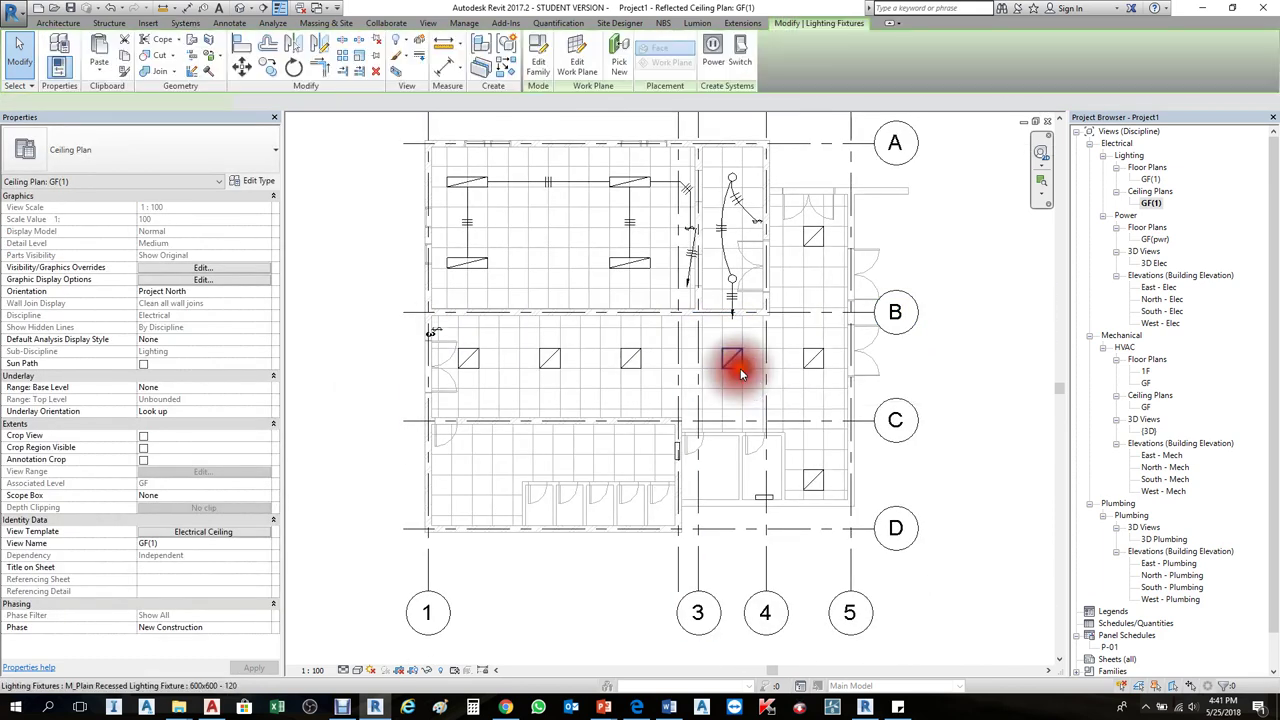
ctrl+click(814, 236)
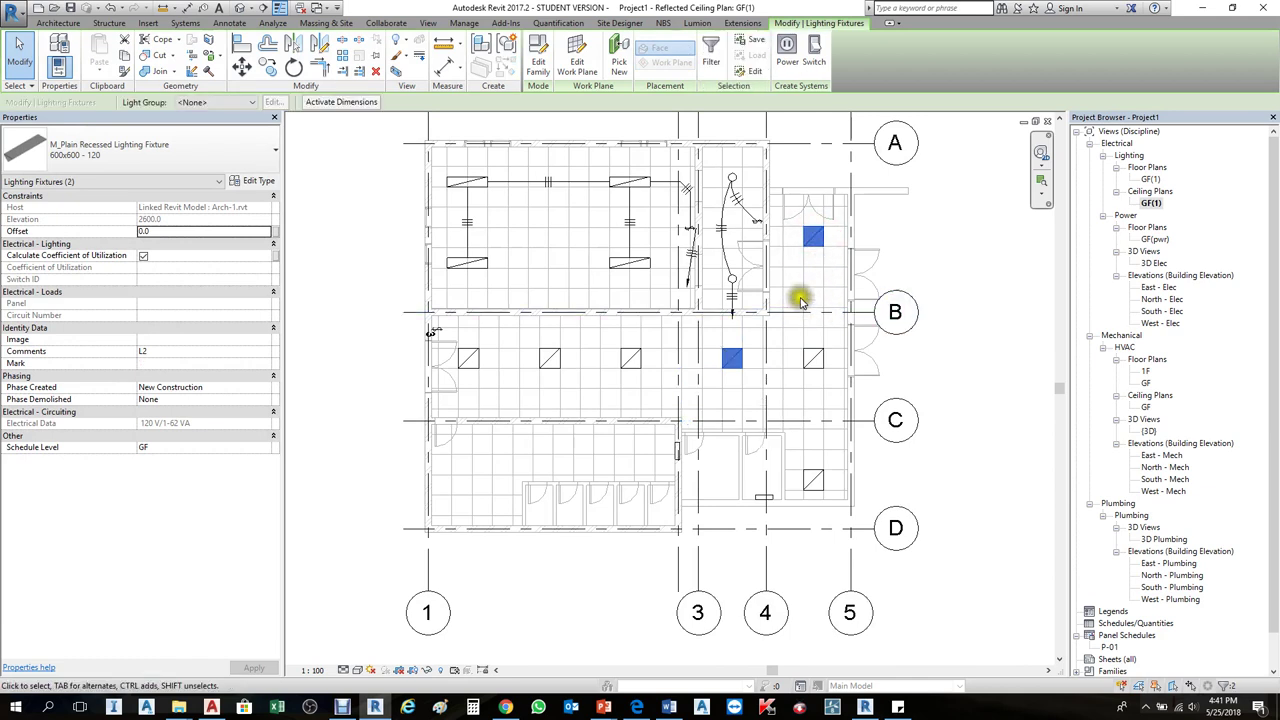
click(818, 52)
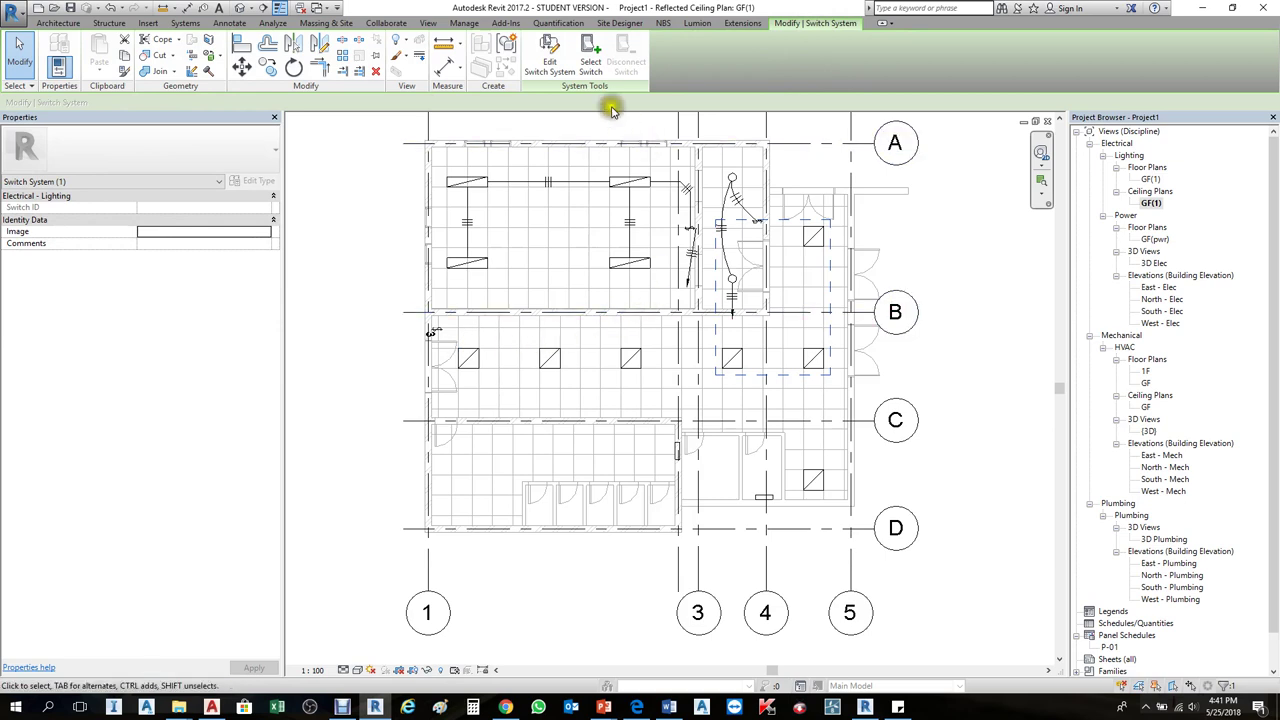
click(598, 62)
click(434, 334)
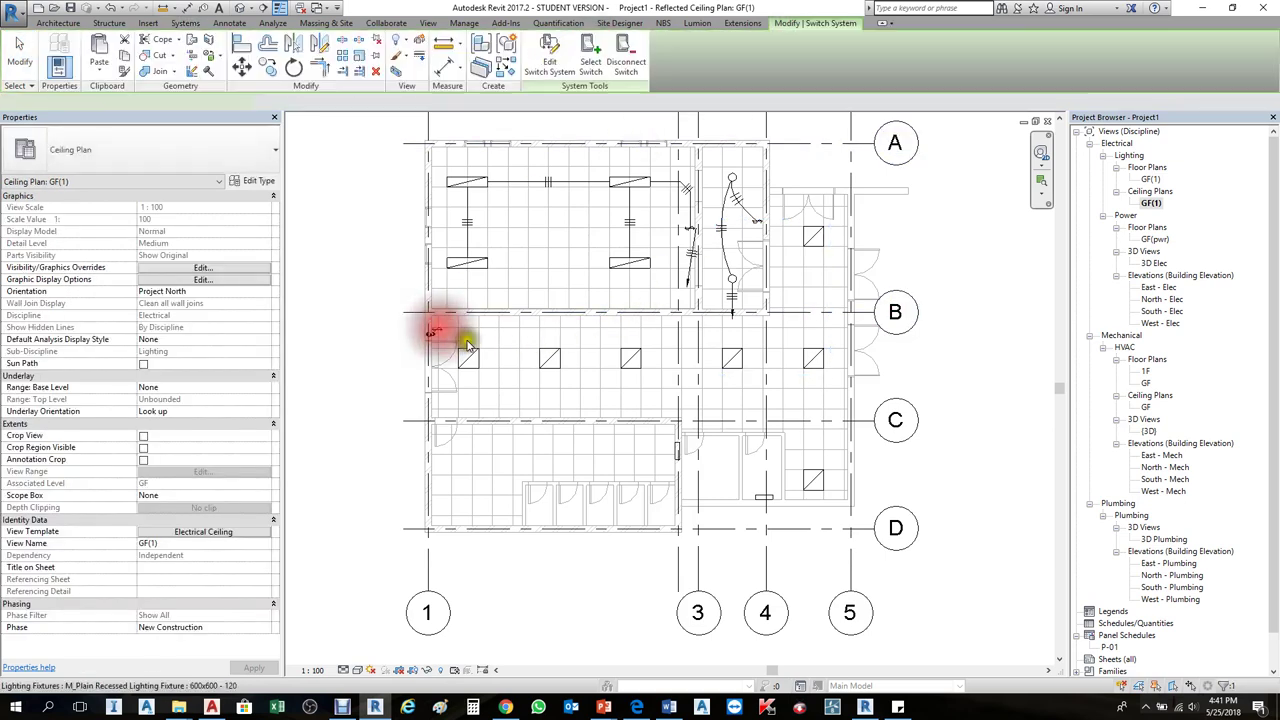
click(912, 375)
- Group the two recessed fixtures below grid B nearest grid 5 in a switch system and assign the switch beside the grid 1 door
click(813, 358)
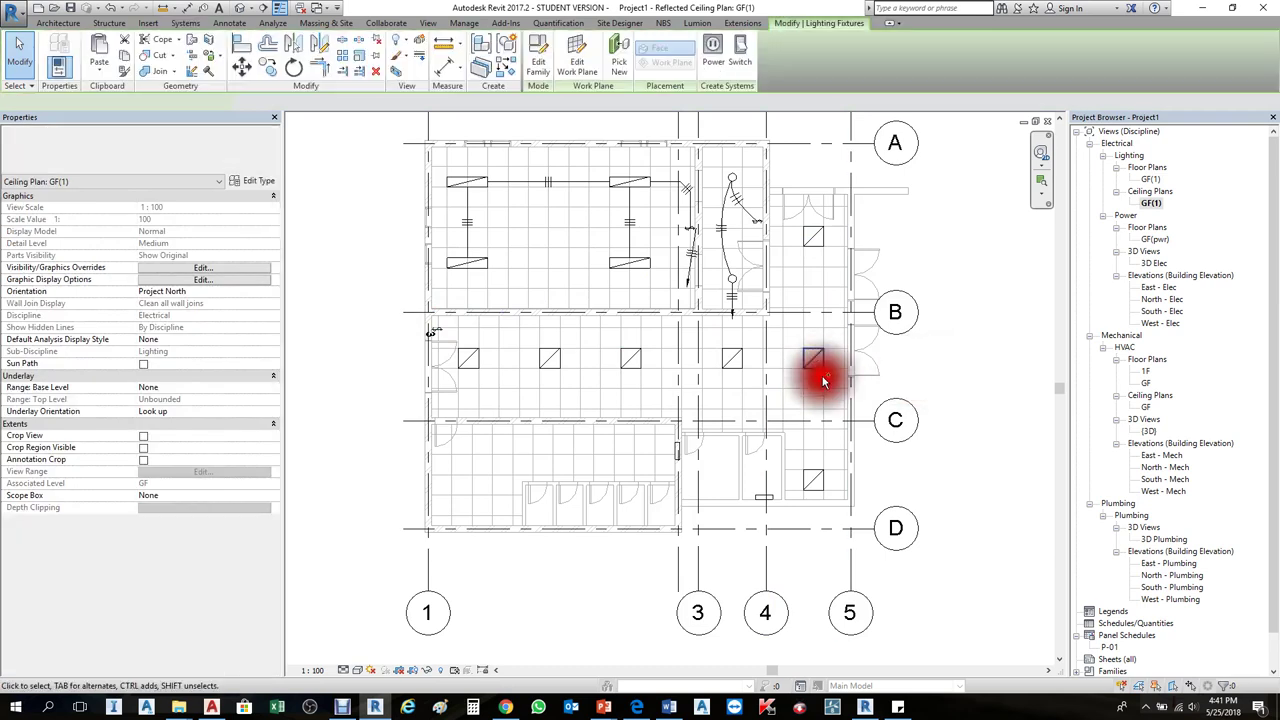
ctrl+click(813, 481)
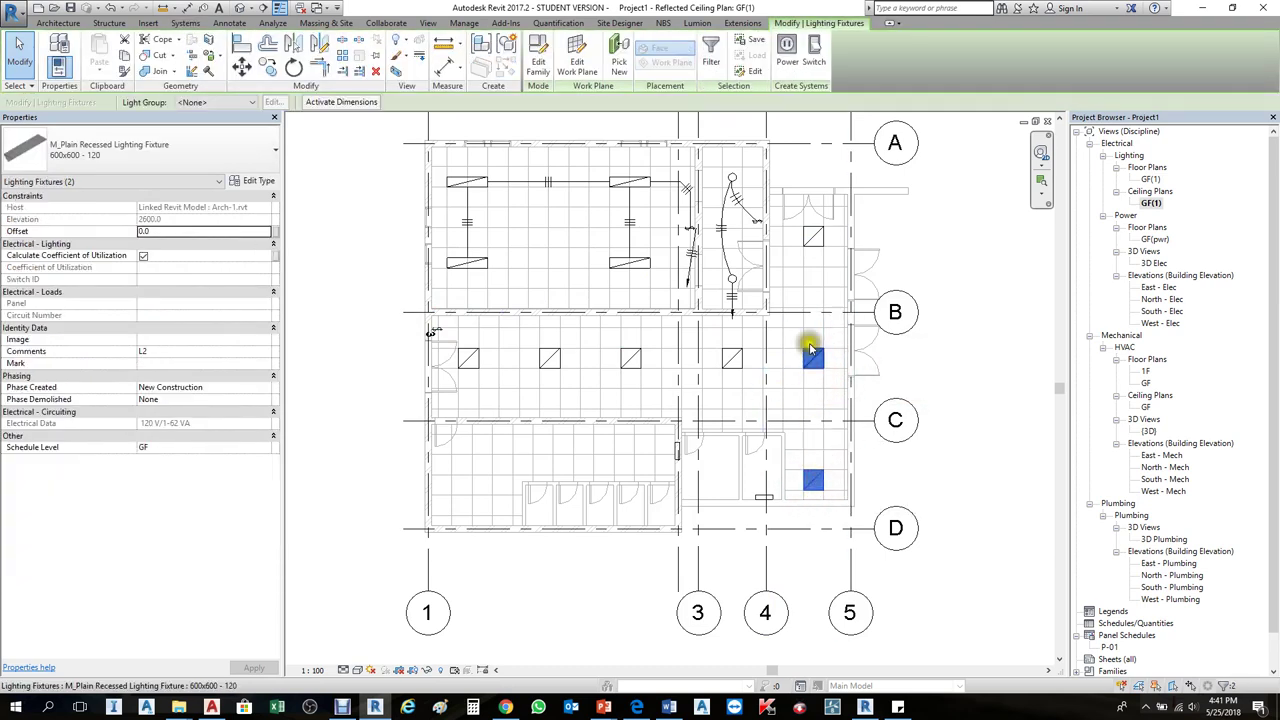
click(815, 55)
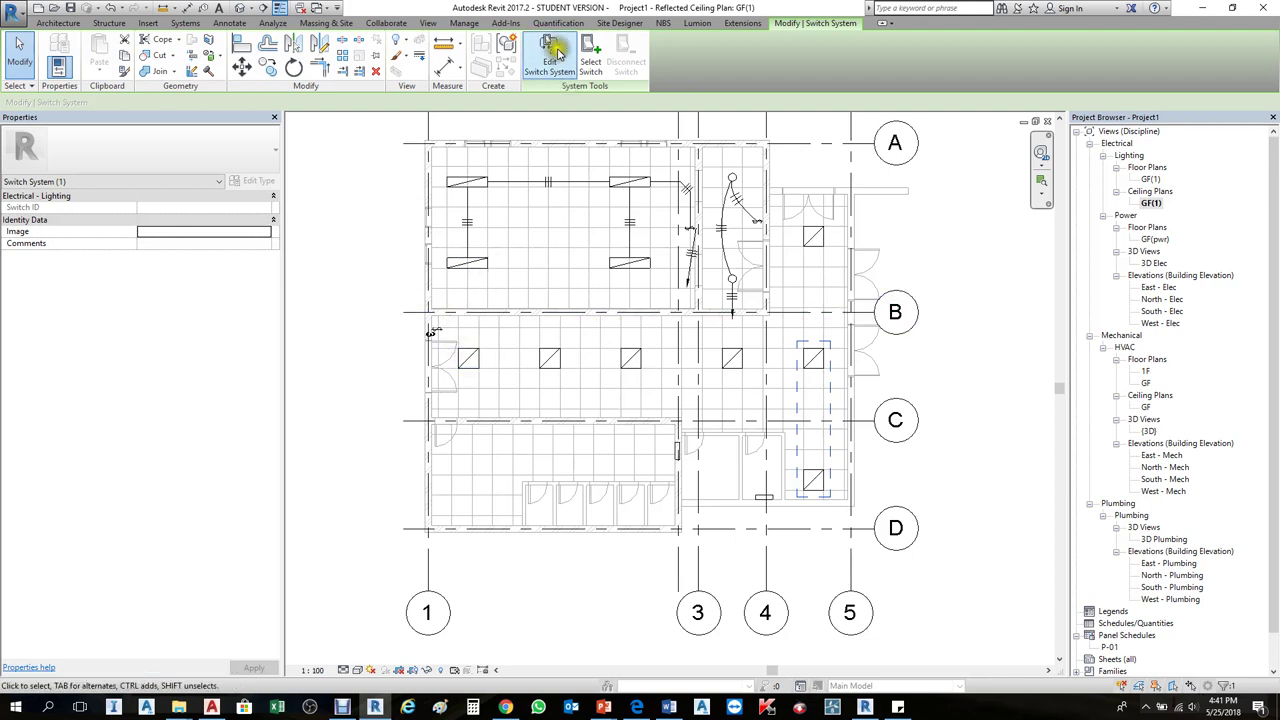
click(588, 58)
click(434, 331)
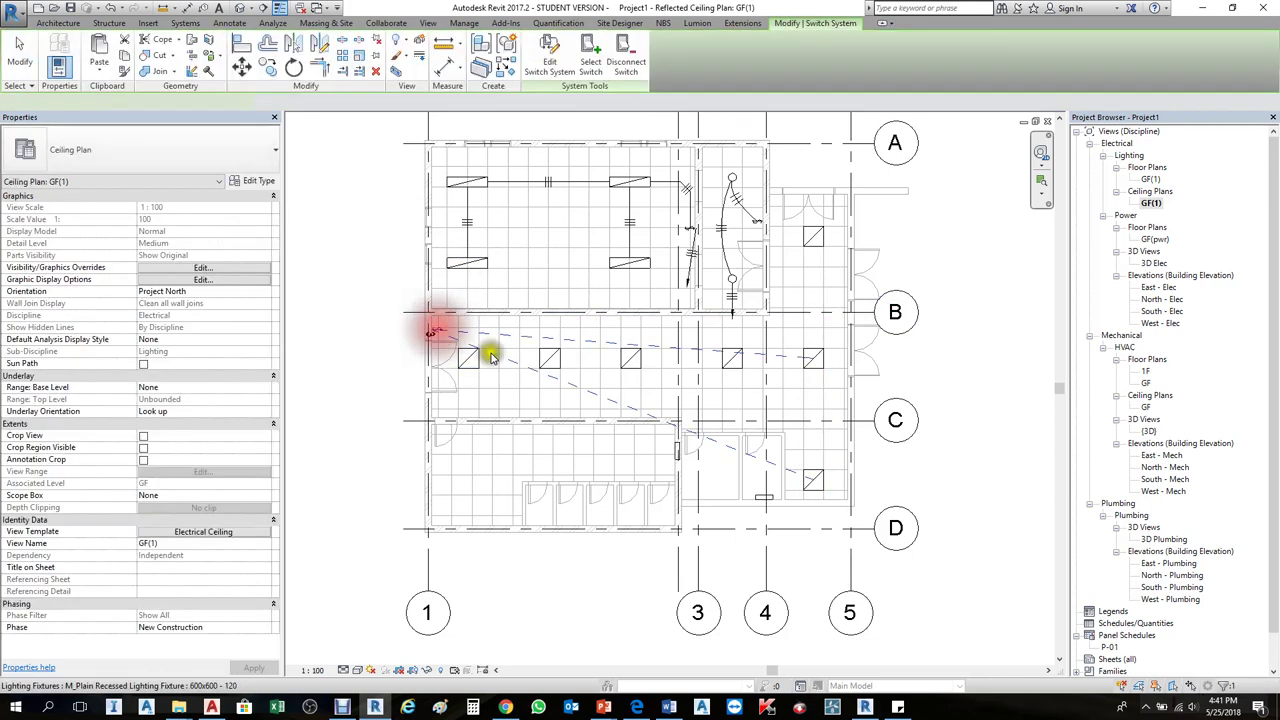
click(975, 415)
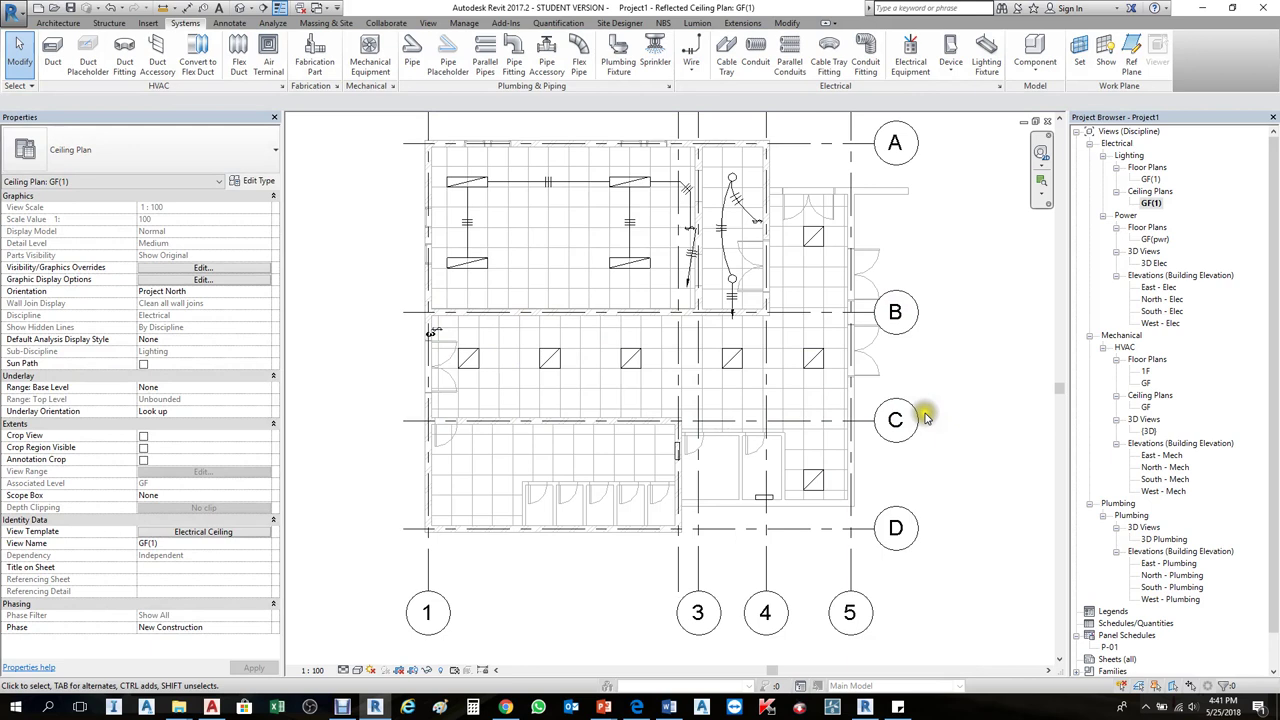
scroll(928, 414, up, 5)
scroll(928, 414, down, 4)
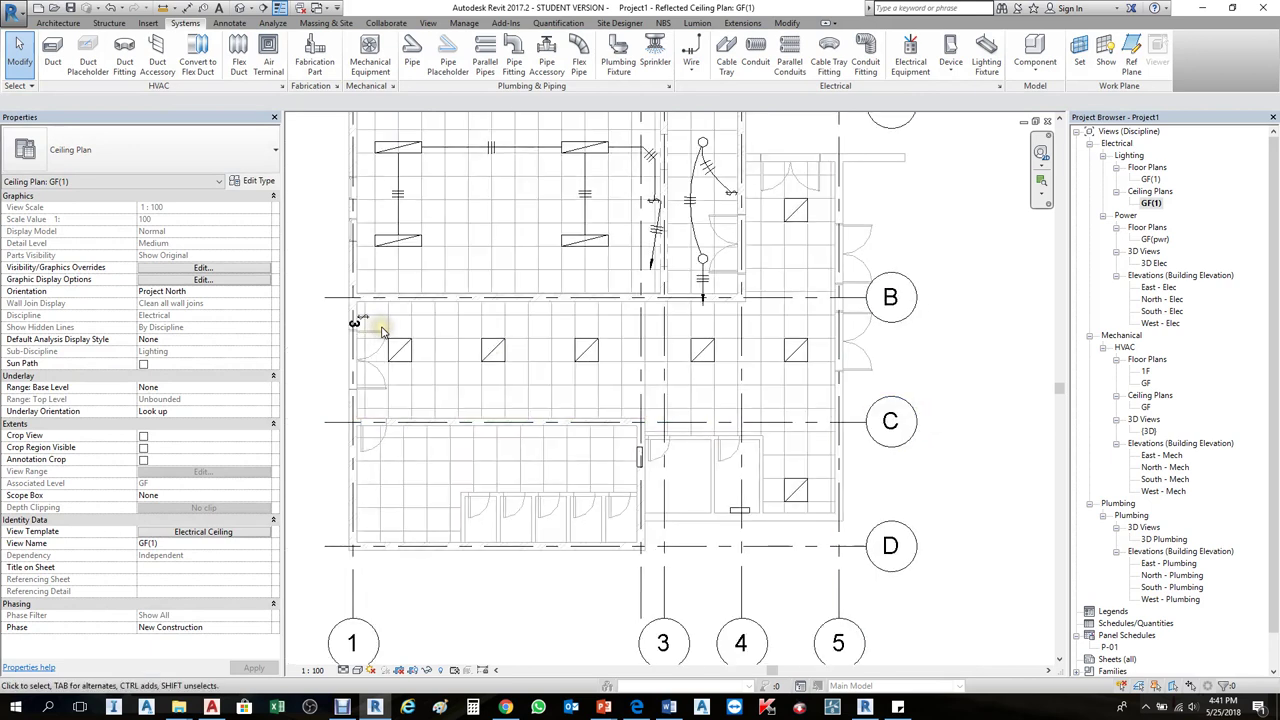
click(381, 331)
click(432, 372)
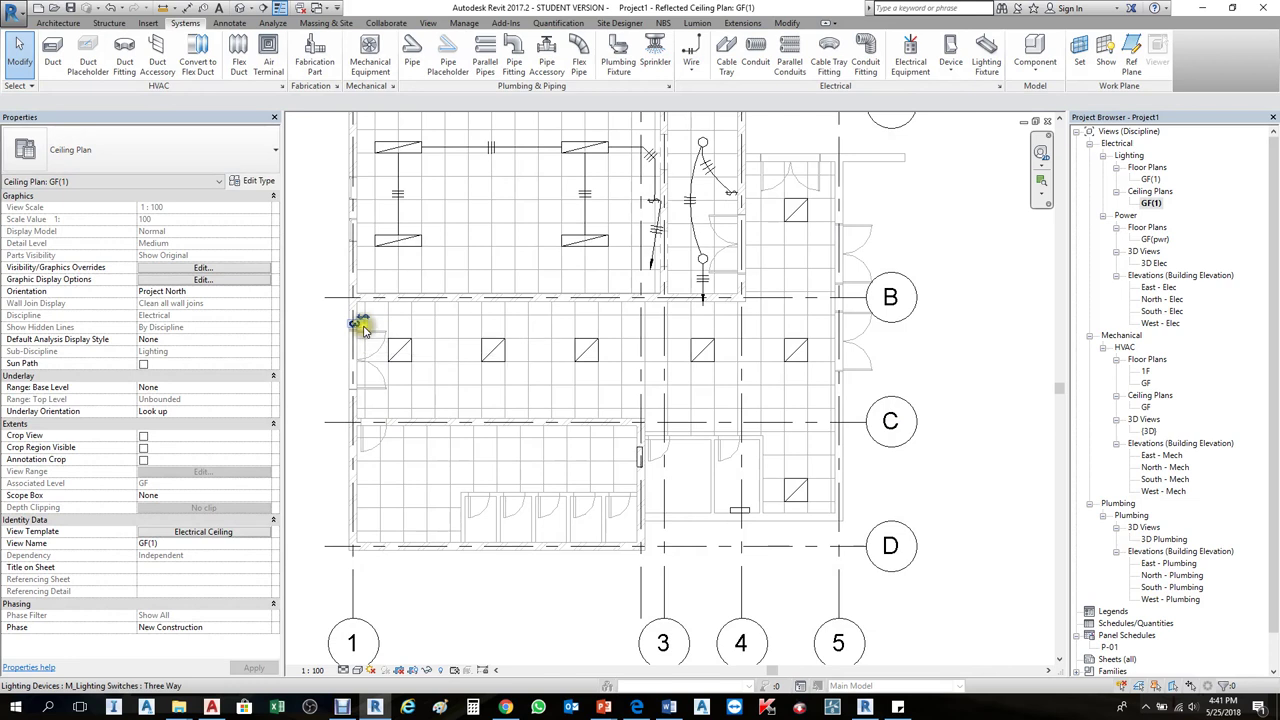
- Check which fixtures the switch systems on the three-way switch beside the grid 1 door control
scroll(360, 328, up, 3)
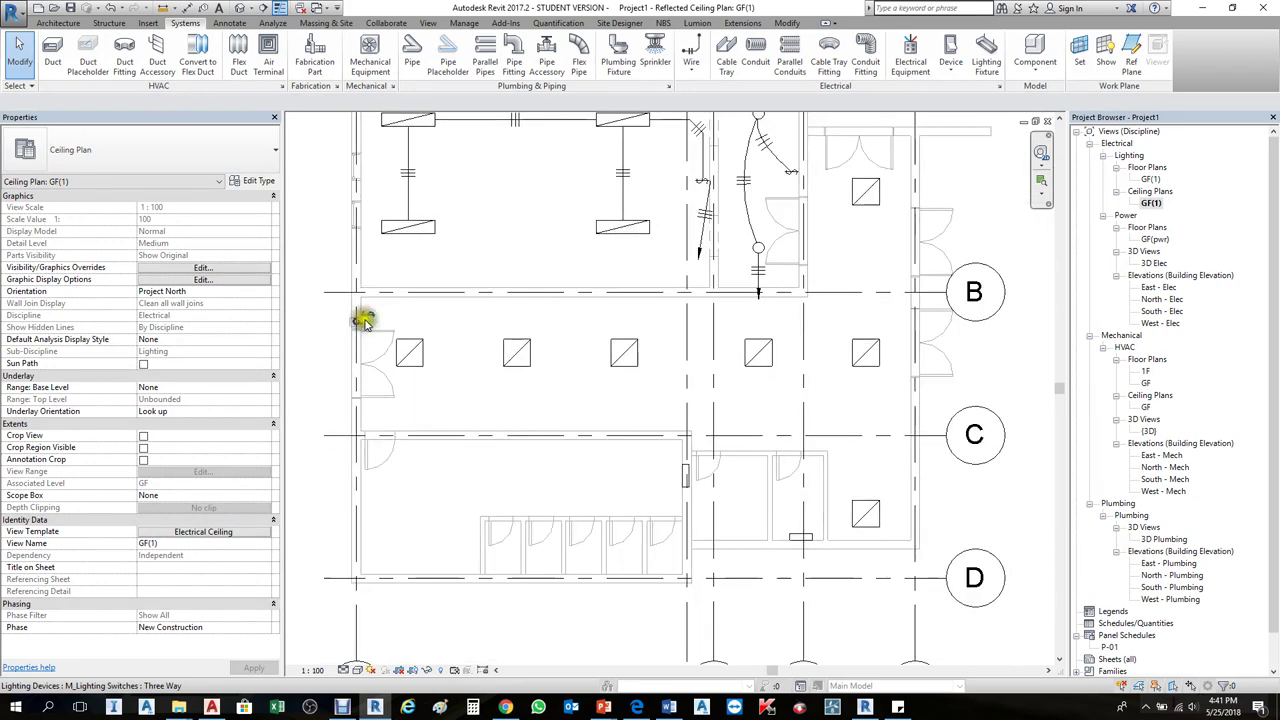
key(Tab)
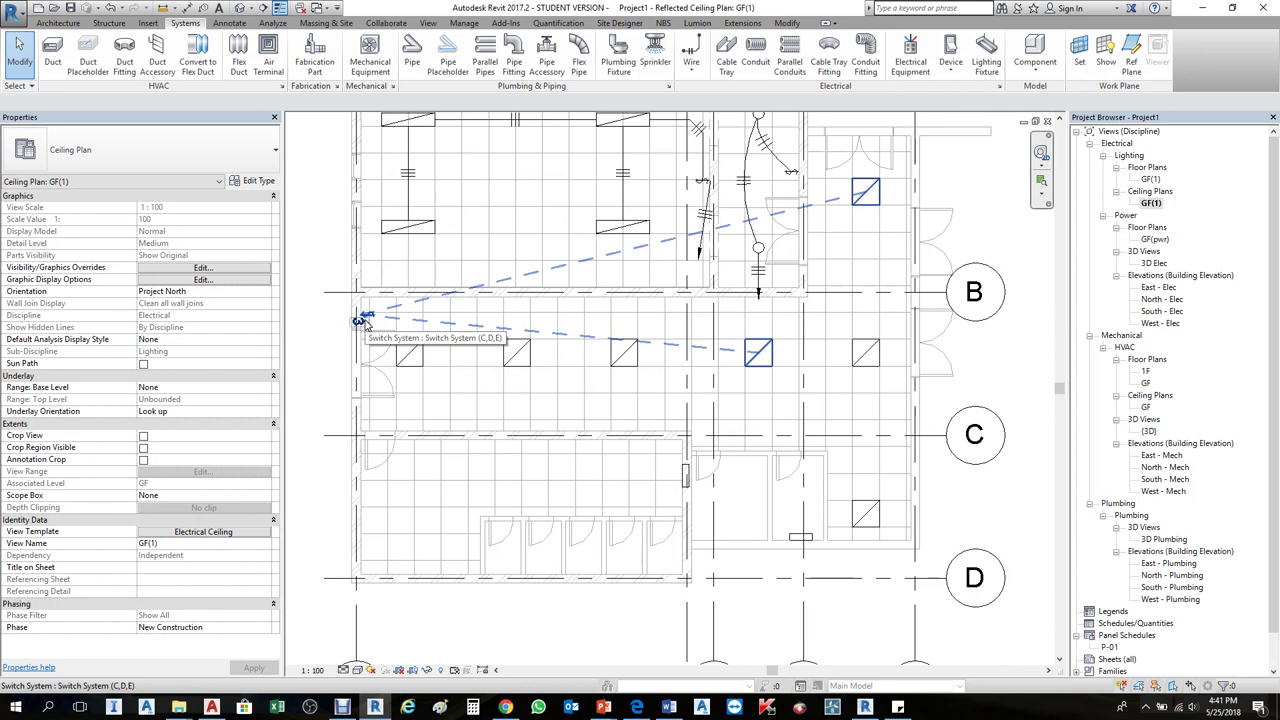
key(Tab)
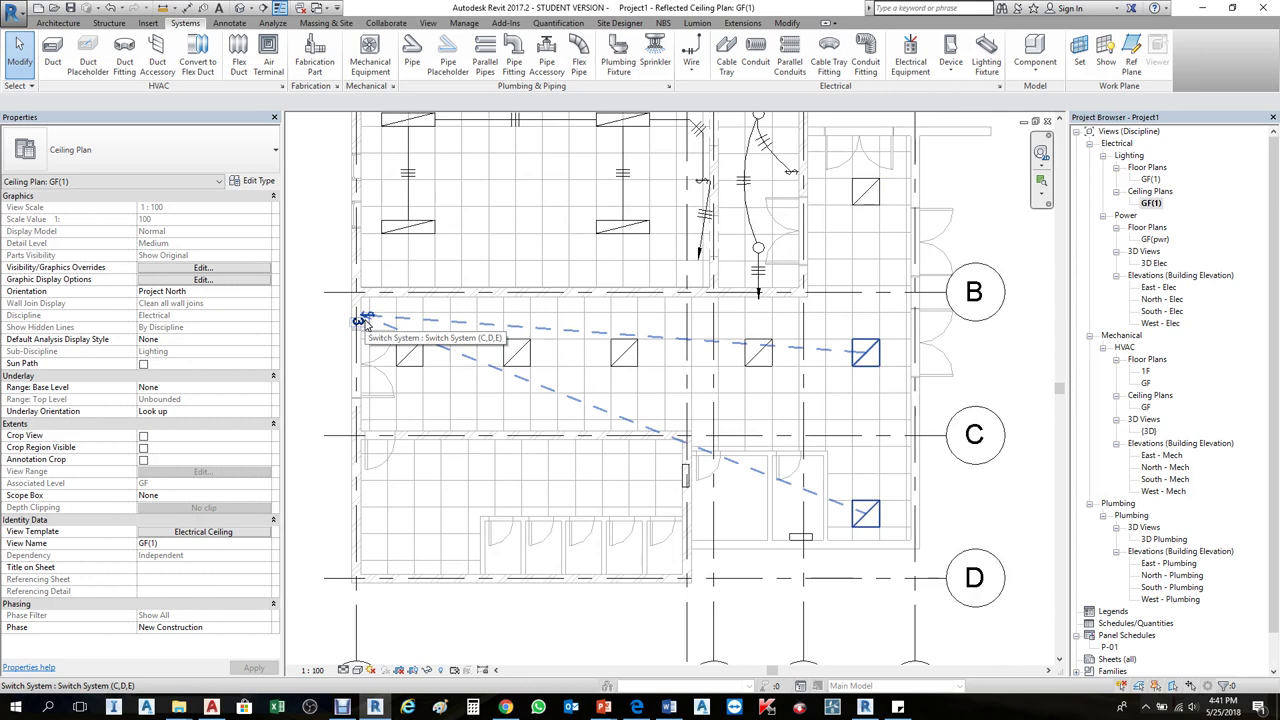
key(Tab)
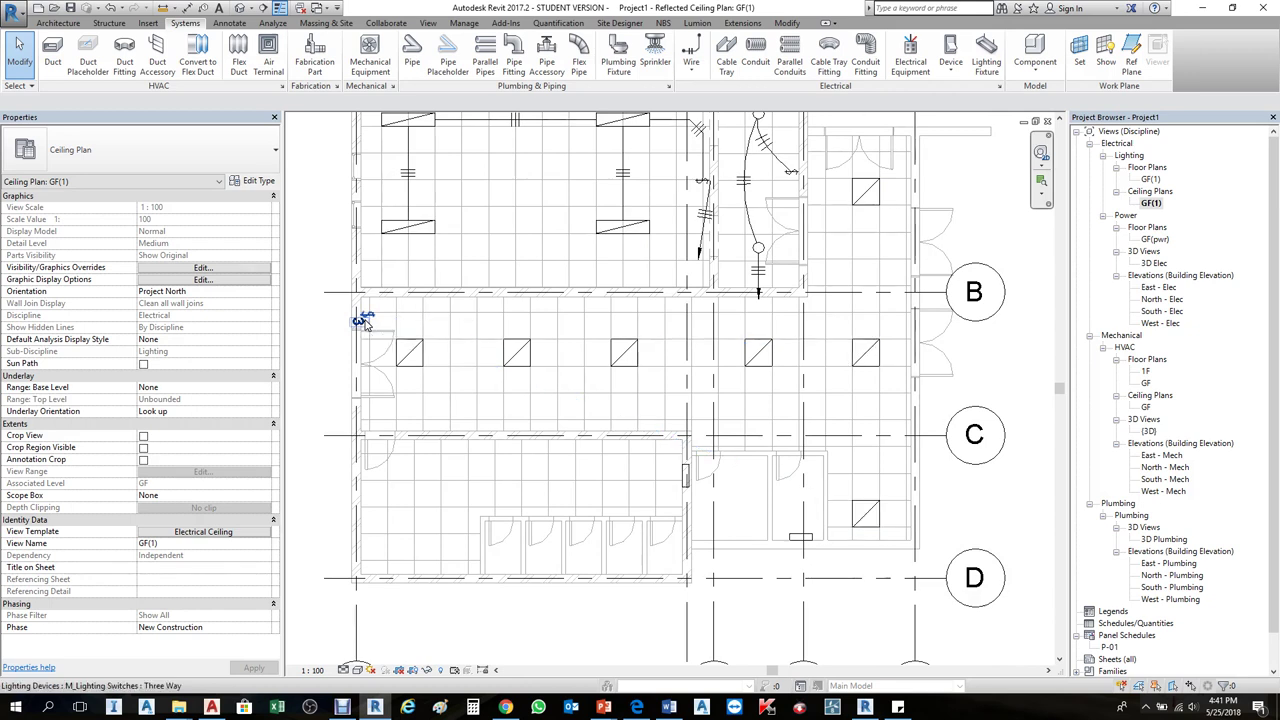
key(Tab)
key(Tab)
click(360, 325)
key(Tab)
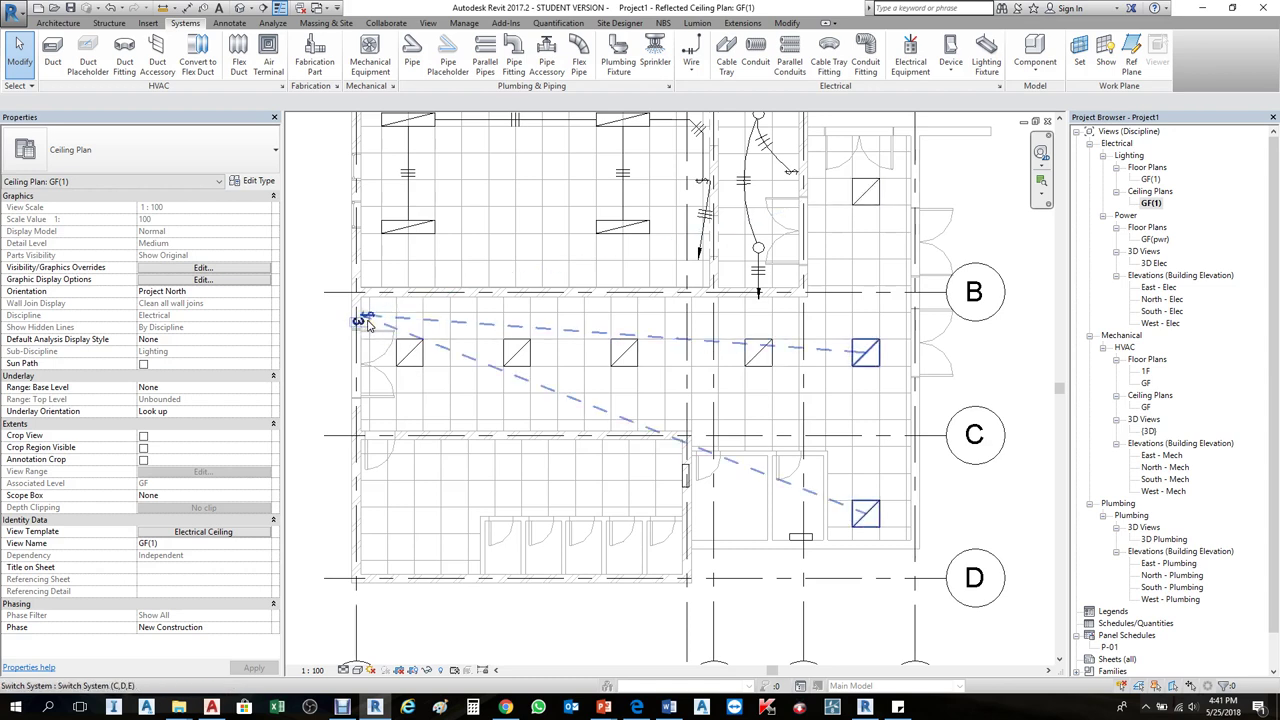
key(Tab)
- Inspect the switch system of the three corridor fixtures nearest grid 1 and recheck the systems on the door switch
click(410, 355)
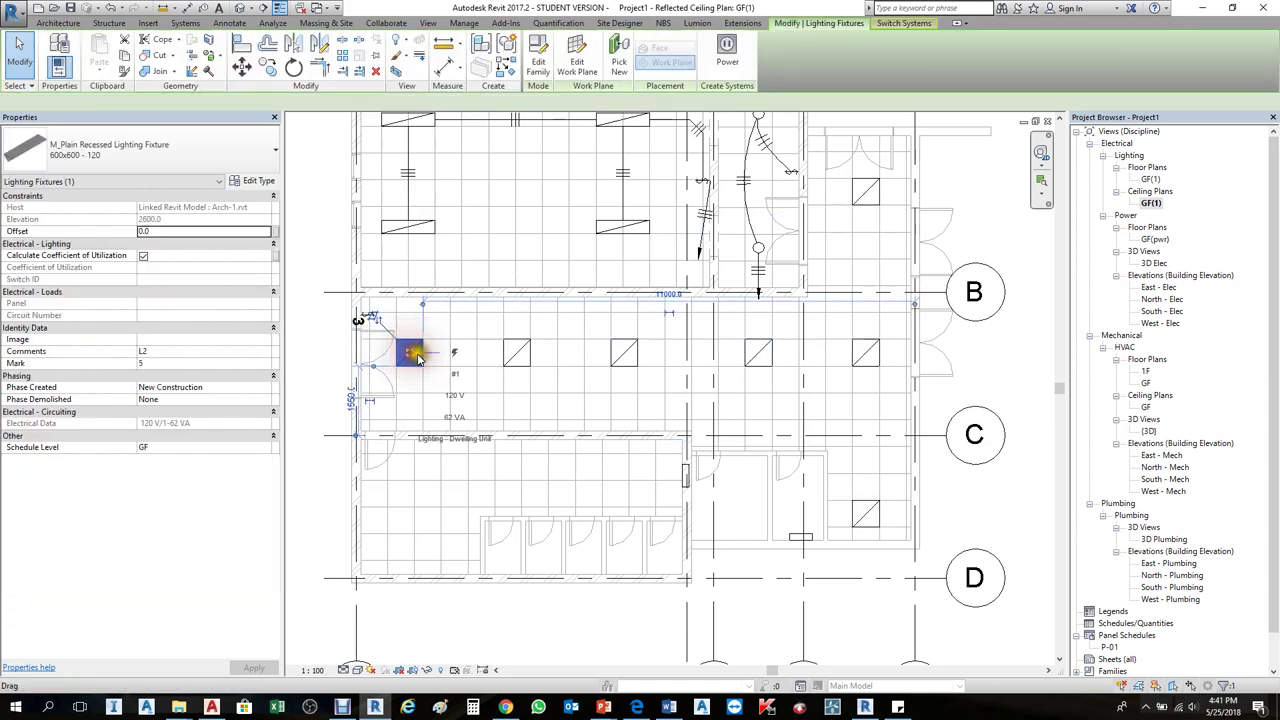
click(482, 366)
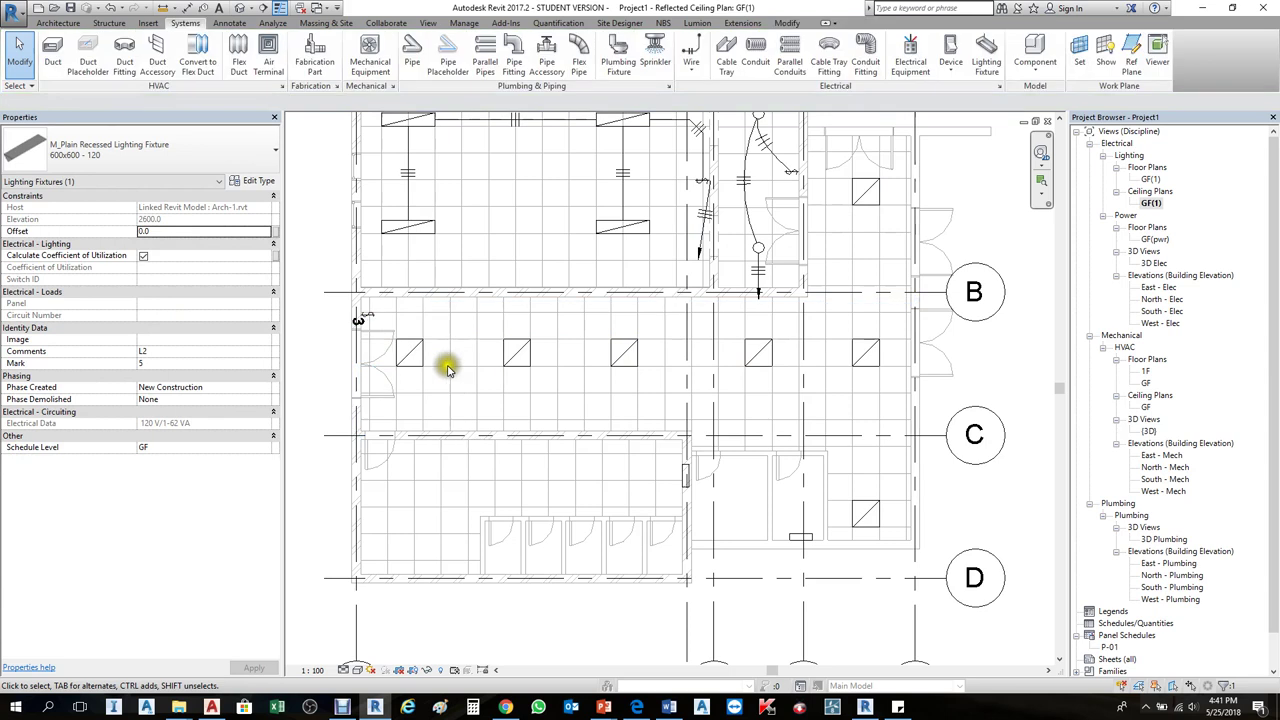
key(Tab)
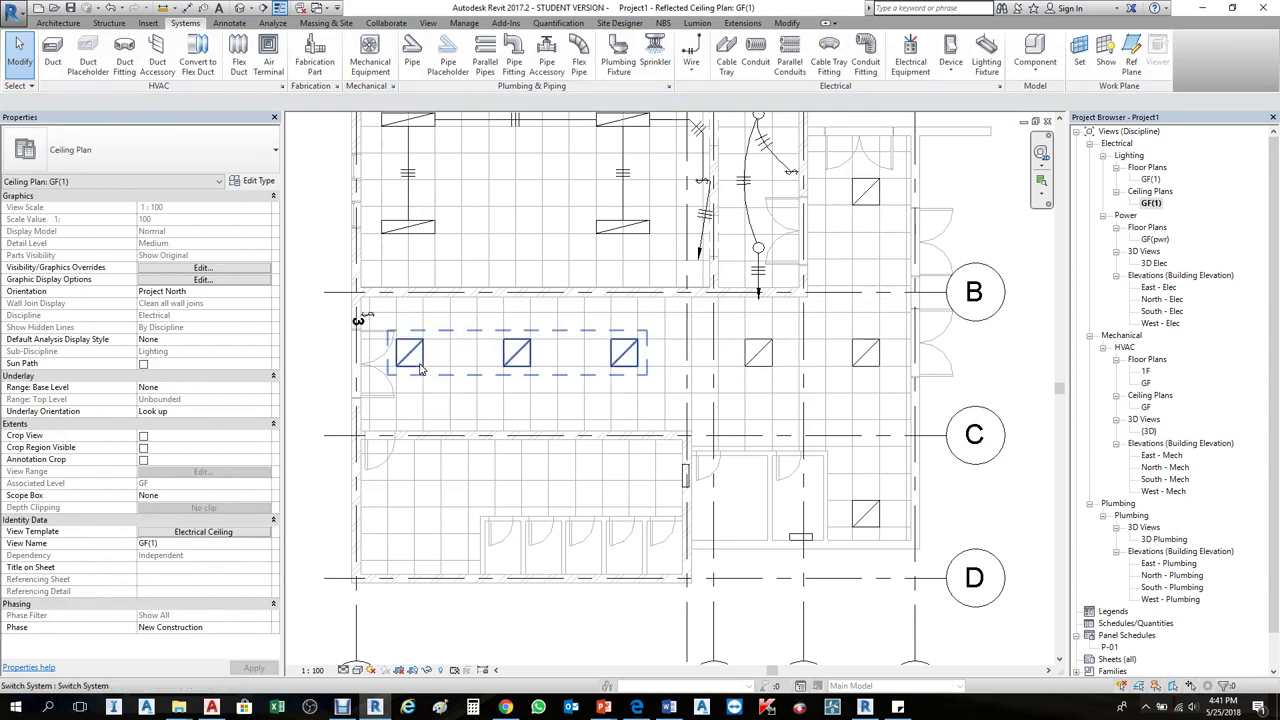
key(Tab)
click(407, 340)
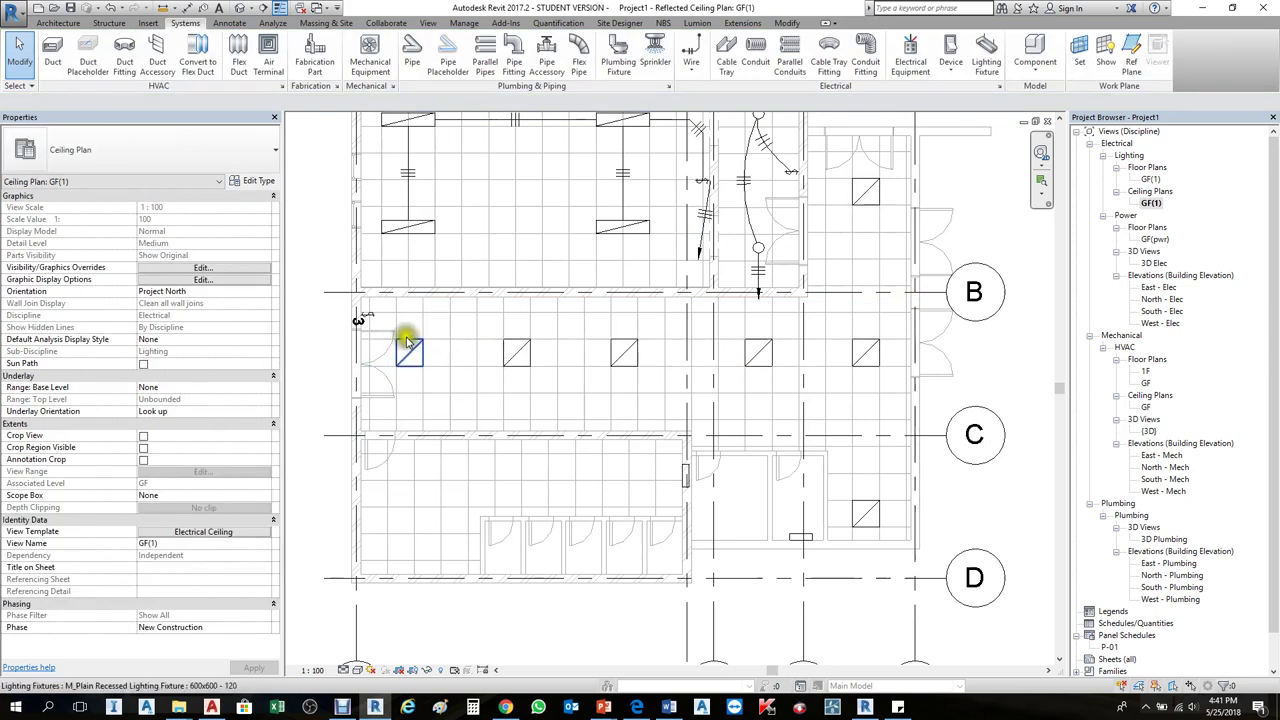
key(Tab)
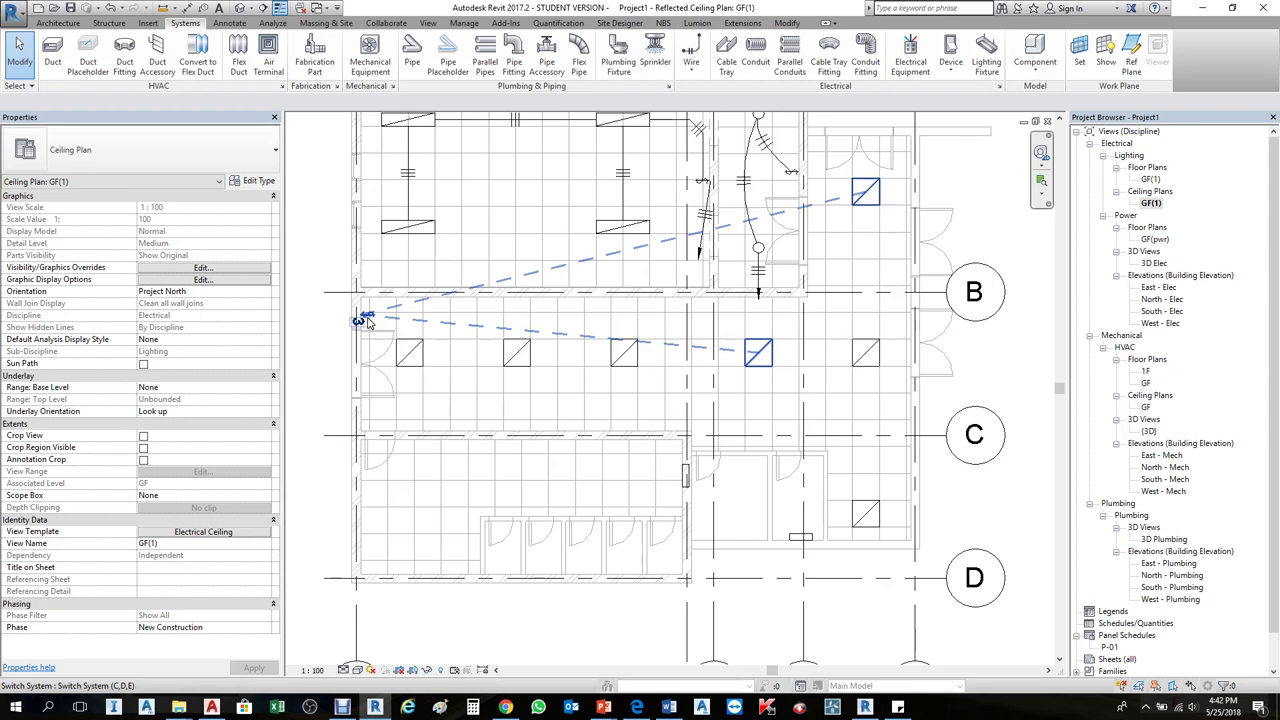
key(Tab)
key(Tab)
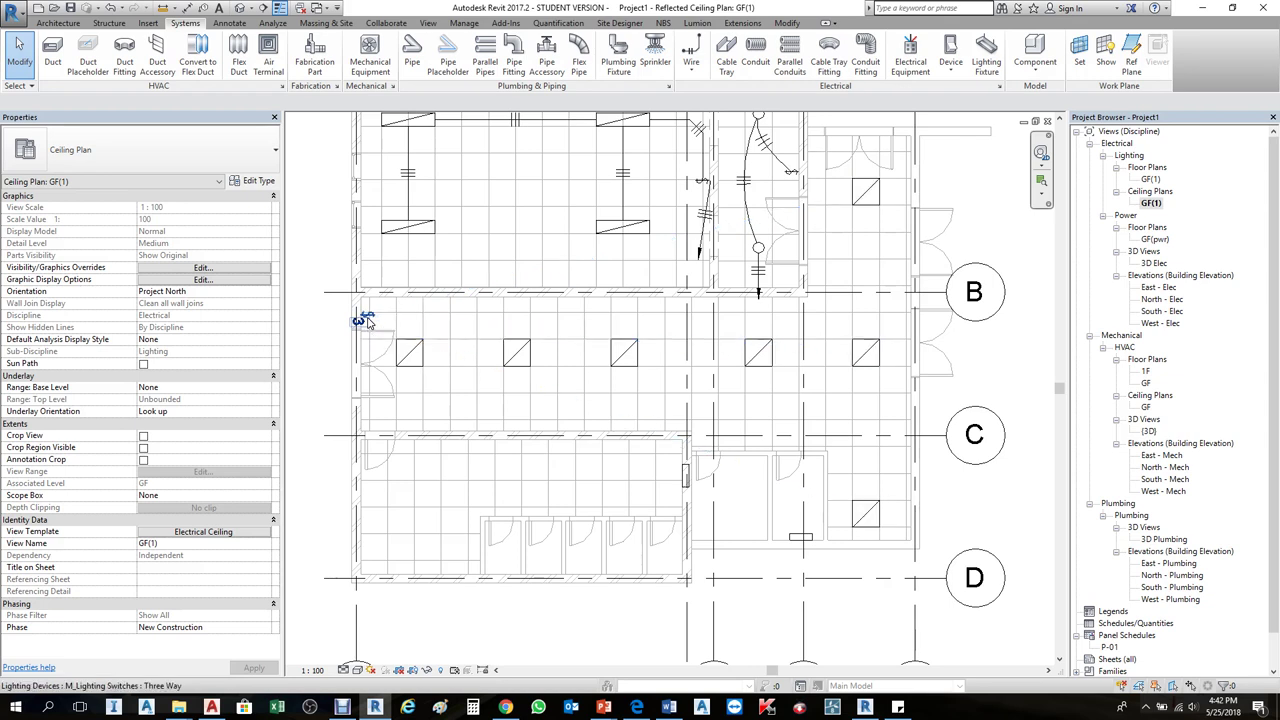
- Create a power circuit from the seven 600x600 recessed fixtures in the corridor and along grid 5 plus the three-way switch beside the grid 1 door
scroll(367, 321, up, 2)
click(444, 377)
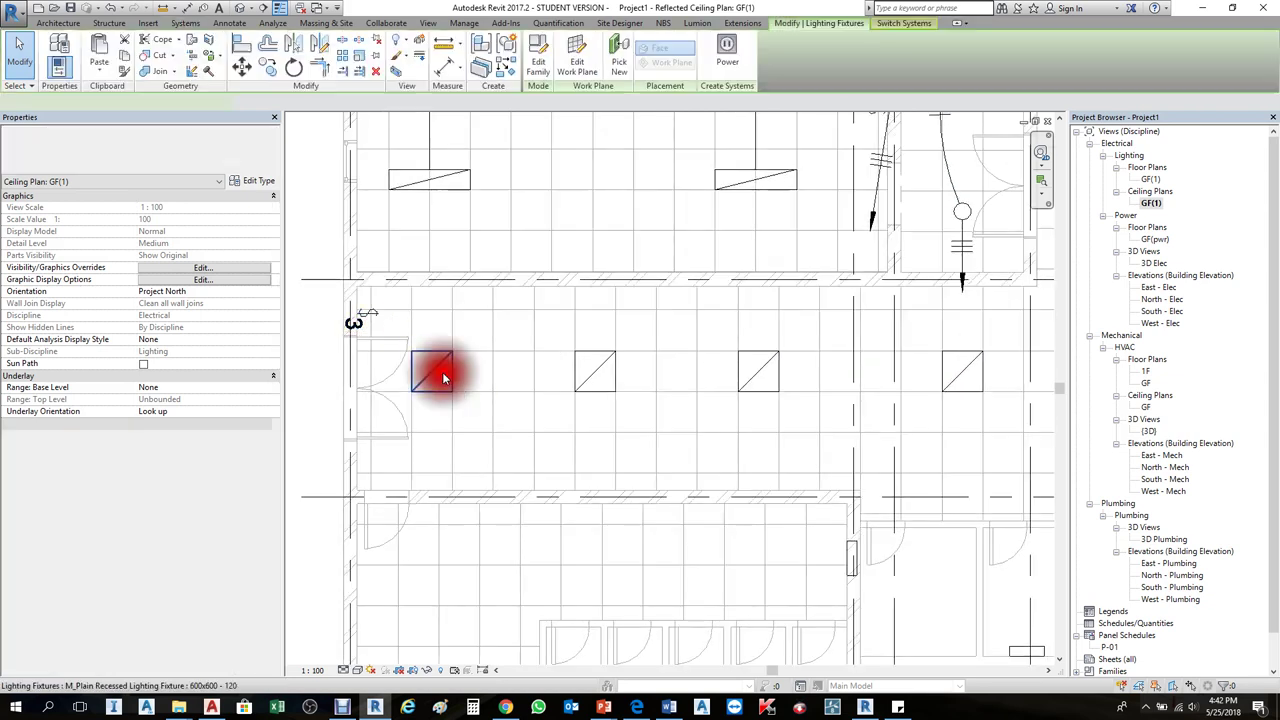
key(Escape)
scroll(416, 313, down, 3)
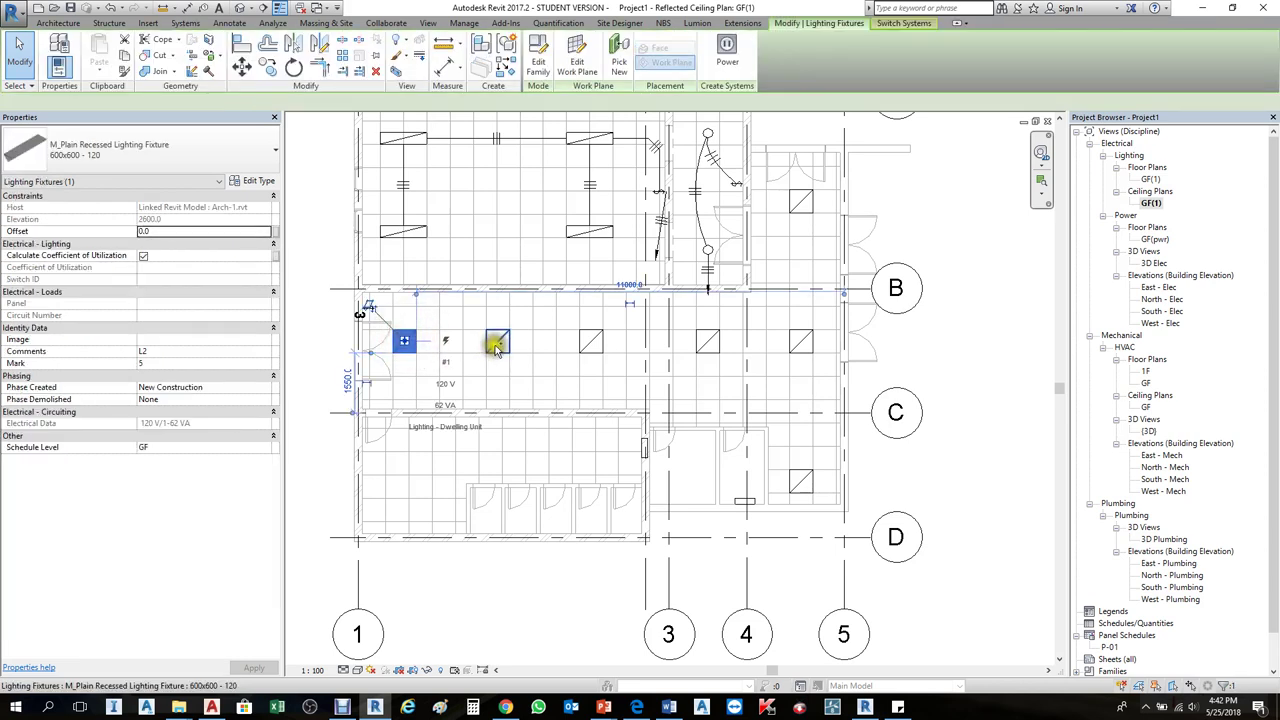
ctrl+click(497, 342)
ctrl+click(590, 342)
ctrl+click(705, 344)
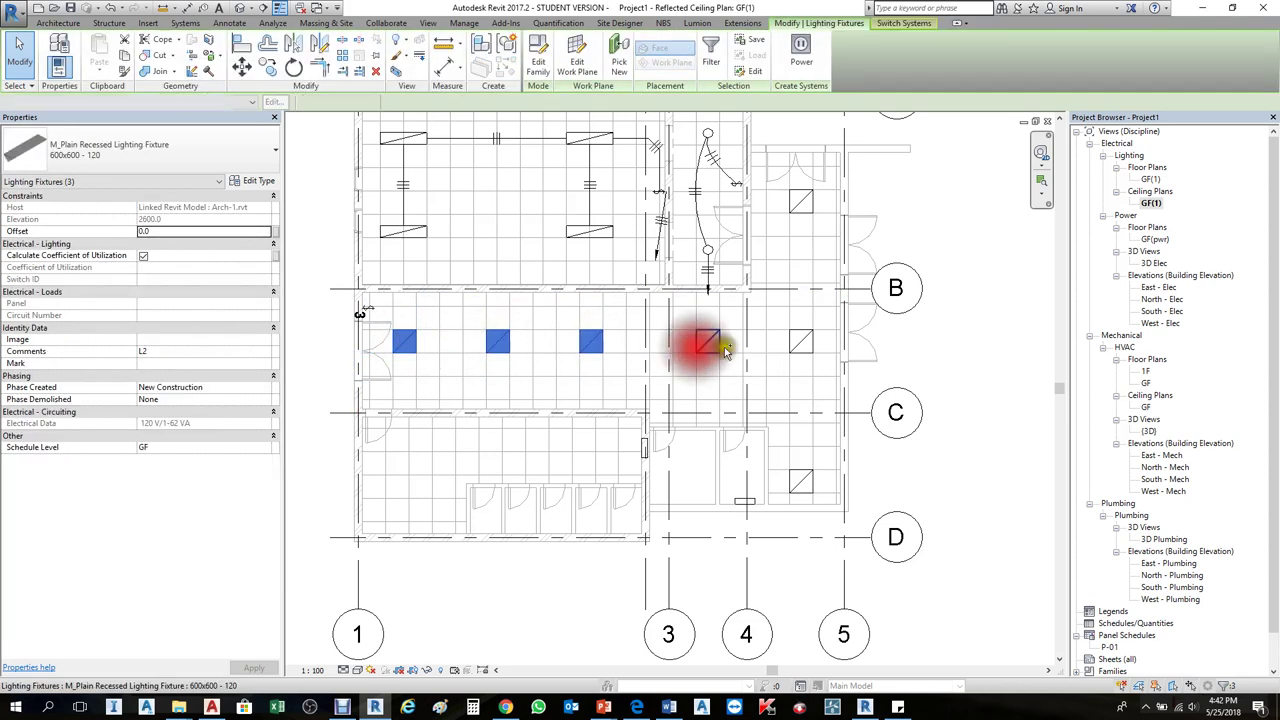
ctrl+click(801, 342)
ctrl+click(801, 204)
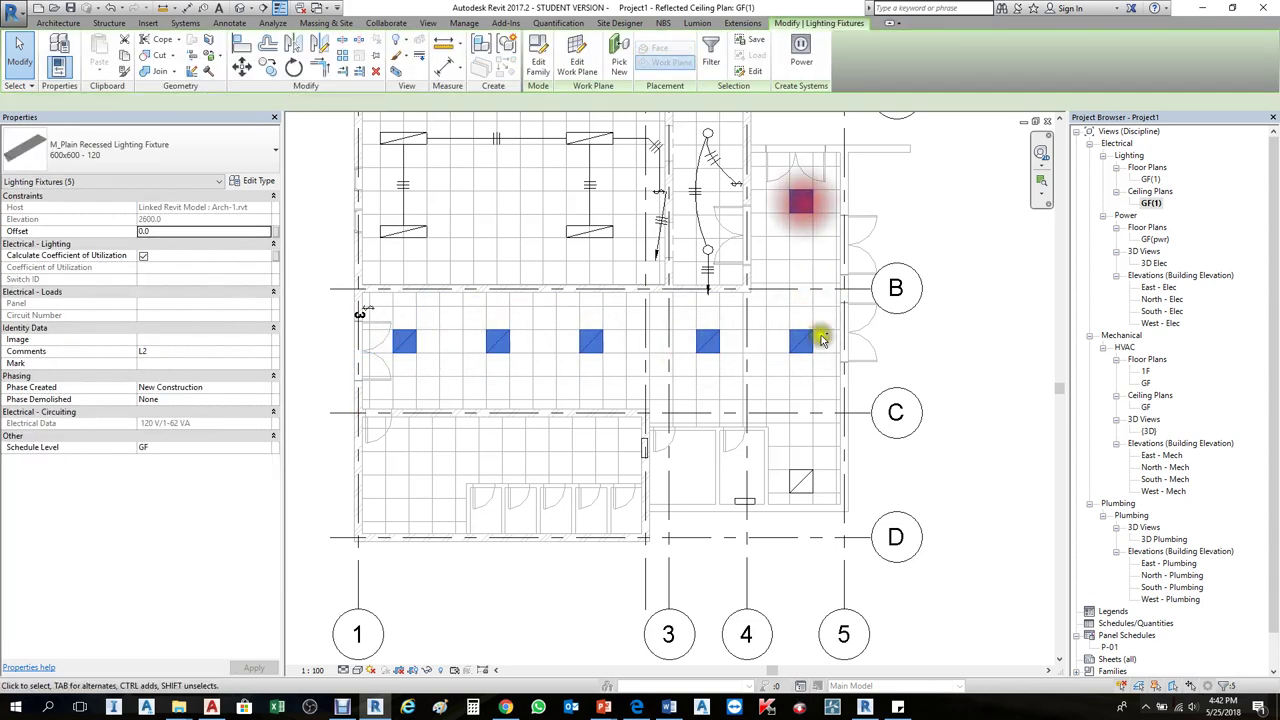
ctrl+click(801, 480)
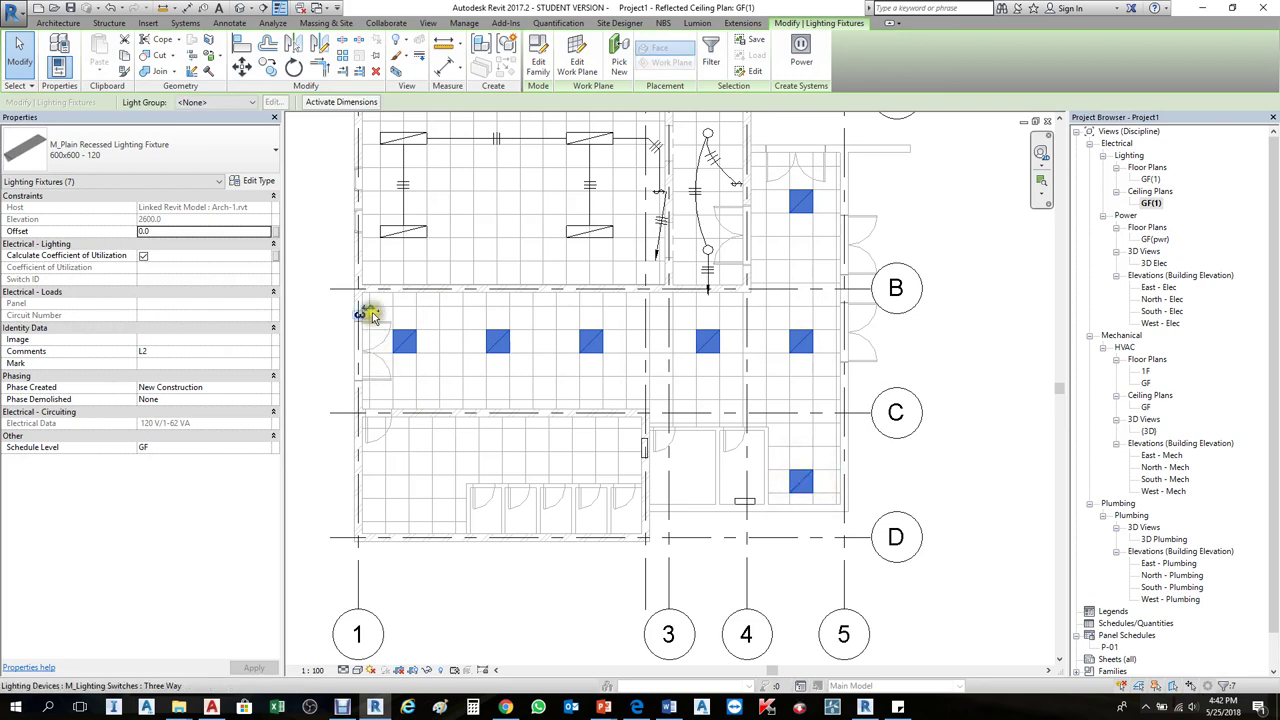
ctrl+click(362, 314)
ctrl+click(744, 170)
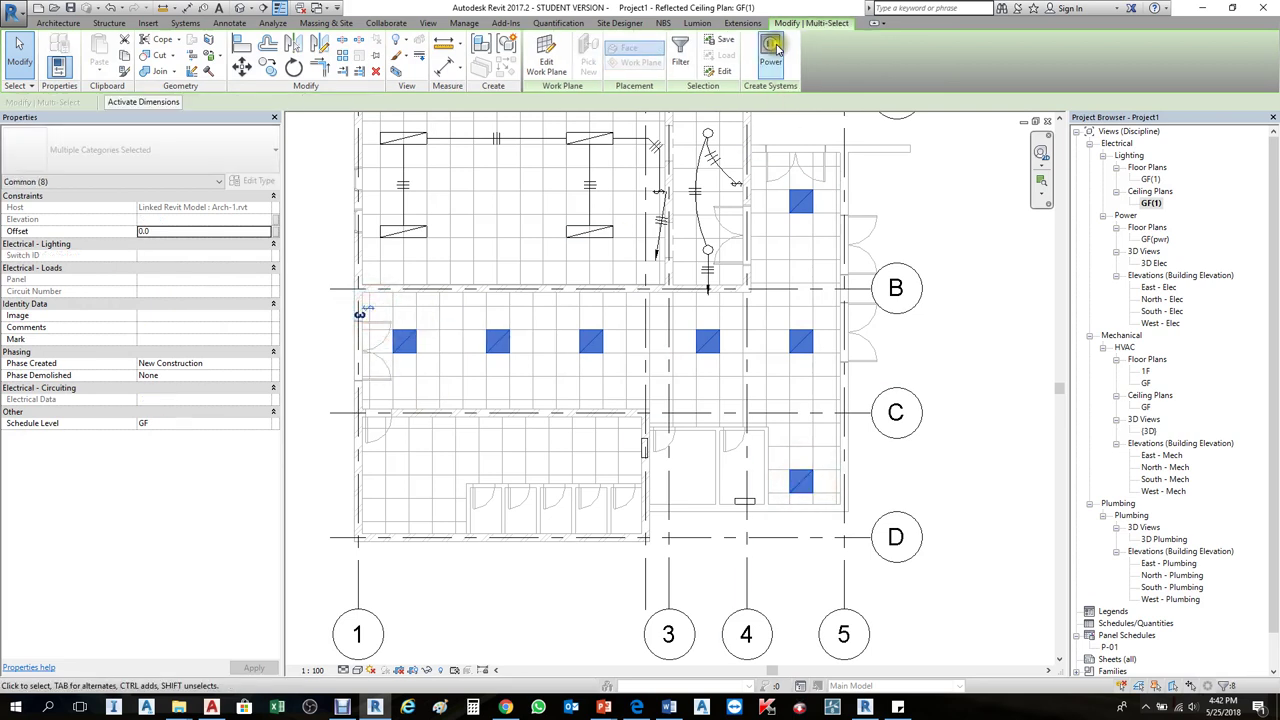
click(770, 50)
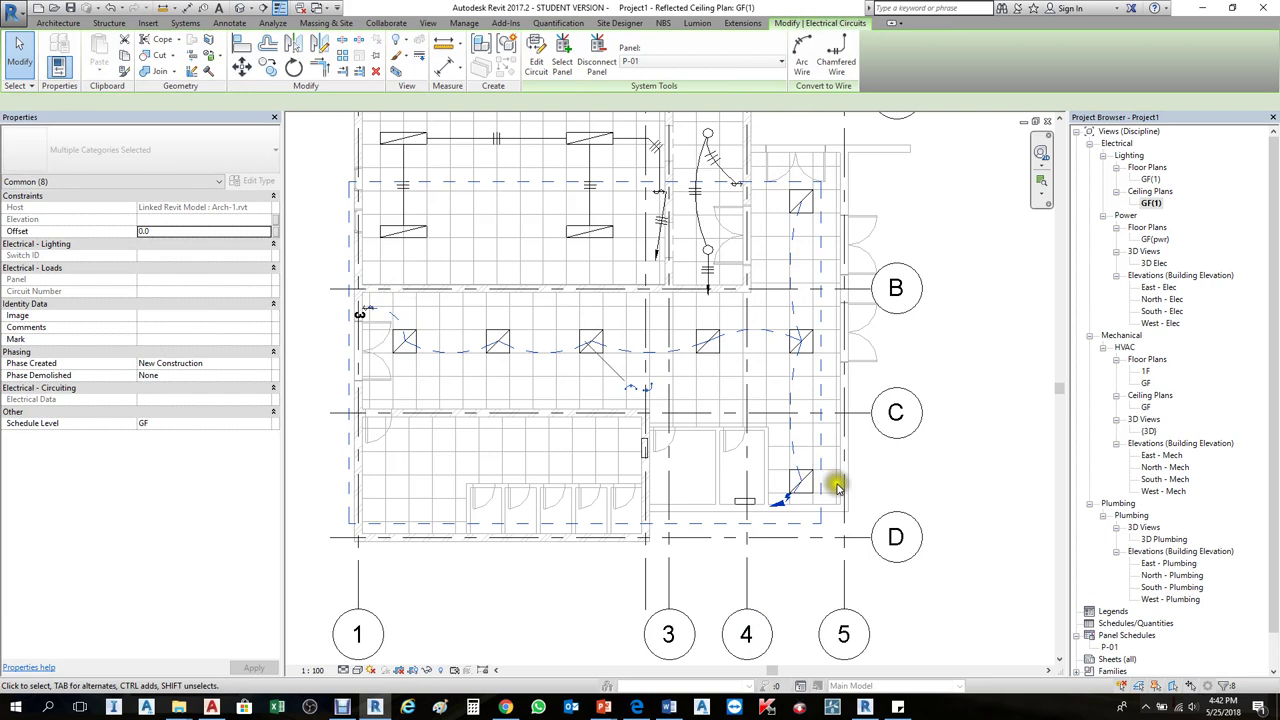
- Convert the corridor lighting circuit on panel P-01 to chamfered wires
scroll(743, 437, up, 1)
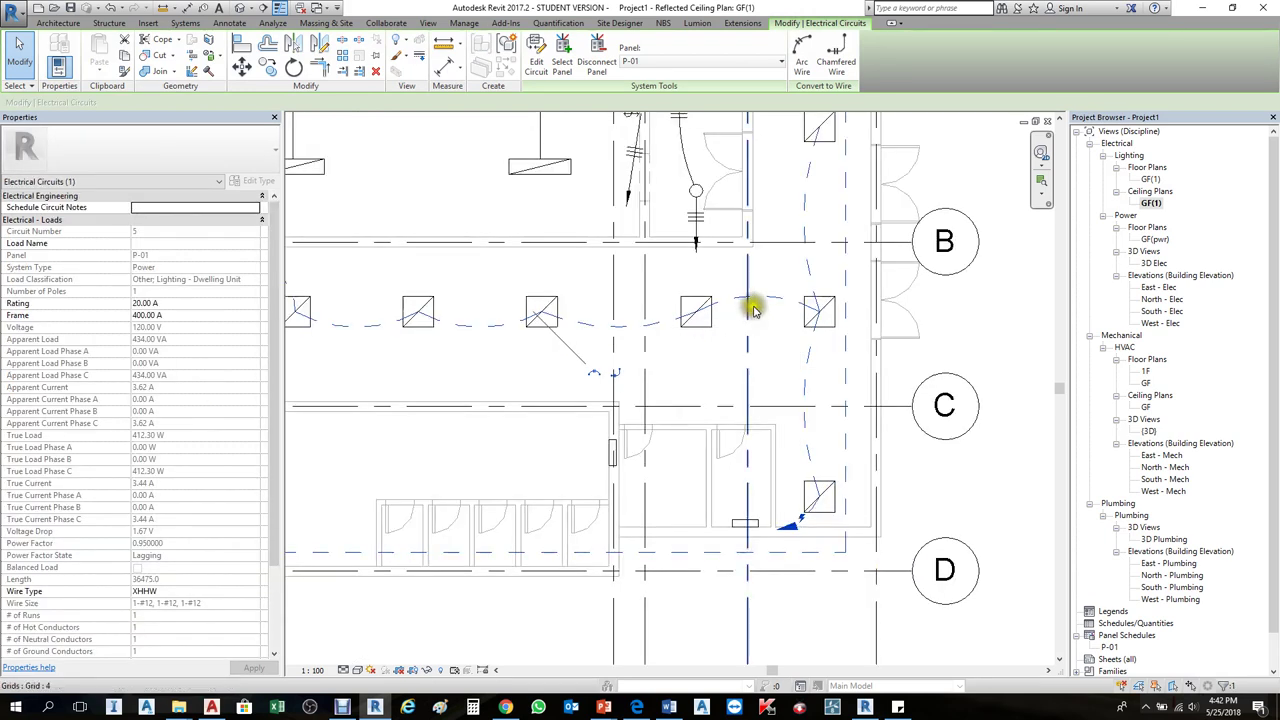
scroll(835, 398, down, 1)
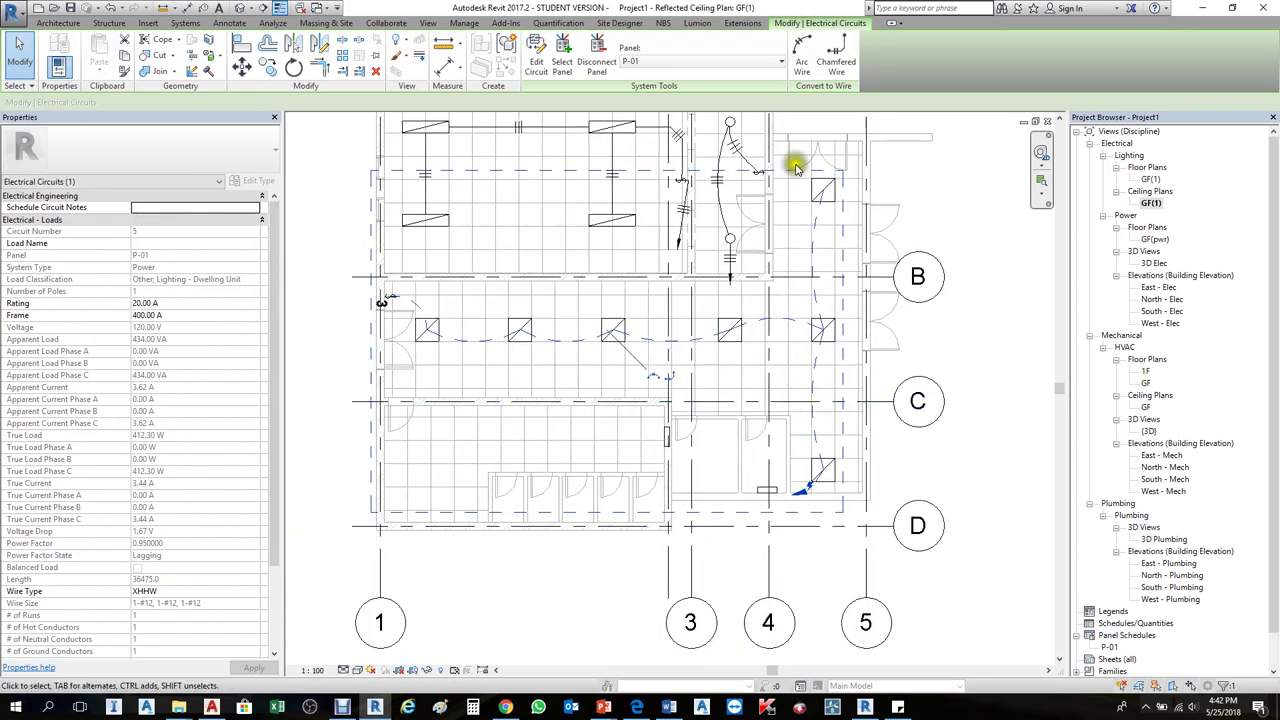
click(840, 60)
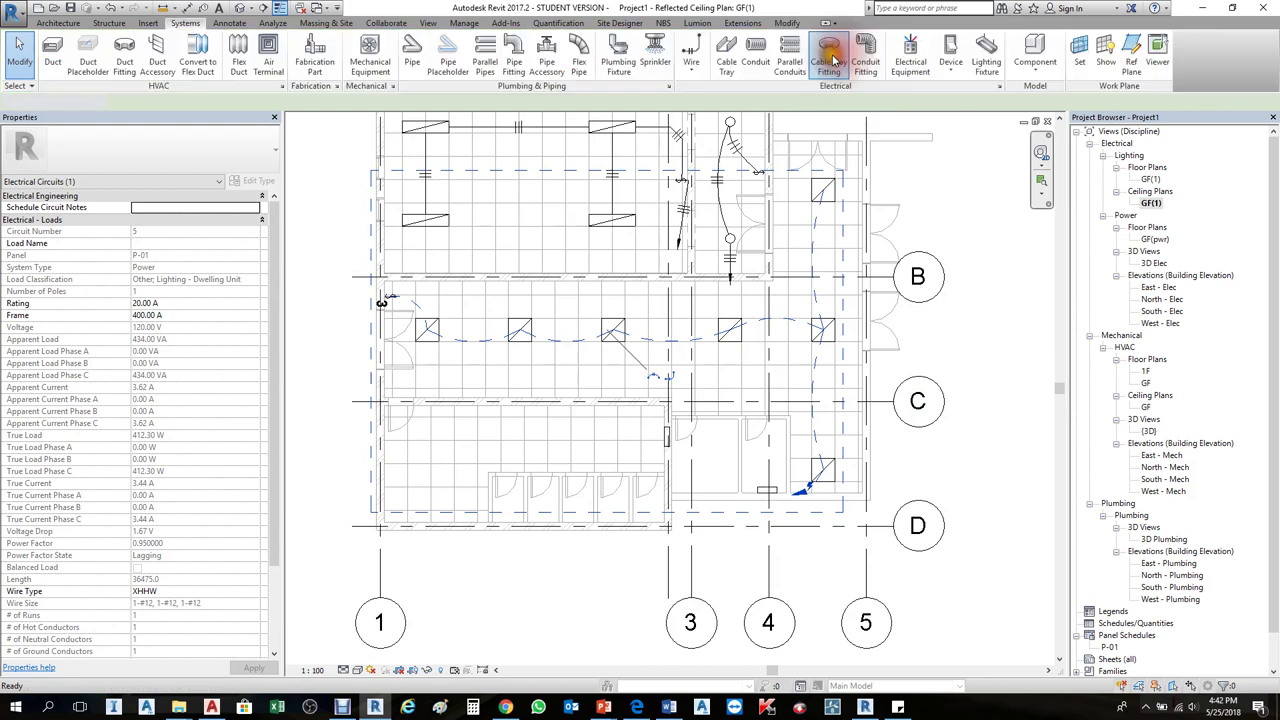
scroll(873, 455, up, 4)
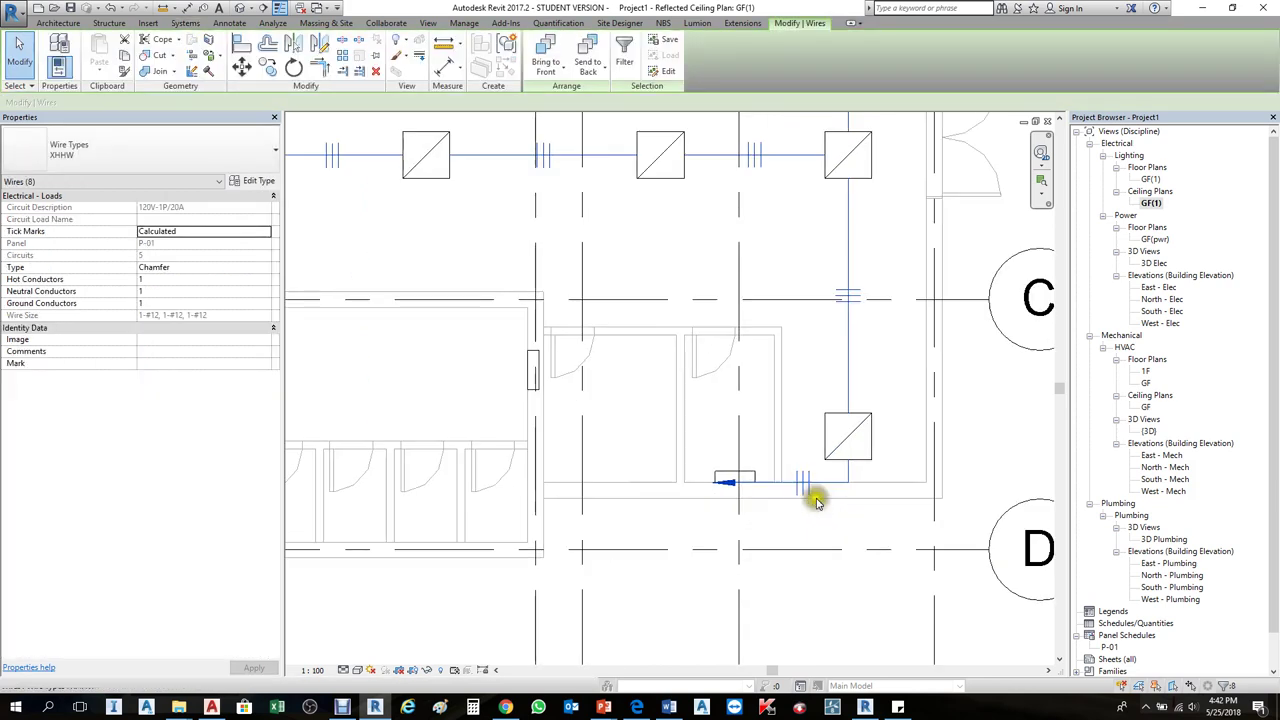
- Shorten the home run wire below the lowest fixture so its arrow ends at the near edge of the panel on grid 4
key(Escape)
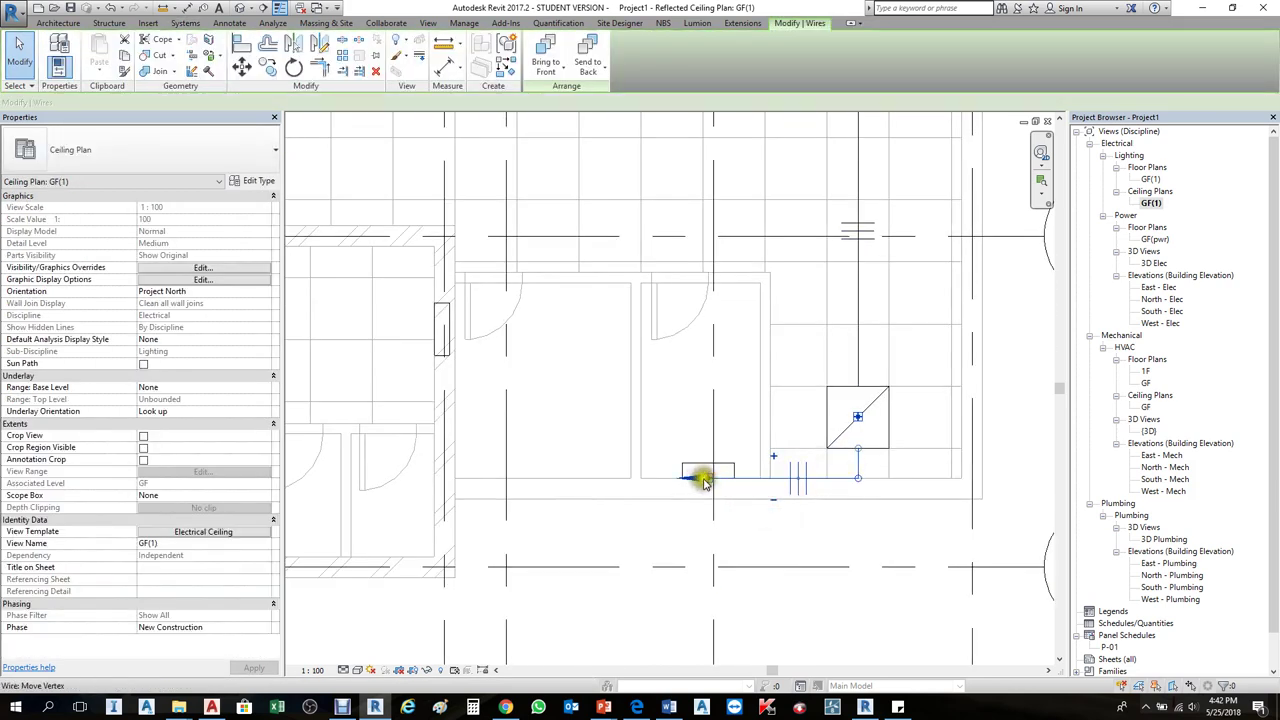
click(745, 478)
drag(760, 483, 758, 480)
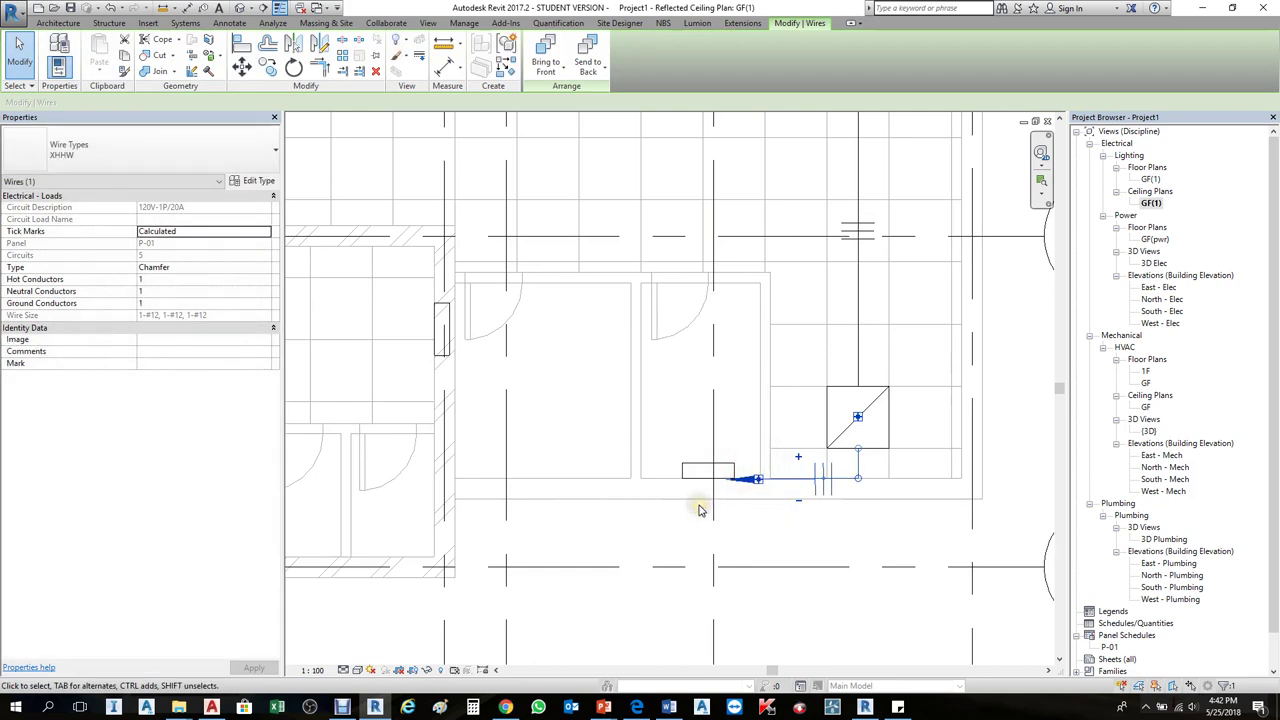
- Examine the home run wire's tick mark options and its hot, neutral and ground conductor settings
click(265, 231)
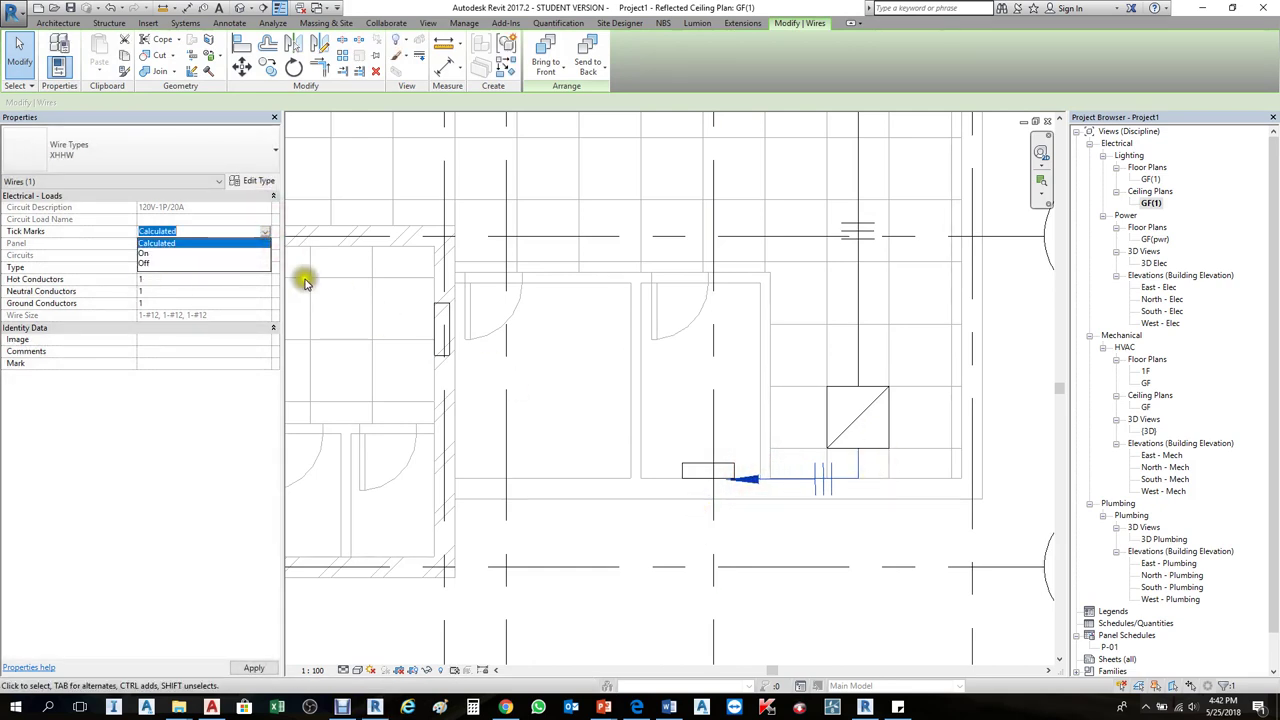
scroll(840, 489, up, 4)
click(845, 475)
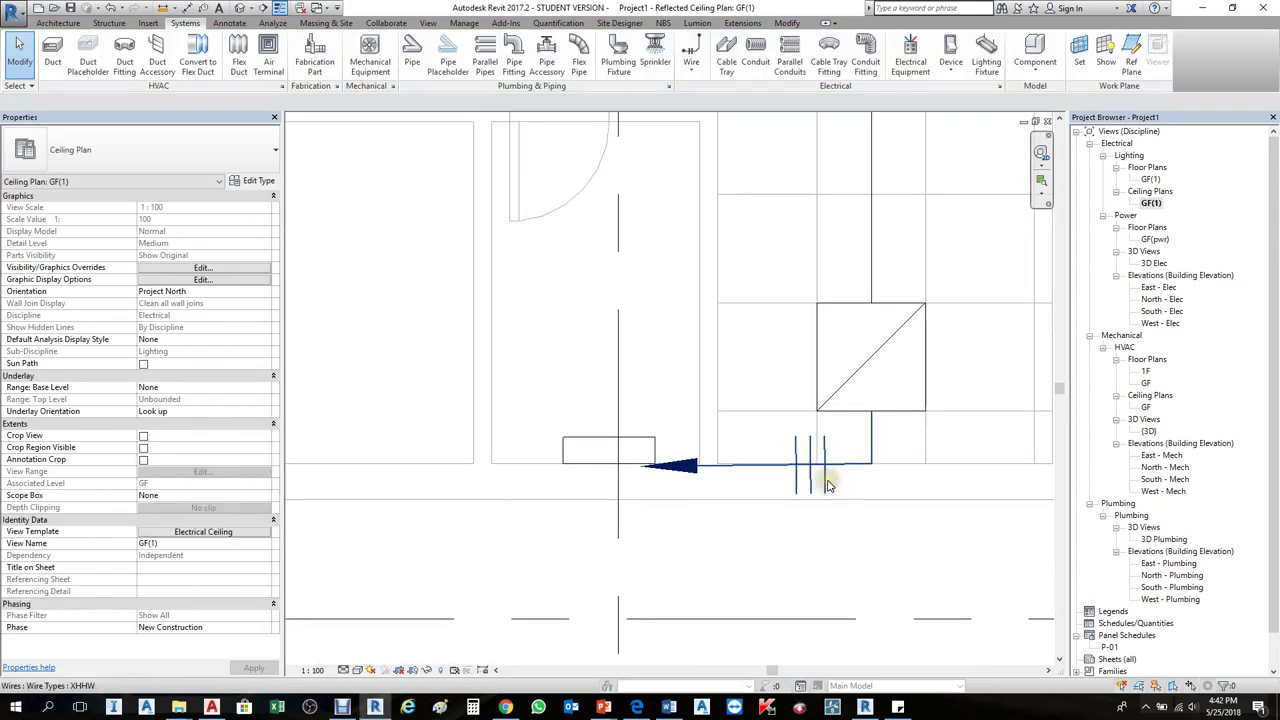
click(827, 479)
key(Escape)
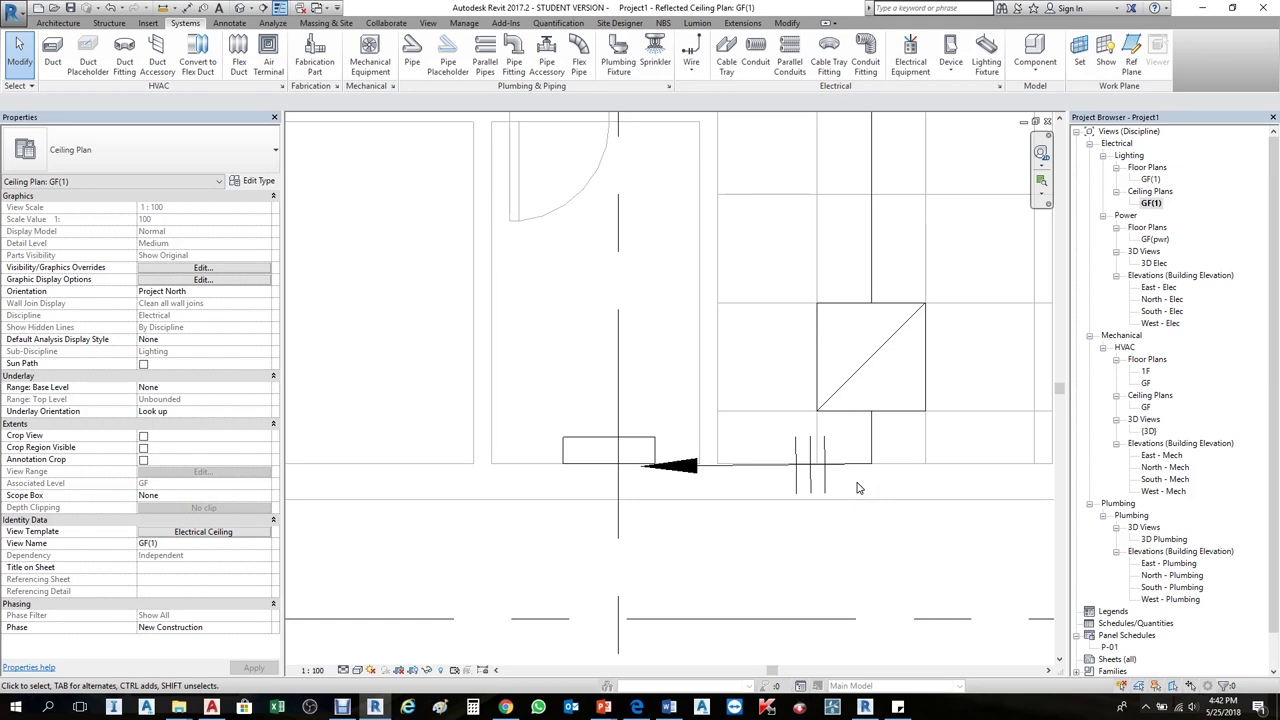
scroll(800, 480, down, 2)
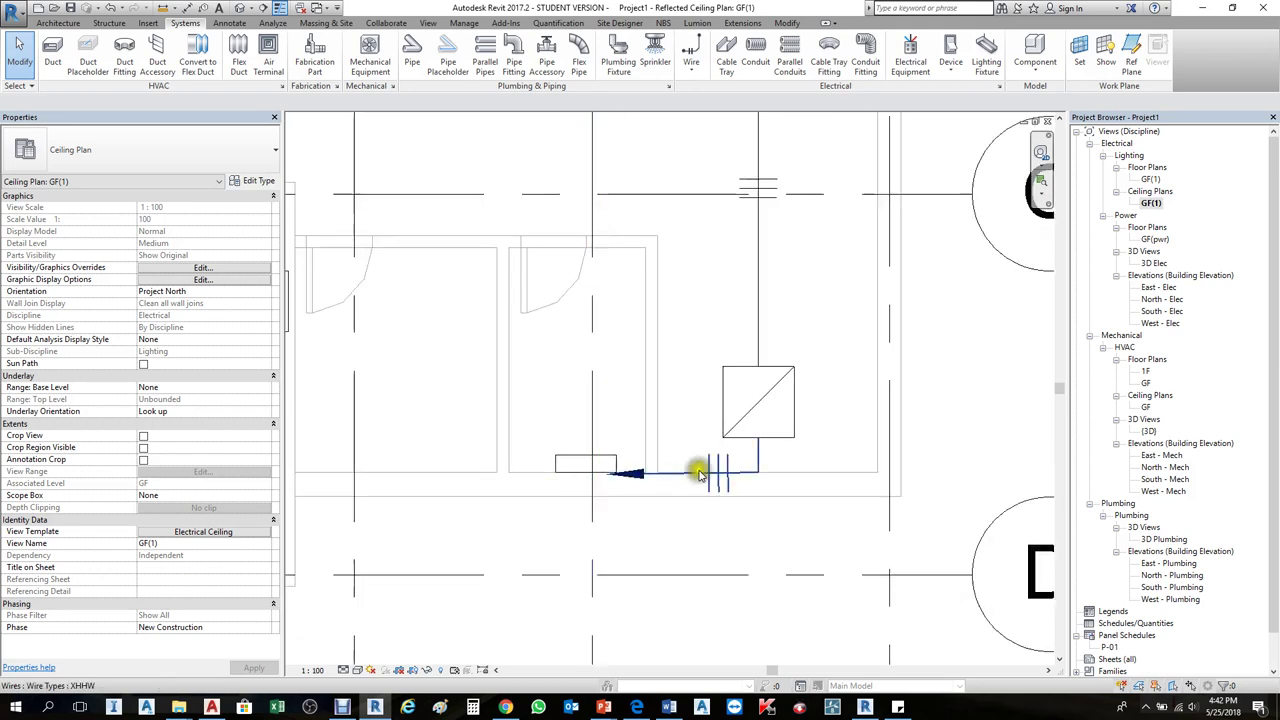
click(715, 487)
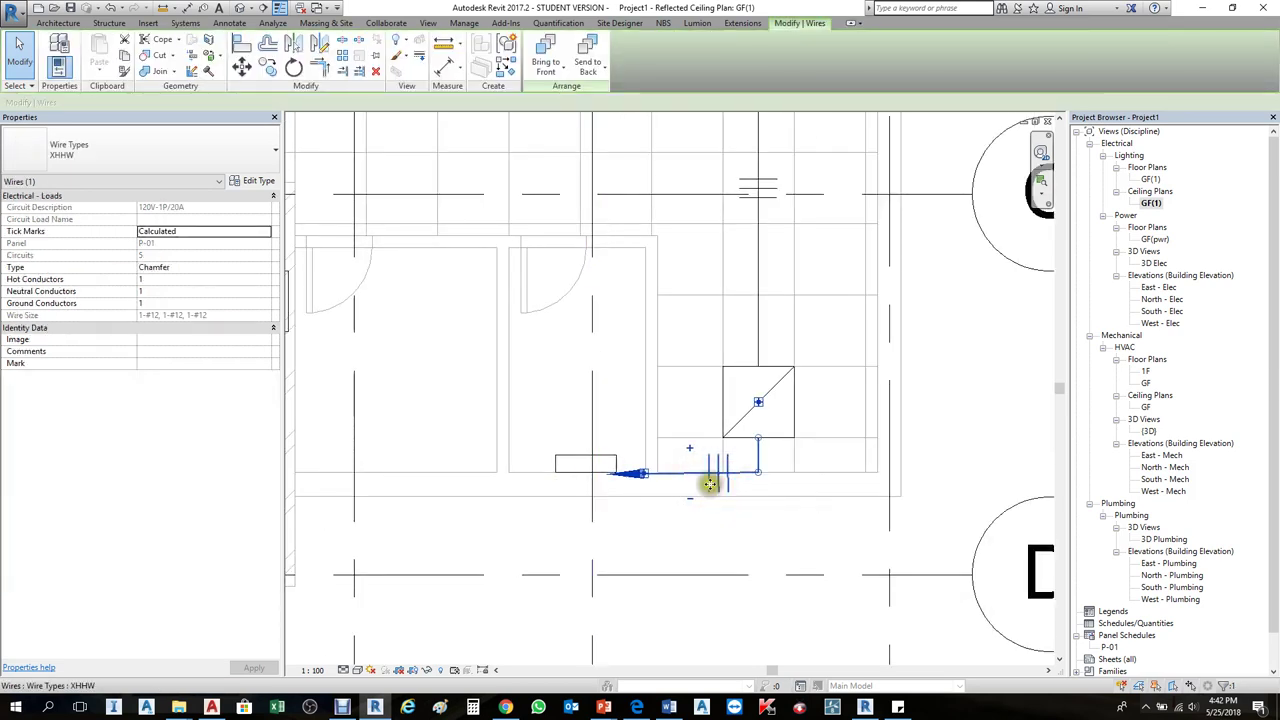
click(157, 303)
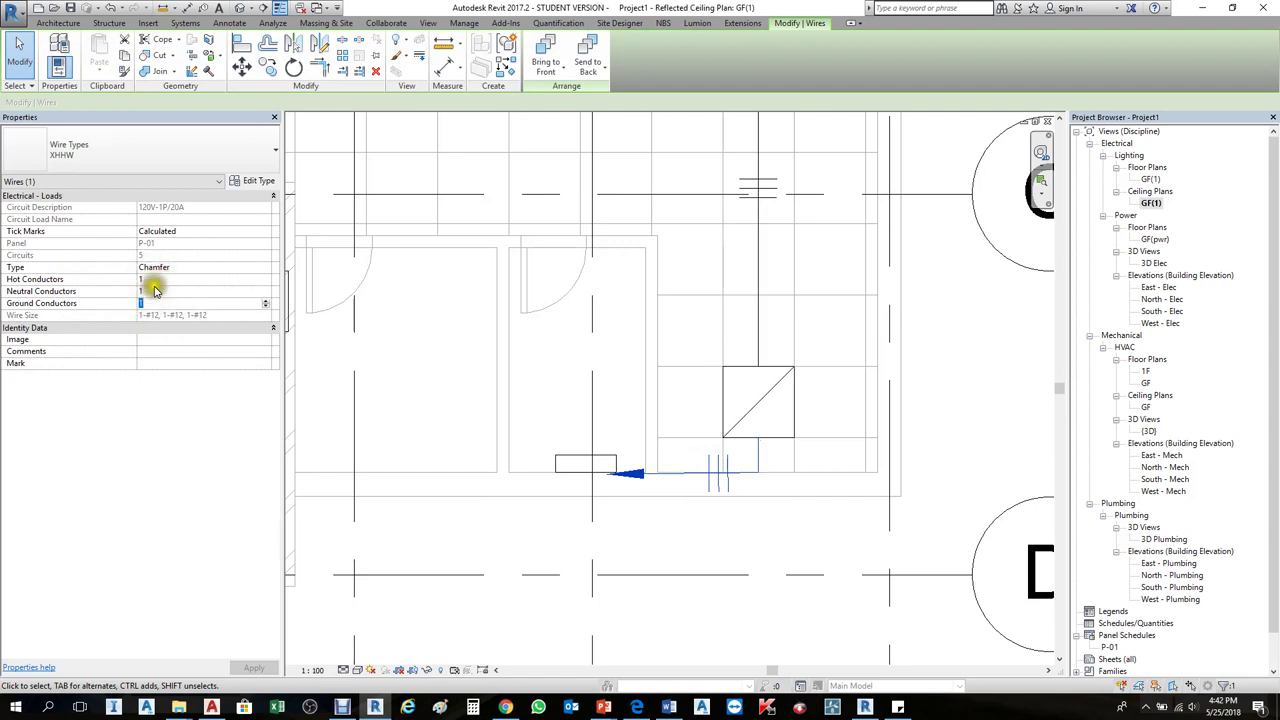
click(155, 281)
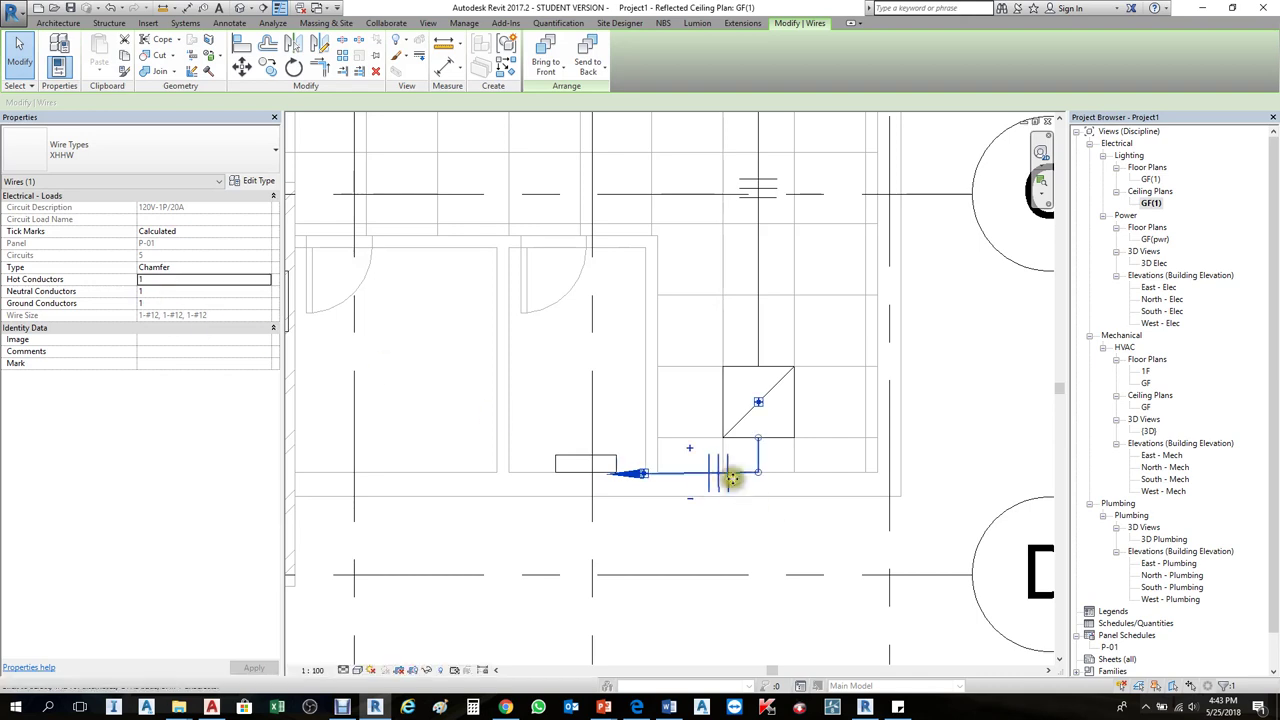
- Increase the home run wire's hot conductors to 3 and reduce the count by one
scroll(705, 487, up, 2)
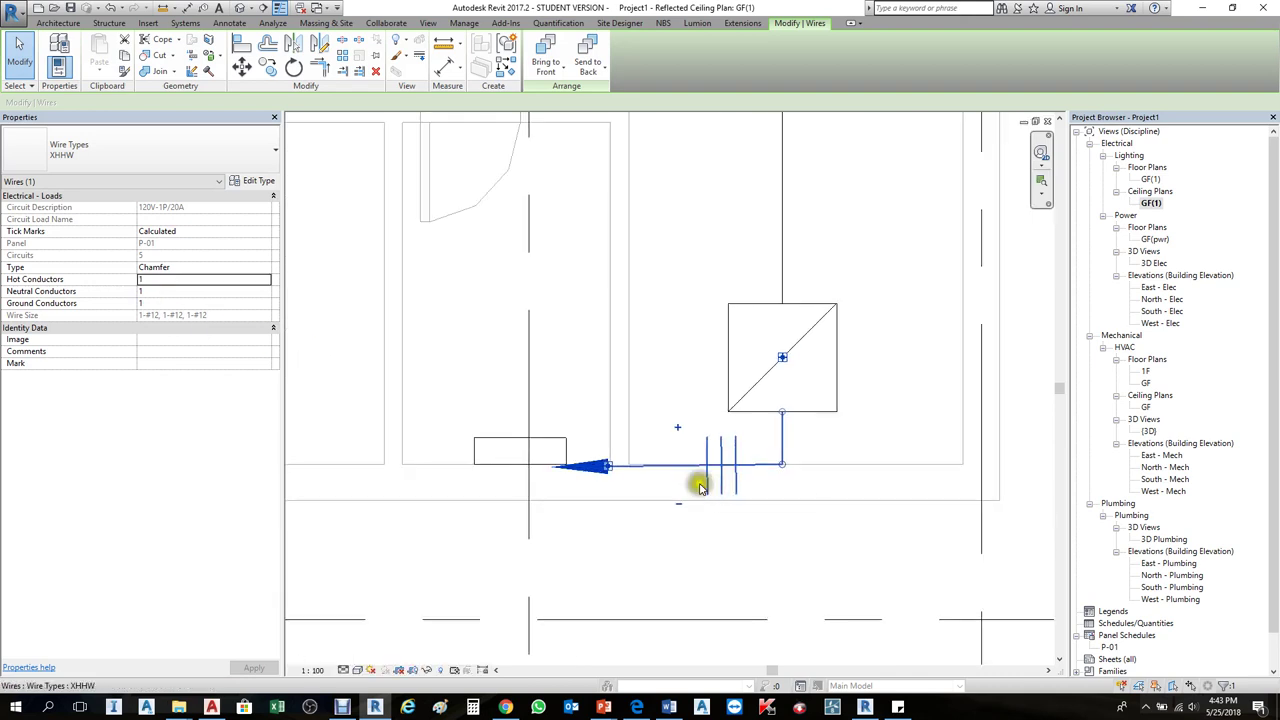
click(678, 430)
click(673, 432)
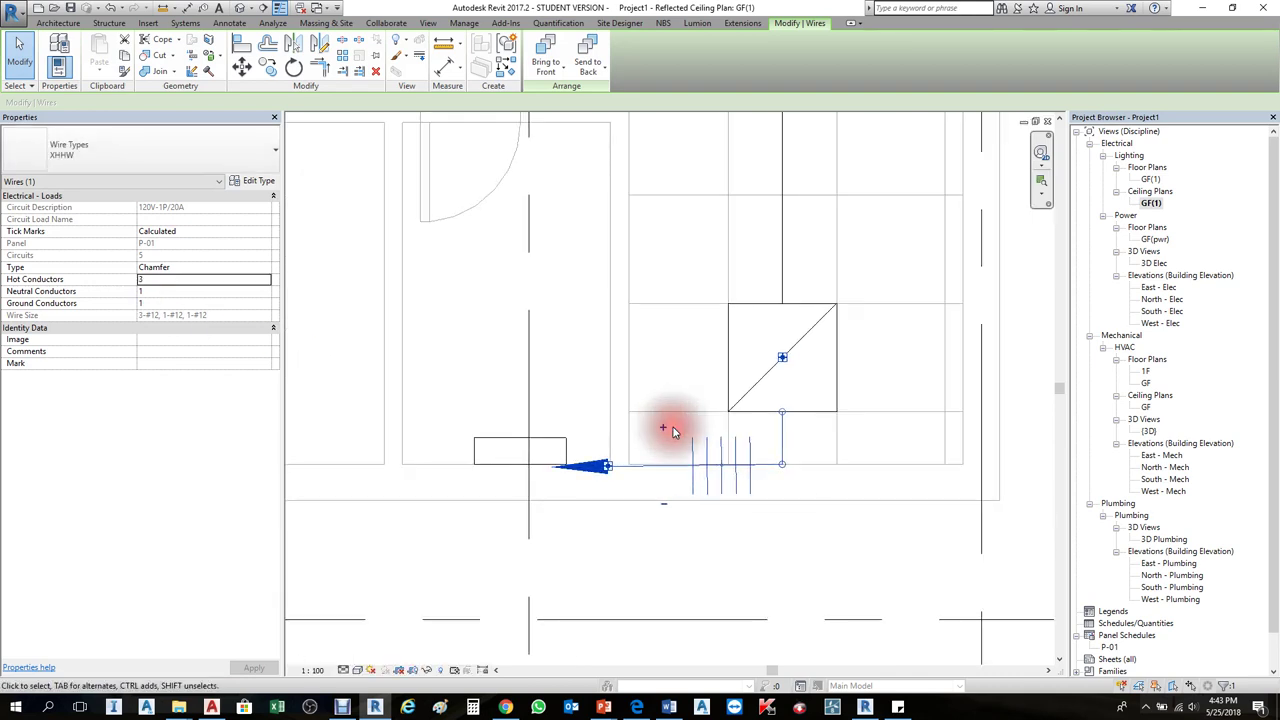
click(663, 505)
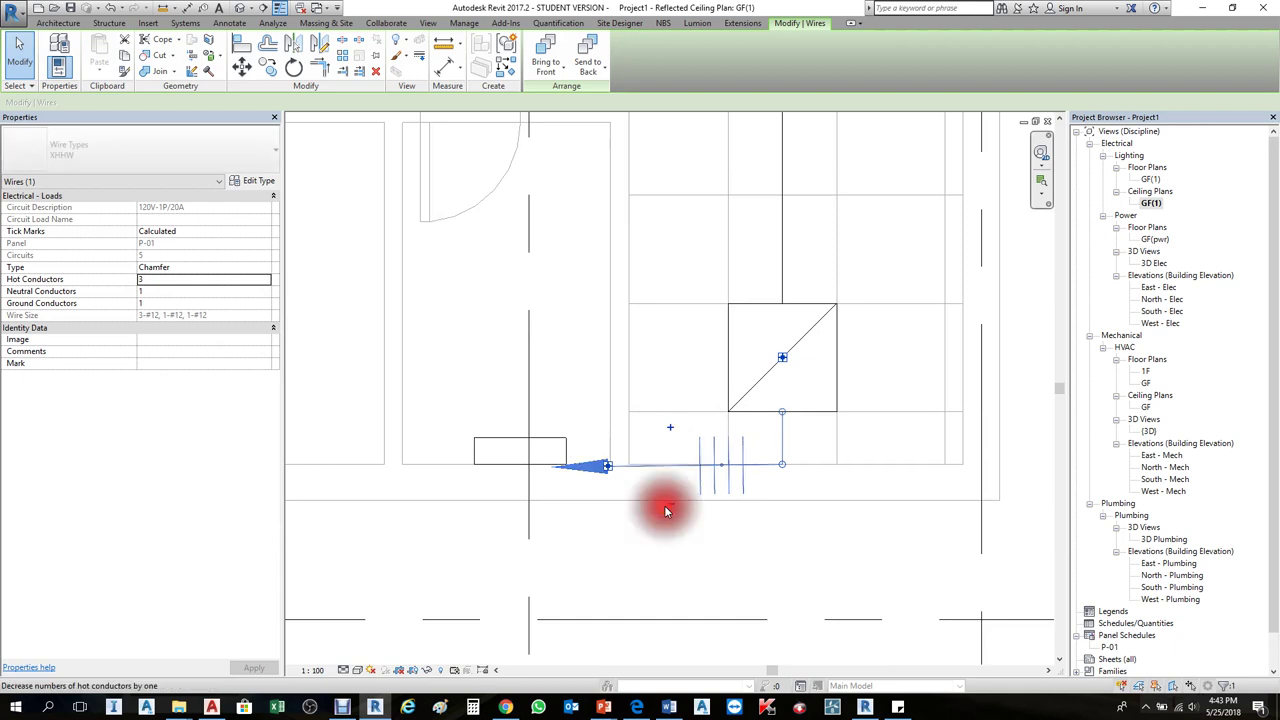
click(666, 506)
click(671, 464)
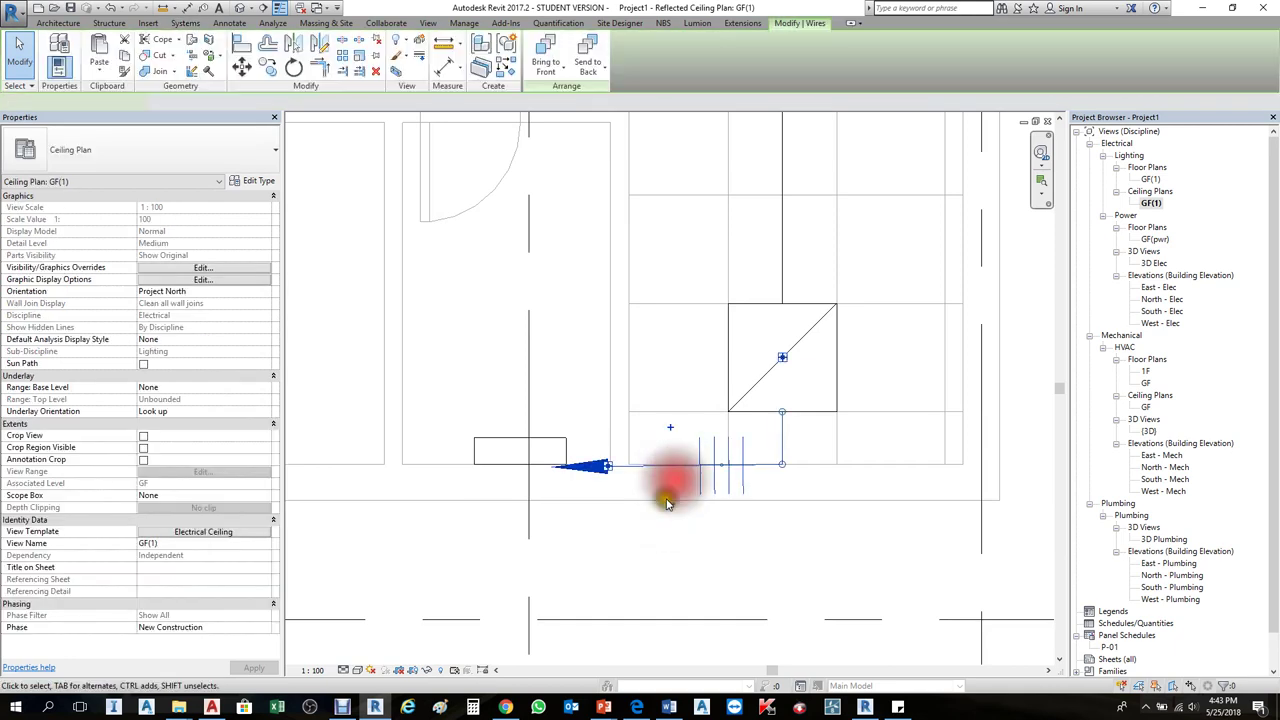
- Turn off the tick marks on the home run wire between the lowest fixture and the panel on grid 4
click(673, 508)
scroll(734, 510, down, 3)
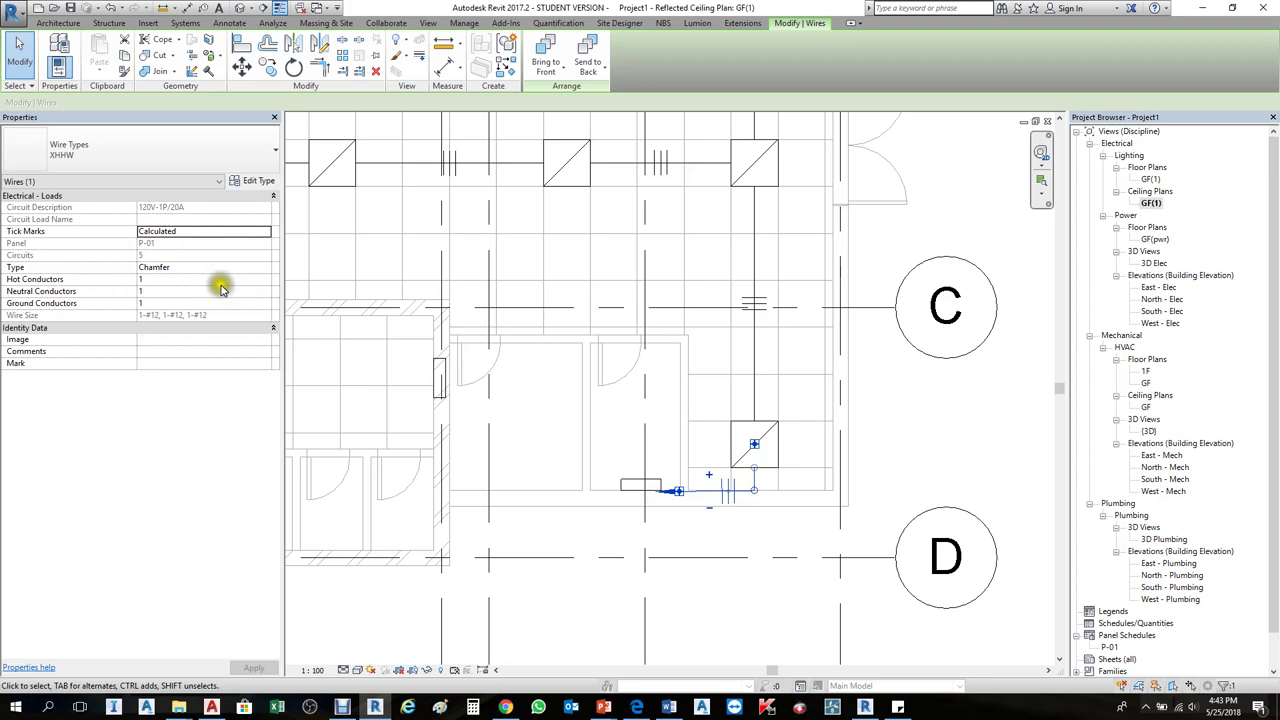
click(268, 232)
click(148, 258)
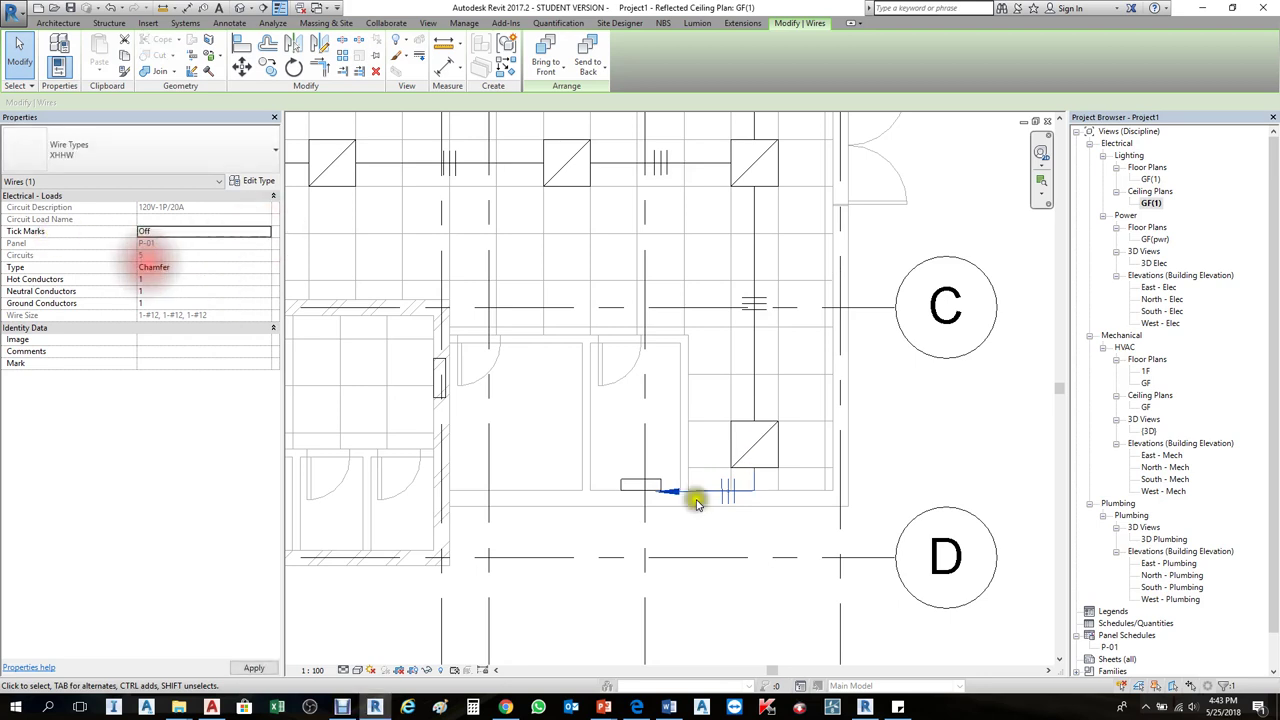
click(751, 571)
scroll(750, 560, down, 2)
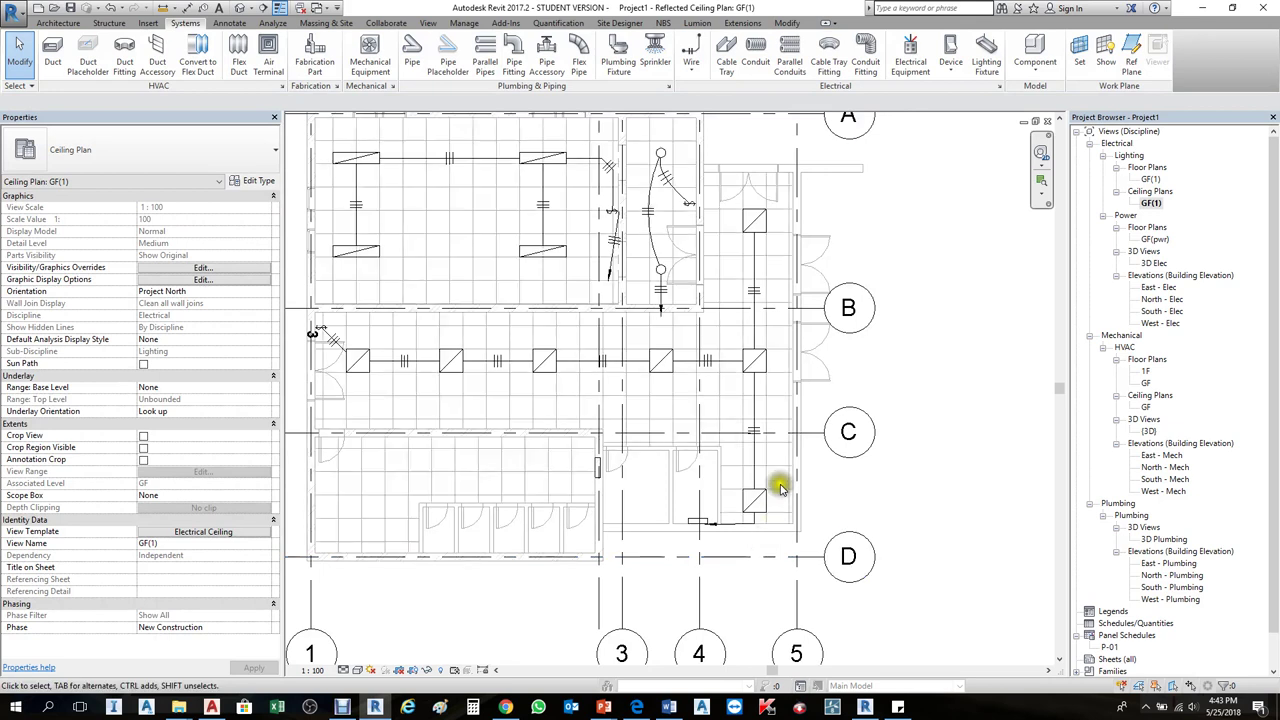
- Select all instances of the XHHW wire type visible in the ceiling plan and set their tick marks to Off
scroll(790, 500, up, 2)
click(820, 517)
scroll(790, 490, down, 2)
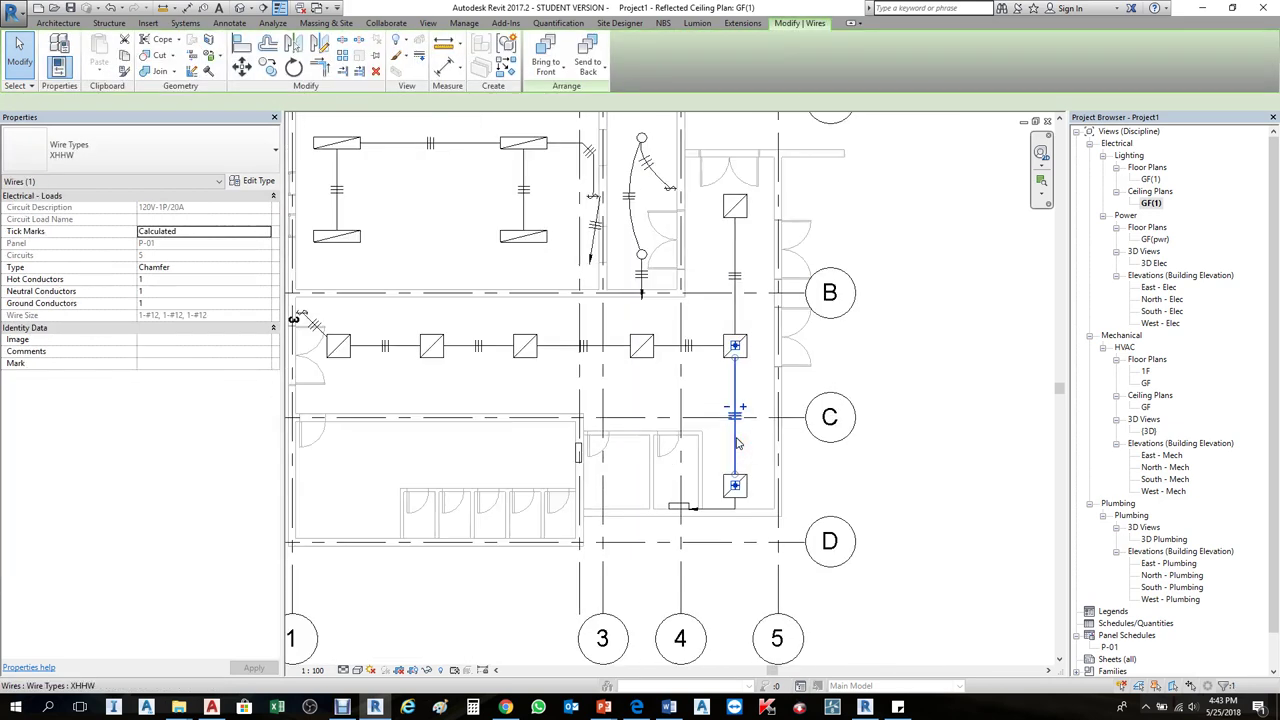
scroll(737, 443, down, 1)
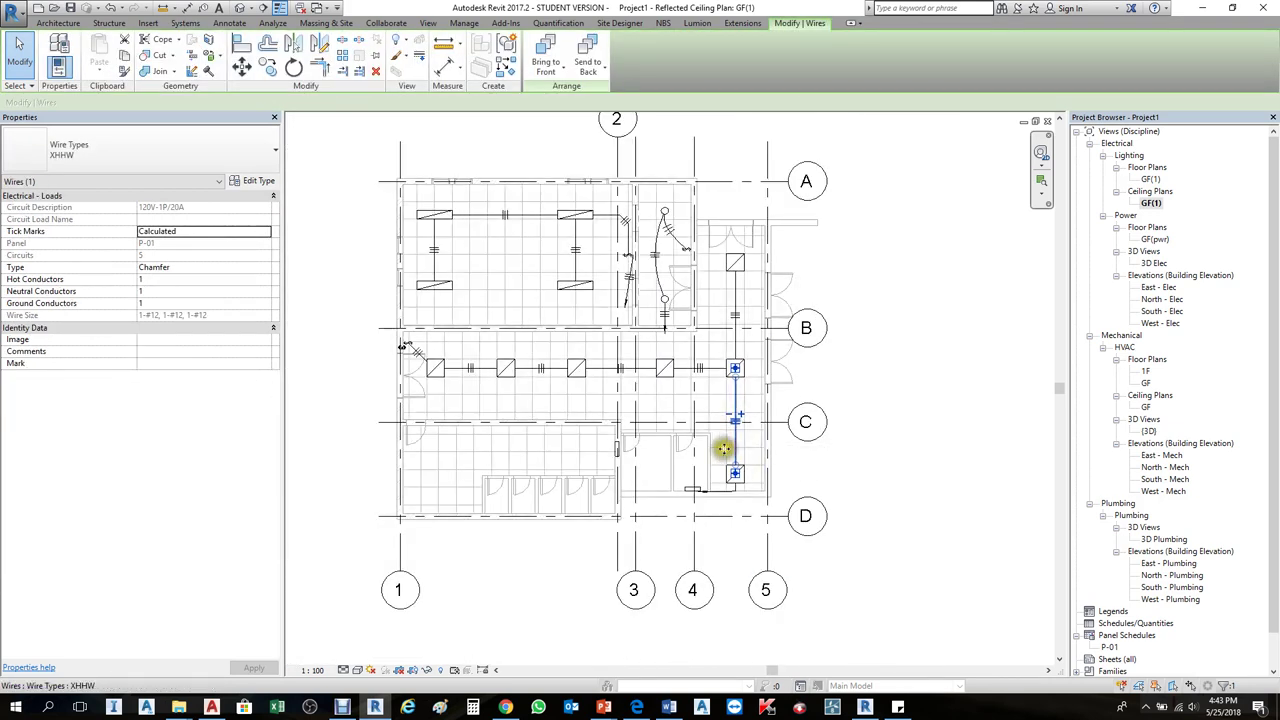
scroll(721, 441, up, 2)
right_click(743, 443)
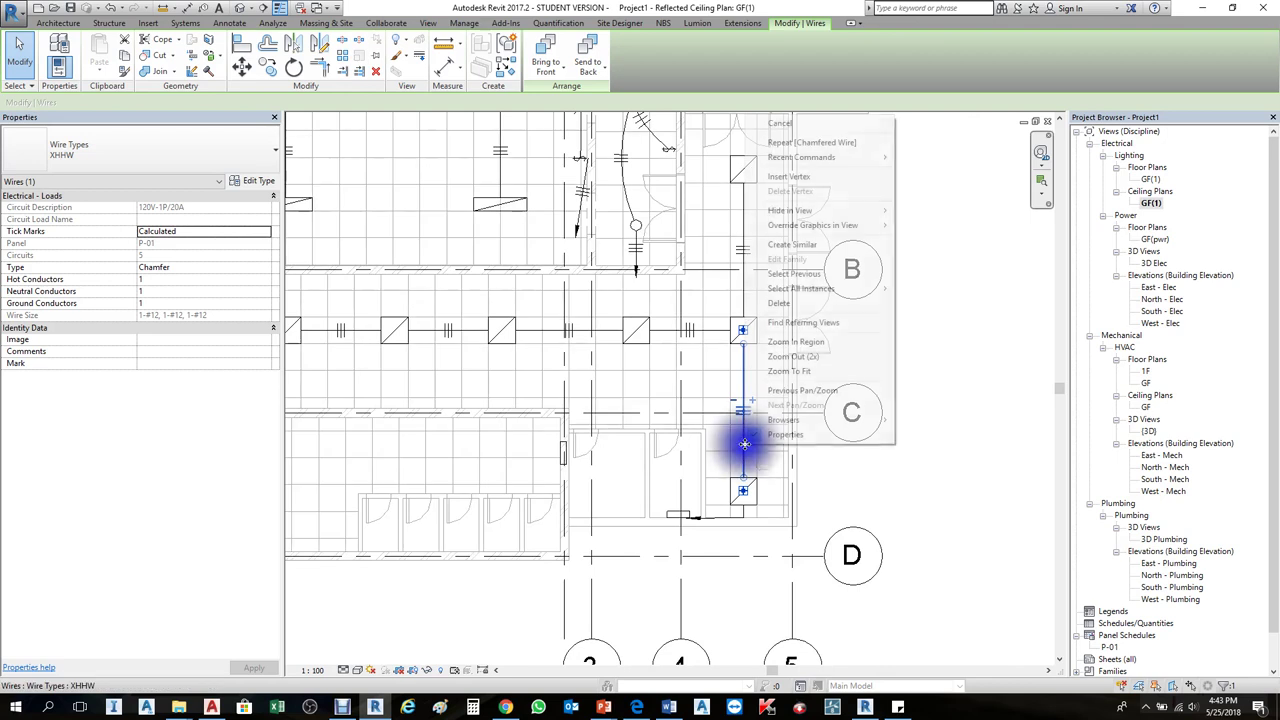
mouse_move(818, 297)
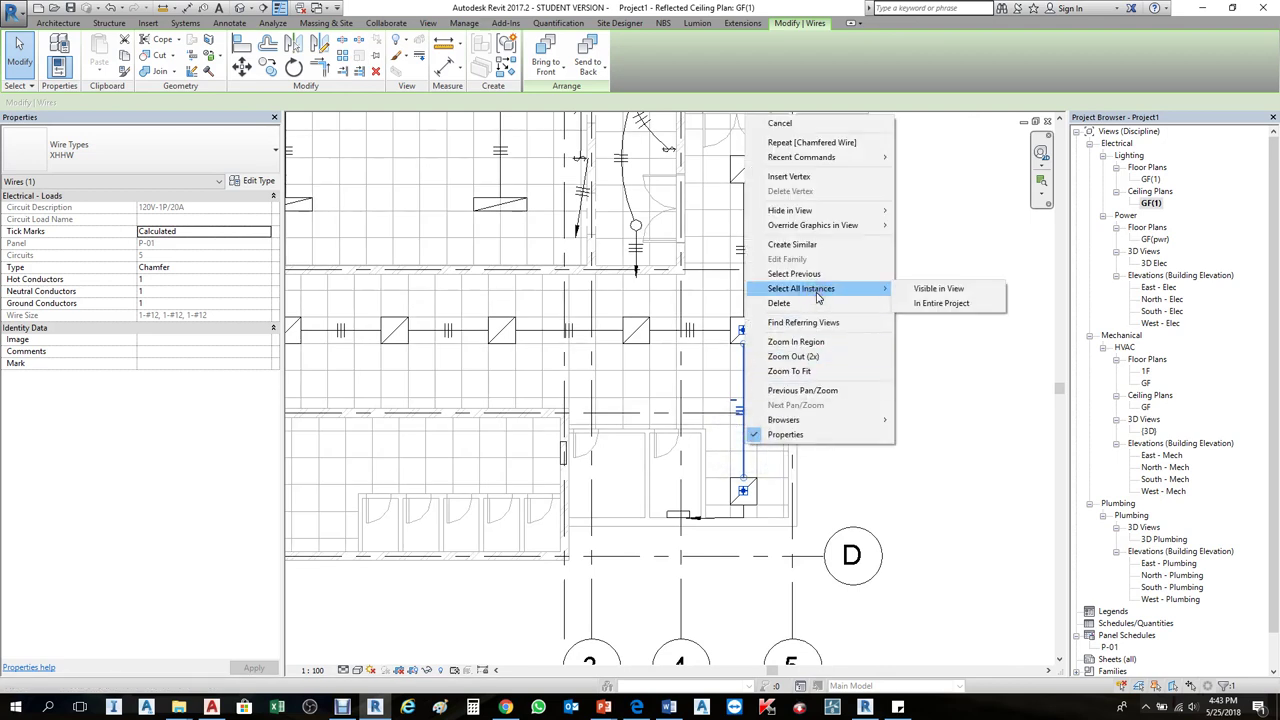
click(966, 291)
scroll(808, 380, down, 5)
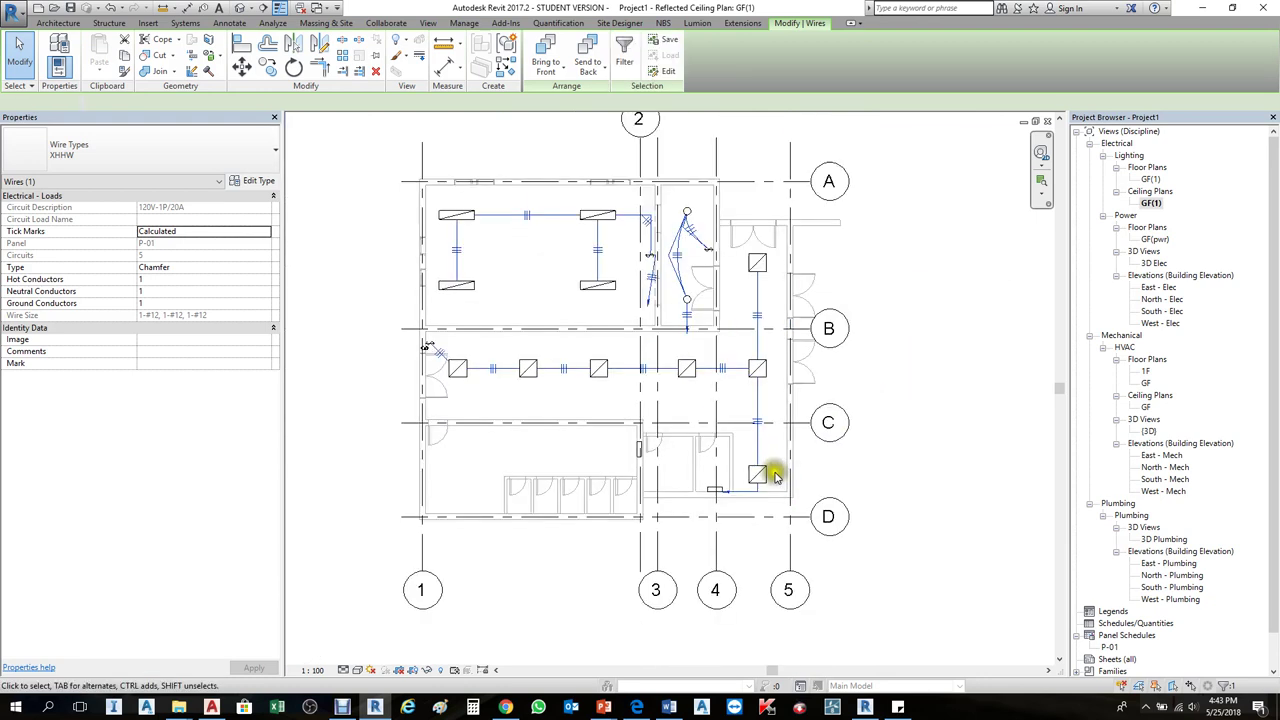
scroll(779, 456, up, 3)
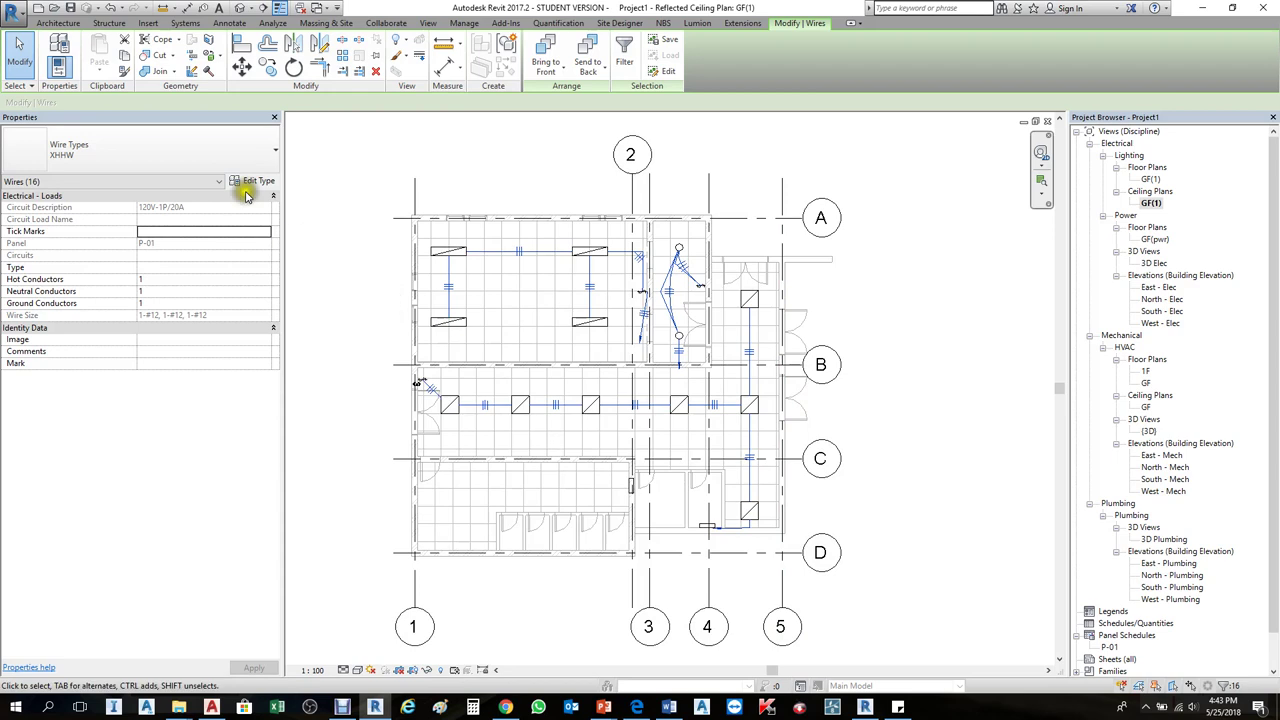
click(266, 238)
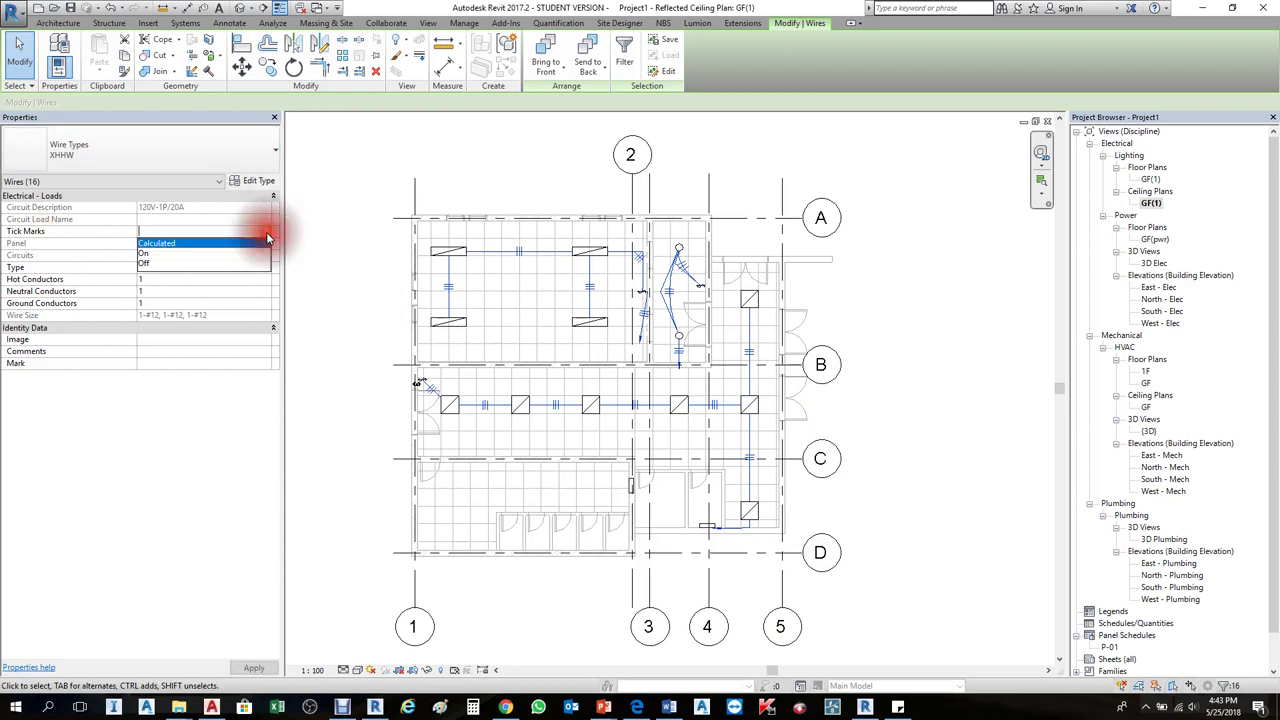
click(143, 258)
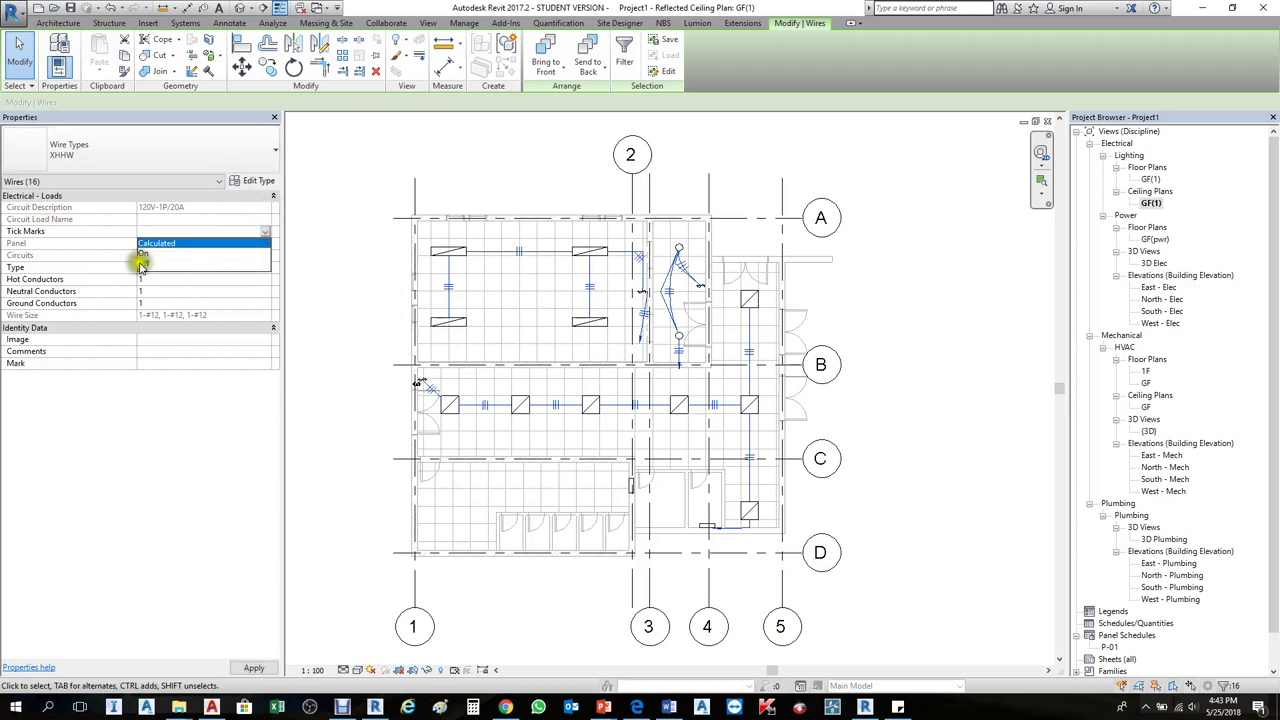
click(903, 420)
scroll(520, 421, up, 2)
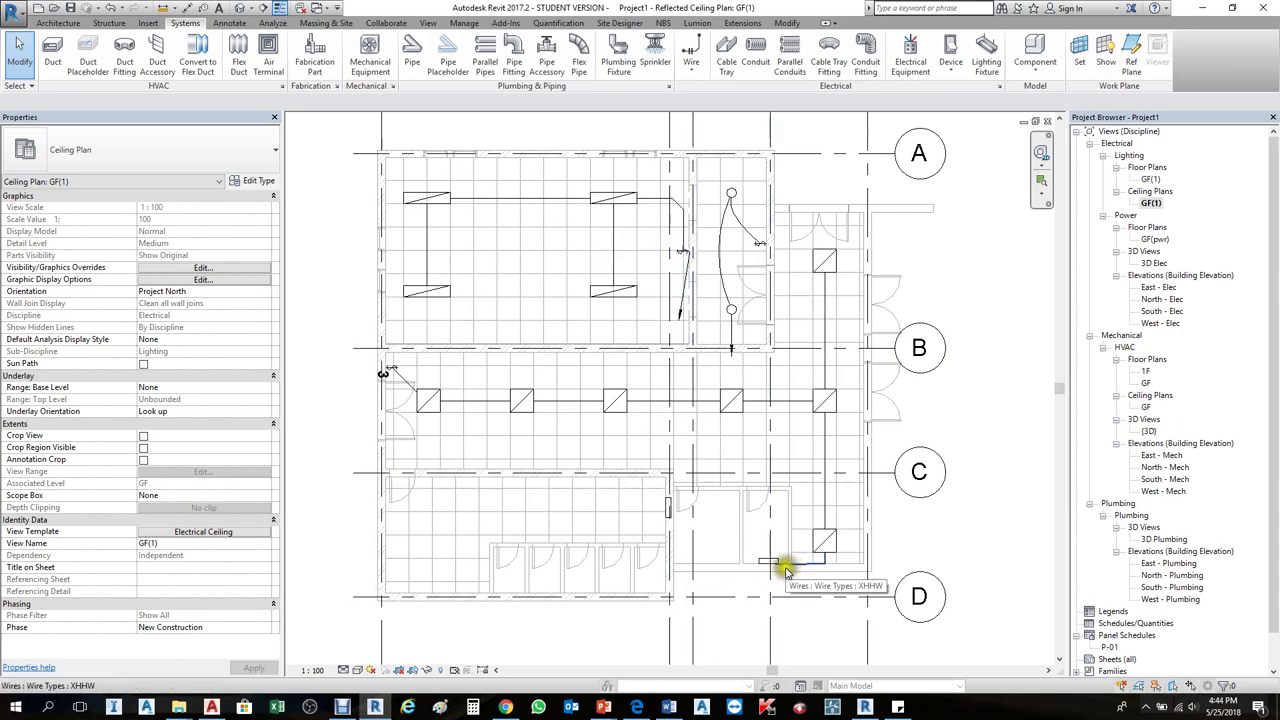
- Open the panel schedule for P-01
scroll(785, 570, down, 3)
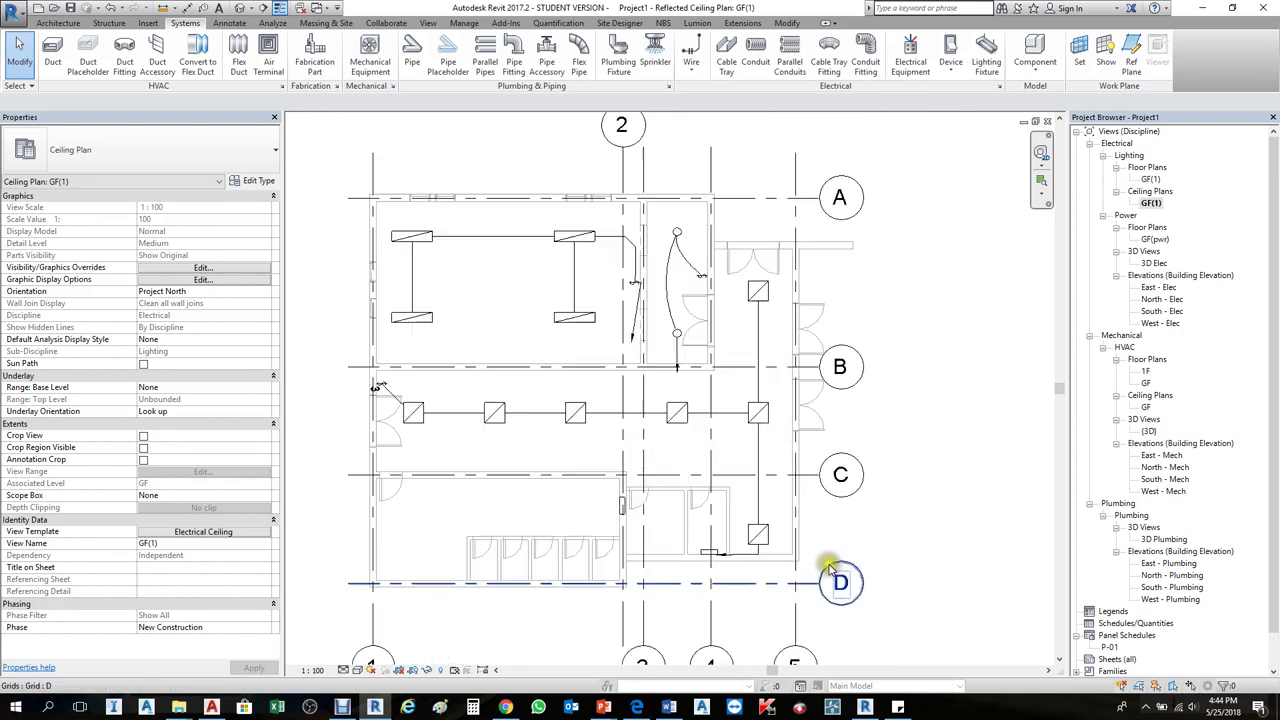
scroll(828, 568, up, 1)
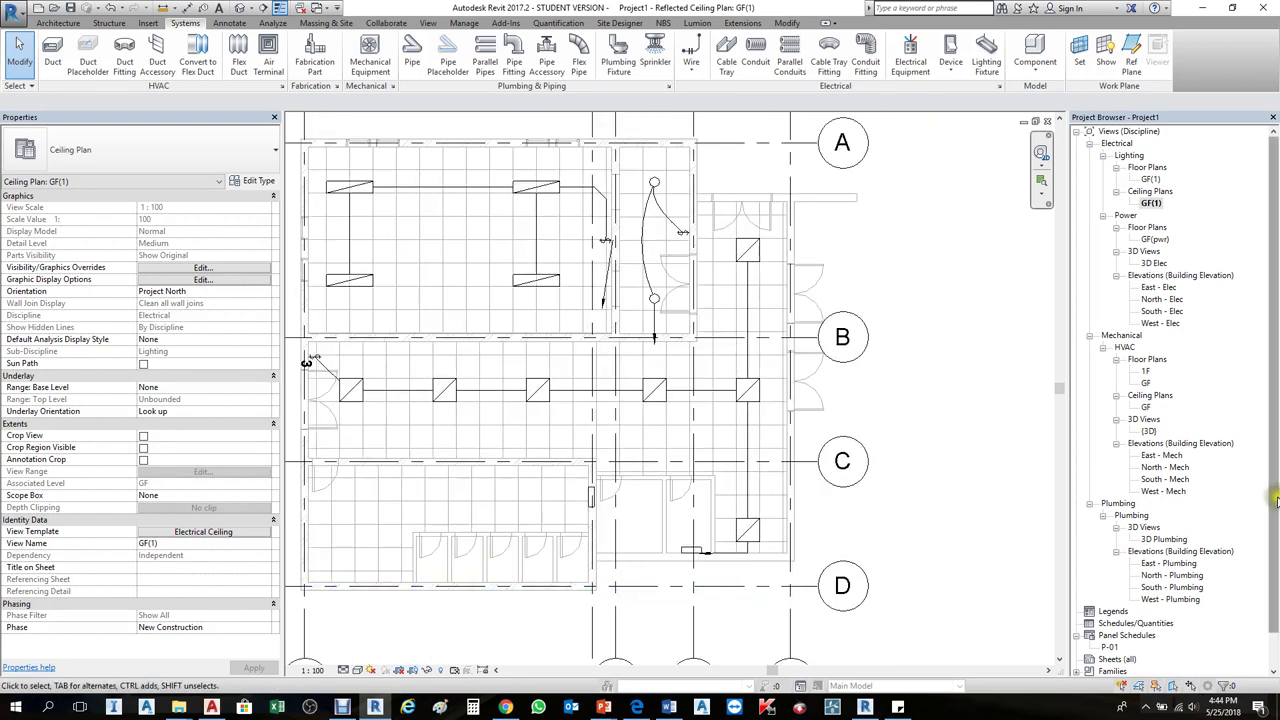
click(1276, 568)
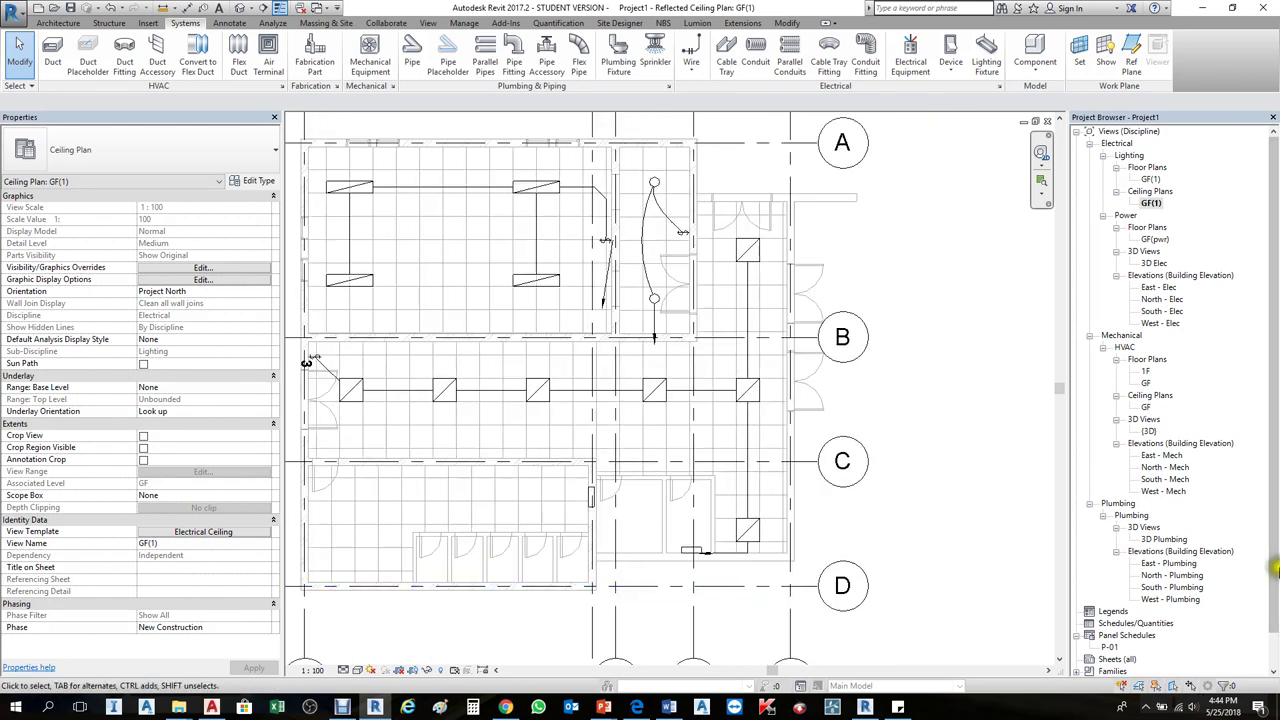
double_click(1110, 647)
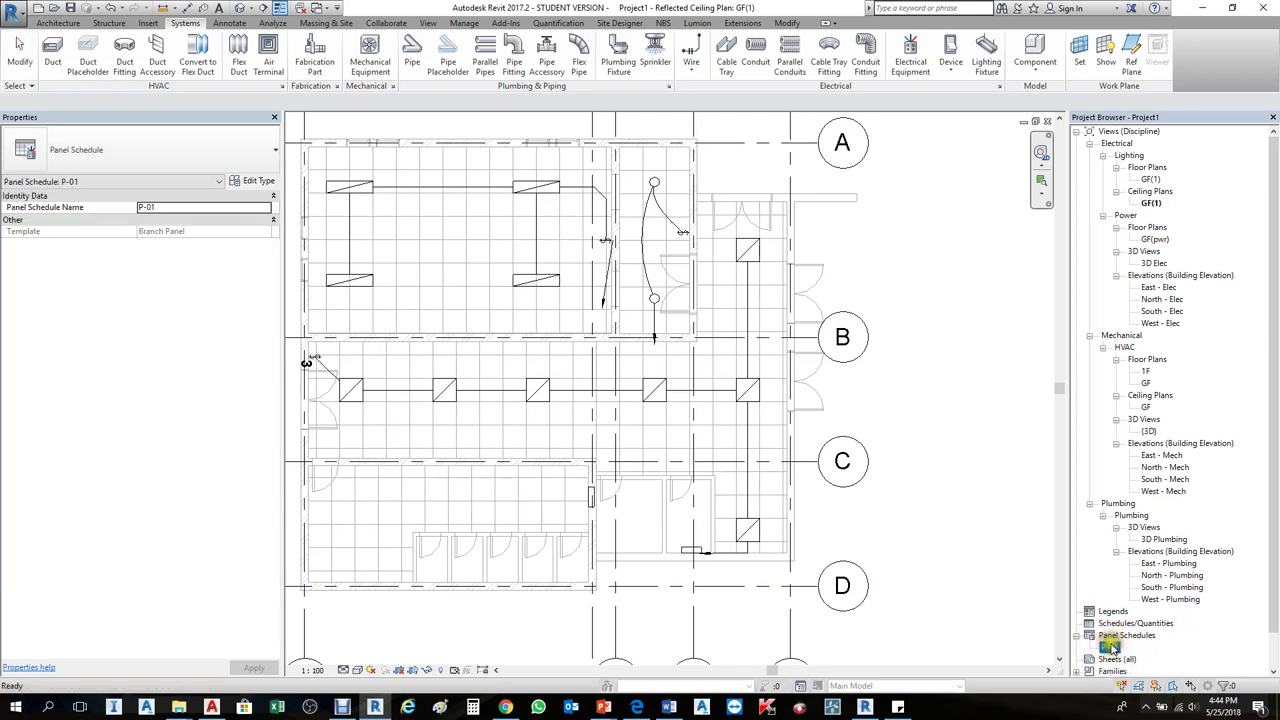
- Open the existing P-01 panel schedule, look over its circuits, and close it
click(1040, 559)
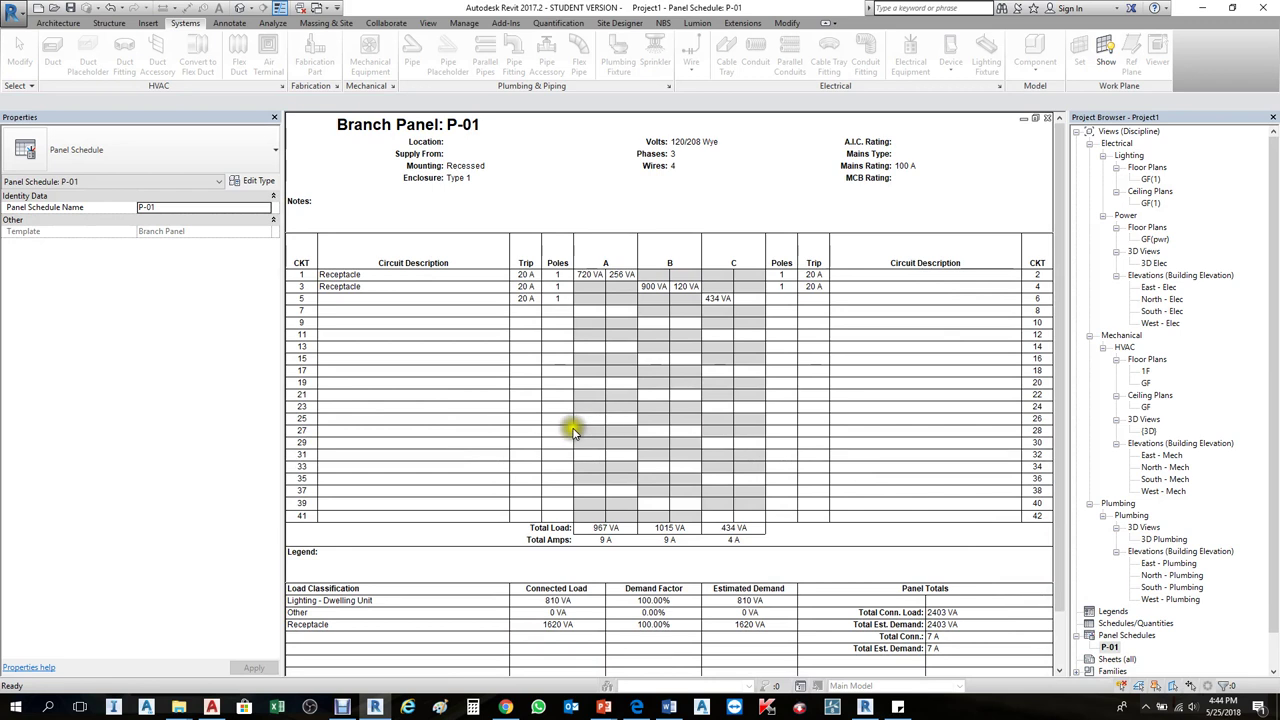
click(365, 311)
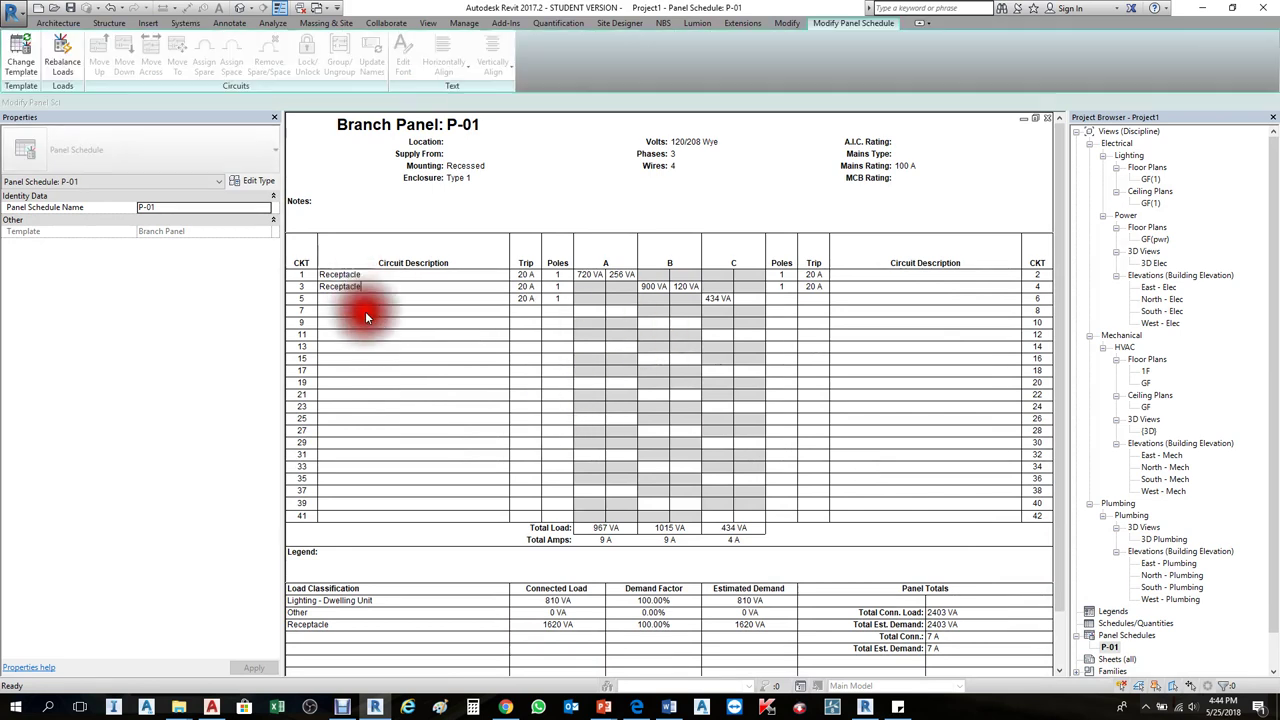
click(1047, 118)
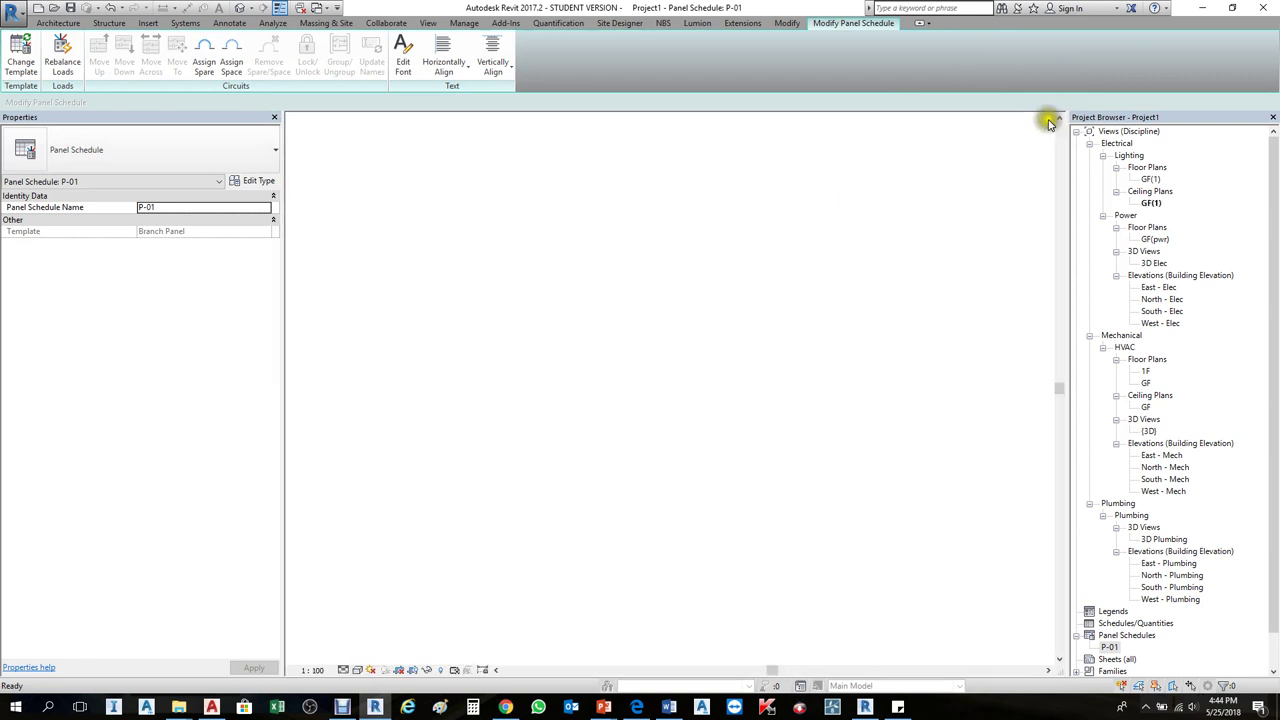
- Delete the P-01 panel schedule from the project
click(1102, 647)
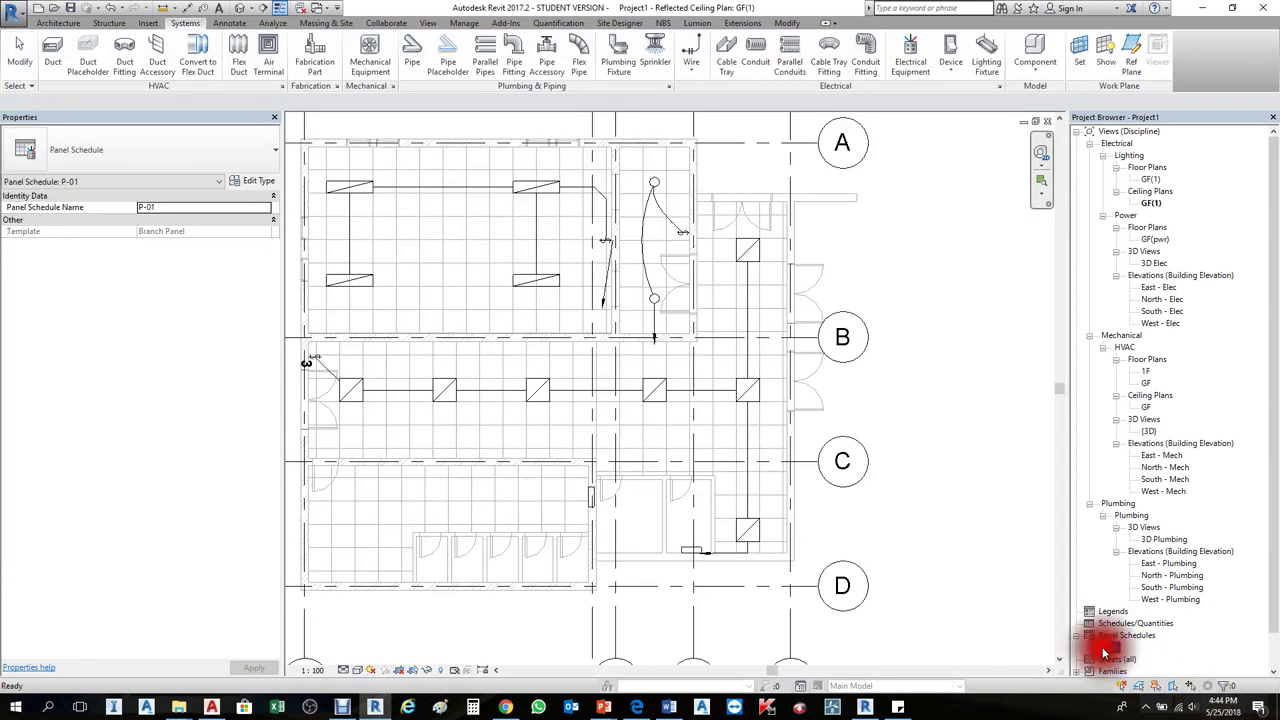
right_click(1102, 647)
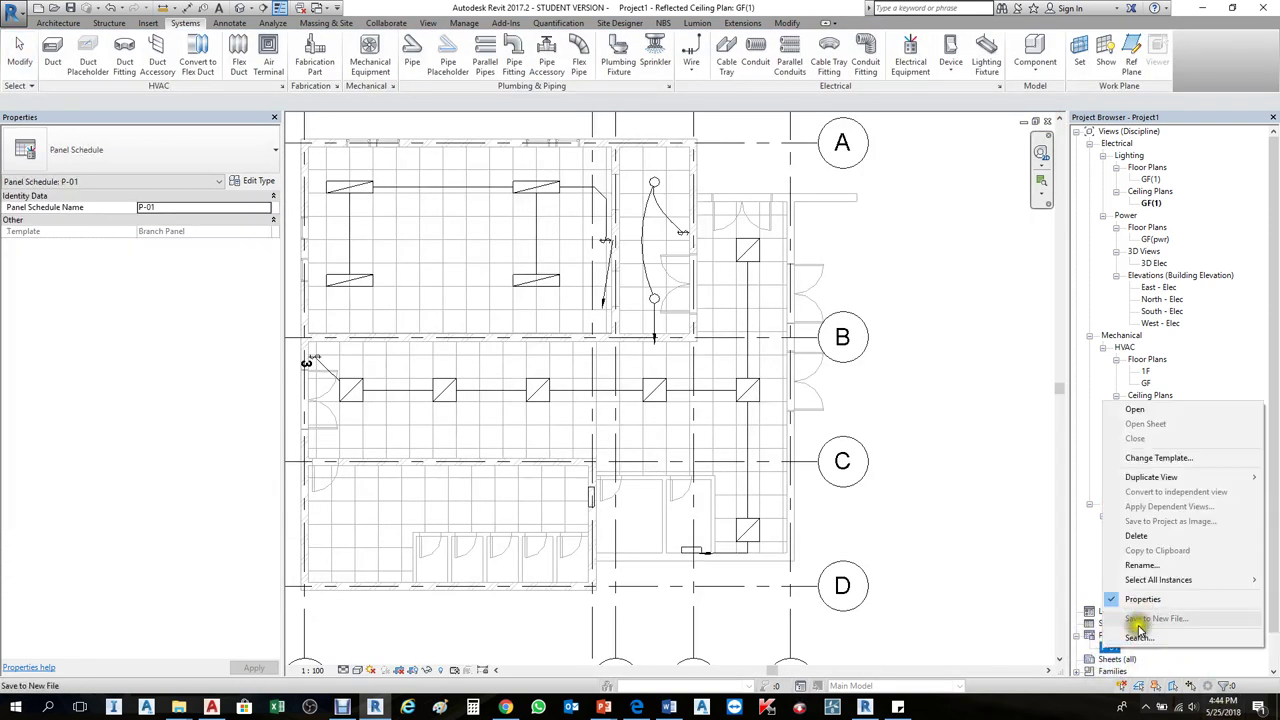
click(1136, 535)
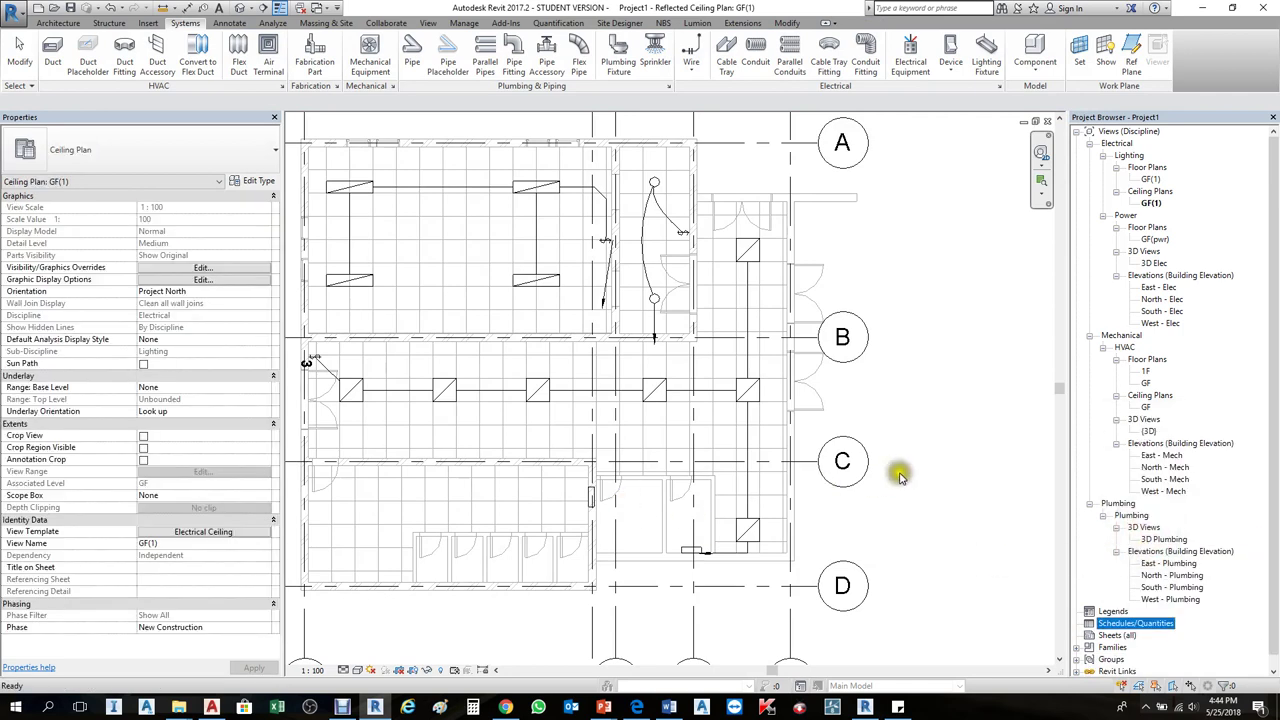
click(920, 477)
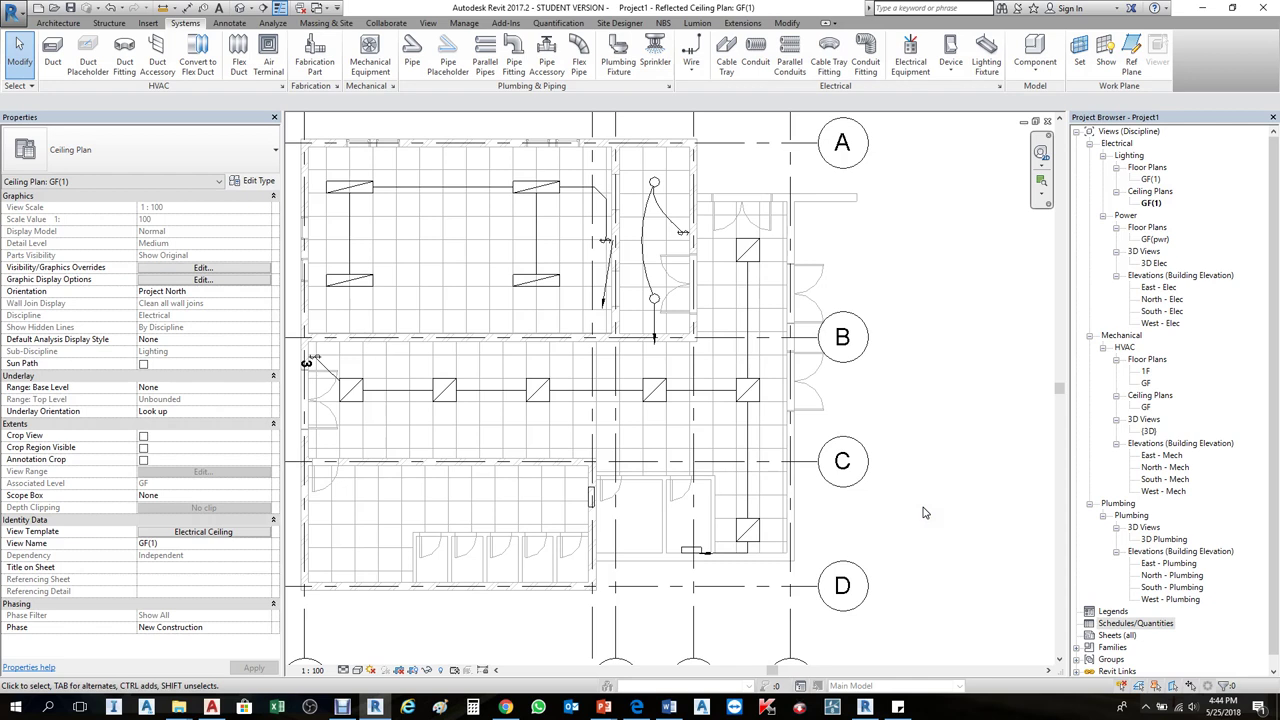
- Tag by category, with leaders, one wire each in the large room, the corridor and the small room of the ceiling plan
scroll(857, 563, down, 2)
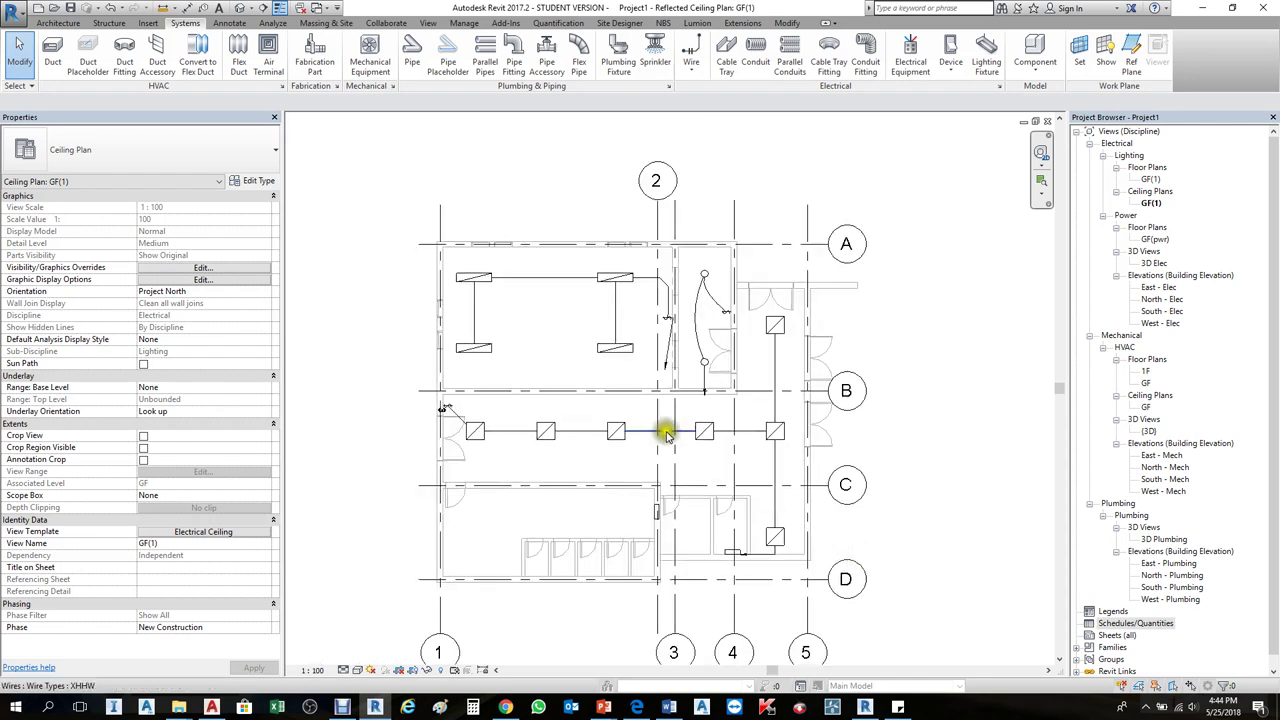
scroll(563, 351, up, 2)
scroll(483, 209, up, 1)
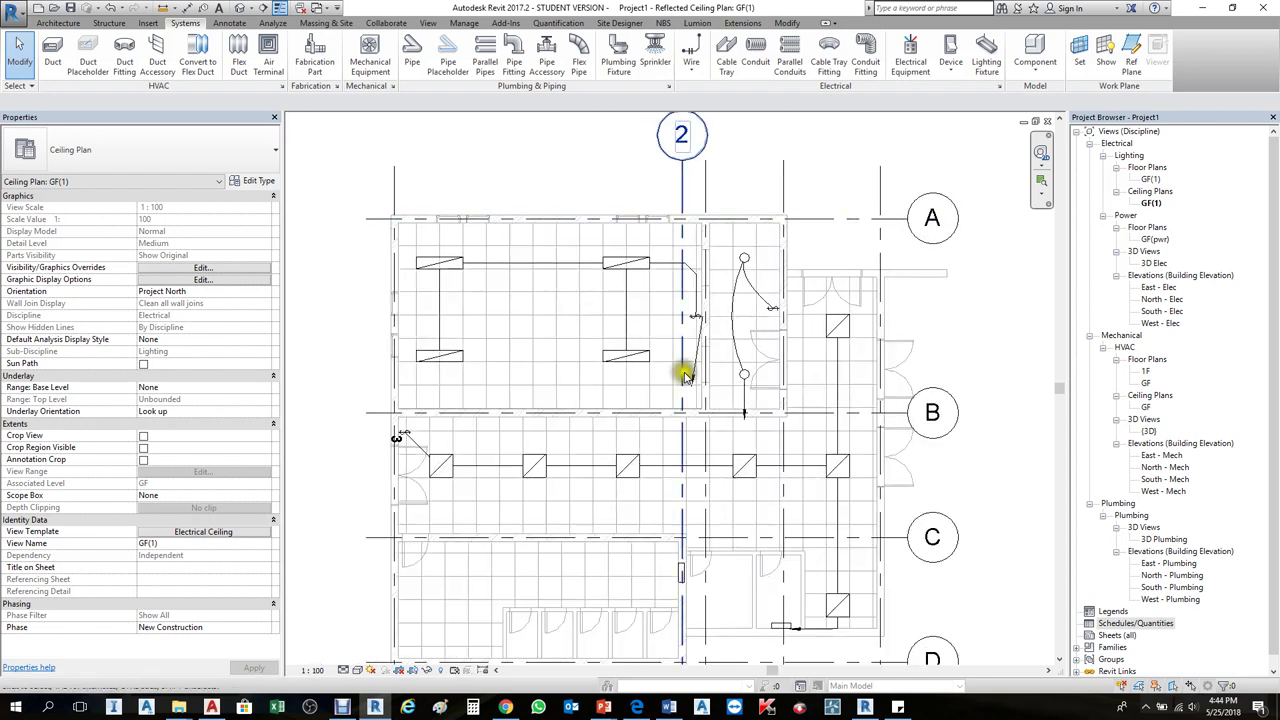
click(600, 363)
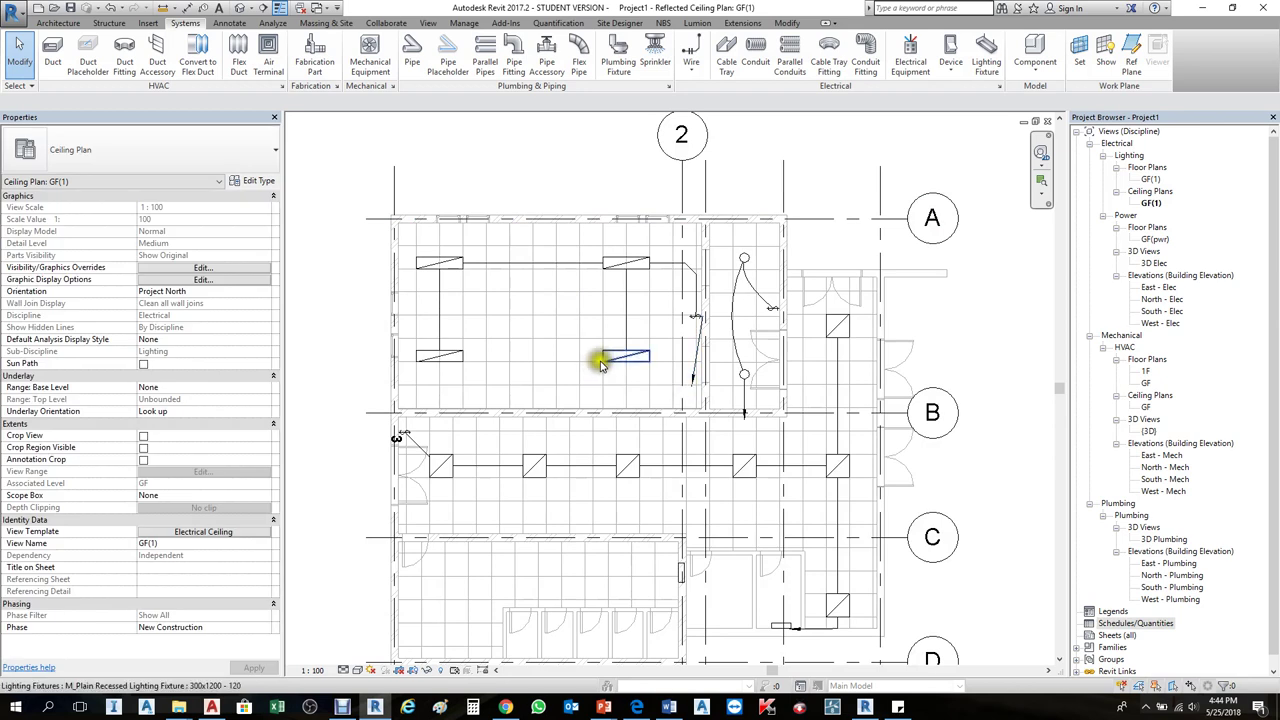
key(t)
key(g)
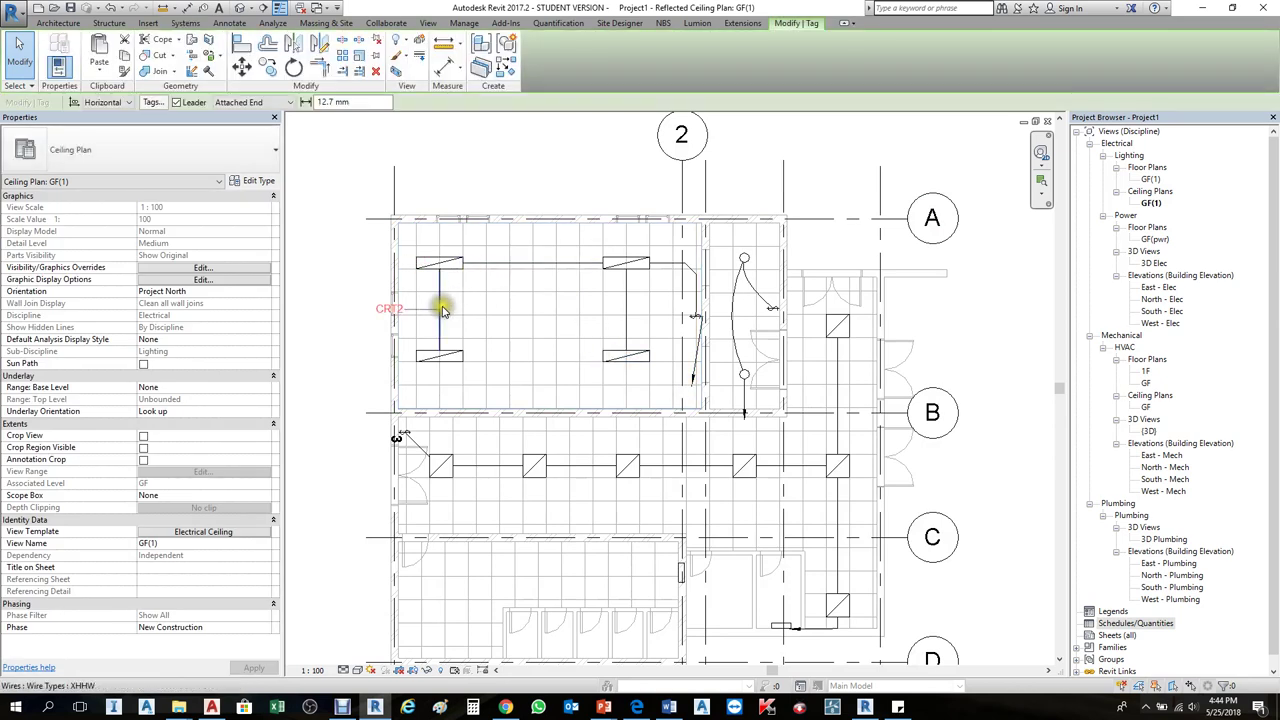
click(444, 312)
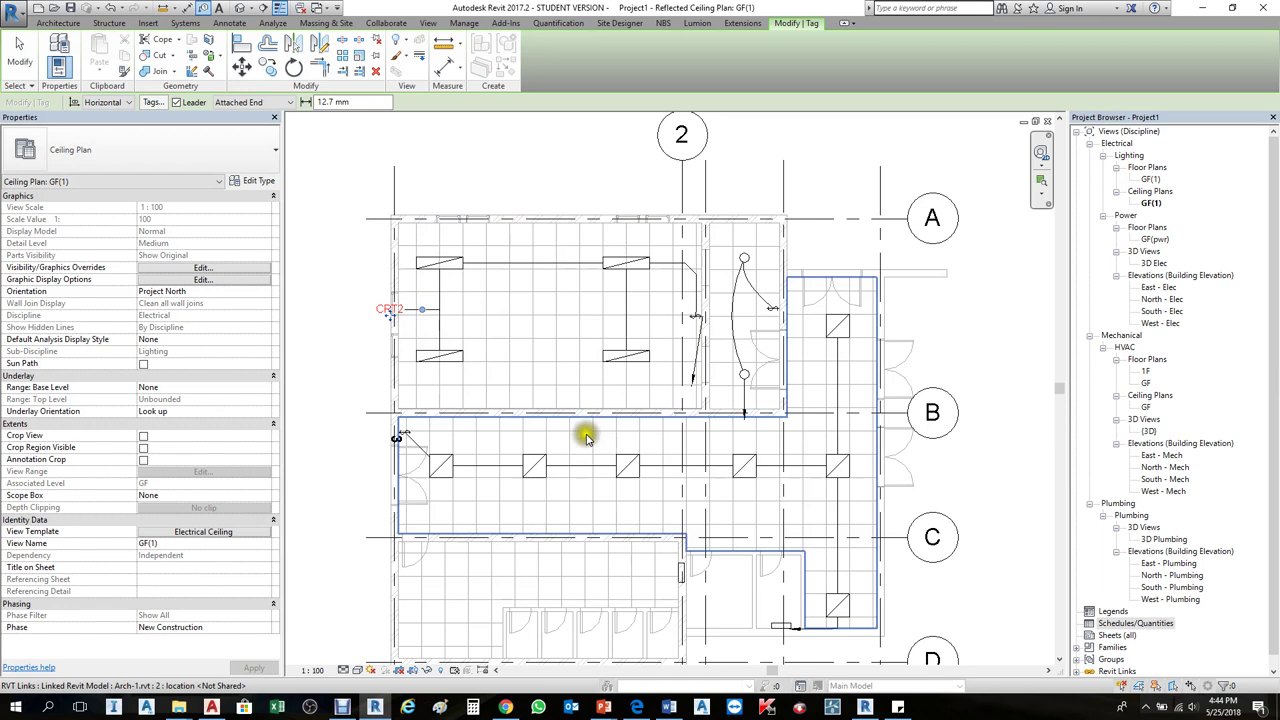
click(580, 465)
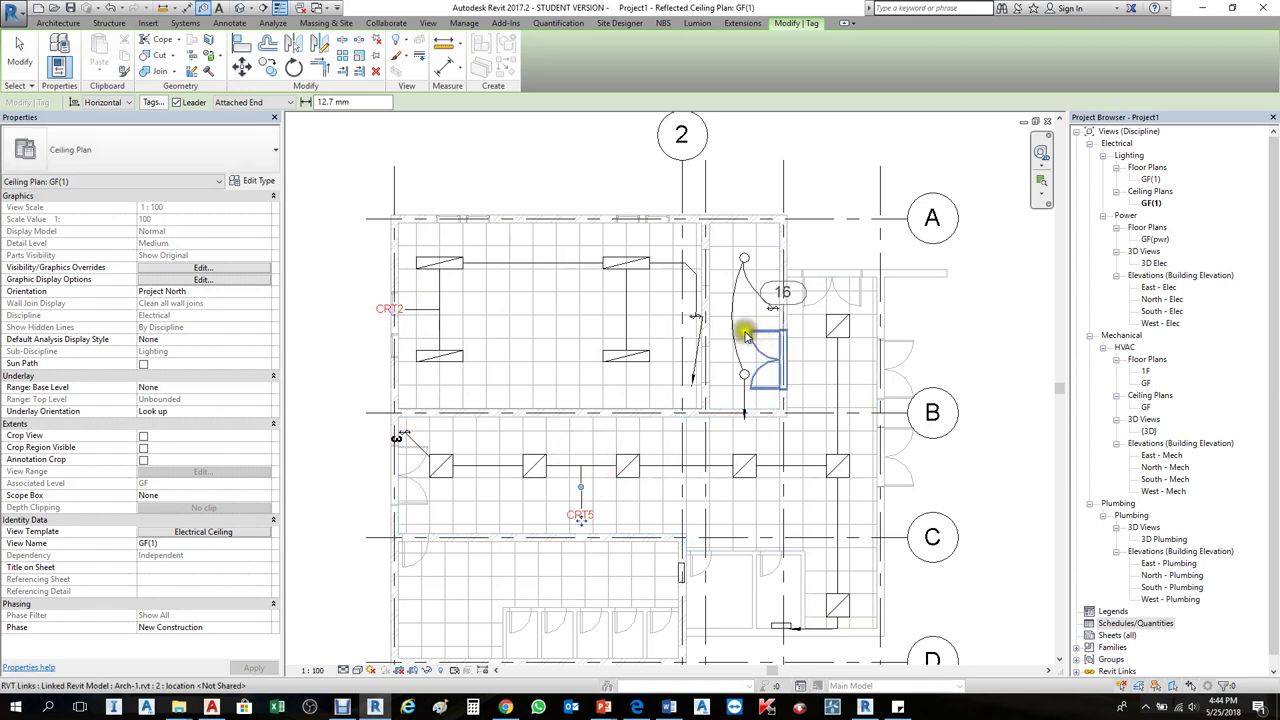
click(731, 345)
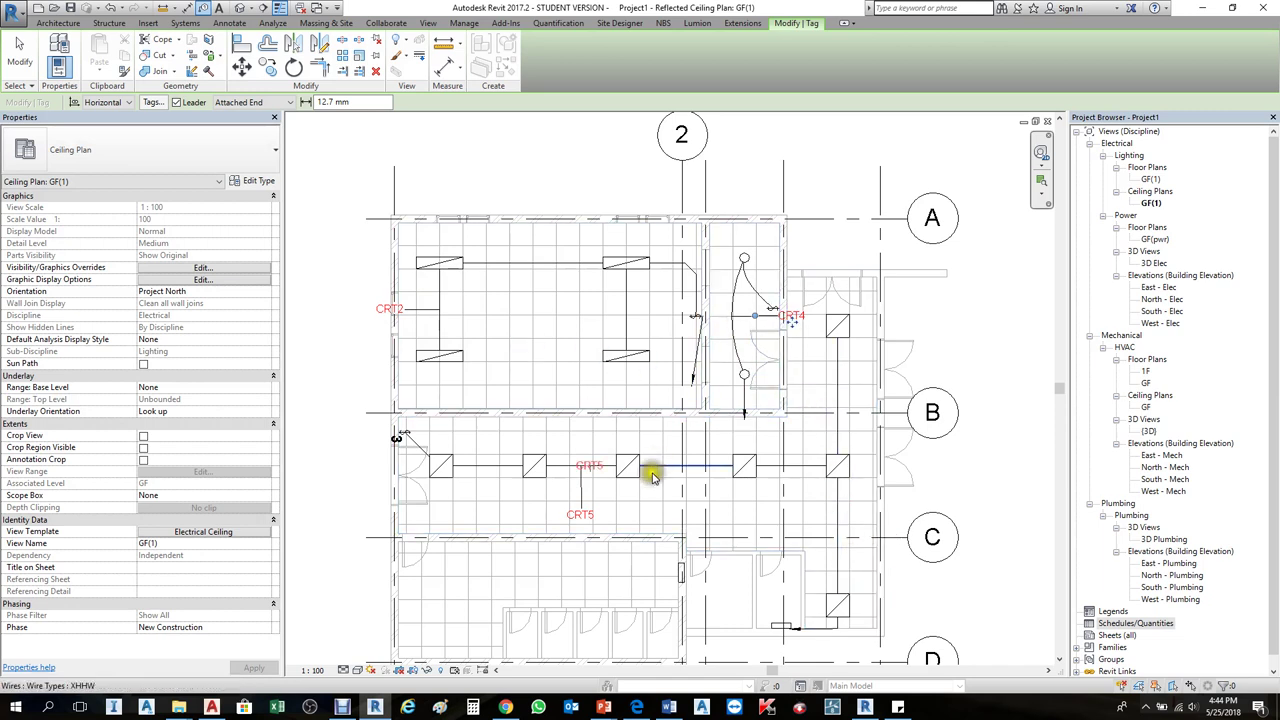
key(Escape)
key(Escape)
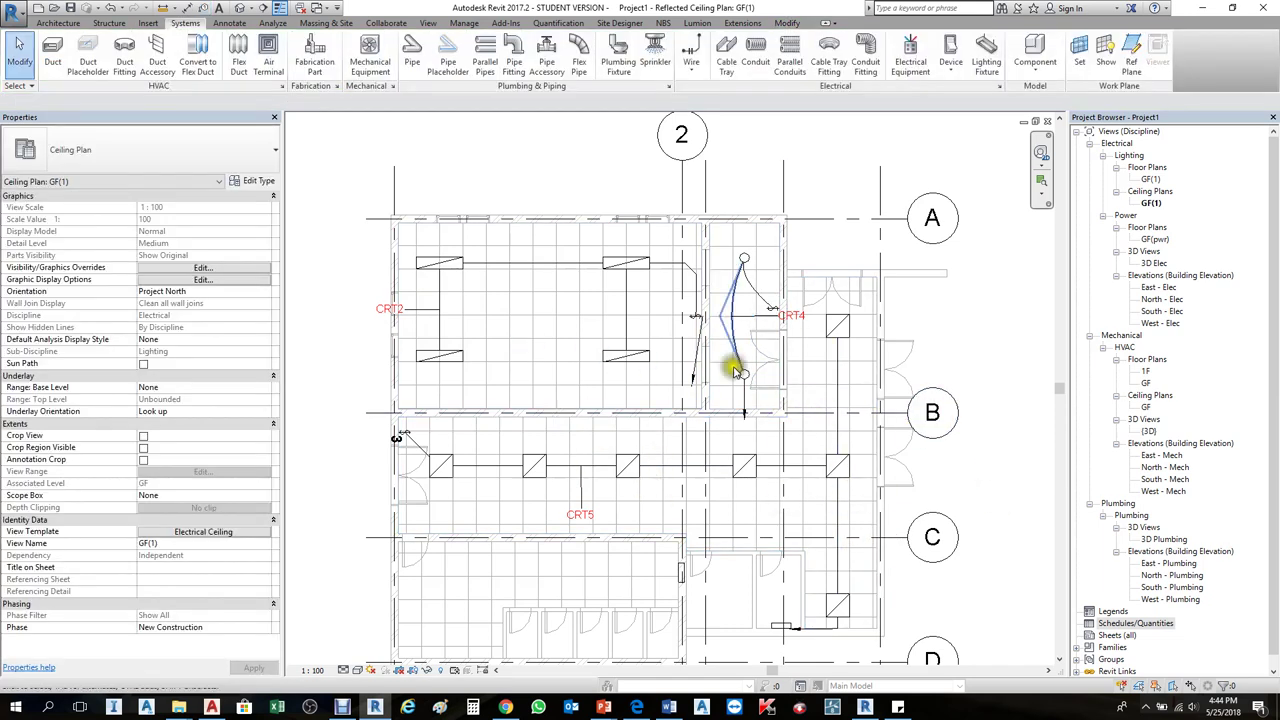
- Create a panel schedule from the default template for the panelboard near grid line D
scroll(646, 325, down, 1)
scroll(500, 218, down, 1)
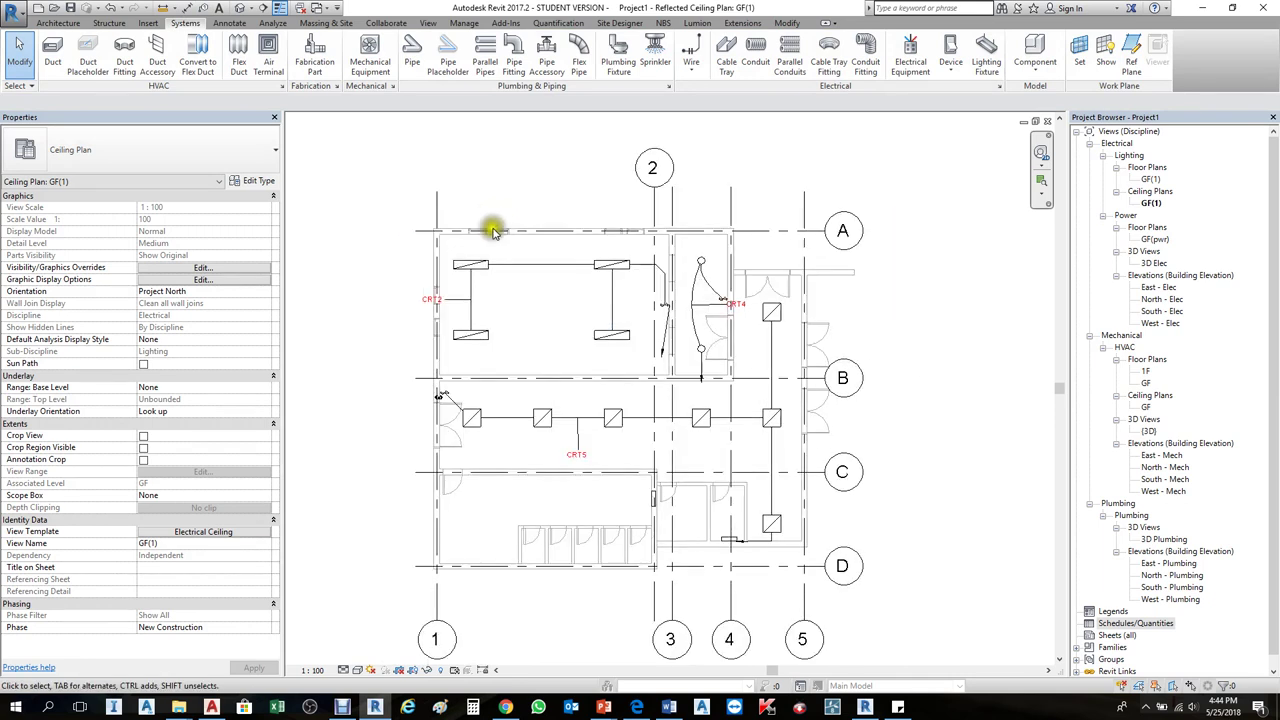
scroll(523, 366, up, 1)
scroll(762, 570, up, 1)
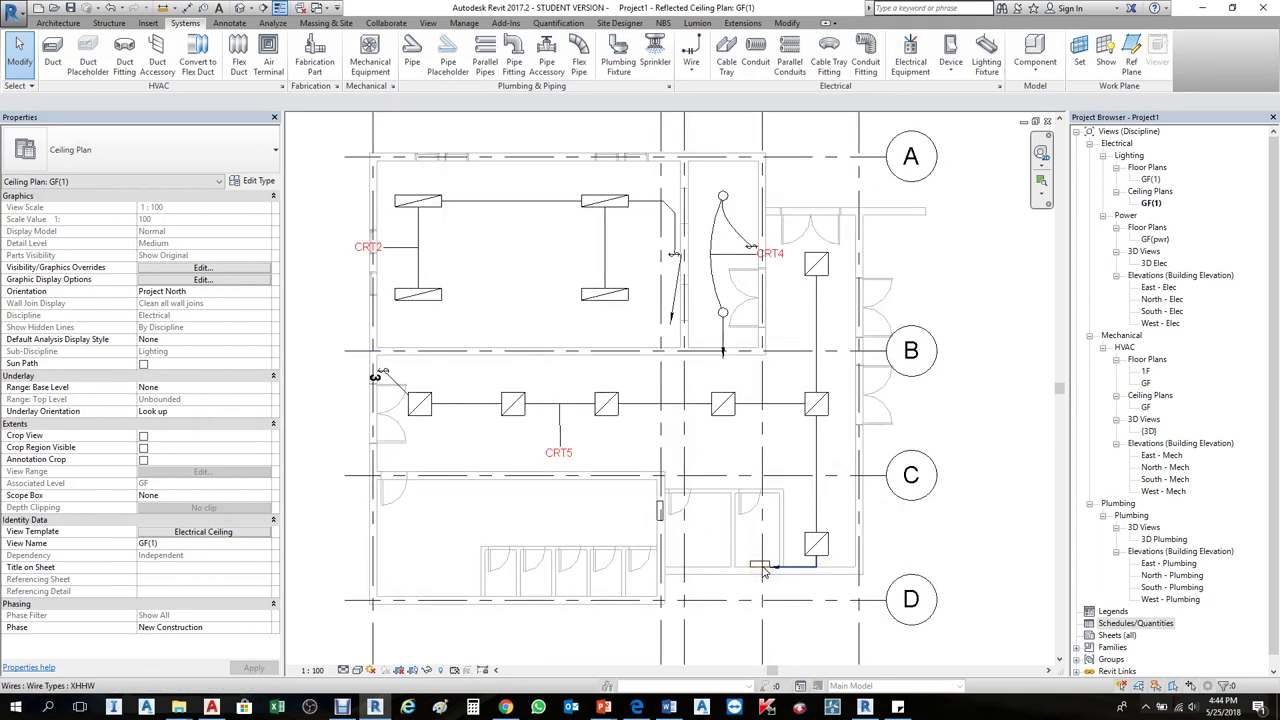
click(757, 566)
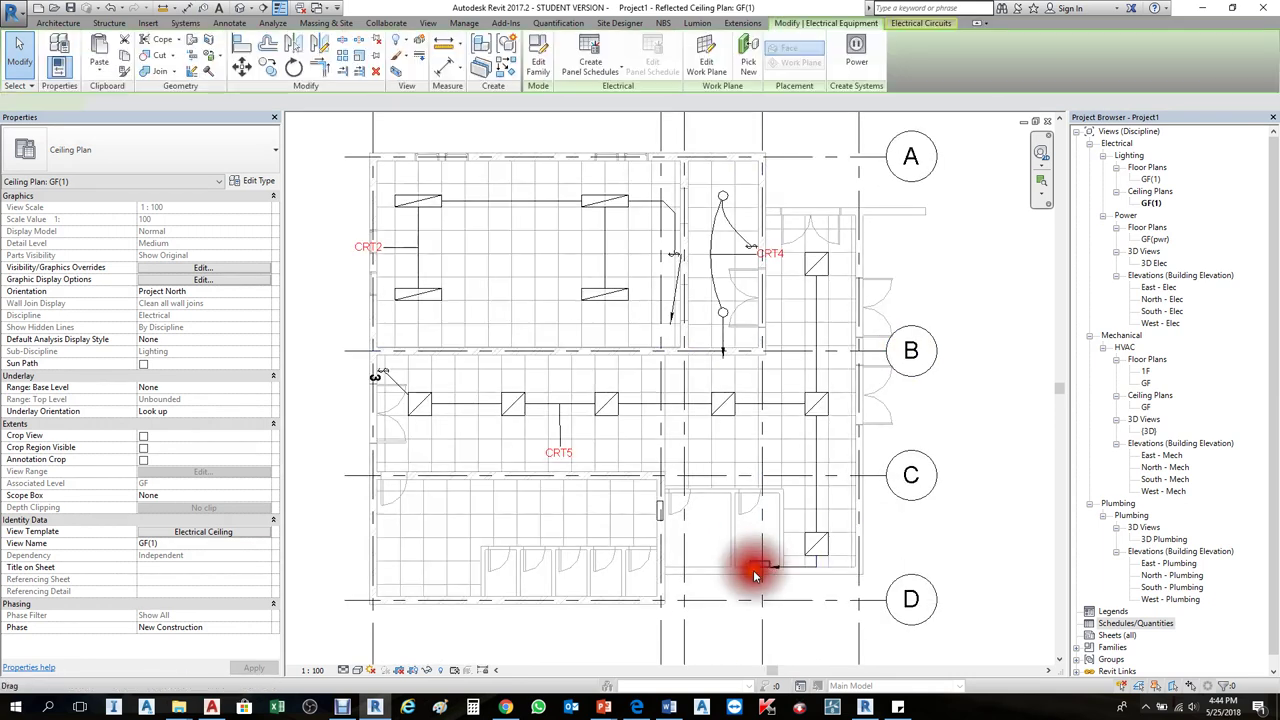
click(602, 60)
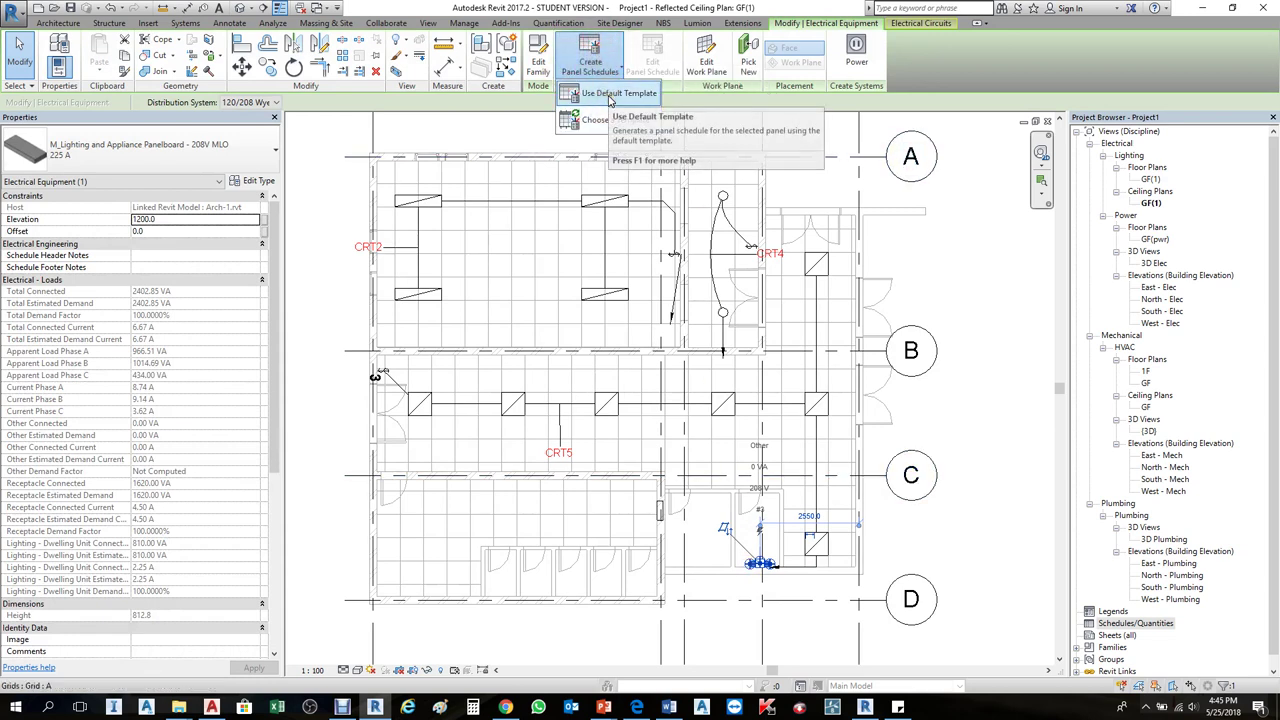
click(609, 95)
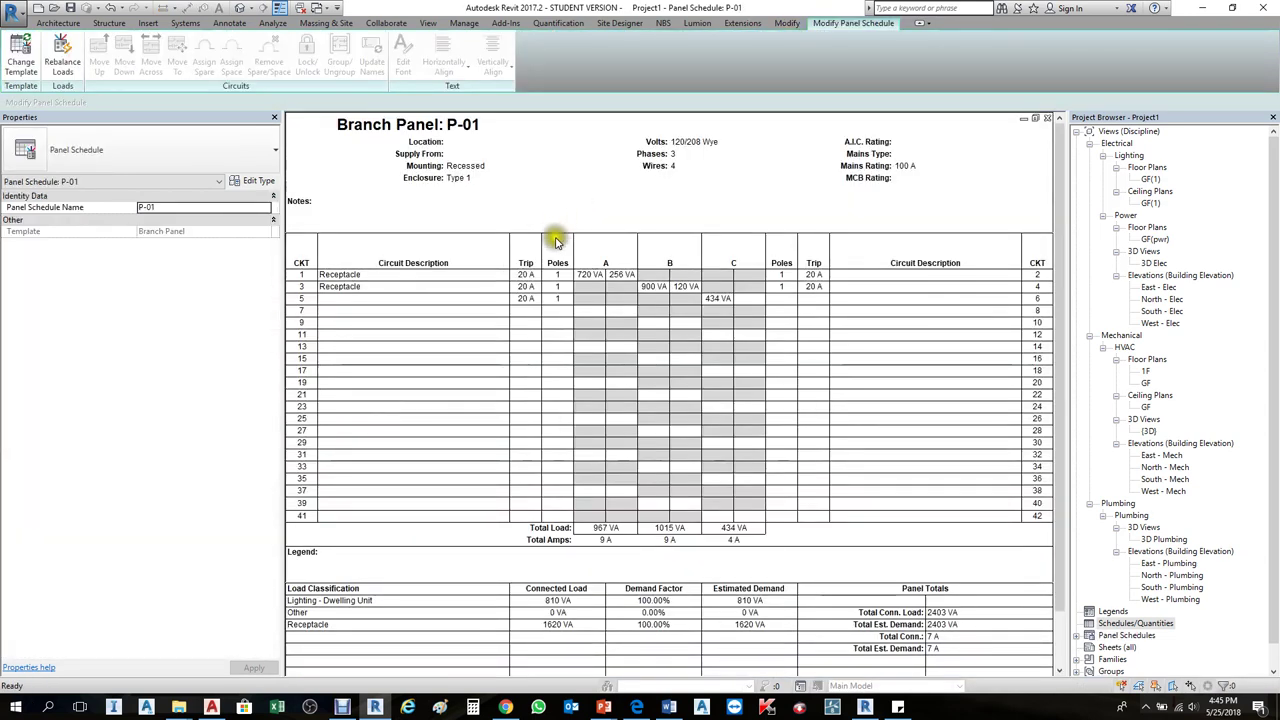
- Examine the circuit rows and the load summary in the P-01 panel schedule
click(397, 278)
click(1036, 277)
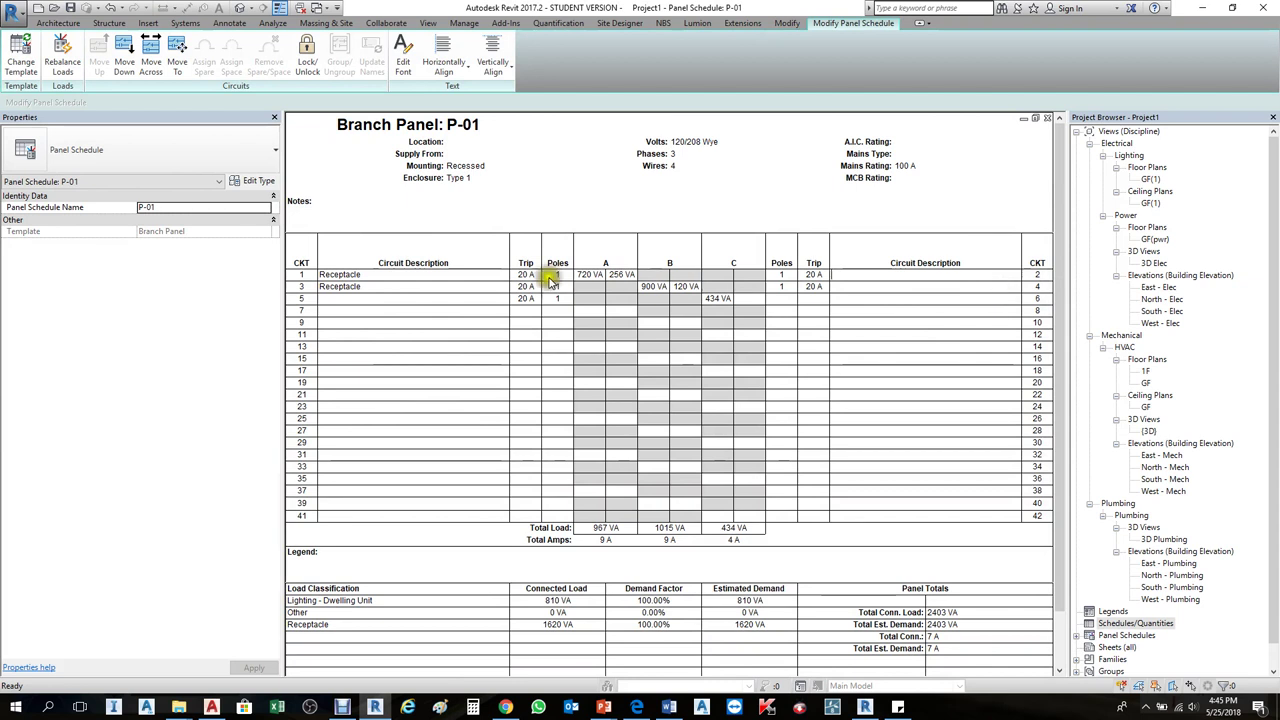
click(415, 286)
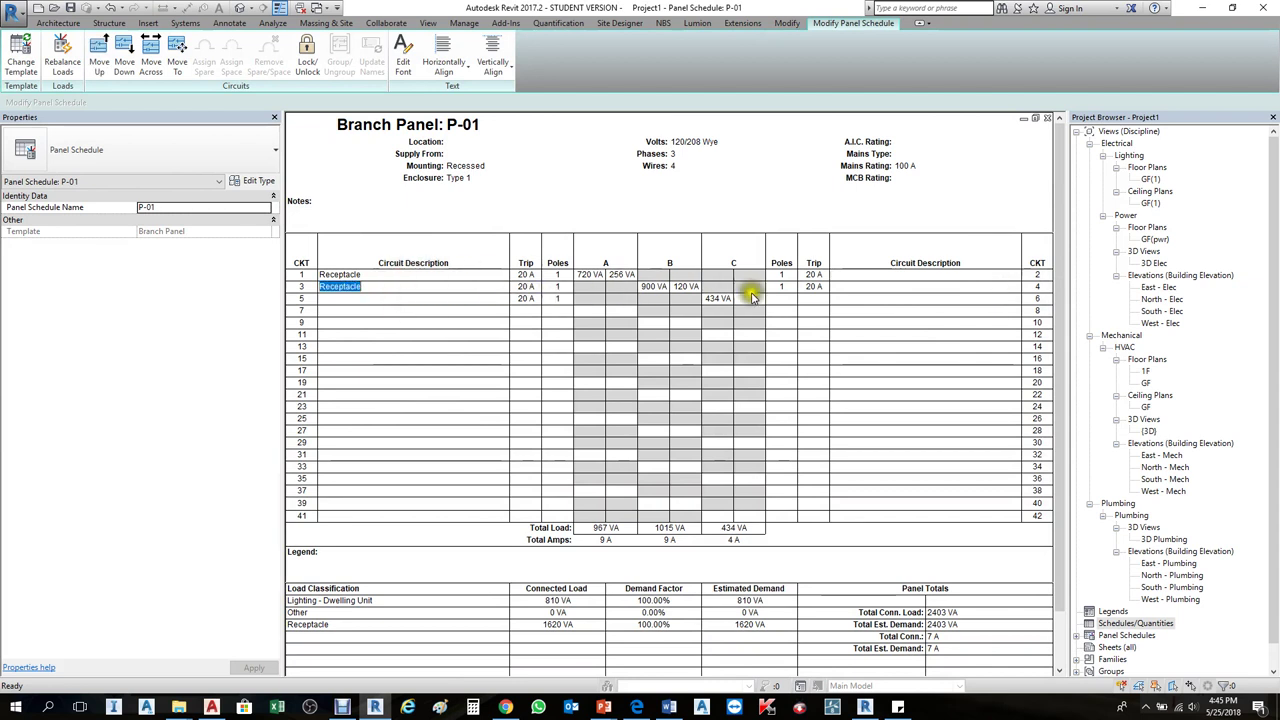
click(903, 289)
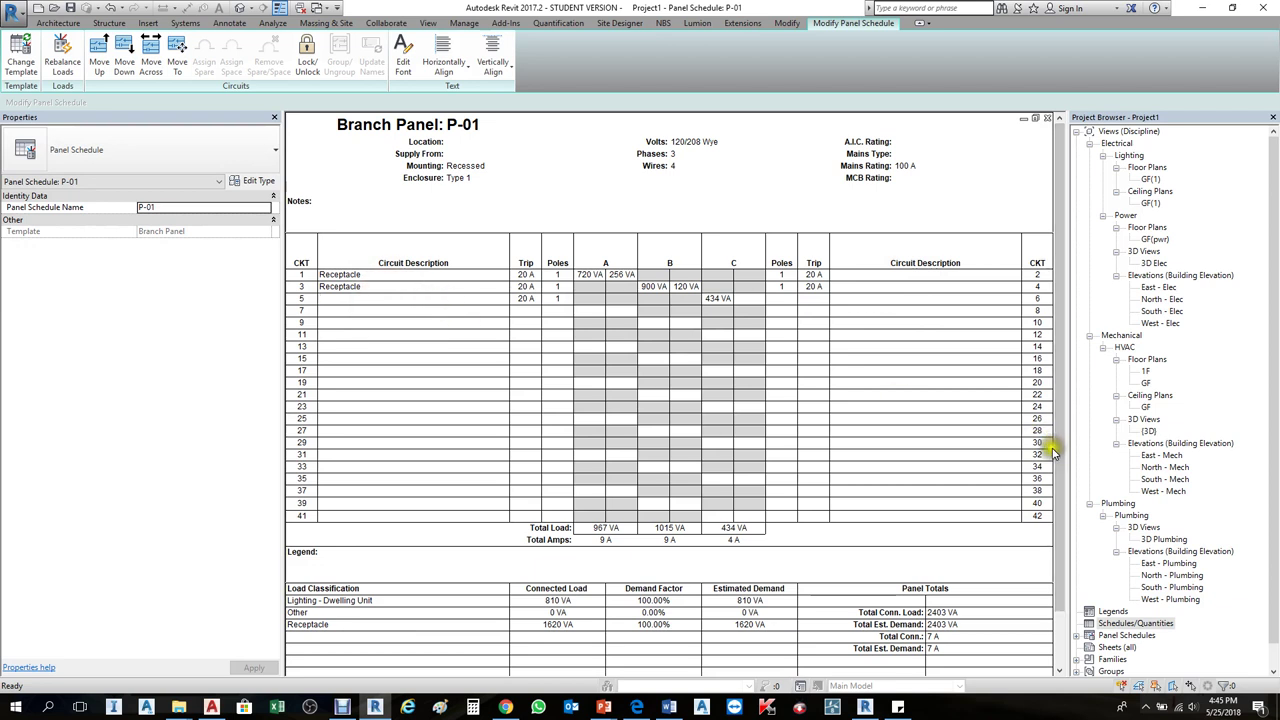
scroll(1063, 440, down, 2)
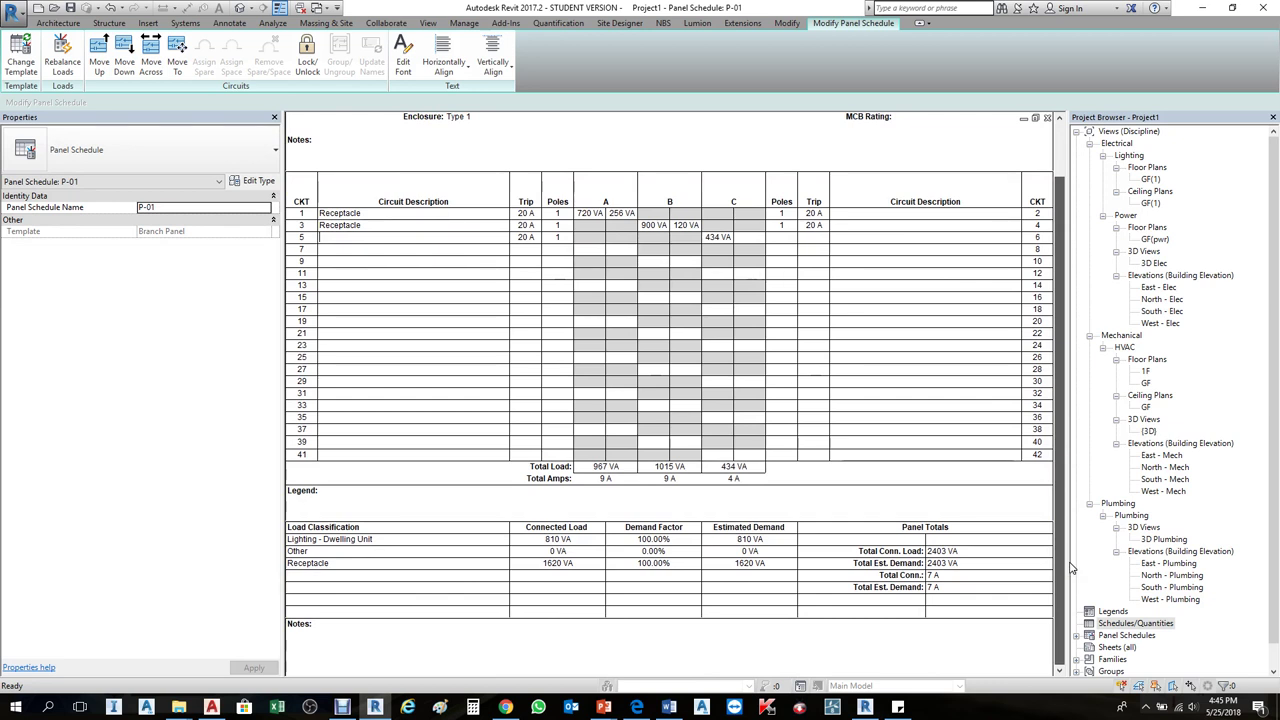
scroll(1063, 440, up, 2)
- Rebalance the loads of panel P-01, dismissing the save reminder, and check the rearranged circuit rows
click(62, 52)
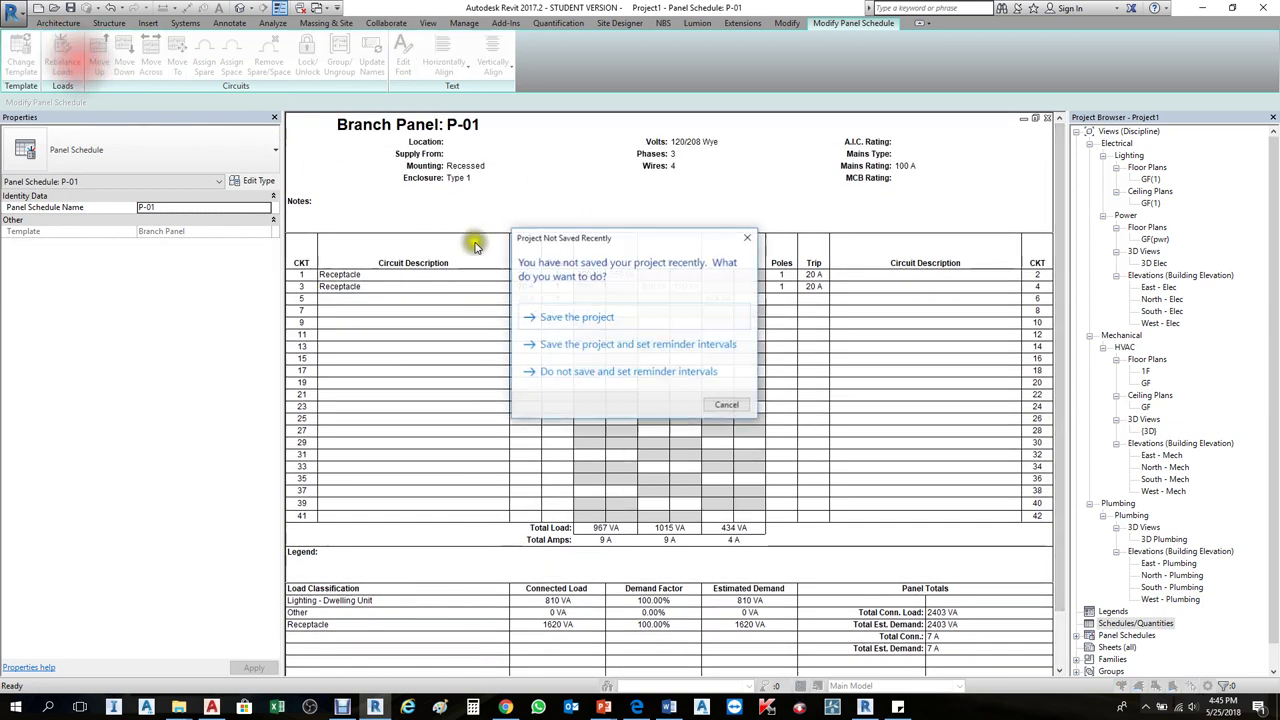
click(715, 409)
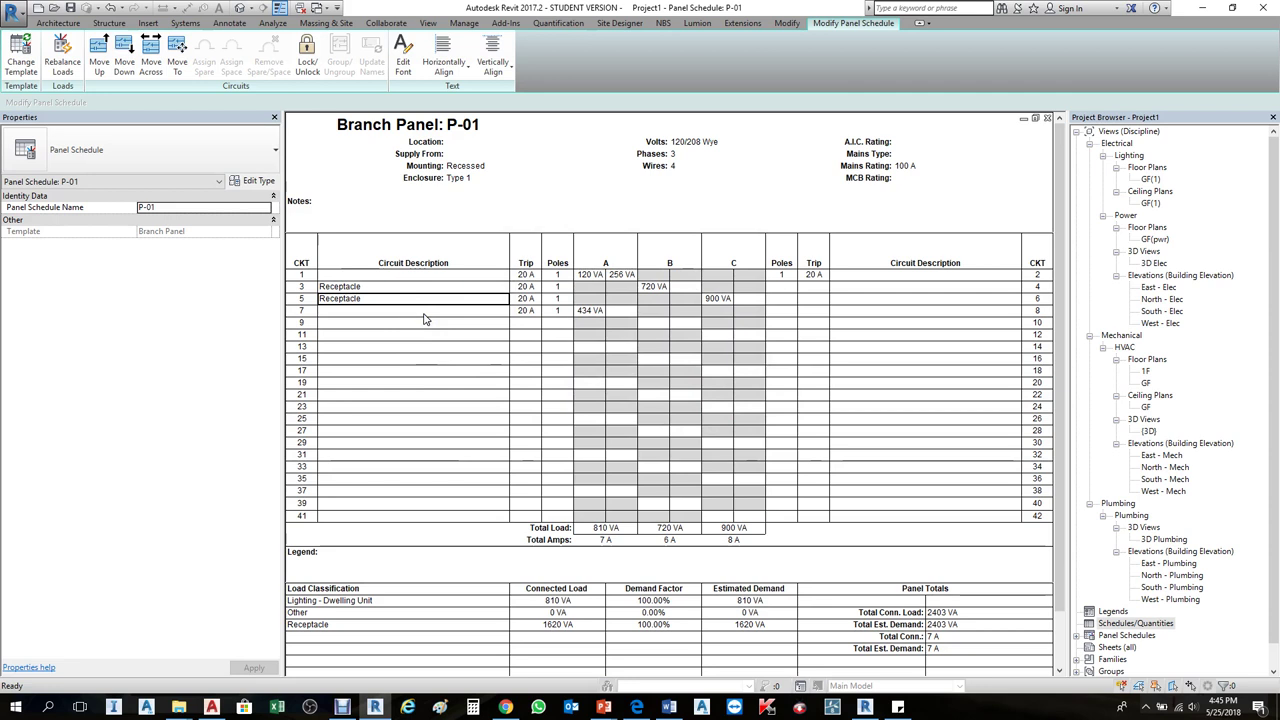
click(1049, 119)
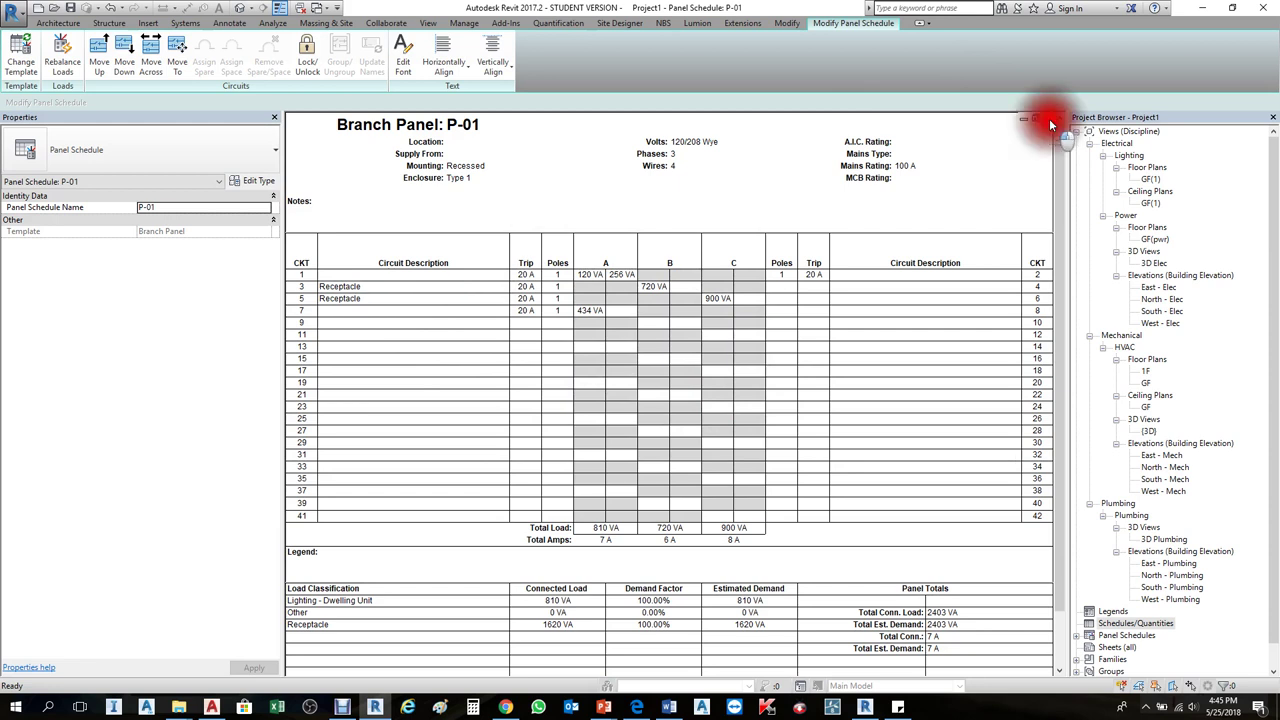
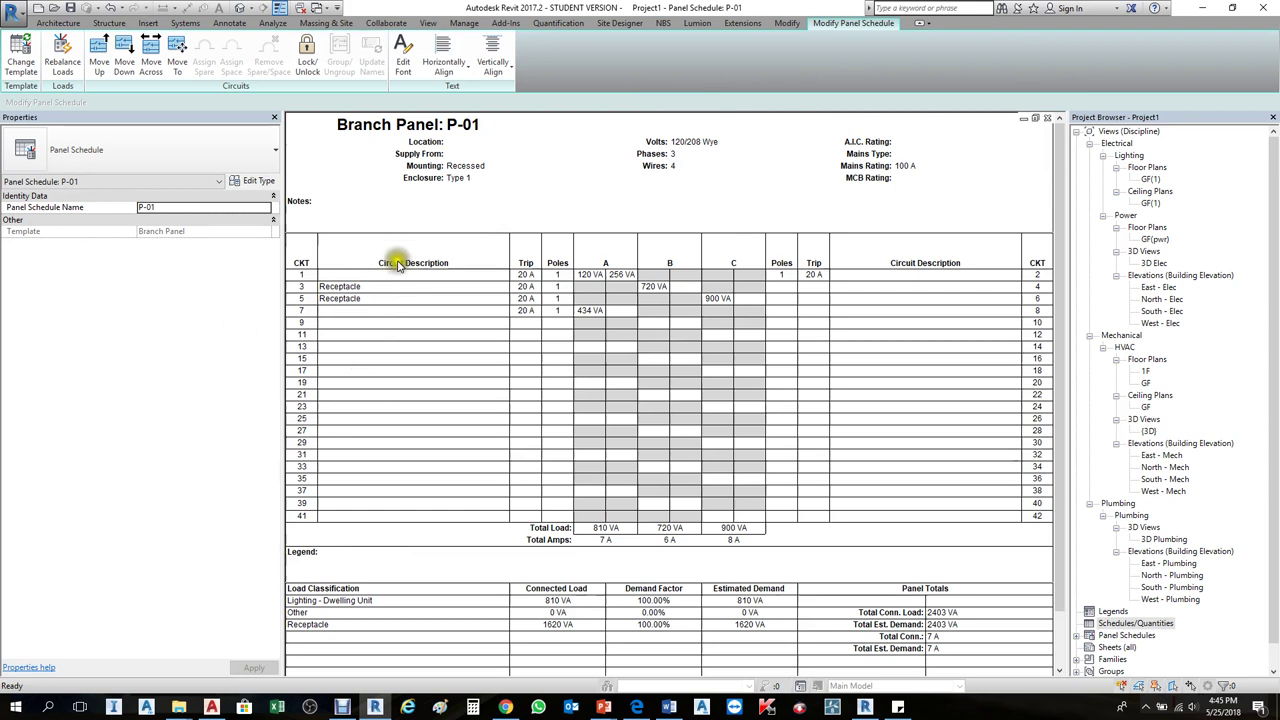
click(372, 282)
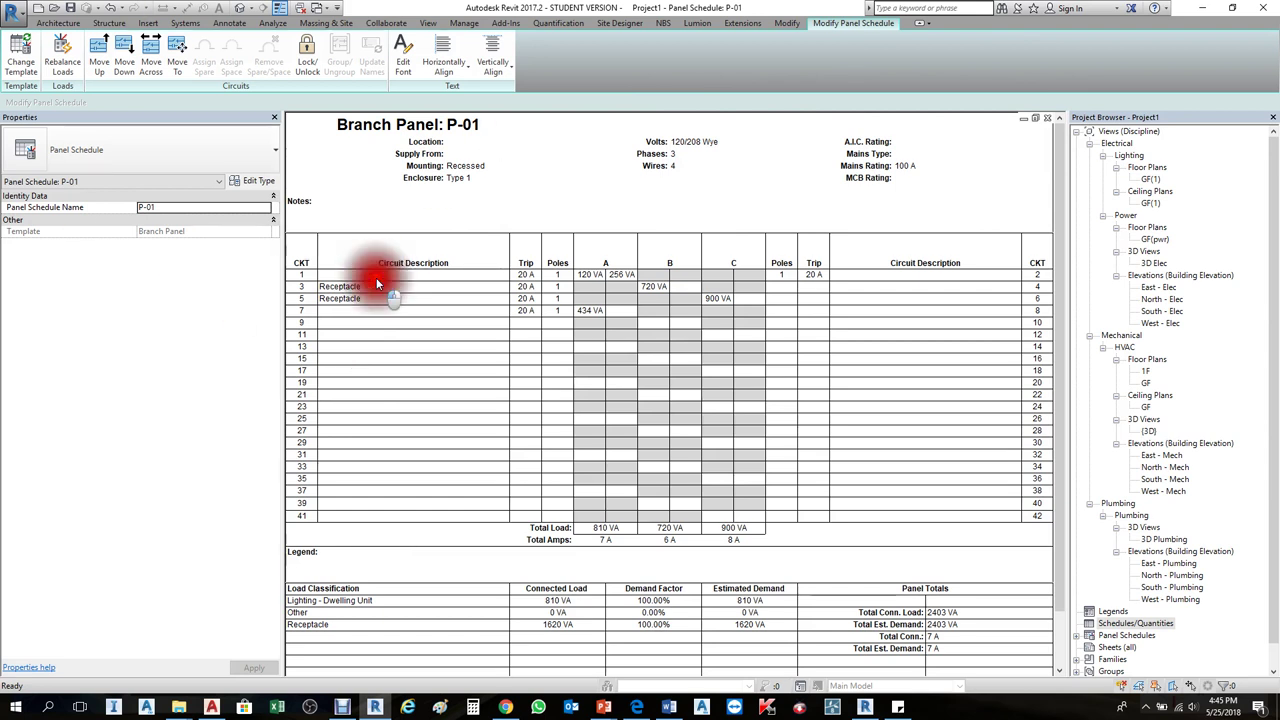
click(307, 278)
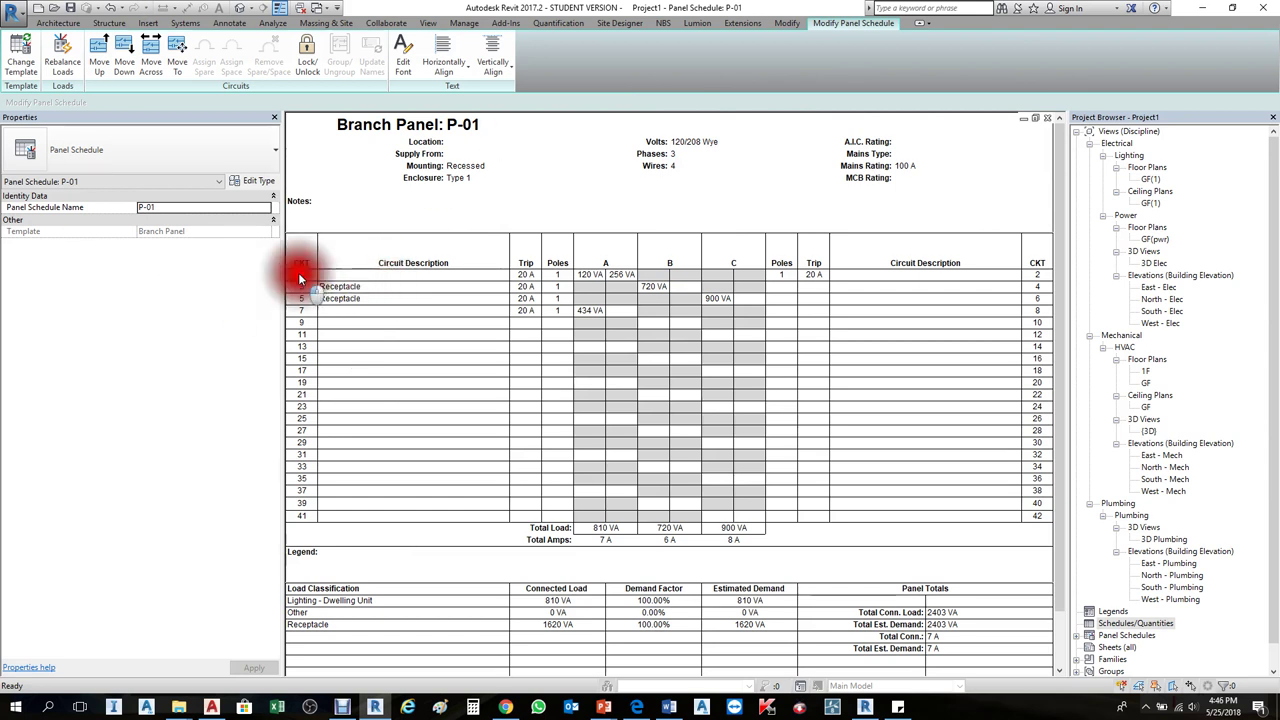
click(536, 280)
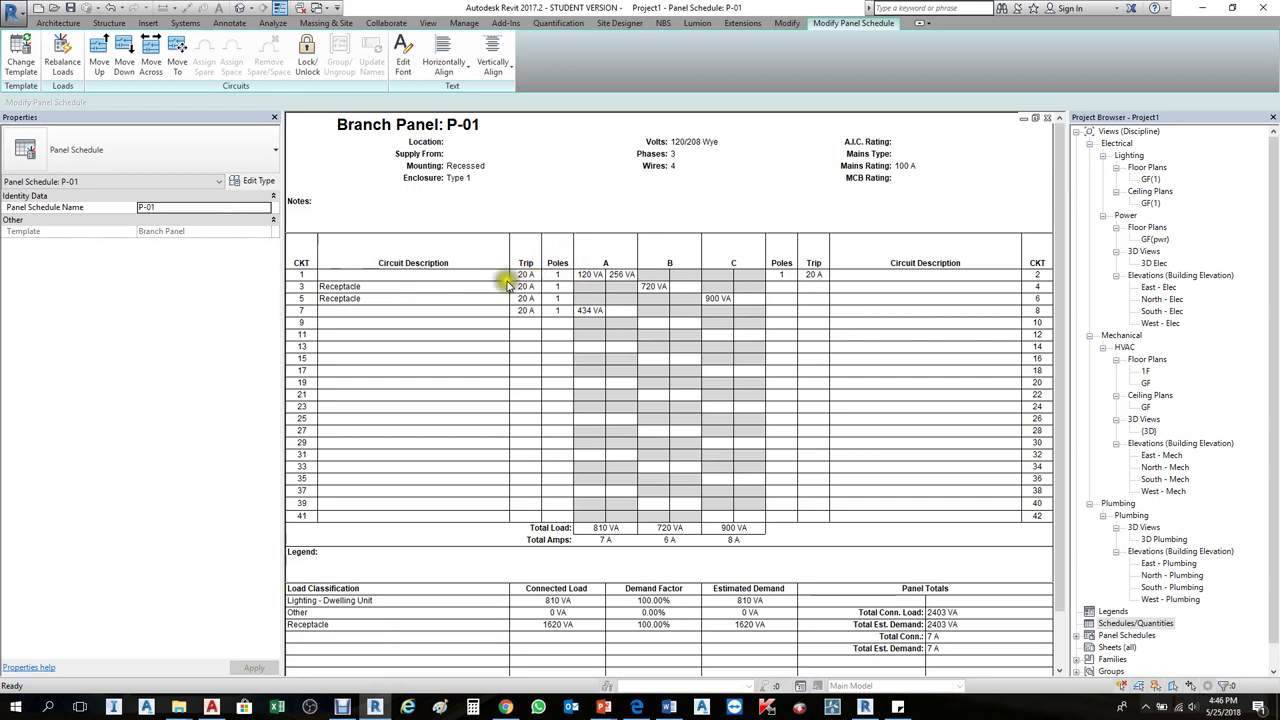
click(352, 275)
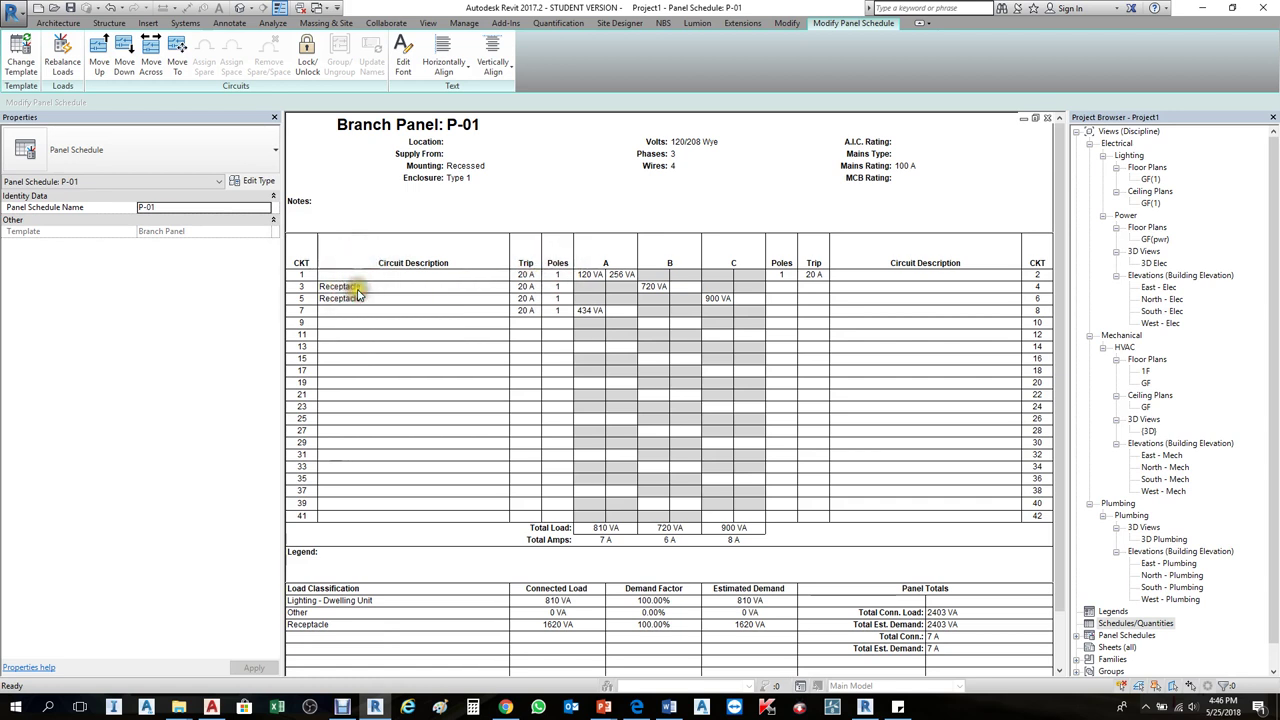
- Close the P-01 panel schedule and expand the list of panel schedules in the project
click(1051, 123)
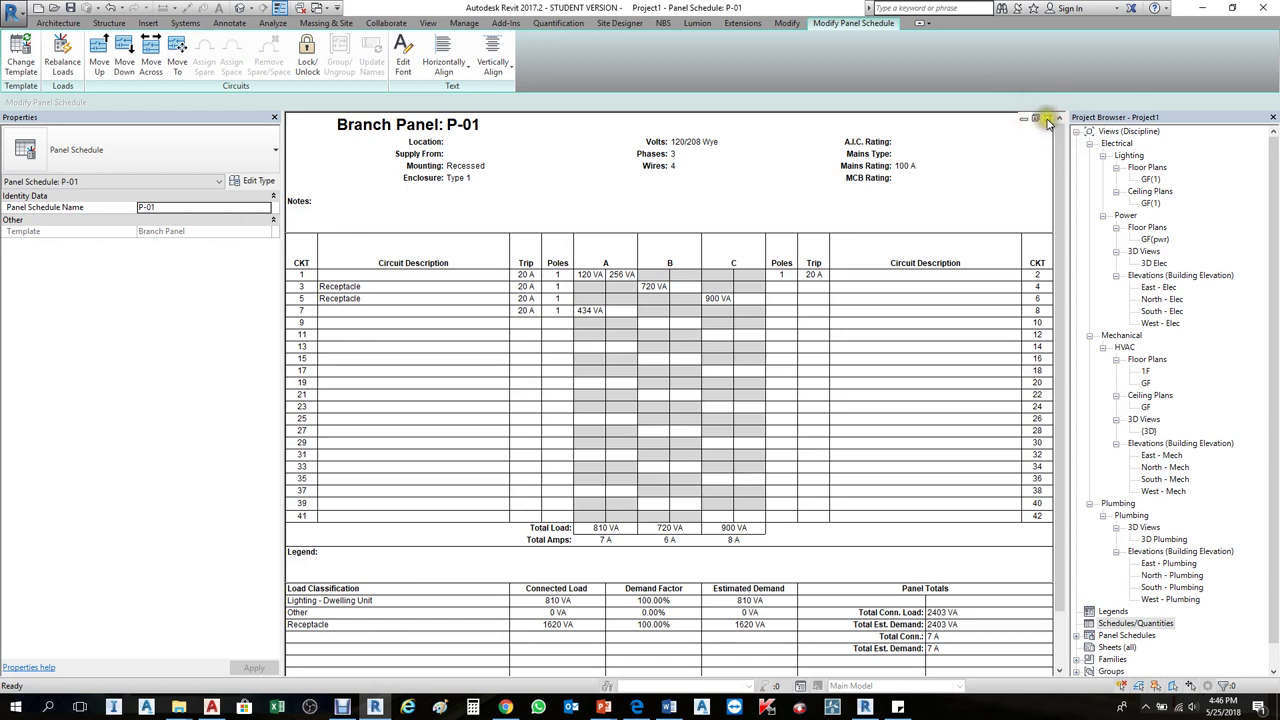
click(654, 298)
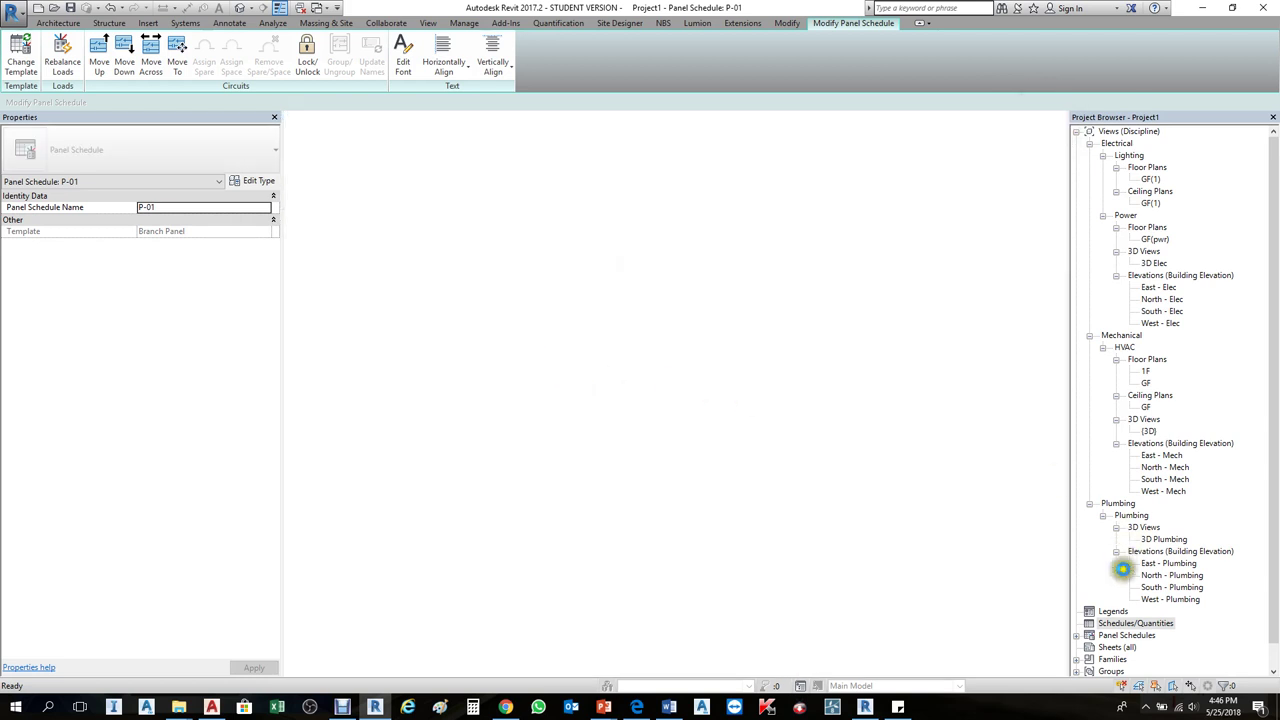
click(1083, 636)
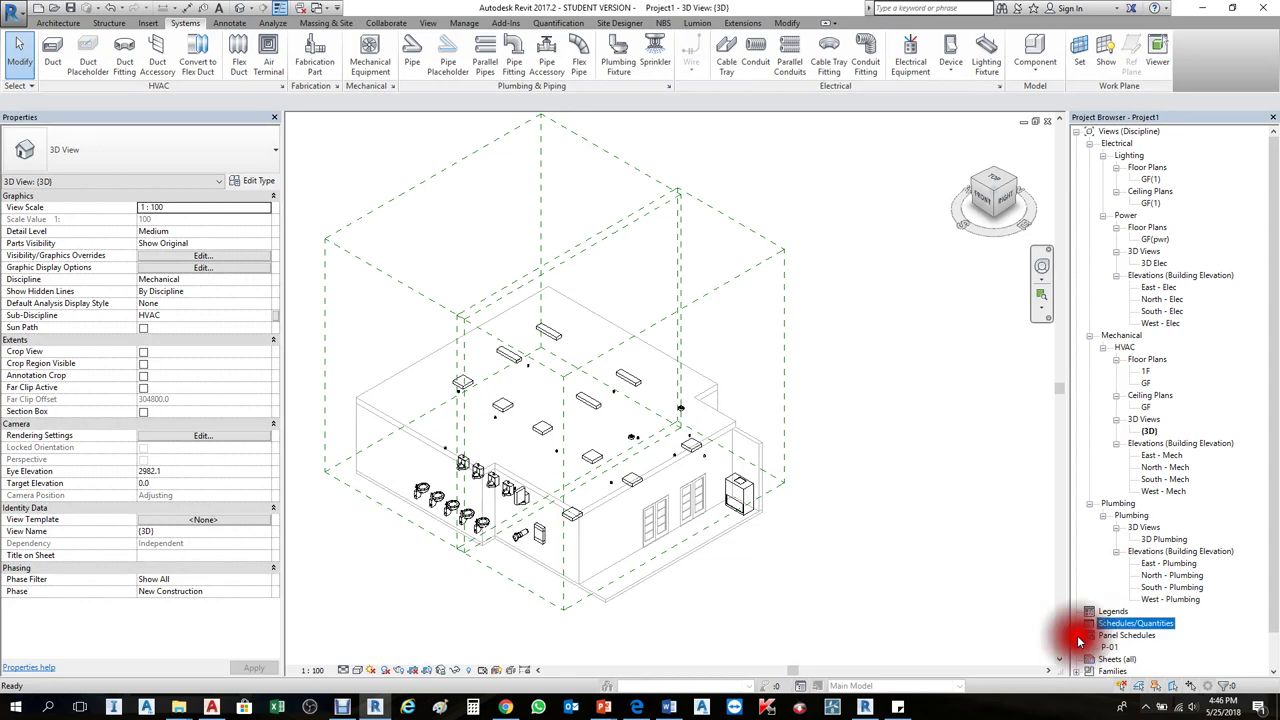
- Delete the P-01 panel schedule from the project
click(1106, 647)
right_click(1106, 647)
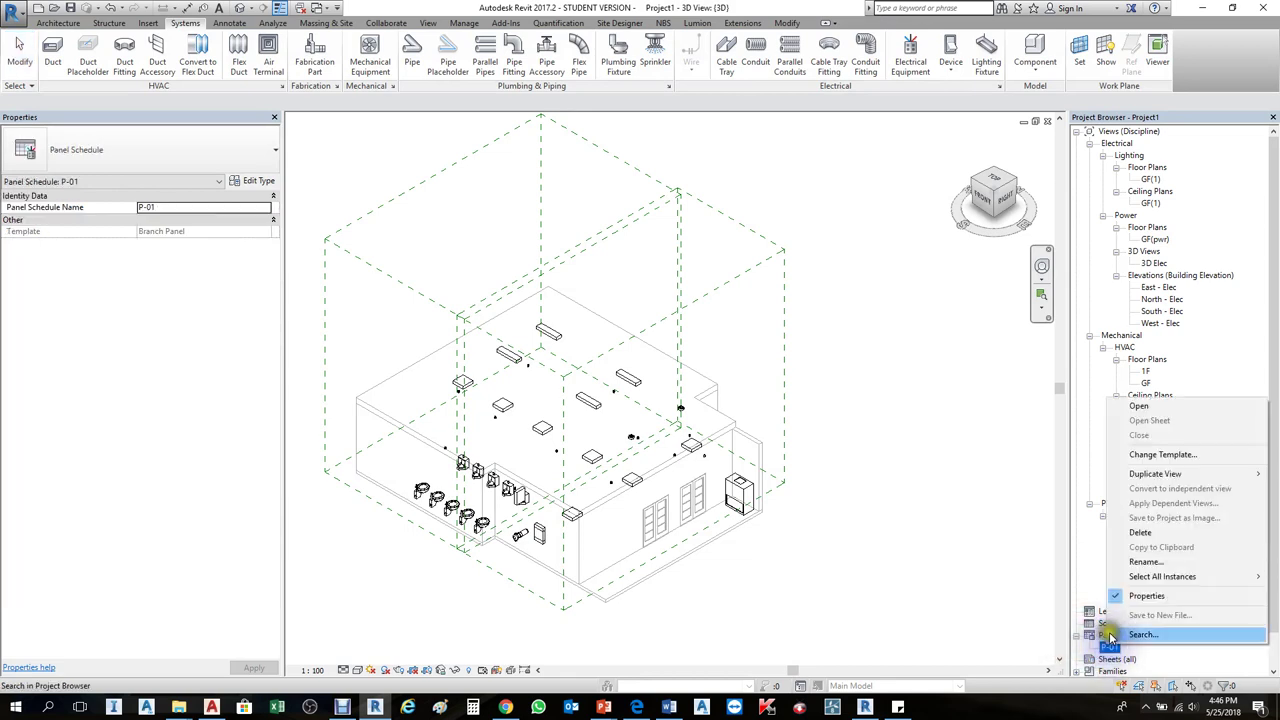
click(1140, 530)
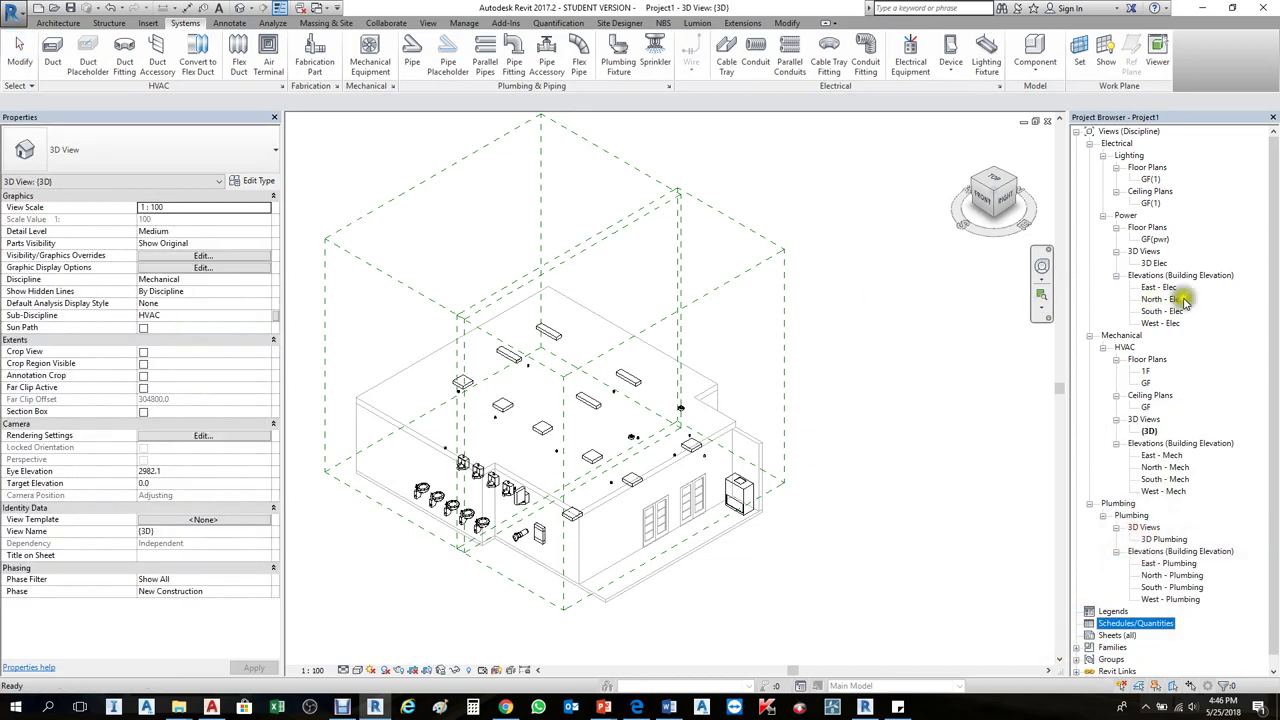
- Open the GF(pwr) floor plan and create a panel schedule from the default template for the Elec. Room panelboard
double_click(1150, 237)
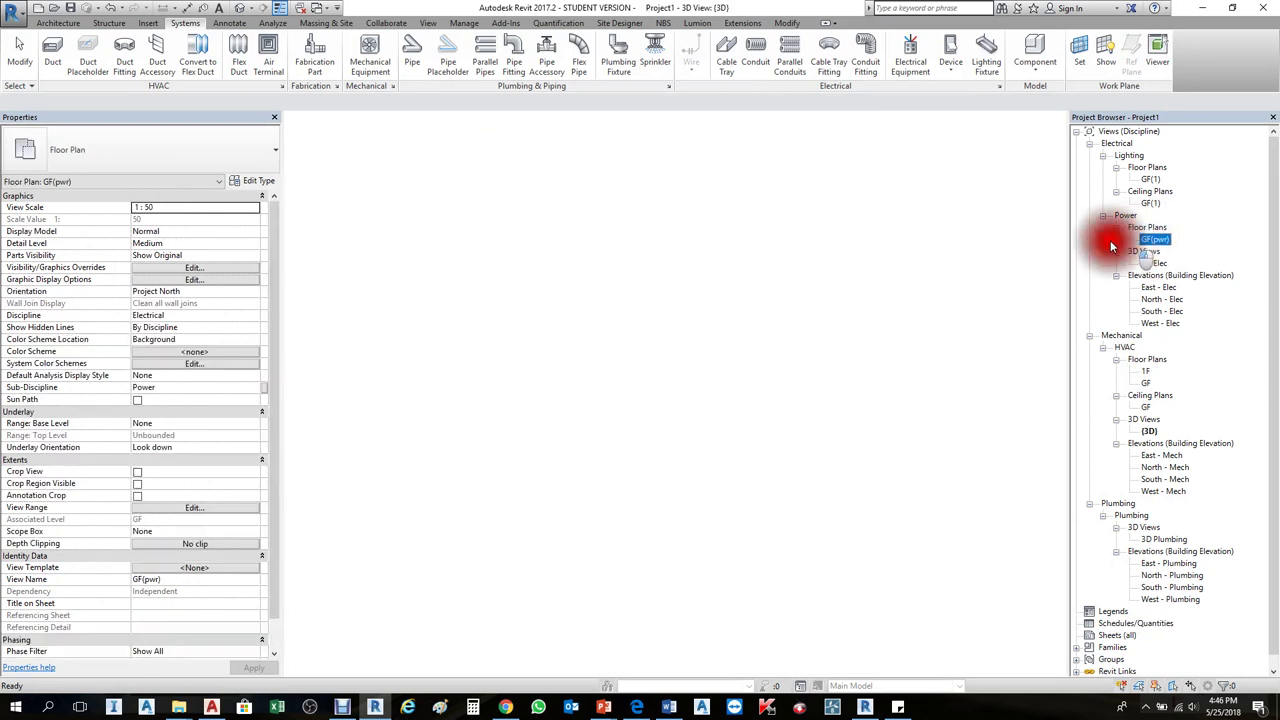
scroll(808, 550, up, 2)
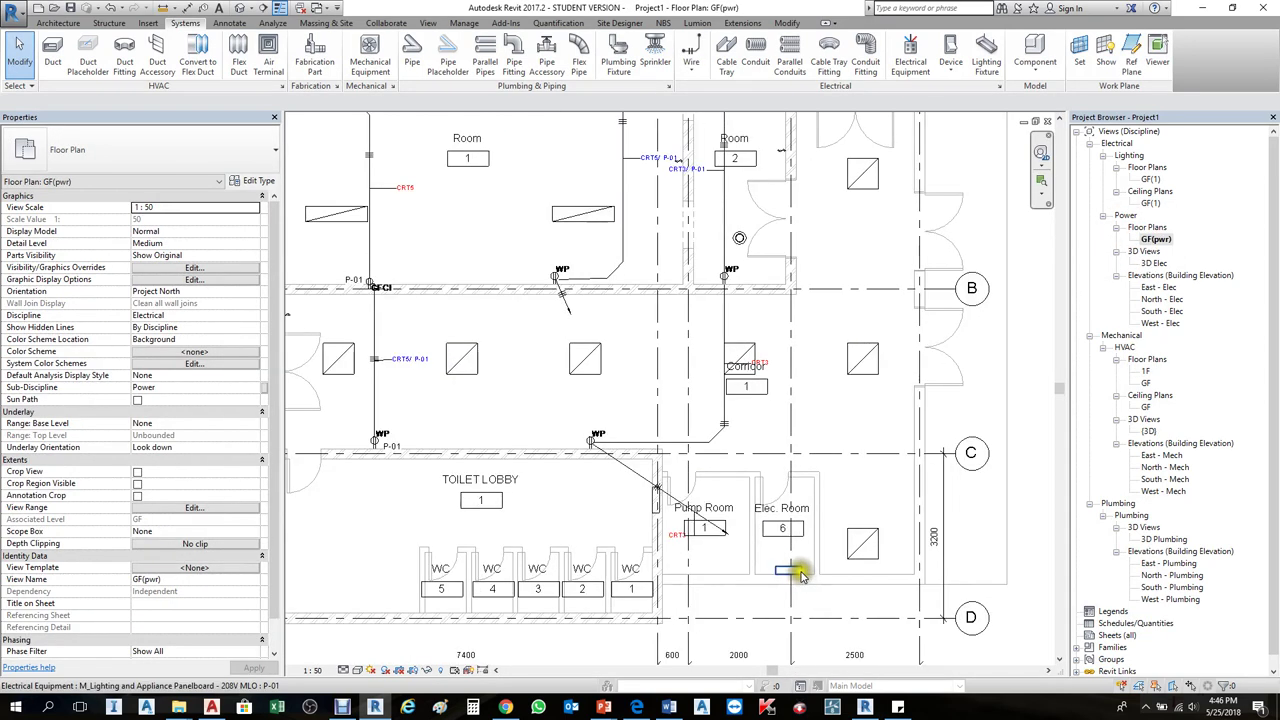
click(801, 576)
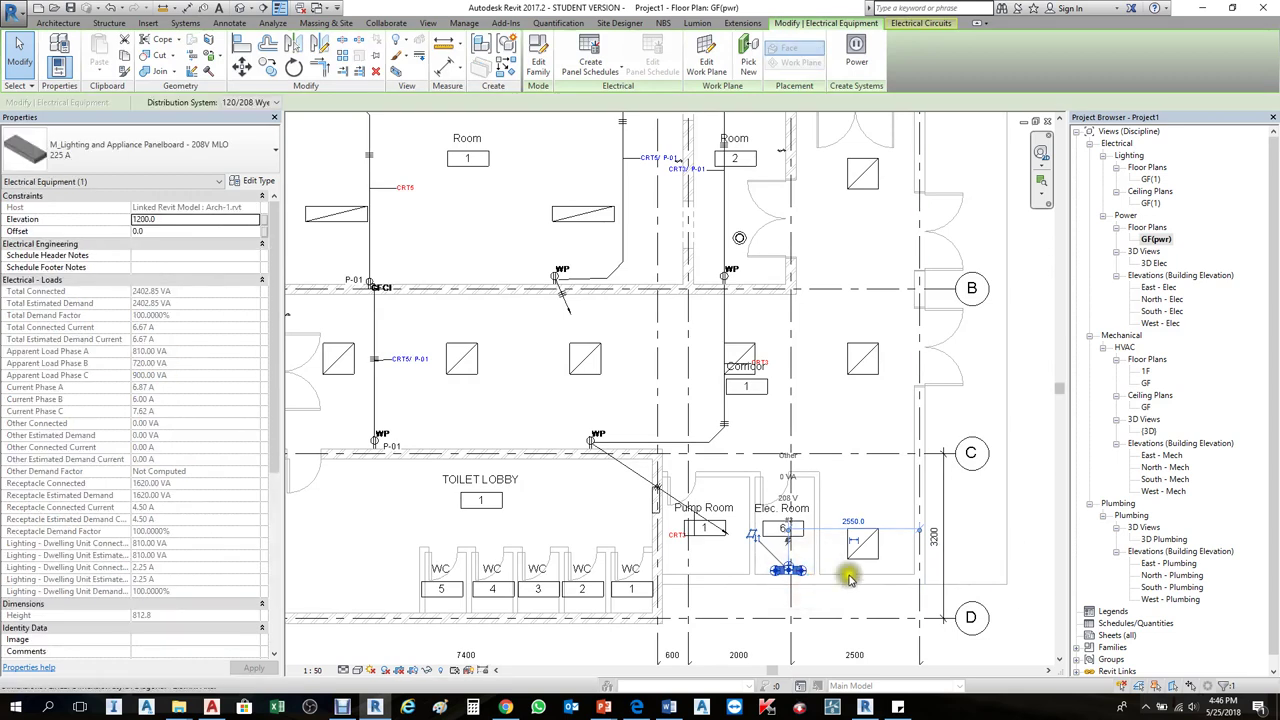
click(590, 62)
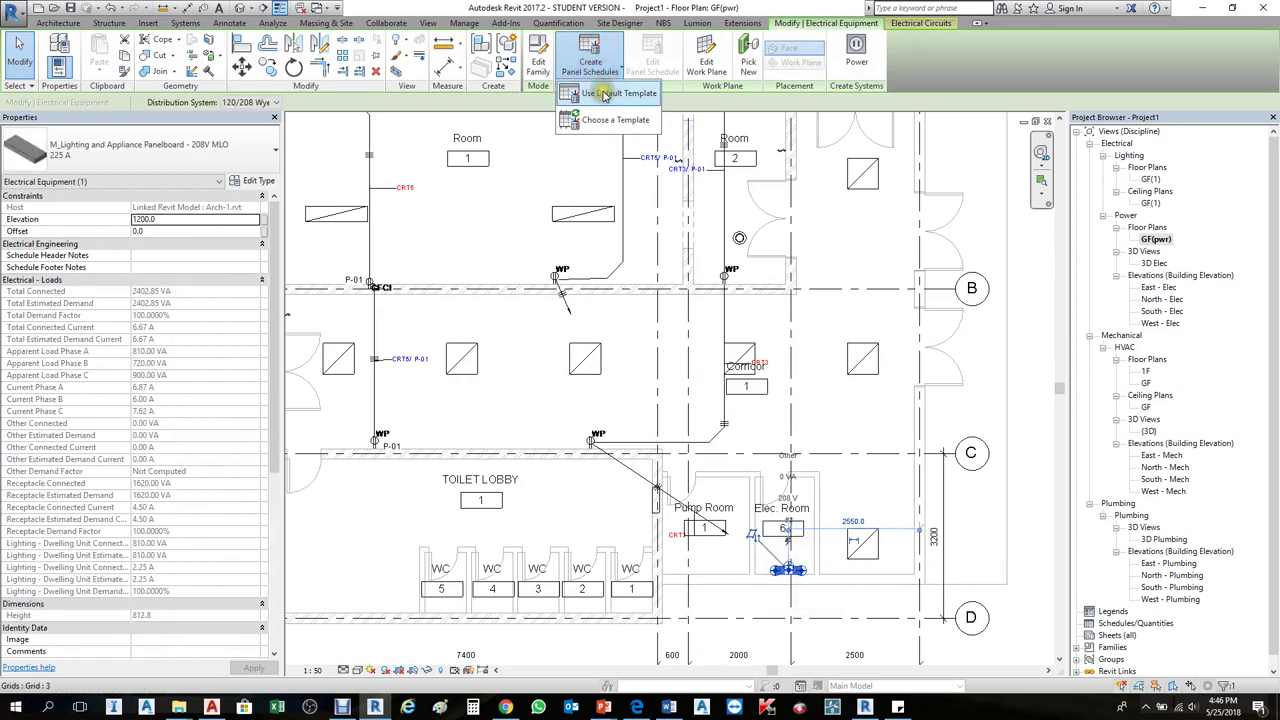
click(604, 94)
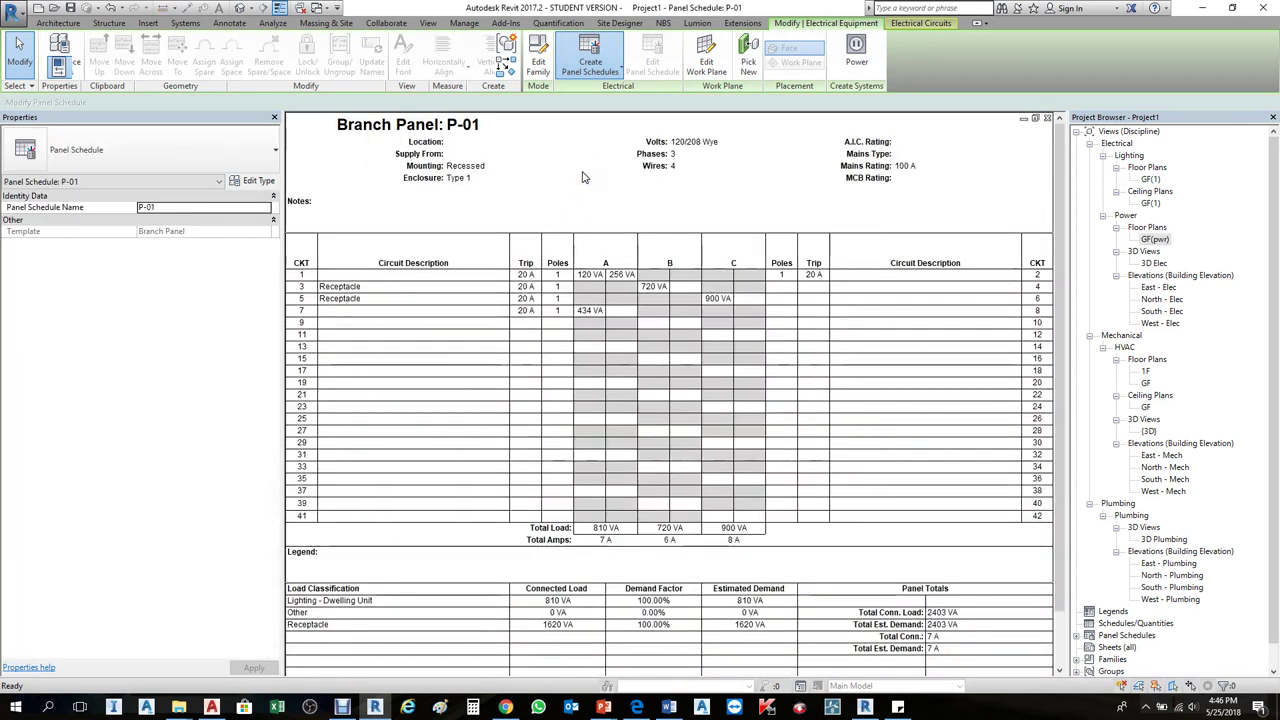
- Rebalance the loads in the new P-01 panel schedule and close it after reviewing the circuit rows and phase totals
click(387, 314)
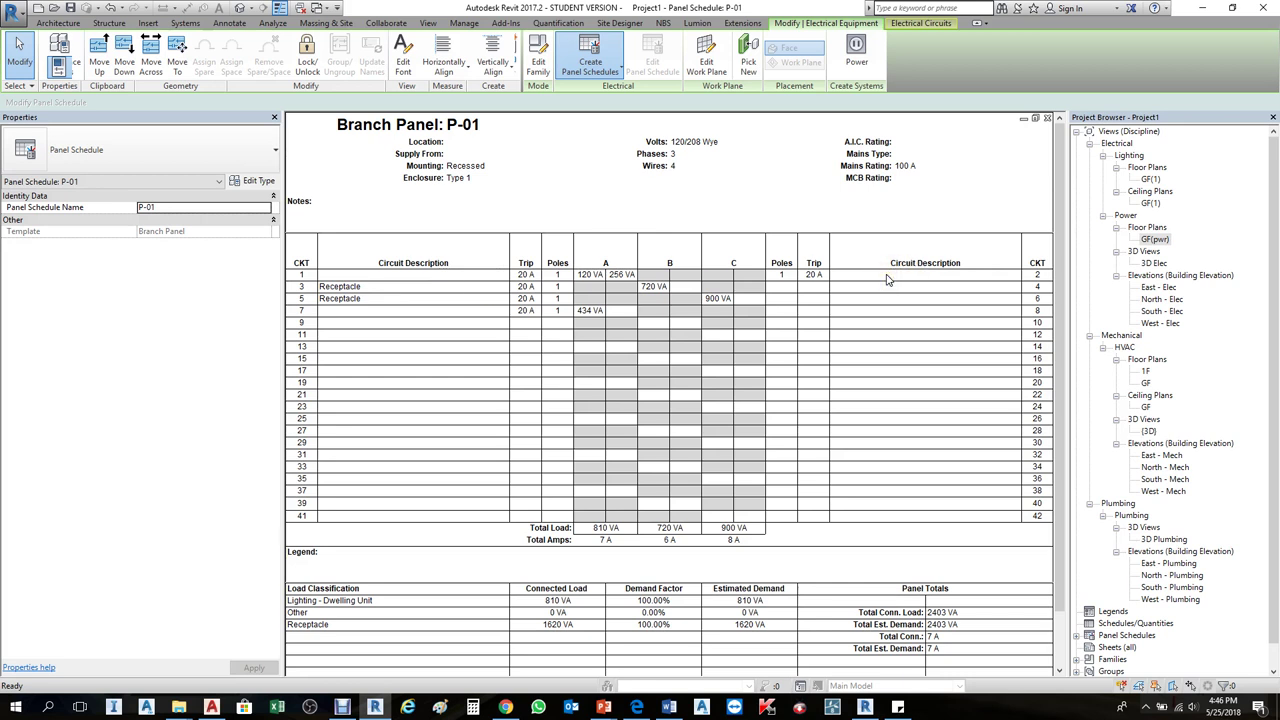
click(416, 298)
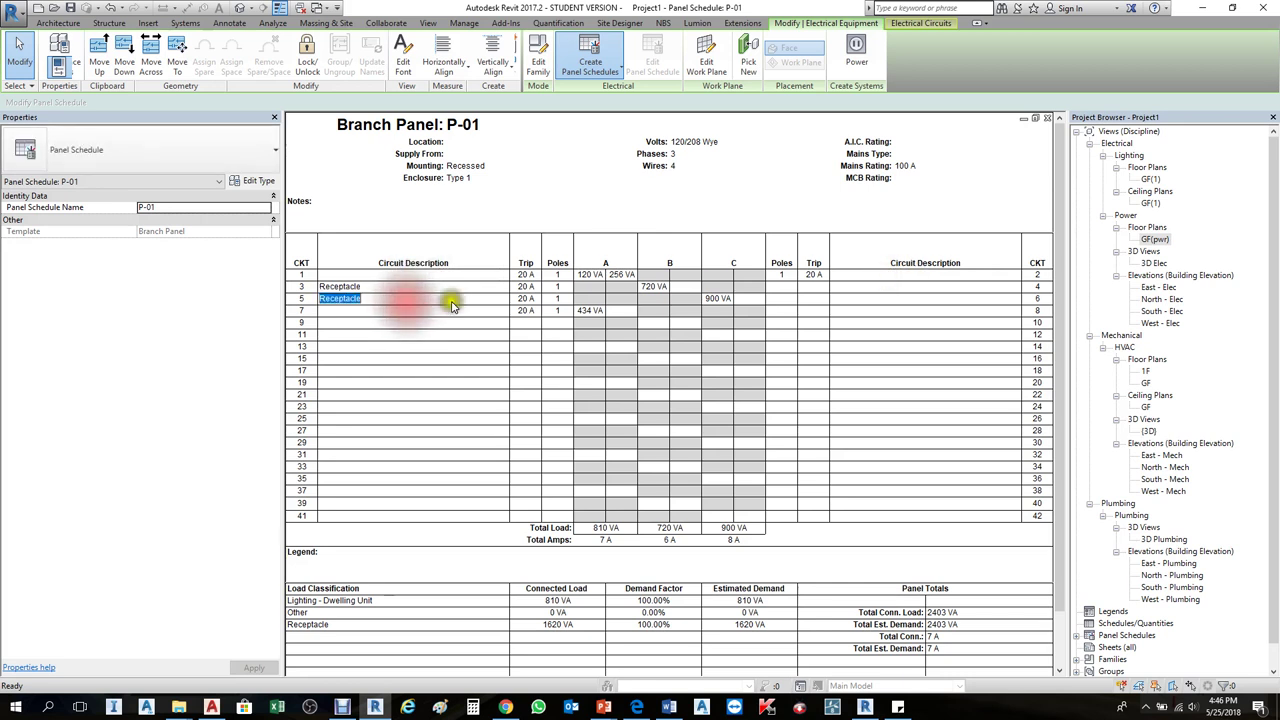
click(912, 283)
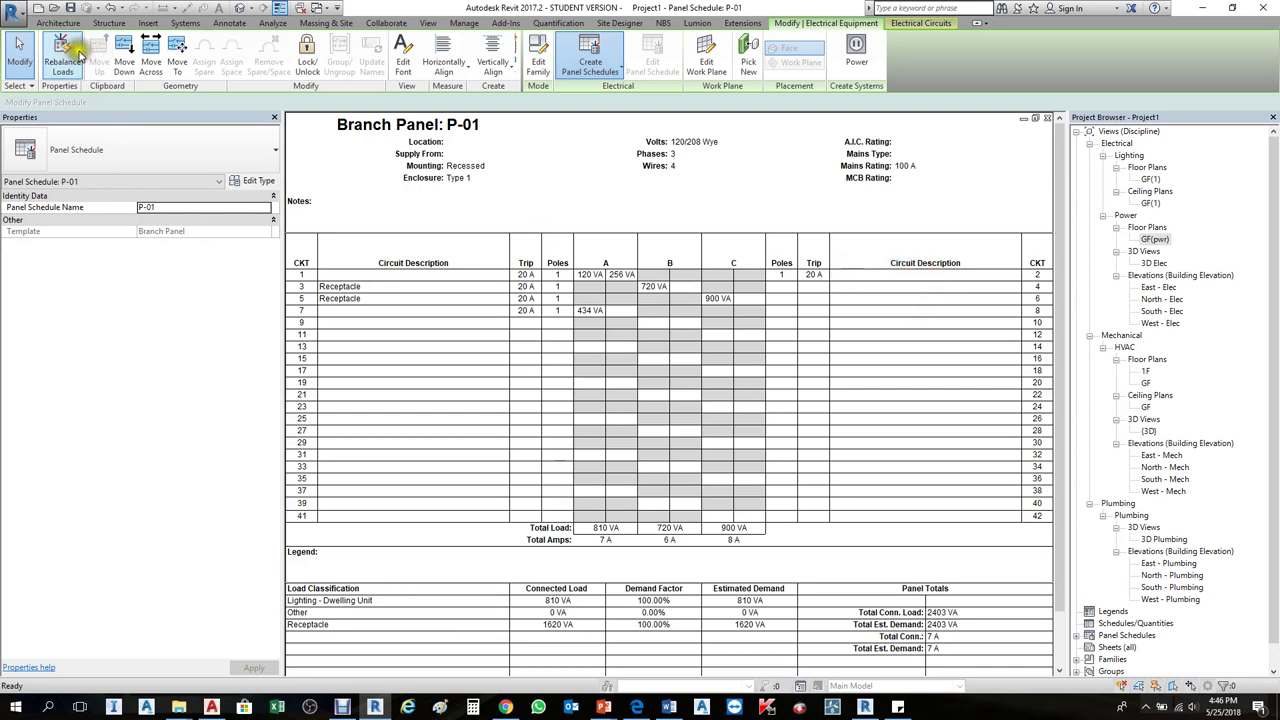
click(61, 55)
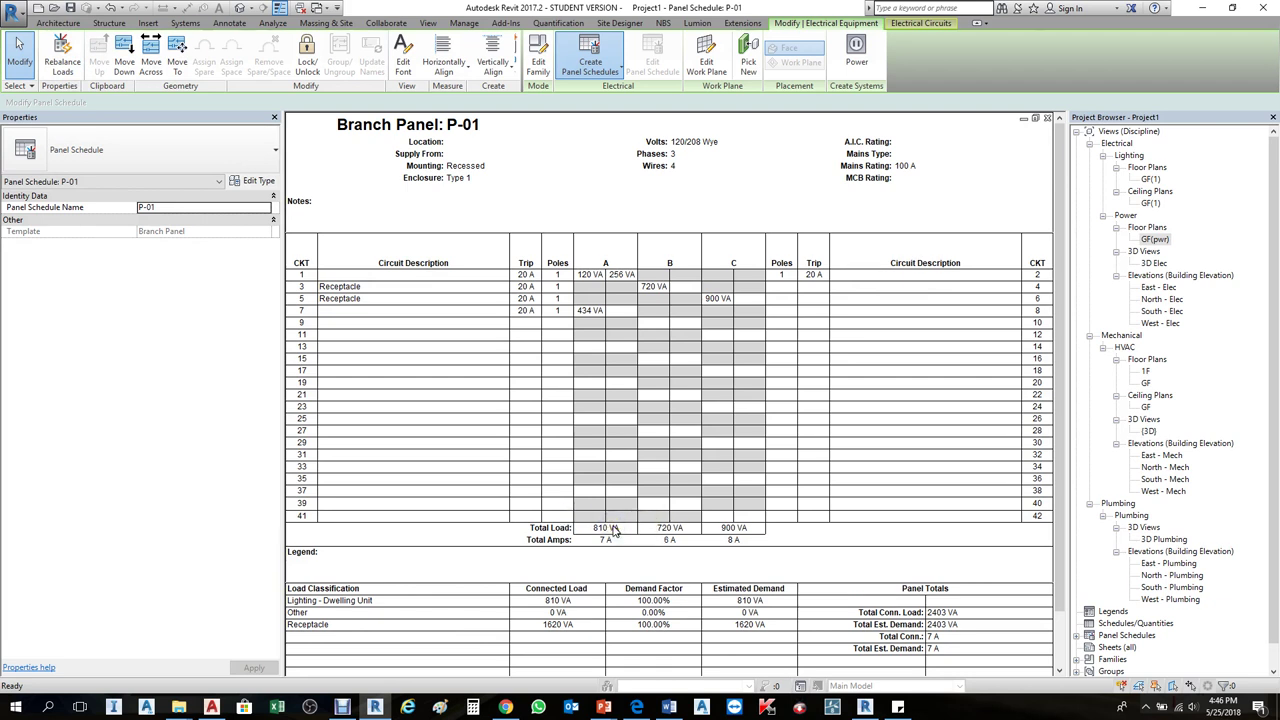
scroll(1045, 462, down, 2)
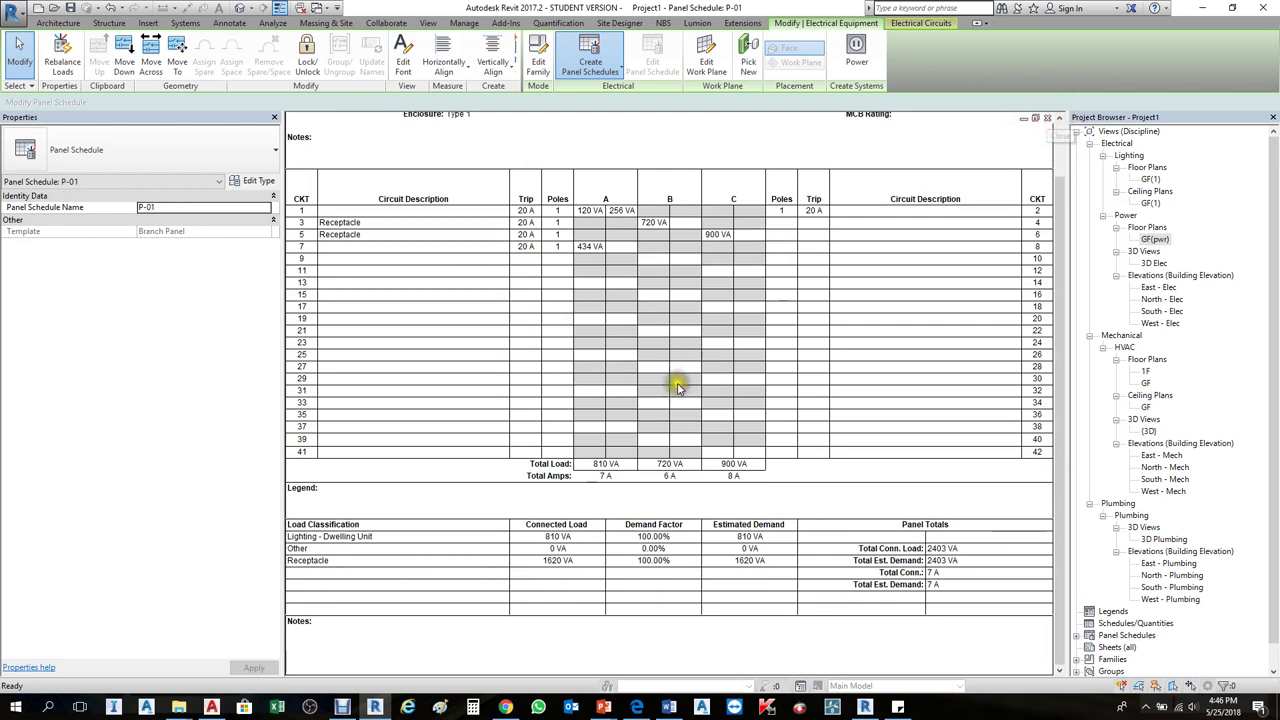
click(1047, 118)
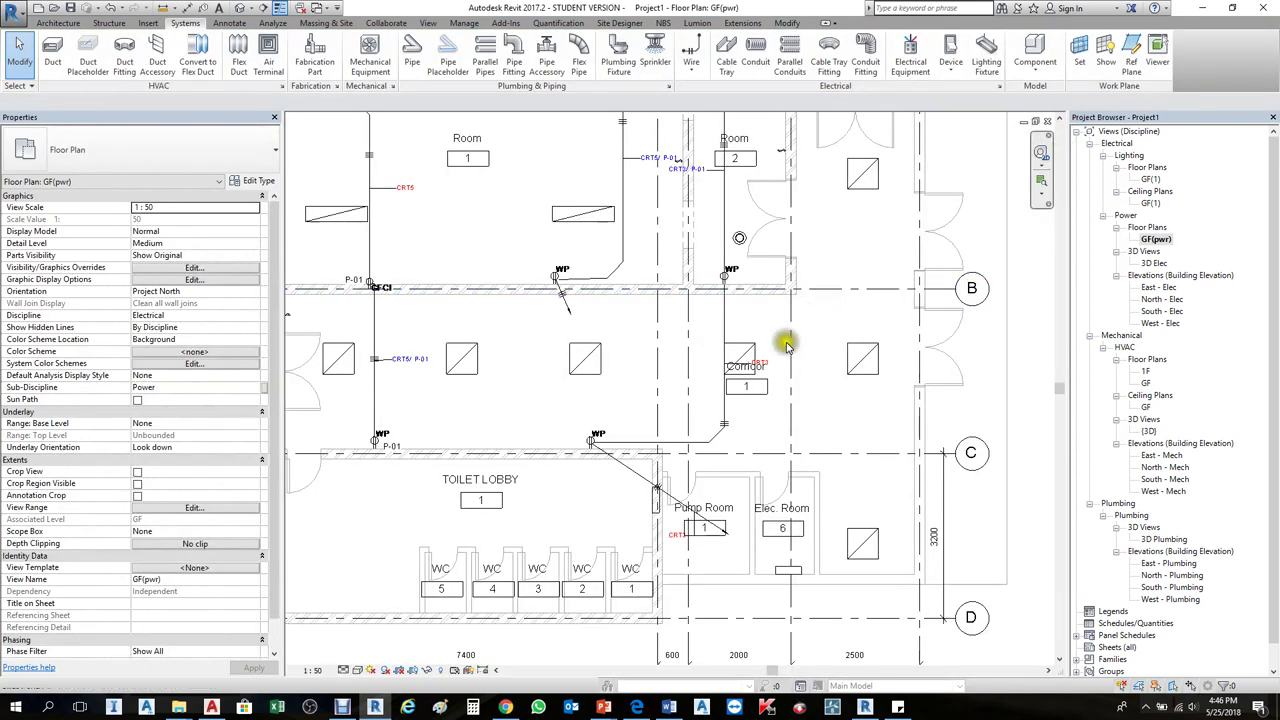
- Look over the GF(pwr) plan, and open the GF(1) lighting ceiling plan to examine its wiring and circuit tags
scroll(789, 470, down, 3)
scroll(790, 485, up, 2)
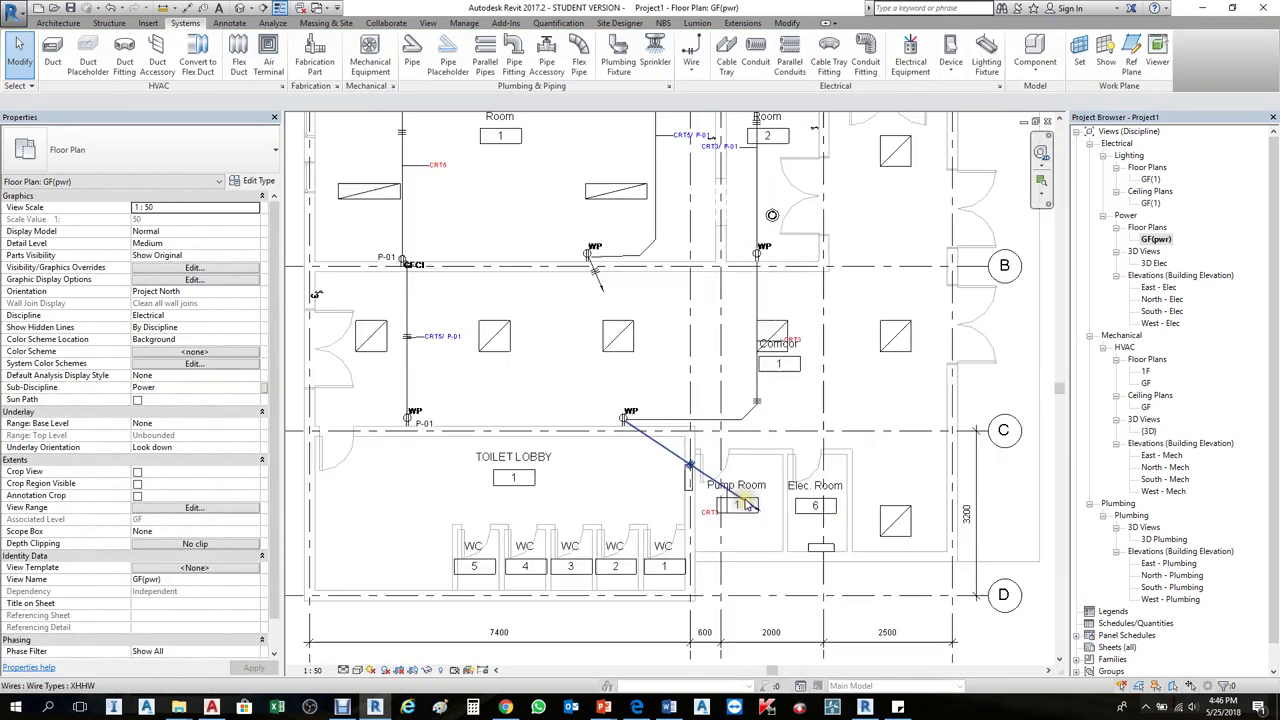
scroll(688, 470, down, 2)
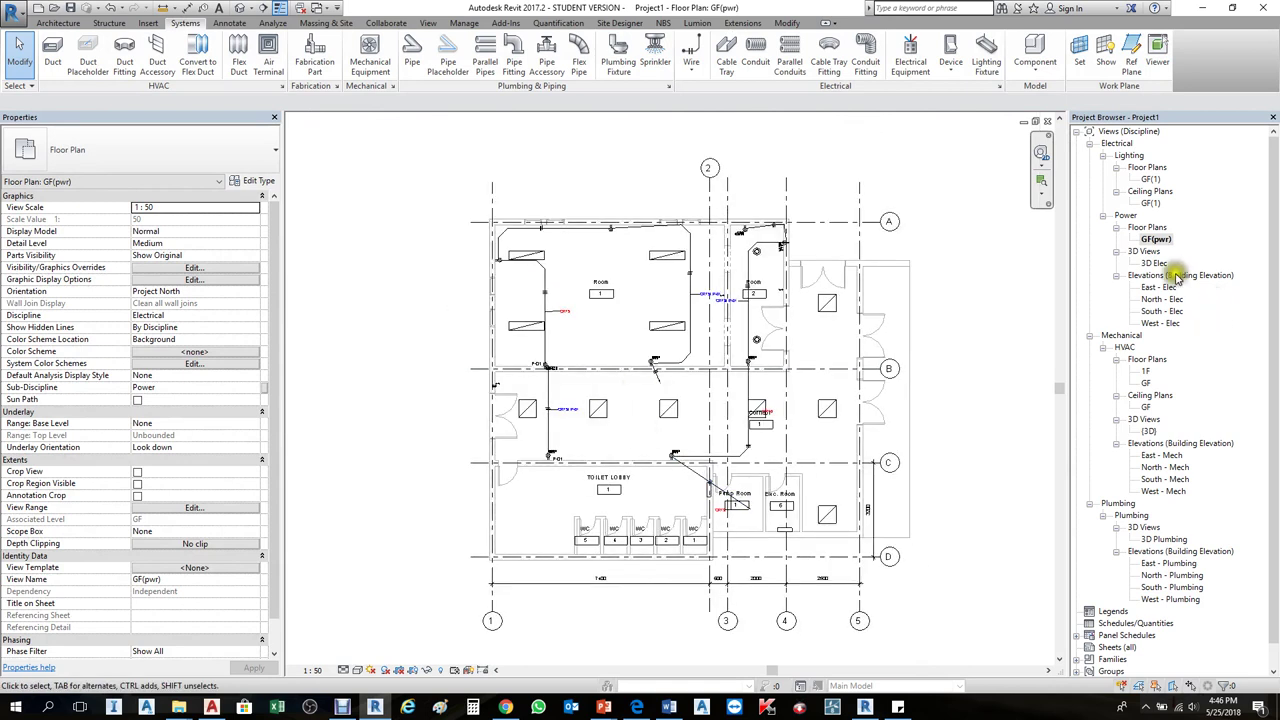
double_click(1149, 192)
double_click(1150, 203)
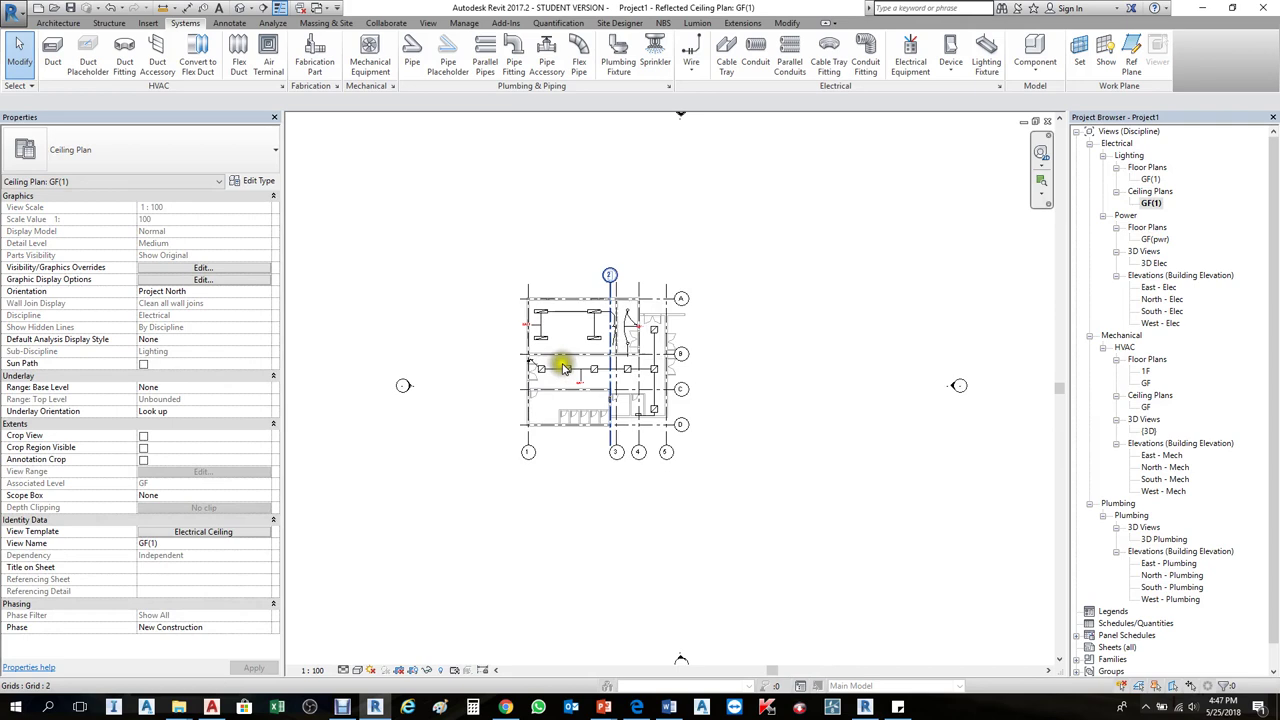
scroll(563, 363, up, 4)
scroll(710, 375, up, 1)
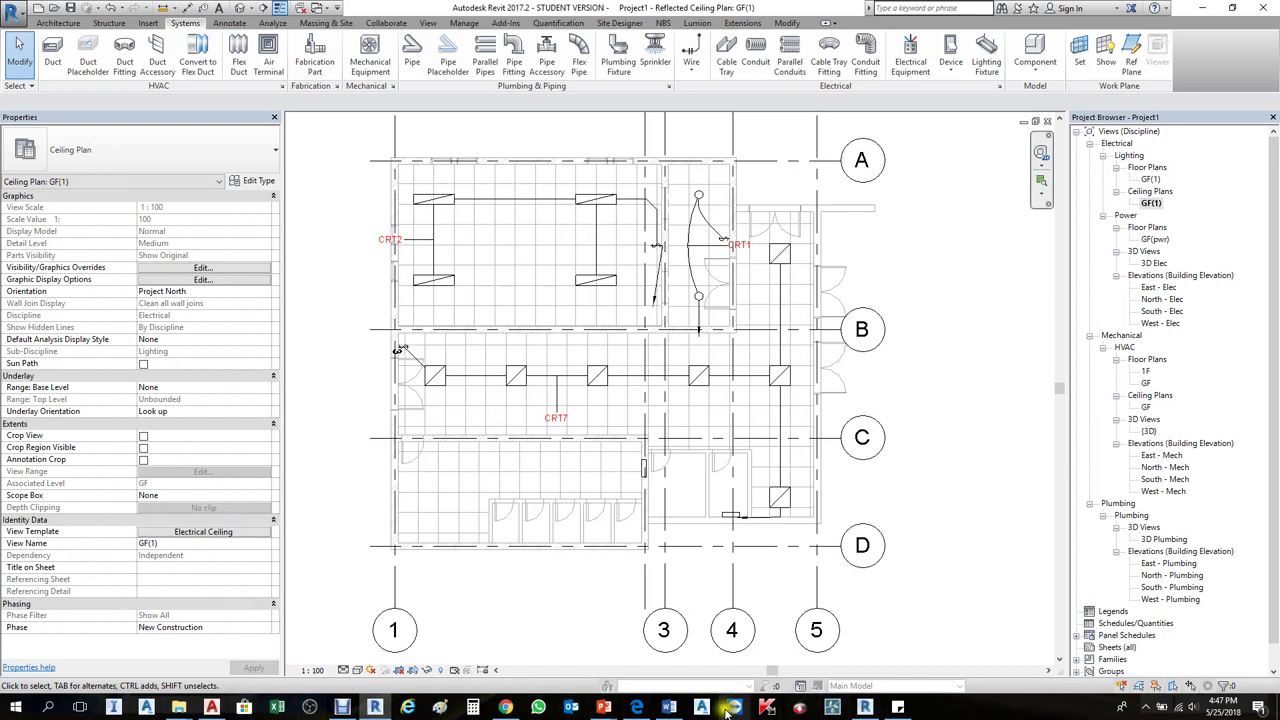
- Check the Revit Electrical topics in the Word course outline and return to Revit to inspect the GF(1) ceiling plan
click(671, 707)
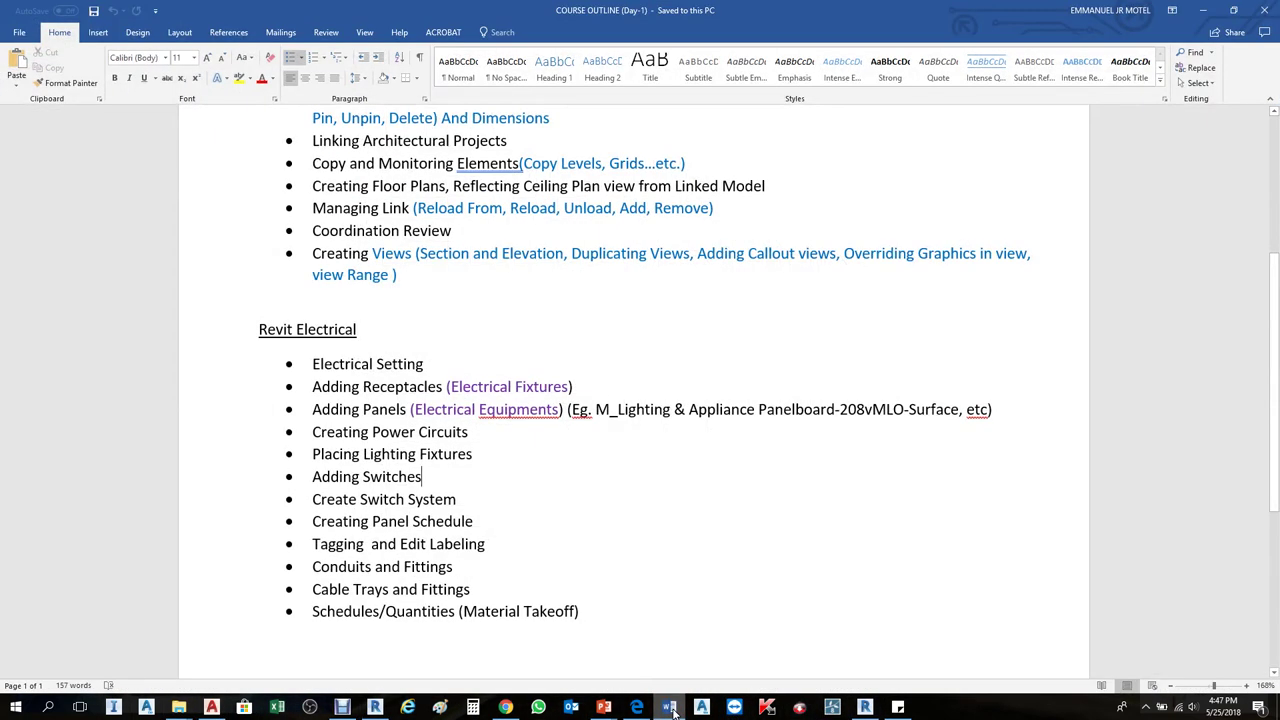
click(671, 707)
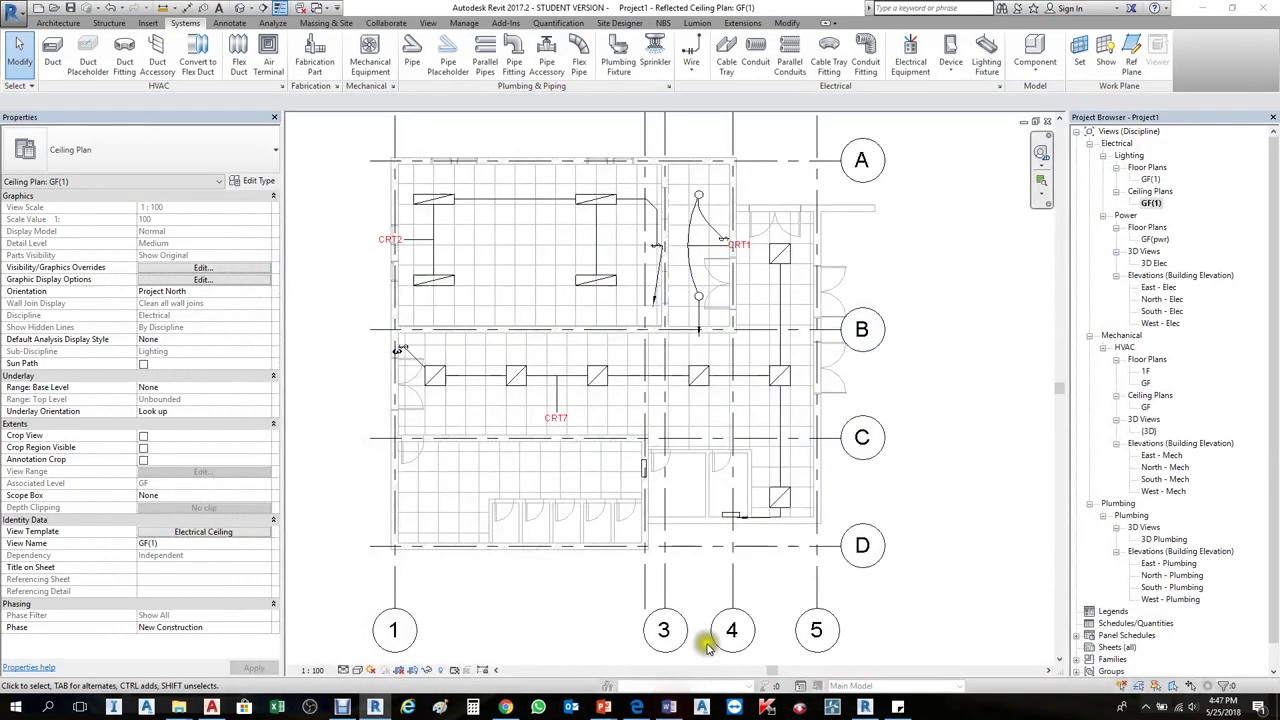
scroll(453, 368, up, 4)
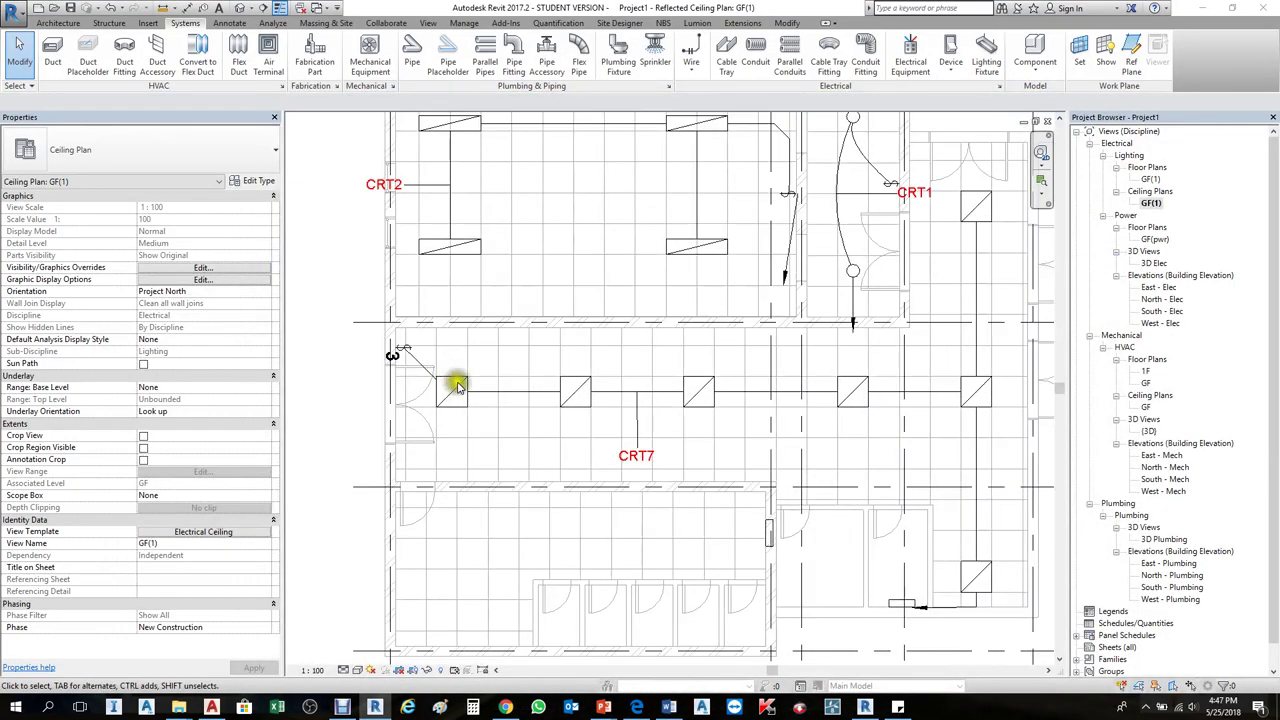
scroll(449, 386, down, 2)
scroll(487, 247, up, 1)
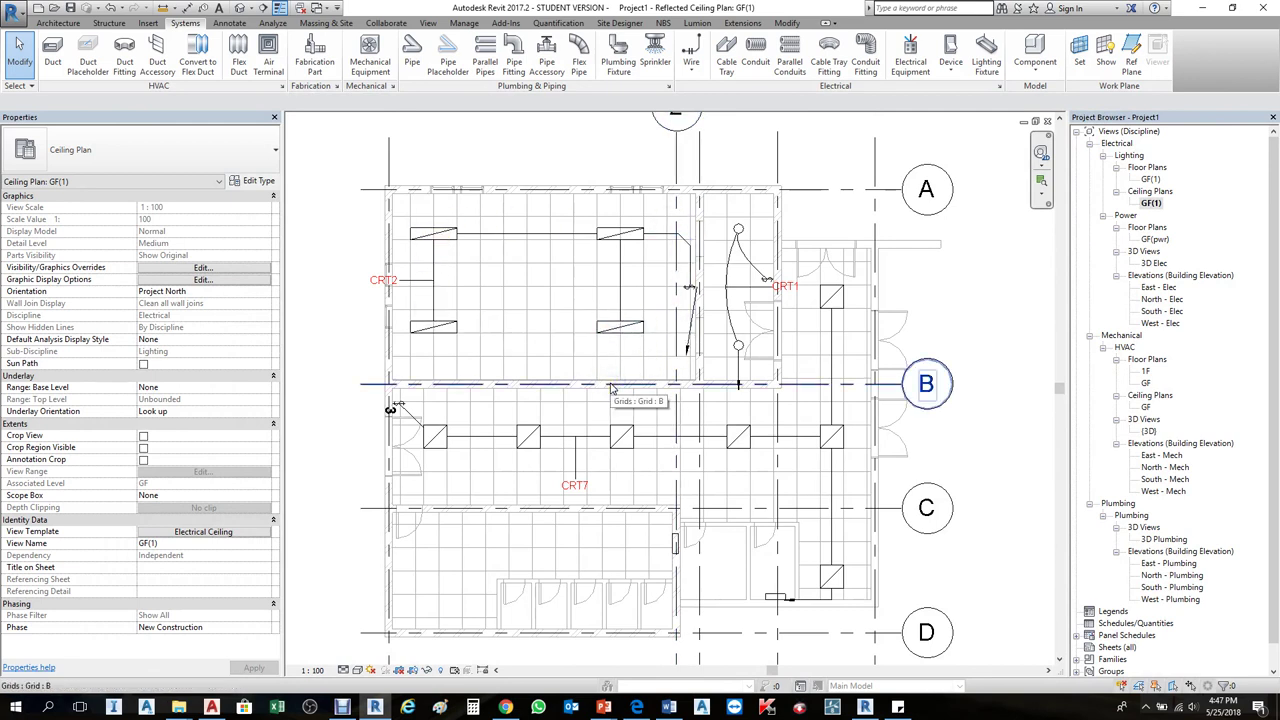
click(202, 538)
click(376, 478)
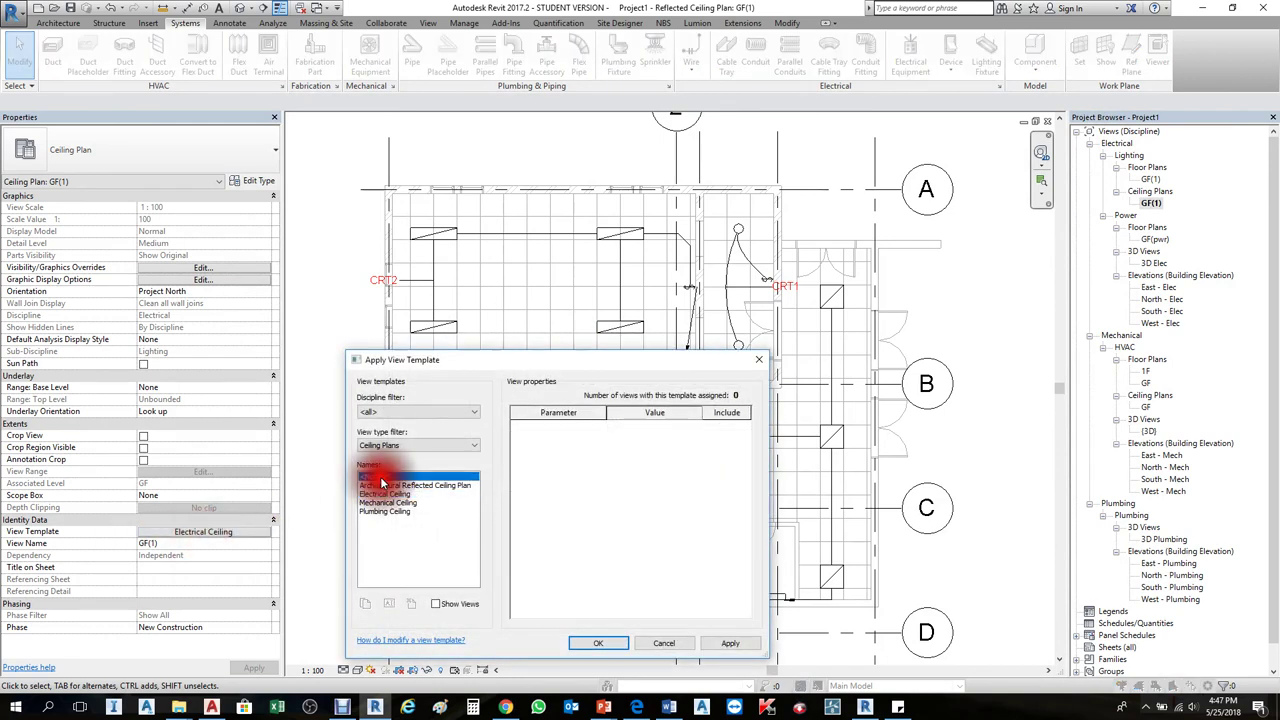
key(Escape)
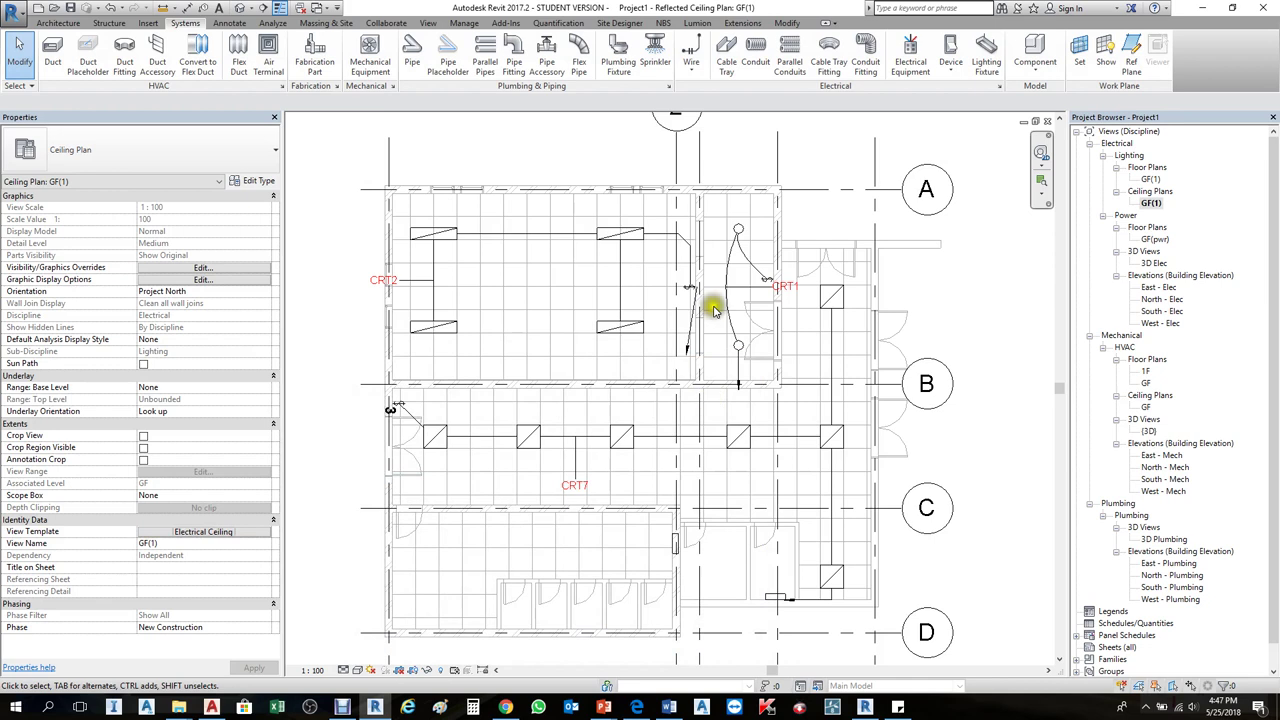
- Duplicate the GF(1) lighting ceiling plan with detailing and rename the copy GF(FILTER)
click(1150, 205)
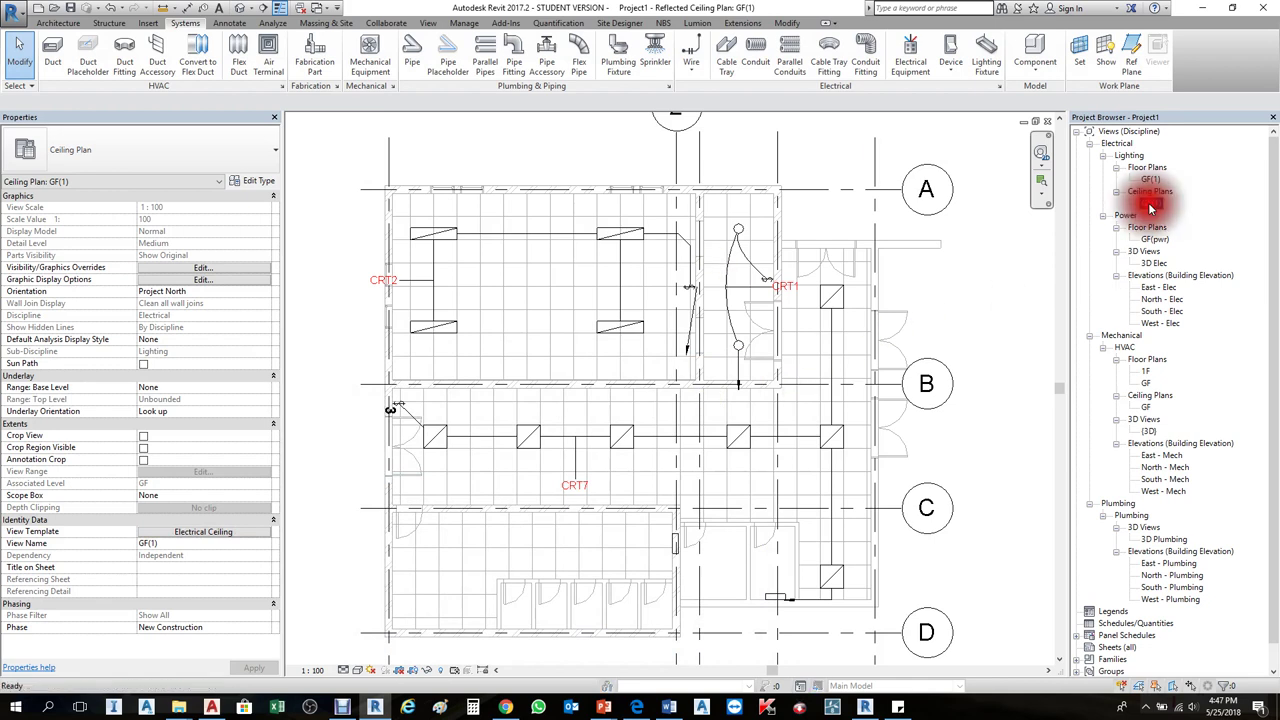
right_click(1150, 205)
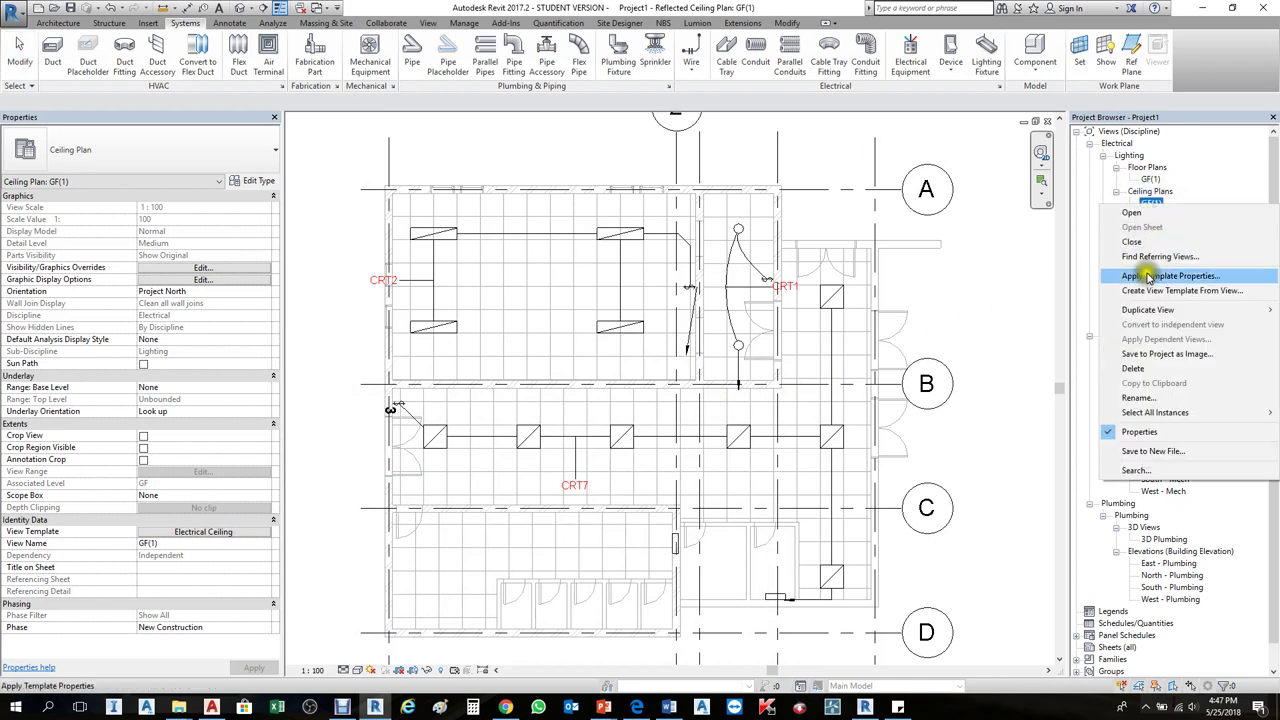
click(1150, 317)
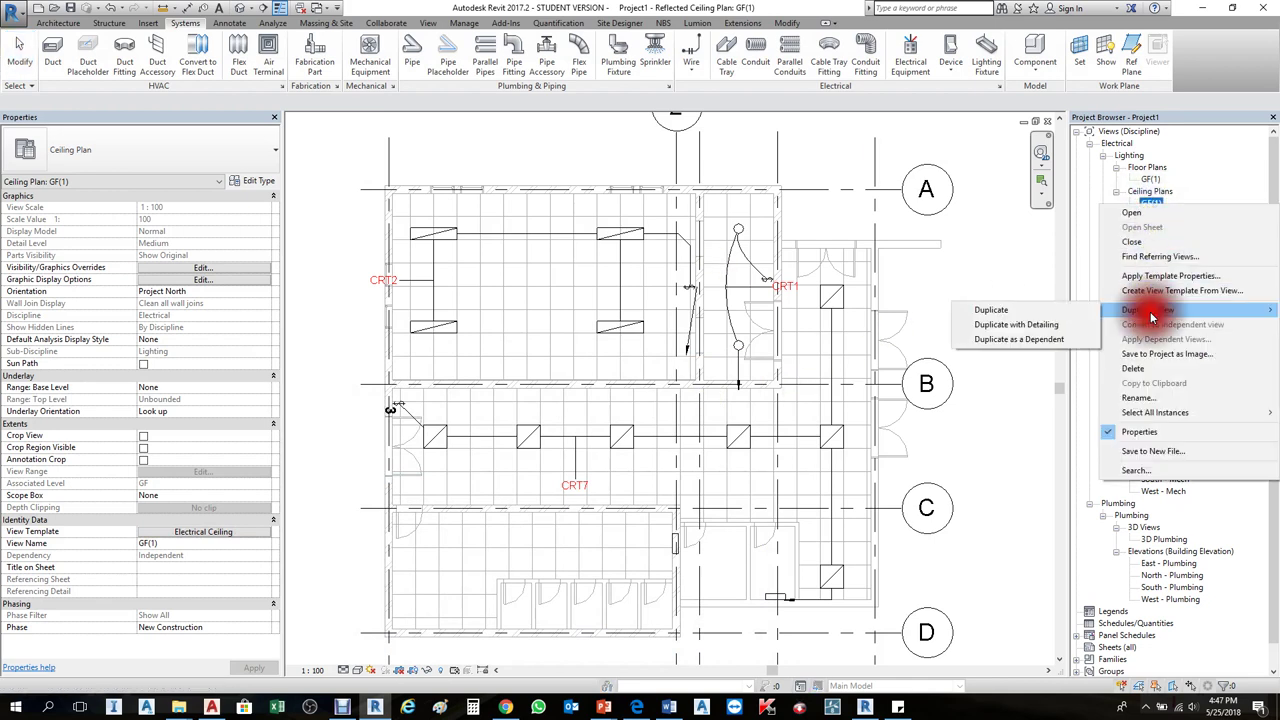
click(1038, 326)
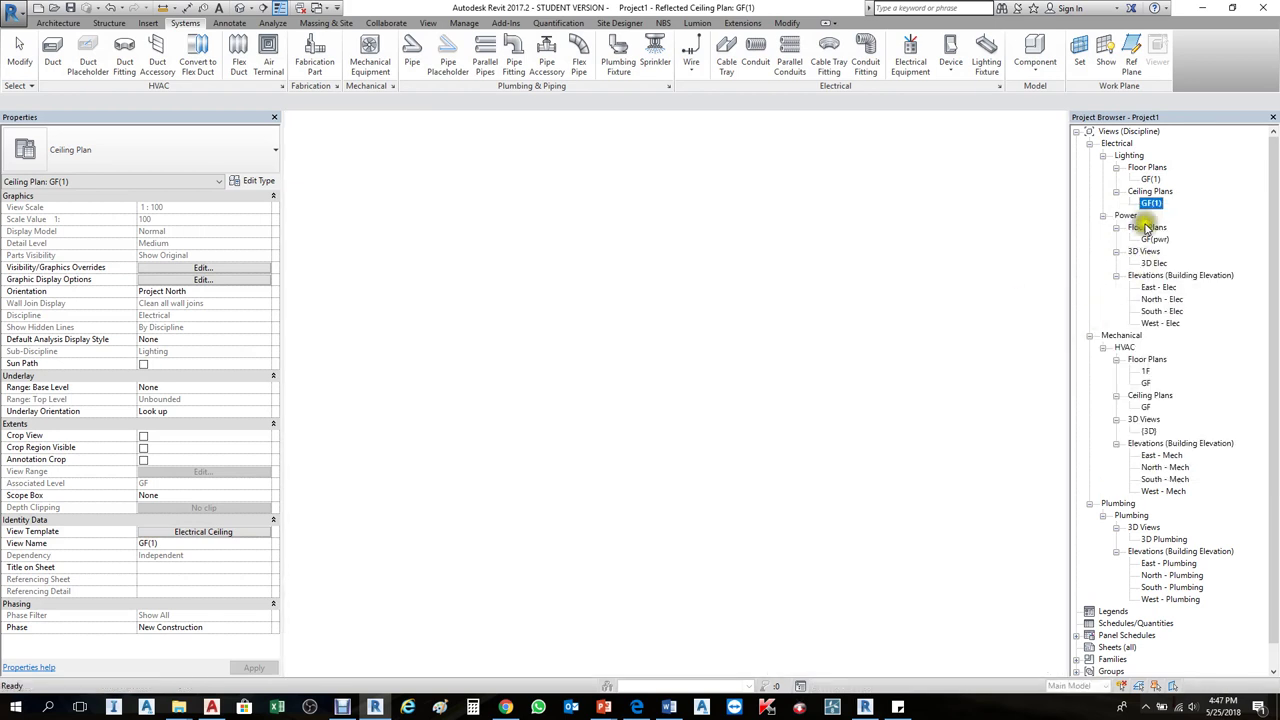
right_click(1158, 215)
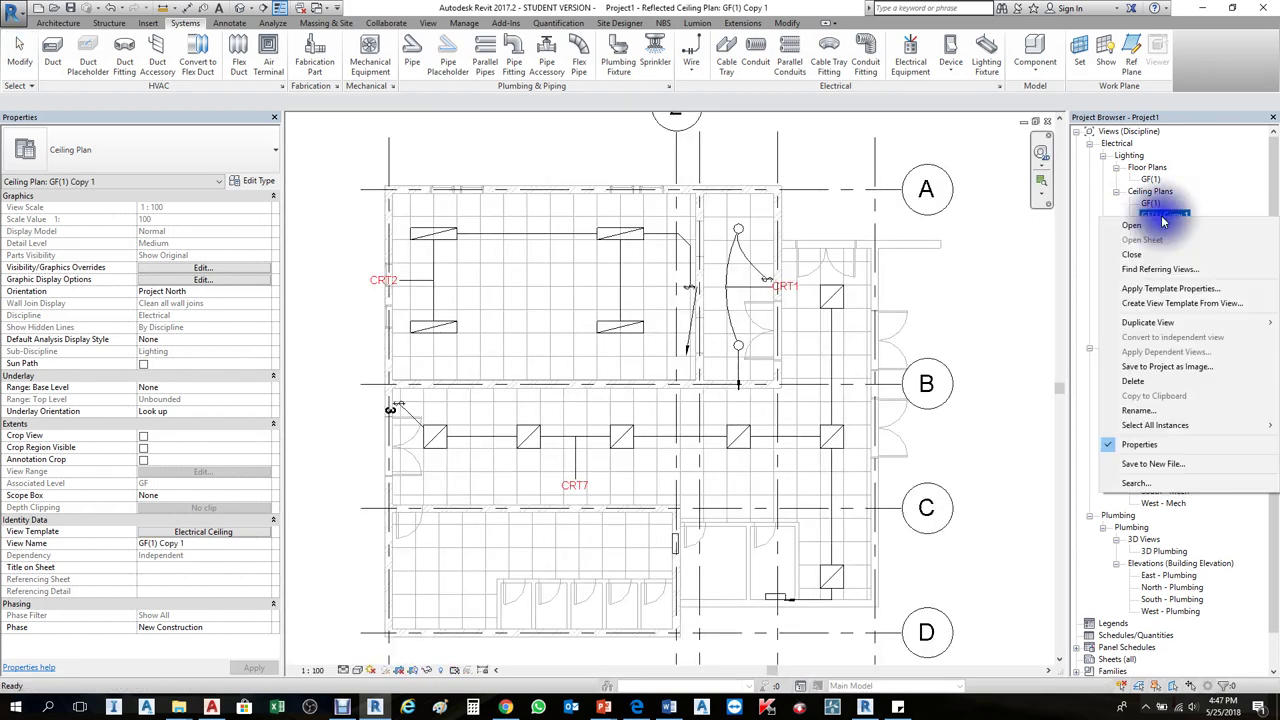
click(1140, 410)
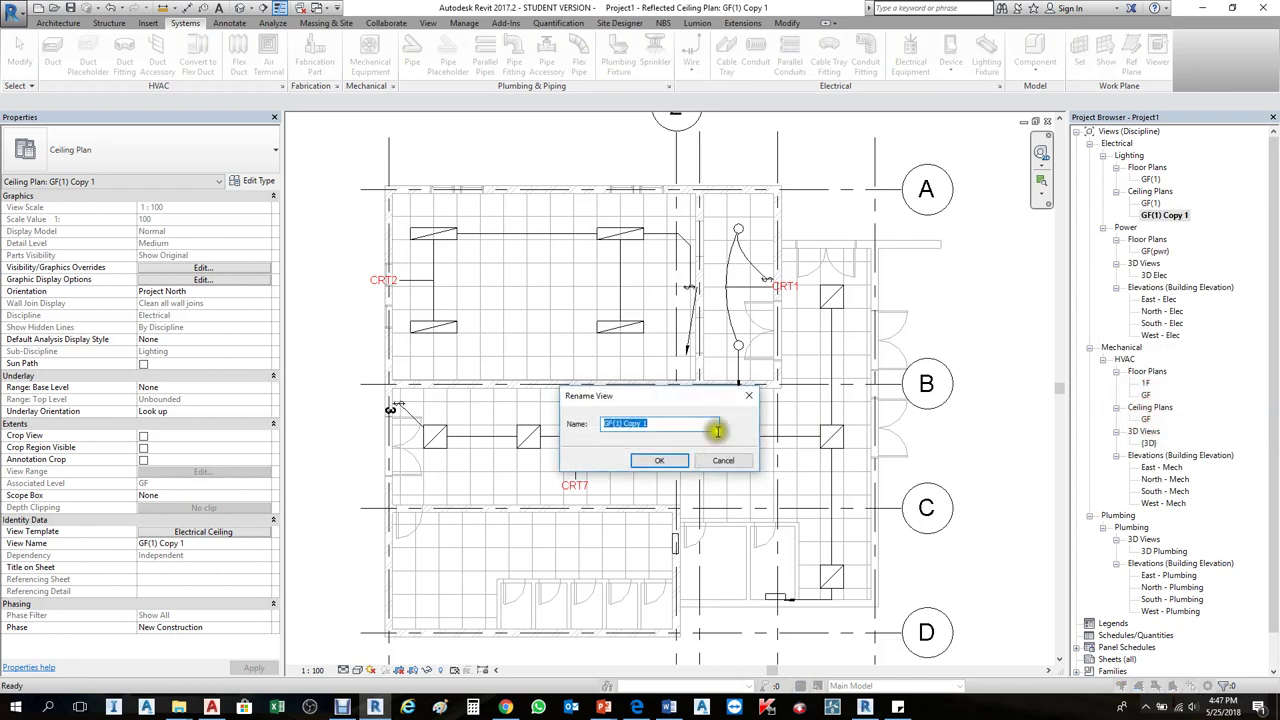
drag(717, 430, 616, 427)
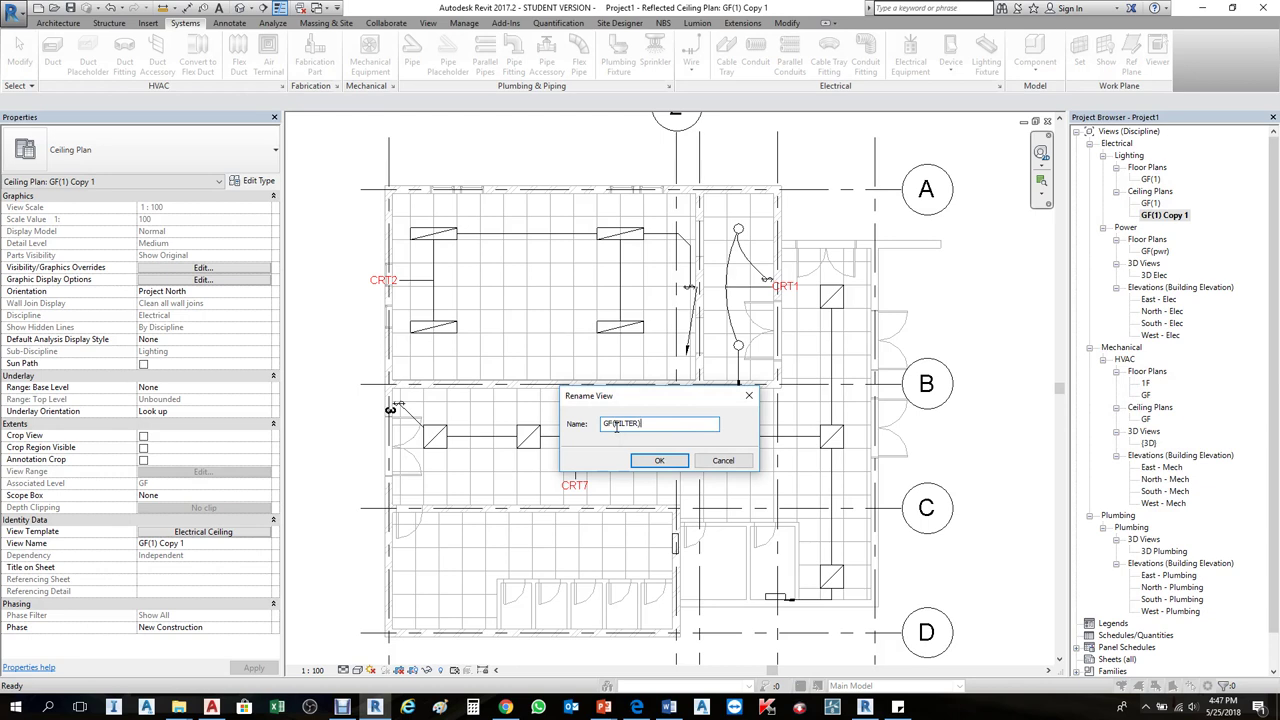
click(657, 461)
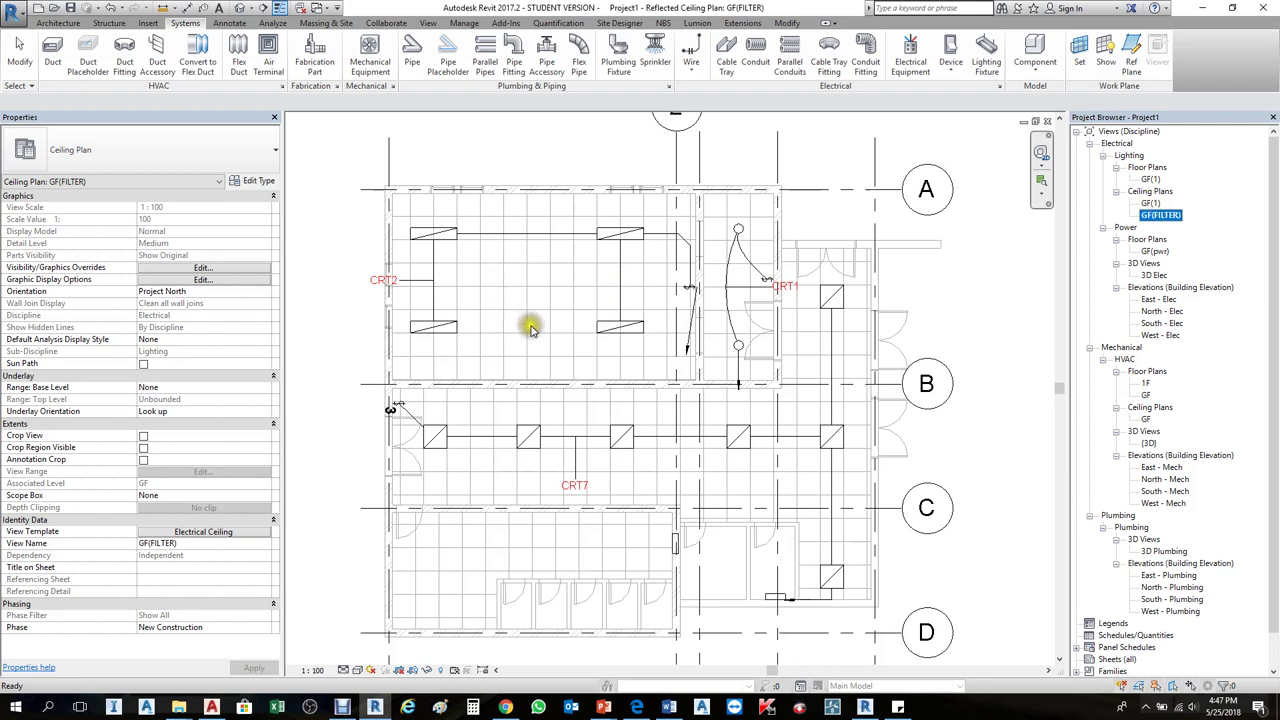
- Remove the Electrical Ceiling view template from the GF(FILTER) ceiling plan by assigning <None>
click(480, 286)
scroll(414, 249, down, 2)
scroll(435, 325, up, 2)
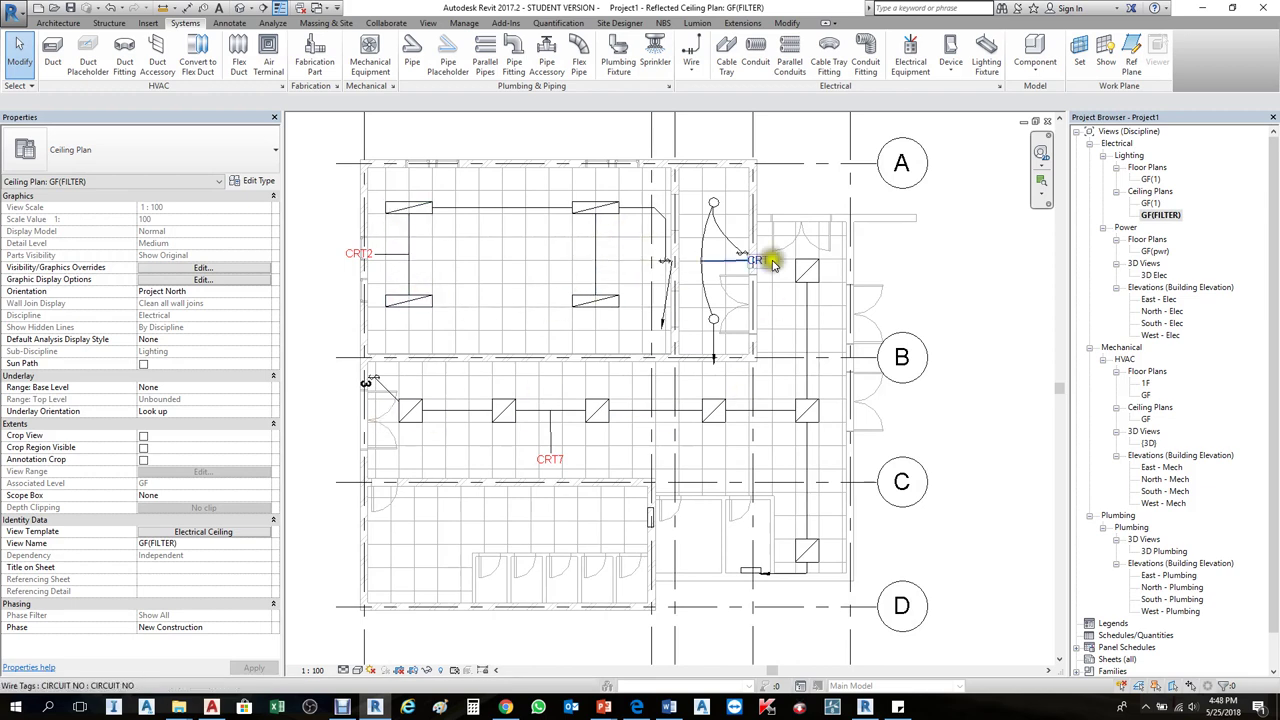
click(938, 378)
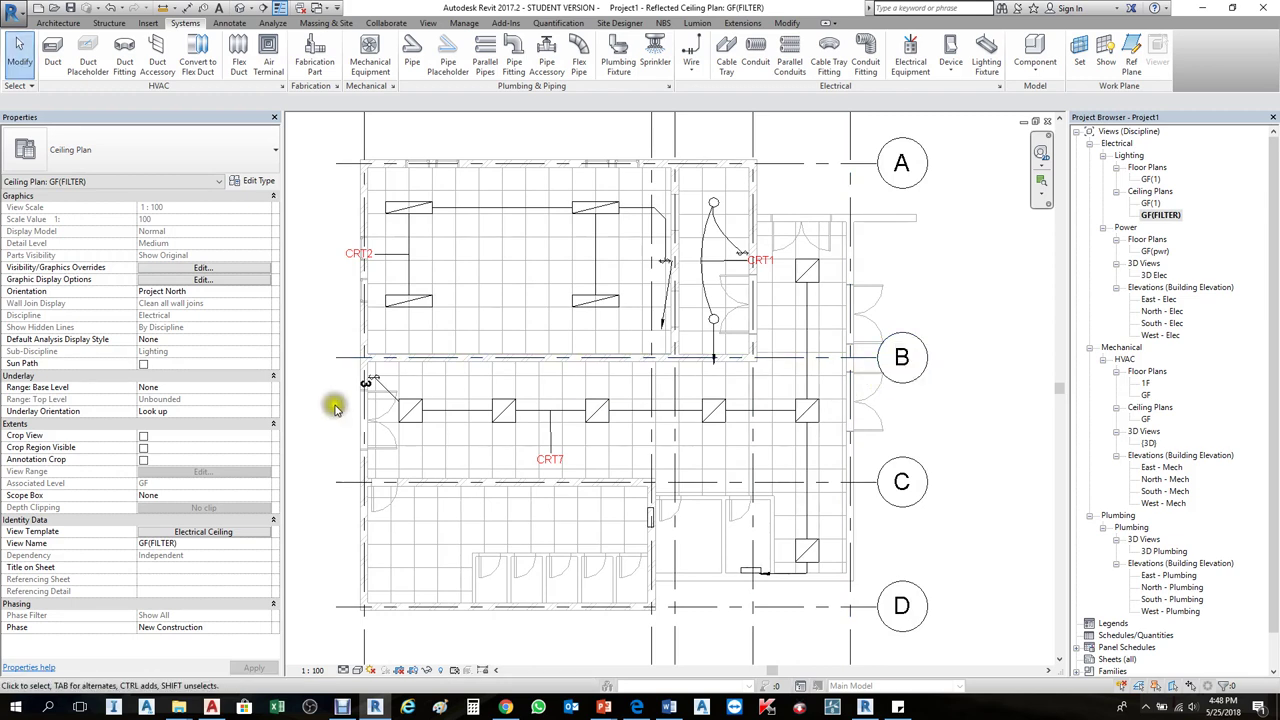
click(186, 534)
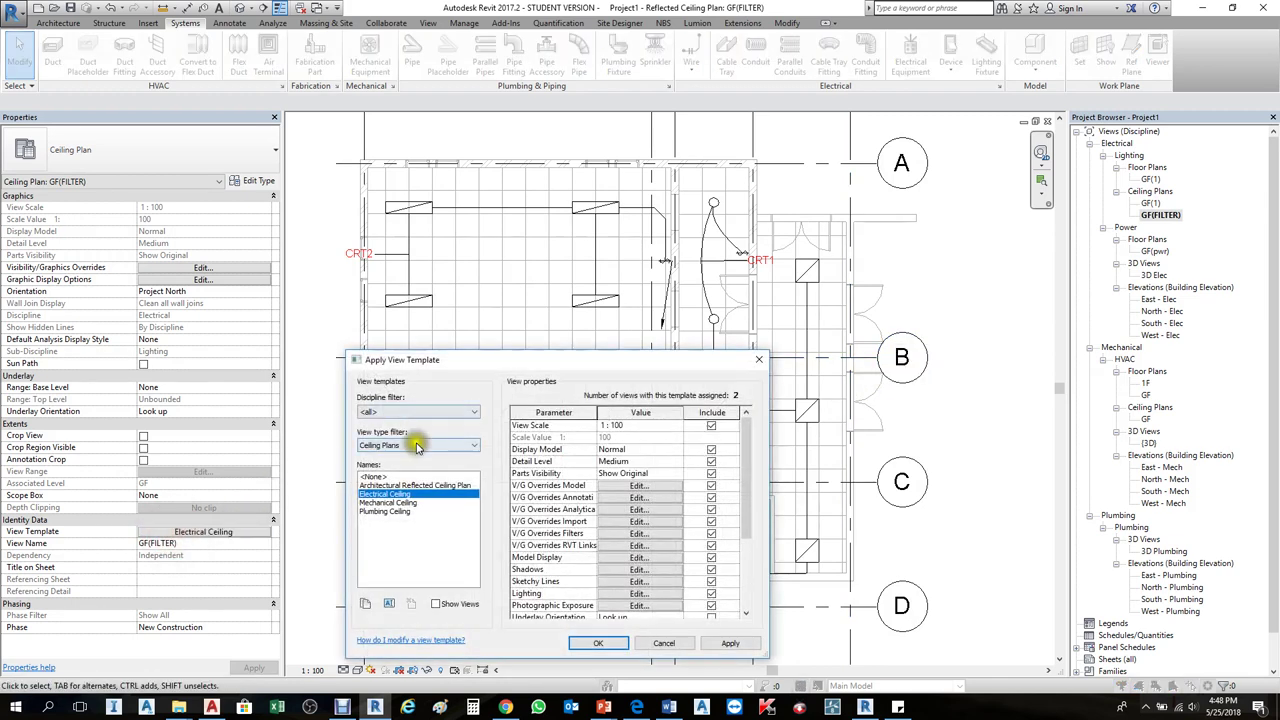
click(375, 477)
click(603, 645)
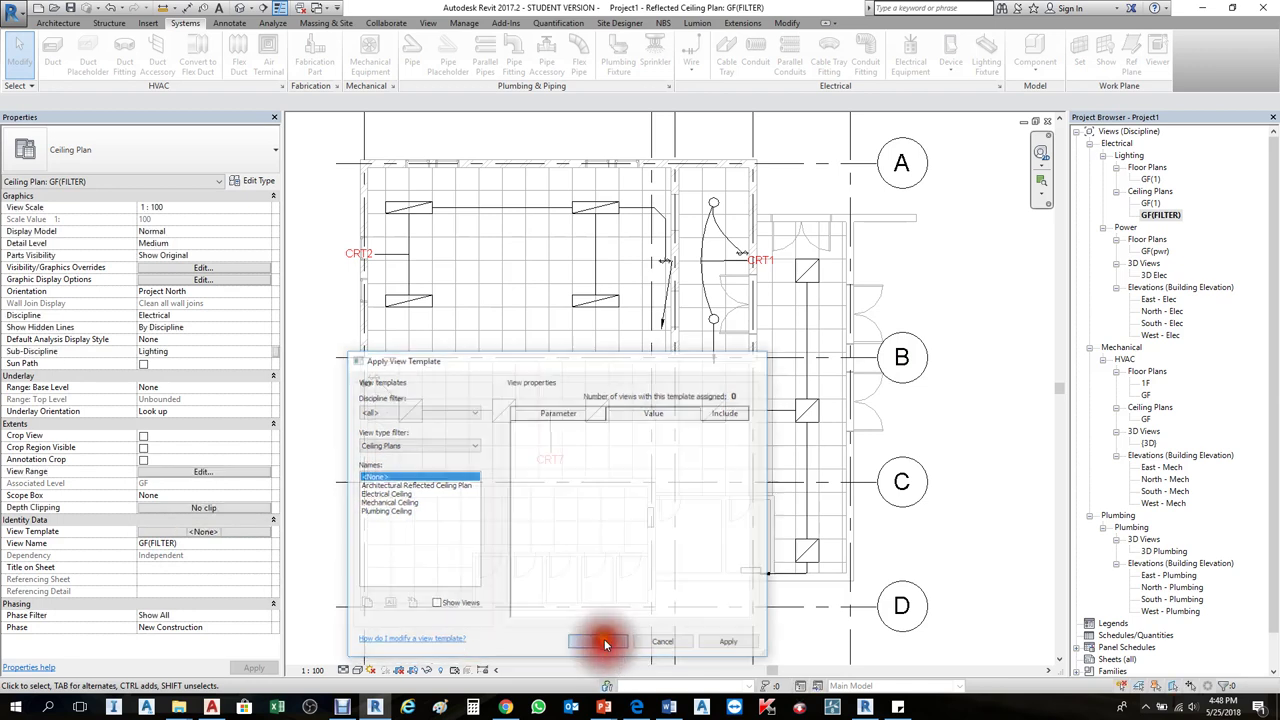
- Check which filters are applied in the visibility/graphic overrides of the GF(FILTER) ceiling plan, and close the overrides
key(v)
key(g)
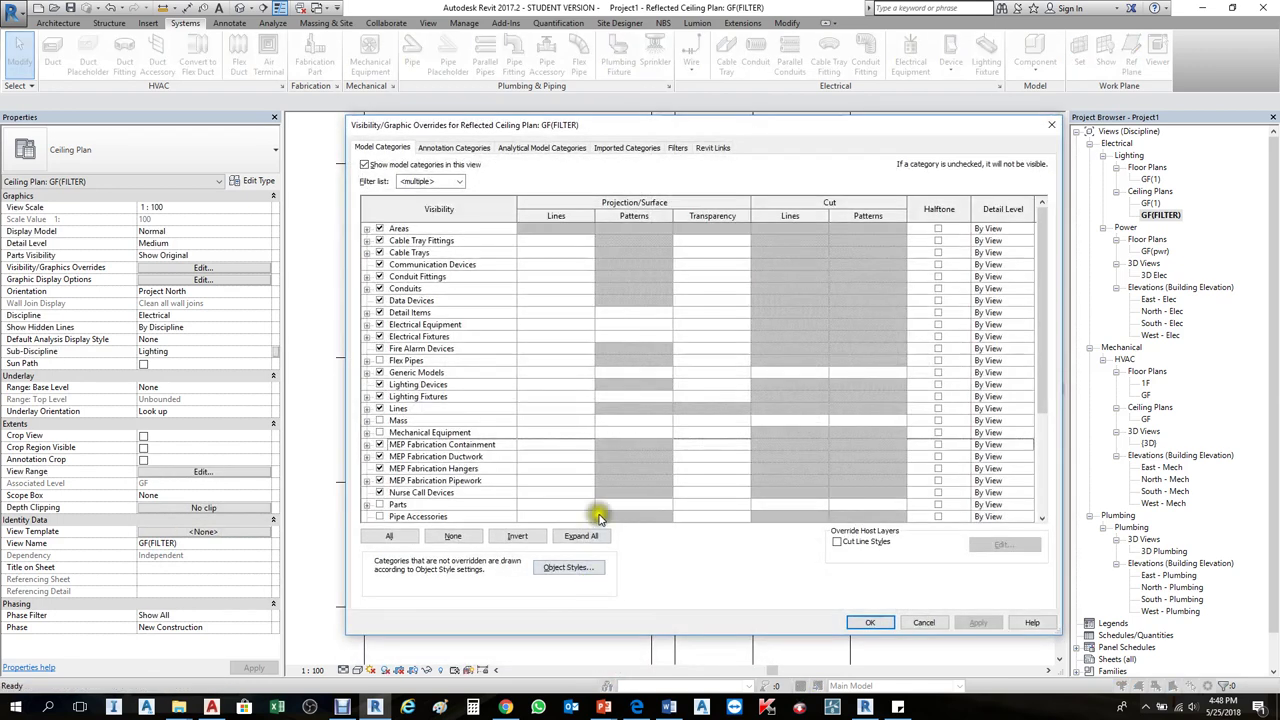
drag(722, 126, 842, 150)
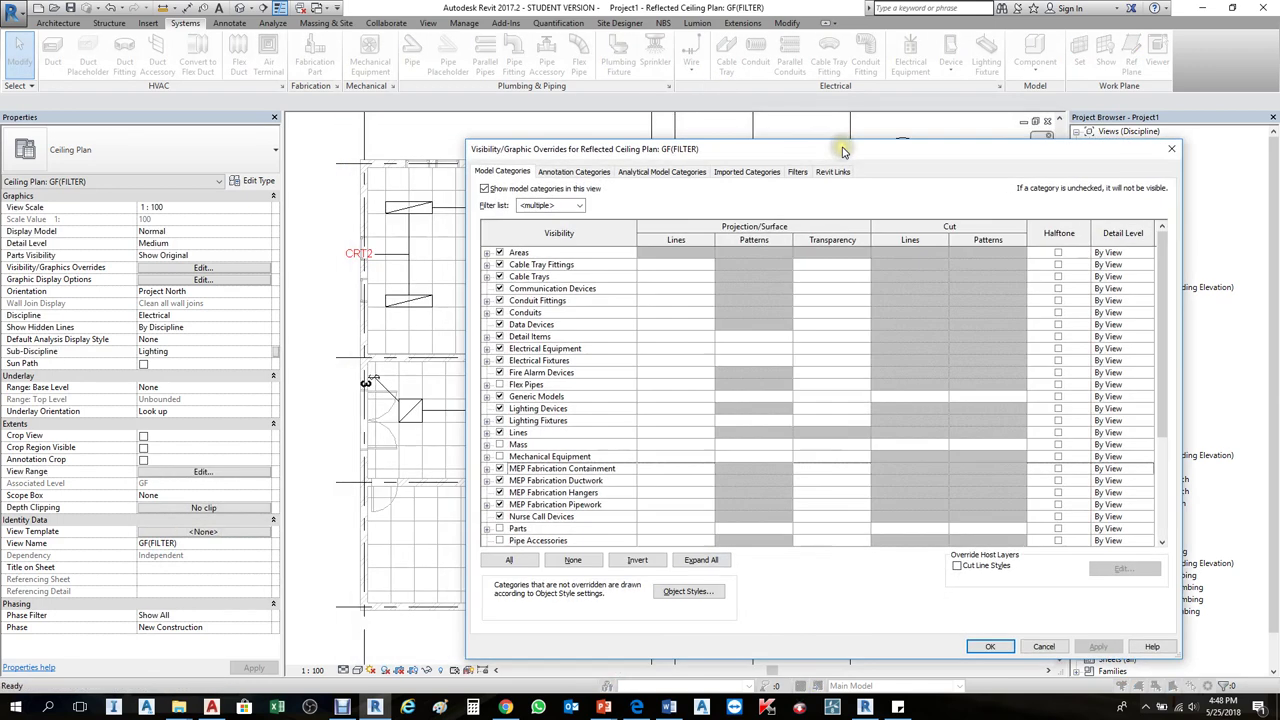
click(797, 172)
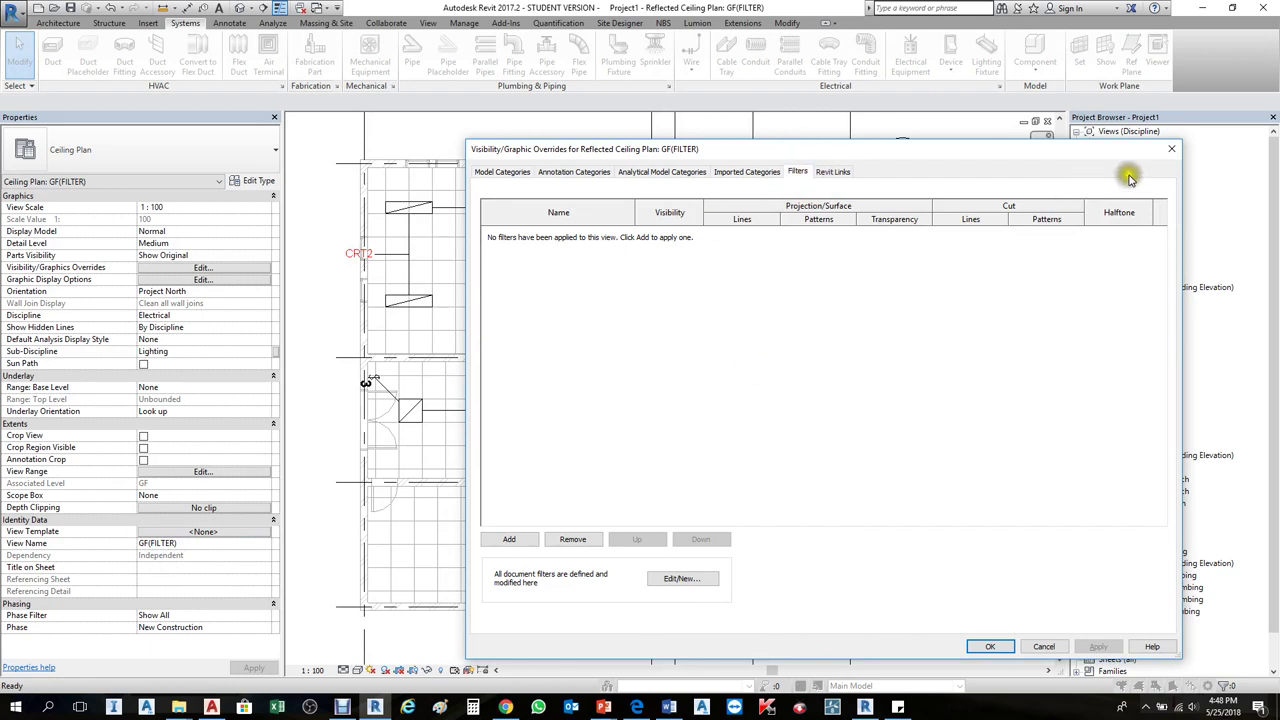
click(1173, 156)
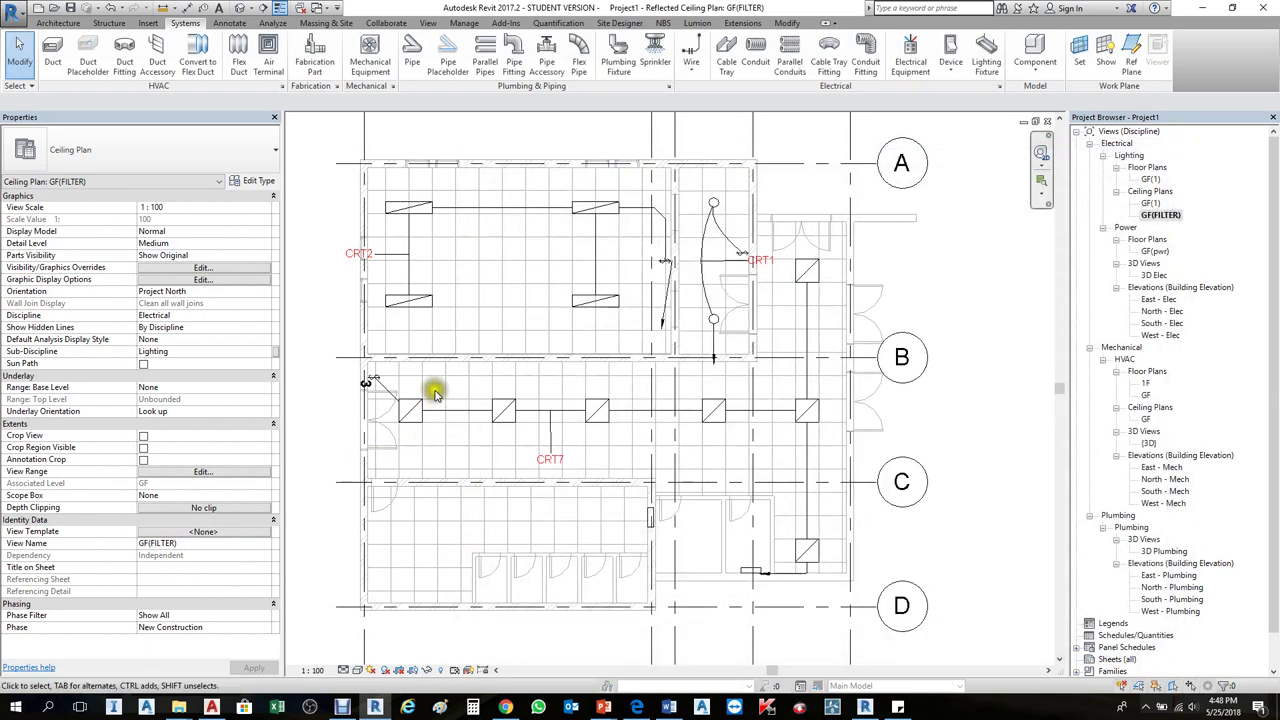
- Inspect the Comments values of two 300x1200 lighting fixtures near CRT2 and a 600x600 fixture on circuit CRT7, and clear the selection
click(429, 305)
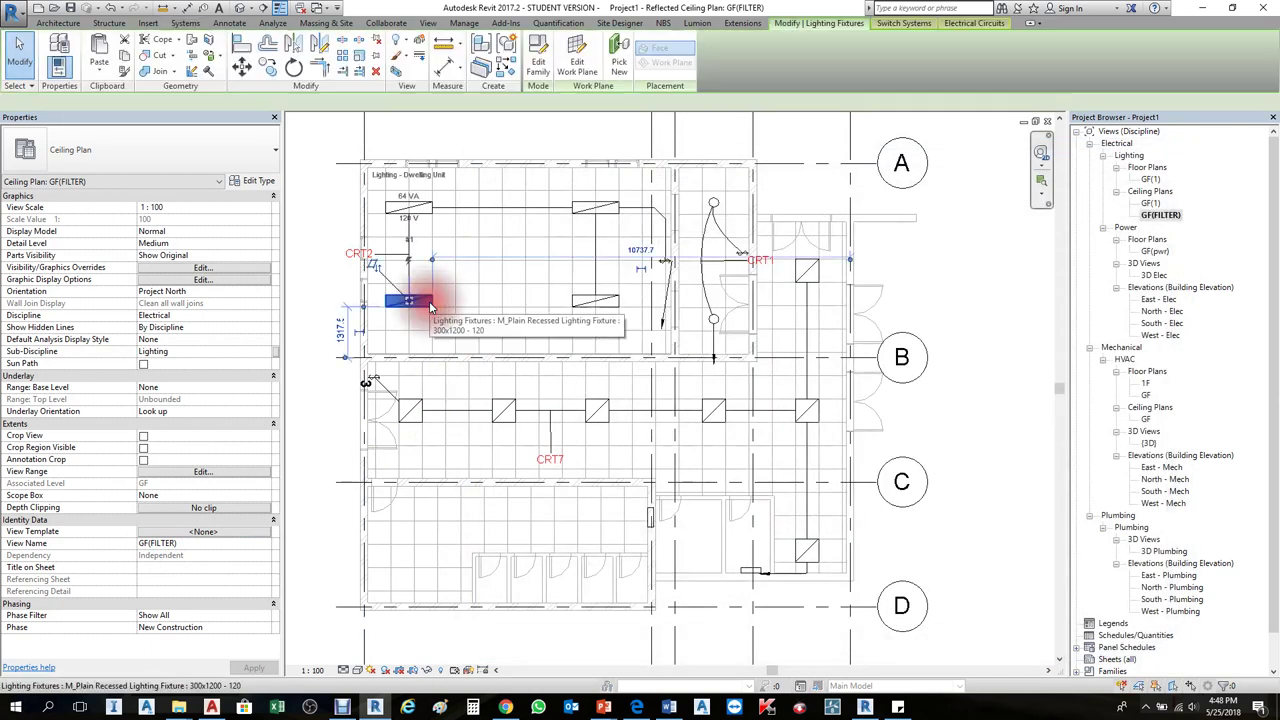
ctrl+click(424, 205)
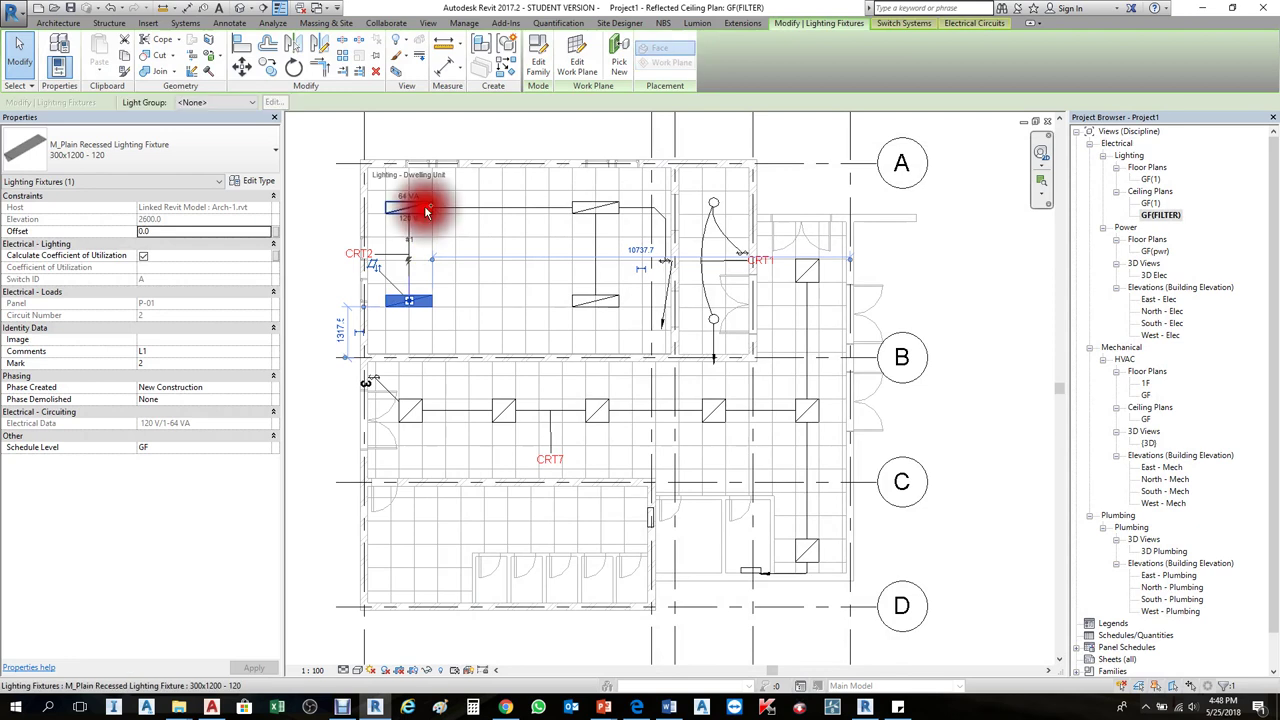
click(157, 351)
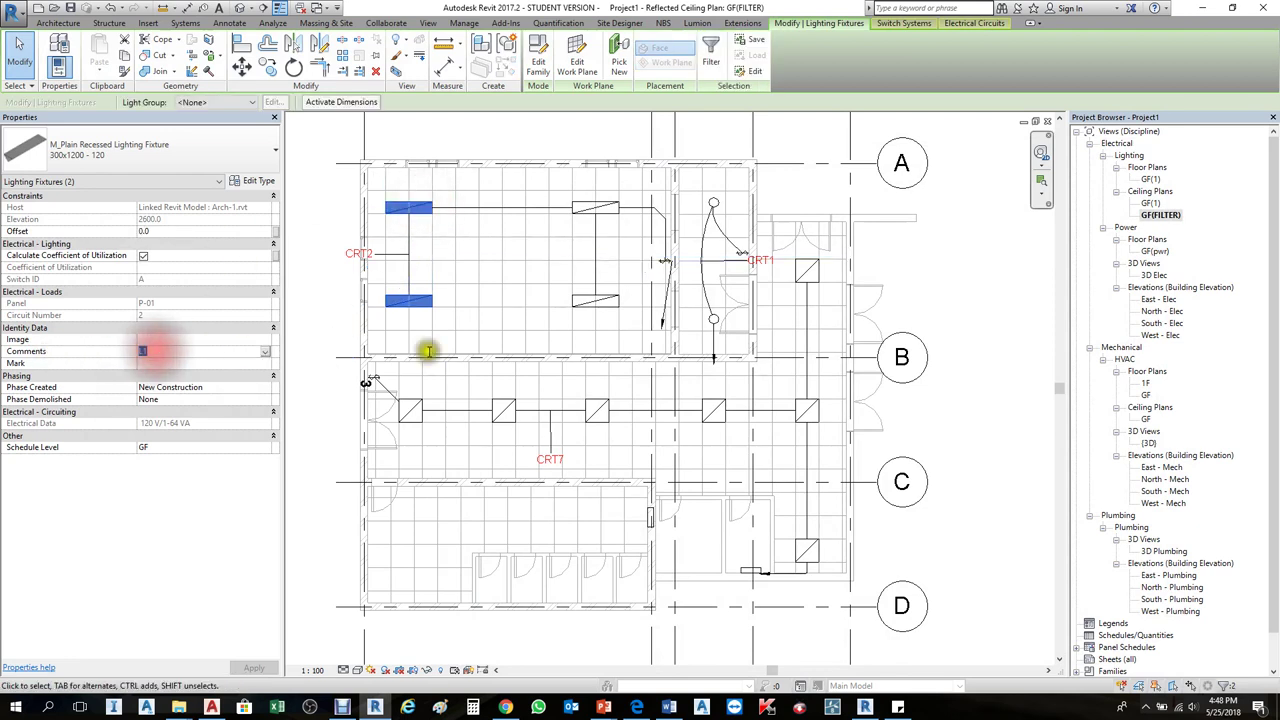
click(600, 410)
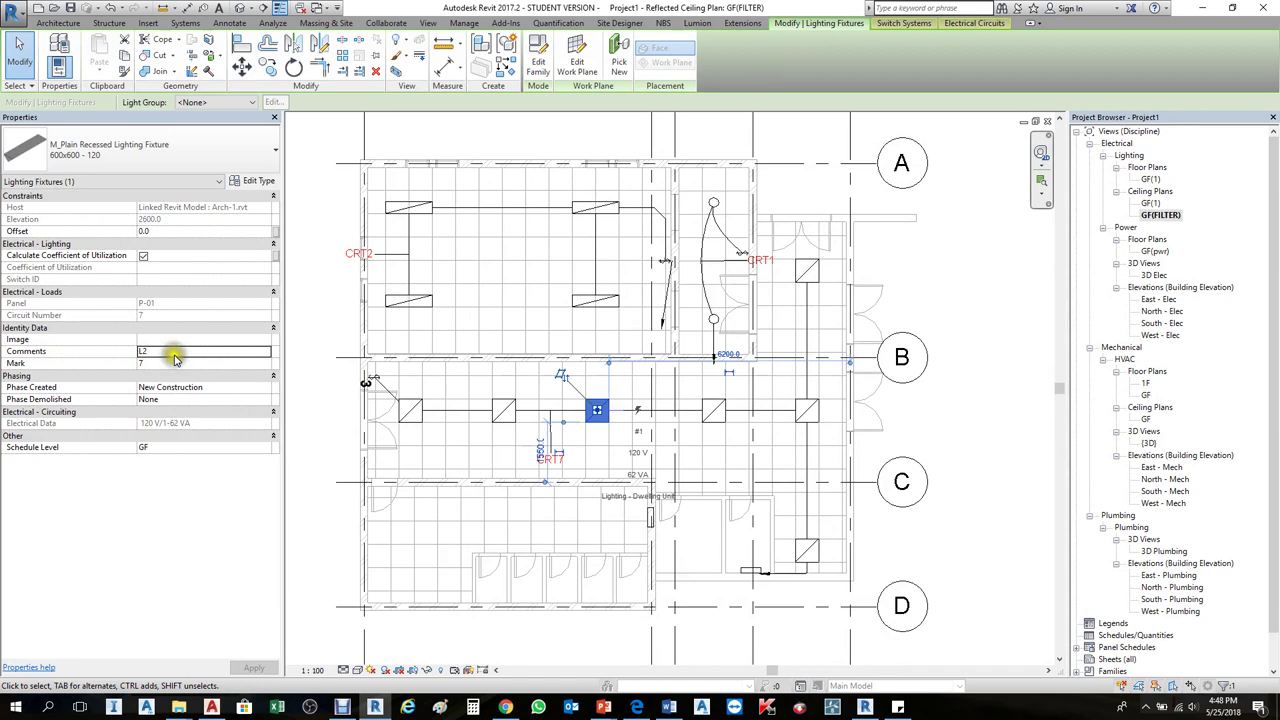
click(984, 289)
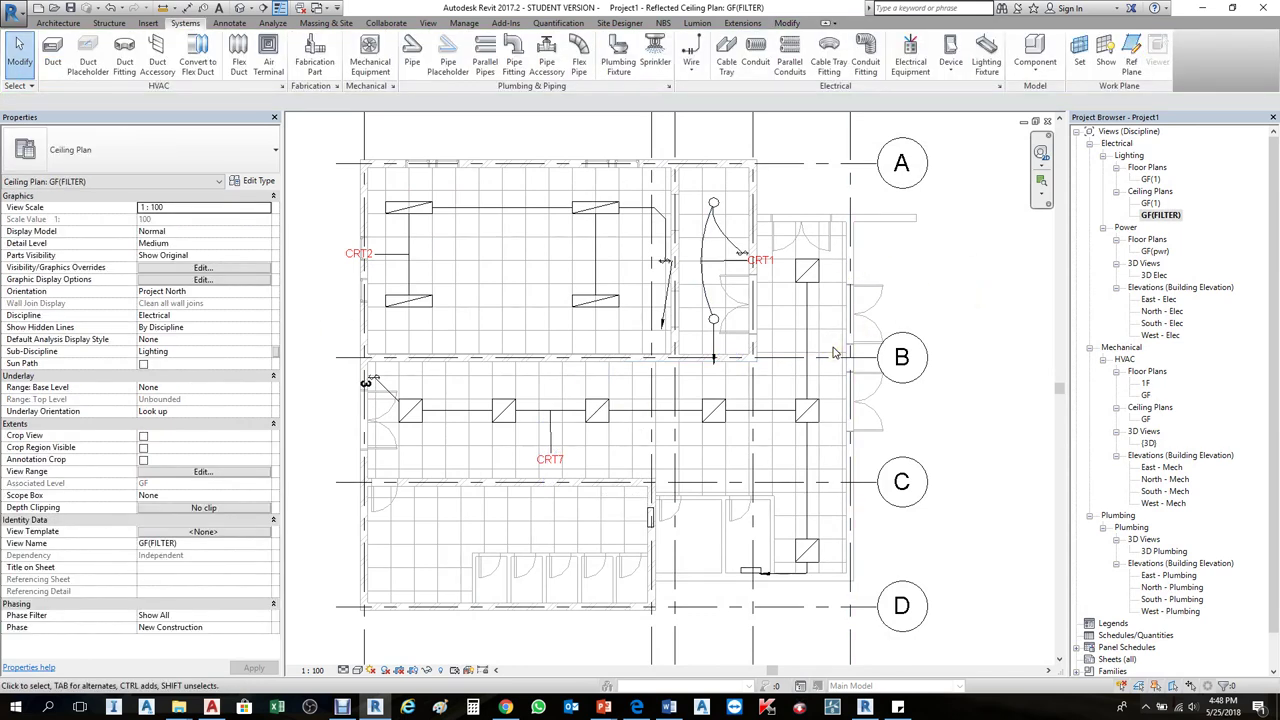
- Open the filter settings in the visibility/graphic overrides of the GF(FILTER) ceiling plan
key(v)
key(g)
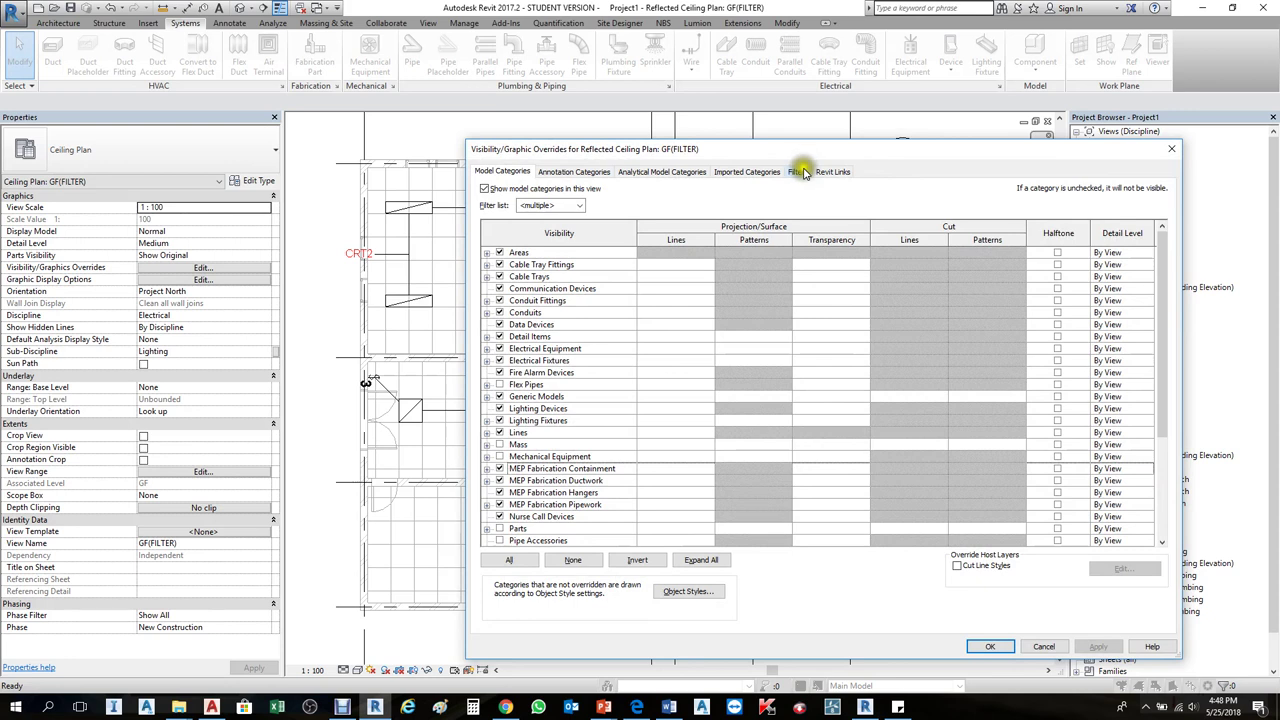
click(803, 172)
drag(823, 151, 642, 134)
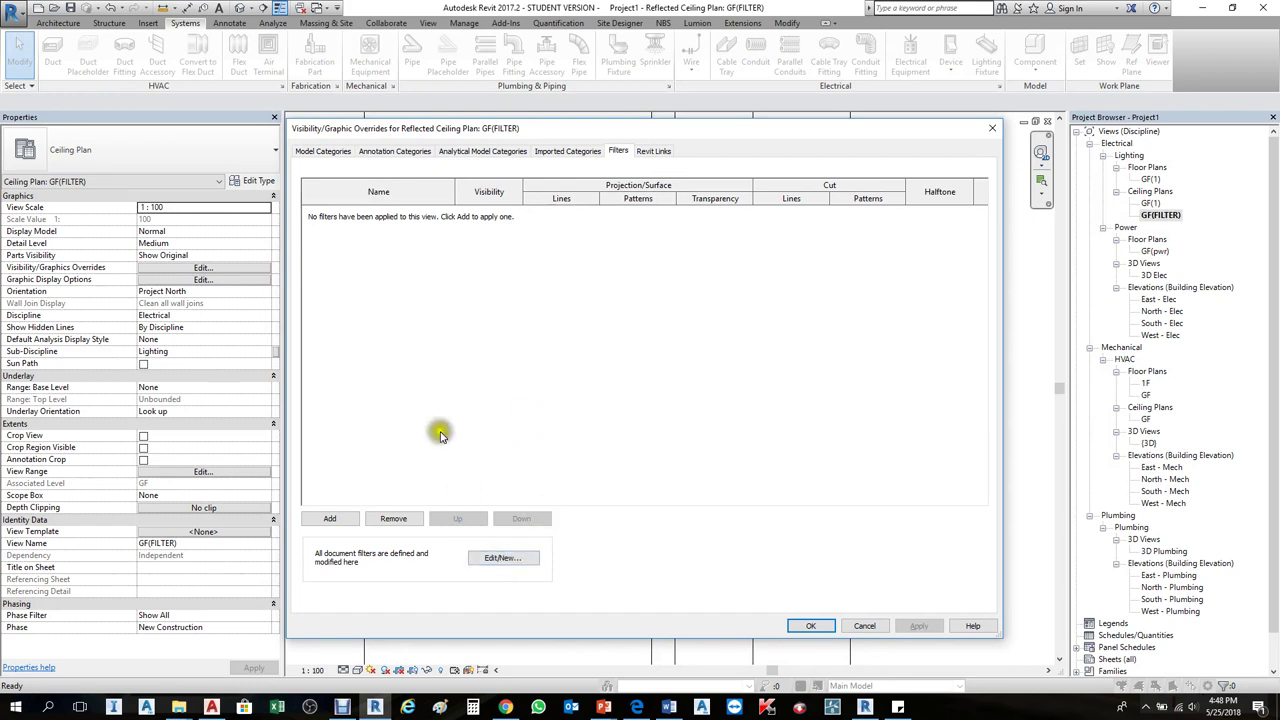
click(373, 268)
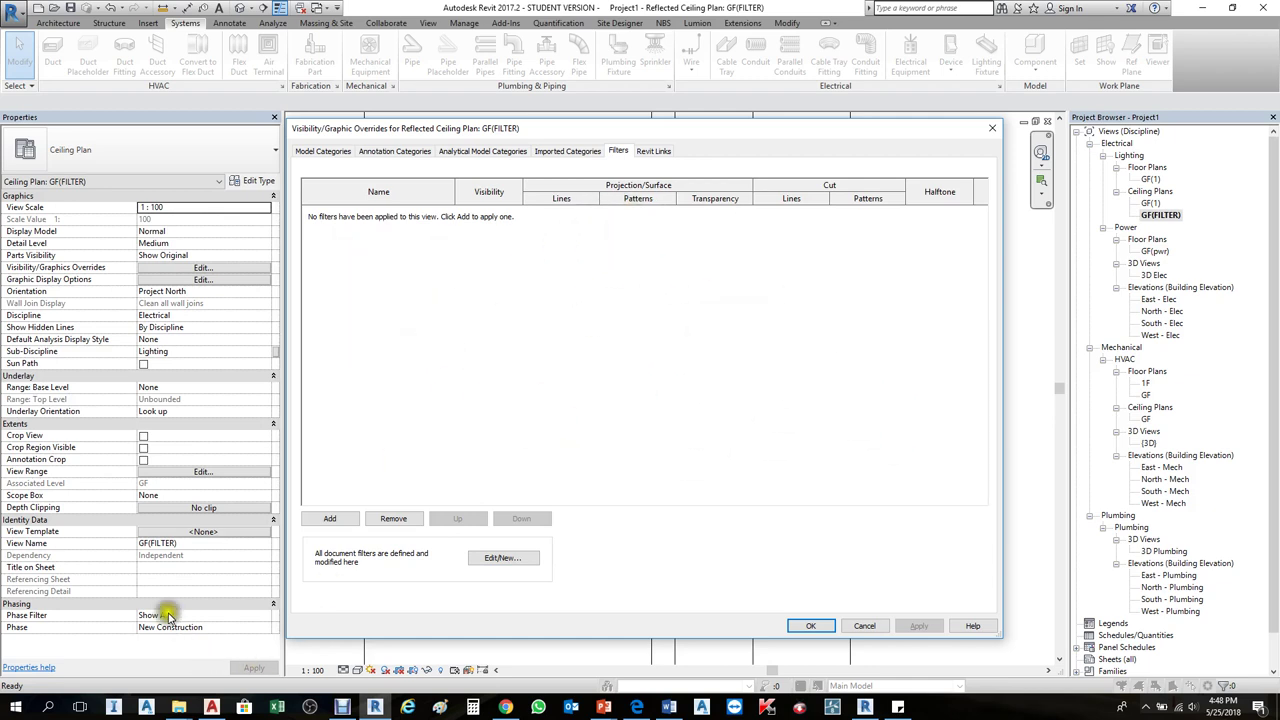
- Review the rule-based filters available to add, such as Domestic Hot Water, Interior and Mechanical - Supply, without adding any
click(332, 520)
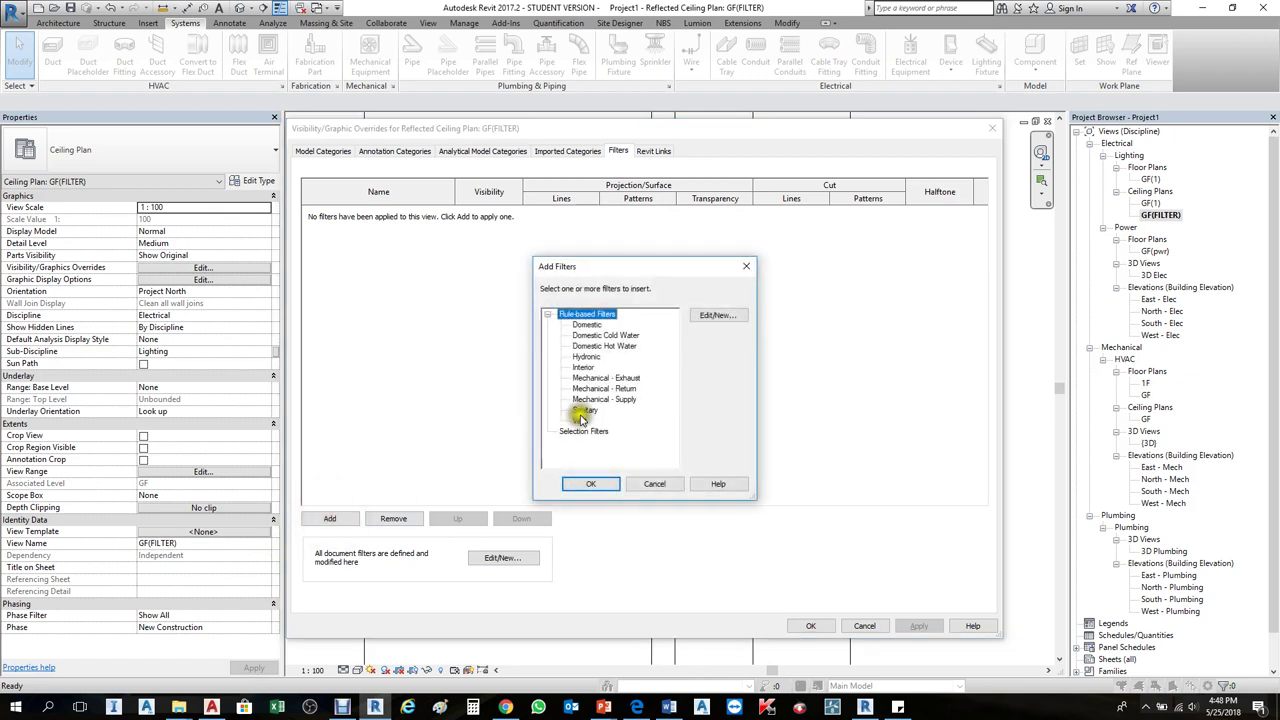
click(596, 346)
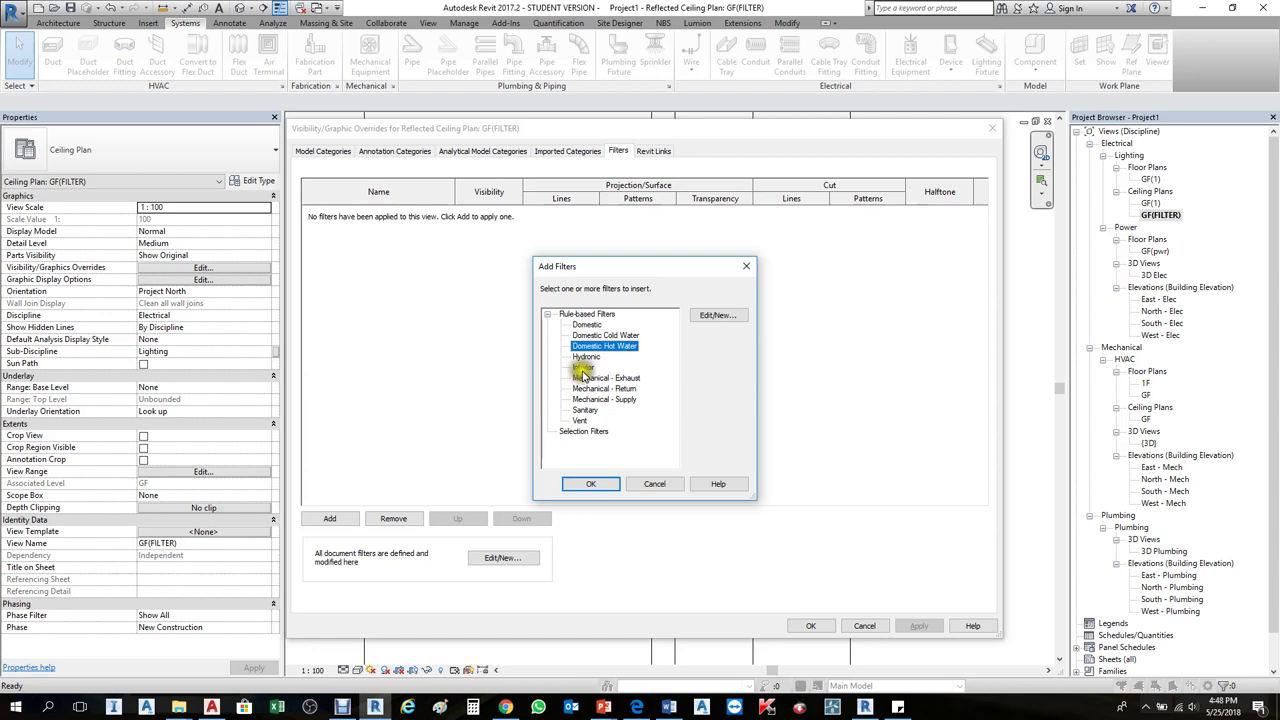
click(583, 367)
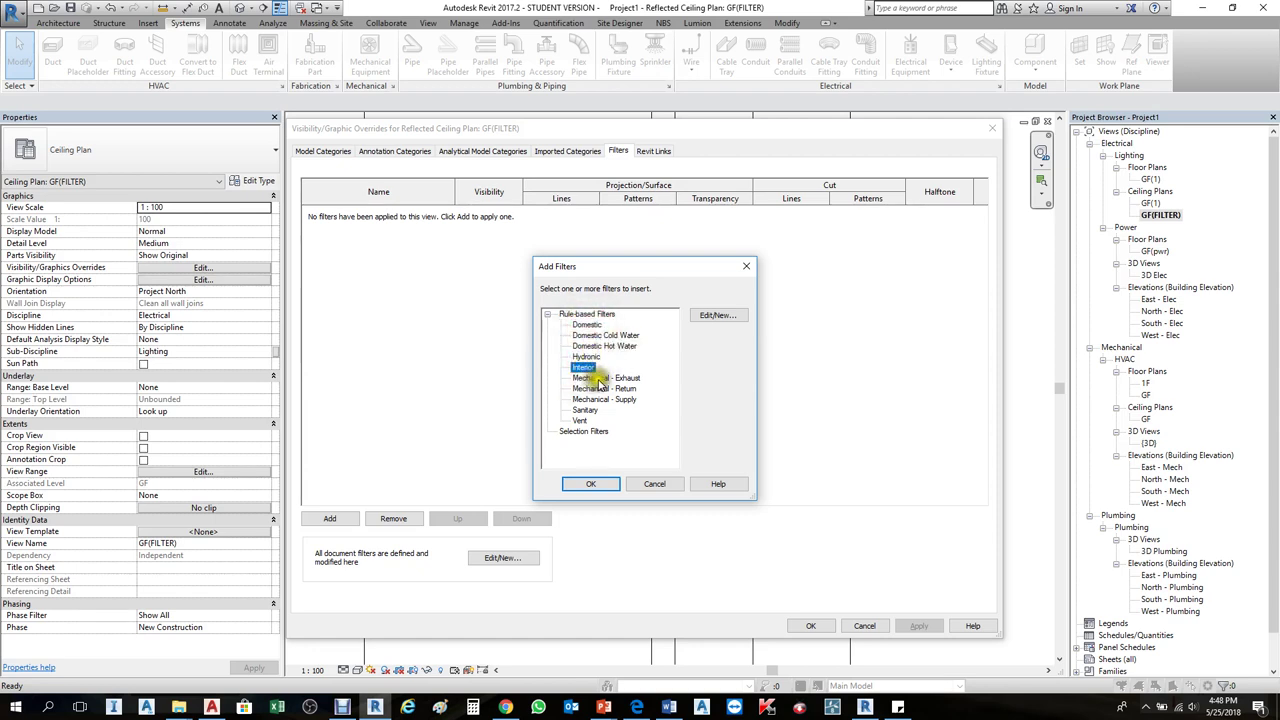
click(605, 400)
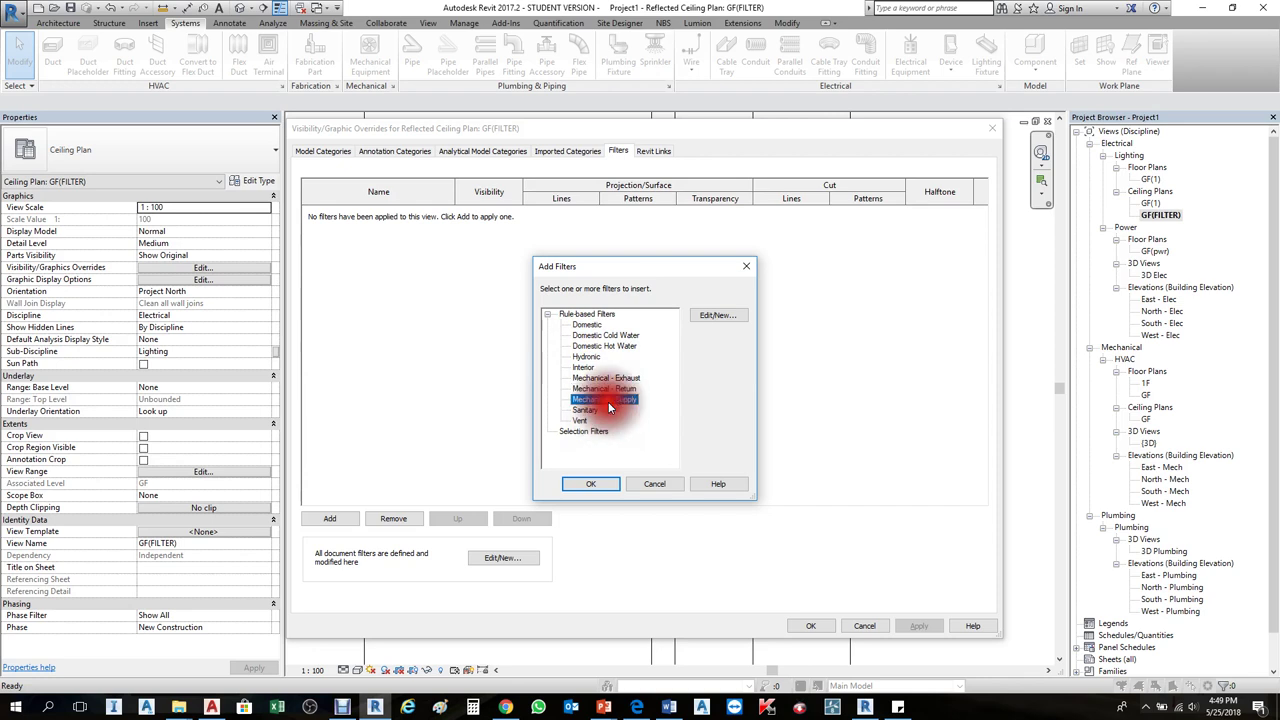
click(652, 484)
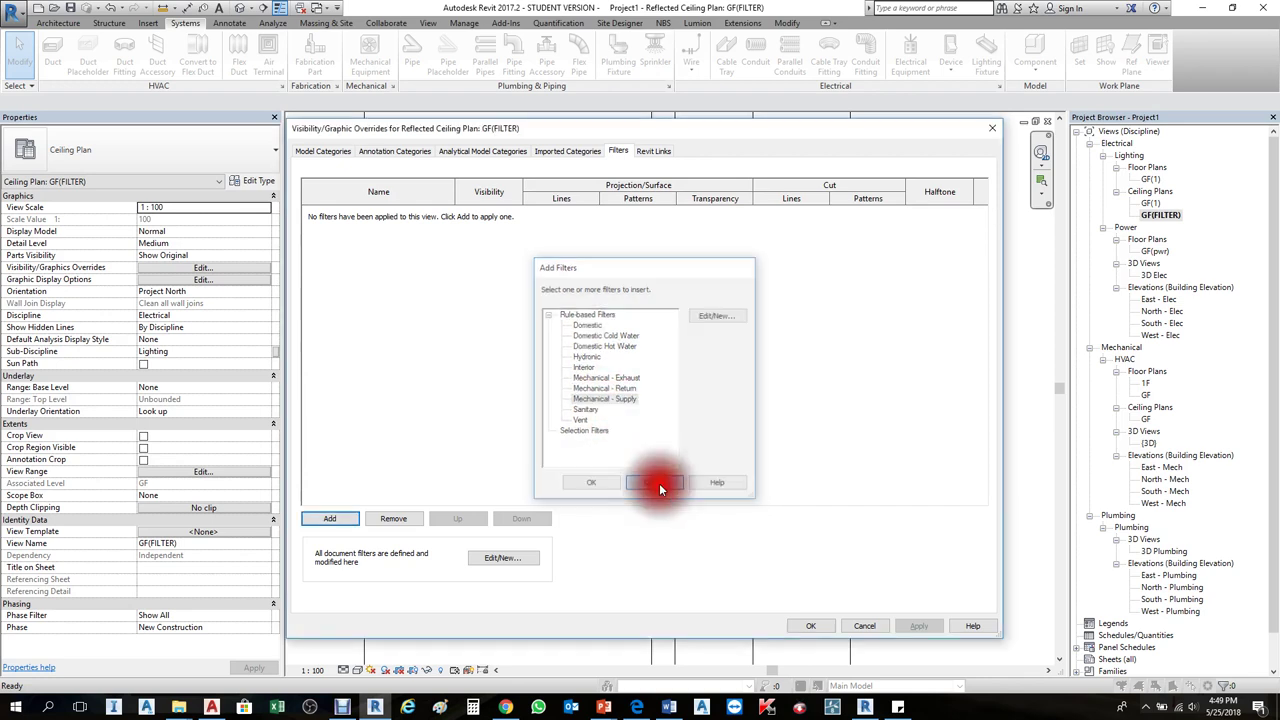
- Open the document filter definitions and create a new rule-based filter named LTG FIX.-1
click(505, 559)
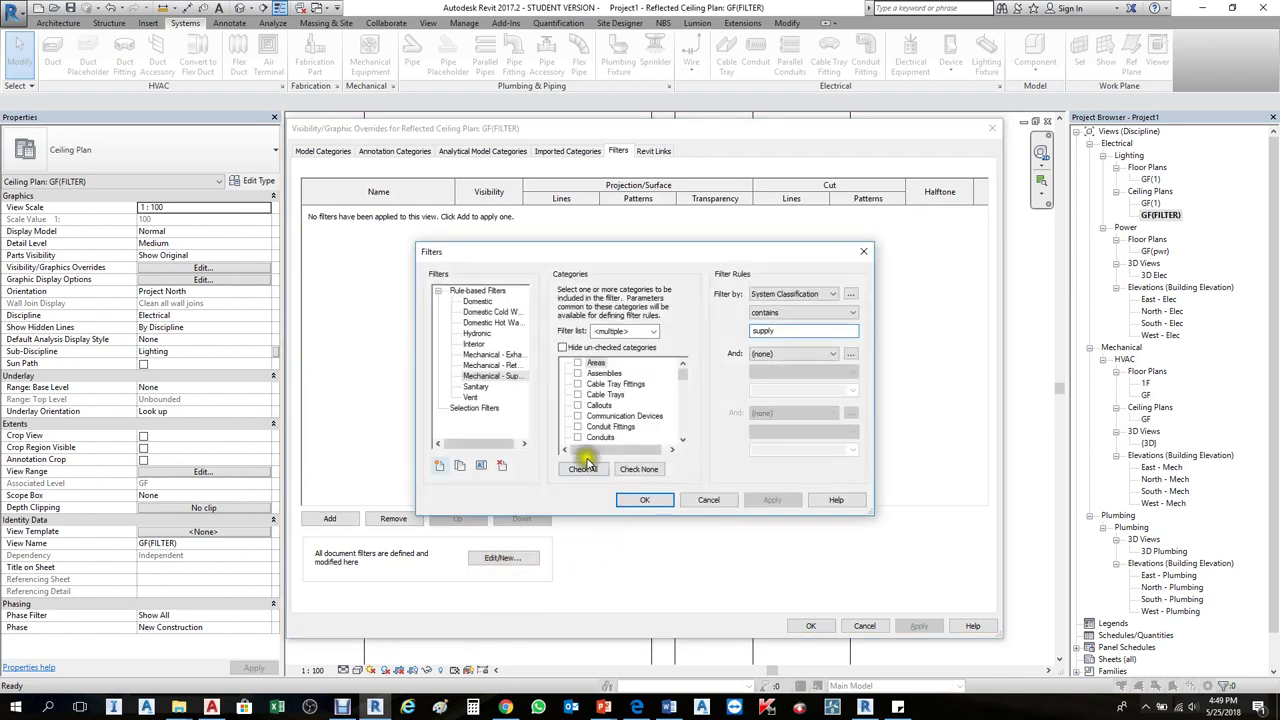
click(474, 343)
drag(571, 251, 635, 251)
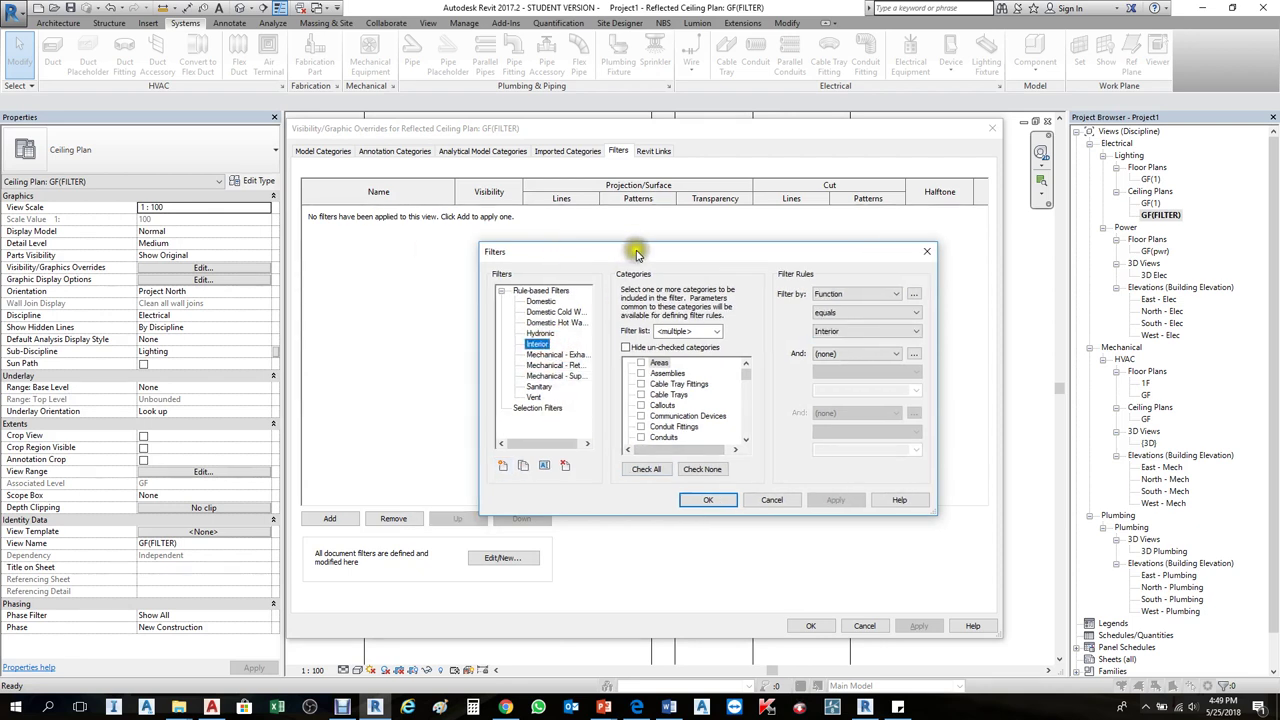
click(502, 467)
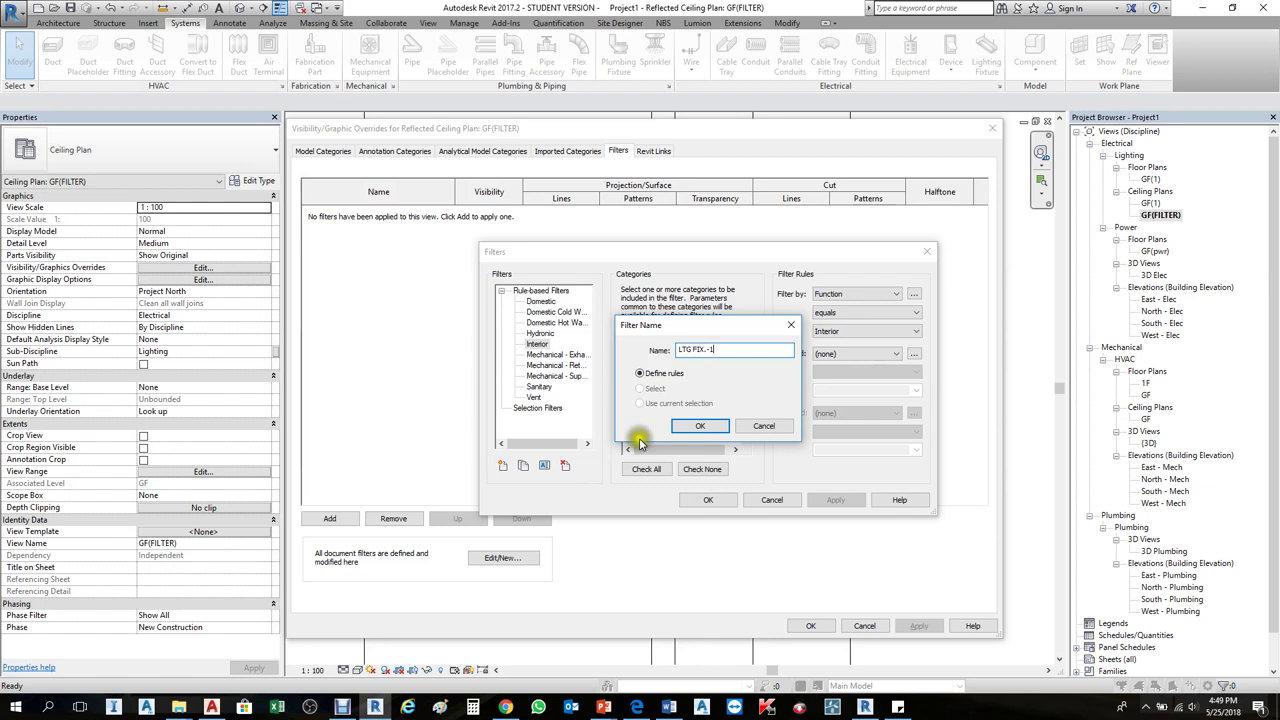
drag(718, 349, 660, 352)
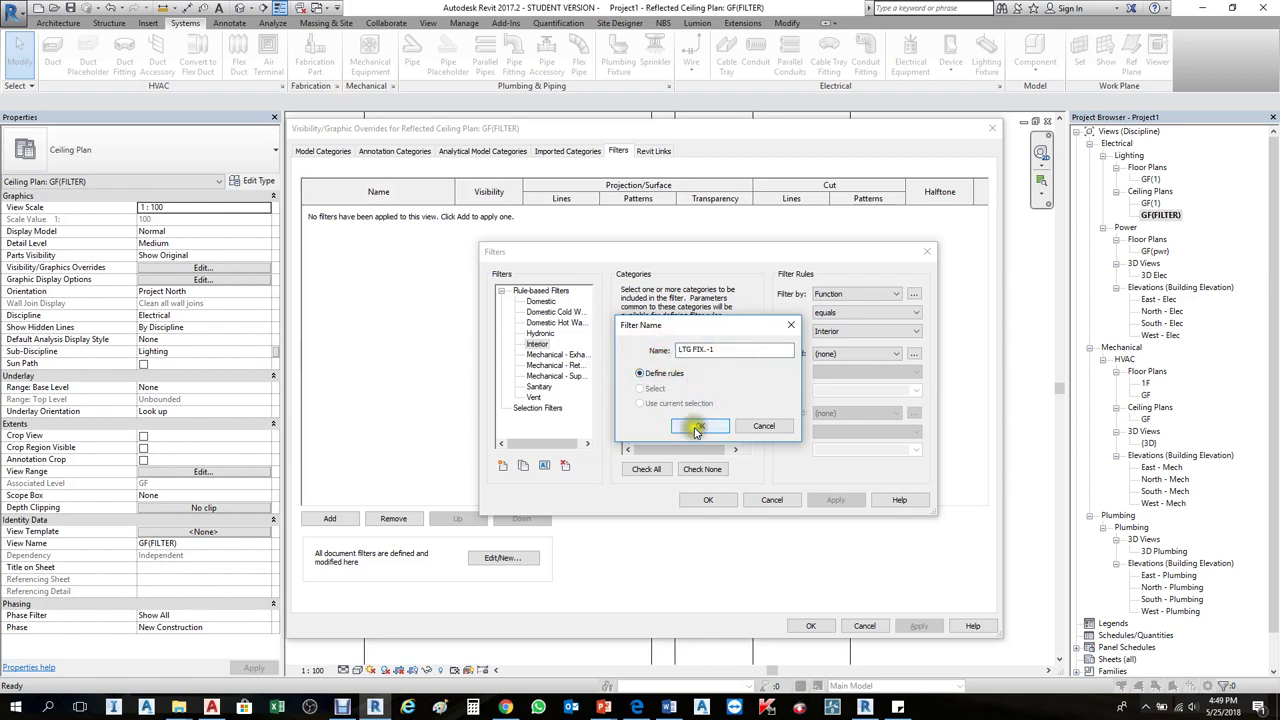
click(688, 426)
click(546, 355)
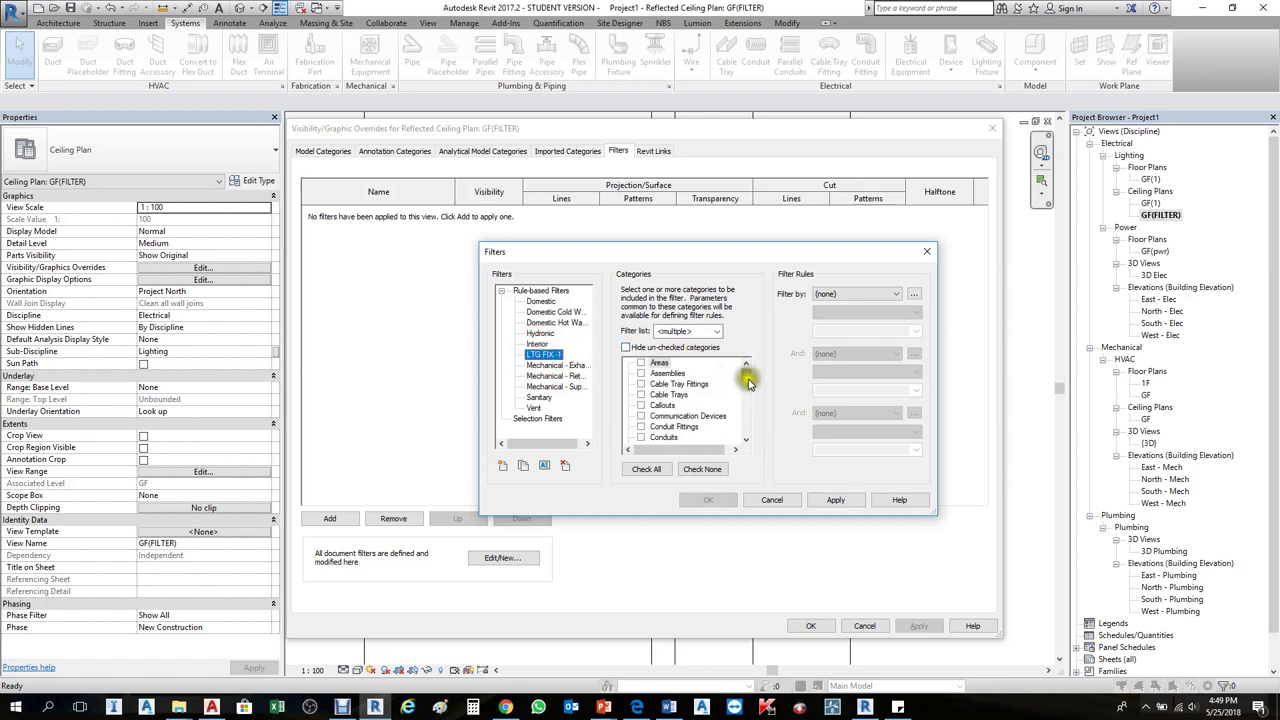
- Include the Lighting Fixtures category in the LTG FIX.-1 filter
click(670, 396)
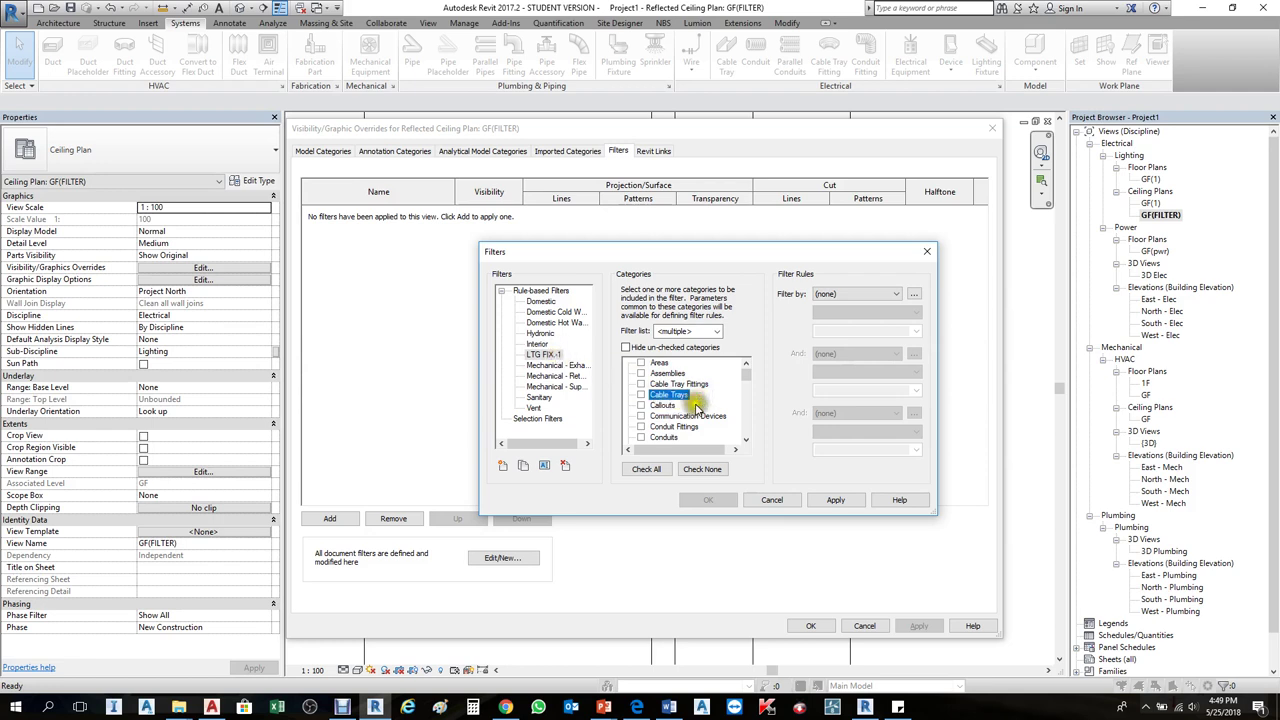
scroll(697, 410, down, 4)
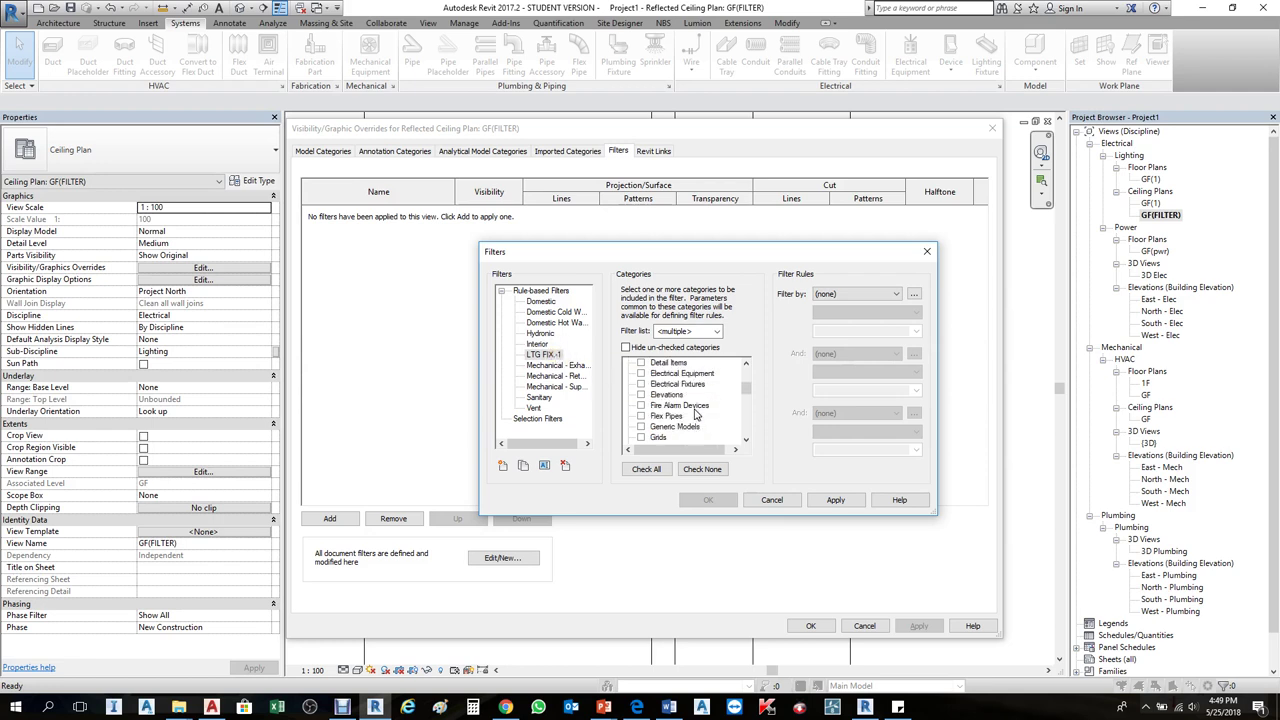
scroll(680, 420, down, 4)
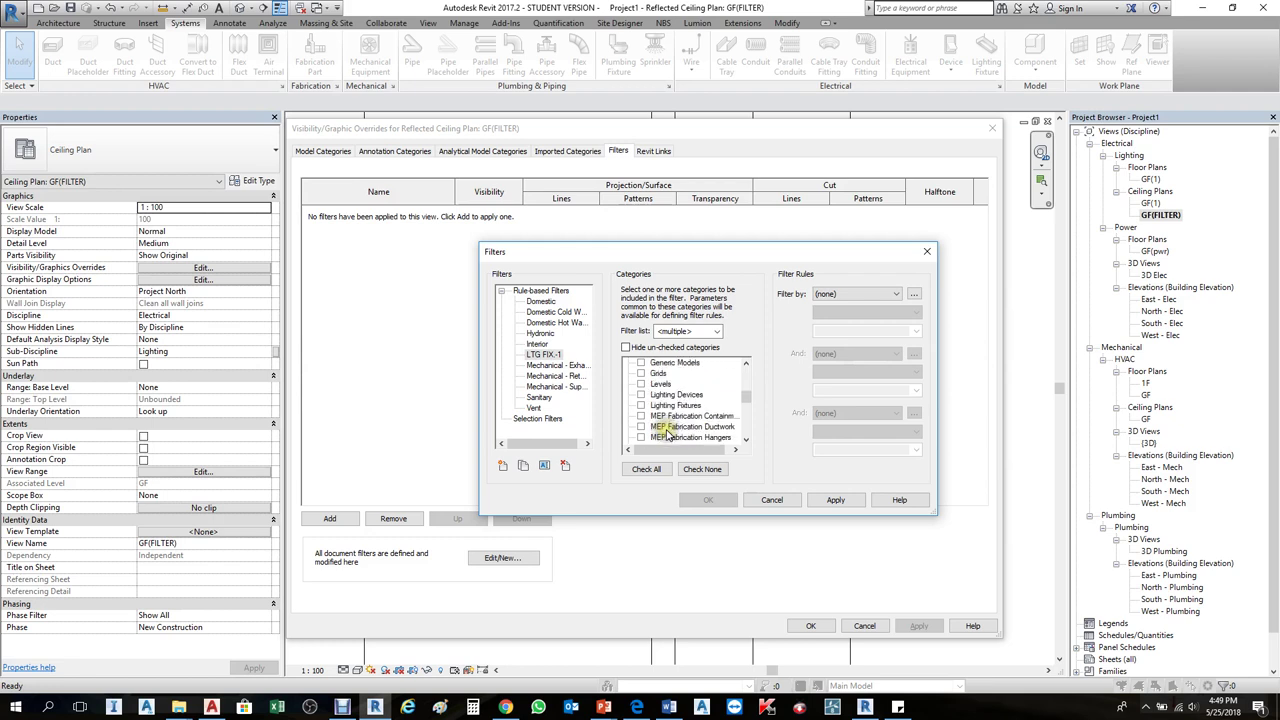
click(680, 403)
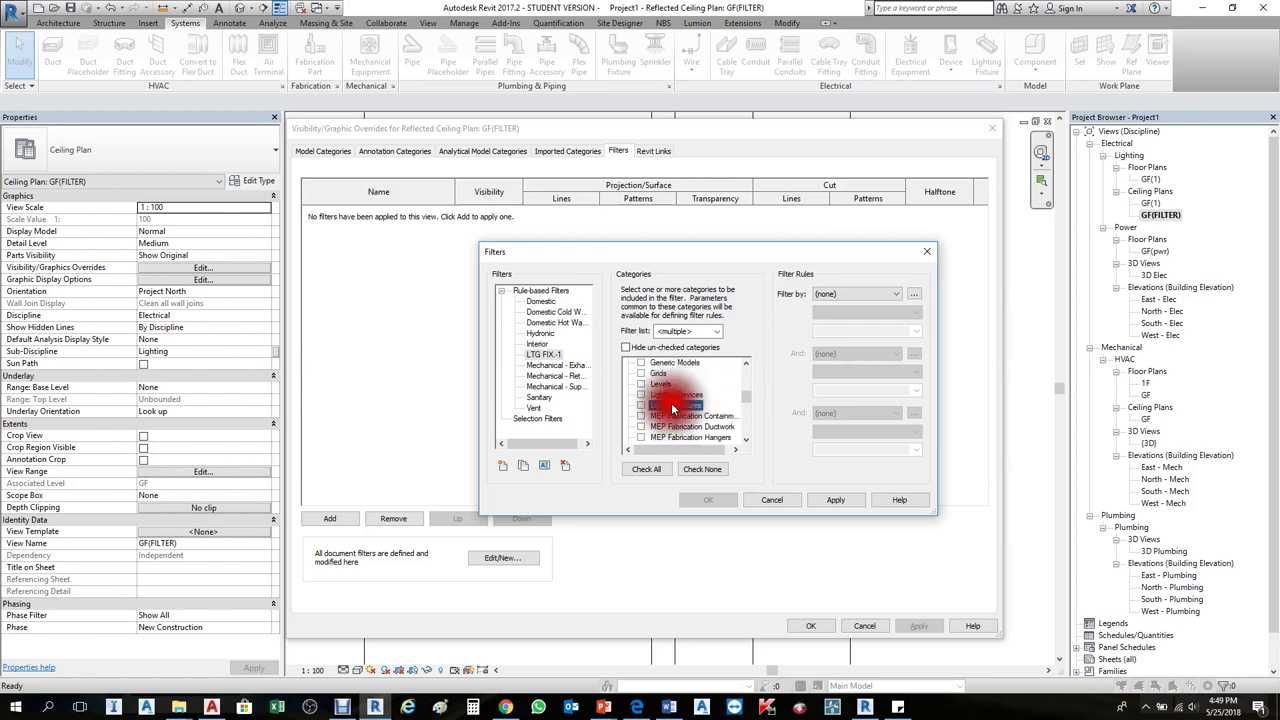
click(642, 406)
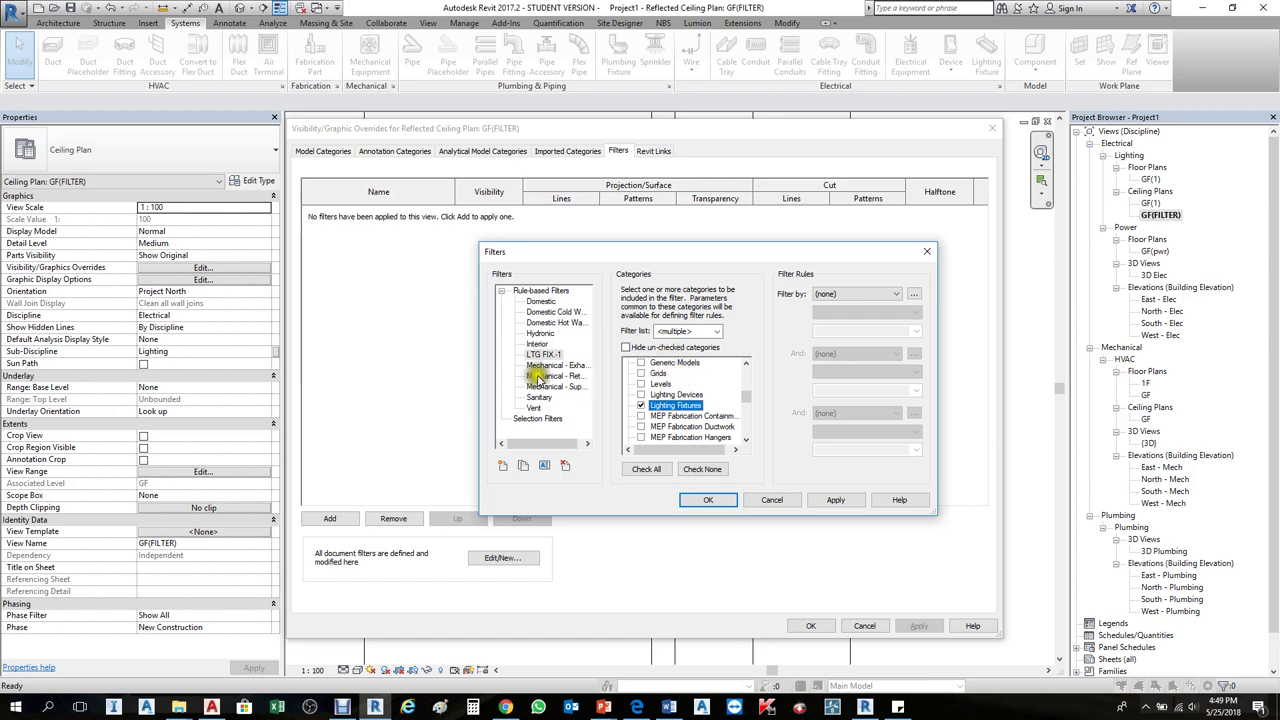
- Try including Lighting Devices and Levels, hide the un-checked categories, and exclude both again so only Lighting Fixtures remains included
click(641, 395)
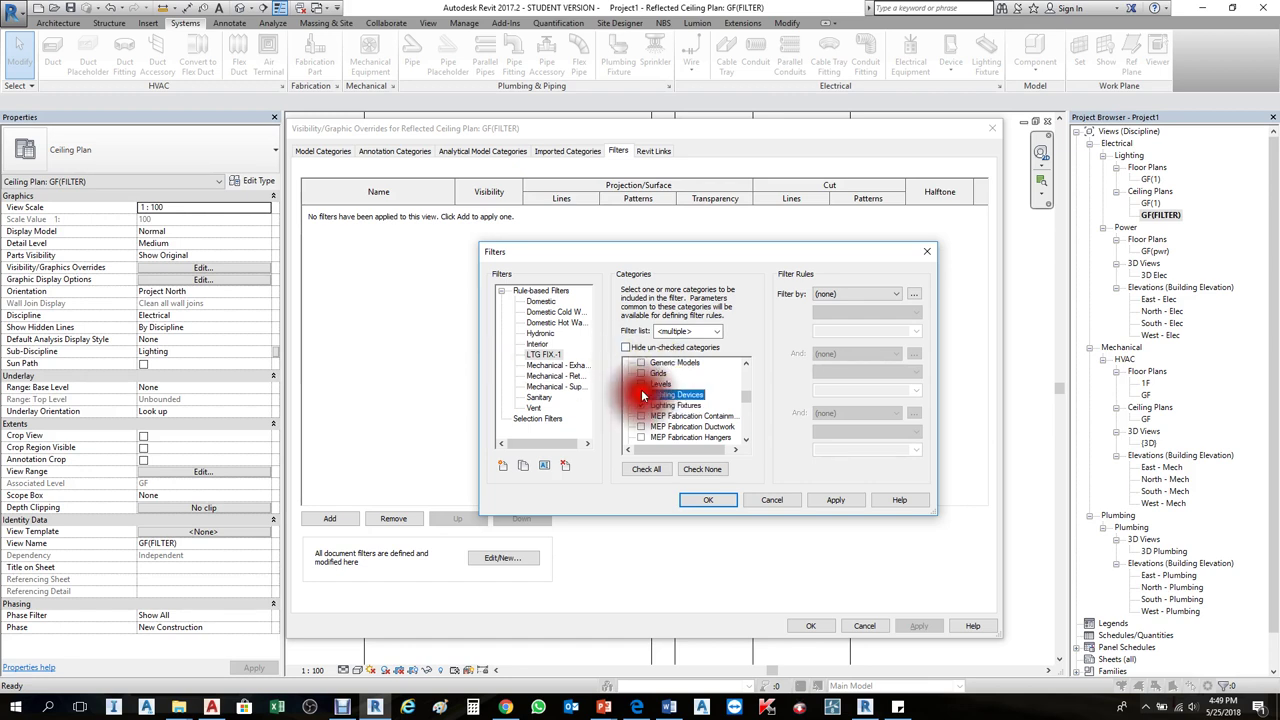
click(641, 384)
click(626, 347)
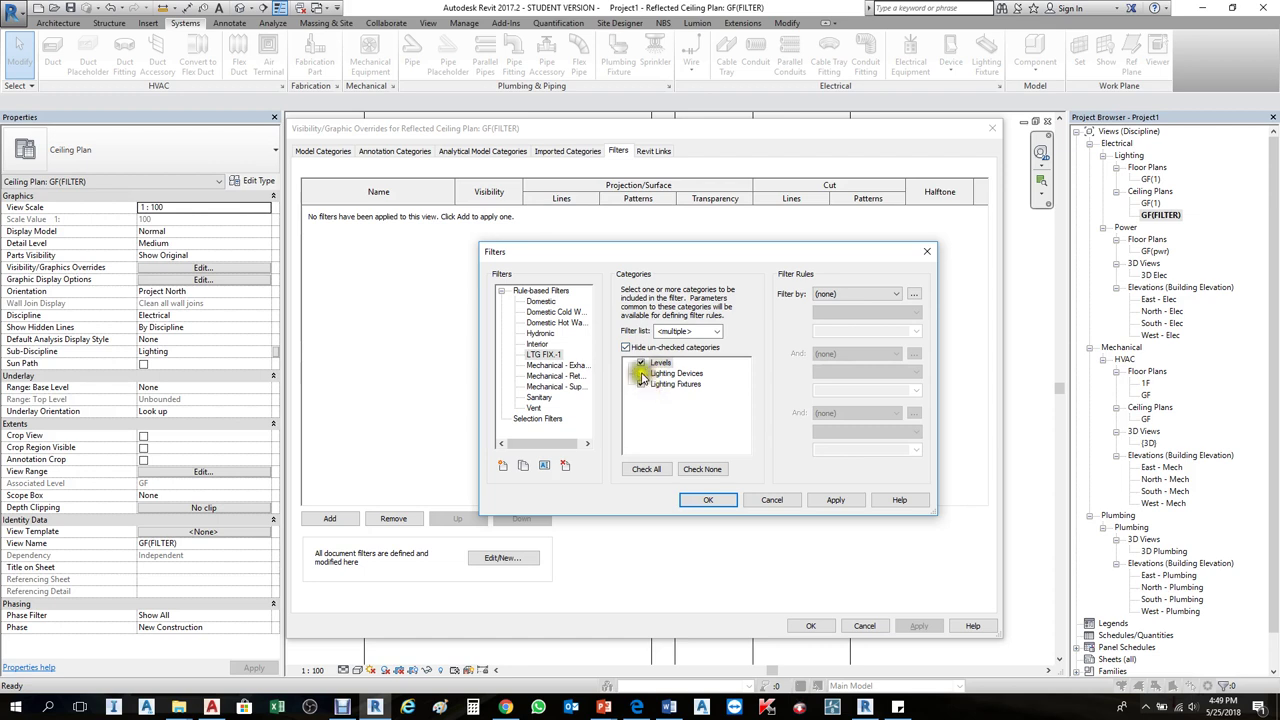
click(641, 362)
click(641, 373)
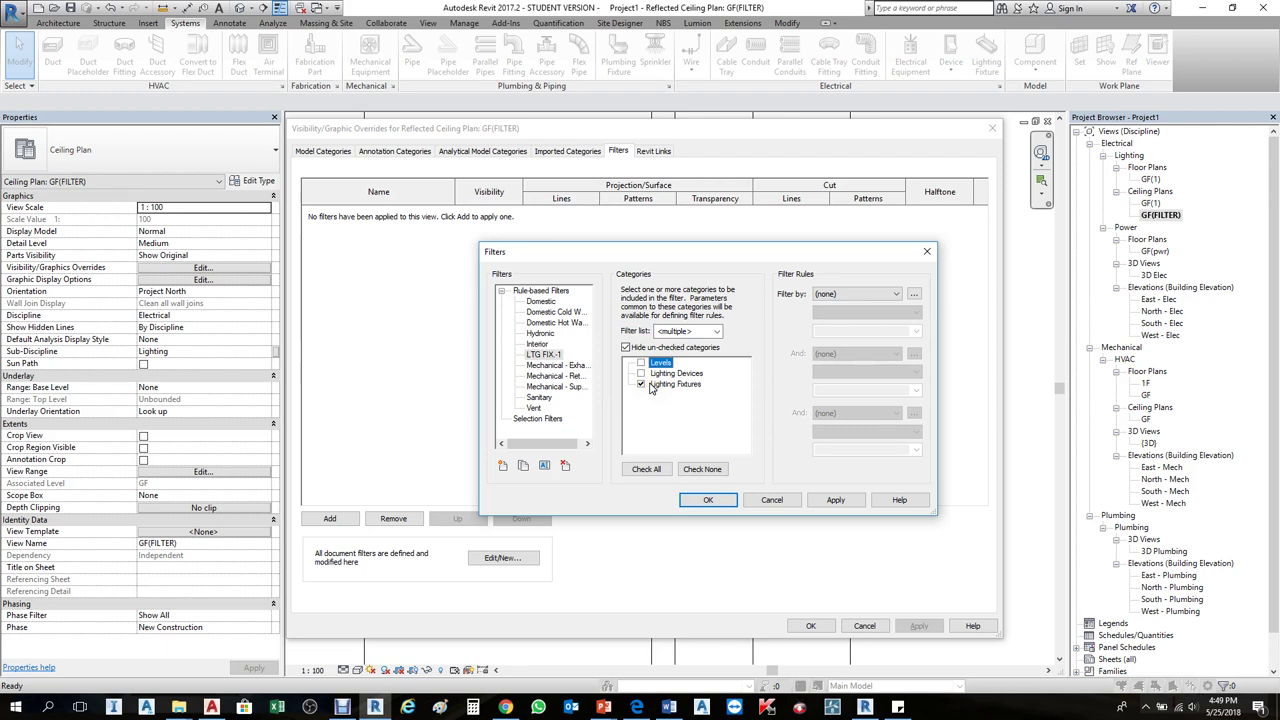
- Define the LTG FIX.-1 filter rule for lighting fixtures as Comments equals L1
click(686, 390)
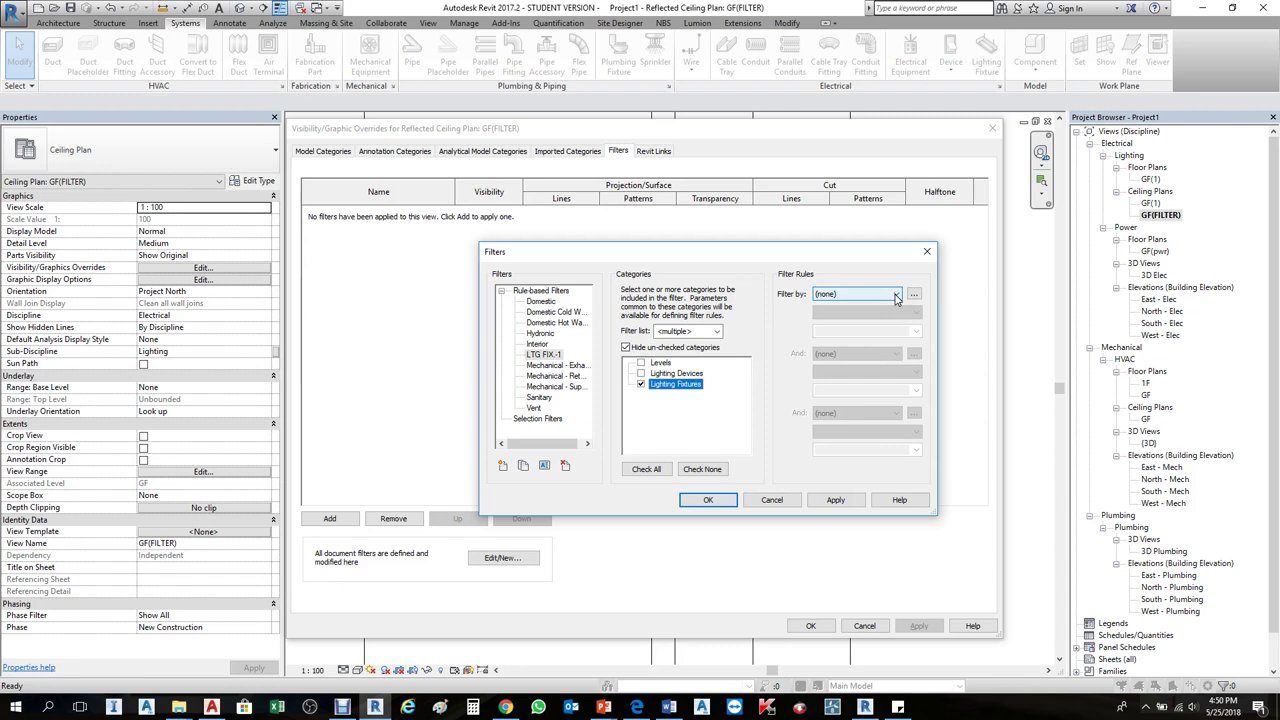
click(895, 296)
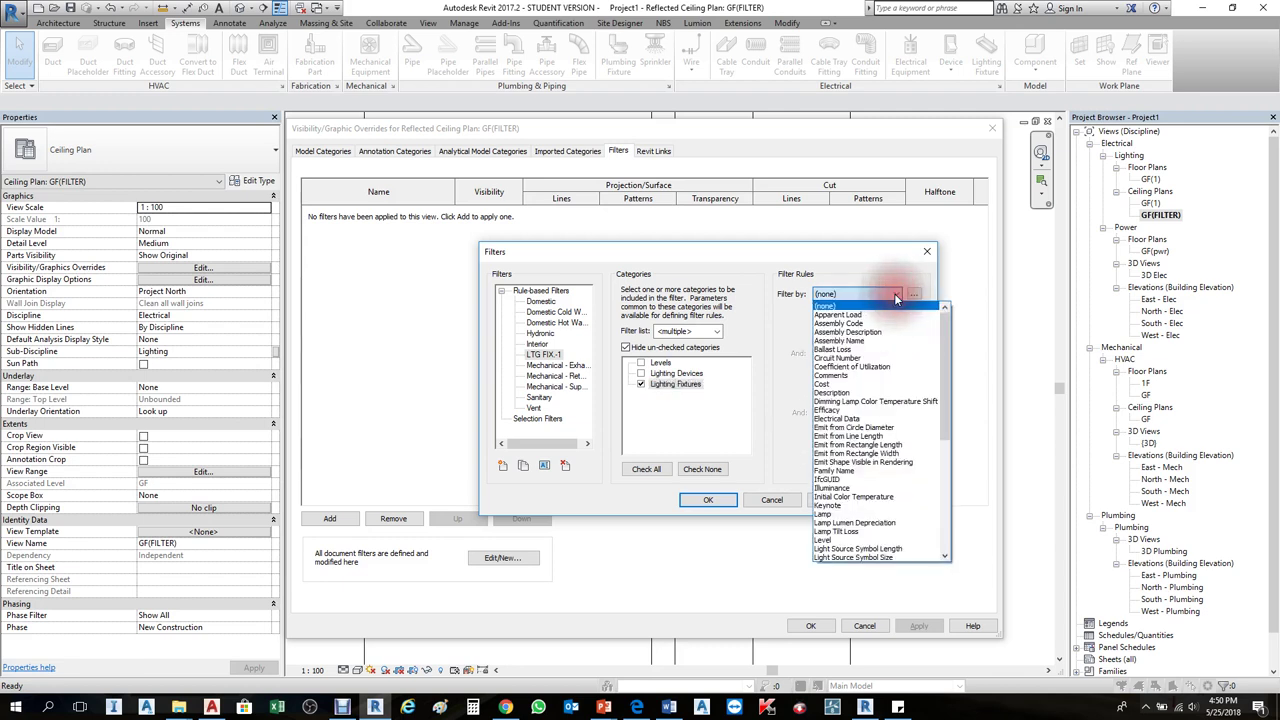
click(860, 376)
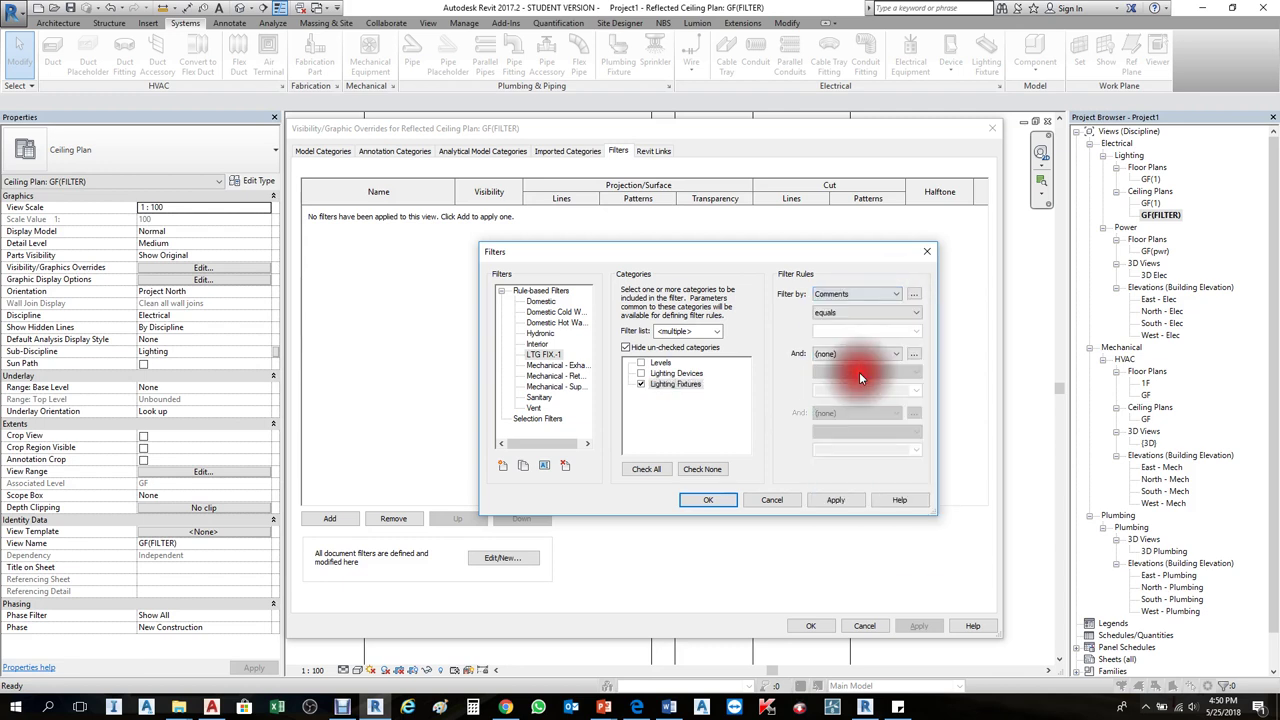
click(688, 386)
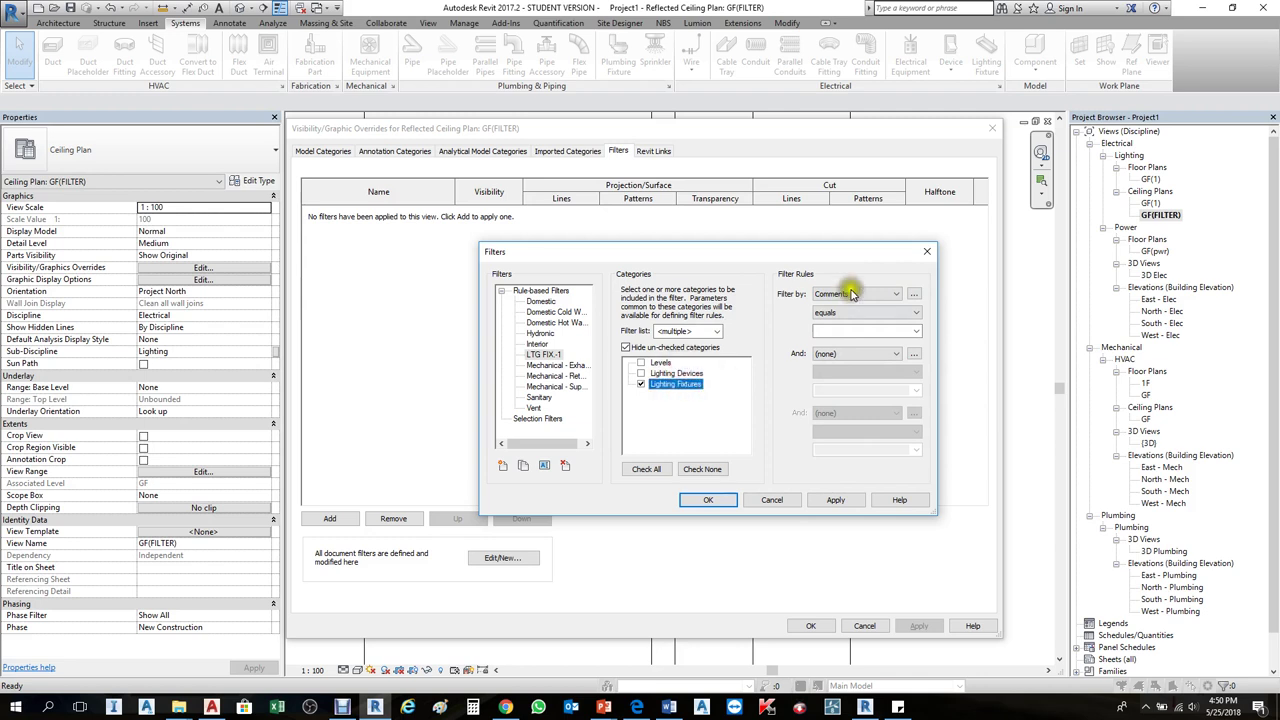
click(878, 332)
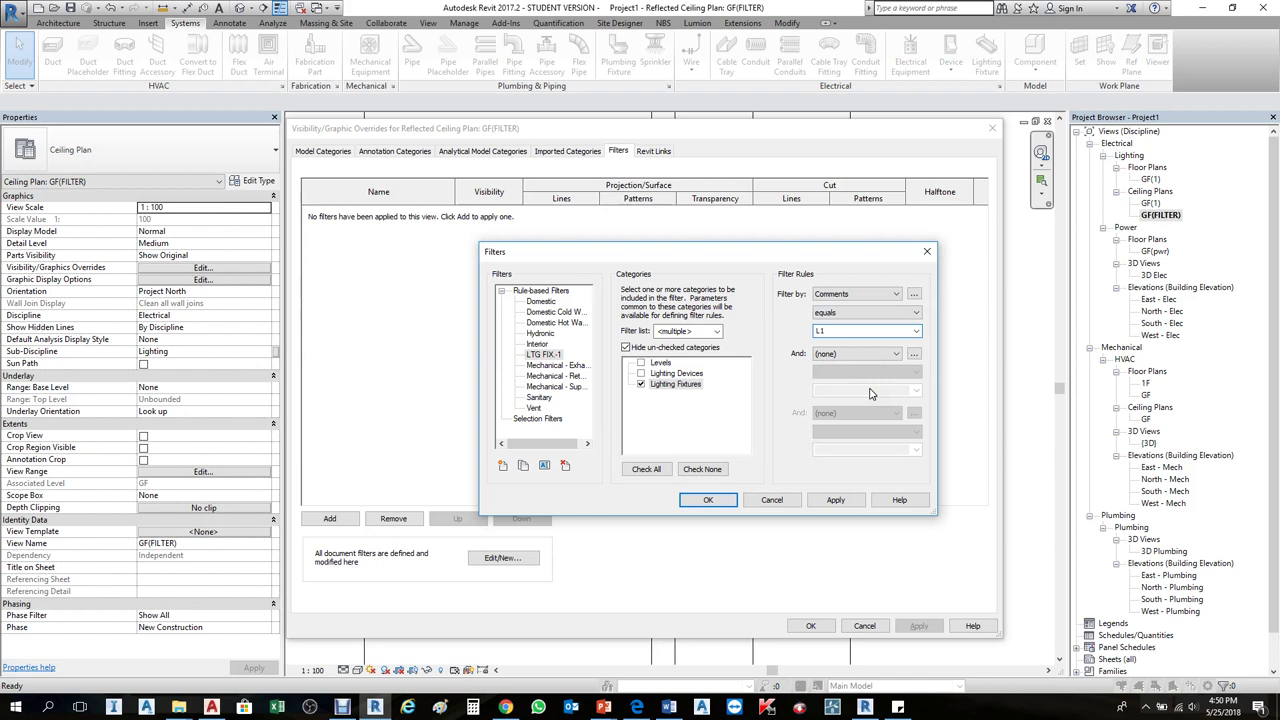
- Save the LTG FIX.-1 filter definition and add that filter to the GF(FILTER) view's visibility overrides
click(848, 354)
click(822, 382)
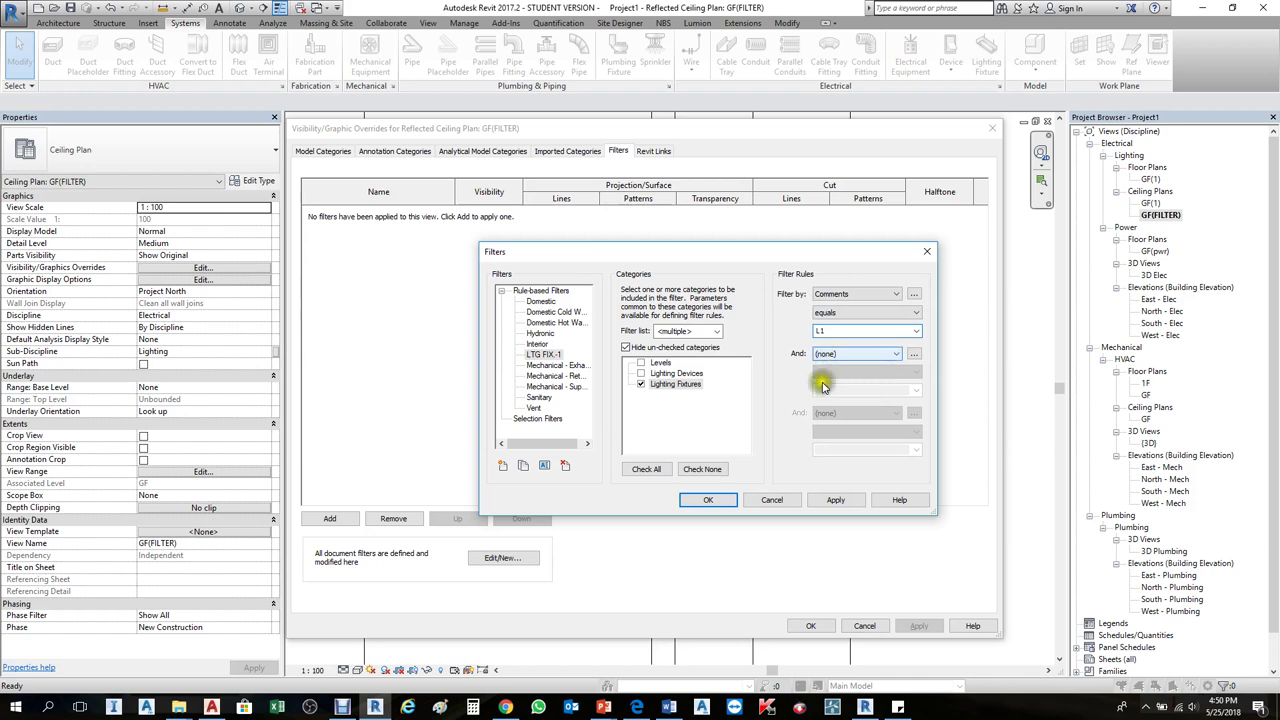
click(710, 500)
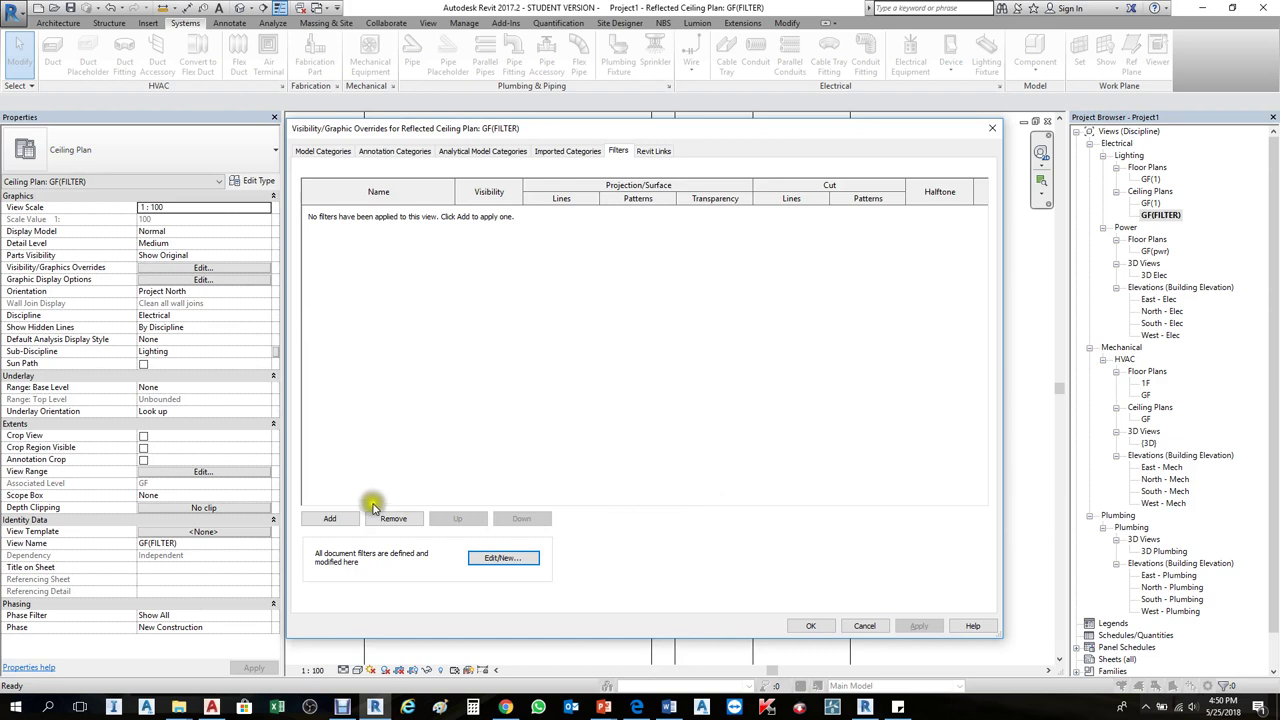
click(333, 519)
click(333, 519)
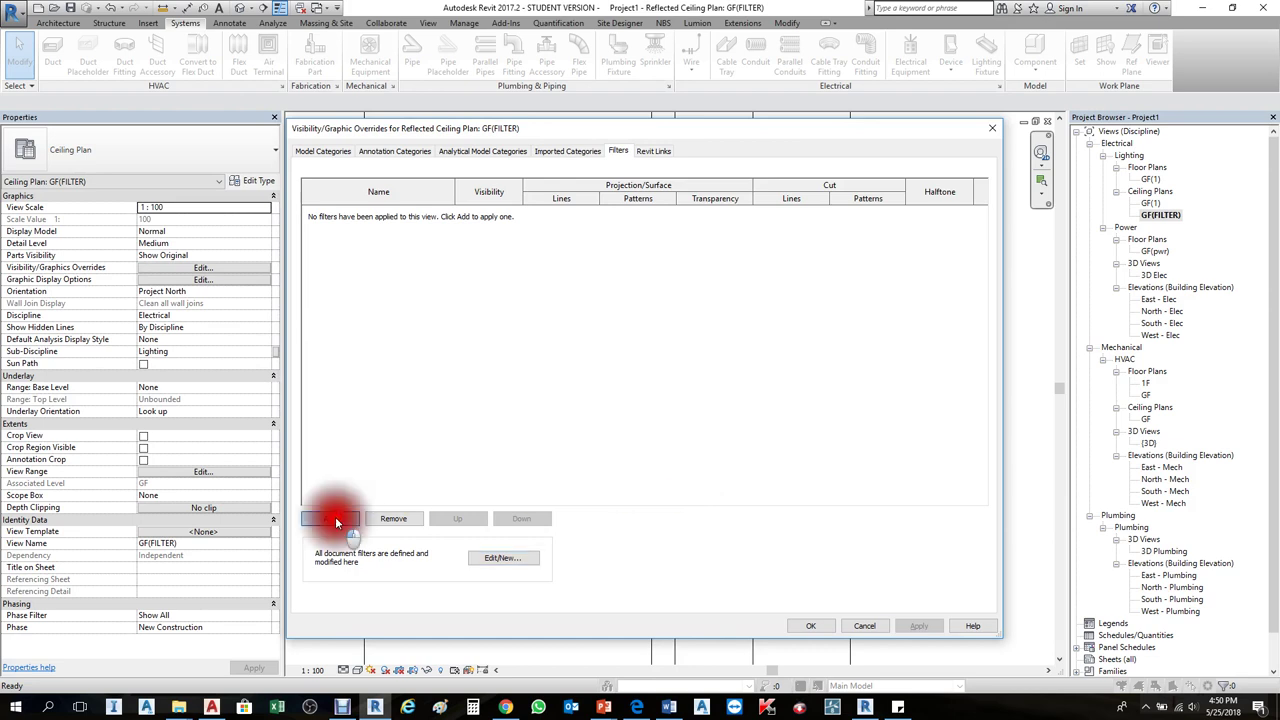
click(591, 378)
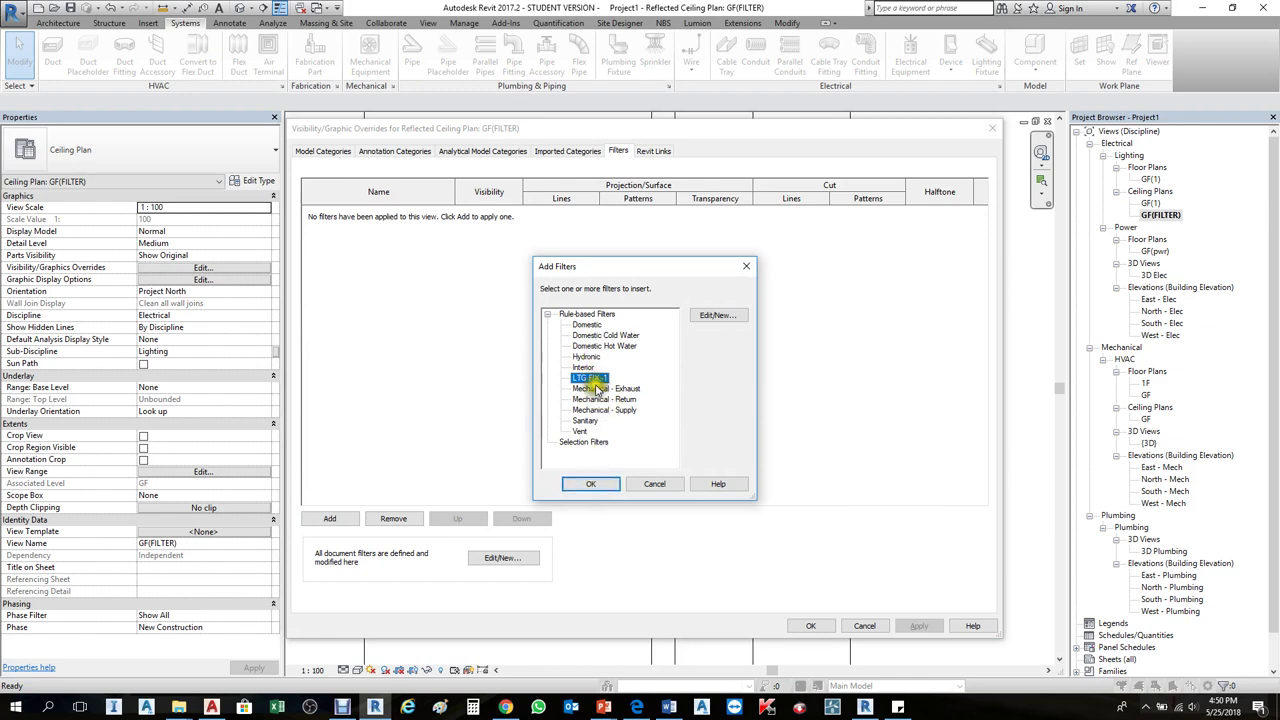
click(590, 483)
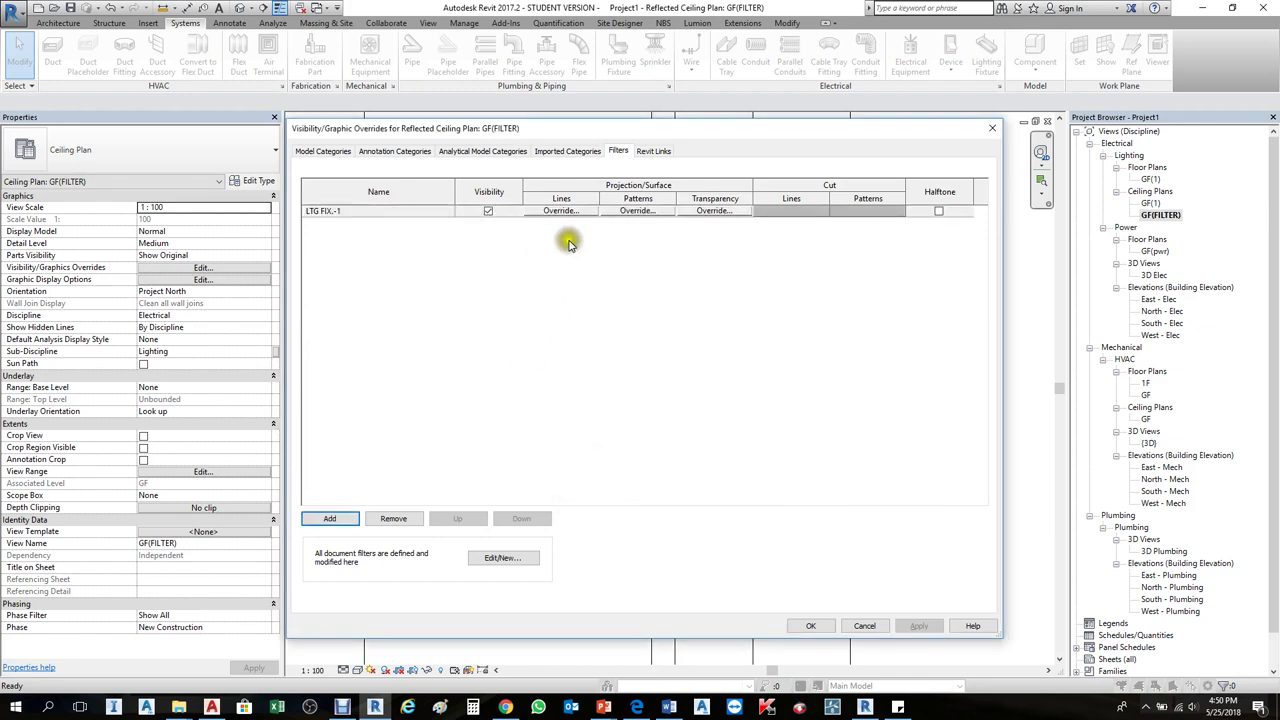
- Override the projection line color of the LTG FIX.-1 filter with black
click(564, 211)
click(752, 317)
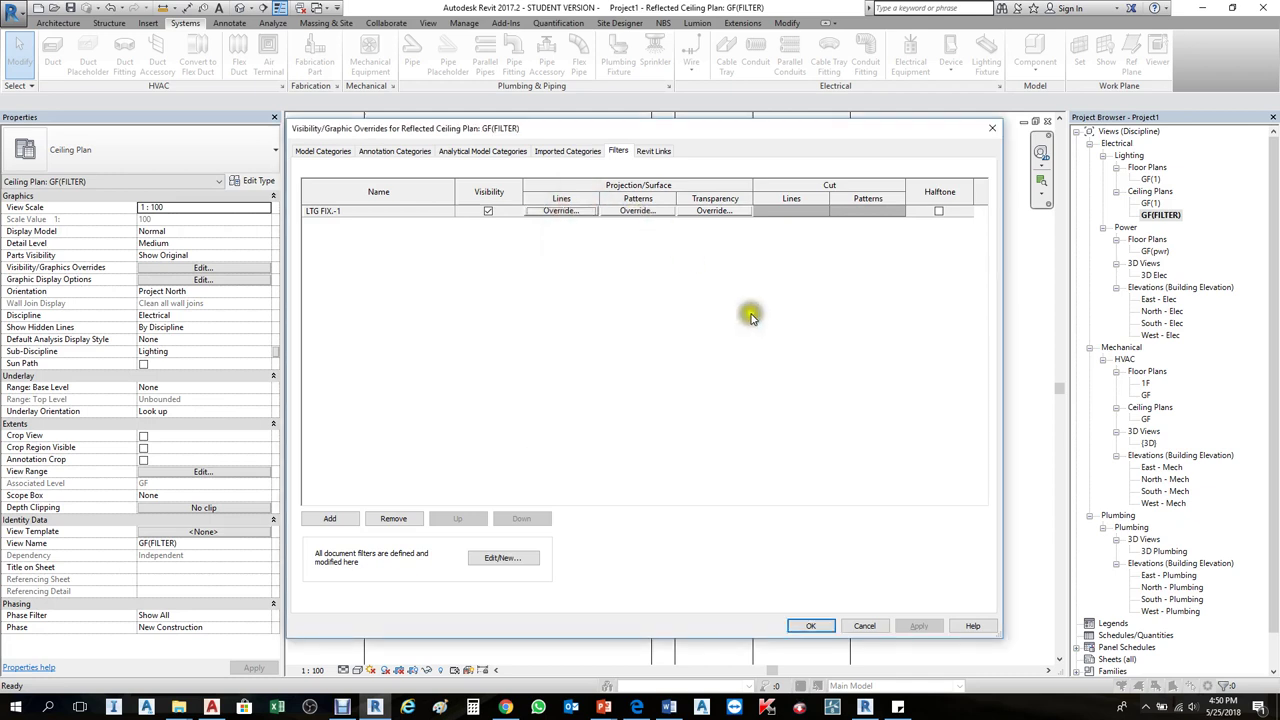
drag(719, 133, 879, 192)
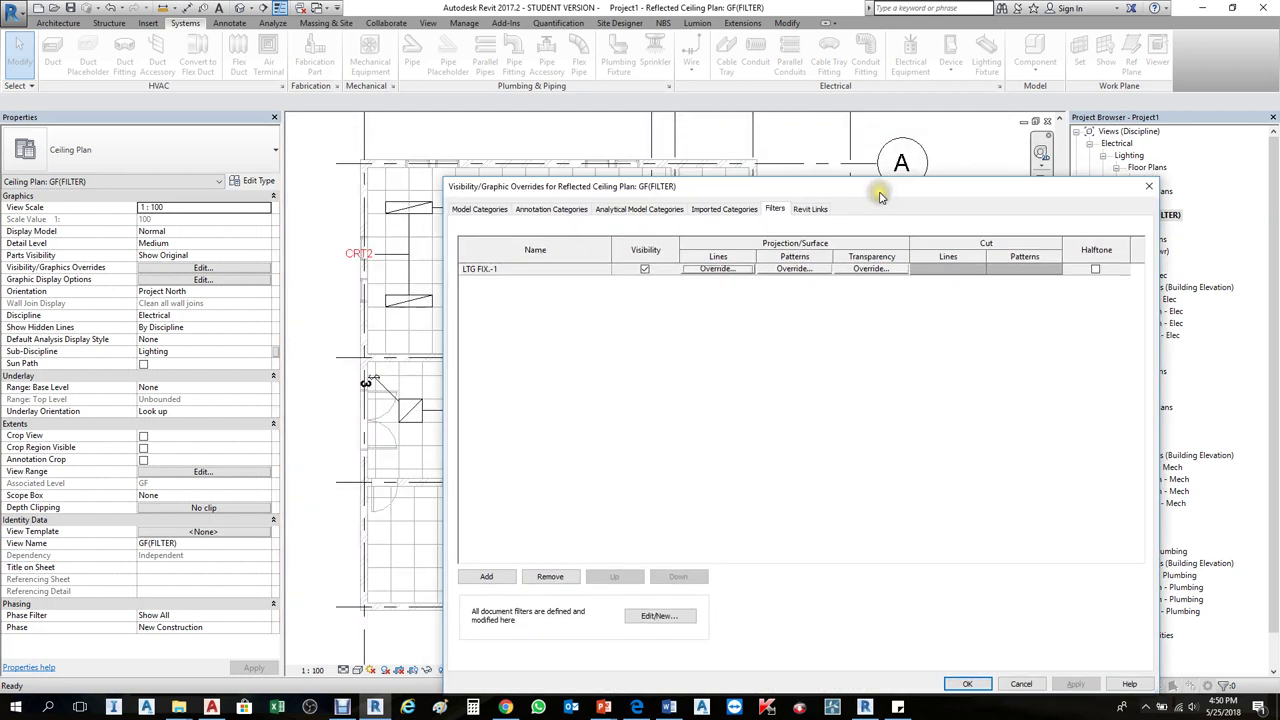
click(725, 271)
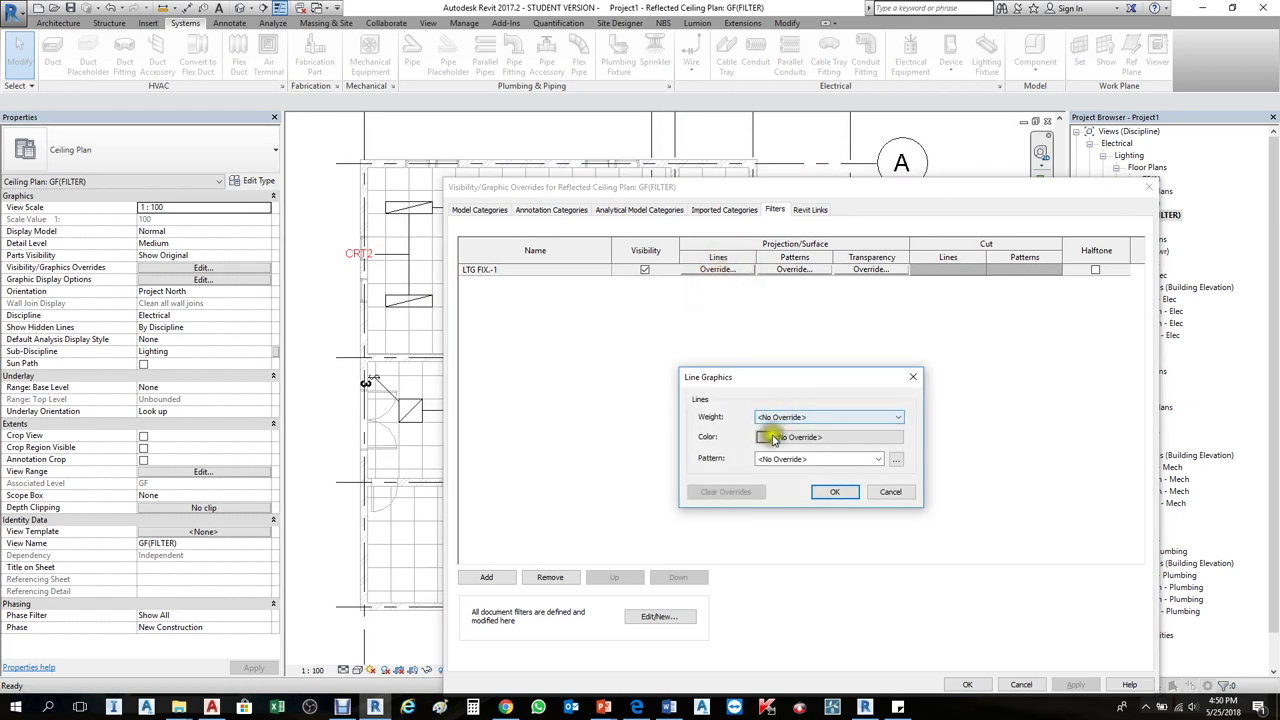
click(762, 437)
click(716, 455)
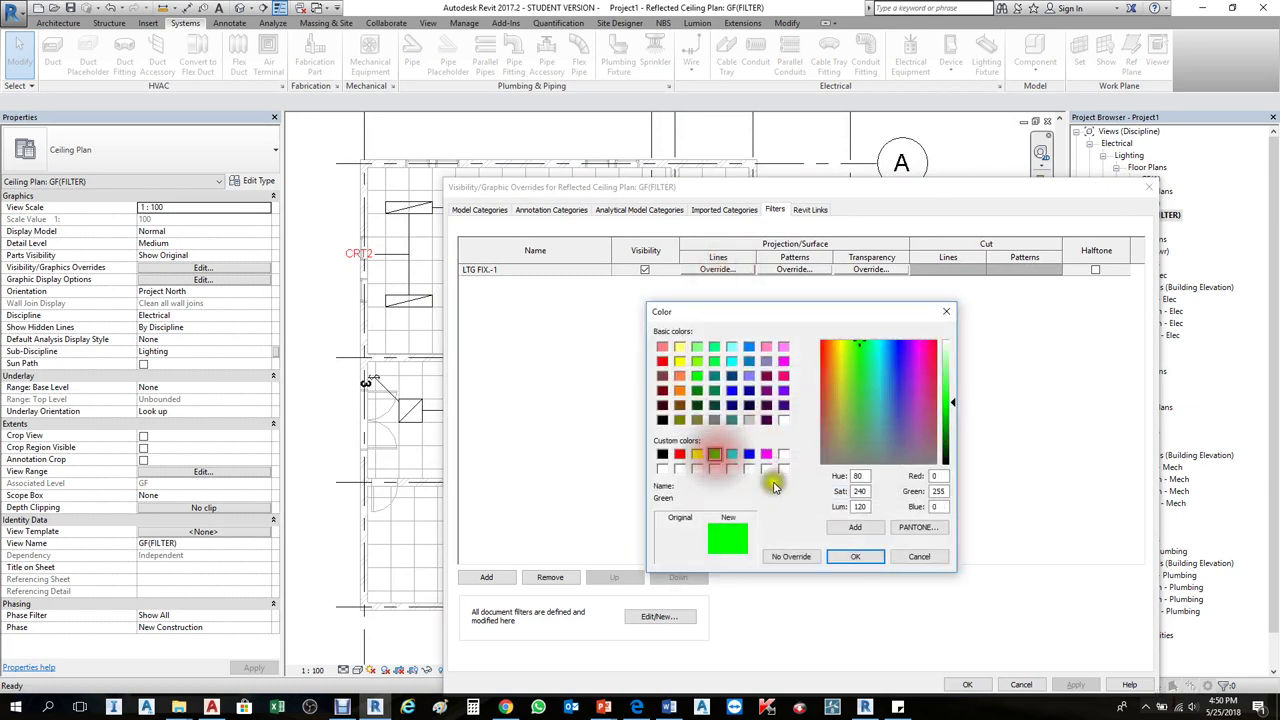
click(663, 455)
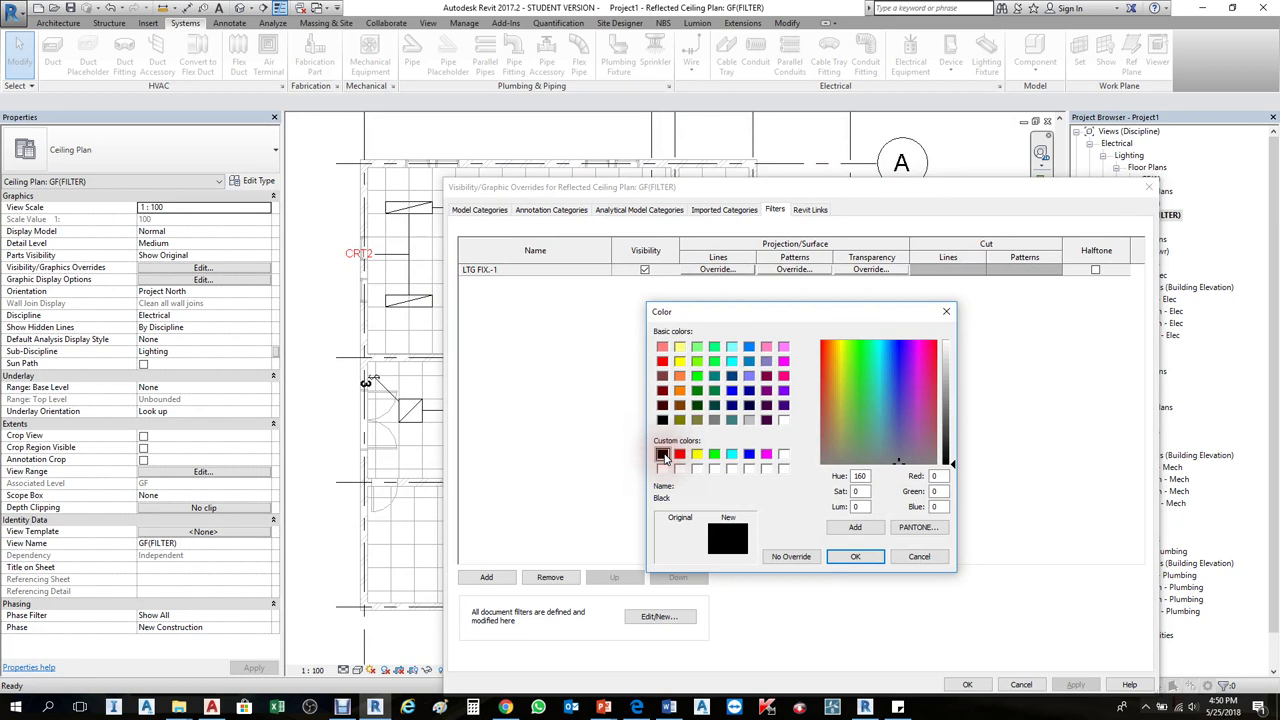
click(855, 556)
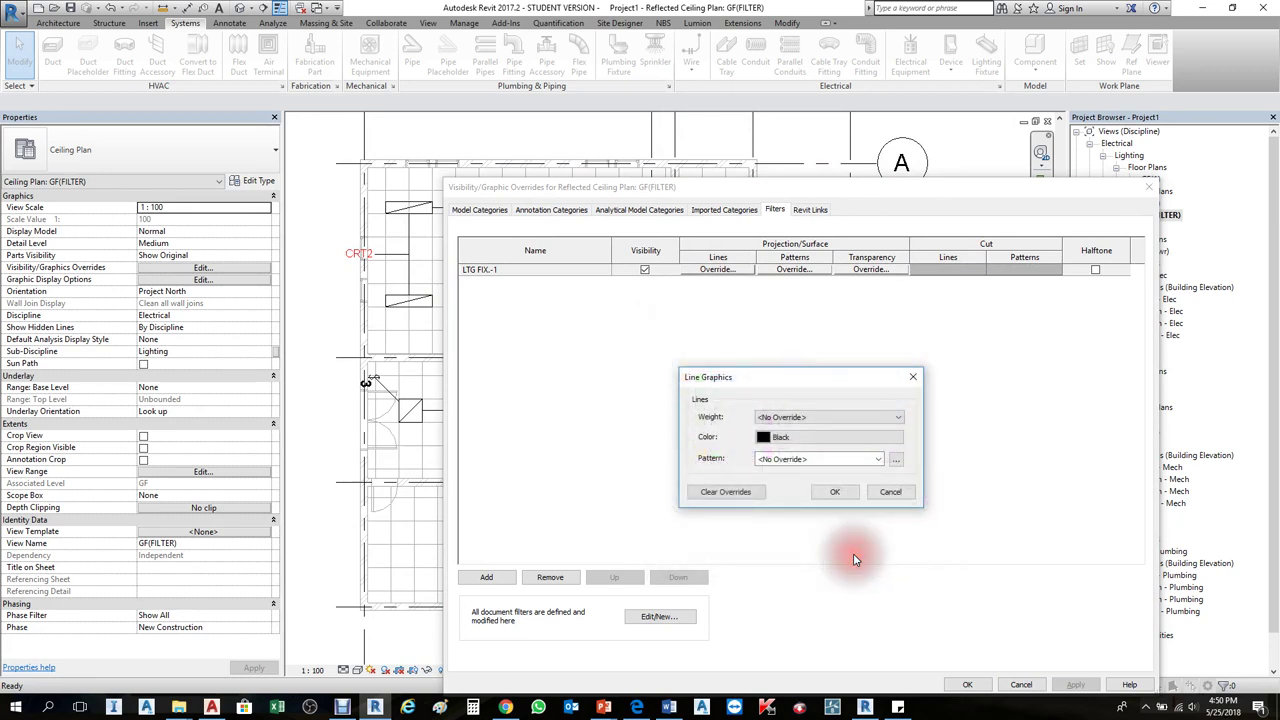
- Set the filter's projection line weight to 1 and its line pattern to Solid
click(790, 417)
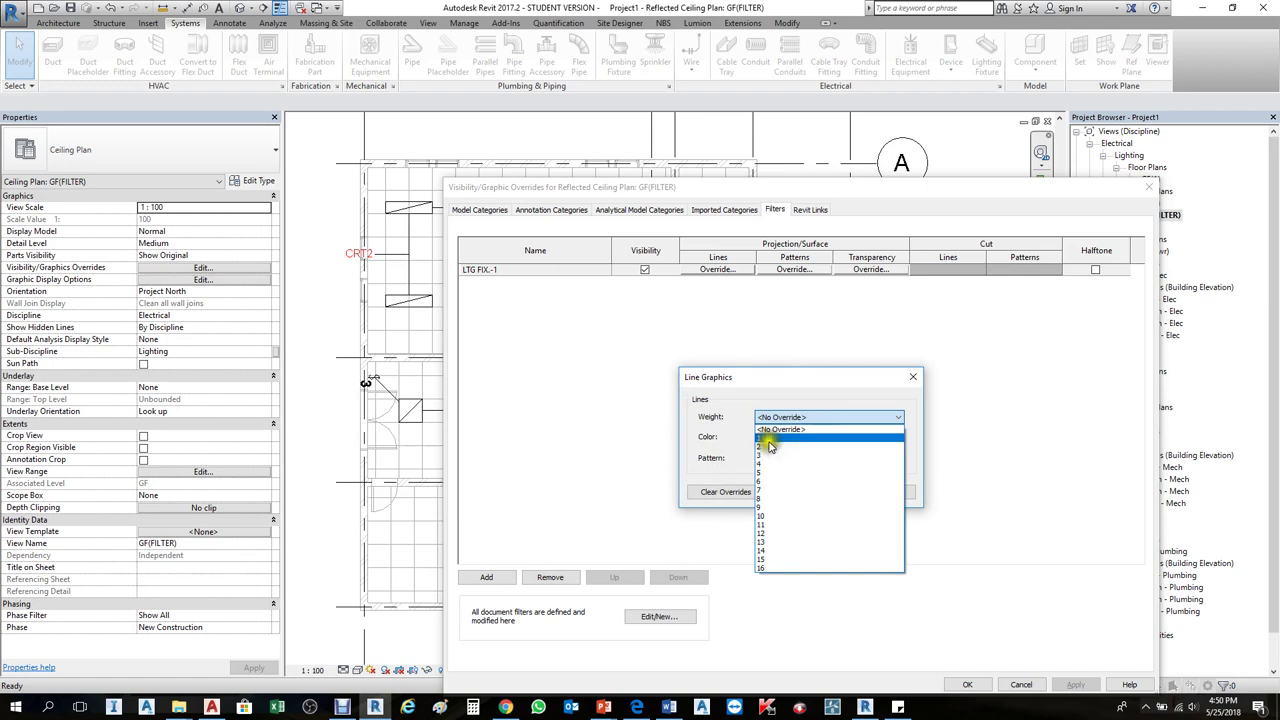
click(768, 440)
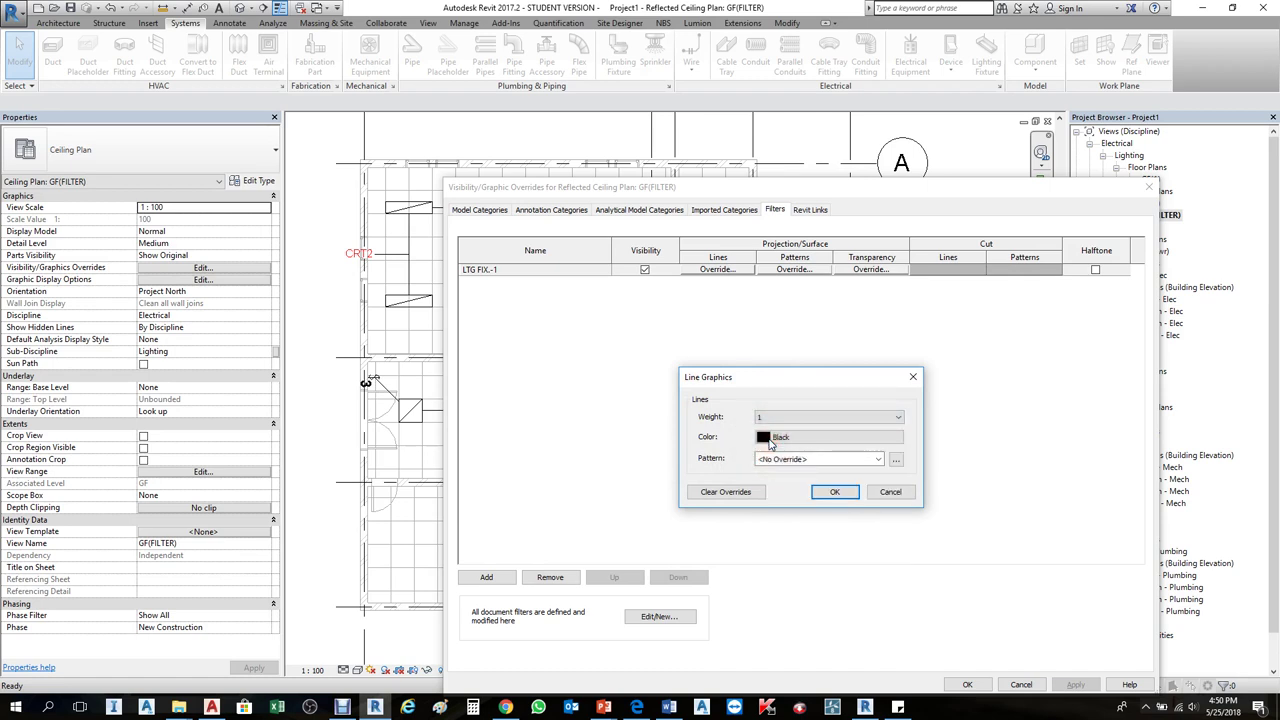
click(878, 458)
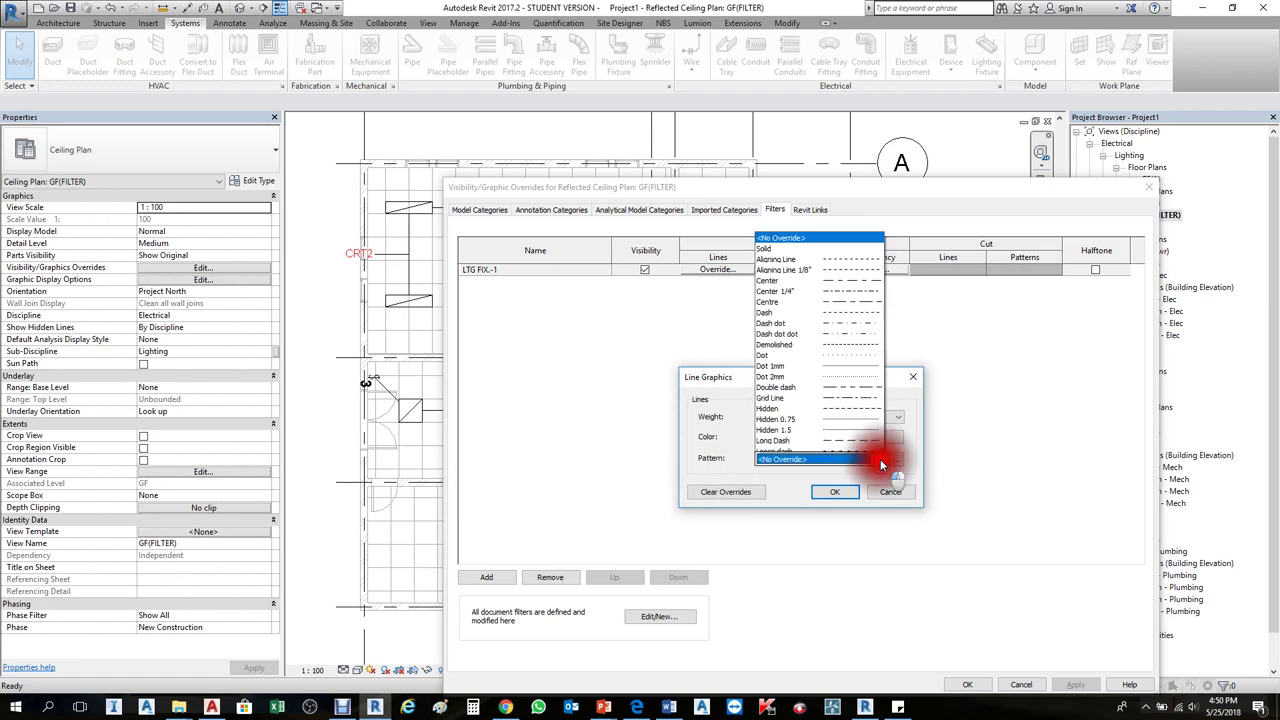
click(808, 212)
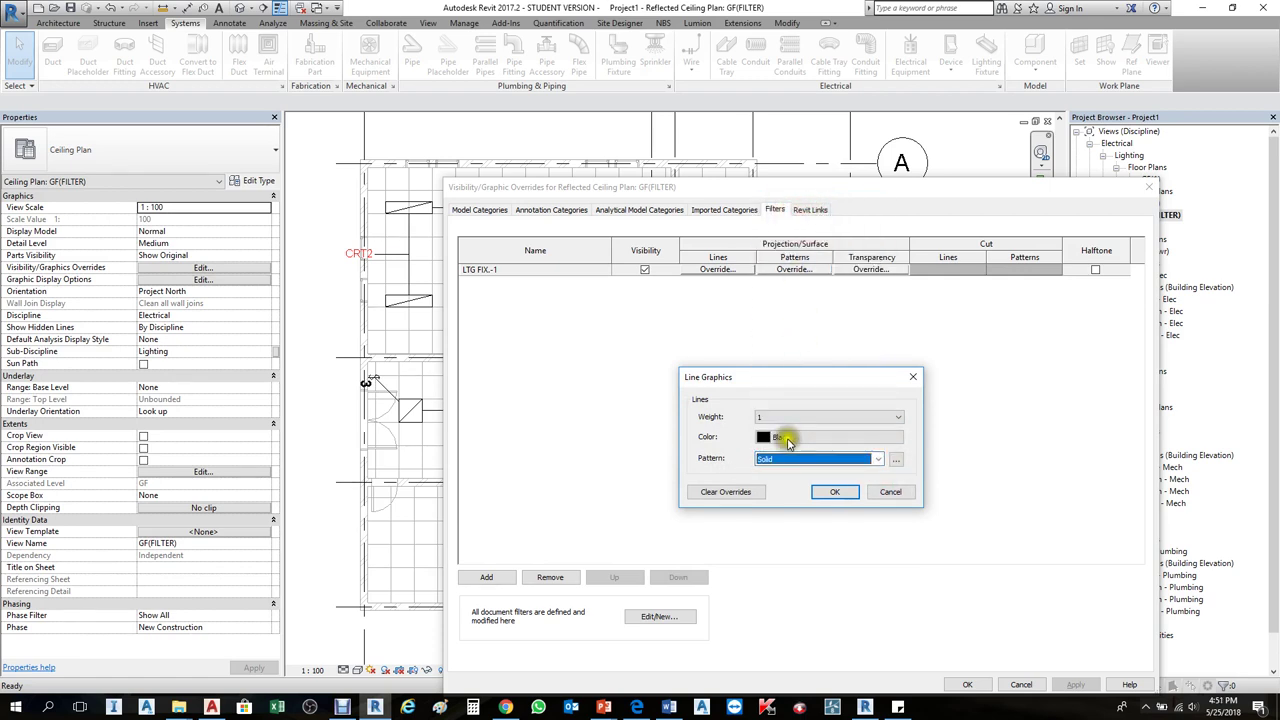
click(834, 493)
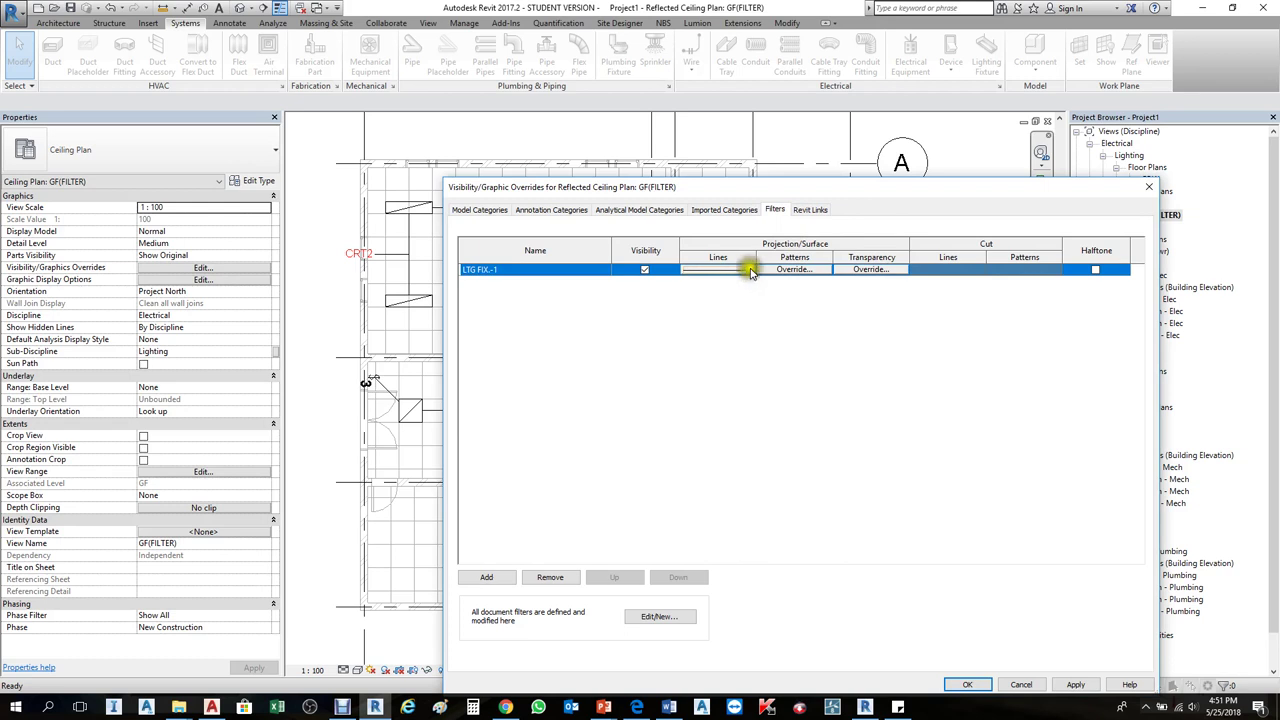
- Override the LTG FIX.-1 surface pattern with a green Solid fill and apply the overrides to the view
click(802, 269)
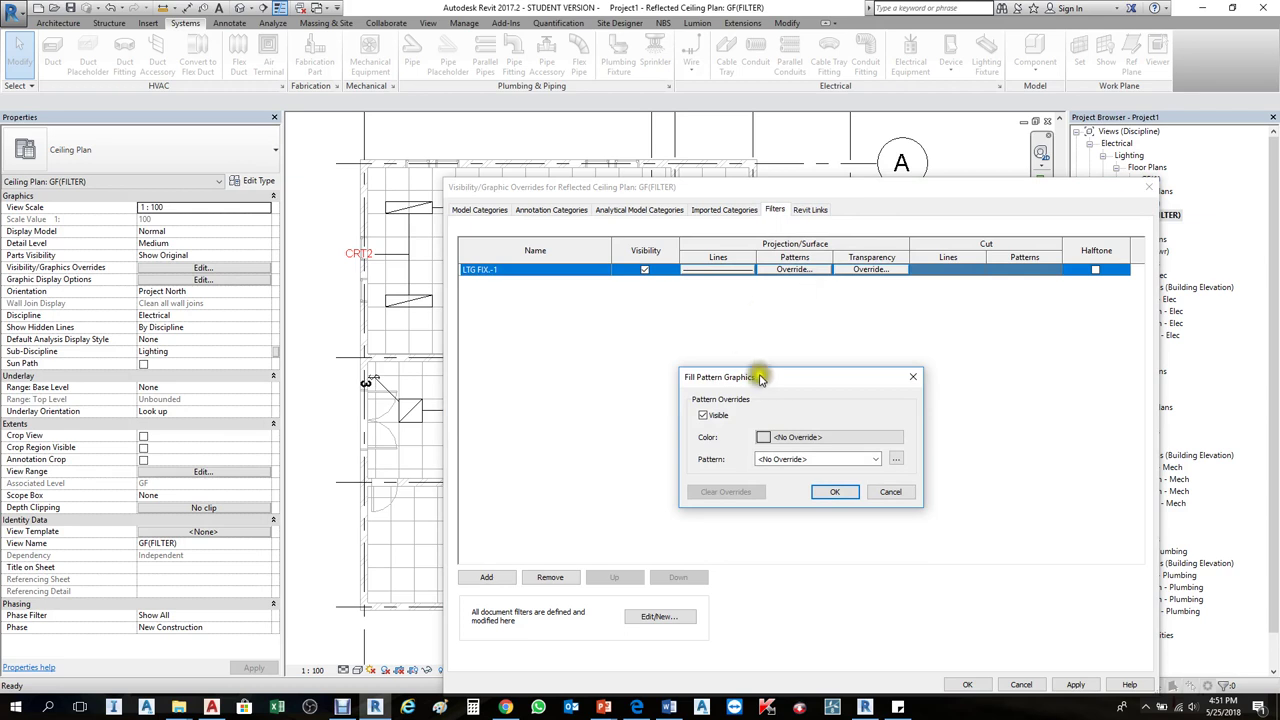
click(762, 437)
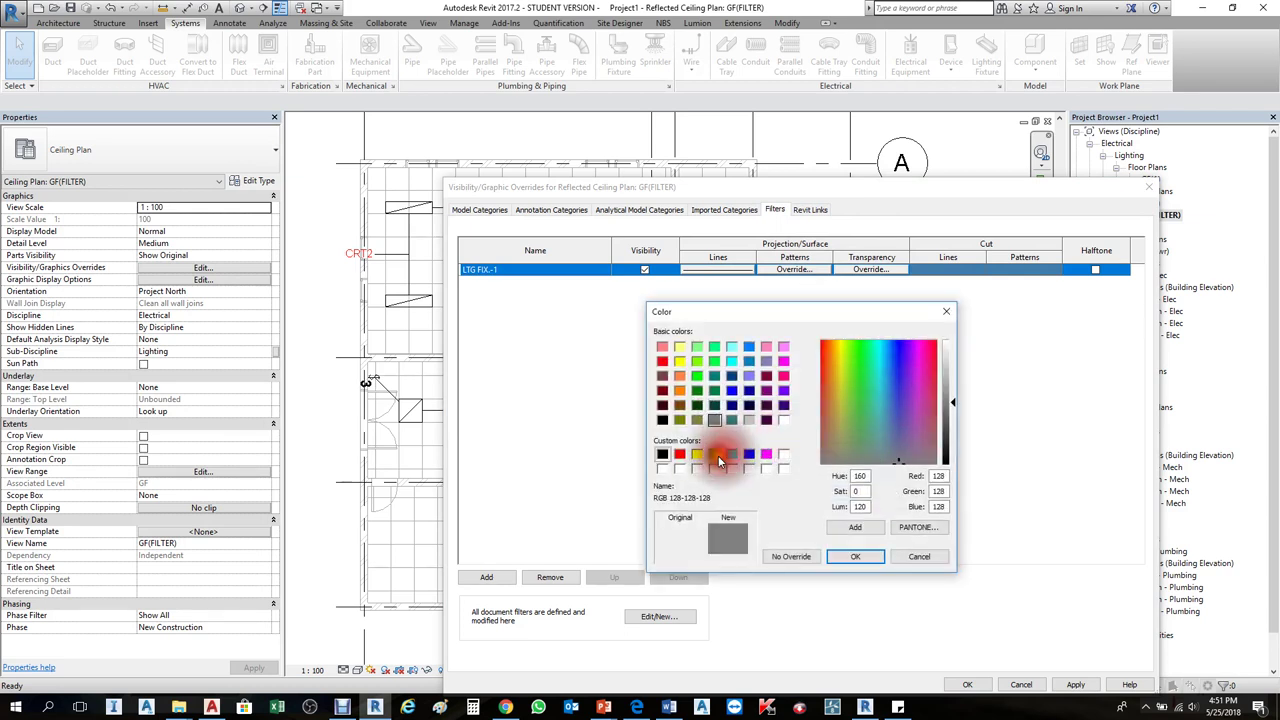
click(714, 455)
click(847, 556)
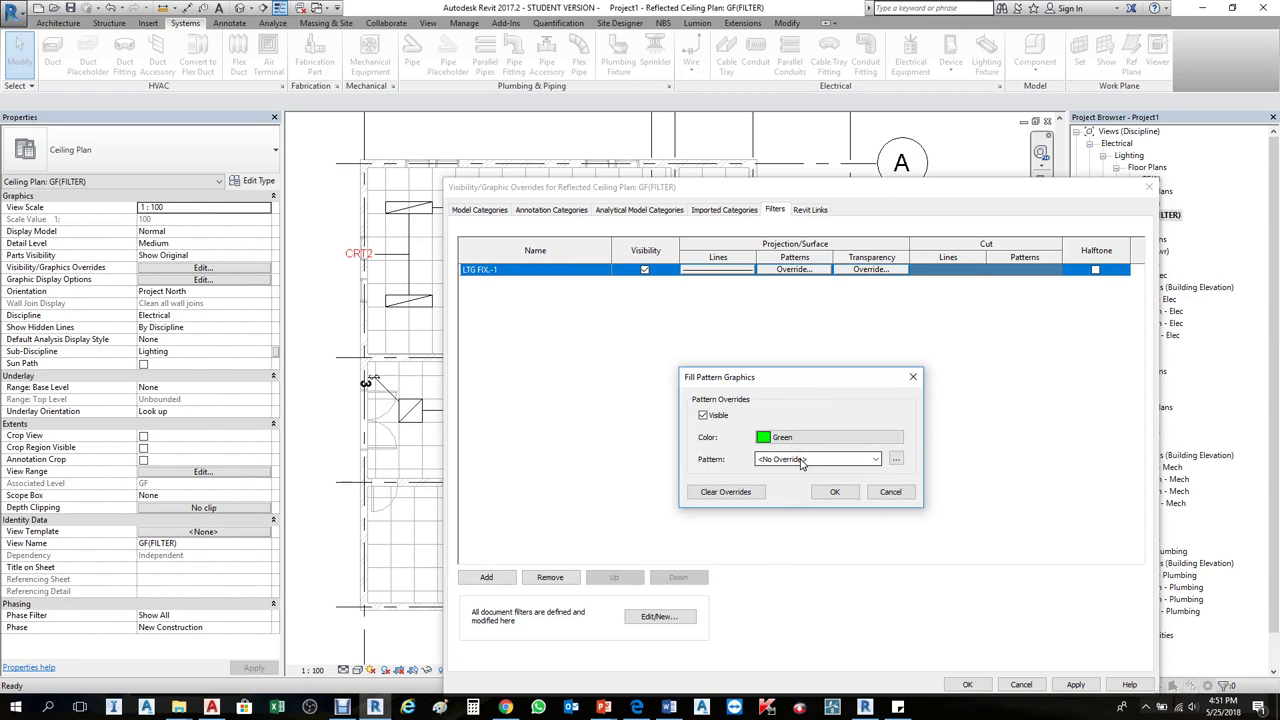
click(801, 461)
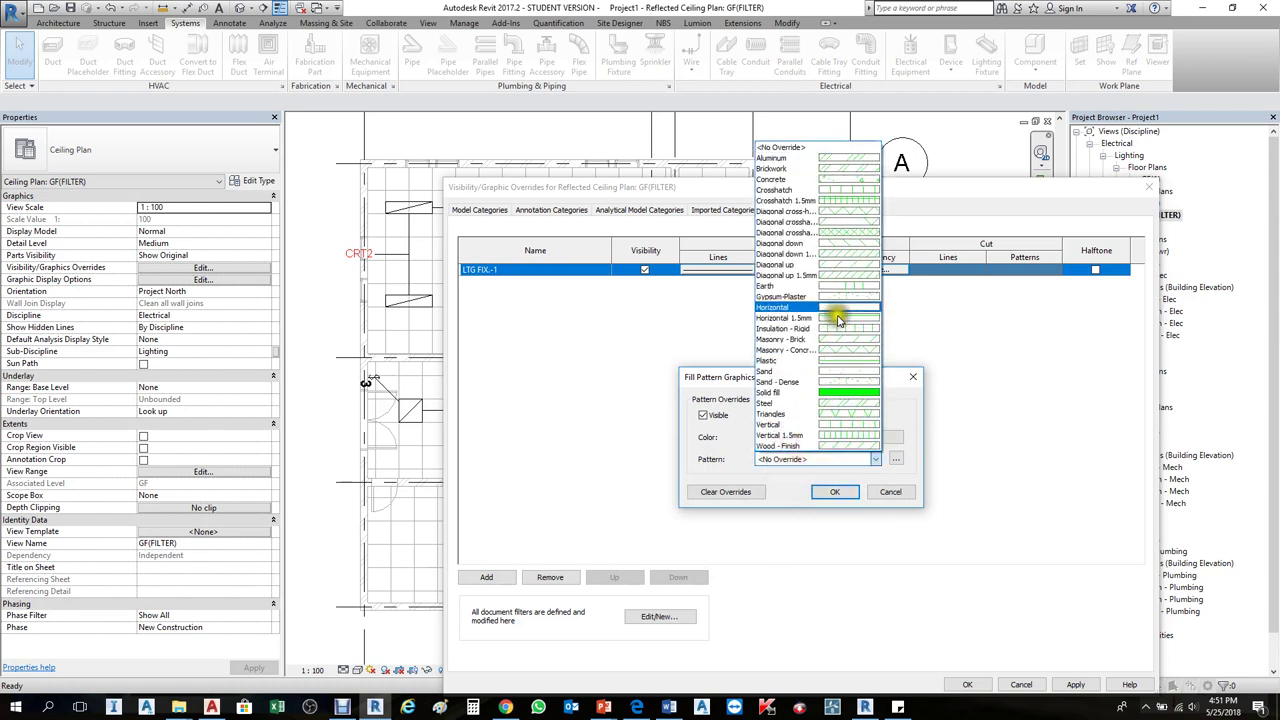
click(854, 391)
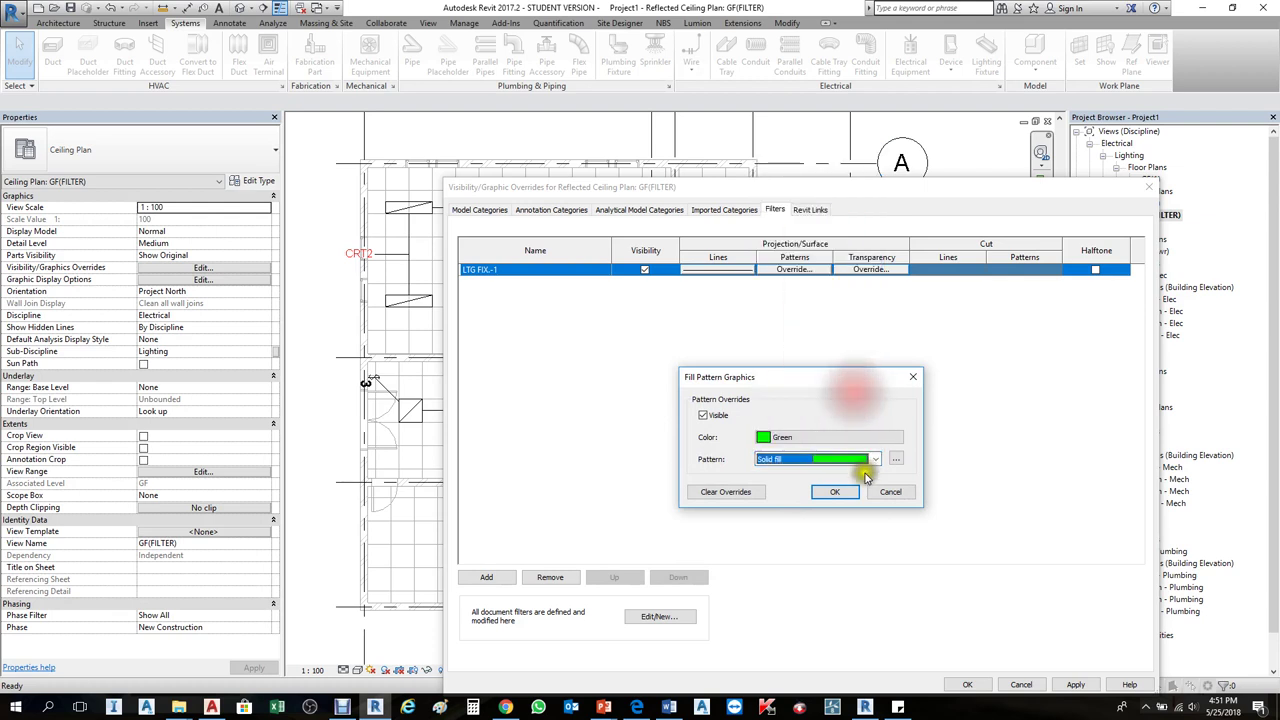
click(836, 492)
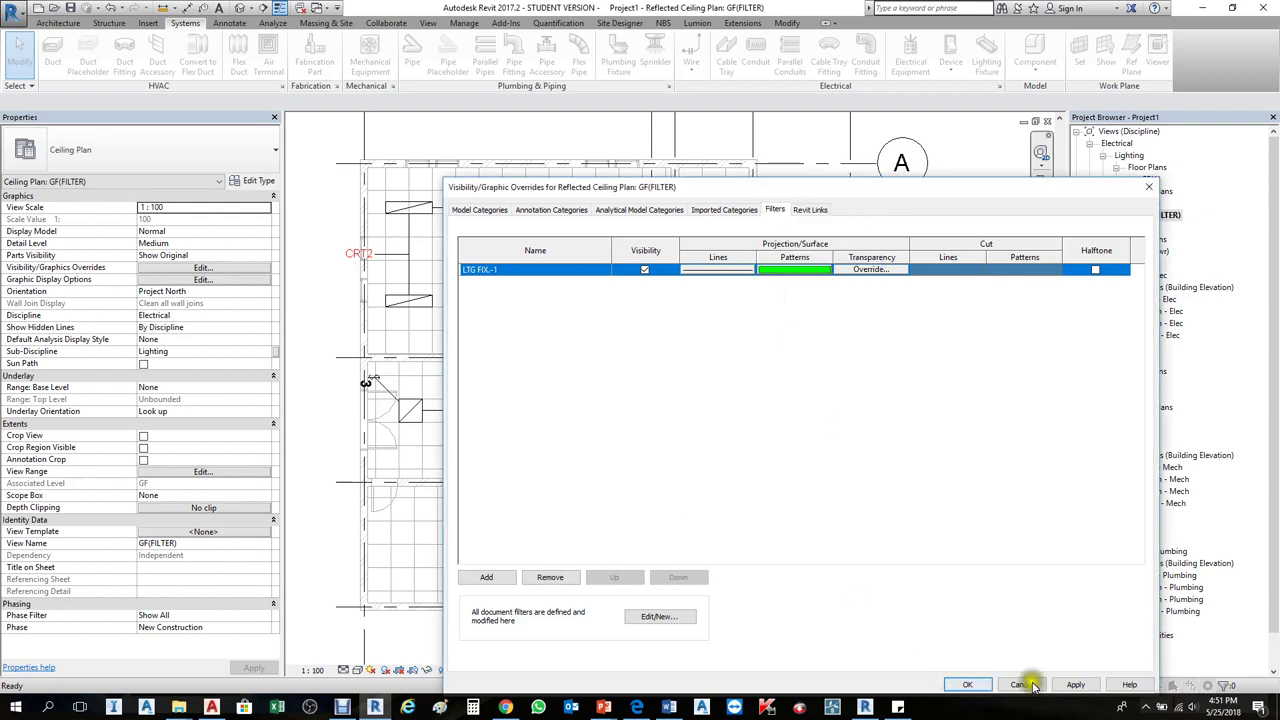
click(1075, 684)
click(969, 684)
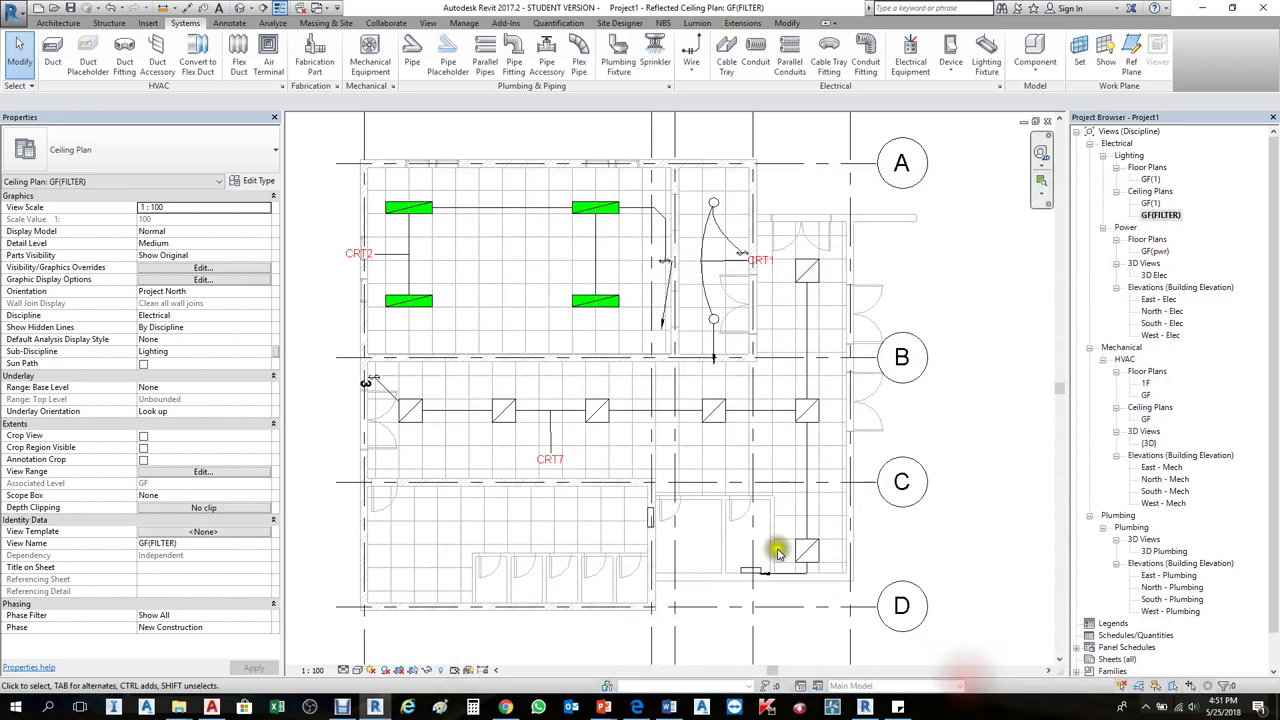
- Reopen the filter overrides of the GF(FILTER) view and open the document filter definitions for editing
scroll(378, 210, up, 2)
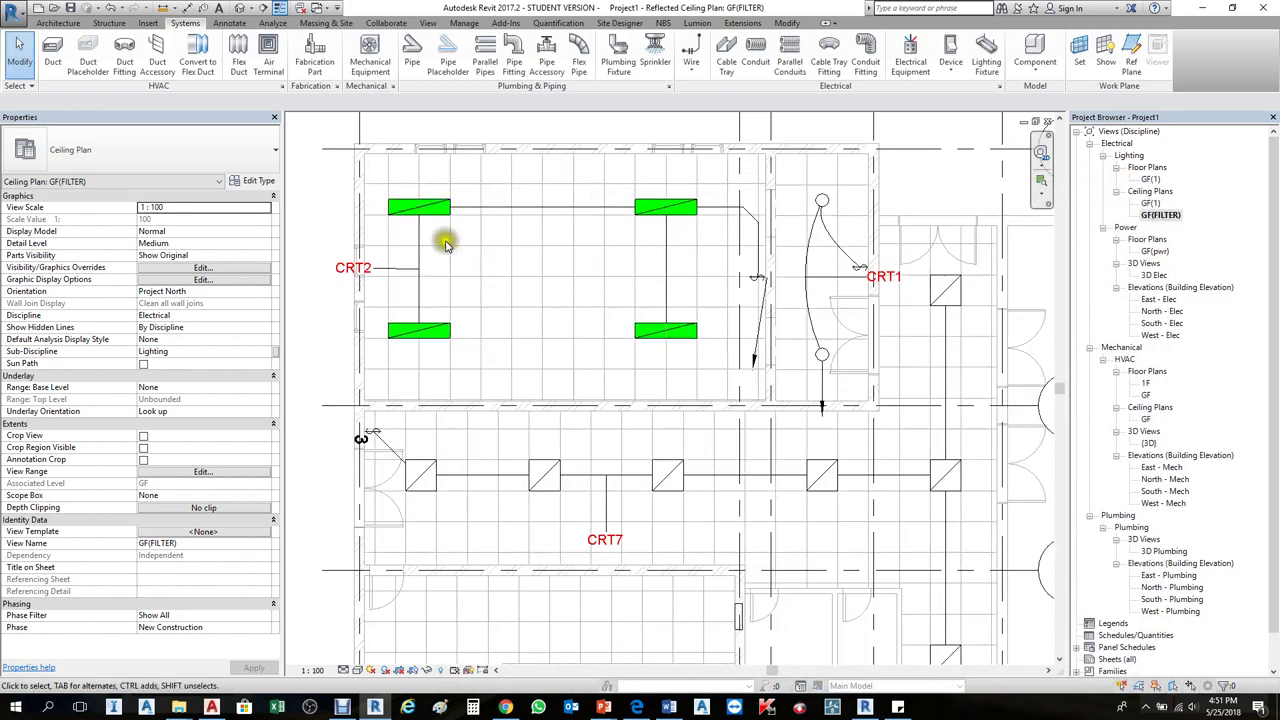
scroll(371, 322, up, 3)
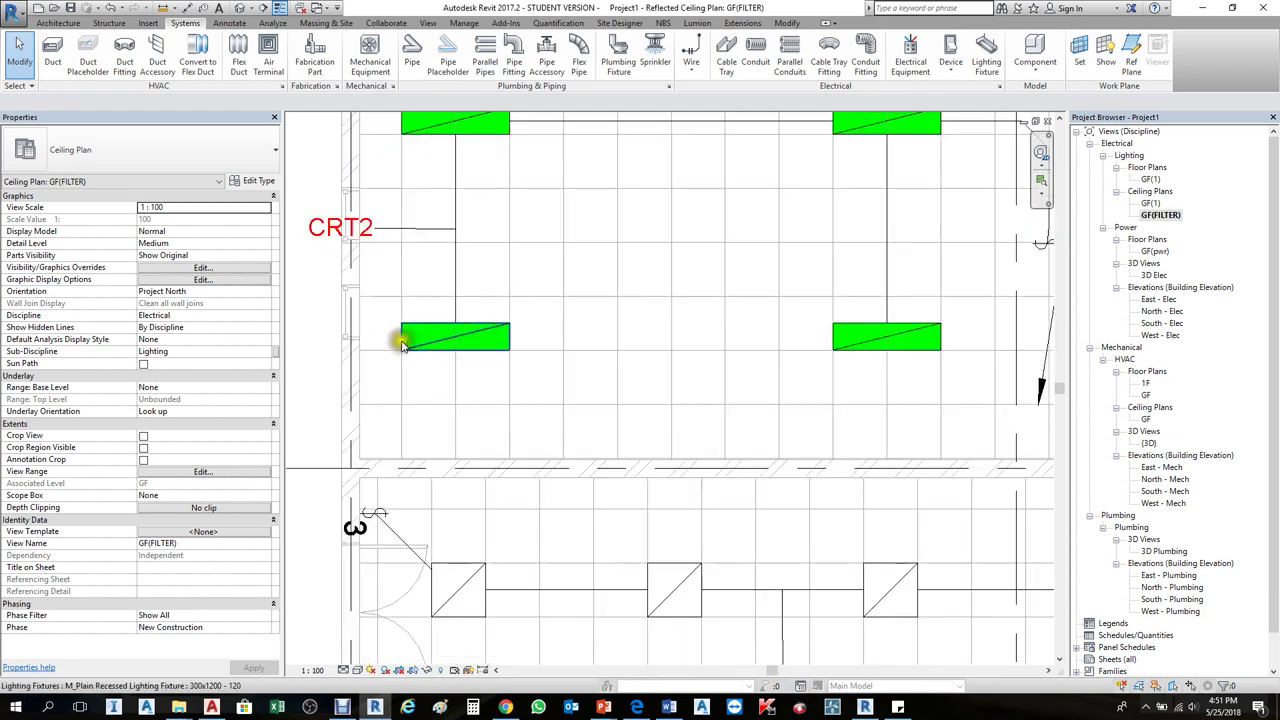
scroll(425, 225, down, 3)
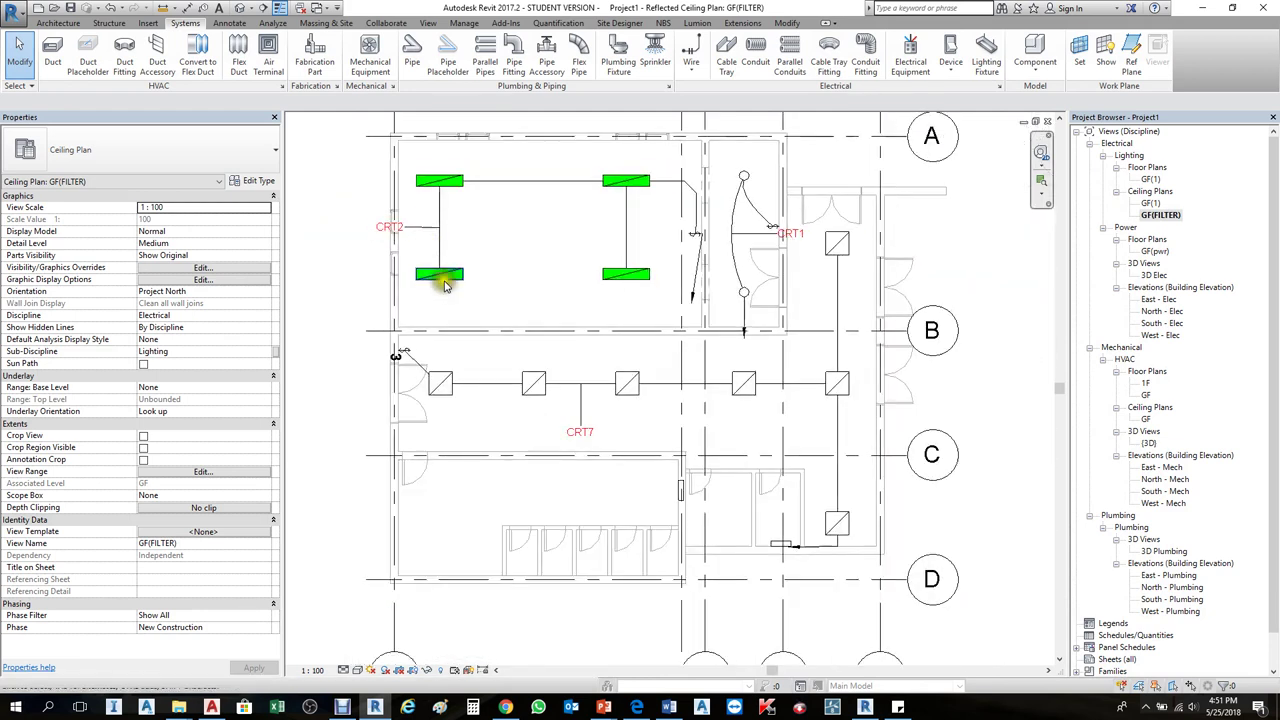
scroll(545, 400, up, 1)
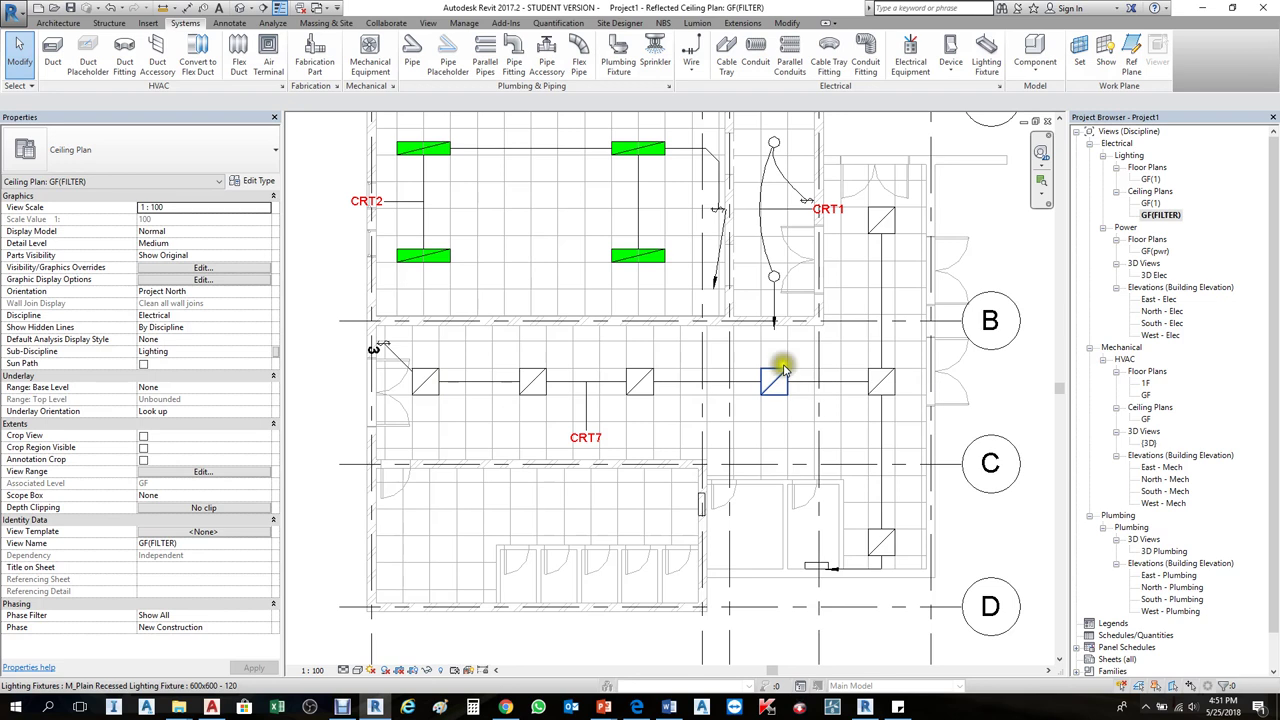
key(v)
key(g)
click(775, 200)
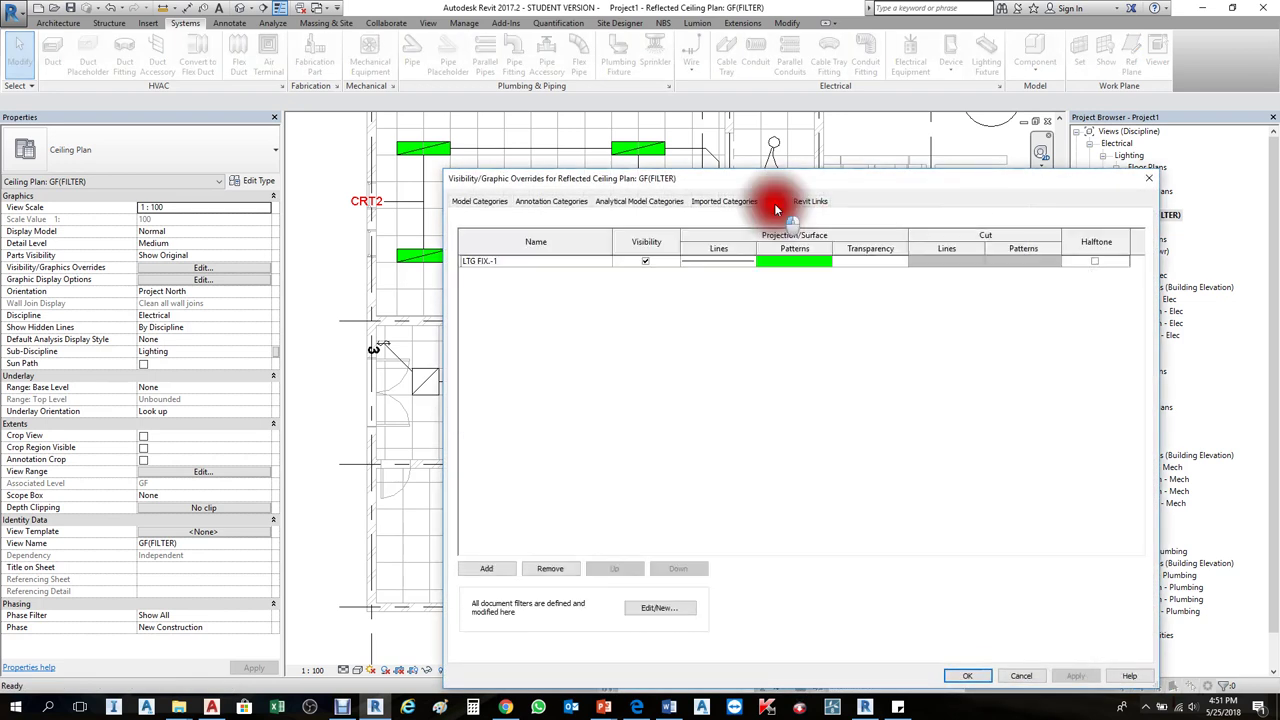
click(669, 607)
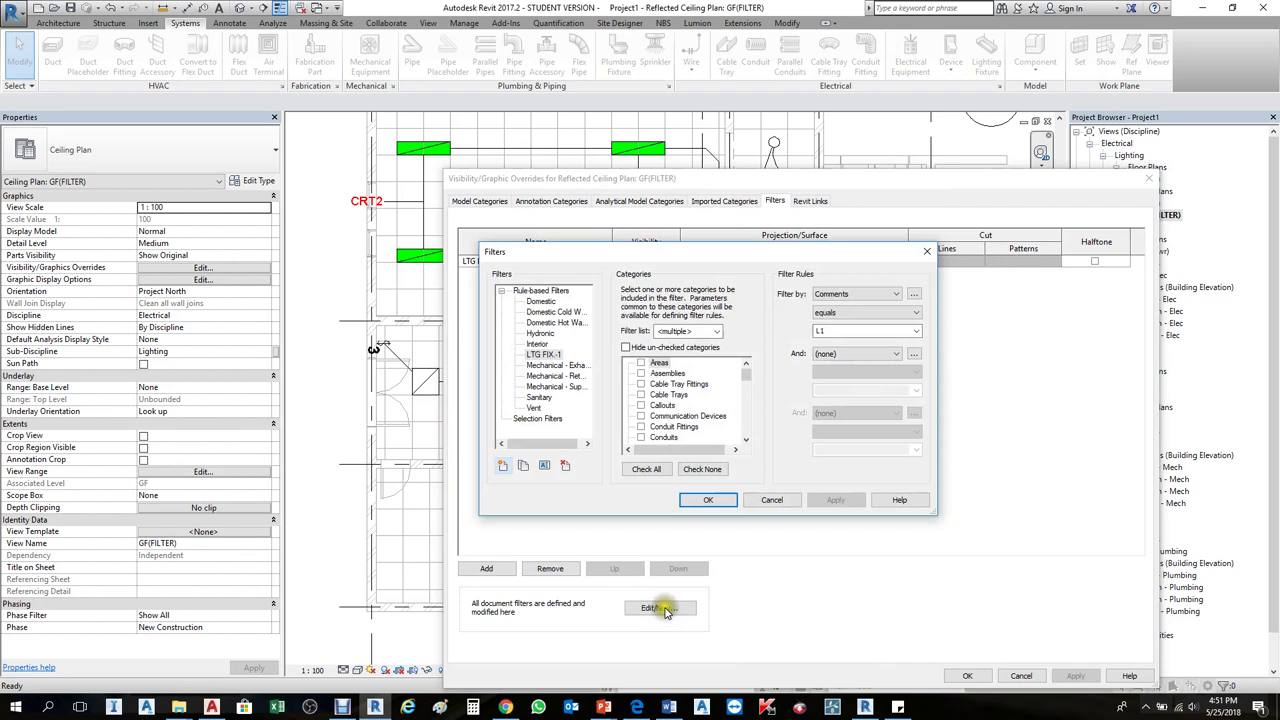
- Duplicate the LTG FIX.-1 rule-based filter
click(545, 355)
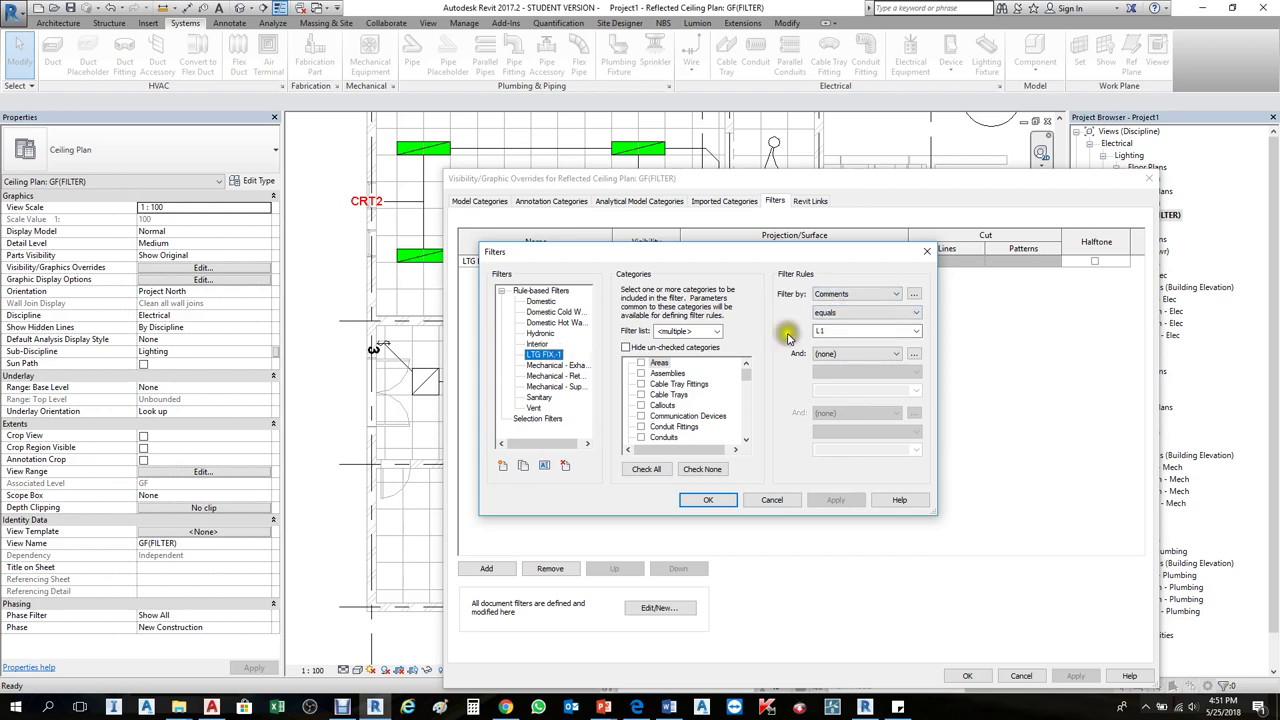
click(553, 364)
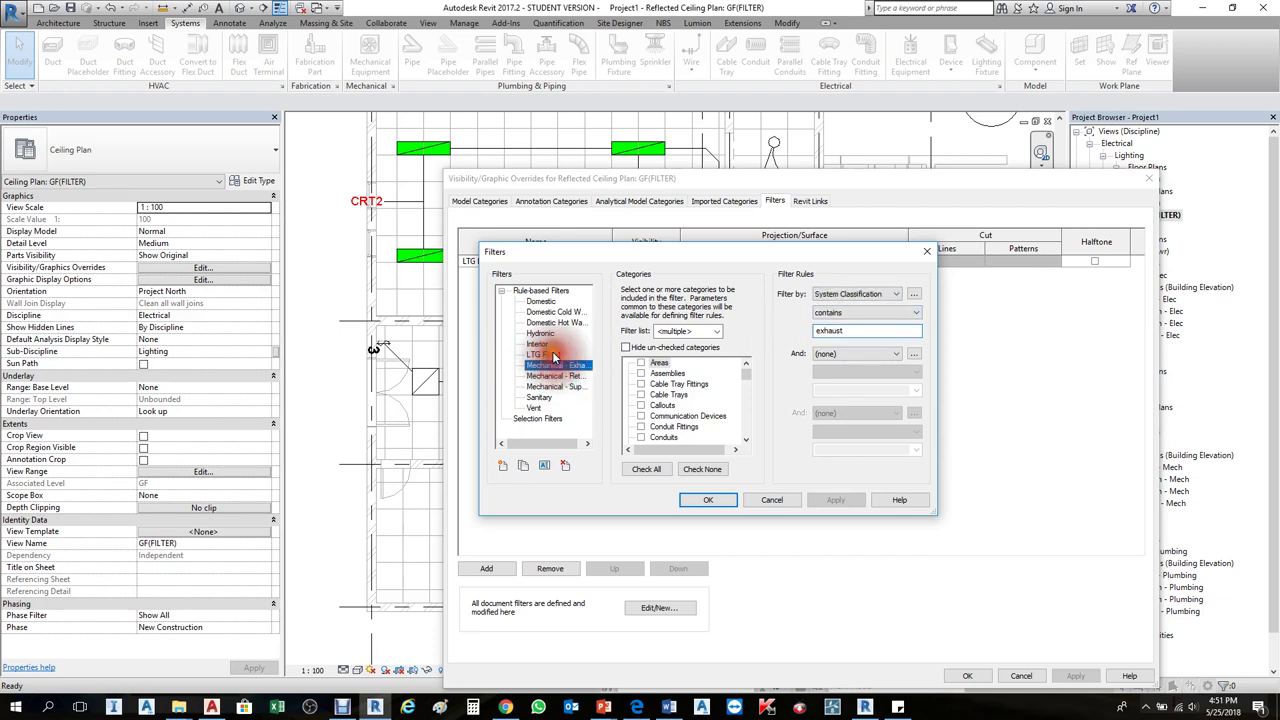
click(545, 355)
right_click(543, 356)
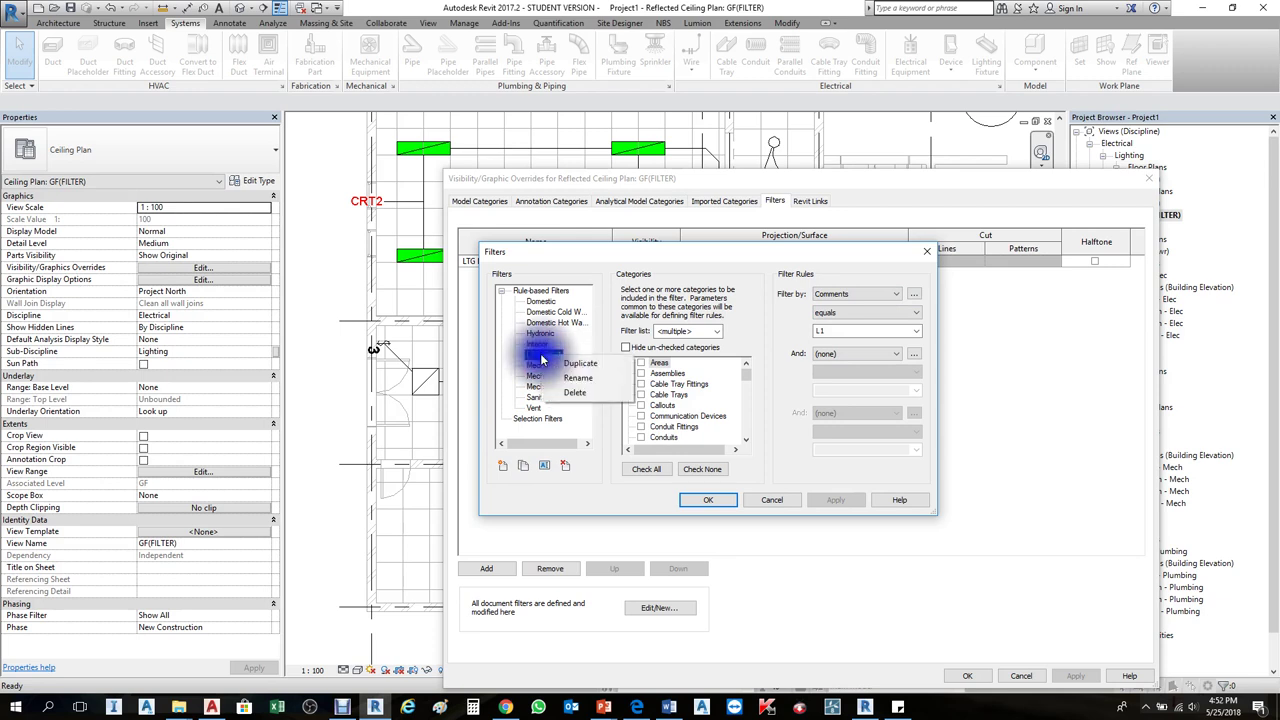
click(572, 258)
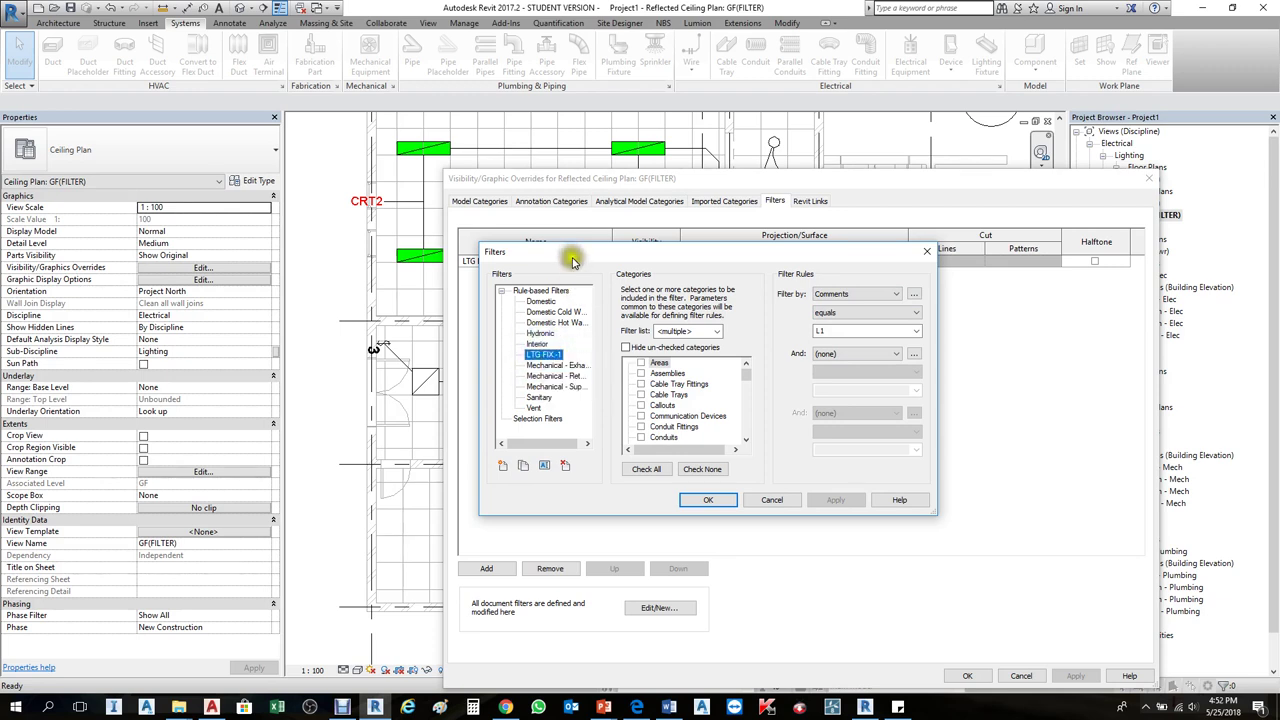
click(522, 466)
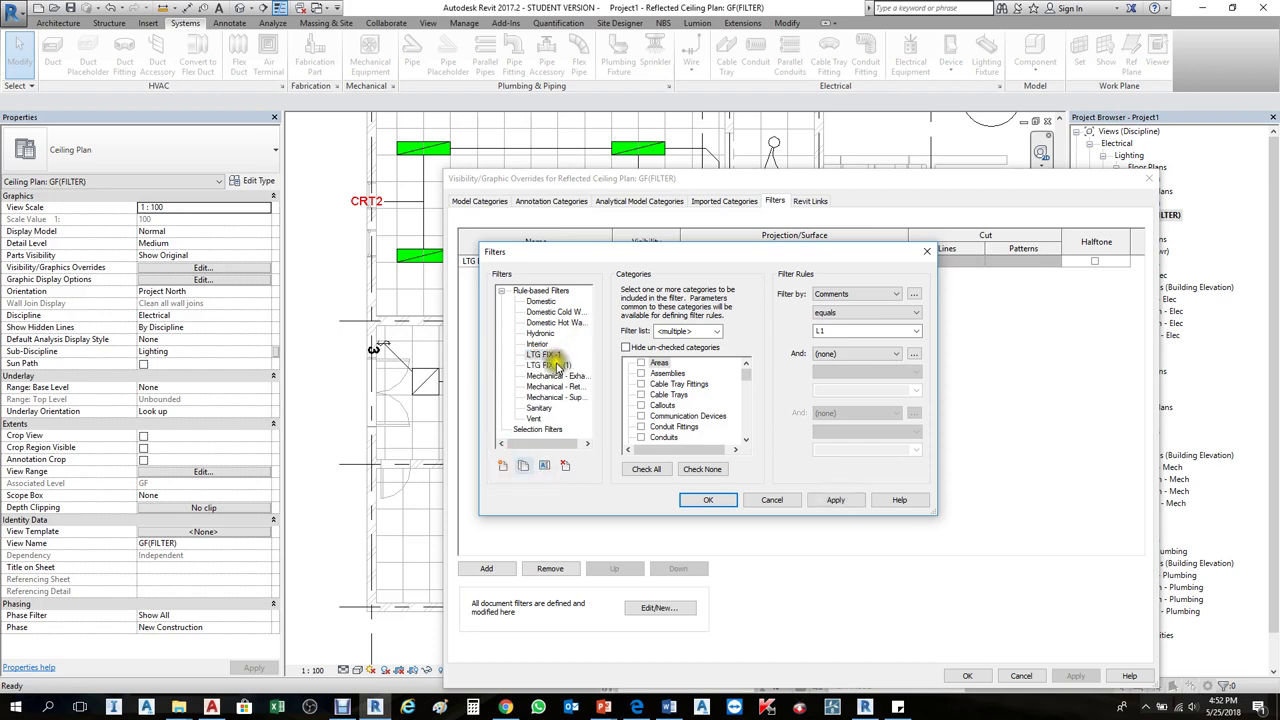
- Rename the duplicated lighting filter as LTG FIX.-2
click(557, 368)
right_click(558, 367)
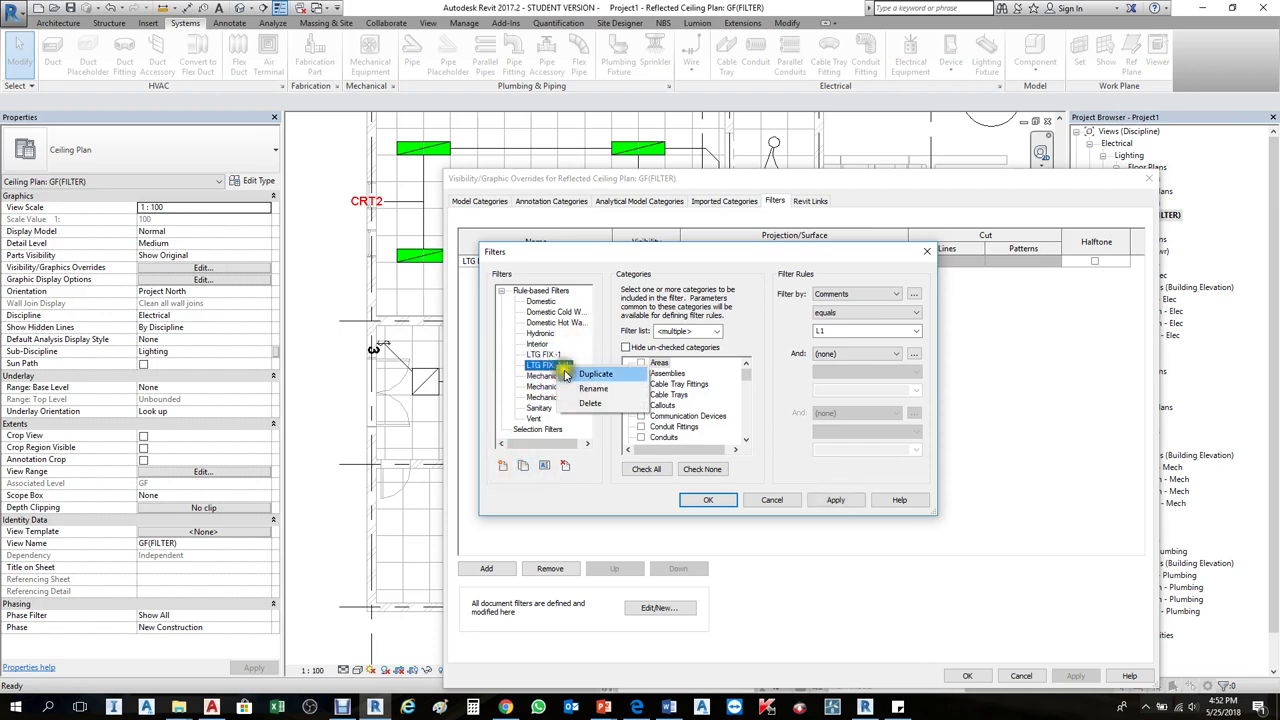
click(543, 468)
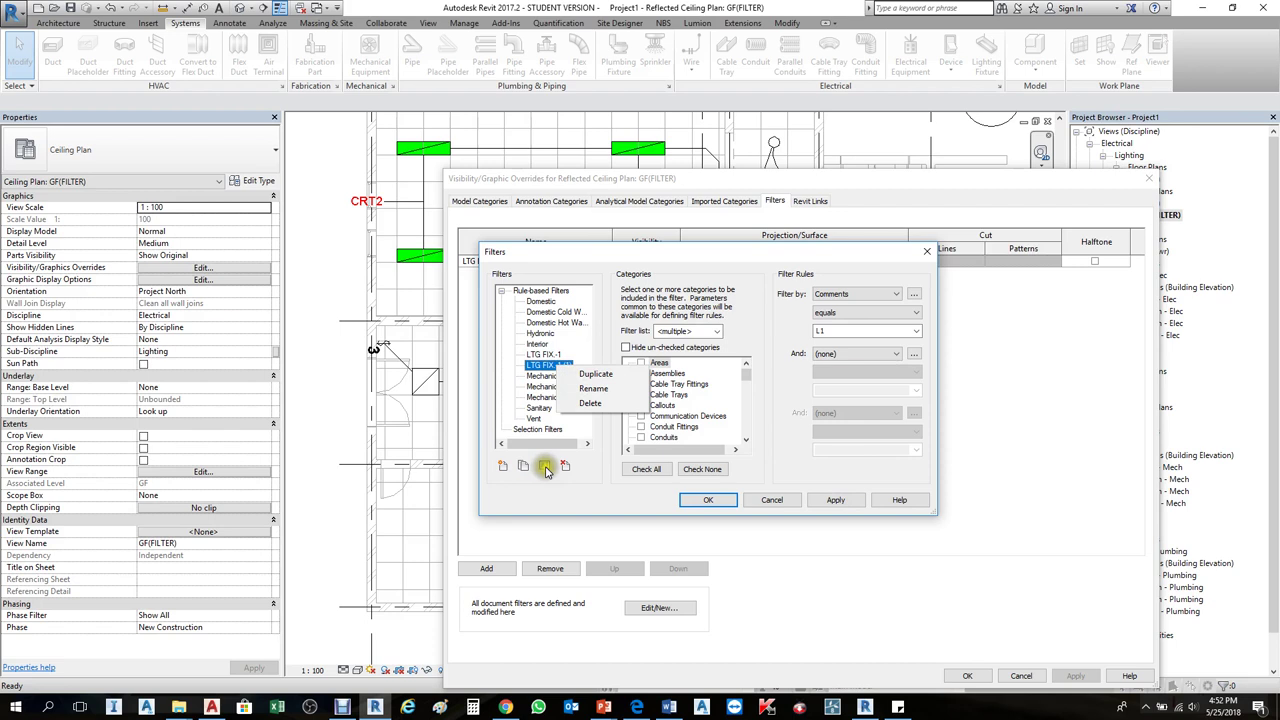
click(596, 389)
click(597, 388)
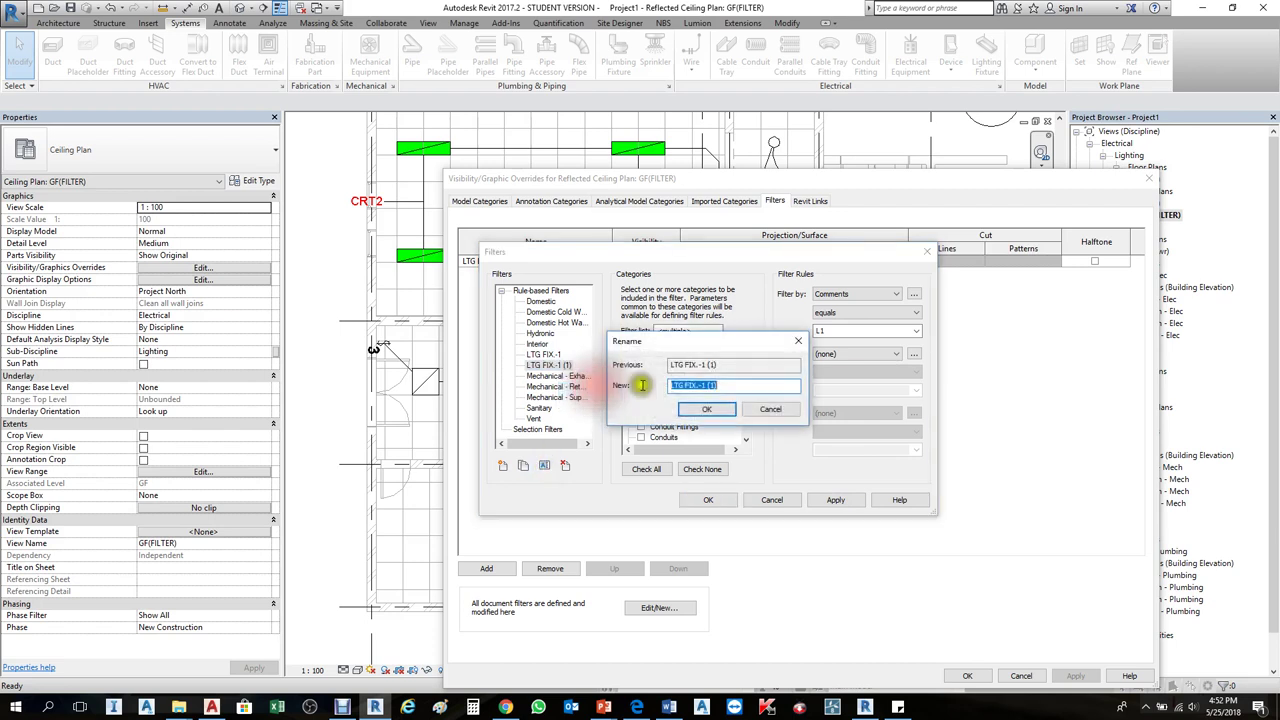
click(703, 386)
drag(703, 386, 720, 386)
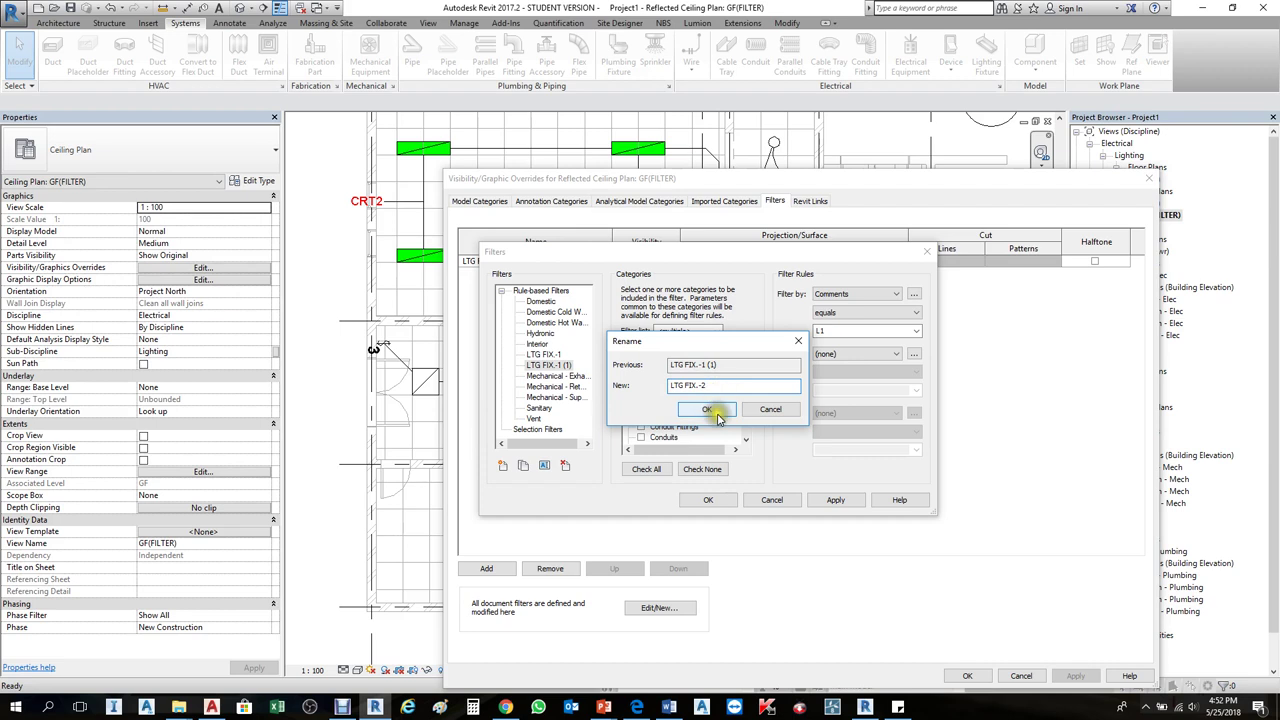
click(713, 414)
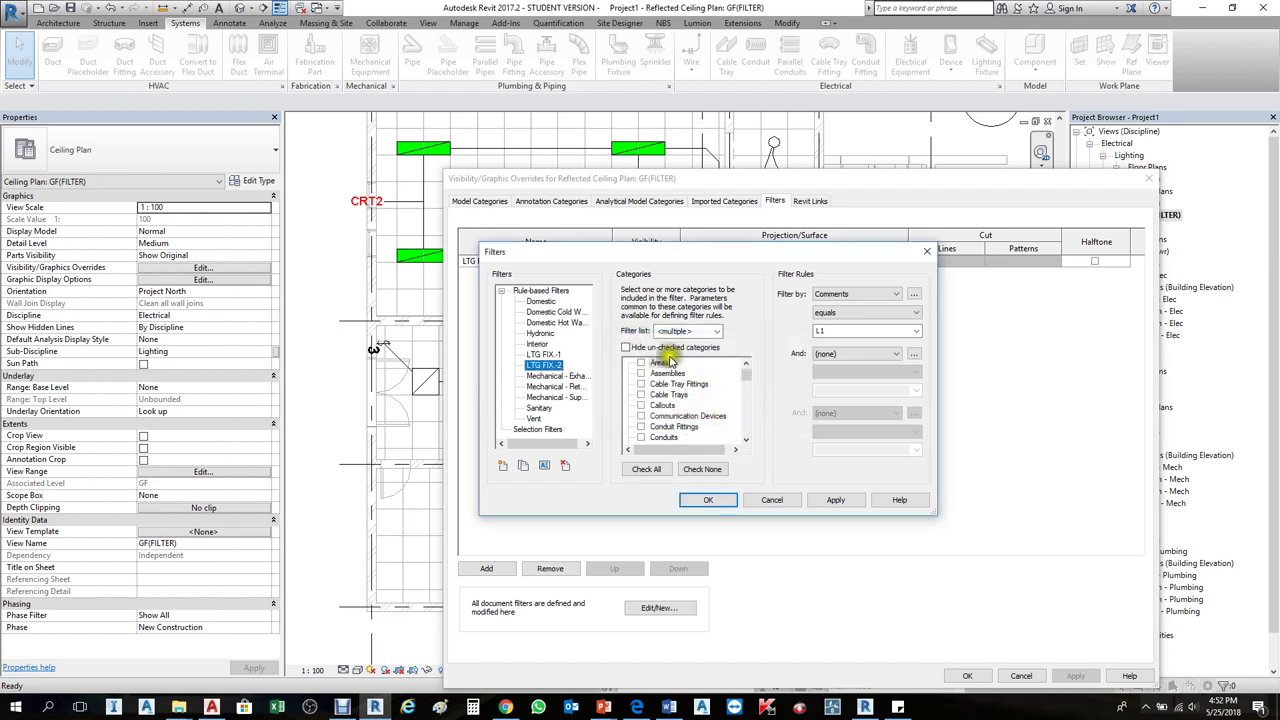
- Hide the unchecked categories, set the LTG FIX.-2 rule to Comments equals L2, and accept the filter definitions
click(625, 347)
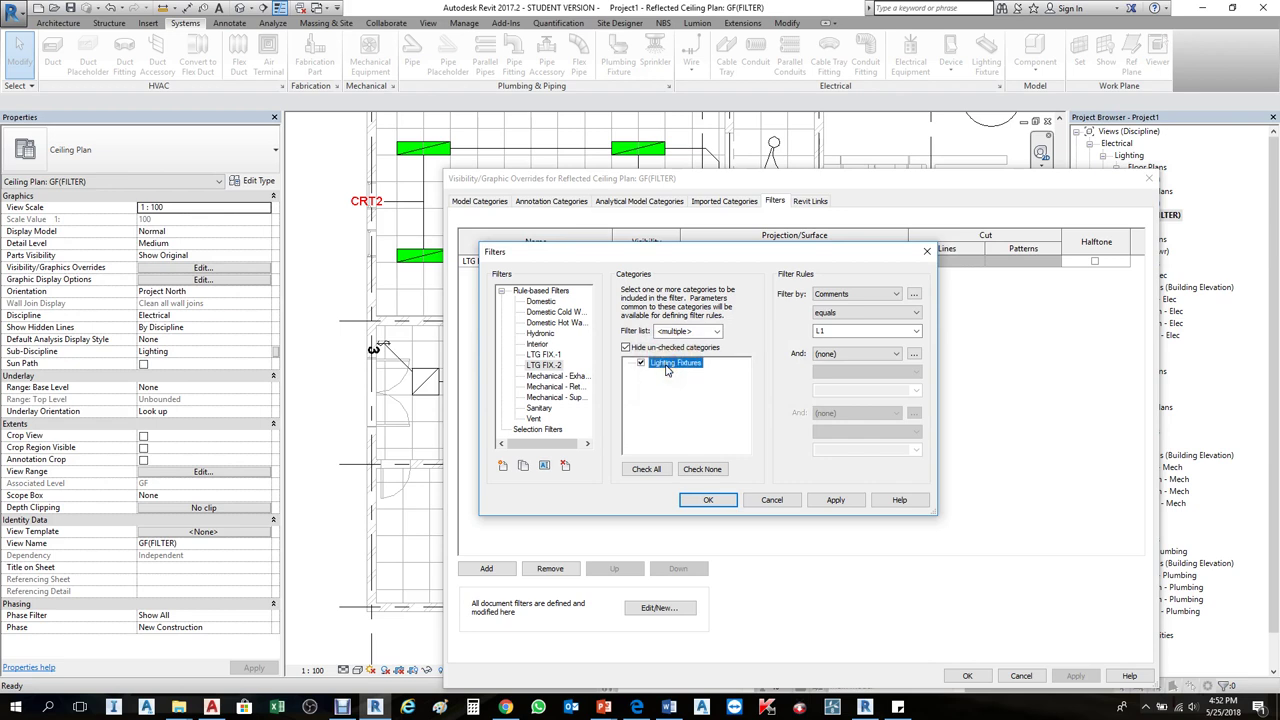
click(840, 331)
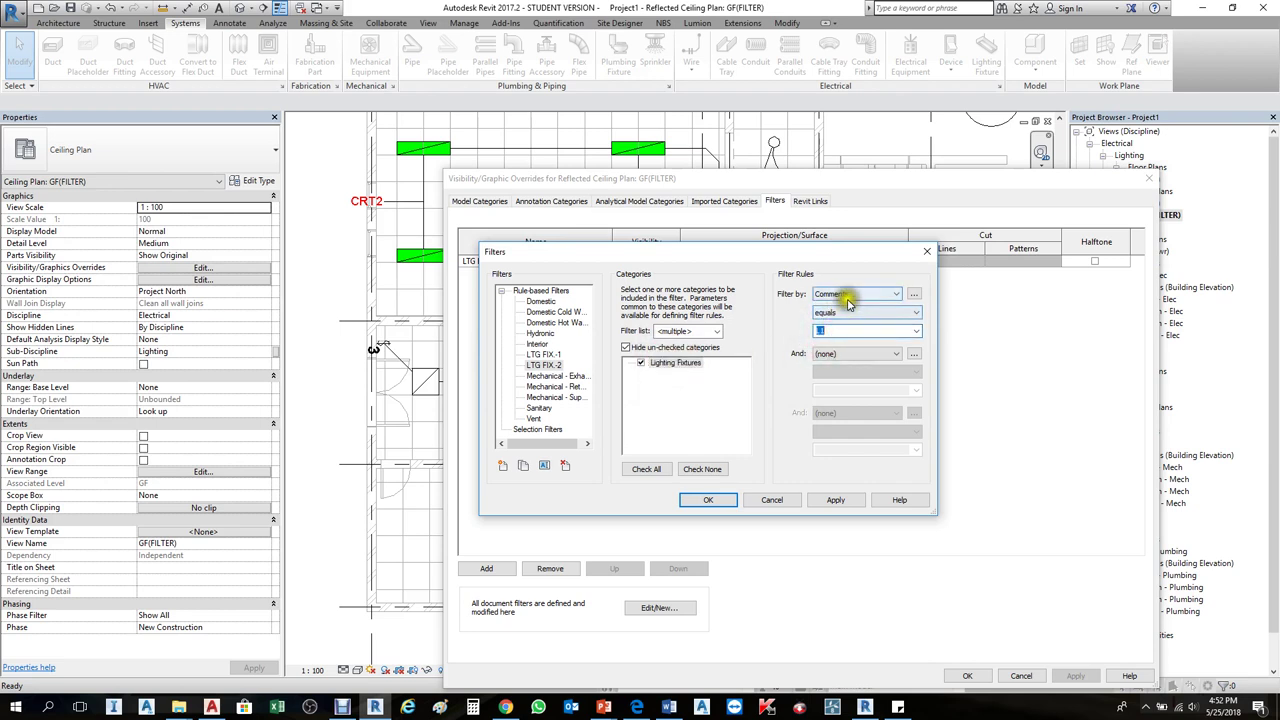
click(828, 331)
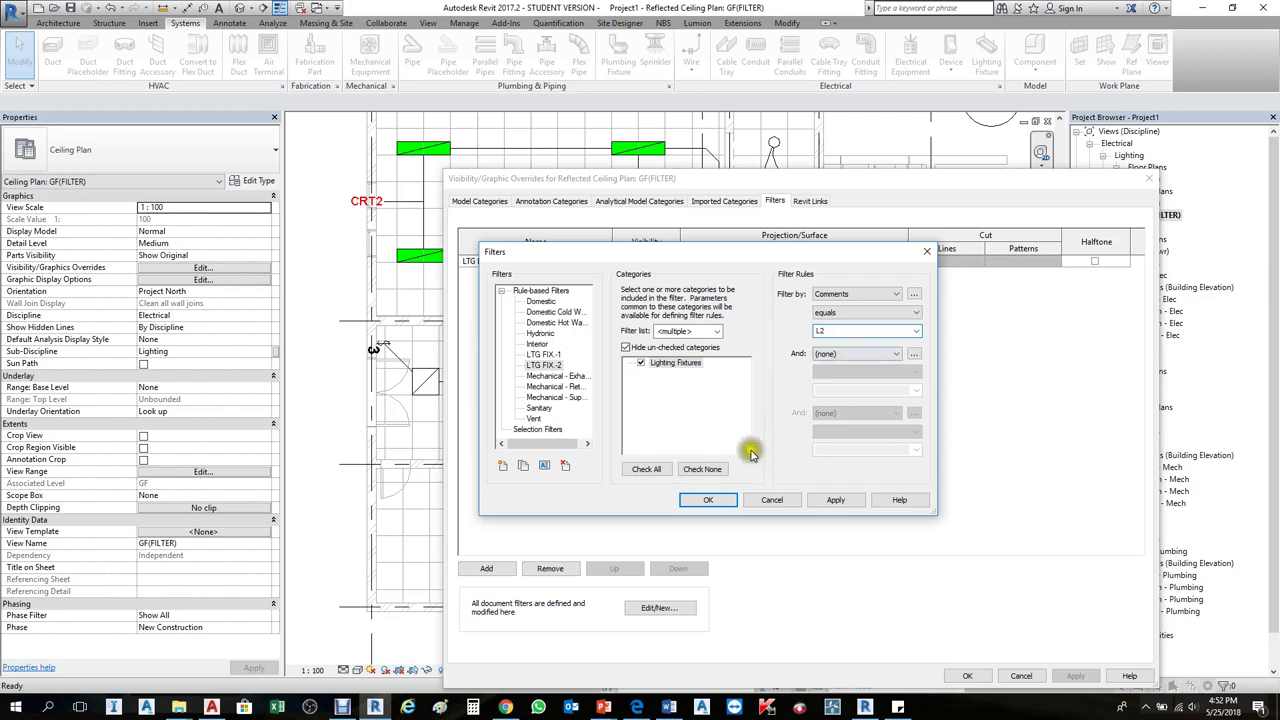
click(724, 494)
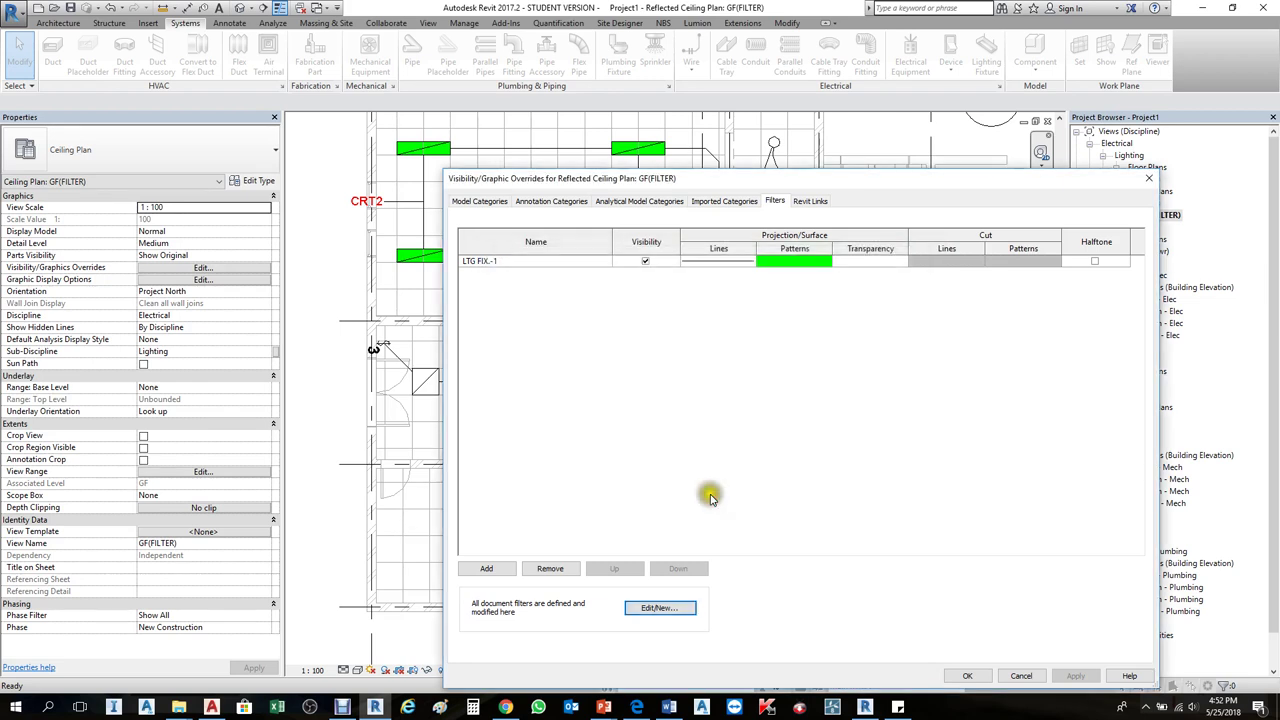
- Reopen the document filter definitions, duplicate the LTG FIX.-2 filter and rename the copy LTG FIX.-3
click(651, 609)
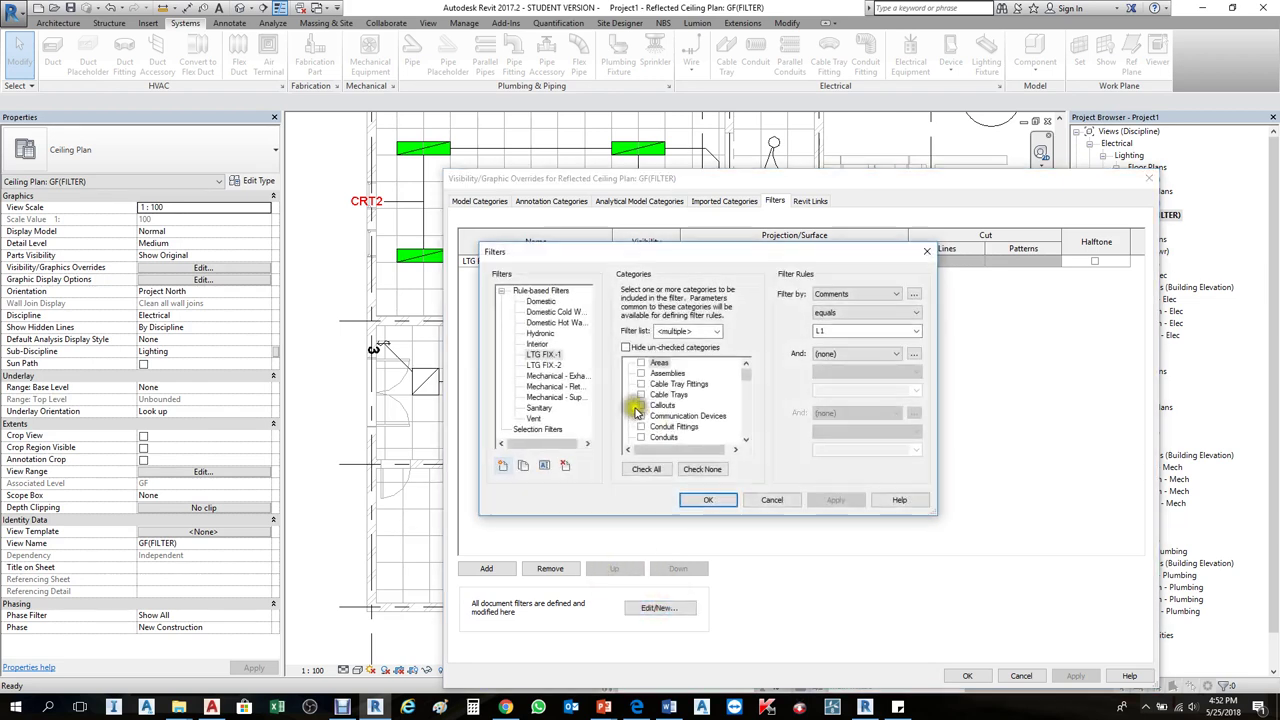
click(553, 367)
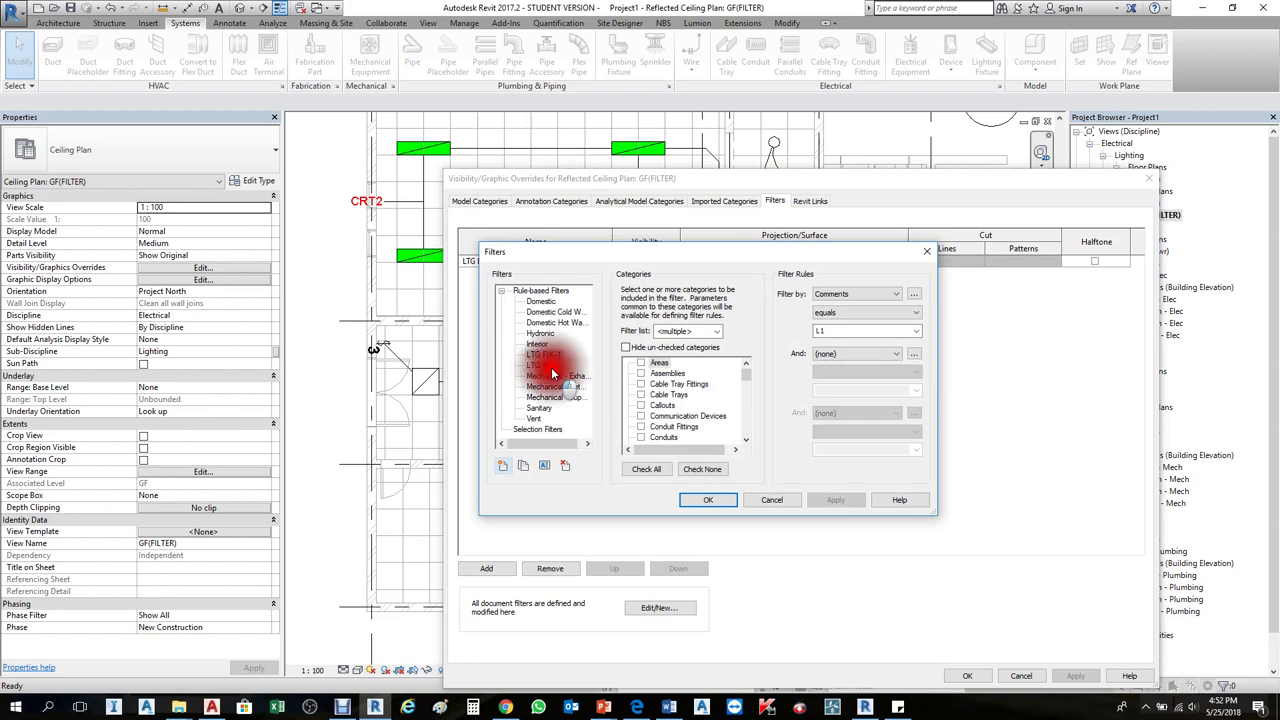
right_click(572, 369)
click(580, 375)
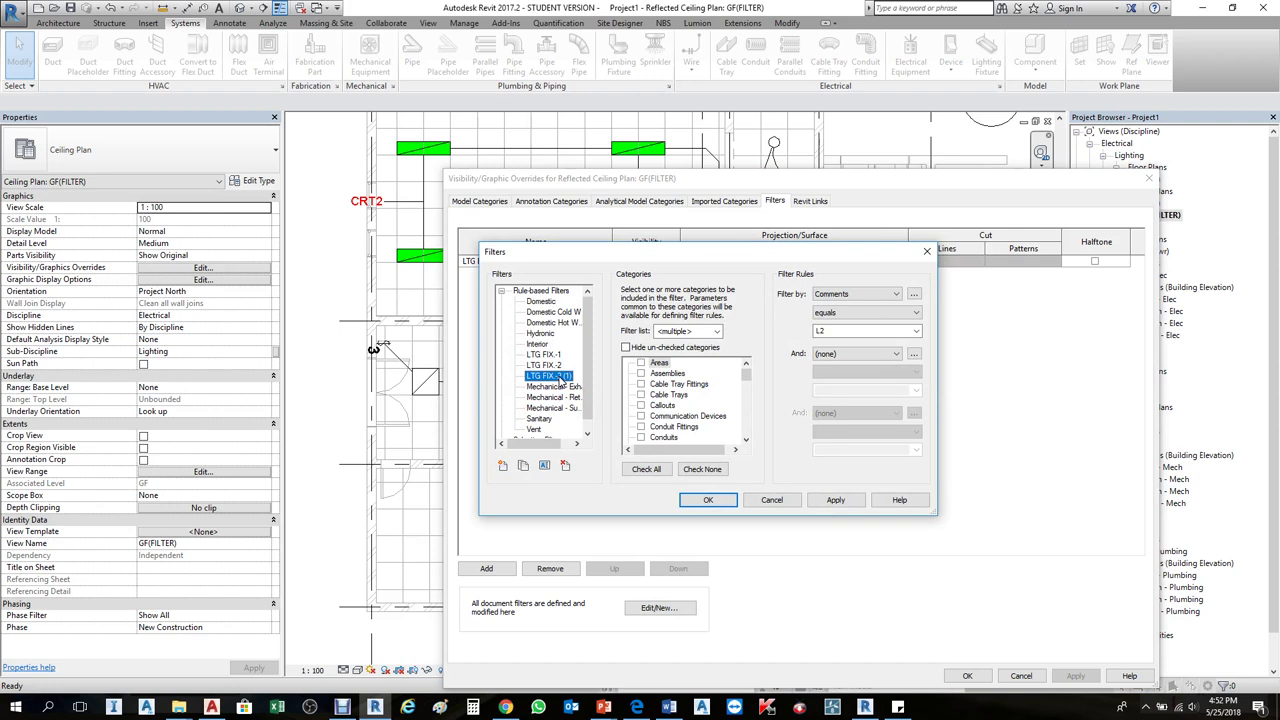
right_click(561, 381)
click(620, 385)
click(705, 385)
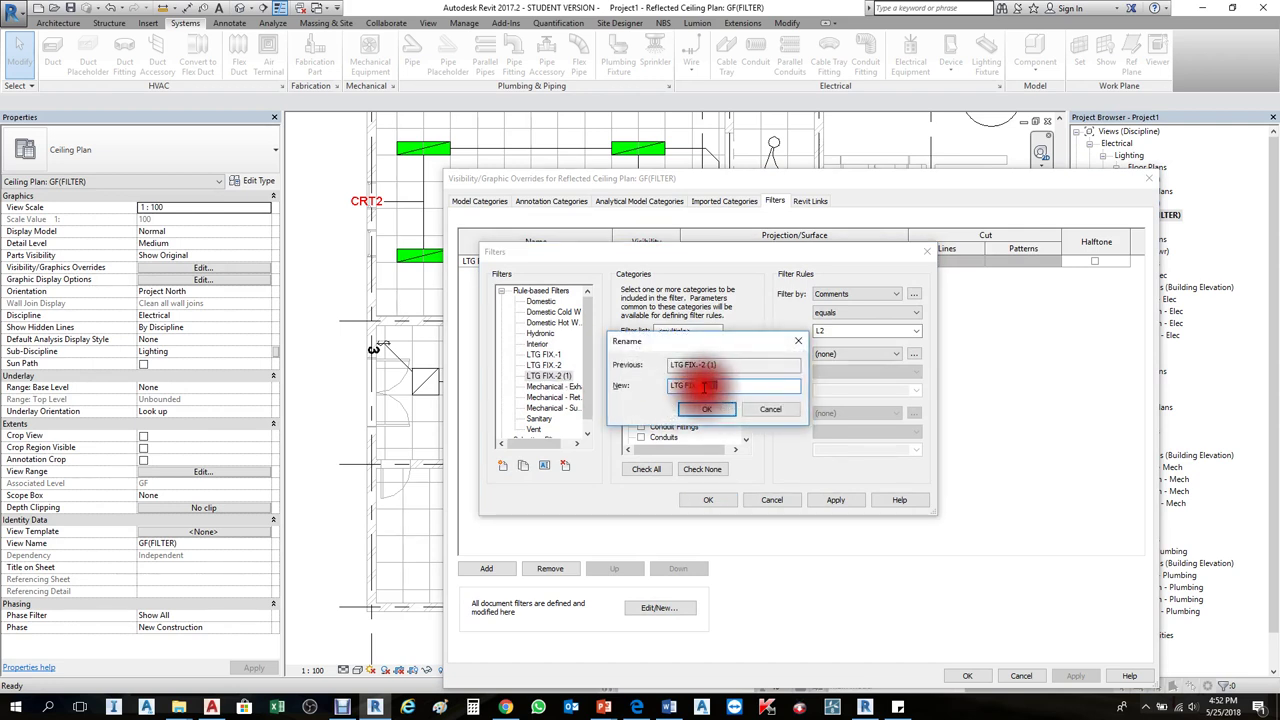
key(BackSpace)
click(709, 410)
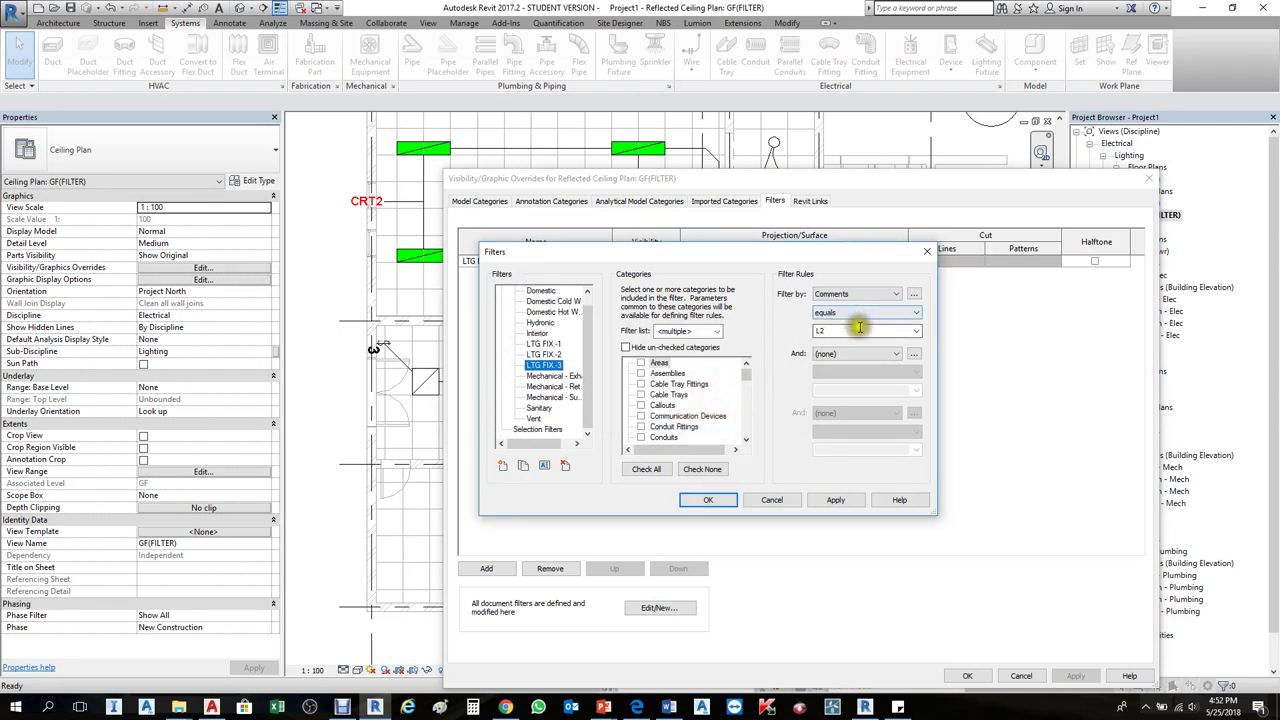
- Set the LTG FIX.-3 rule to Comments equals L3 and accept the filter definitions
click(825, 331)
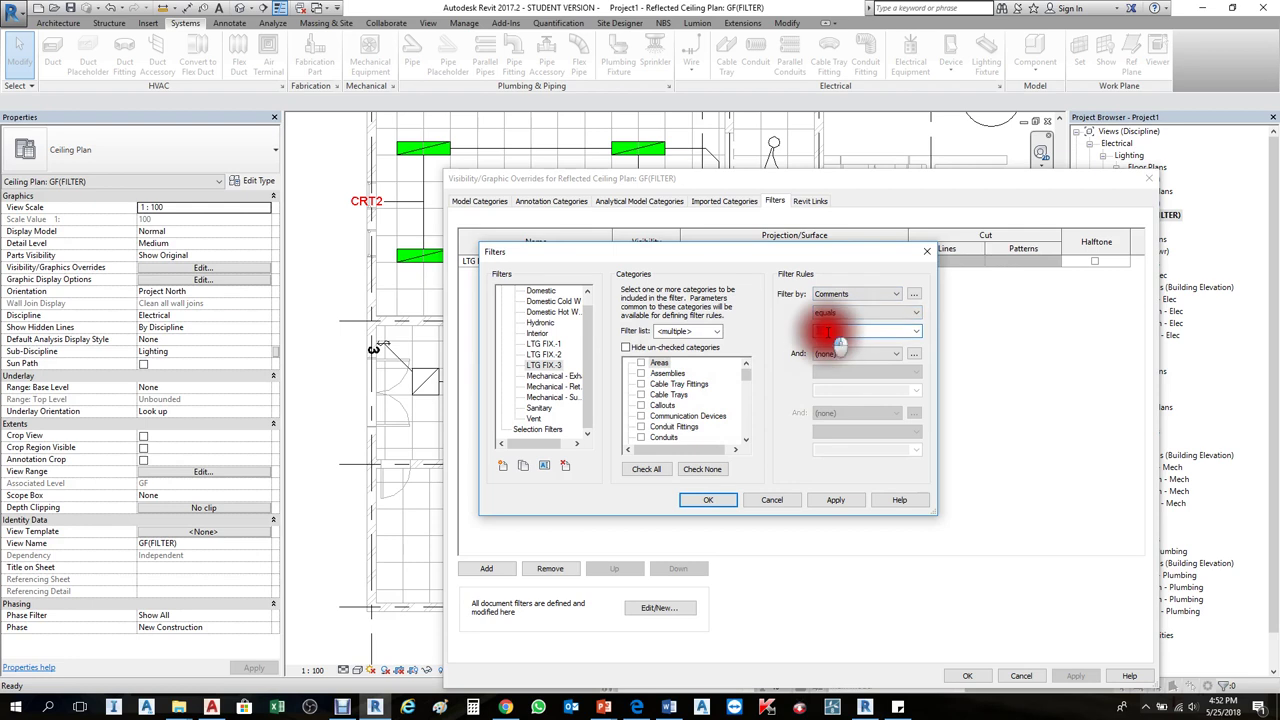
text(L3)
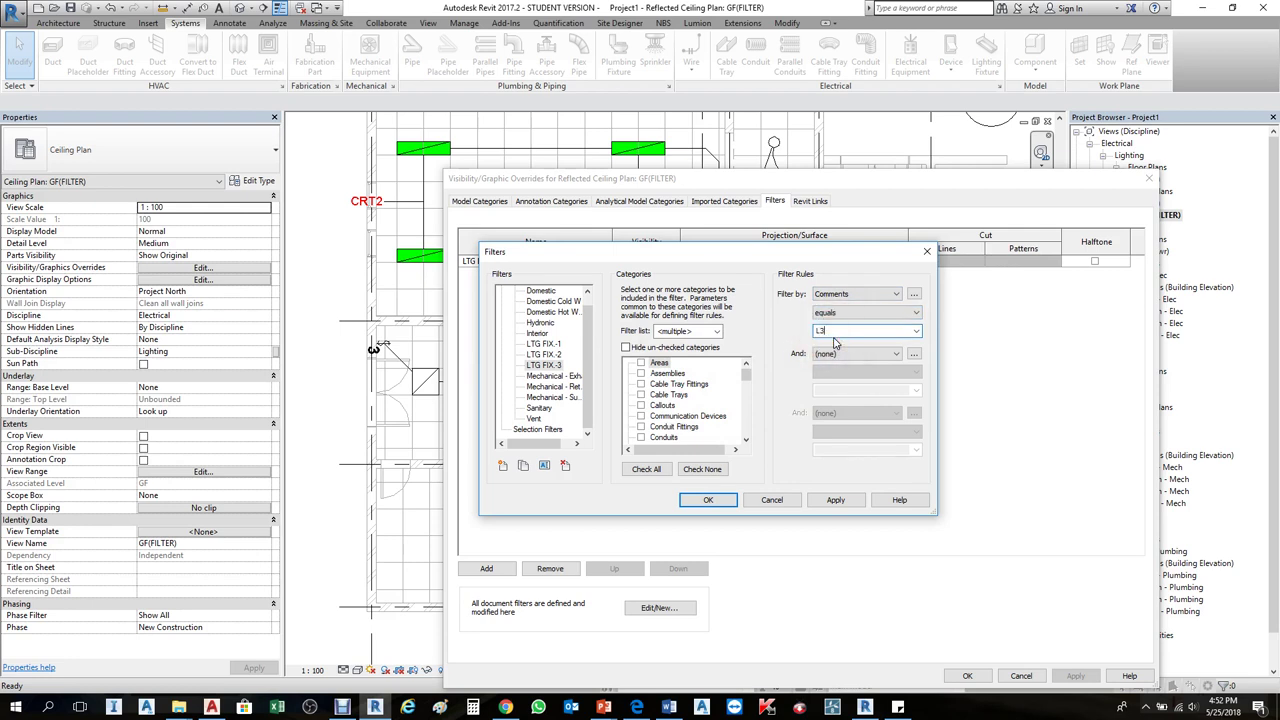
click(710, 498)
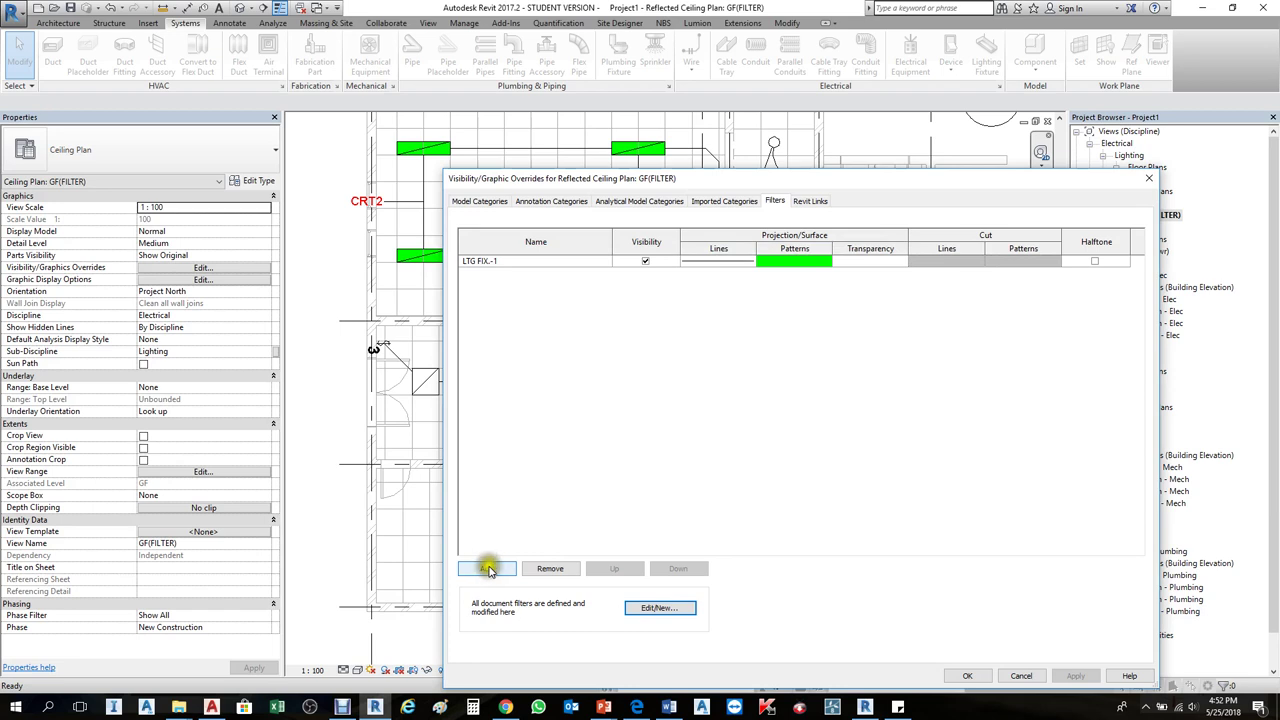
- Add the LTG FIX.-2 and LTG FIX.-3 filters to the GF(FILTER) view's overrides
click(487, 569)
click(750, 438)
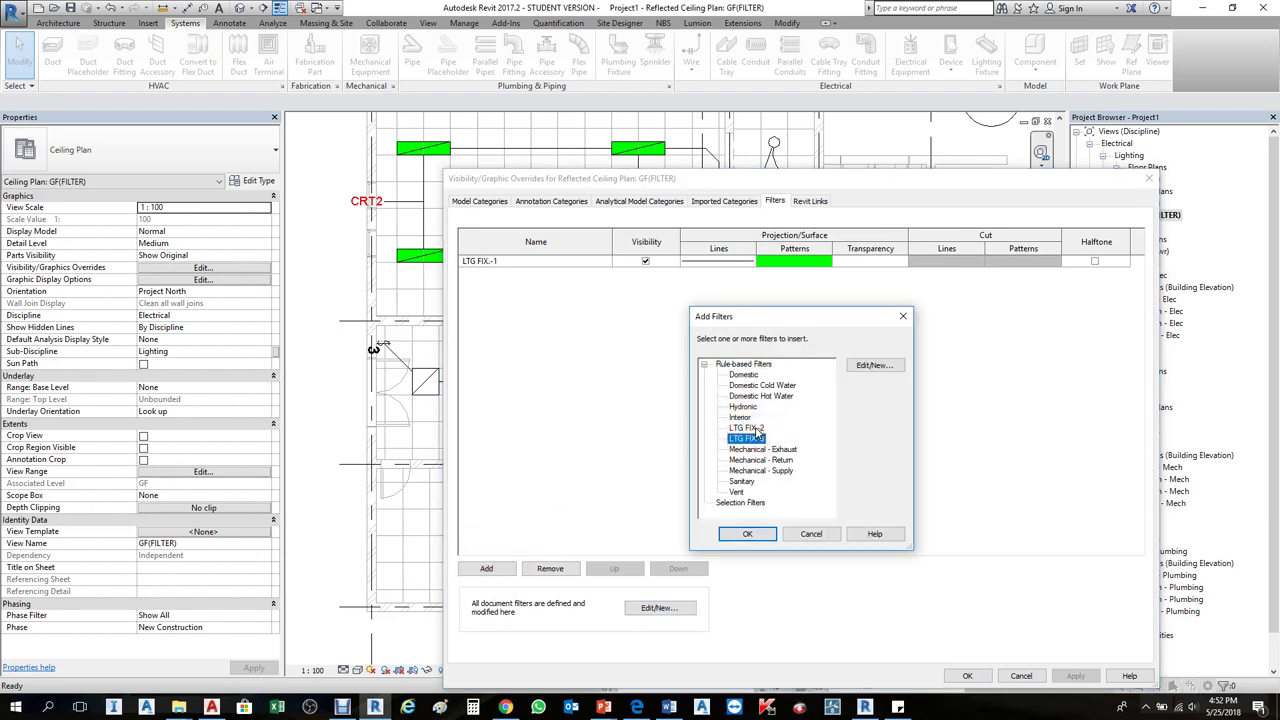
click(756, 428)
ctrl+click(751, 439)
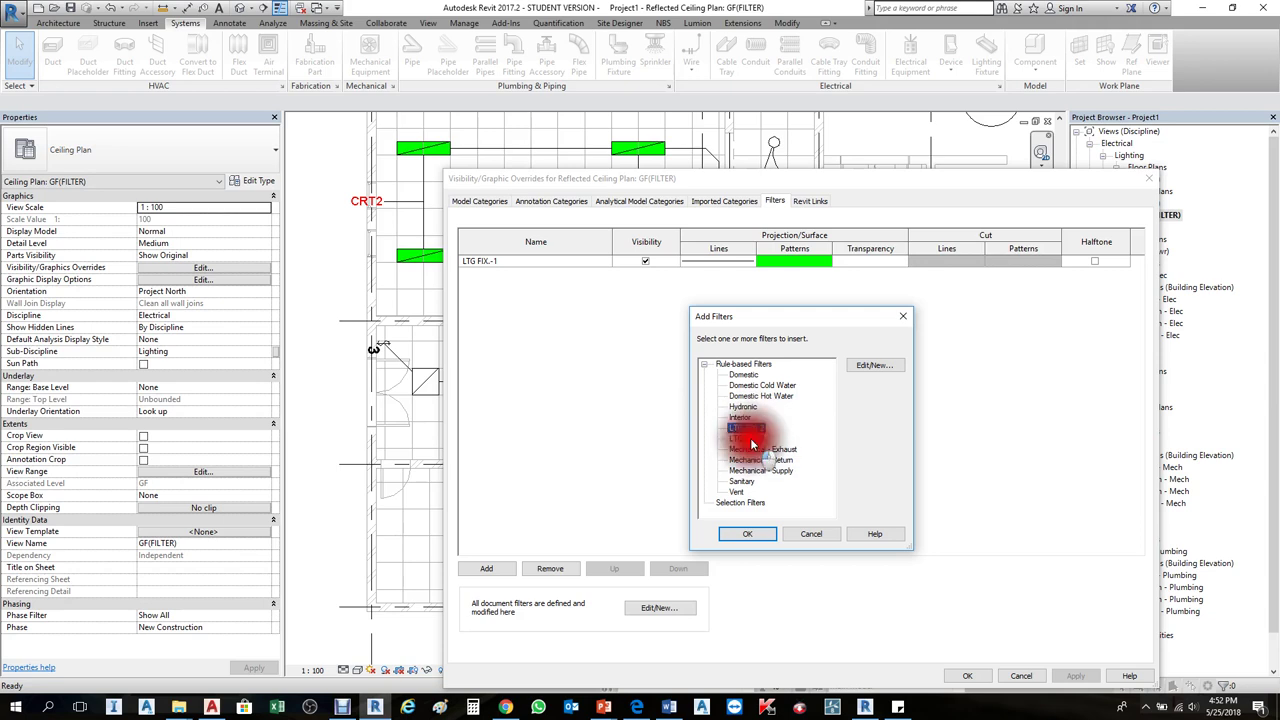
click(748, 534)
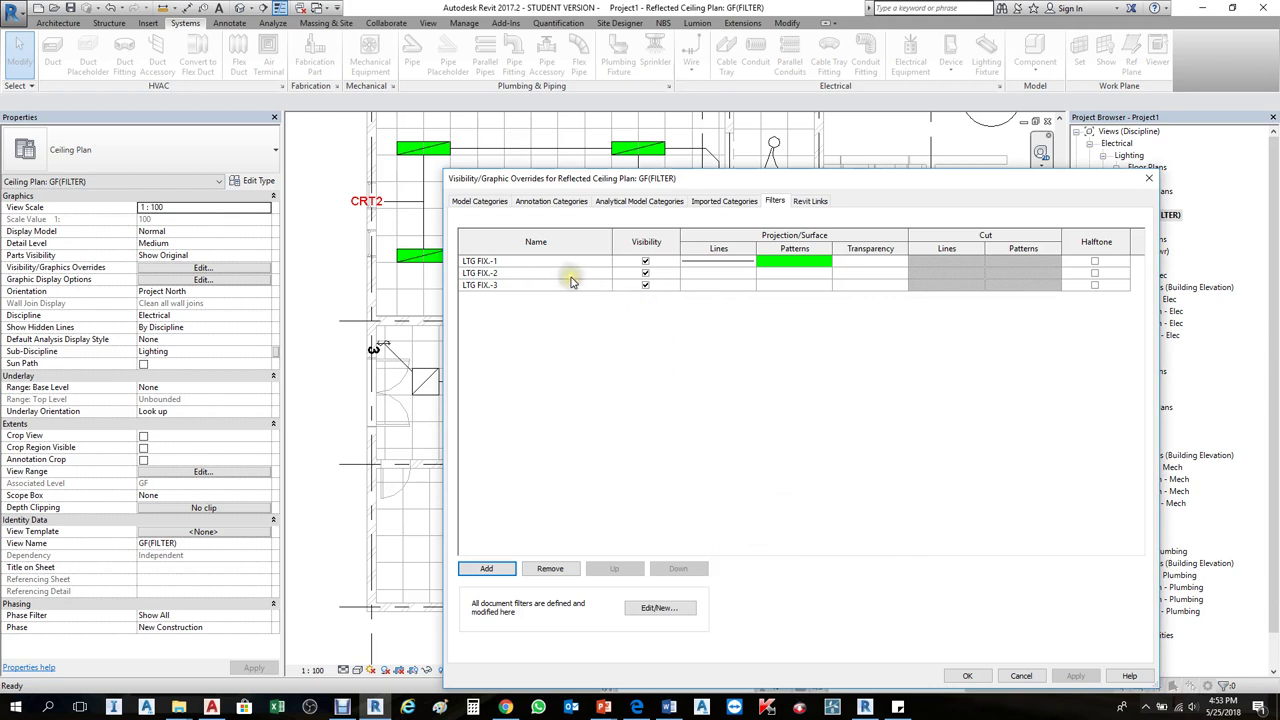
- Override the LTG FIX.-2 projection lines with weight 2, red color and the Solid line pattern
click(713, 274)
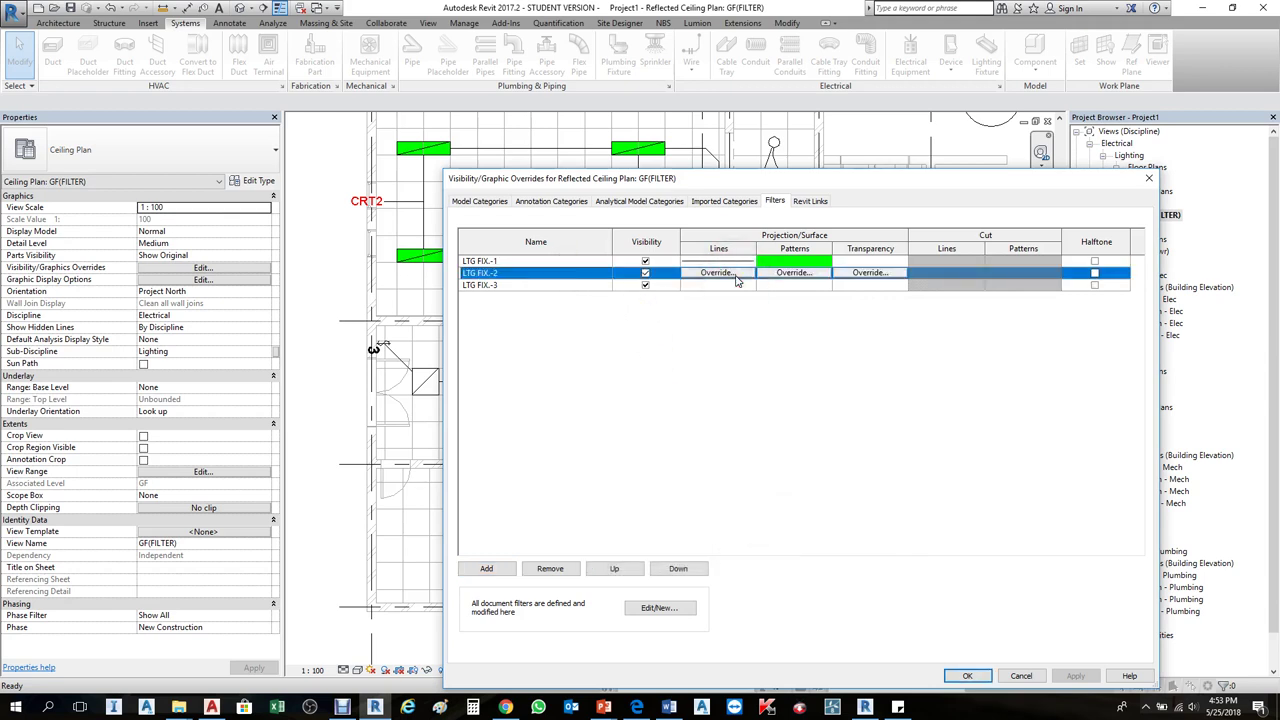
click(735, 274)
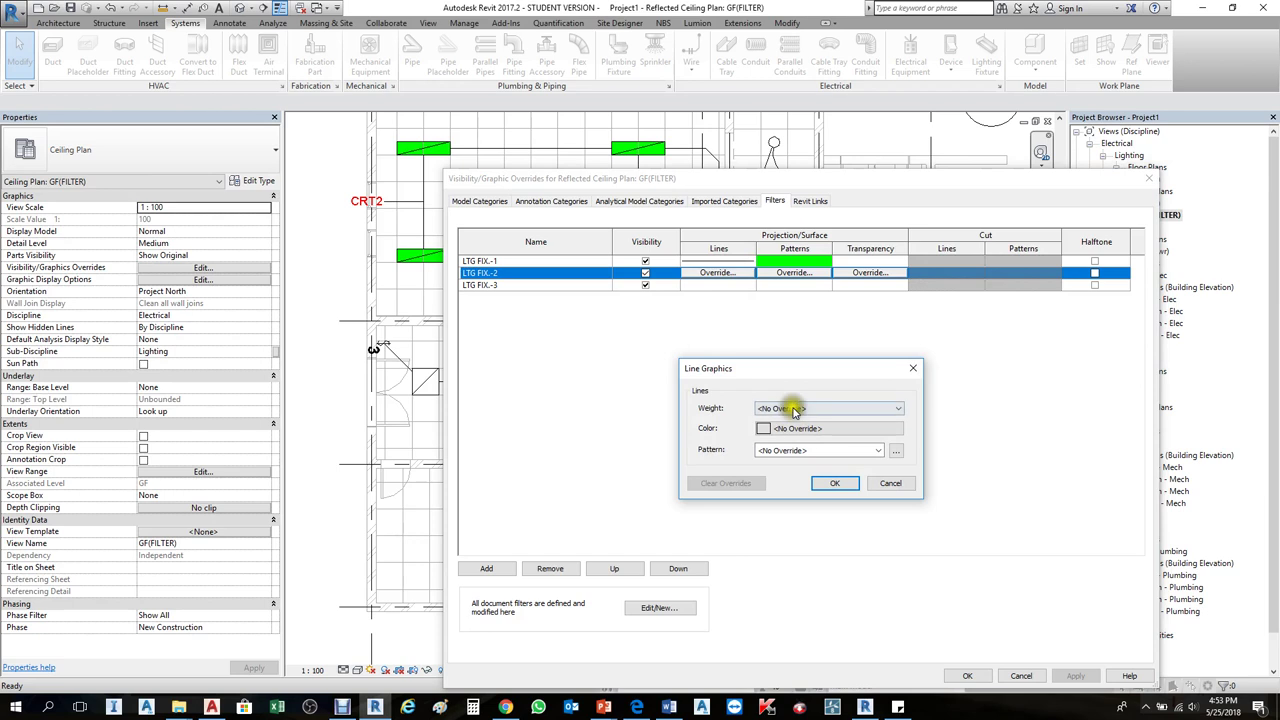
click(793, 410)
click(775, 433)
click(781, 428)
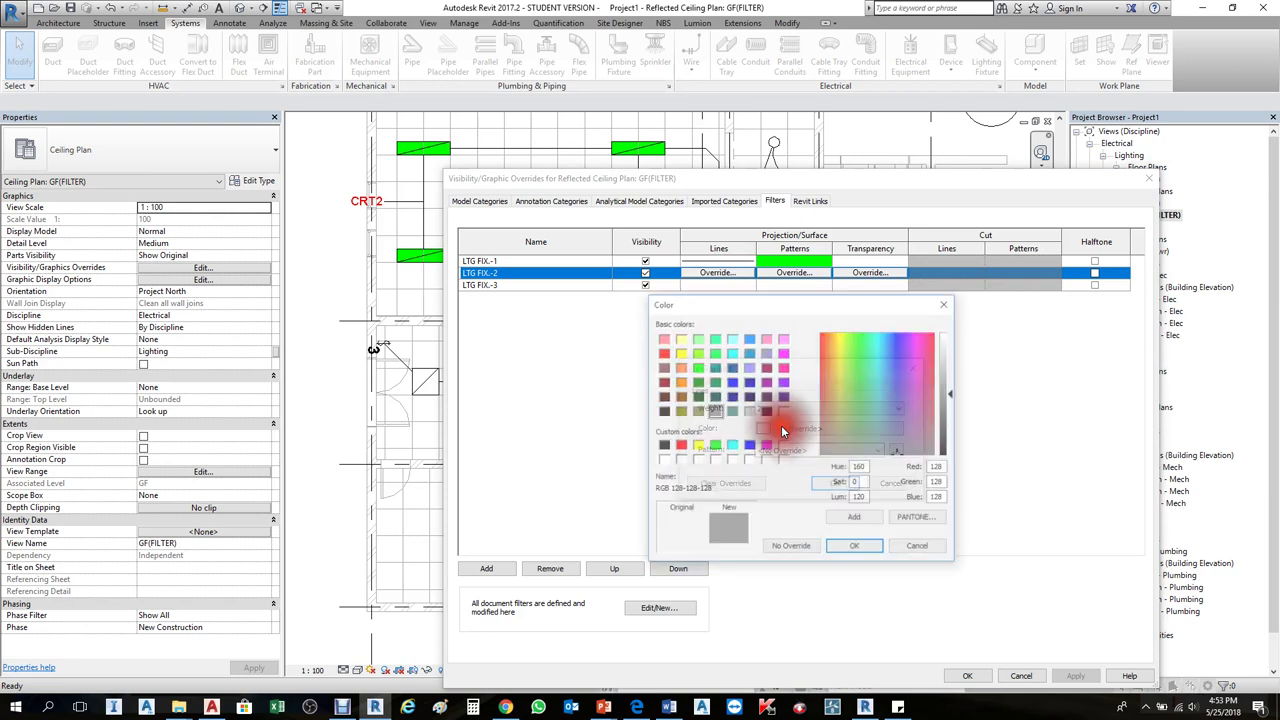
click(663, 352)
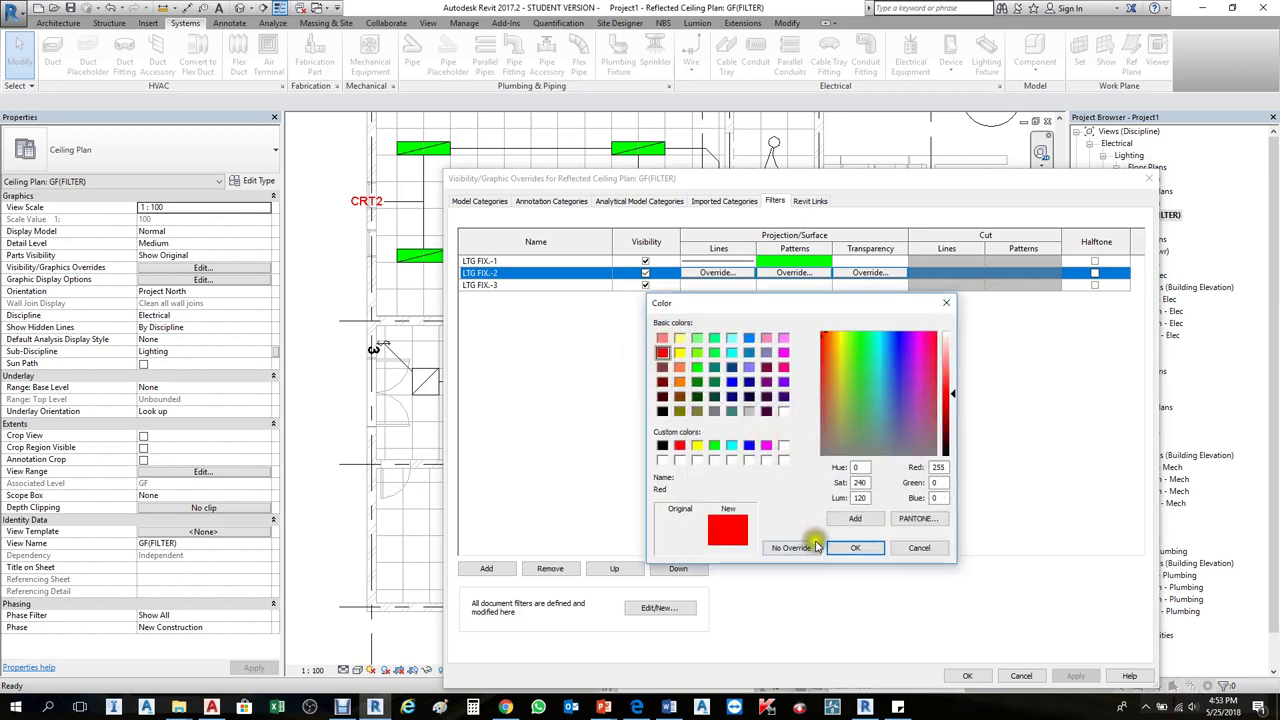
click(848, 551)
click(872, 451)
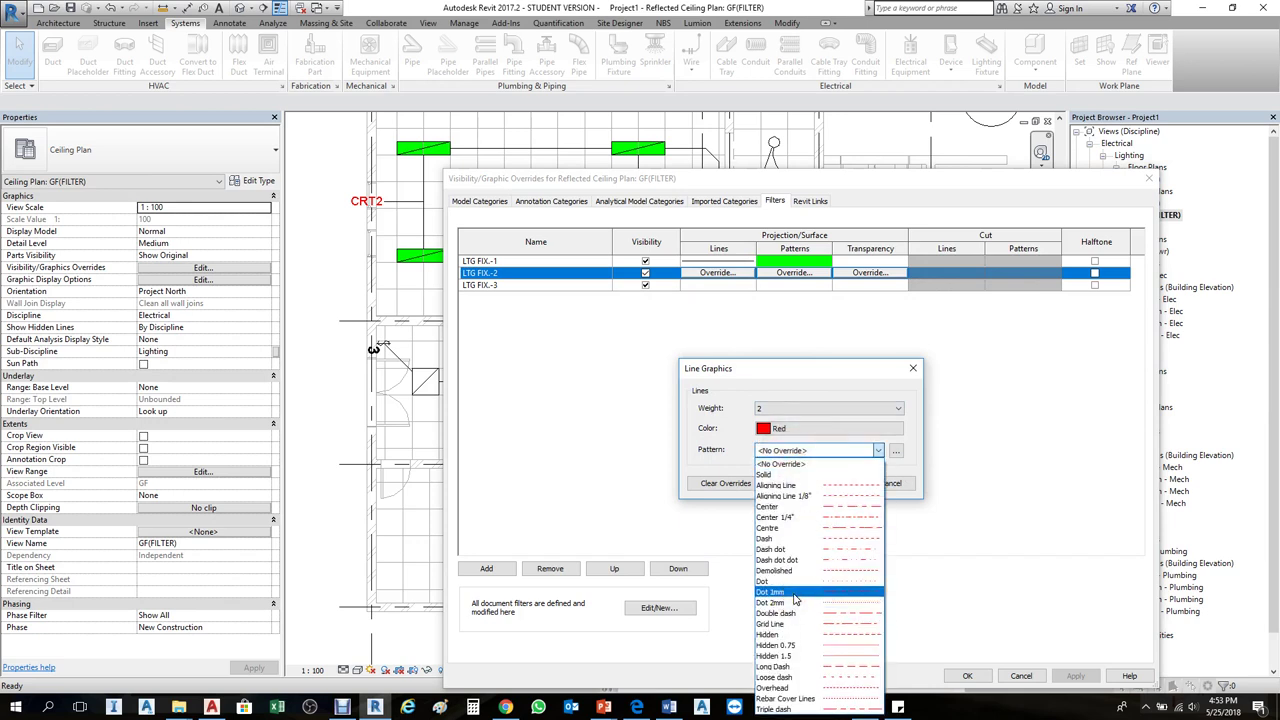
click(777, 476)
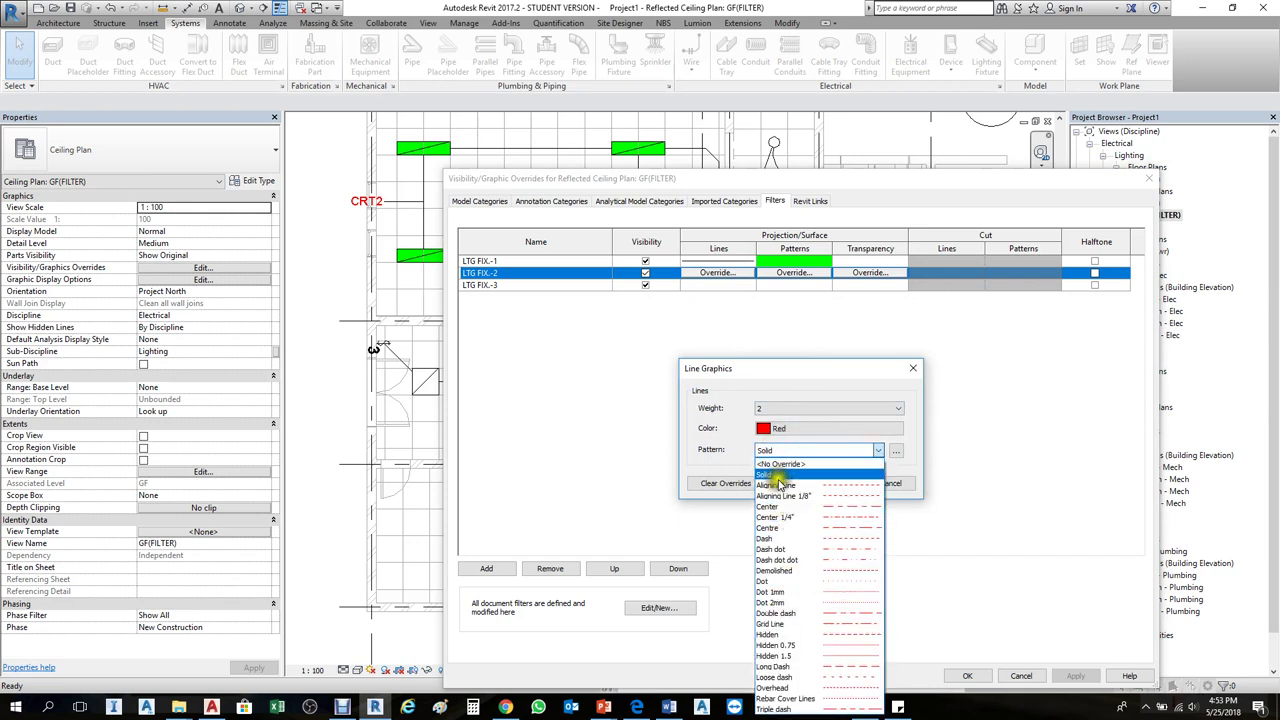
click(835, 483)
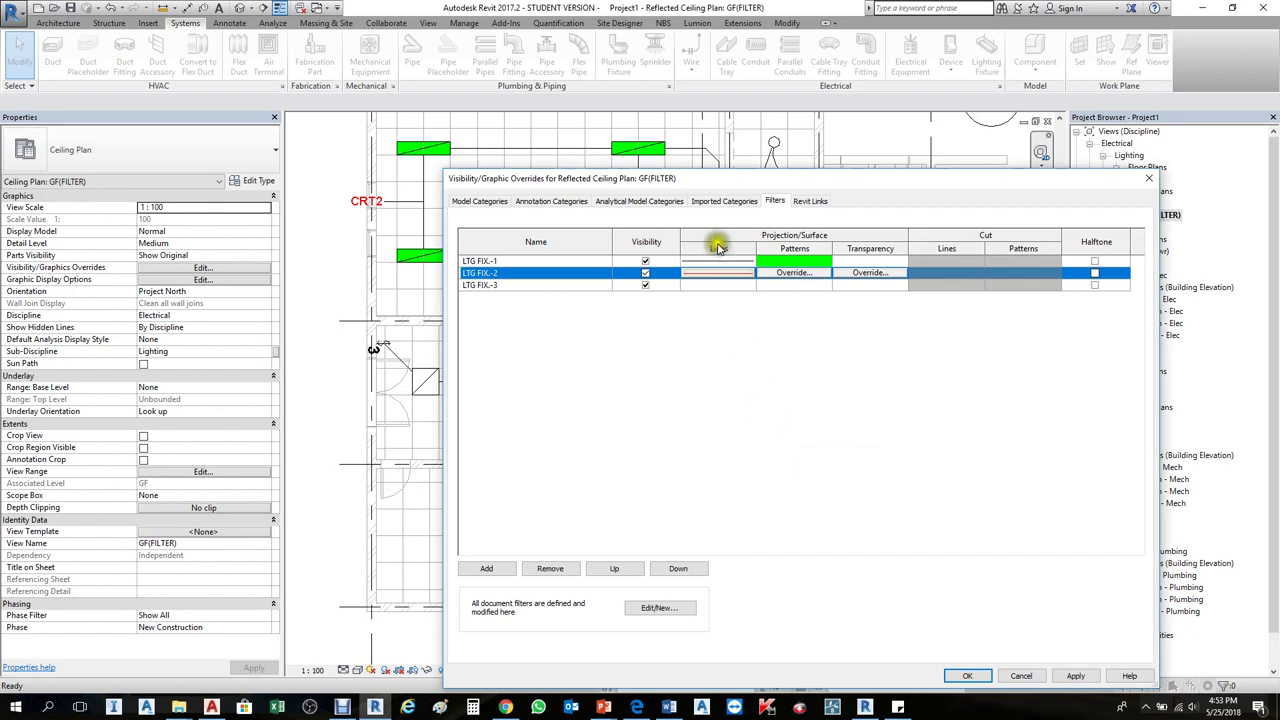
- Override the LTG FIX.-2 surface pattern with a red Solid fill
click(795, 273)
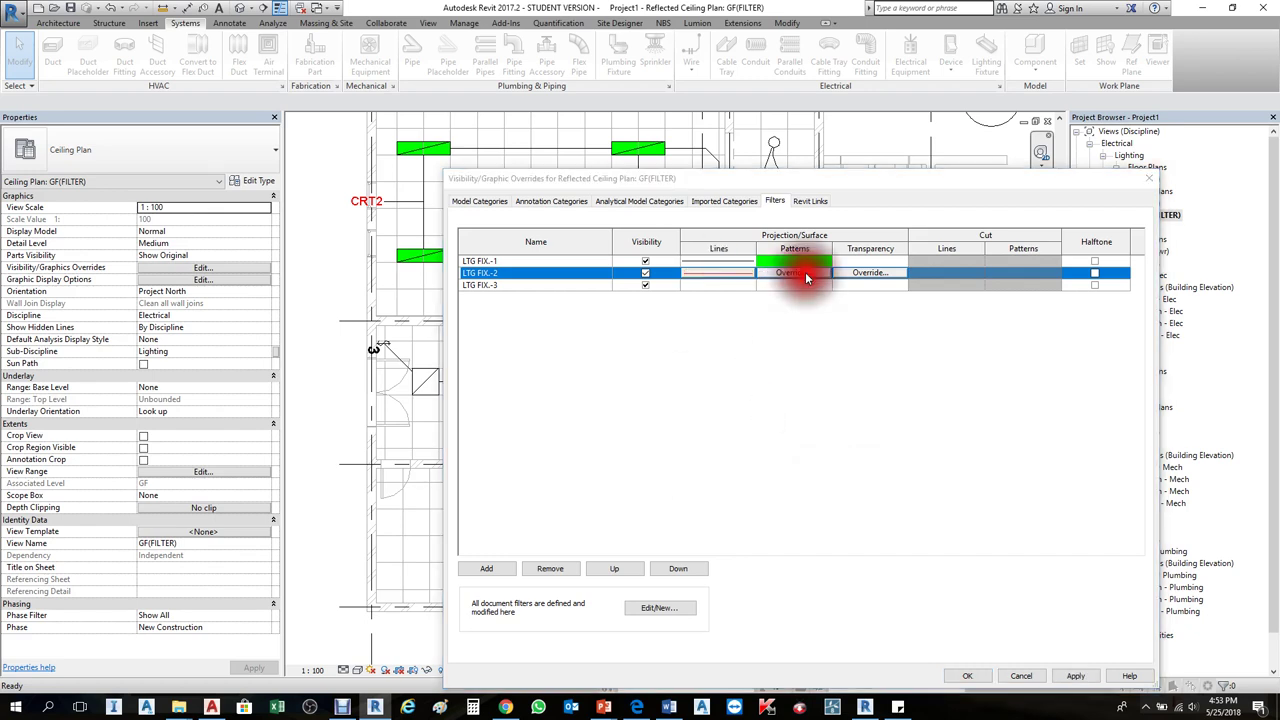
click(773, 430)
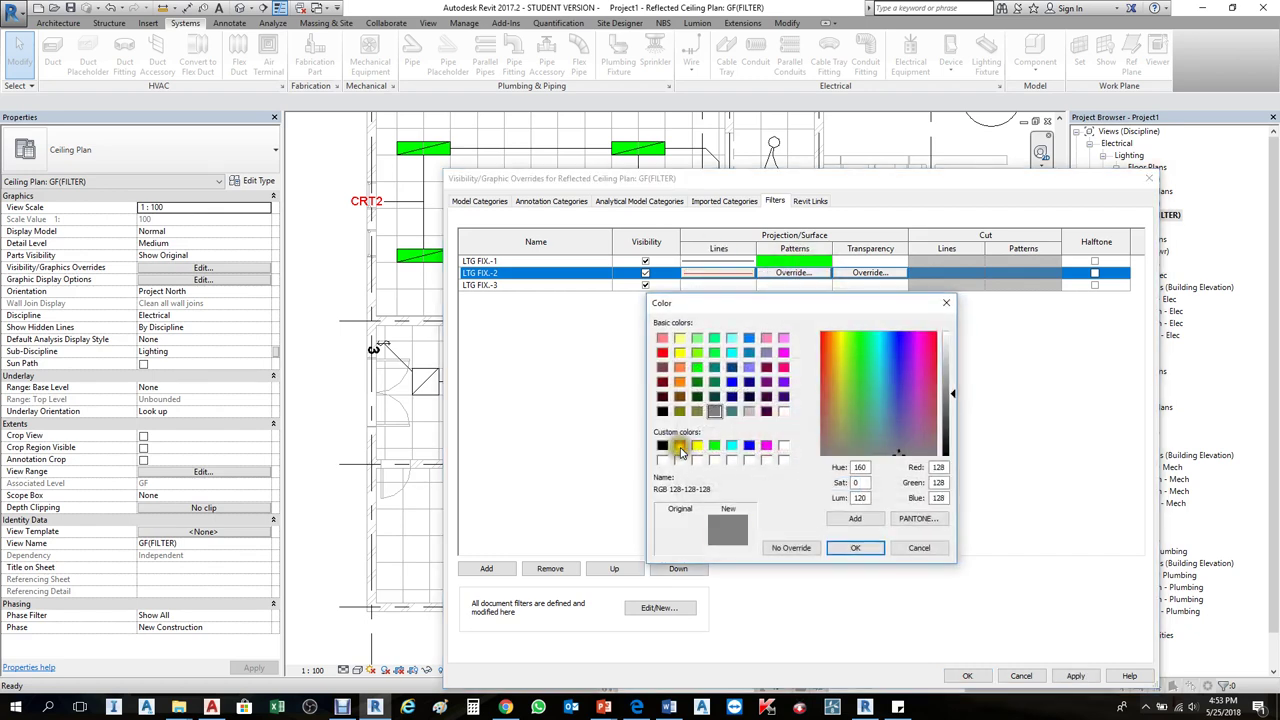
click(680, 445)
click(864, 556)
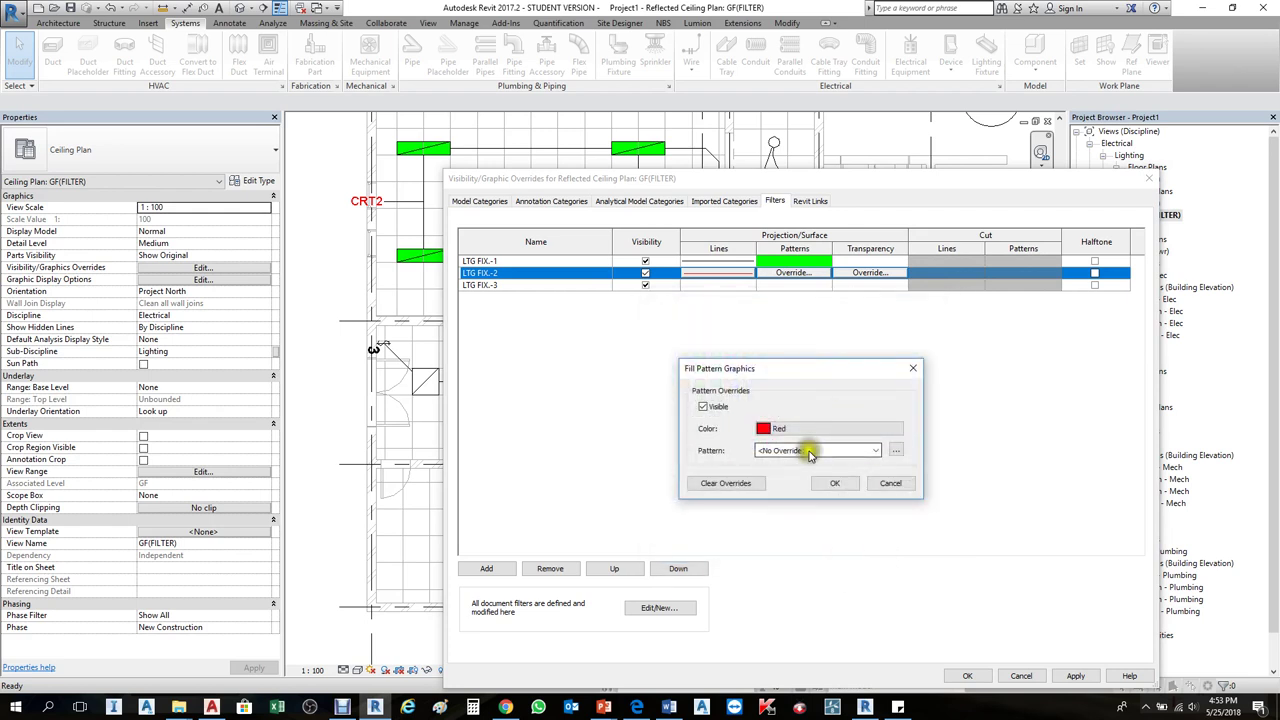
click(812, 451)
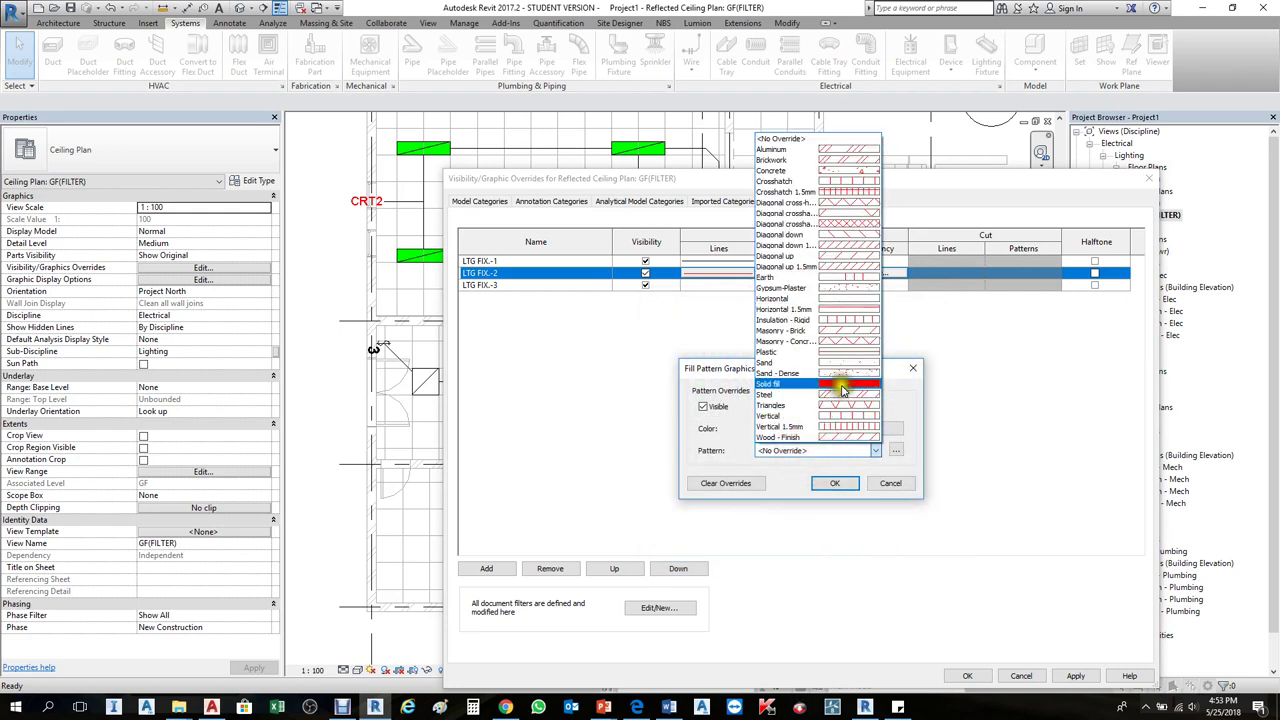
click(843, 389)
click(832, 483)
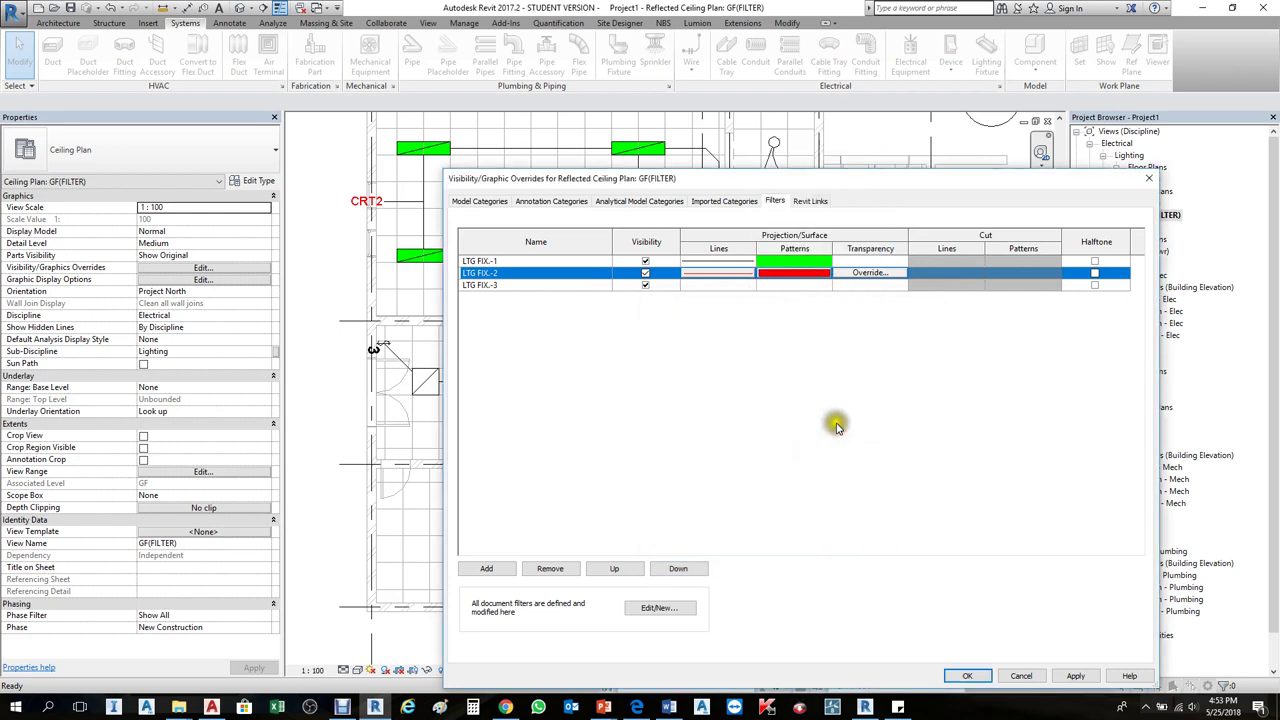
- Override the LTG FIX.-3 projection lines with black color and the Solid line pattern
click(735, 288)
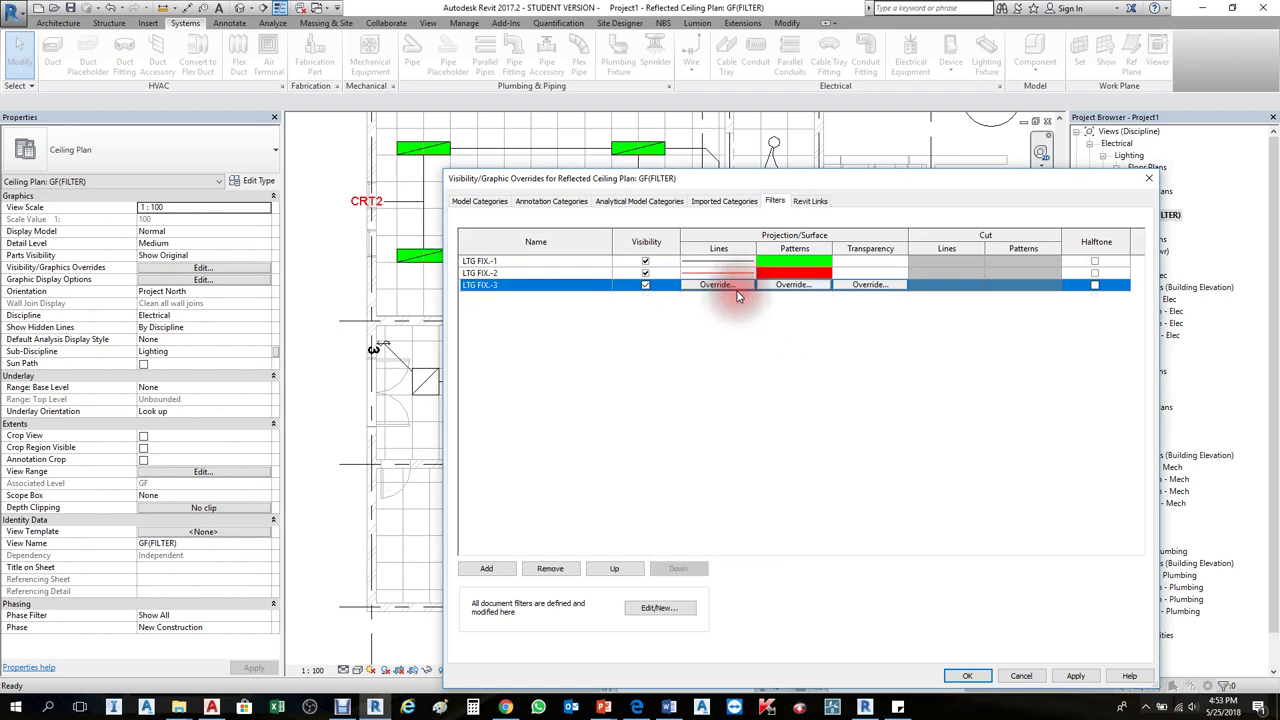
click(725, 285)
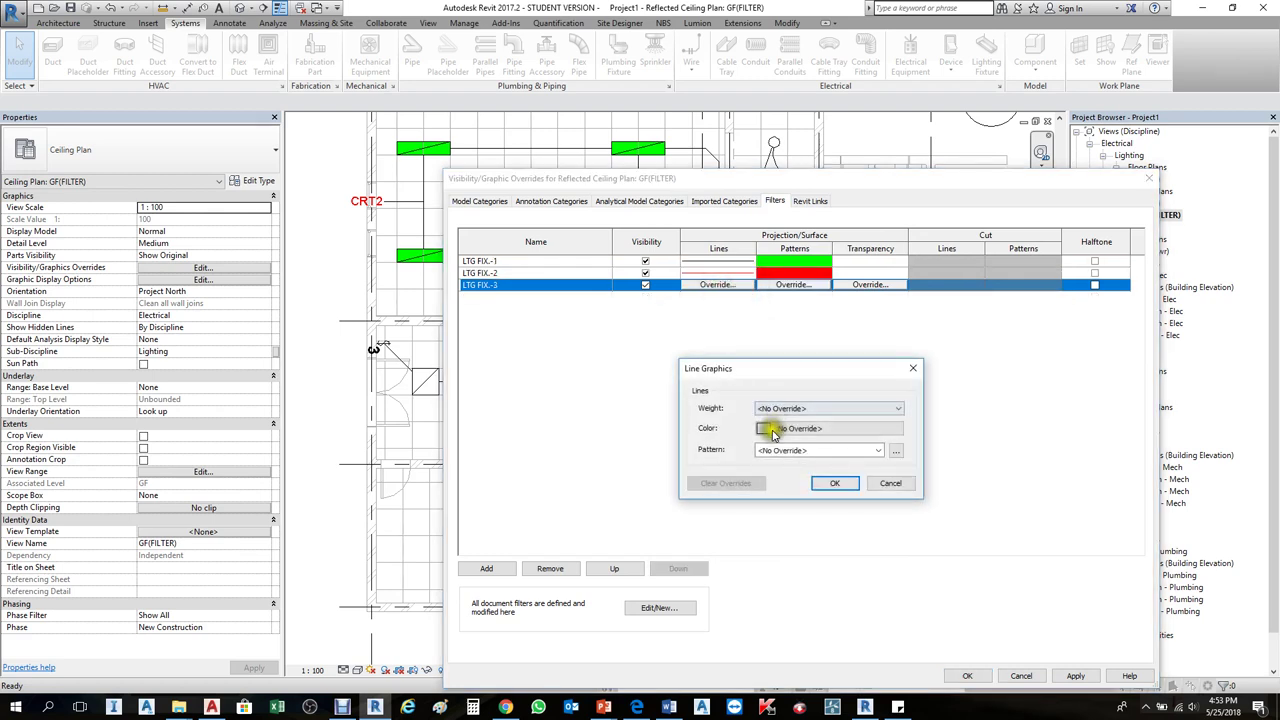
click(772, 430)
click(662, 445)
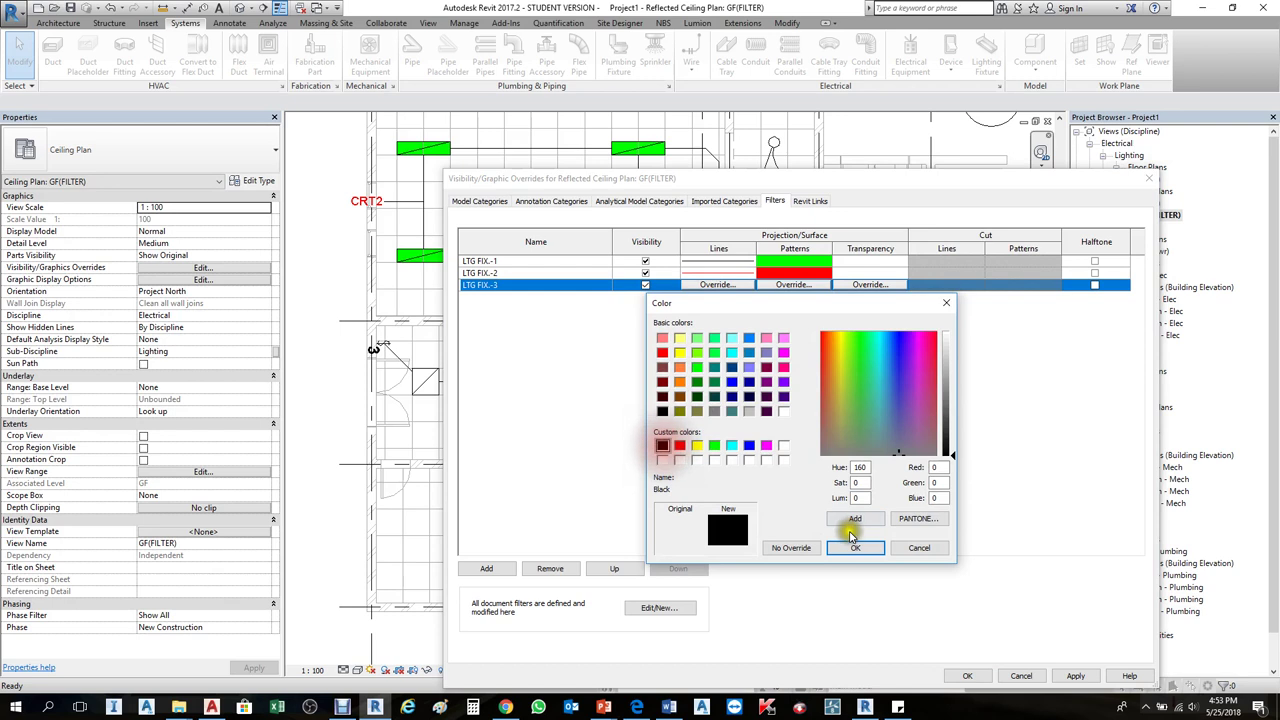
click(855, 547)
click(810, 450)
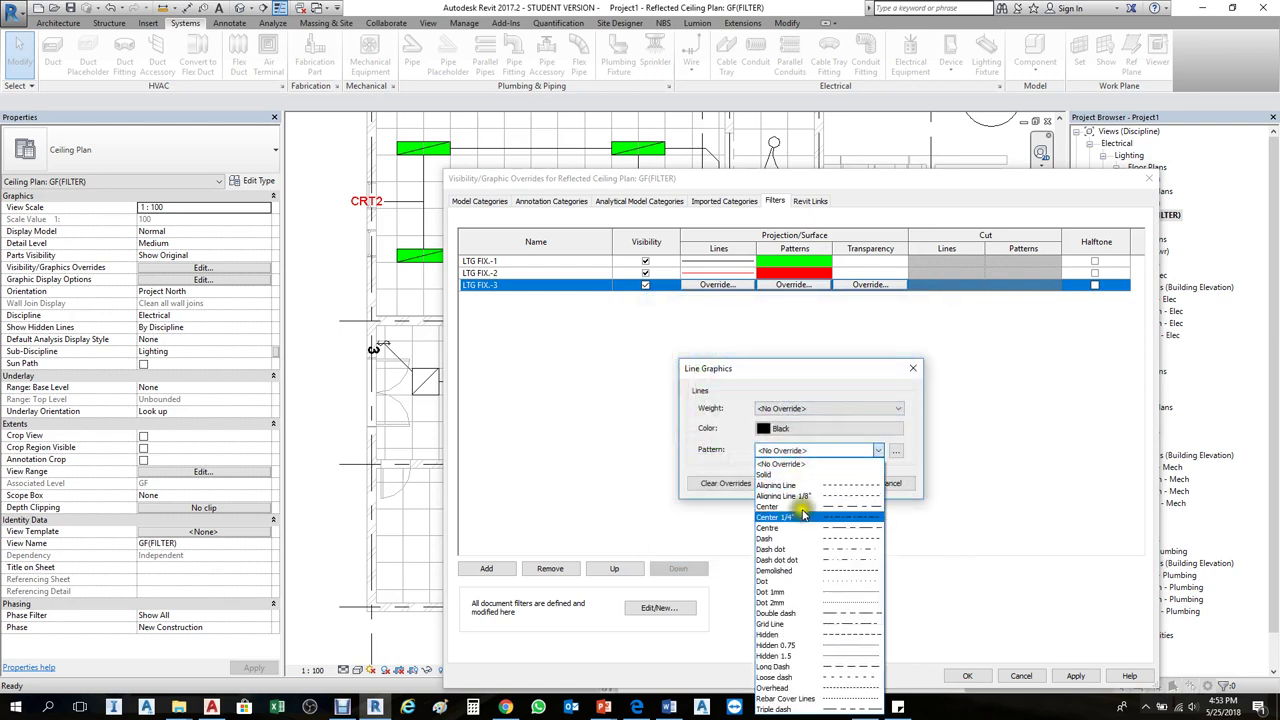
click(768, 474)
click(838, 485)
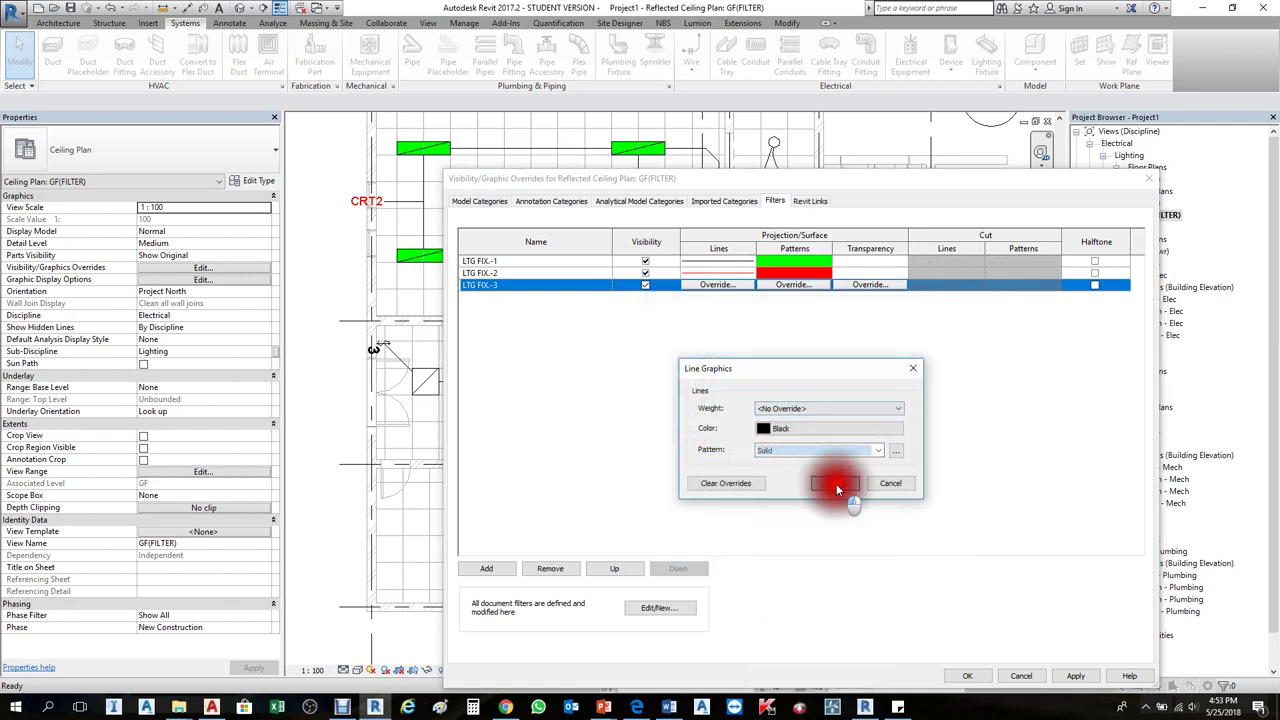
- Override the LTG FIX.-3 surface pattern with a pink RGB 255-128-255 Solid fill and apply the view overrides
click(811, 287)
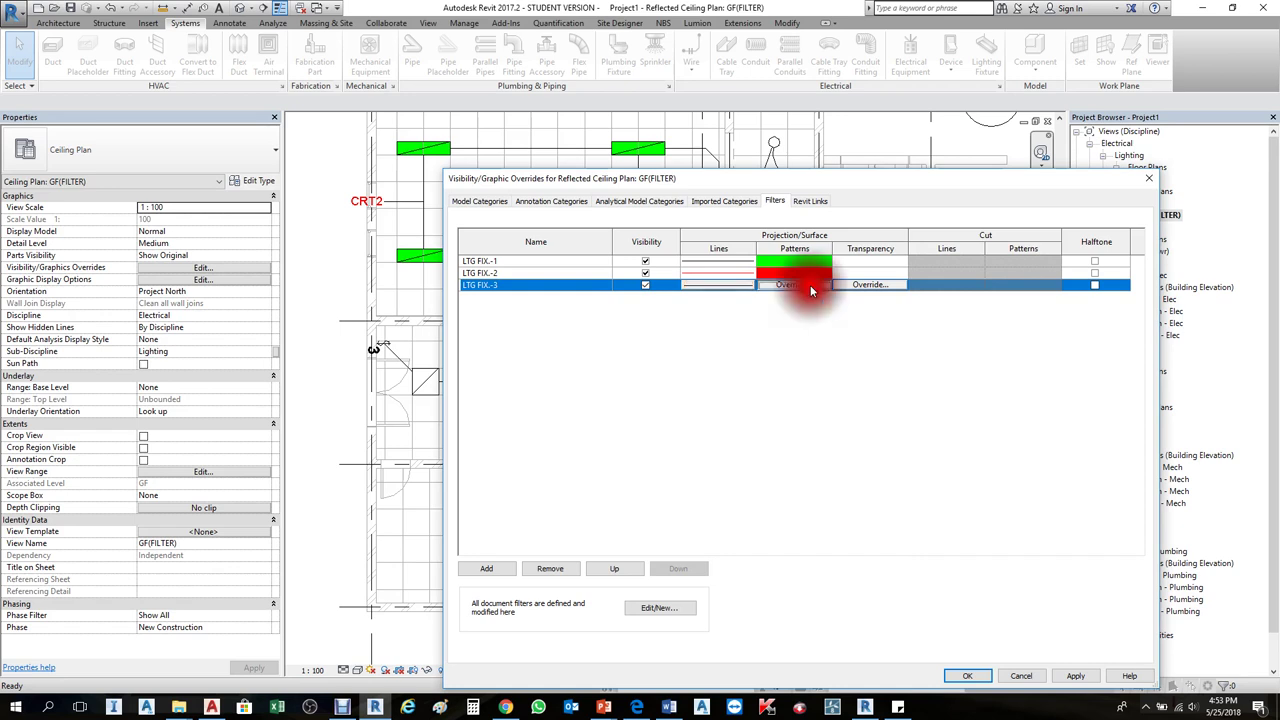
click(804, 428)
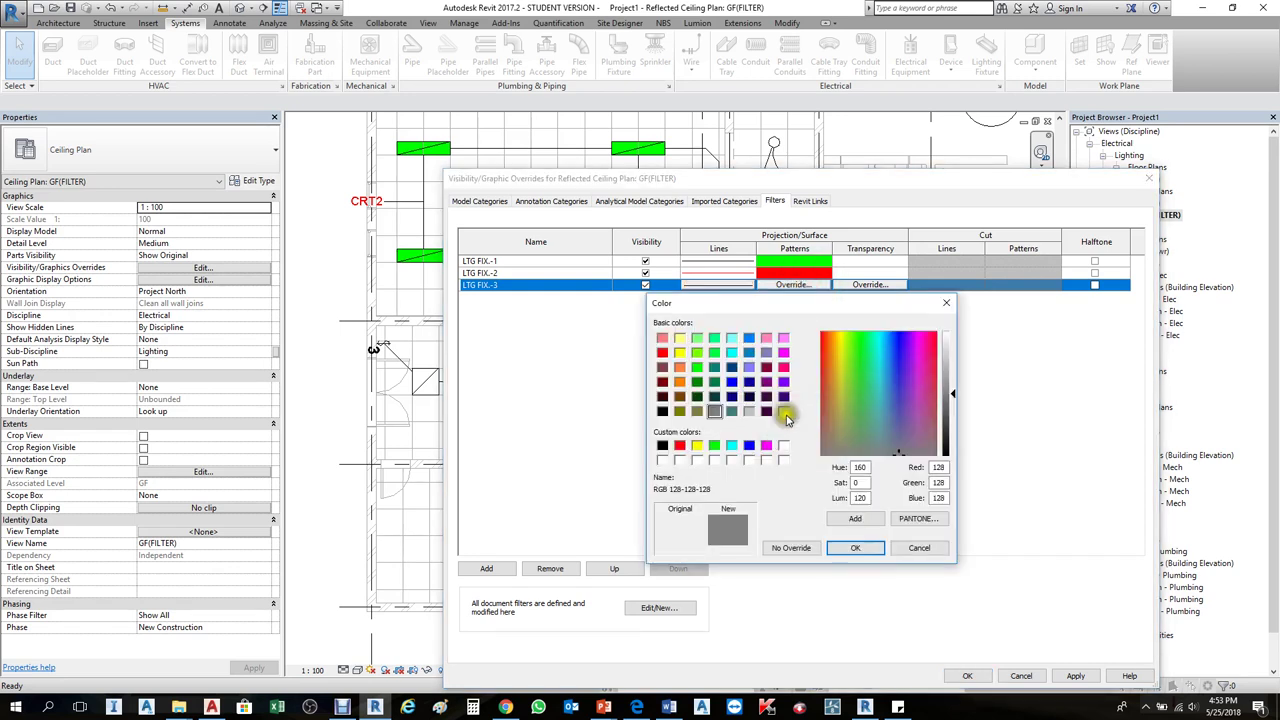
click(783, 337)
click(855, 547)
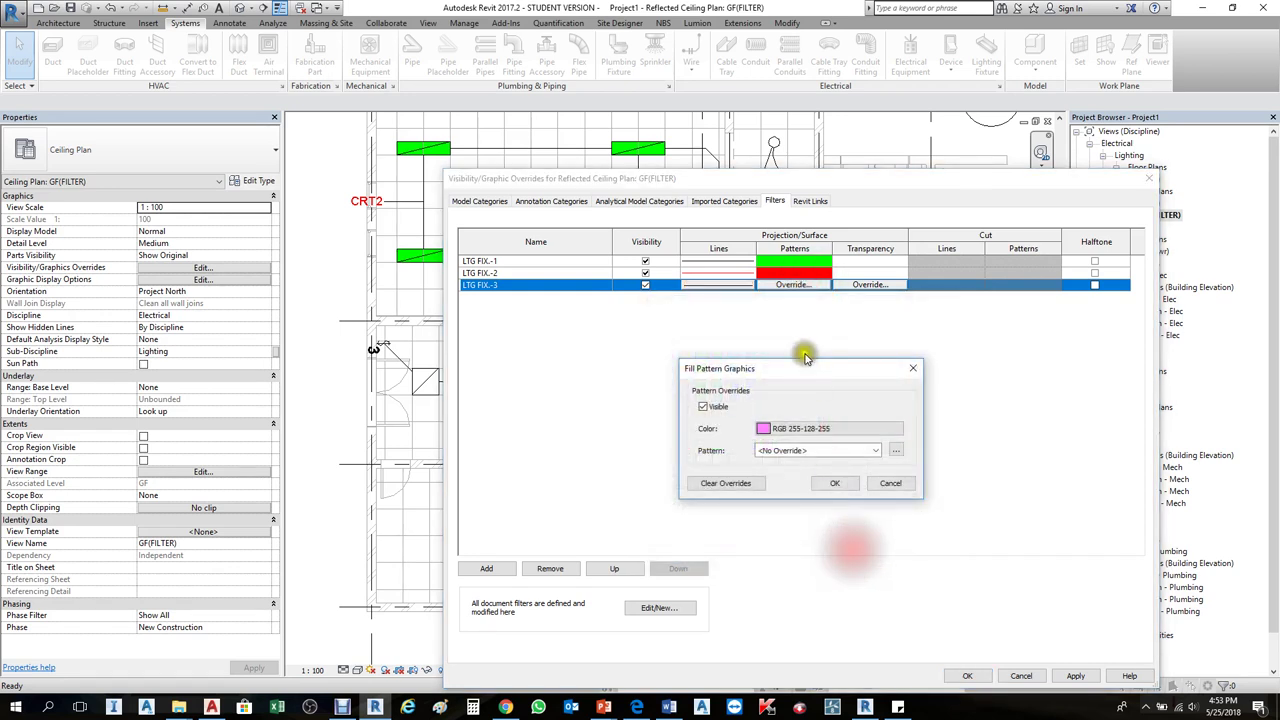
click(829, 450)
click(843, 452)
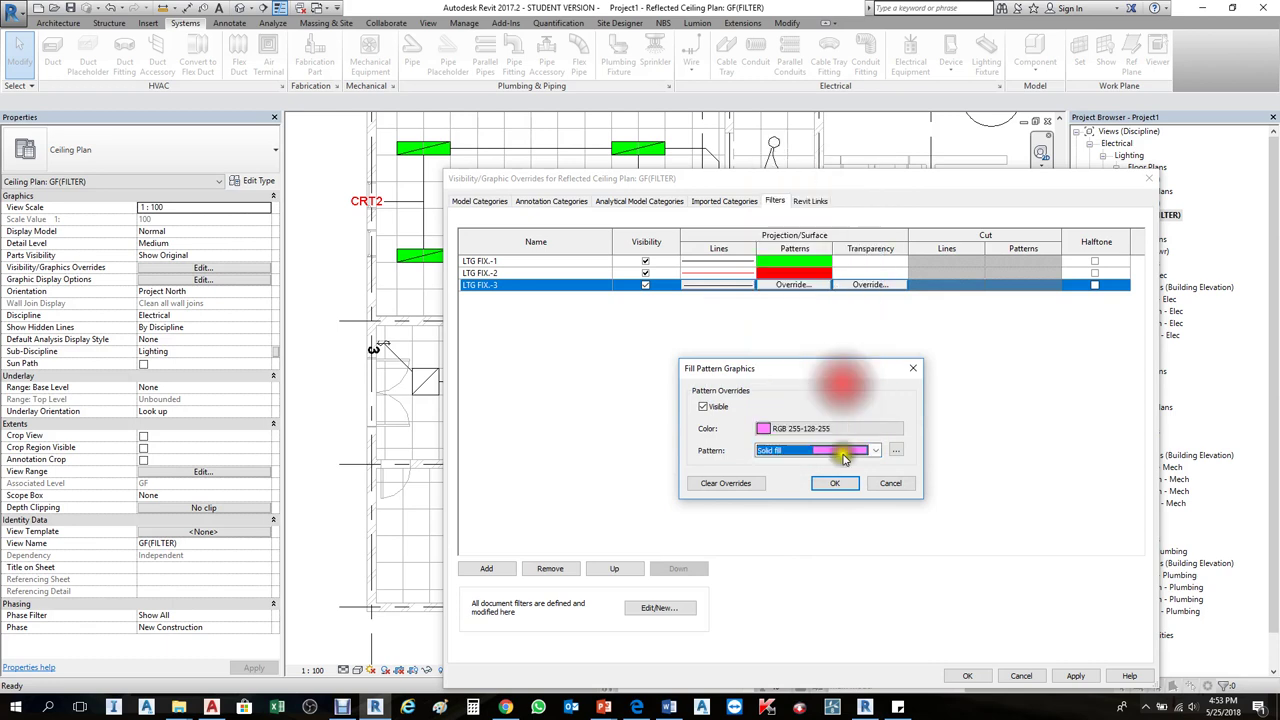
click(831, 480)
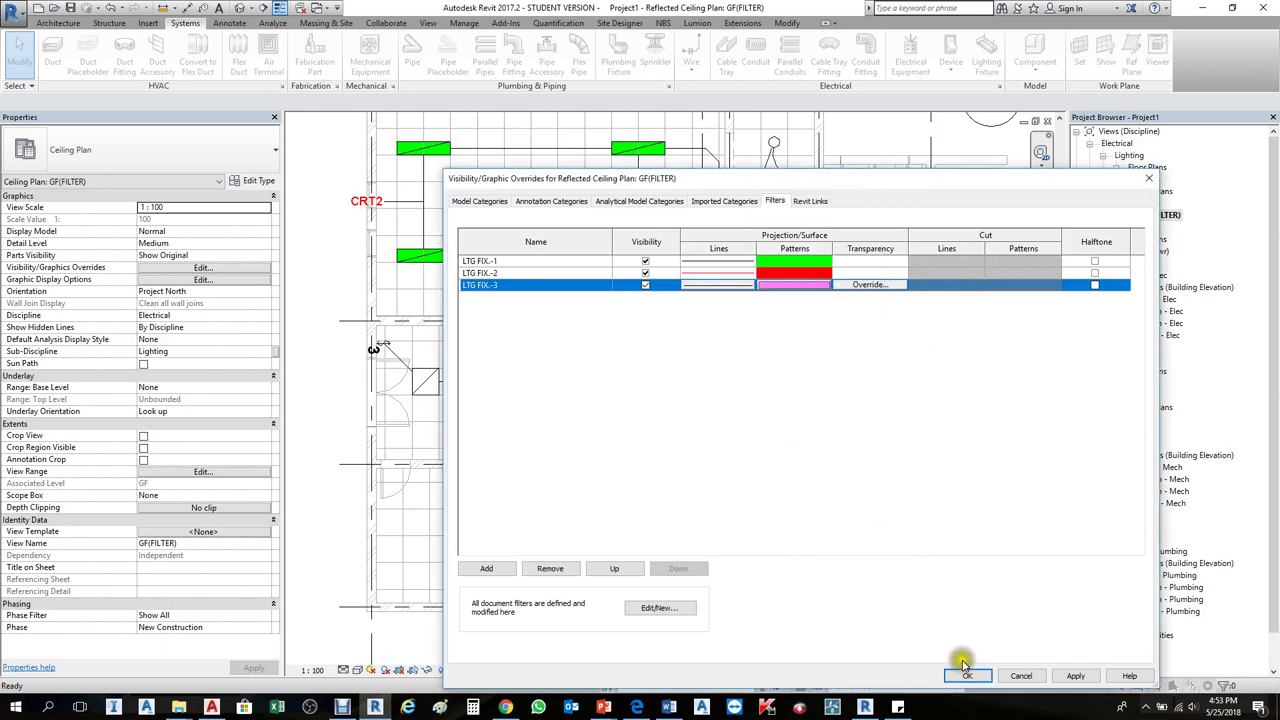
click(1075, 676)
click(967, 676)
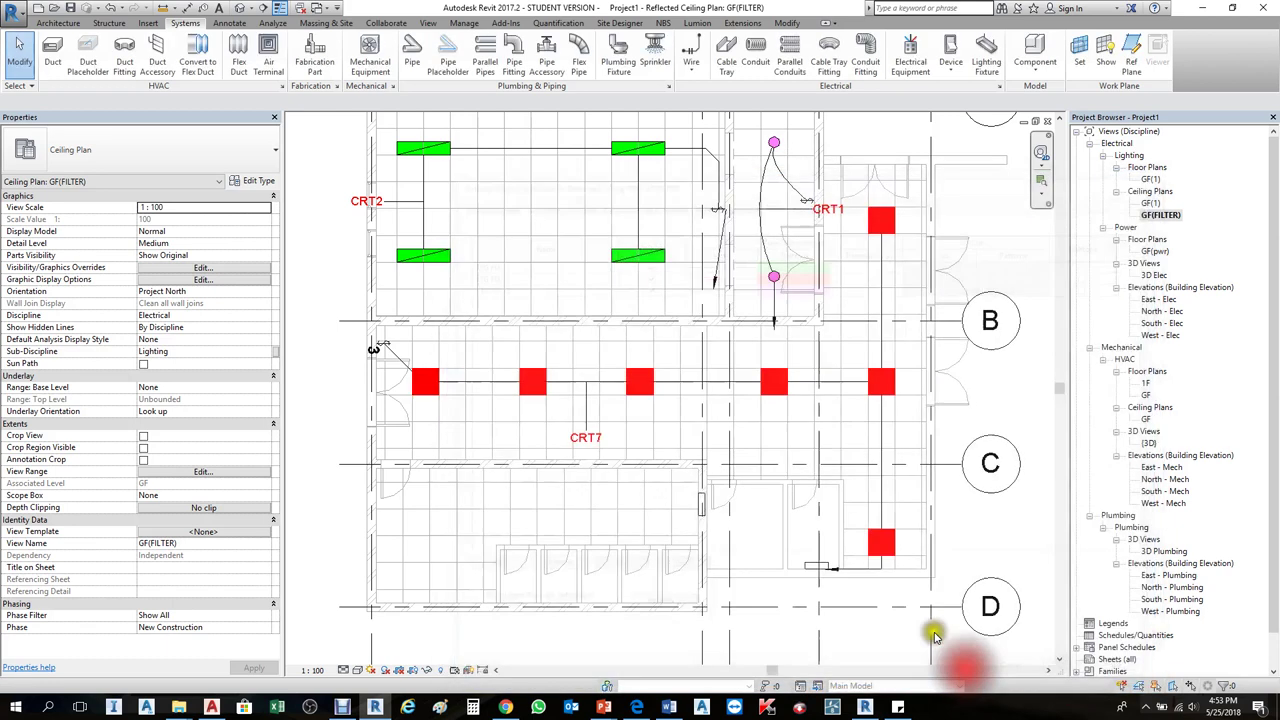
- Change the LTG FIX.-2 projection line color to black in the GF(FILTER) view's filter overrides and apply it
scroll(729, 249, up, 5)
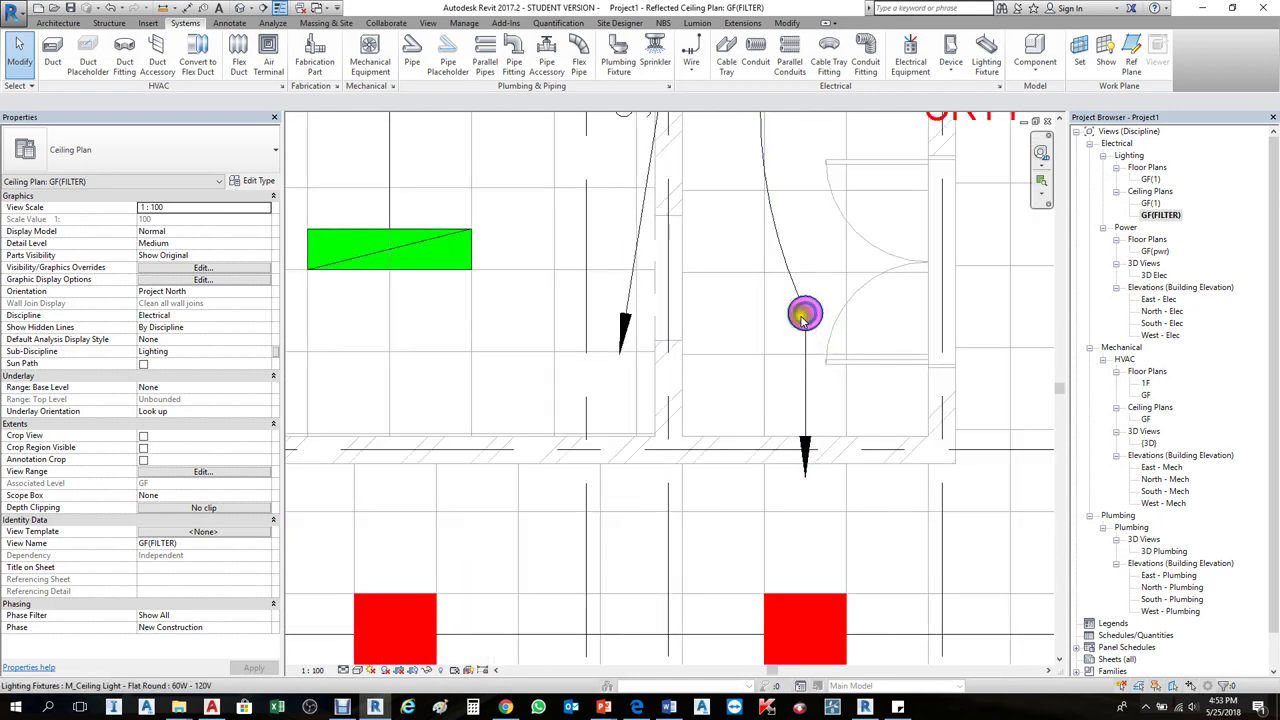
scroll(795, 300, down, 5)
scroll(550, 360, up, 3)
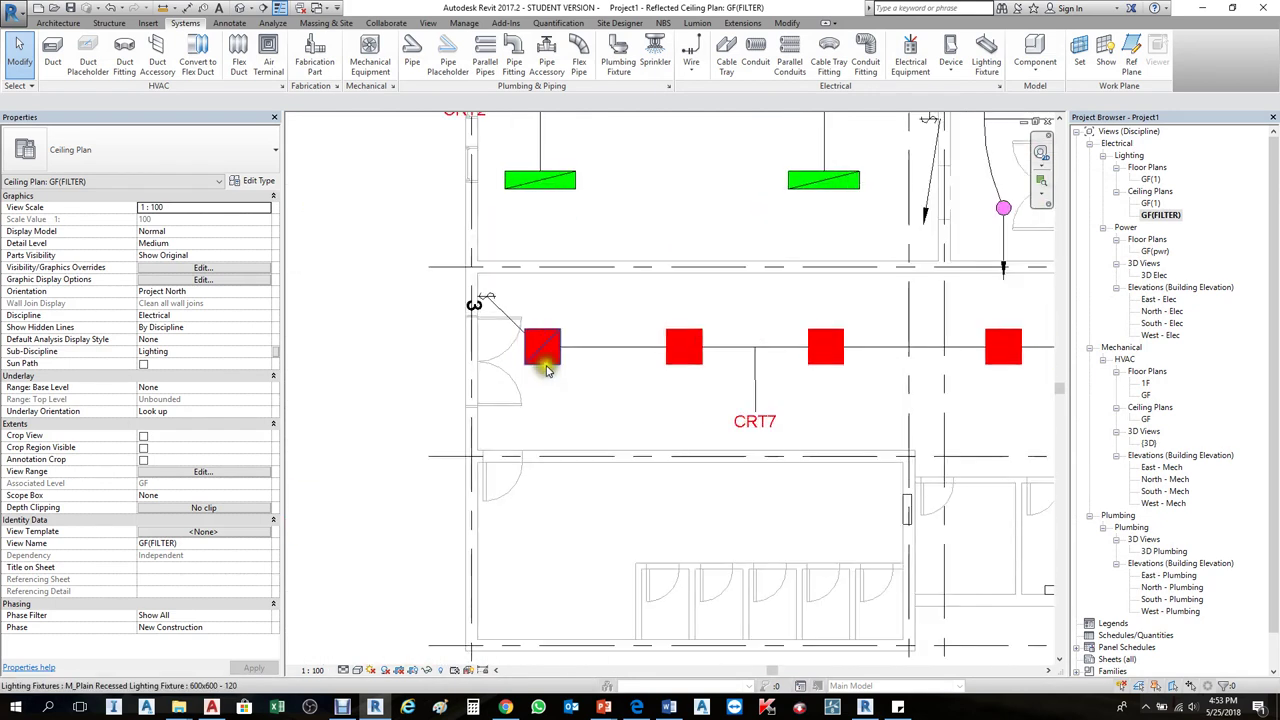
scroll(530, 370, up, 2)
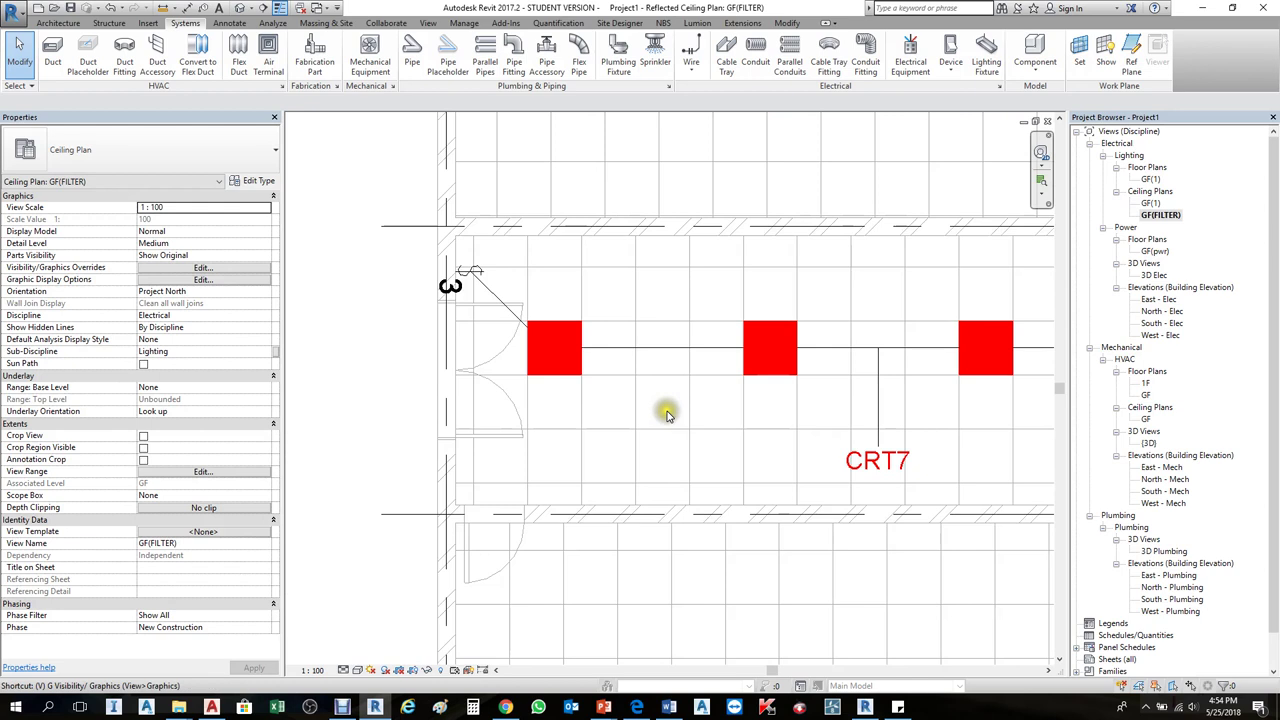
key(g)
click(775, 201)
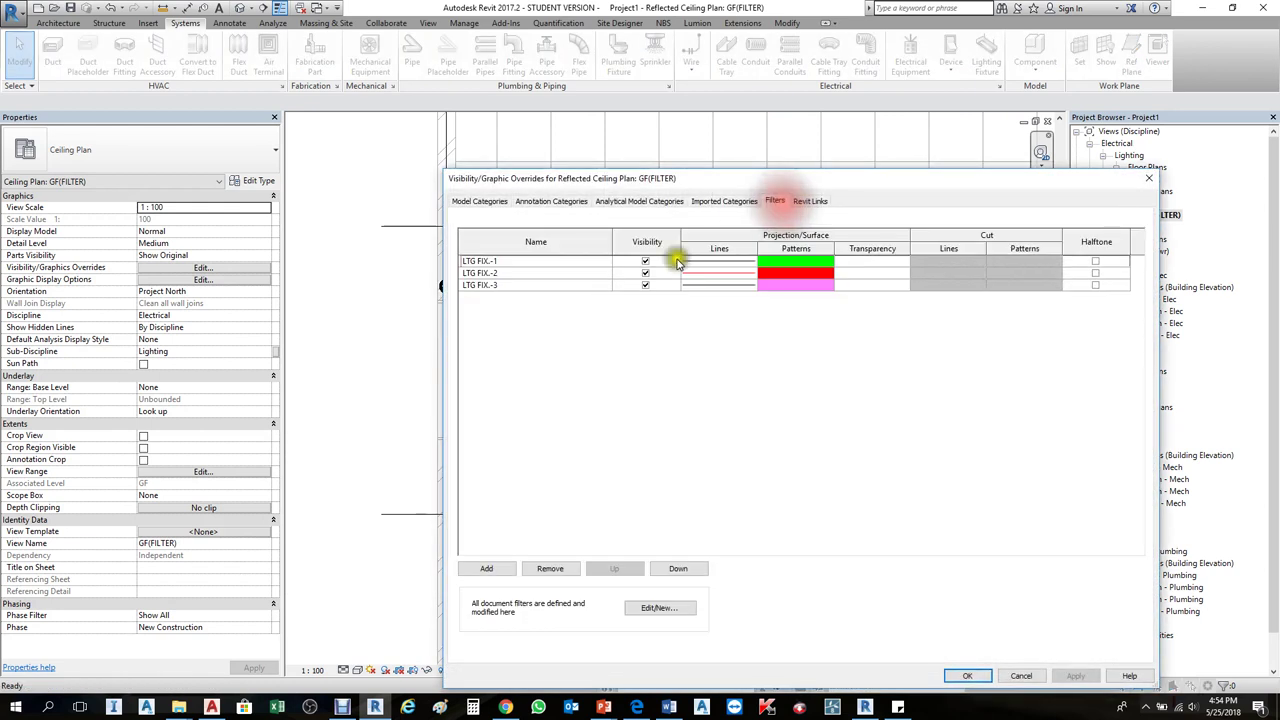
click(719, 288)
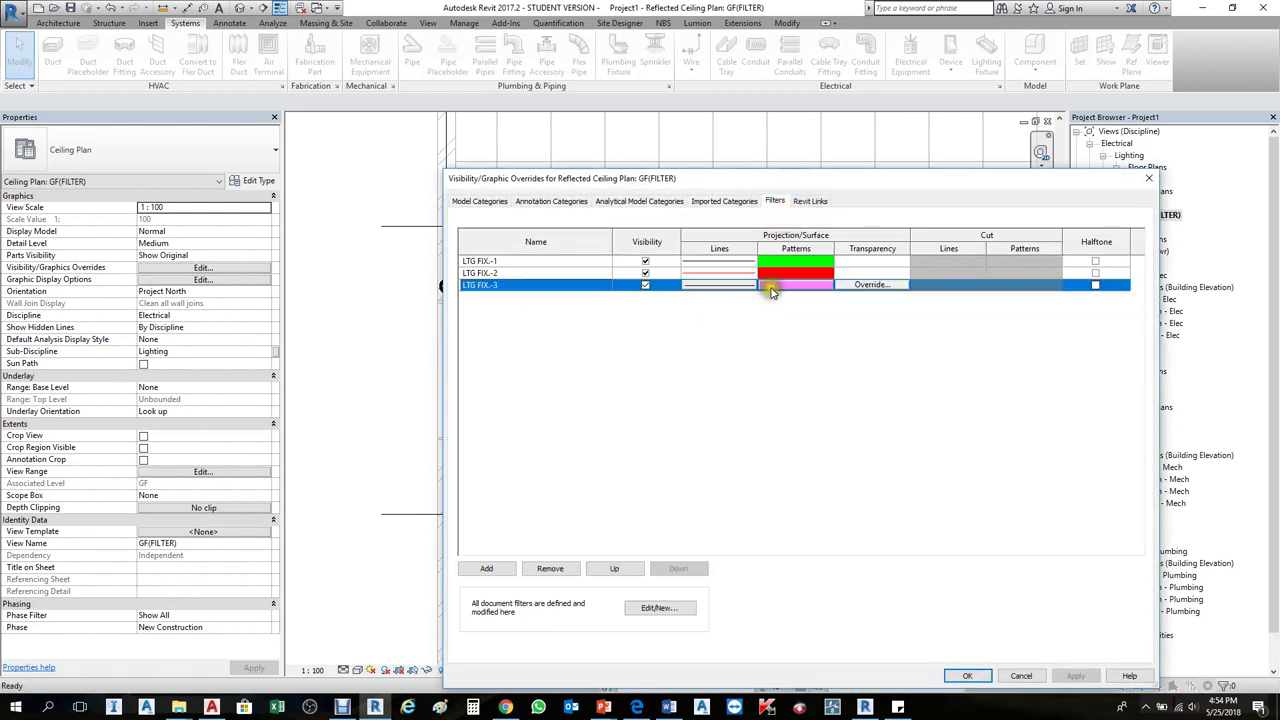
click(728, 273)
click(728, 273)
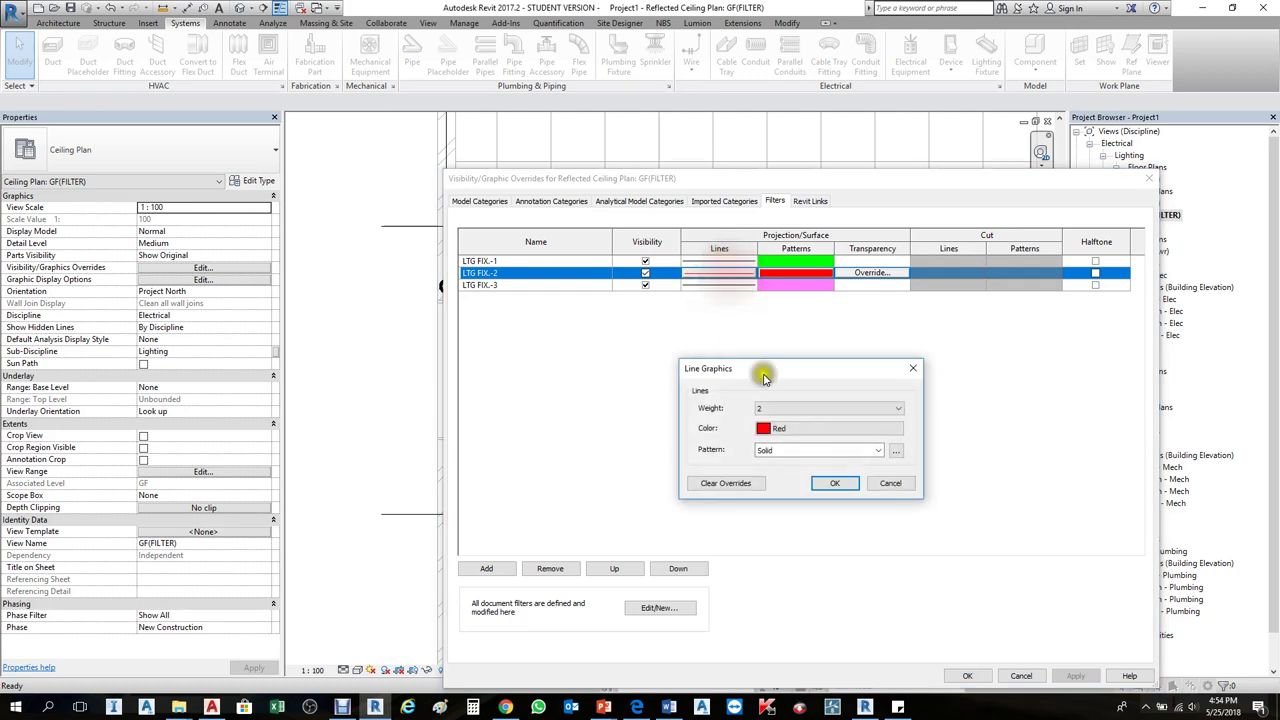
click(766, 433)
click(662, 445)
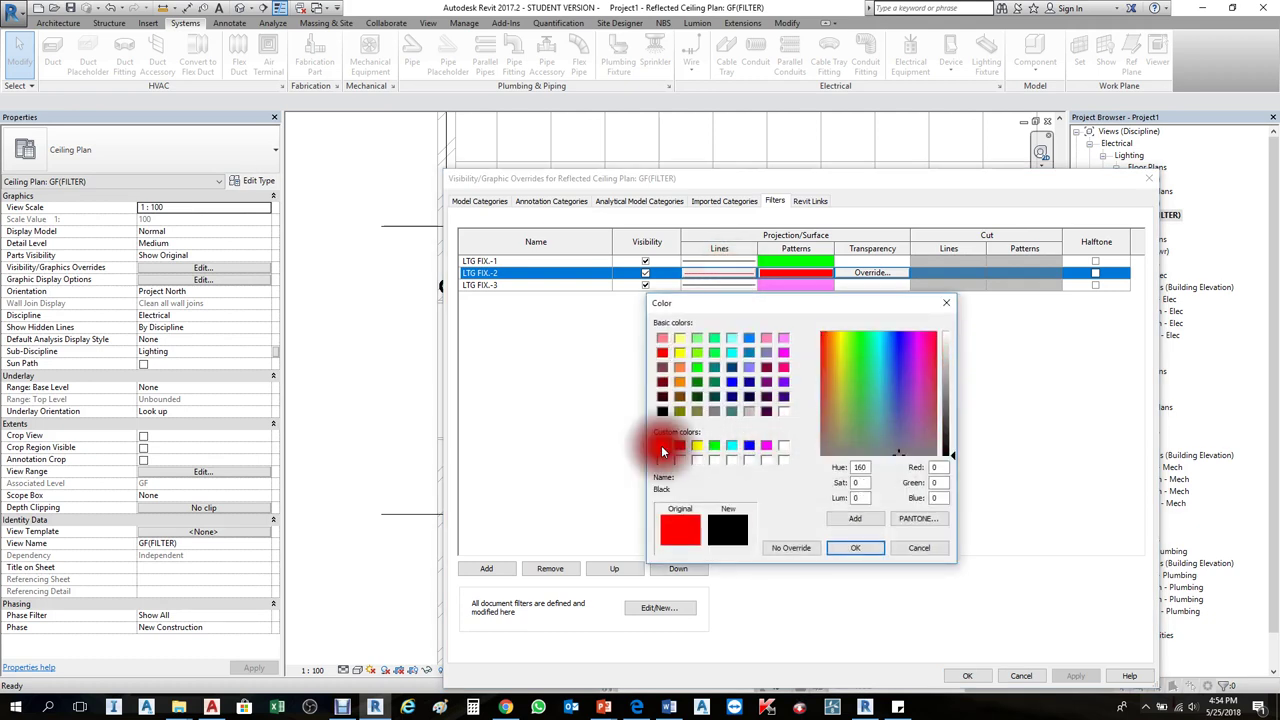
click(850, 556)
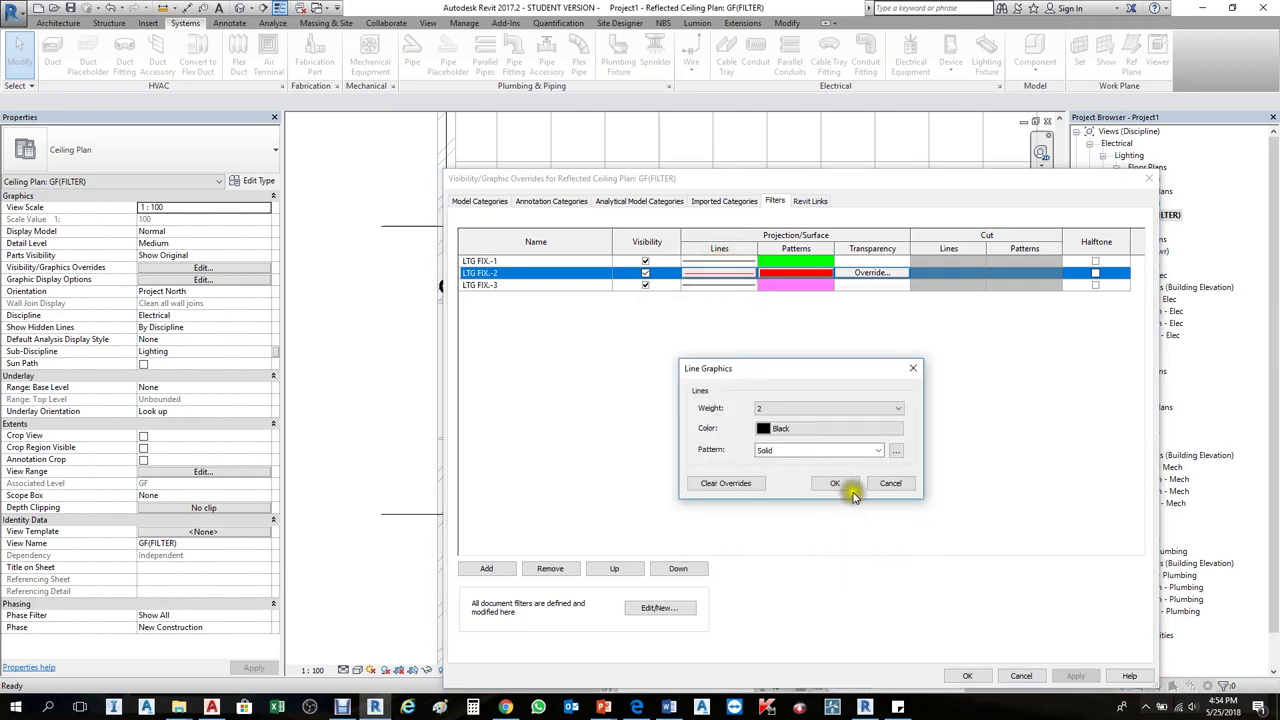
click(834, 484)
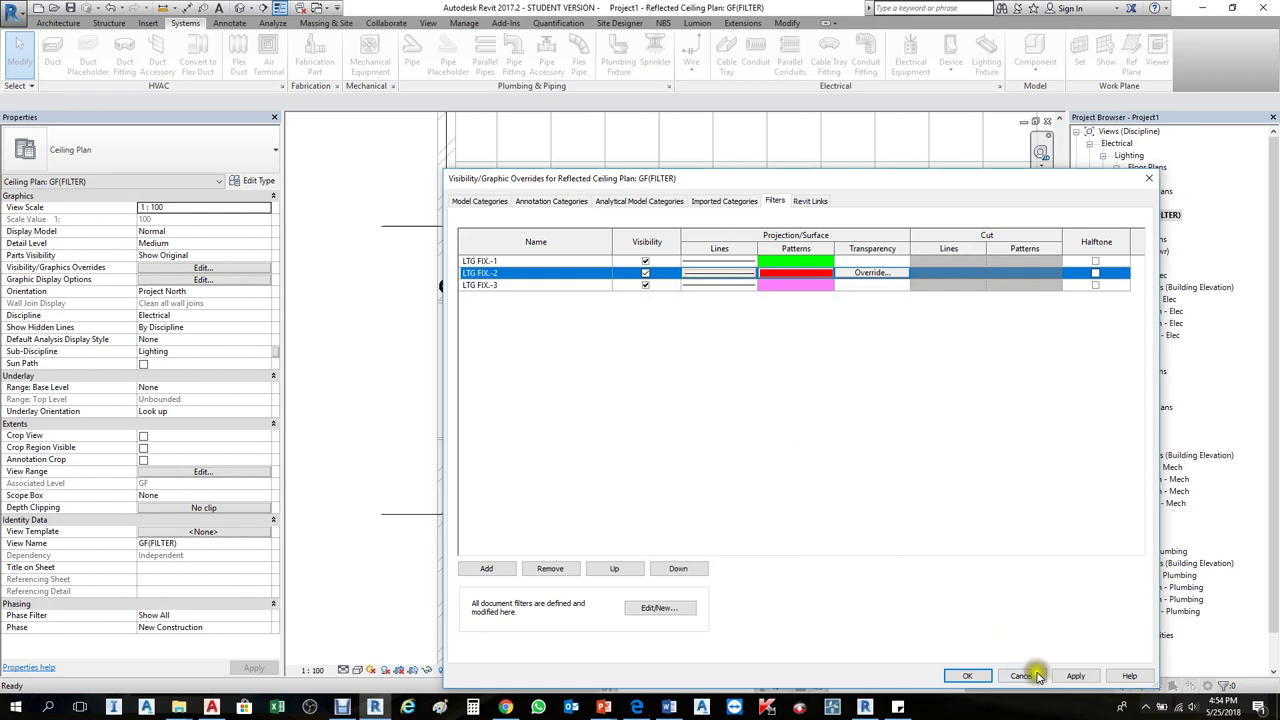
click(1075, 676)
click(967, 676)
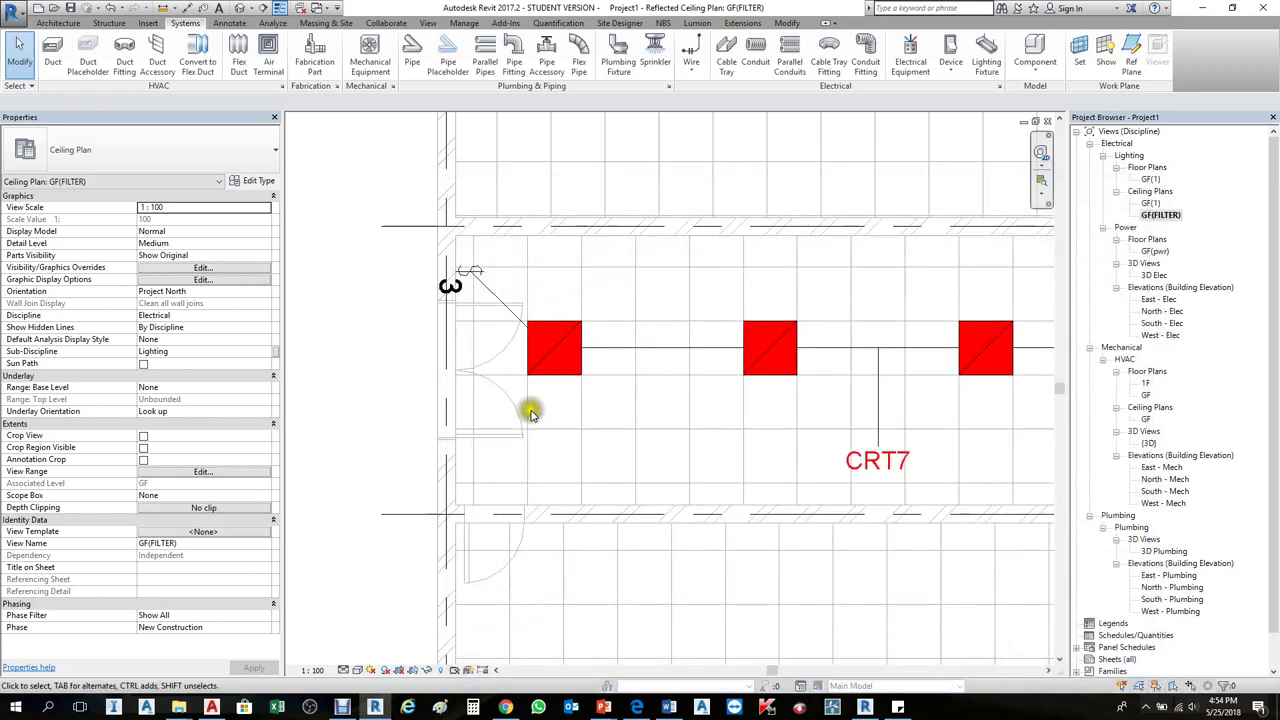
- Turn off the visibility of the LTG FIX.-2 filter in the GF(FILTER) view
scroll(530, 413, down, 3)
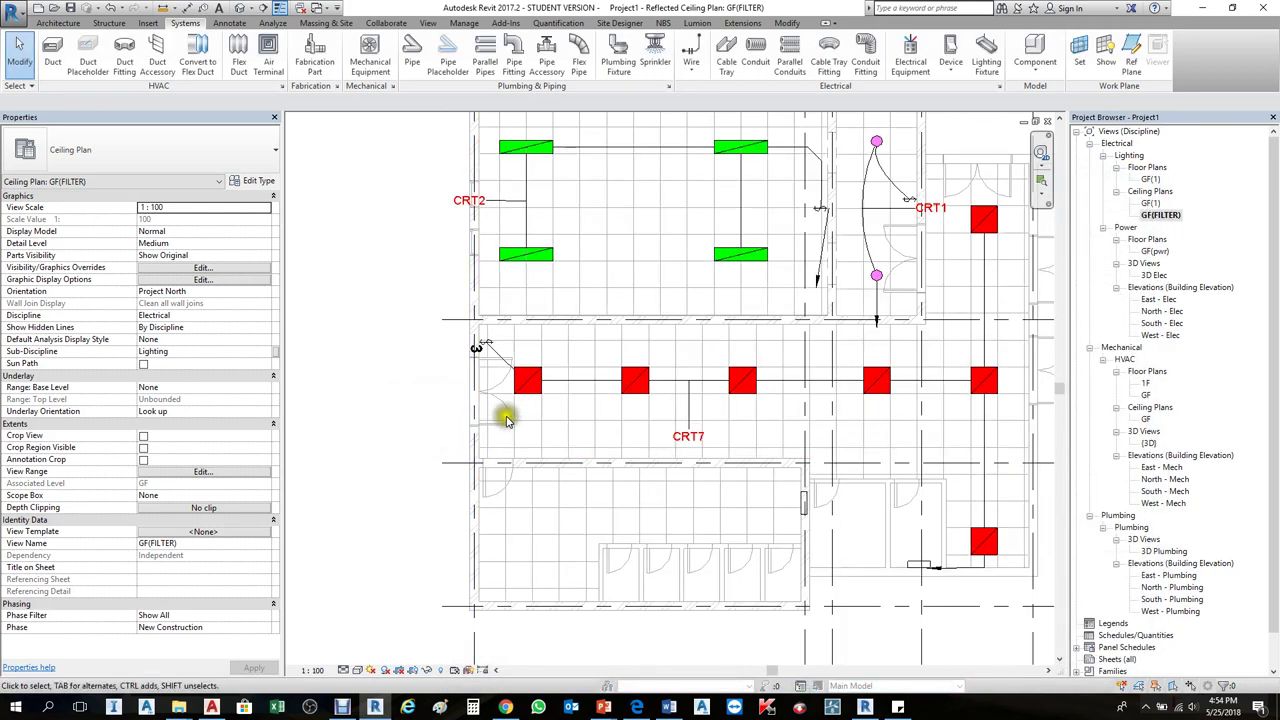
scroll(520, 440, down, 2)
scroll(540, 440, up, 1)
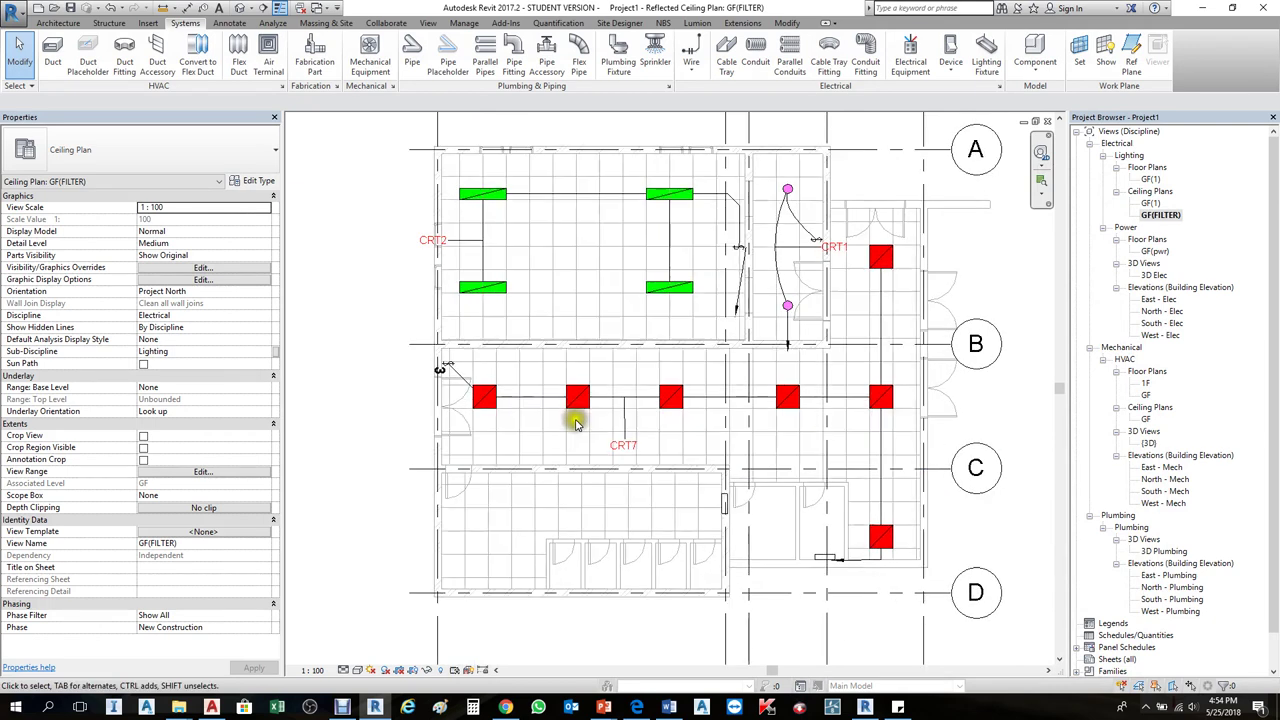
key(v)
key(v)
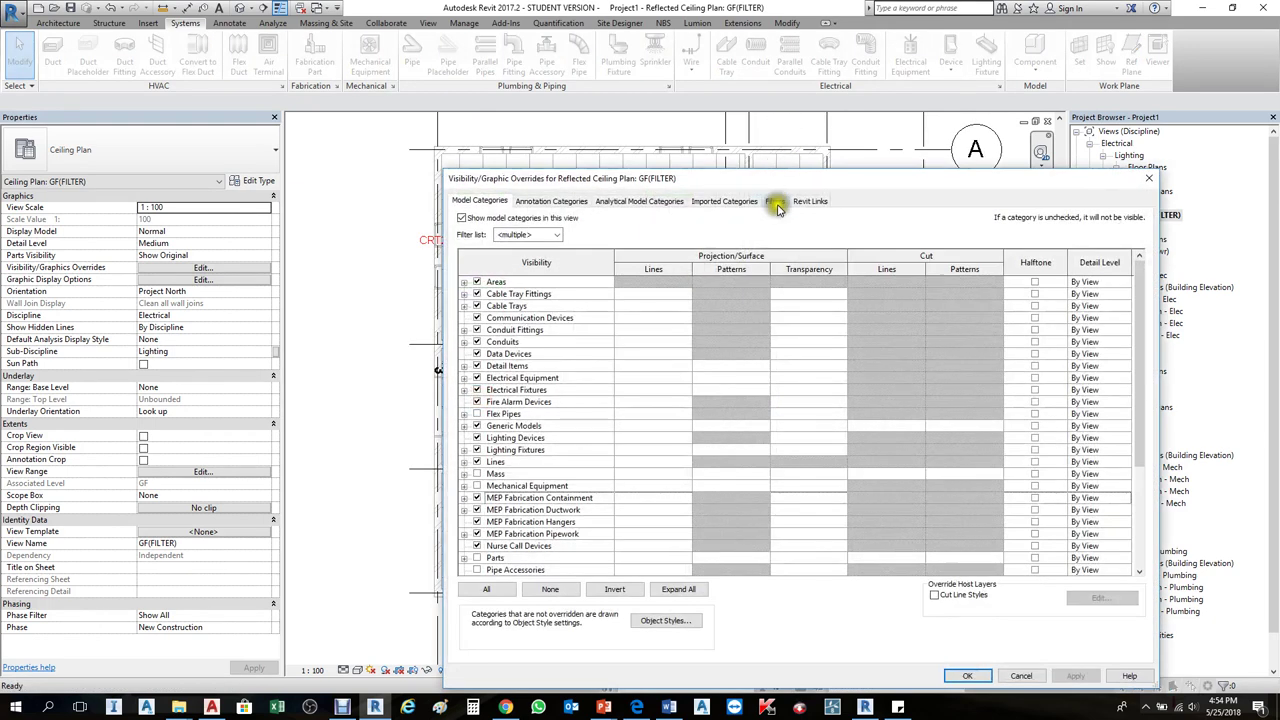
click(777, 204)
drag(790, 180, 1040, 207)
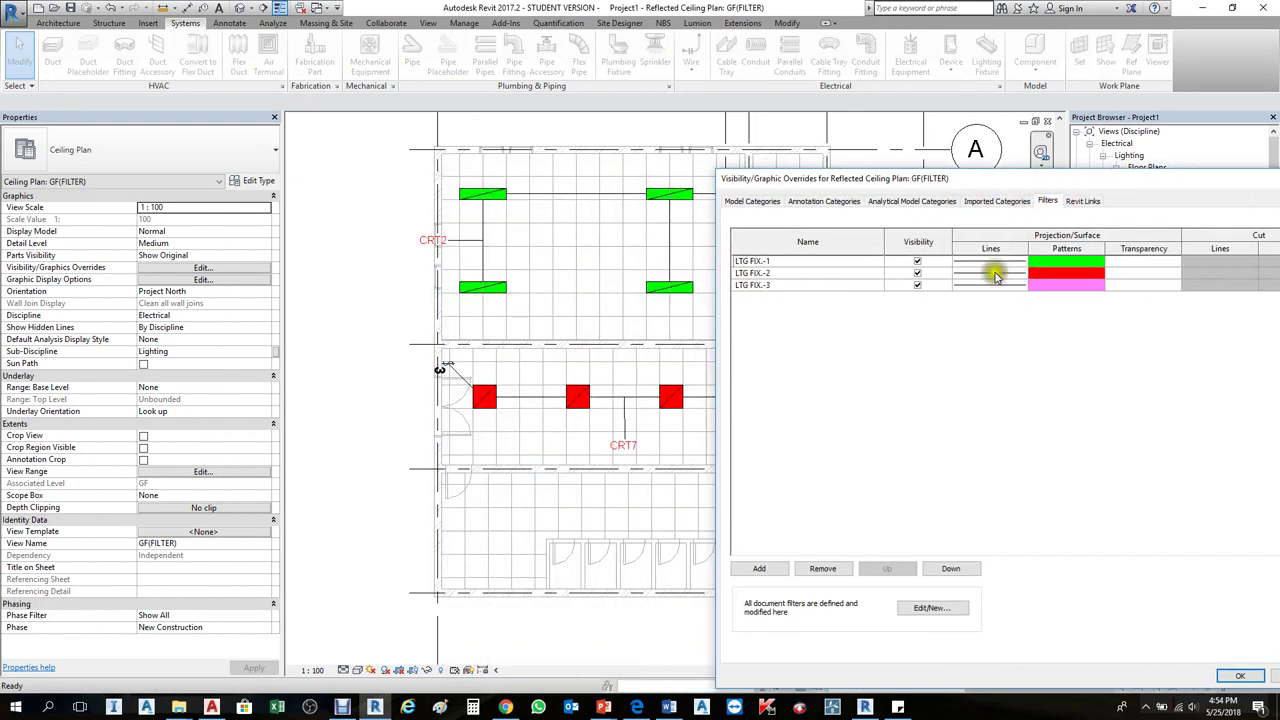
click(917, 274)
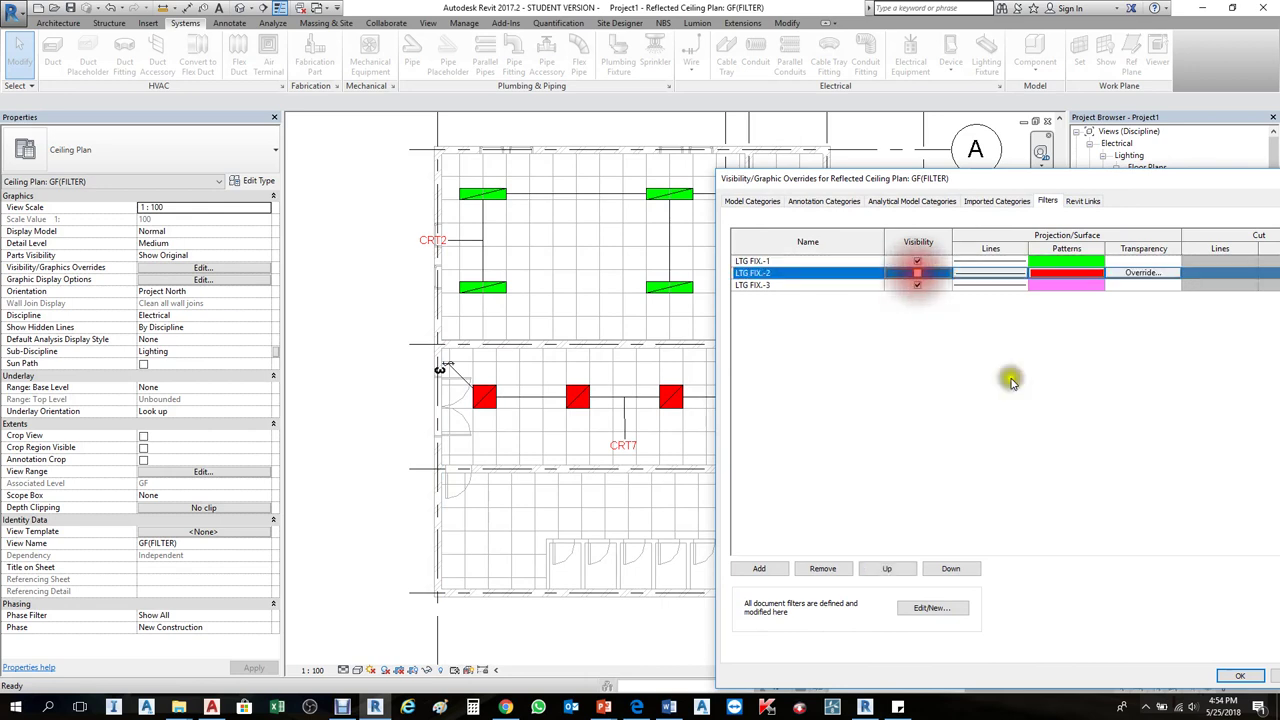
click(1240, 677)
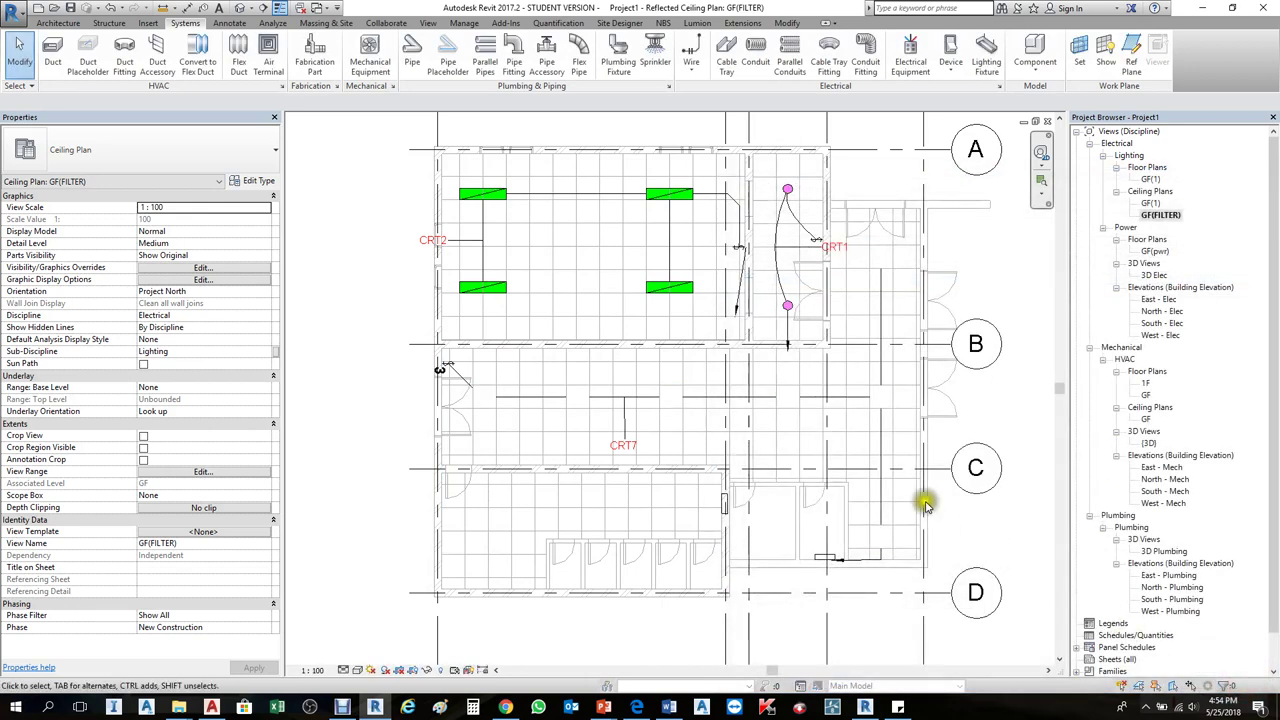
- Turn the LTG FIX.-2 filter's visibility back on and apply it to the GF(FILTER) view
click(568, 367)
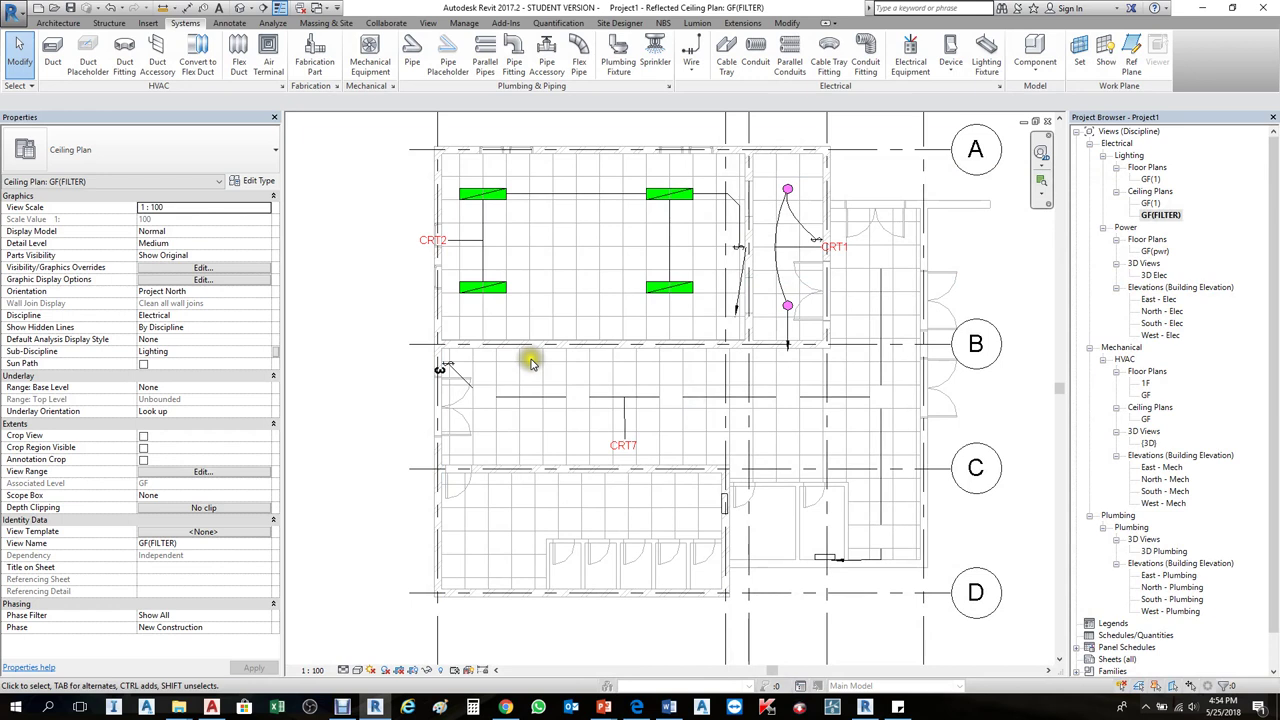
scroll(532, 364, down, 1)
scroll(565, 350, up, 2)
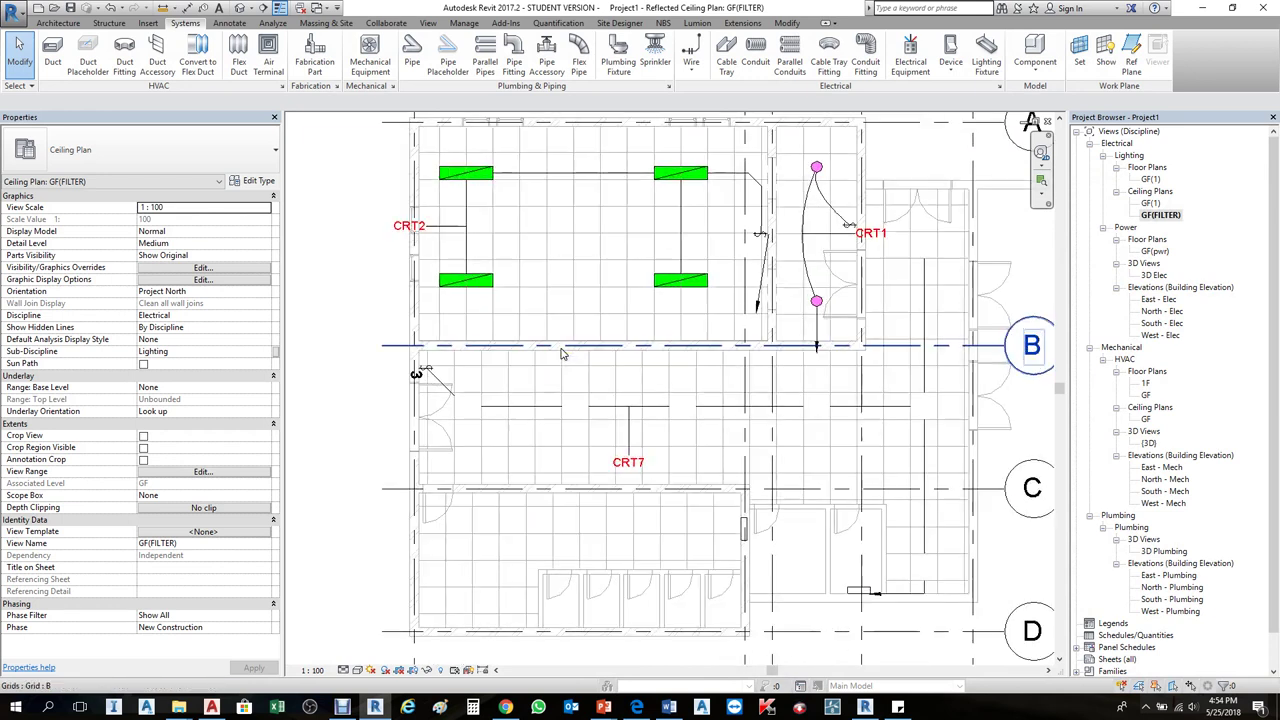
key(v)
key(g)
click(888, 200)
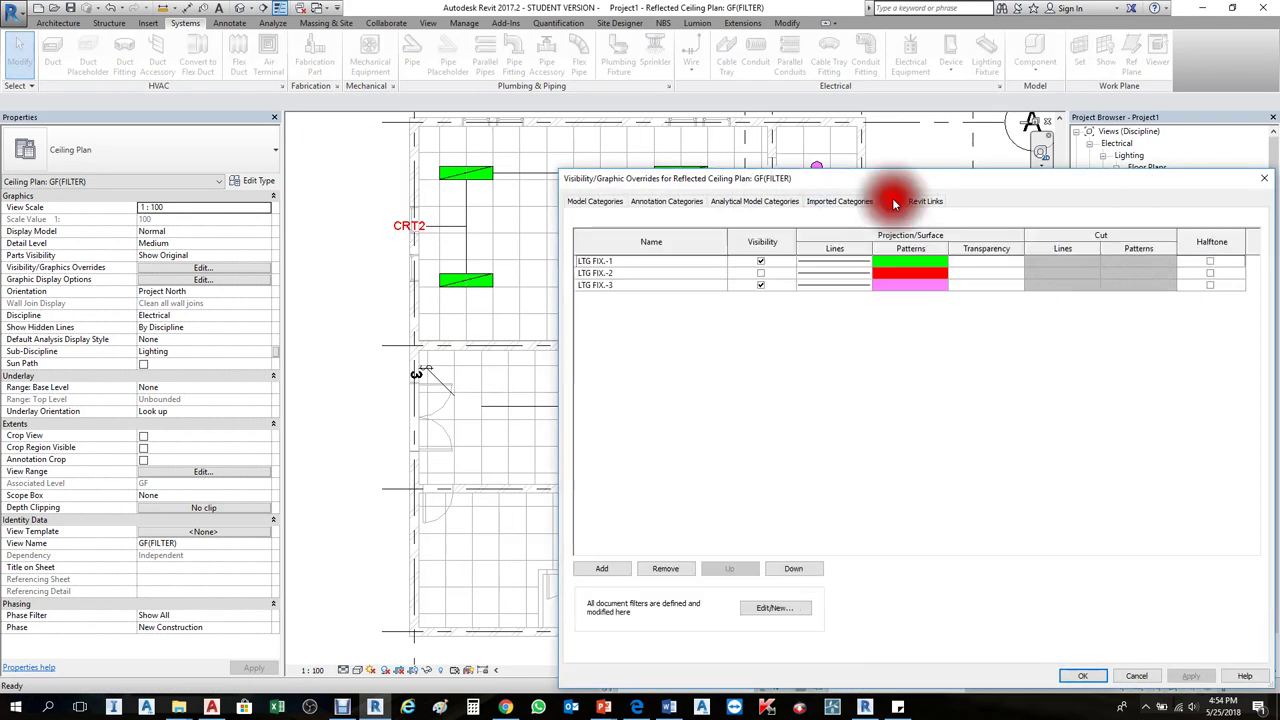
click(764, 272)
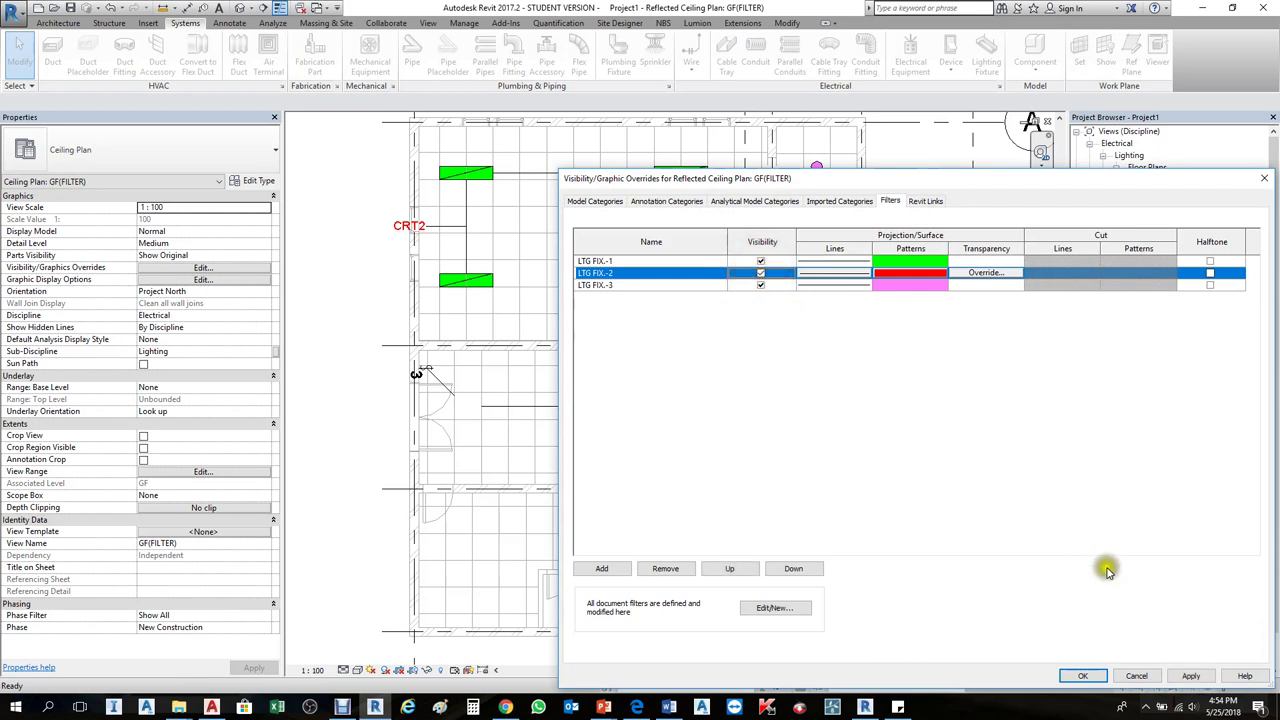
click(1190, 676)
click(1082, 676)
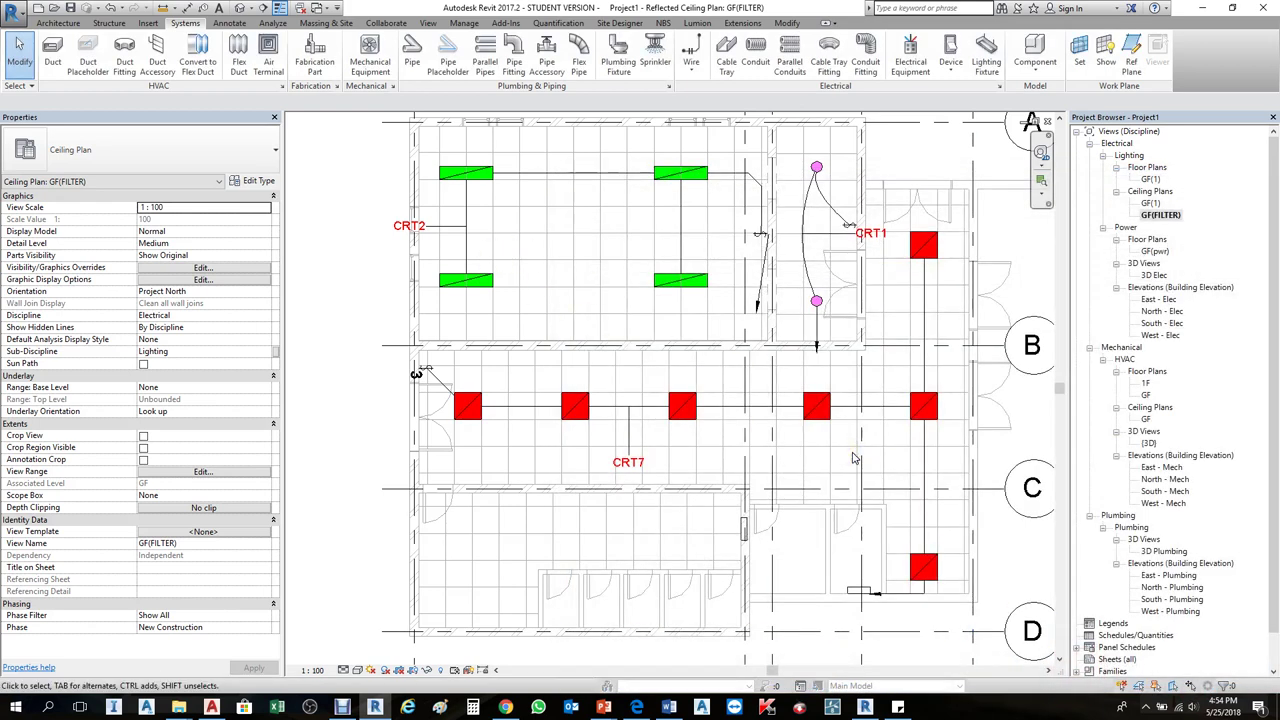
- Hide the LTG FIX.-2 filter's surface fill pattern in the GF(FILTER) view's overrides and apply it
key(v)
key(g)
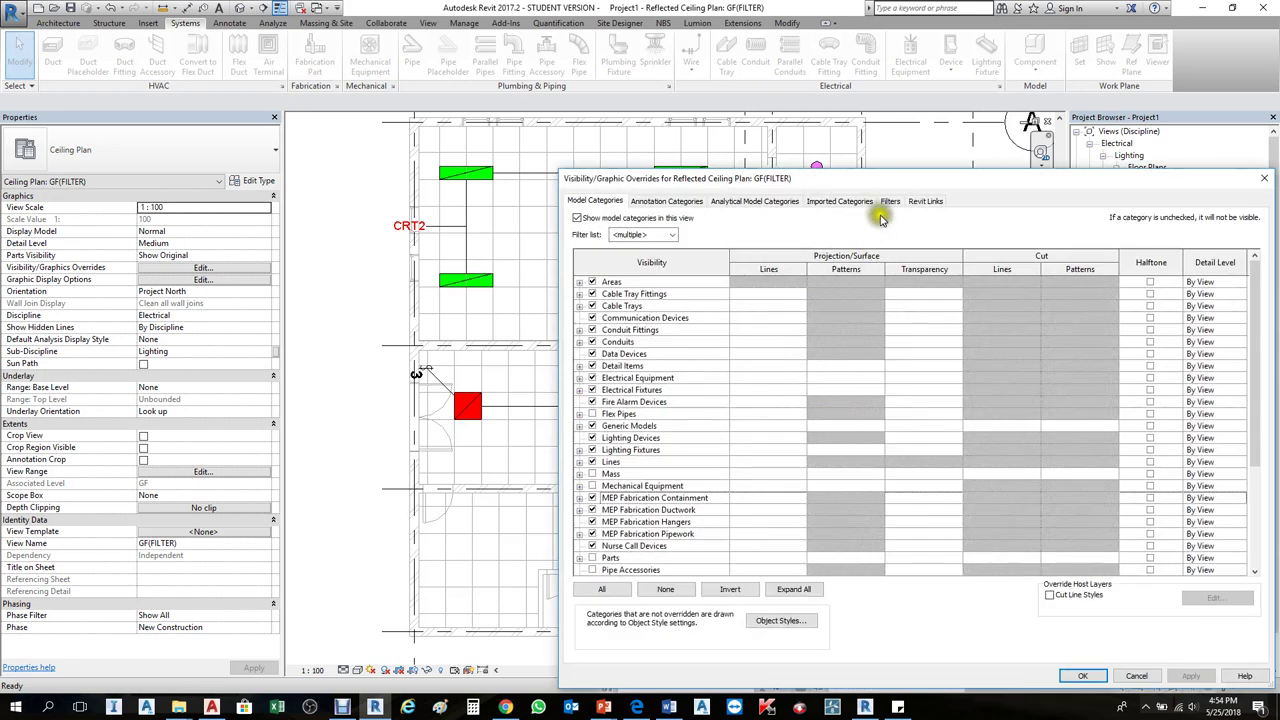
click(889, 201)
click(903, 273)
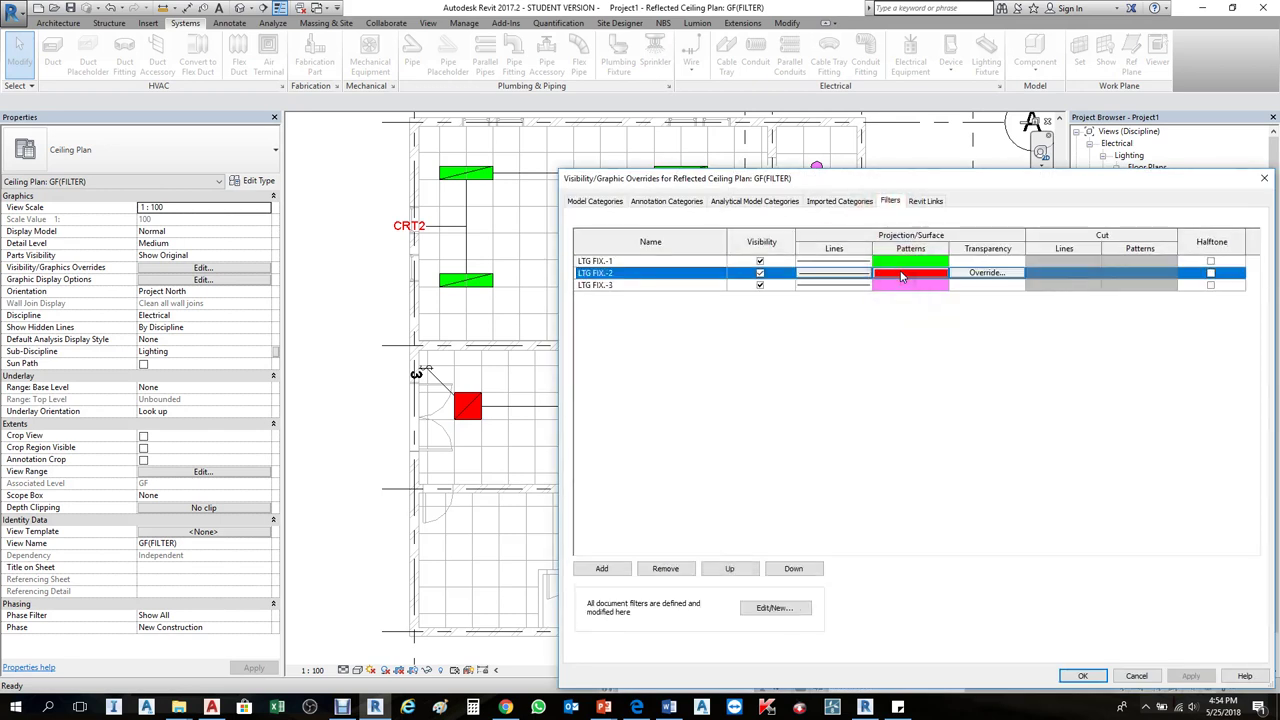
click(903, 277)
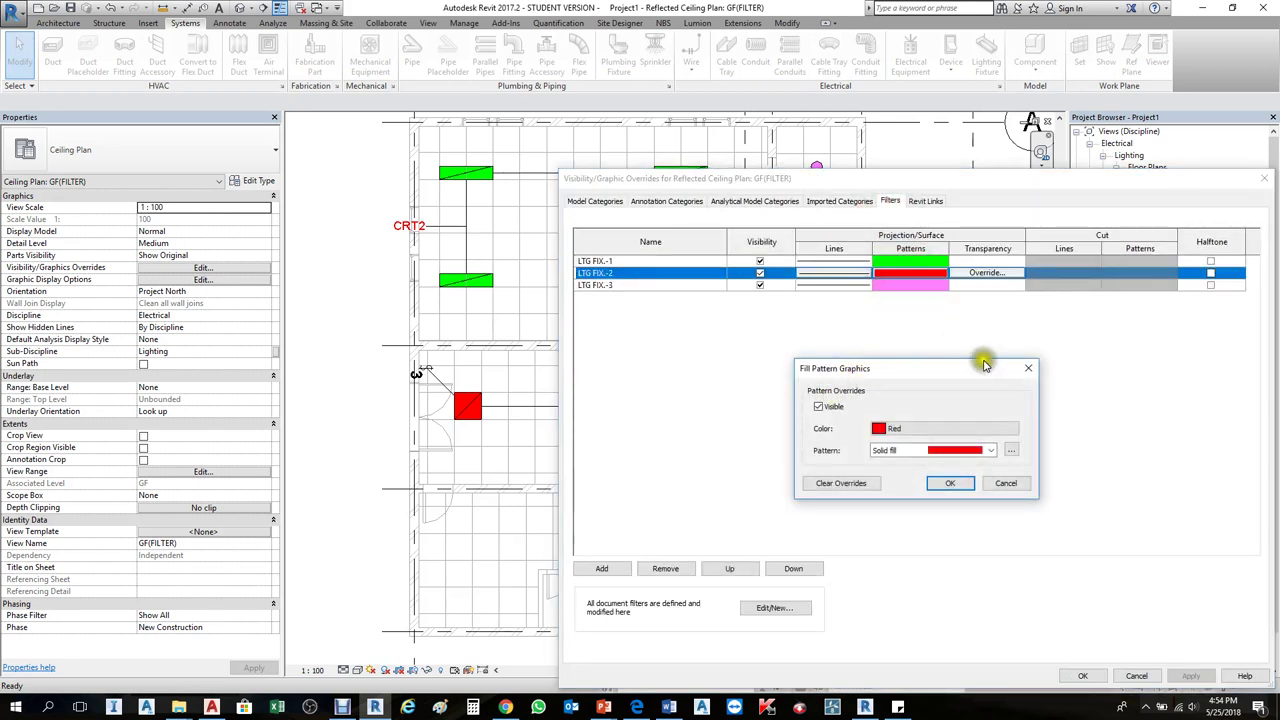
click(1027, 369)
click(903, 274)
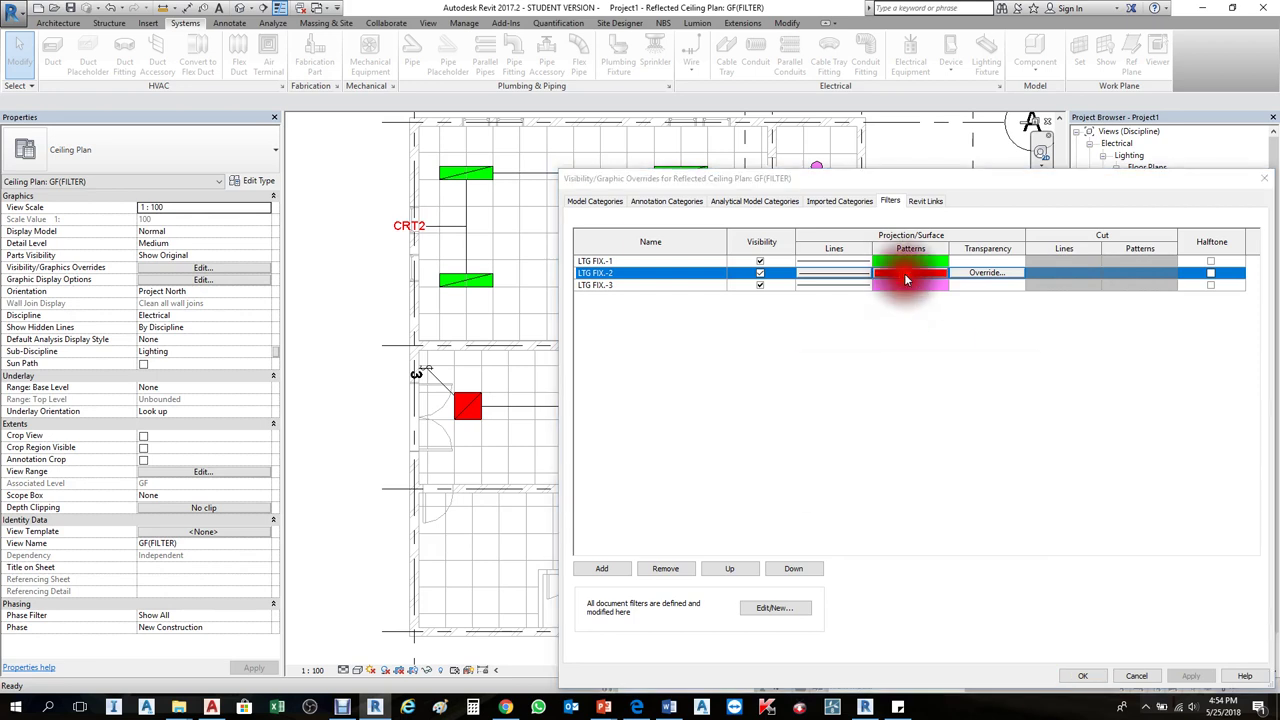
click(816, 407)
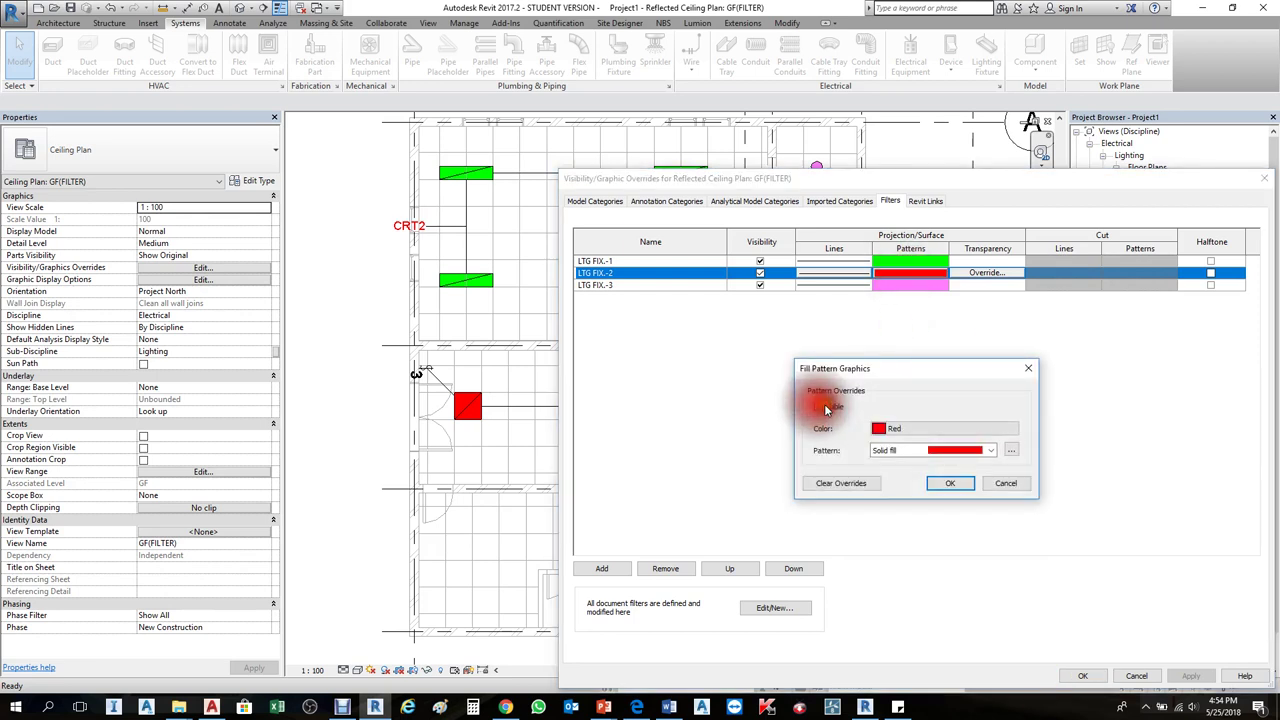
click(950, 483)
click(1083, 676)
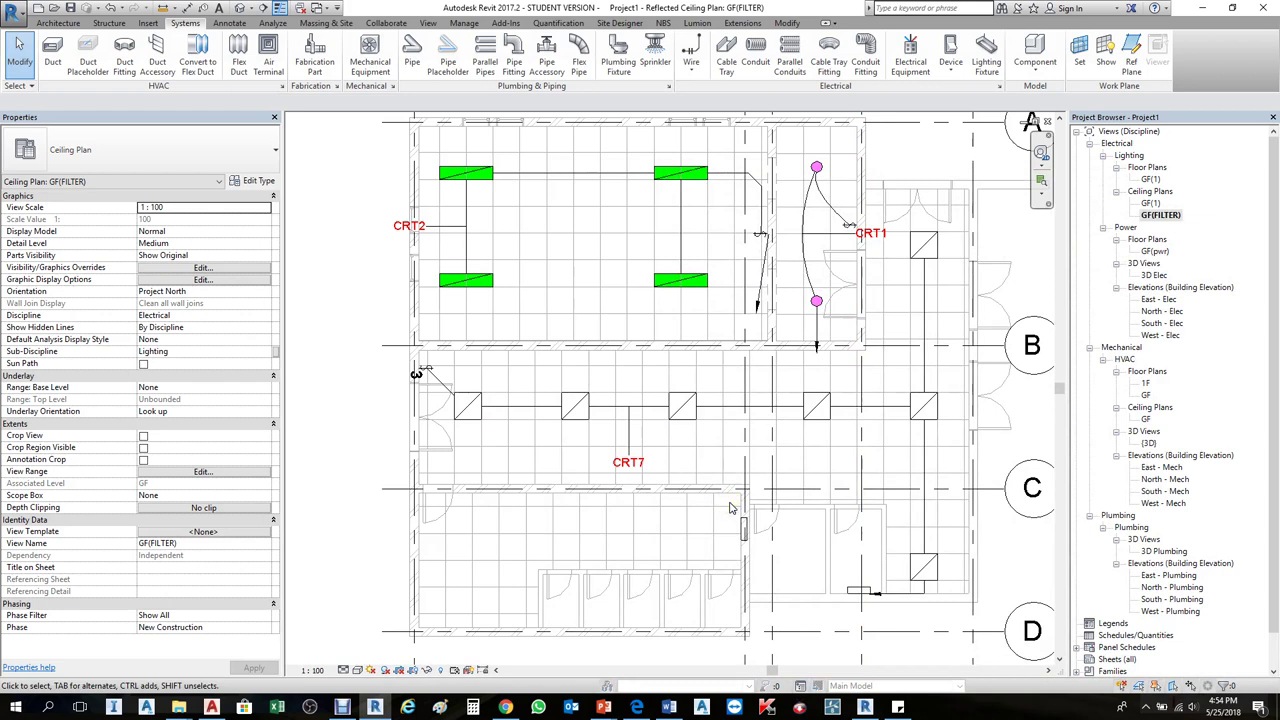
- Make the LTG FIX.-2 filter's red solid fill pattern visible again and apply it to the view
key(v)
key(g)
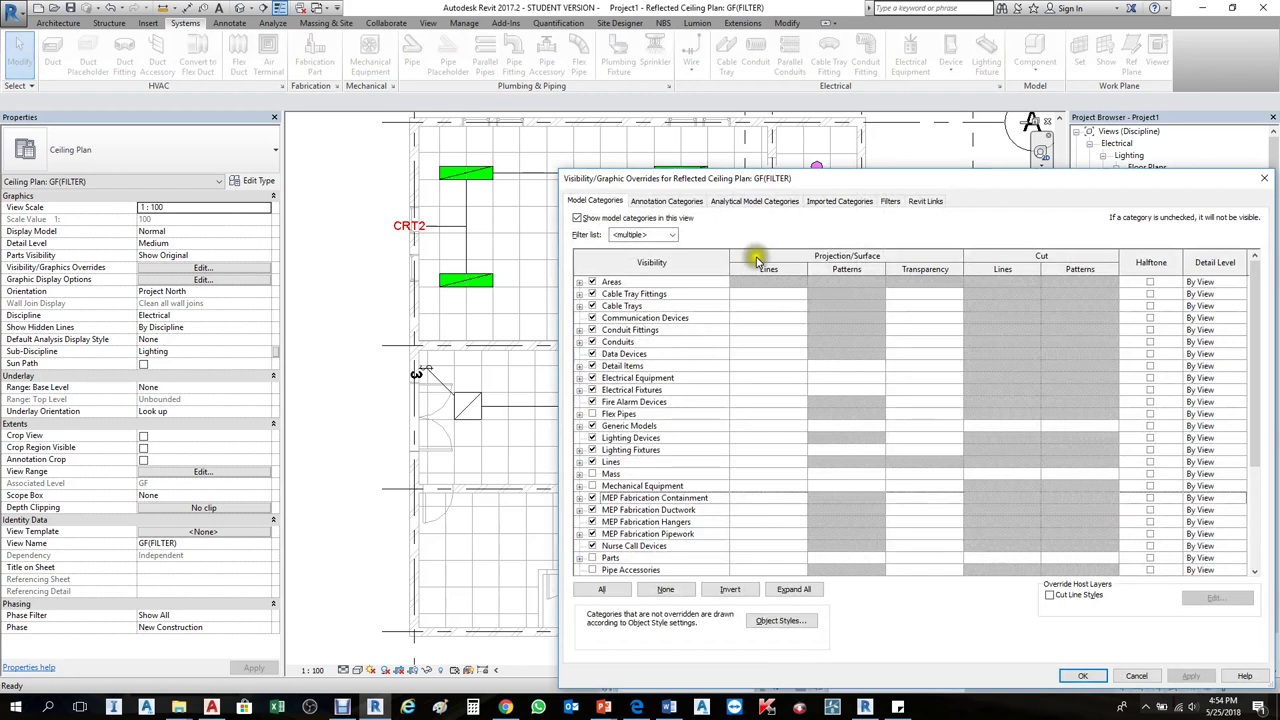
click(893, 204)
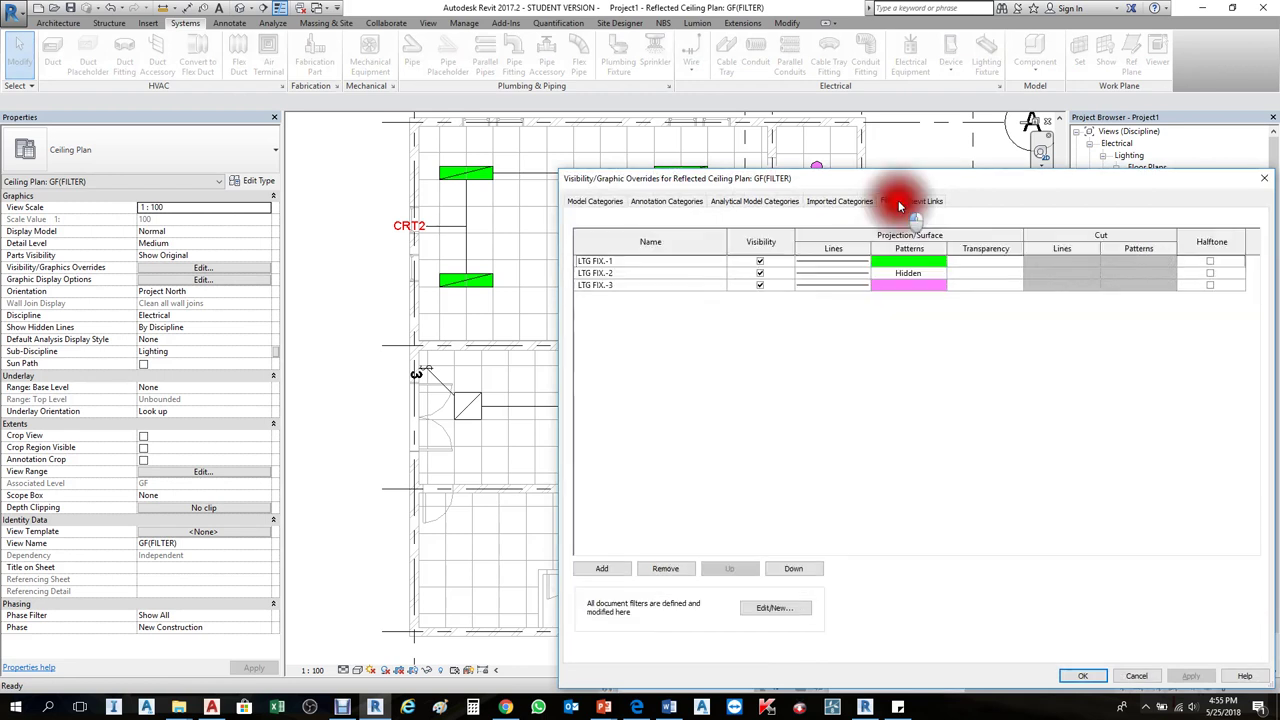
click(916, 274)
click(916, 274)
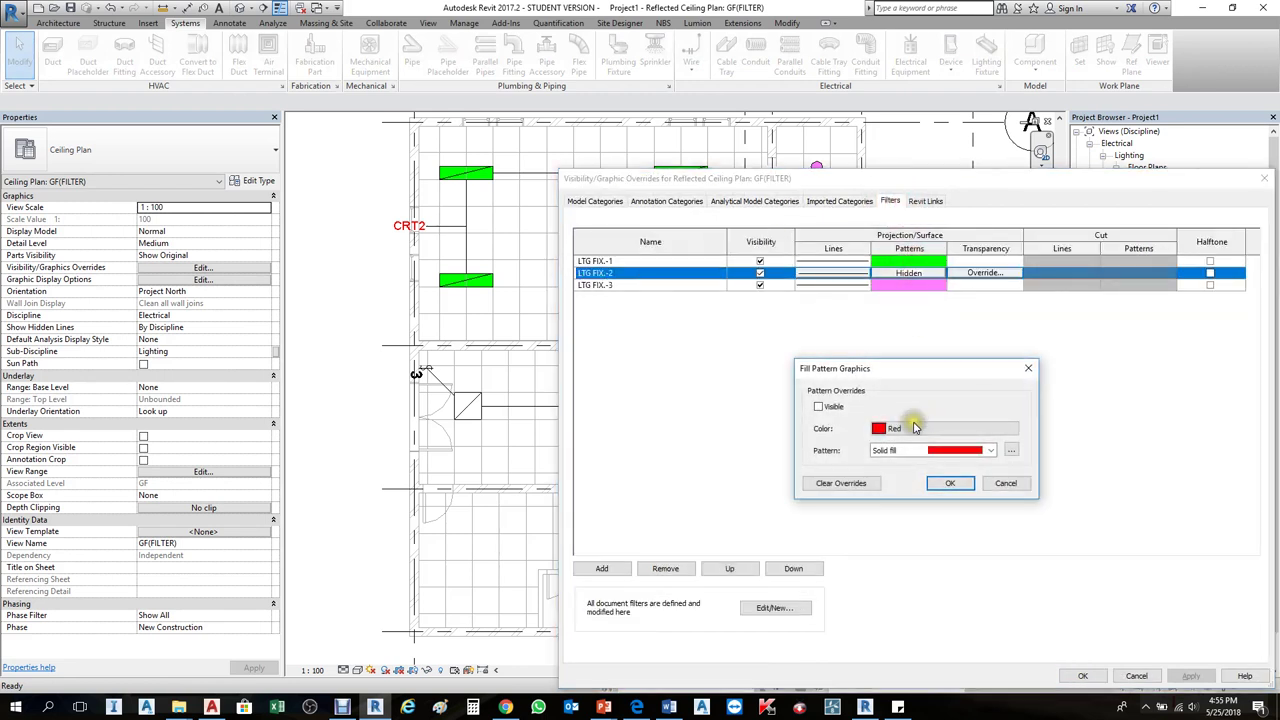
click(816, 407)
click(950, 483)
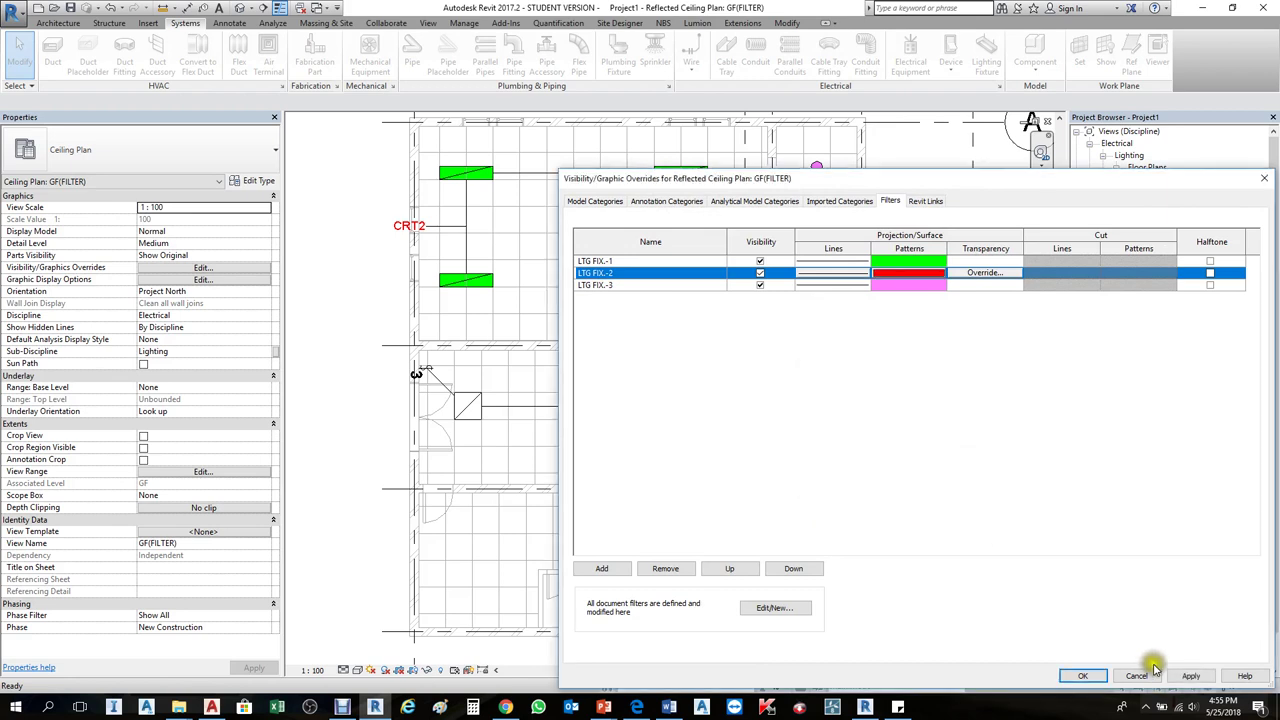
click(1191, 676)
click(1083, 676)
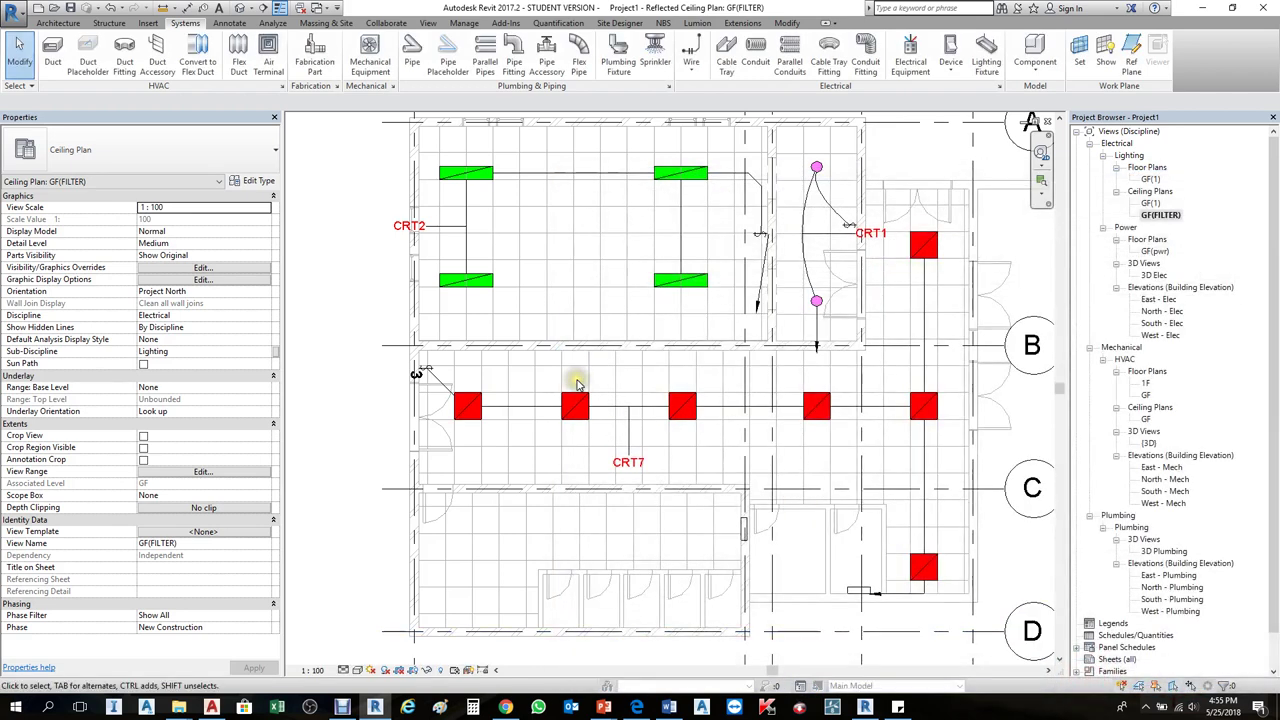
- Tag the five red fixtures in the horizontal CRT7 row by category, with the leader turned off
scroll(576, 383, down, 3)
scroll(925, 420, up, 2)
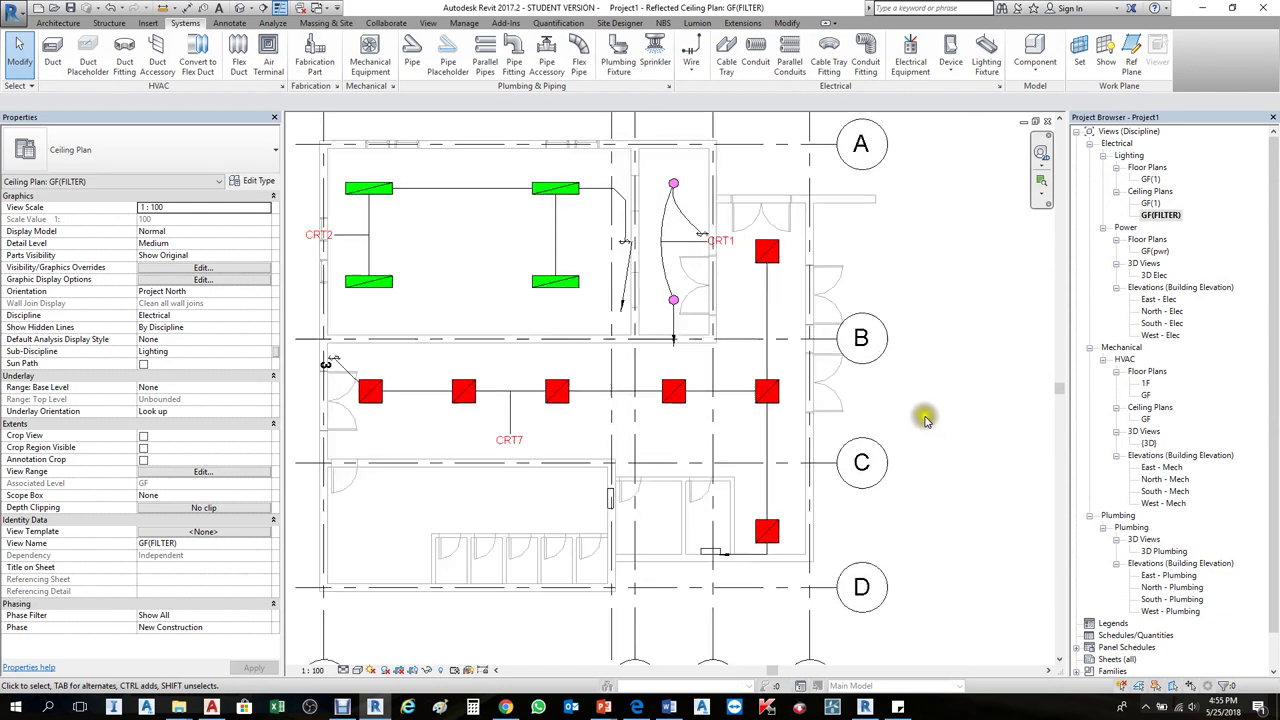
scroll(870, 370, down, 2)
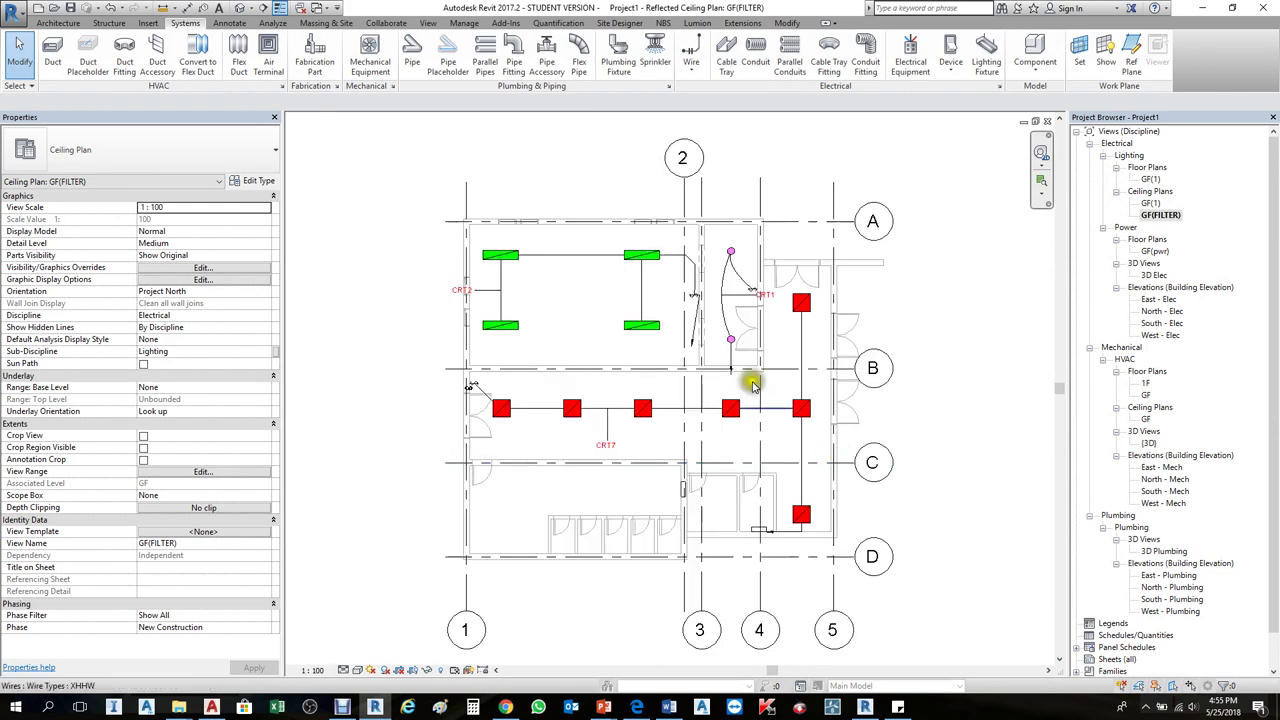
scroll(528, 291, up, 3)
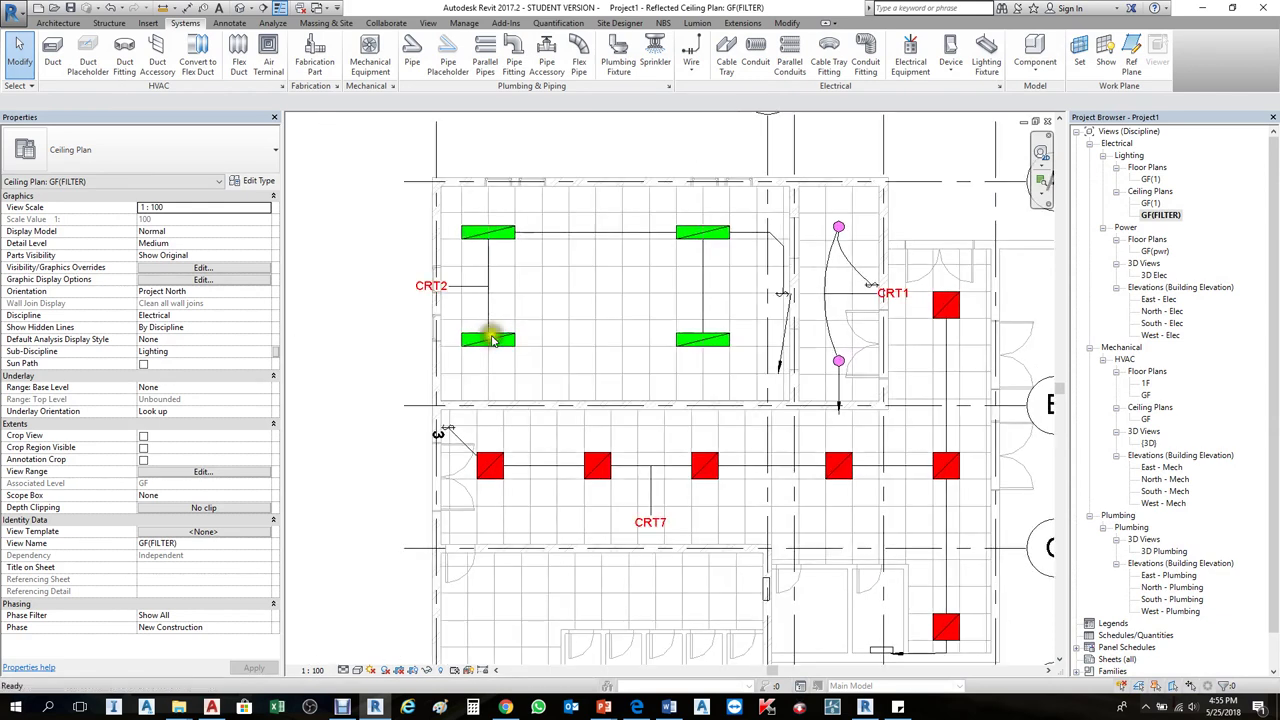
key(t)
key(g)
scroll(490, 470, up, 2)
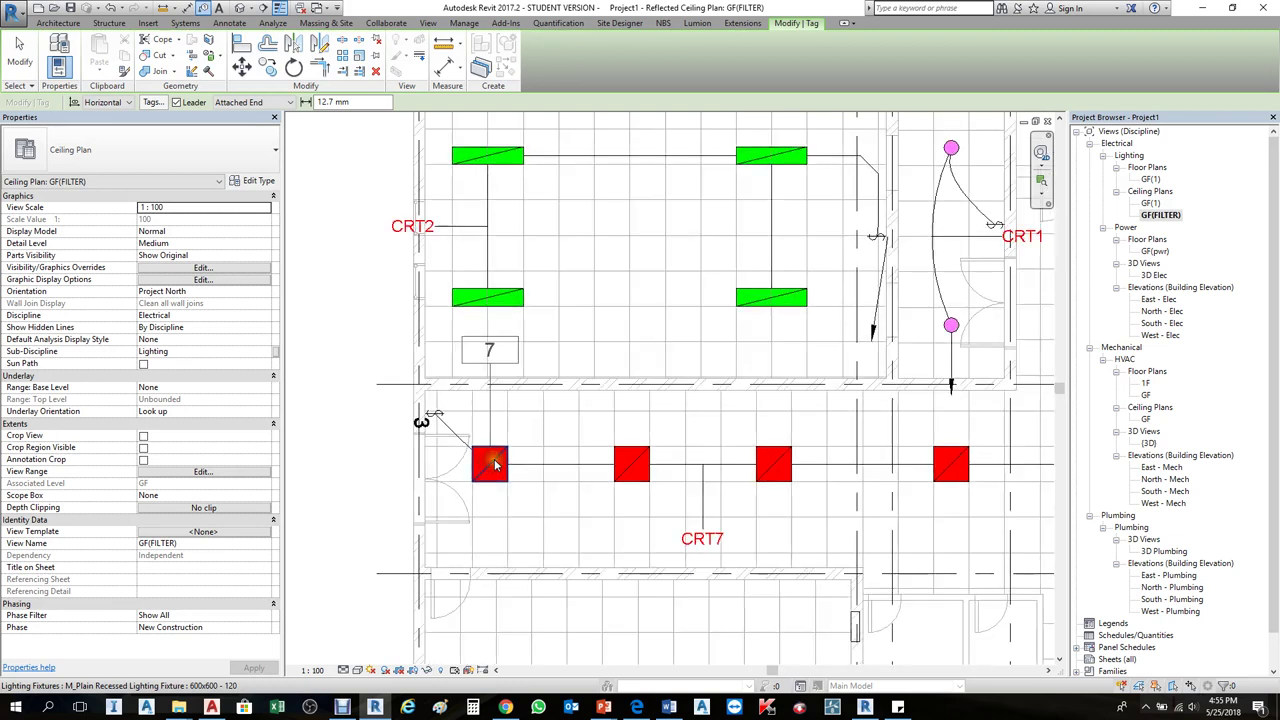
click(179, 103)
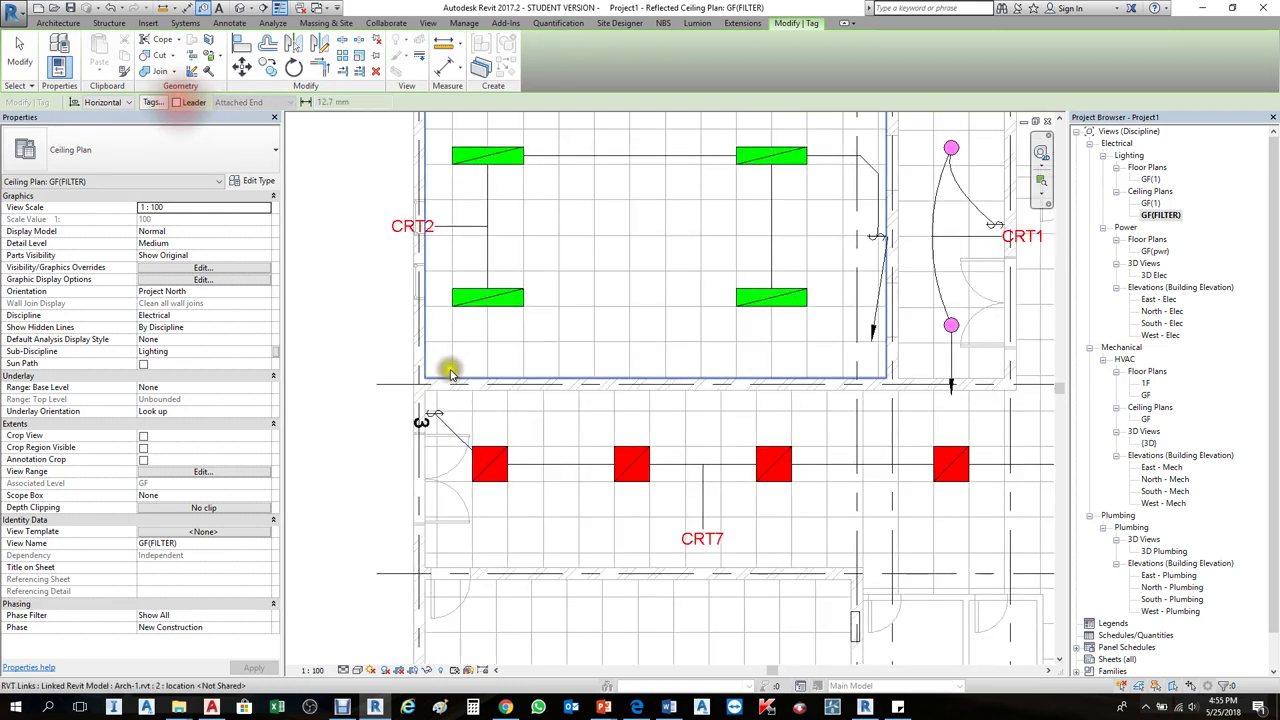
click(492, 469)
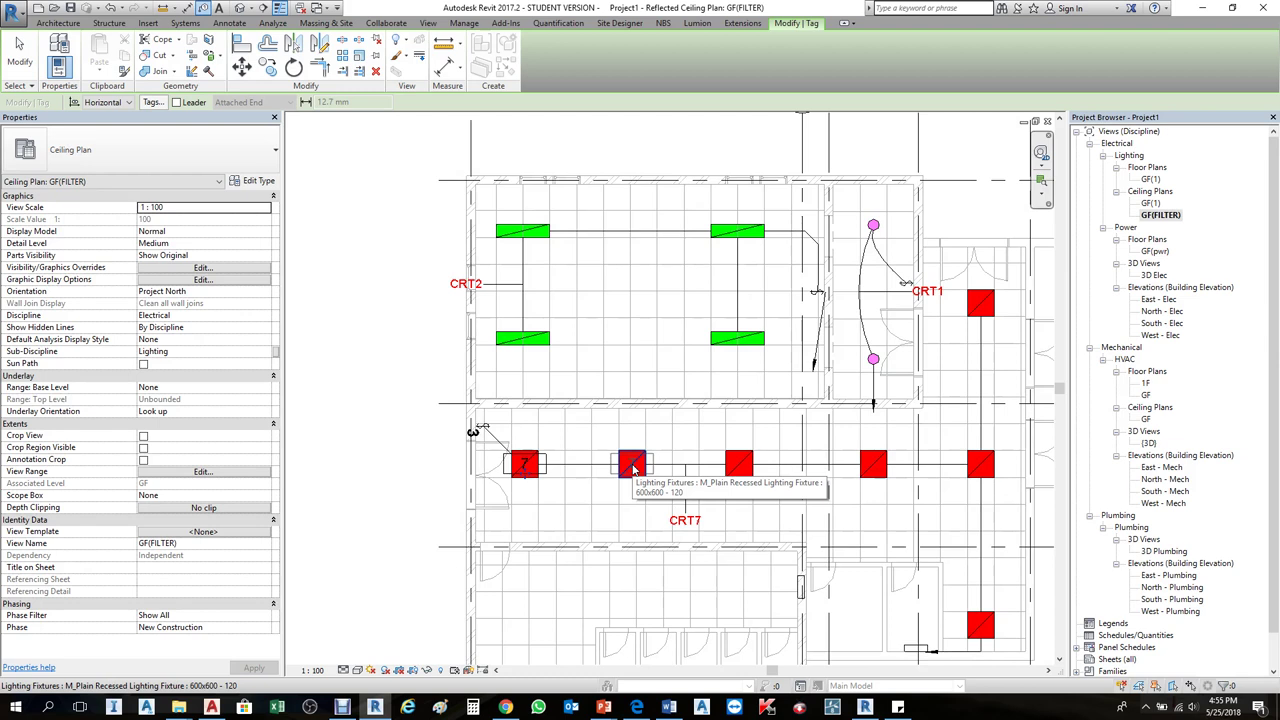
click(633, 470)
click(774, 467)
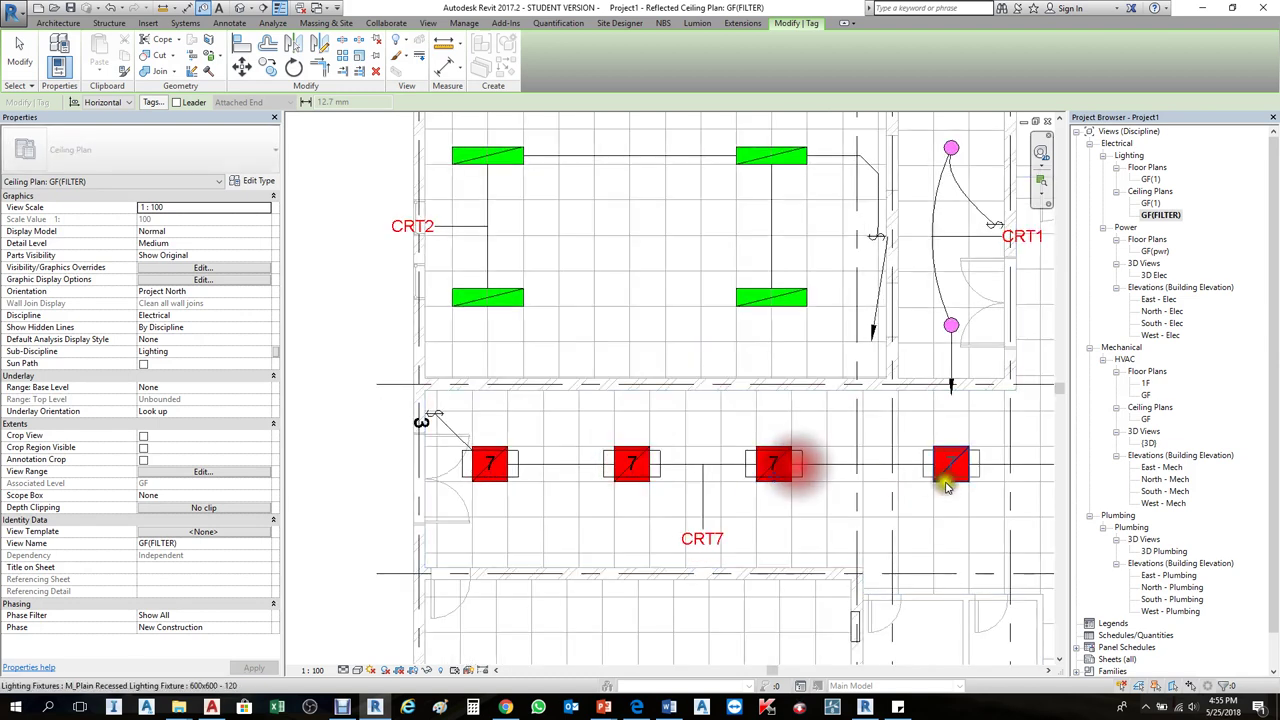
click(946, 477)
scroll(577, 403, down, 2)
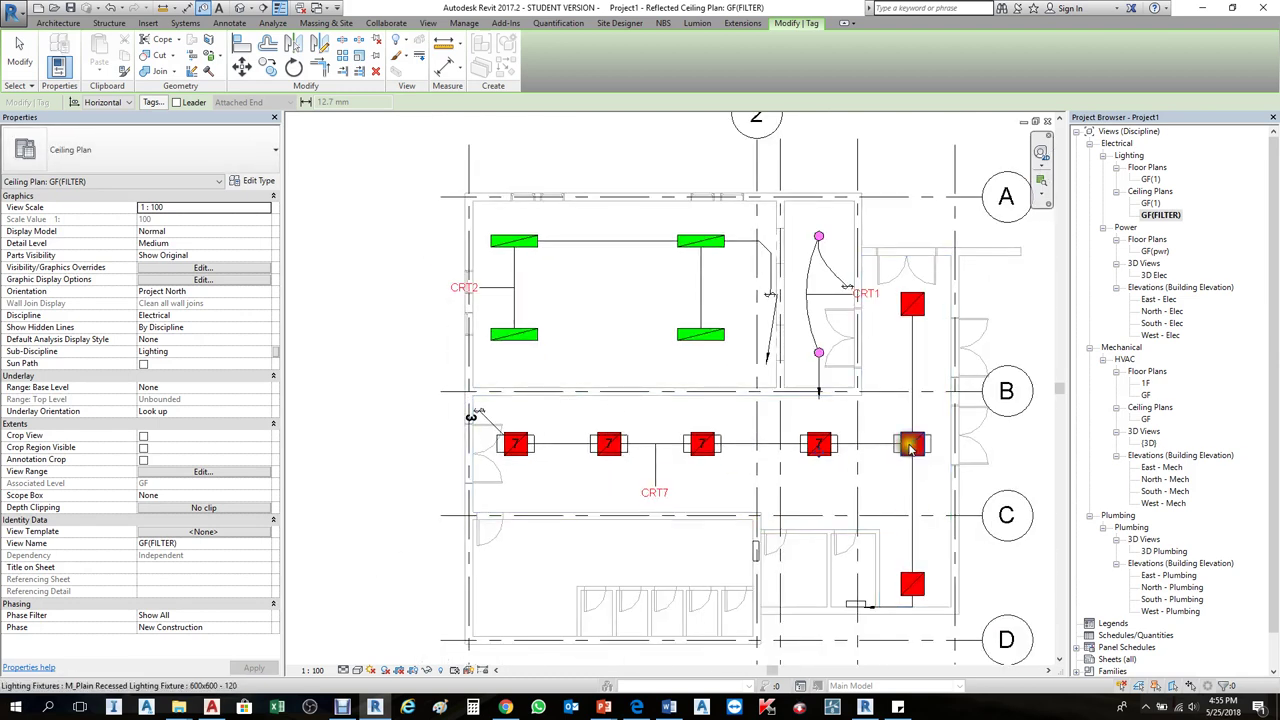
click(908, 443)
scroll(513, 444, up, 1)
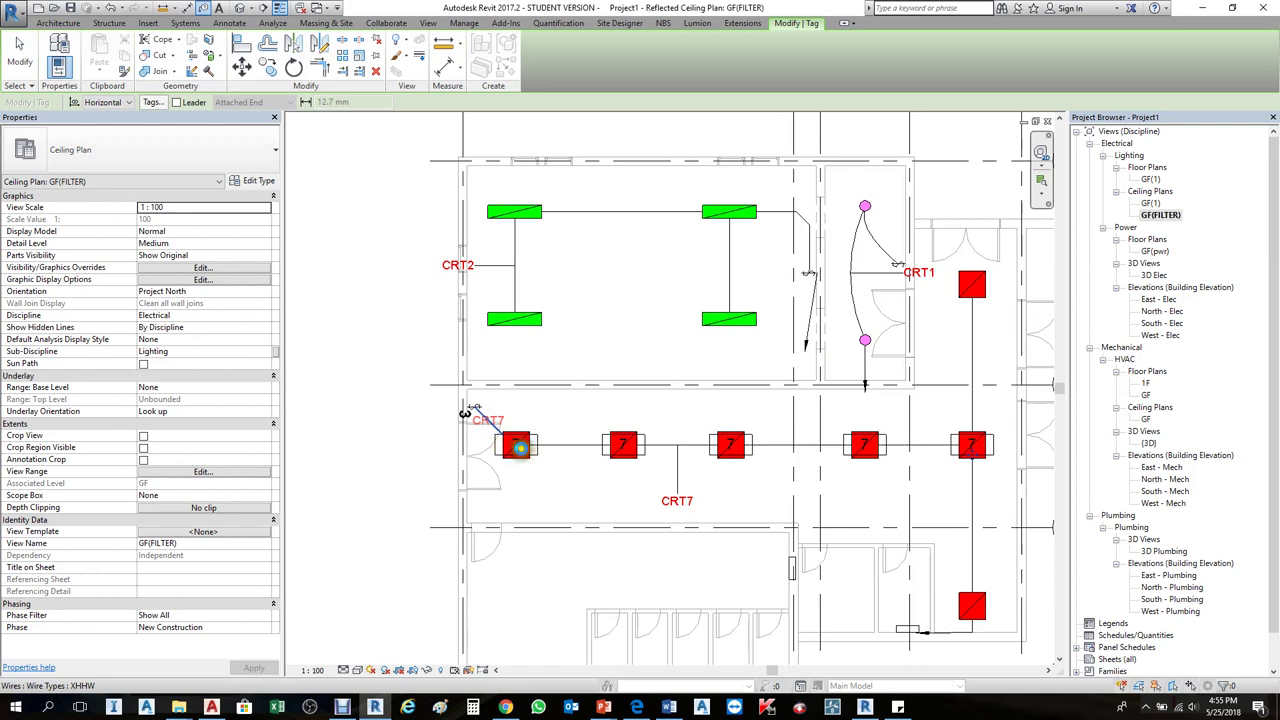
key(Escape)
- Inspect the type of the leftmost red fixture's tag and the Comments property of the fixture itself
scroll(505, 460, up, 5)
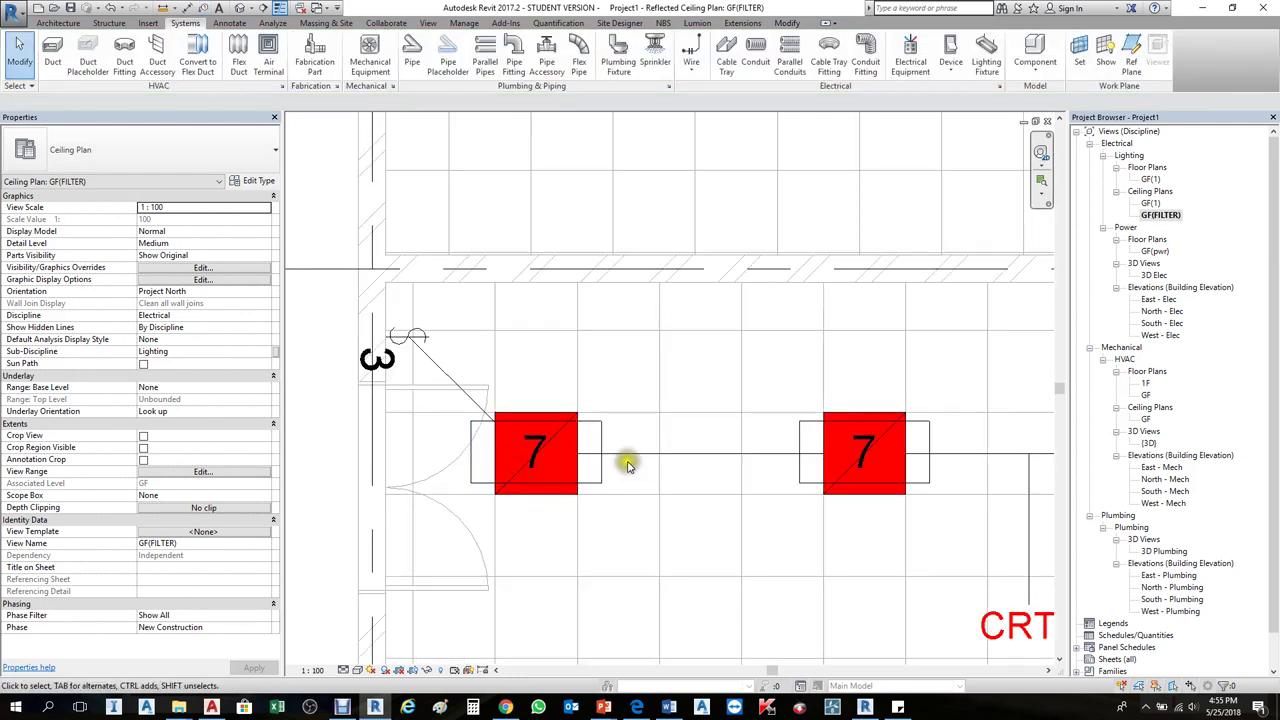
click(603, 436)
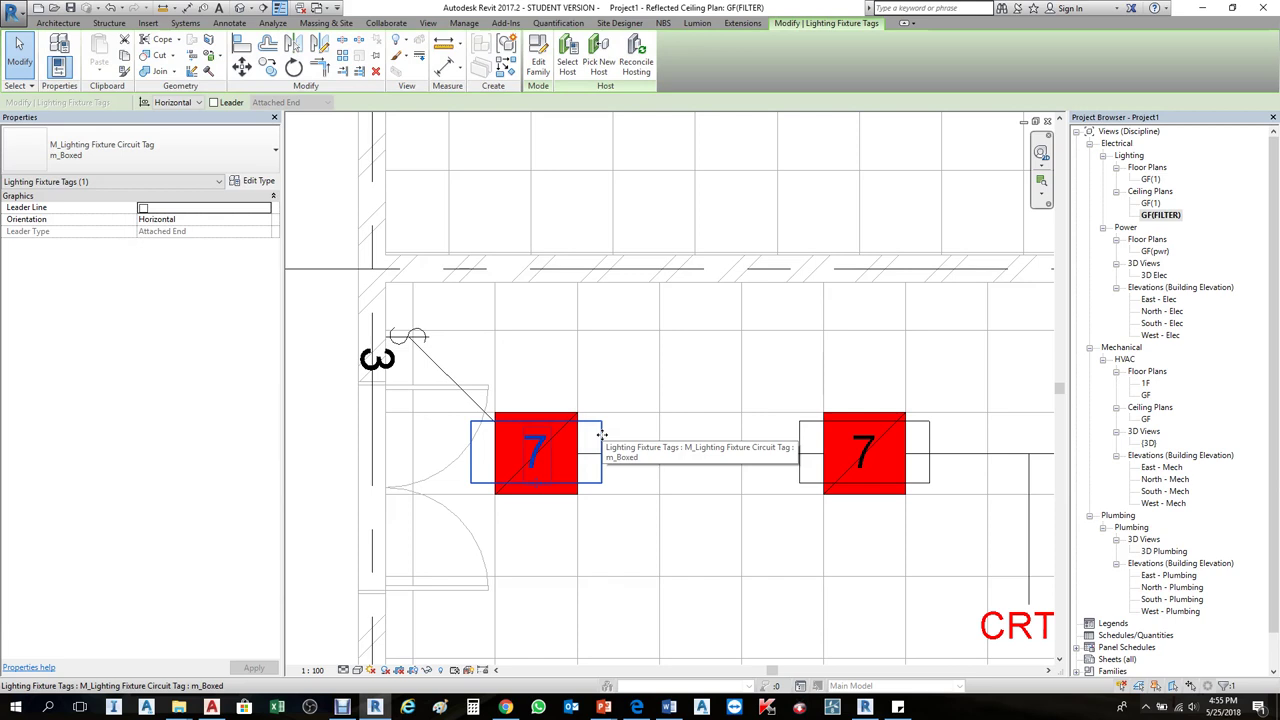
key(Escape)
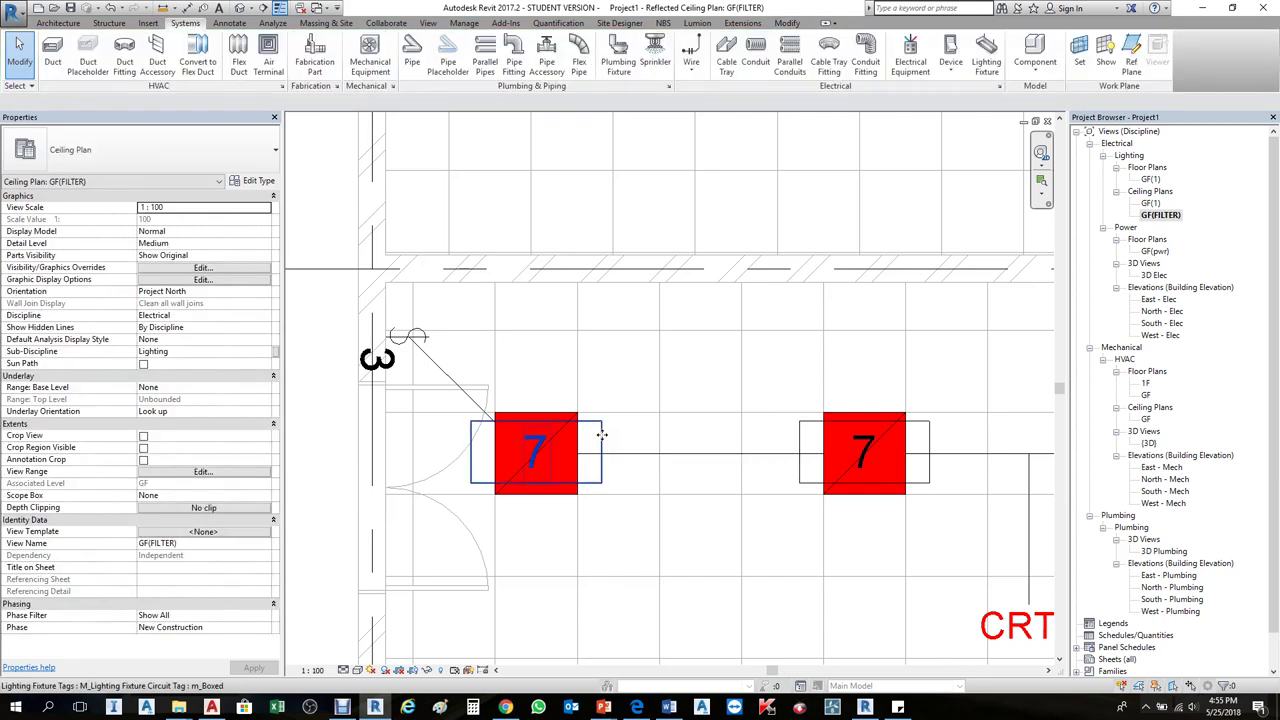
click(563, 497)
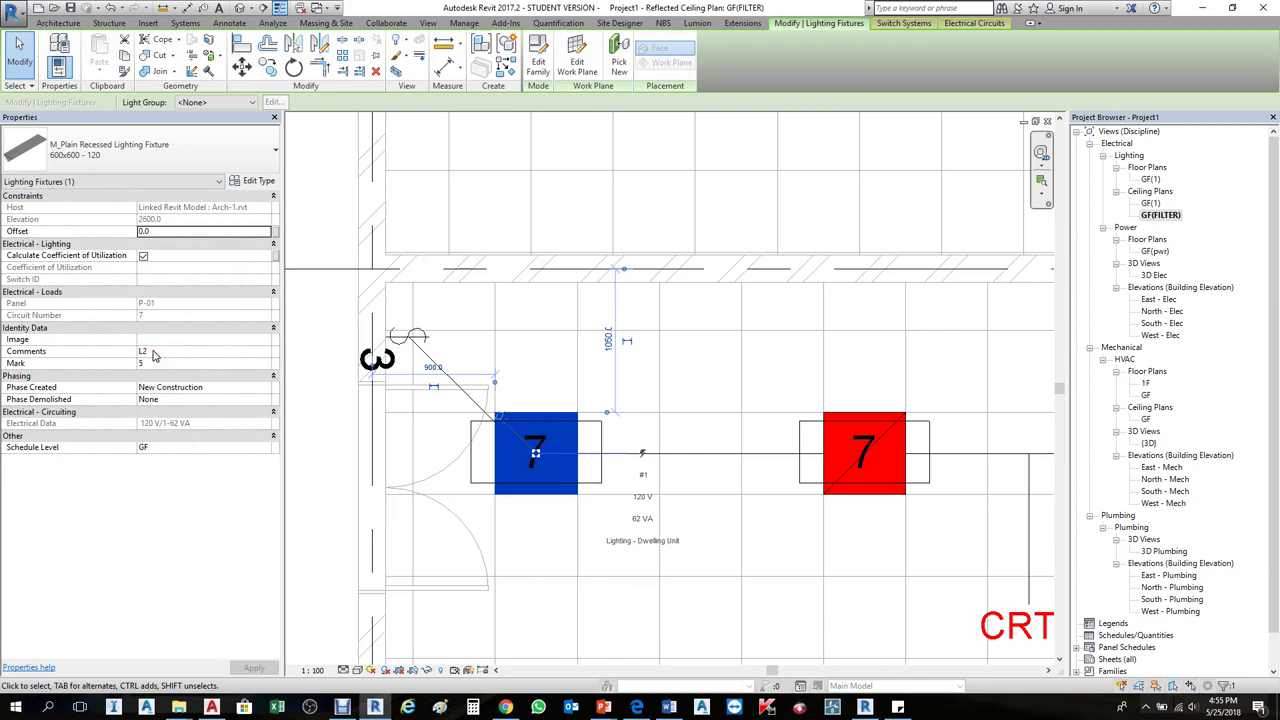
key(Escape)
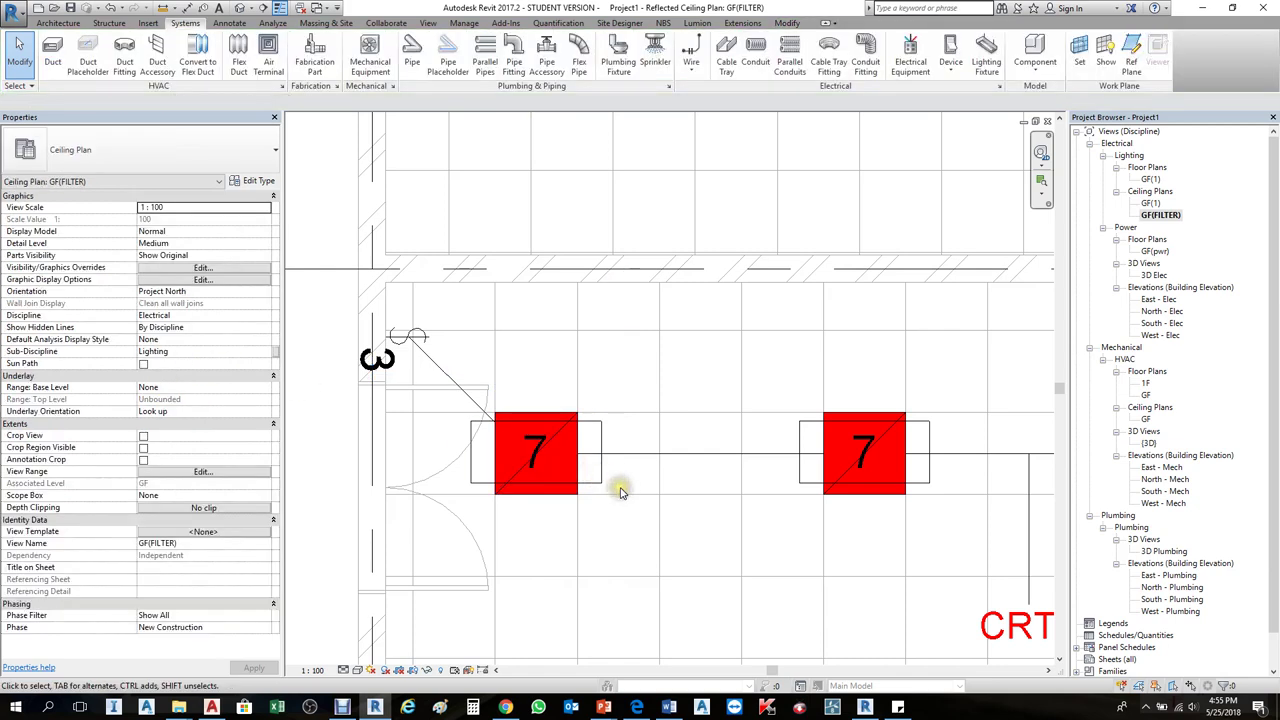
- Open the red fixture's circuit tag family for editing and duplicate its label type as LTG TYPE with a smaller text size
click(597, 478)
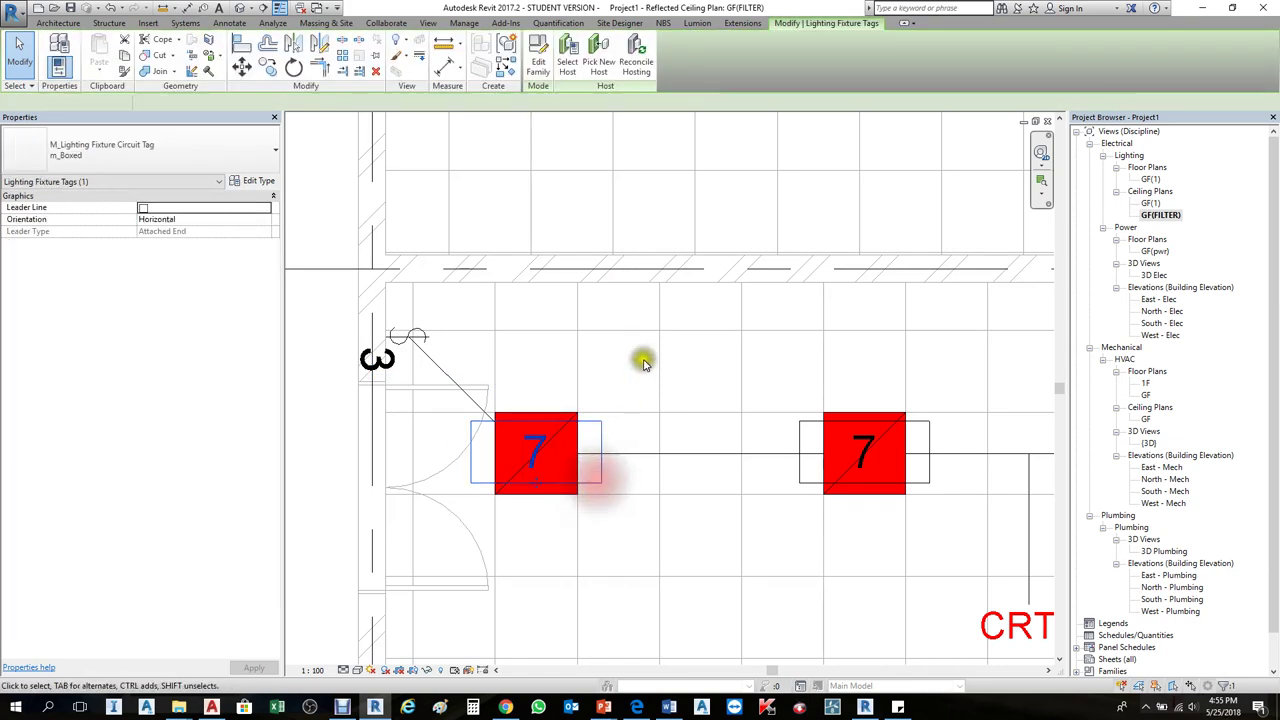
click(538, 55)
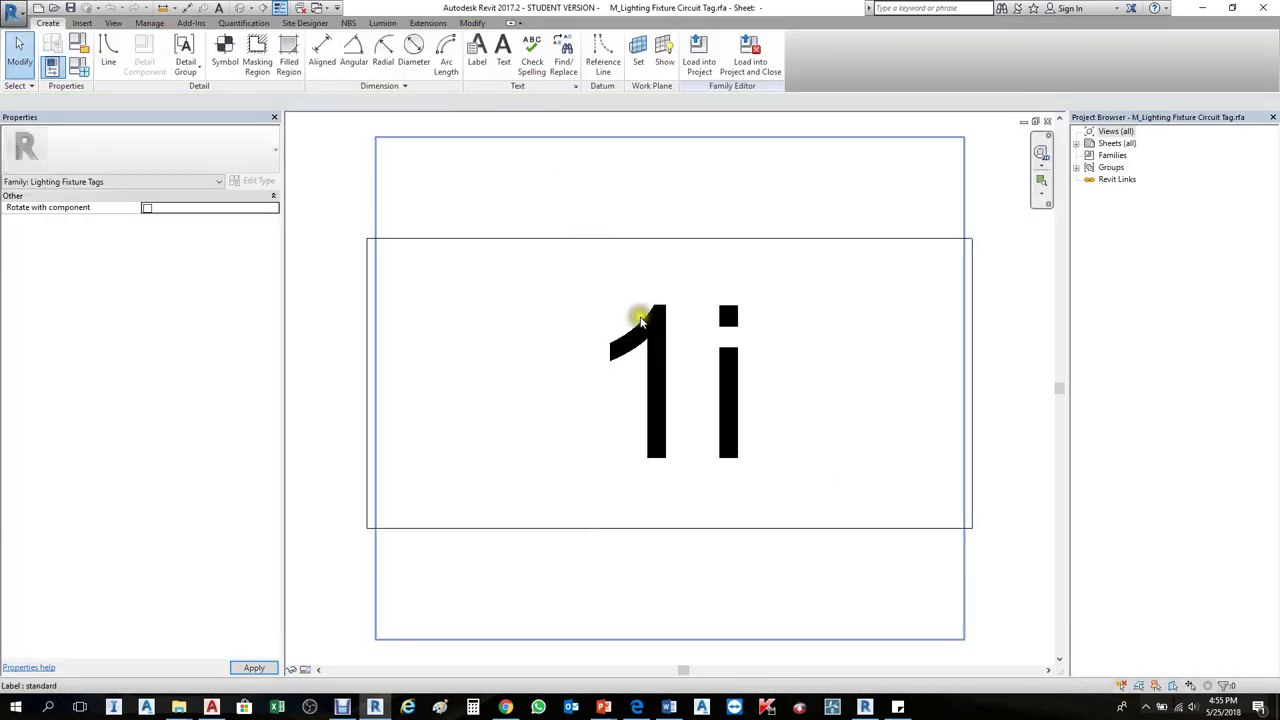
click(641, 320)
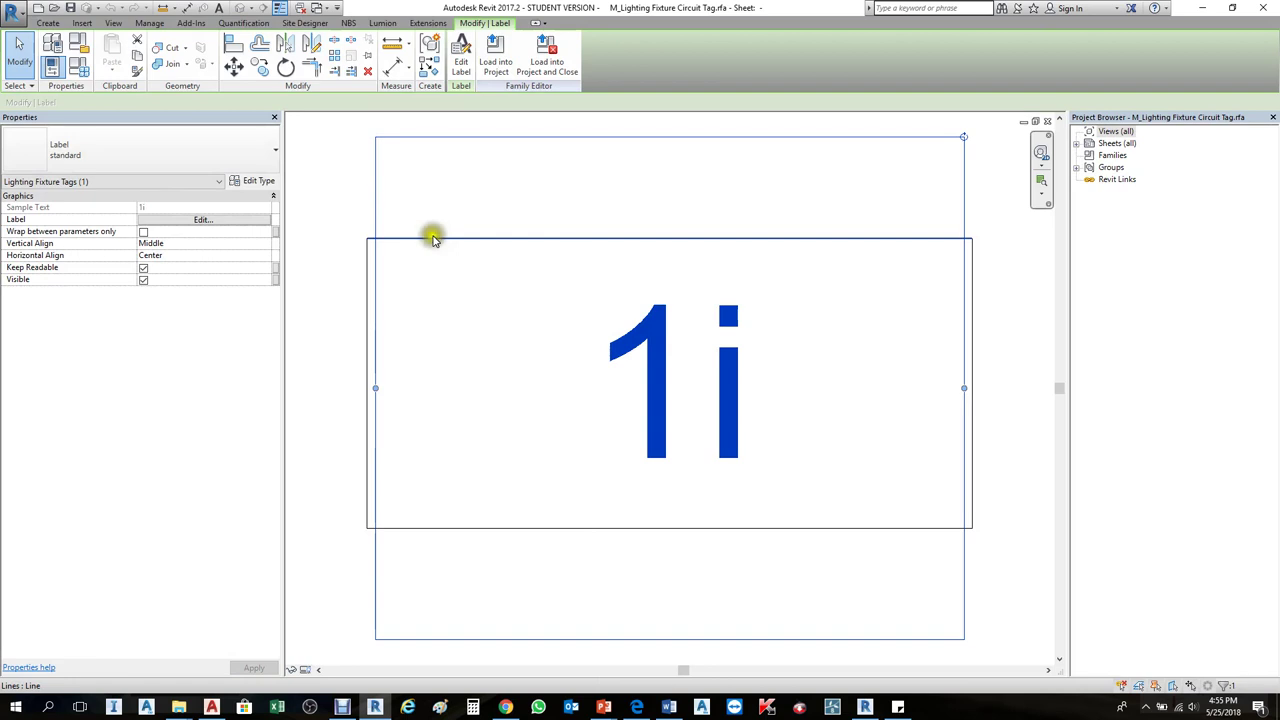
click(256, 178)
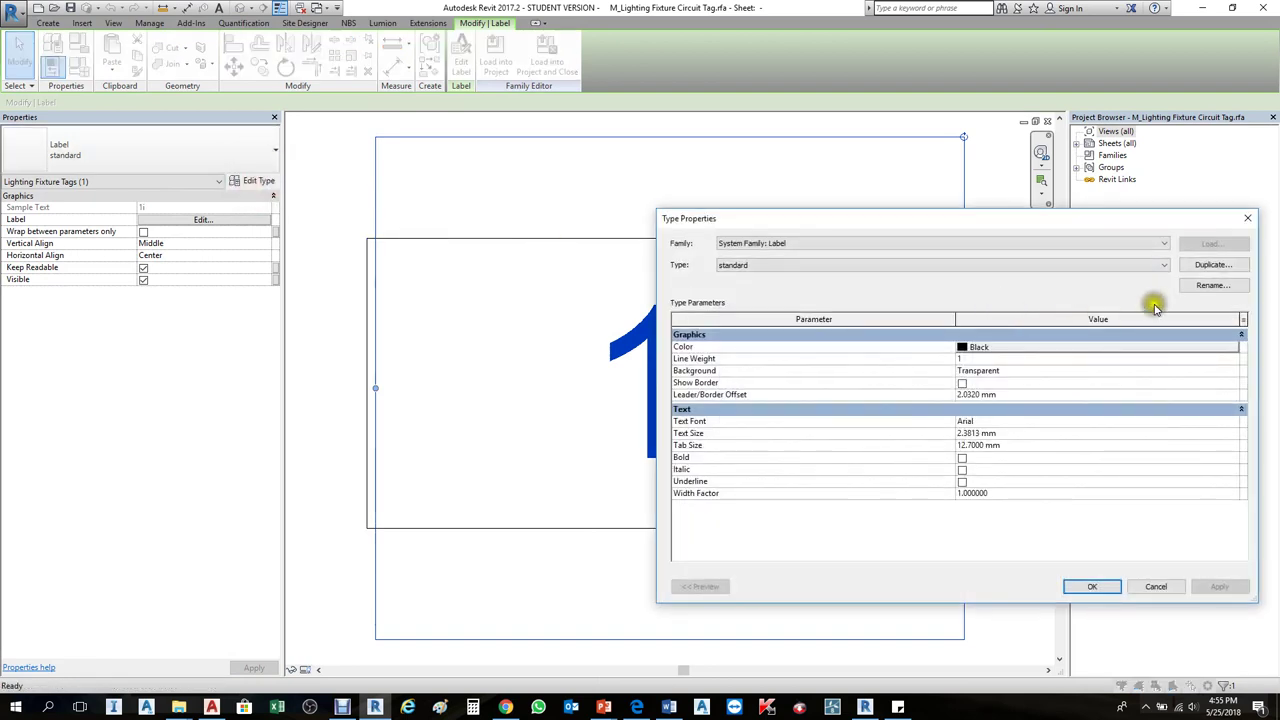
click(1213, 266)
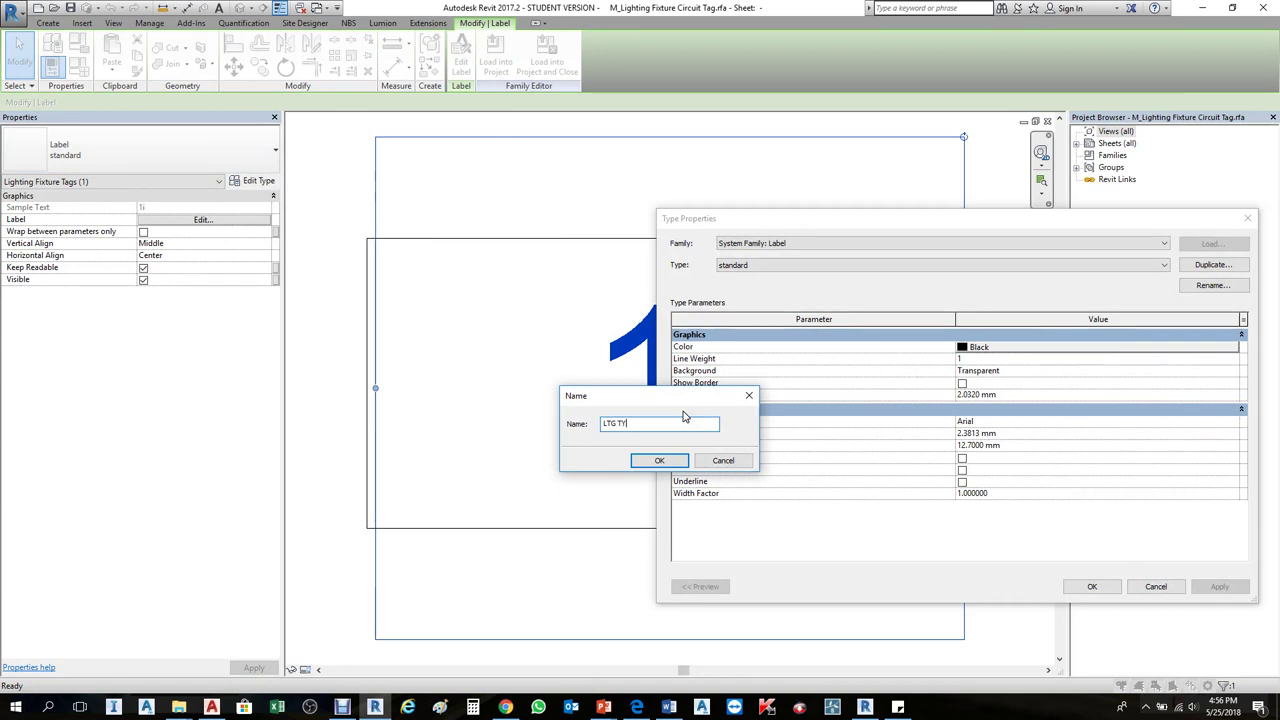
click(659, 461)
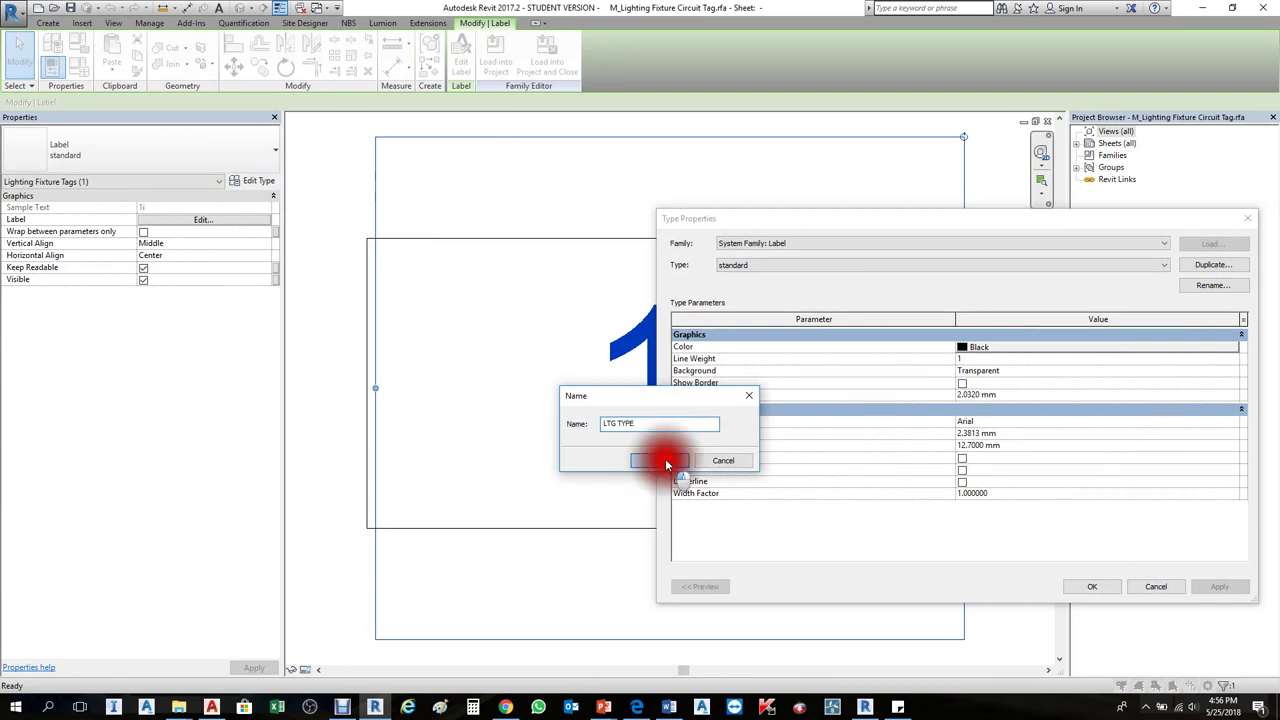
click(1005, 432)
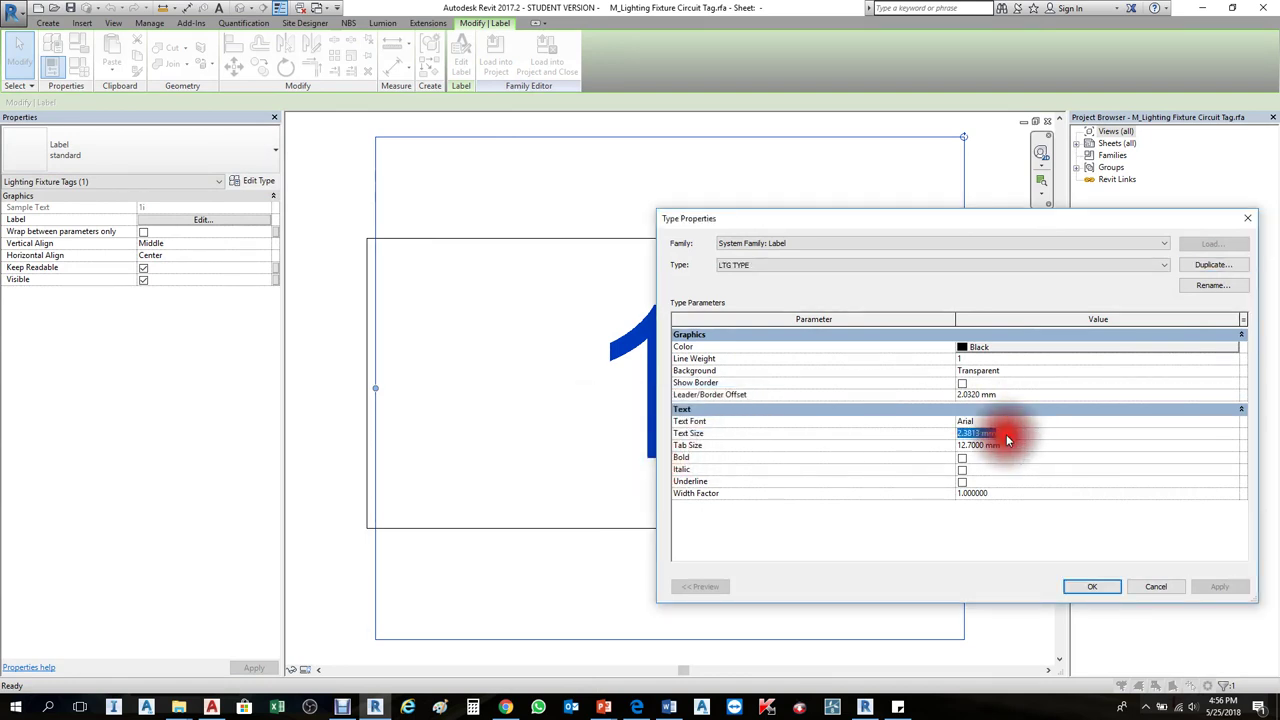
click(1086, 586)
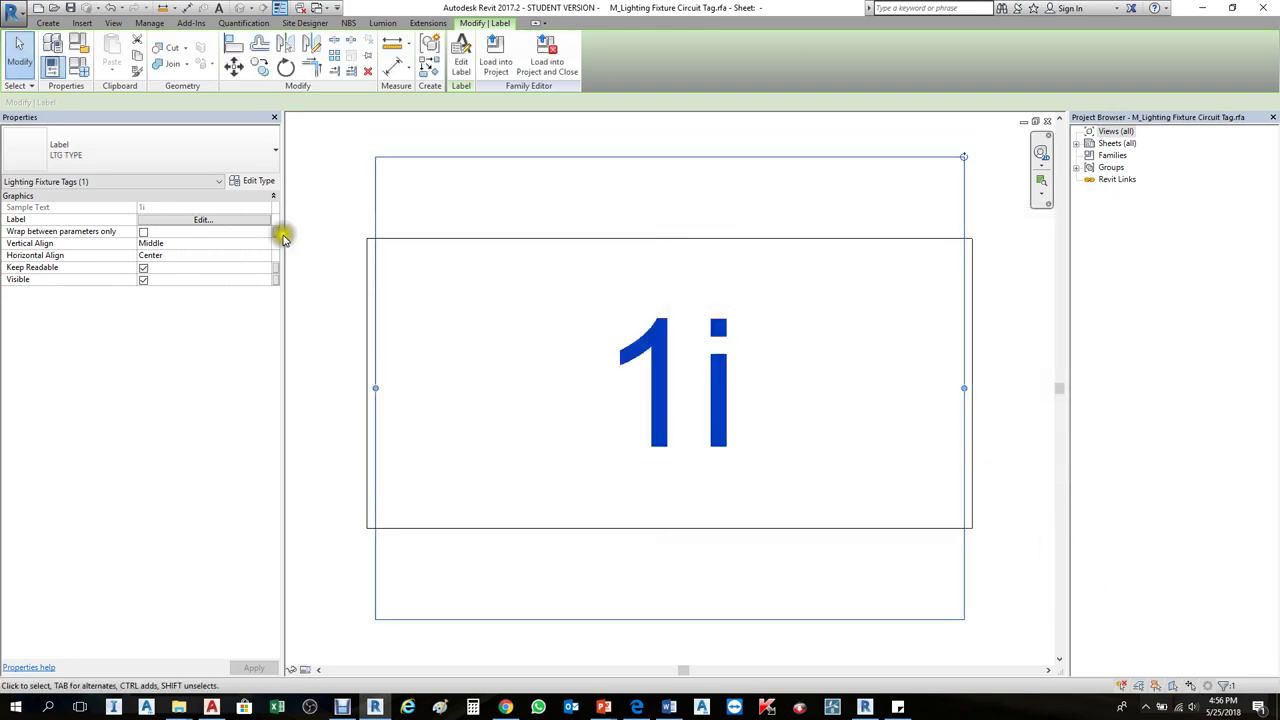
- Replace the label's Circuit Number parameter with the Comments parameter in the fixture tag family
click(464, 55)
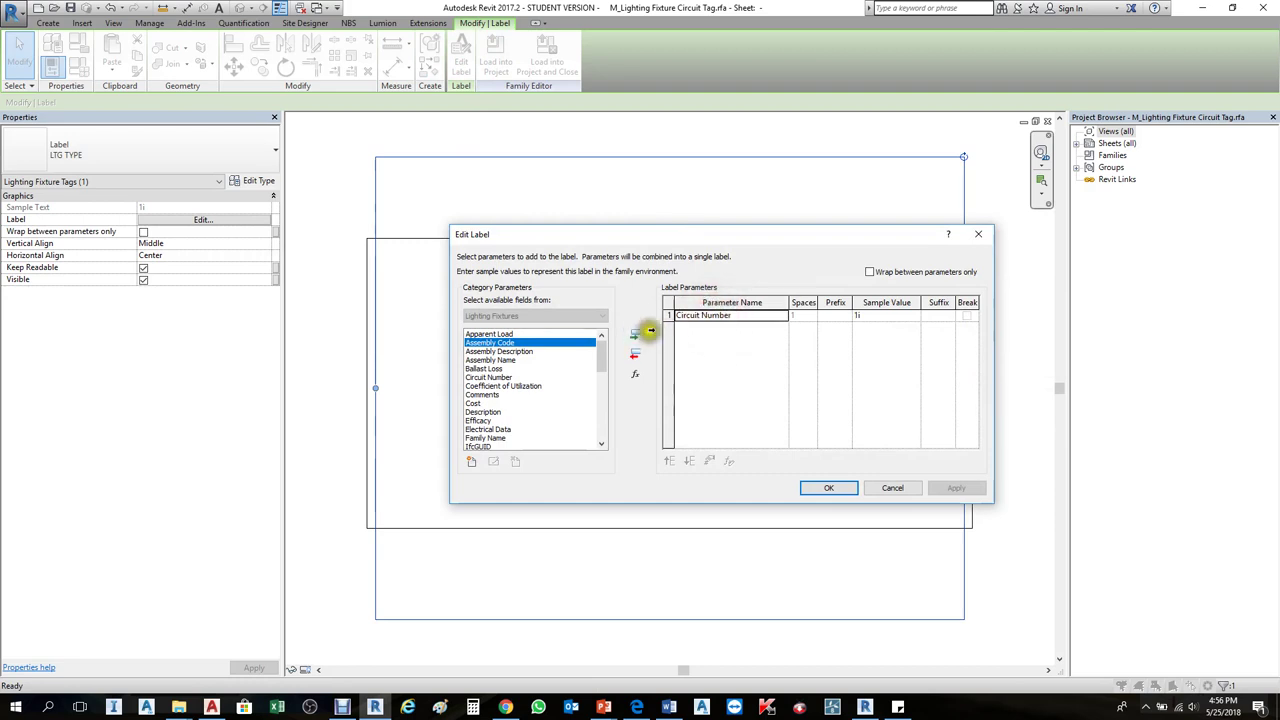
click(636, 358)
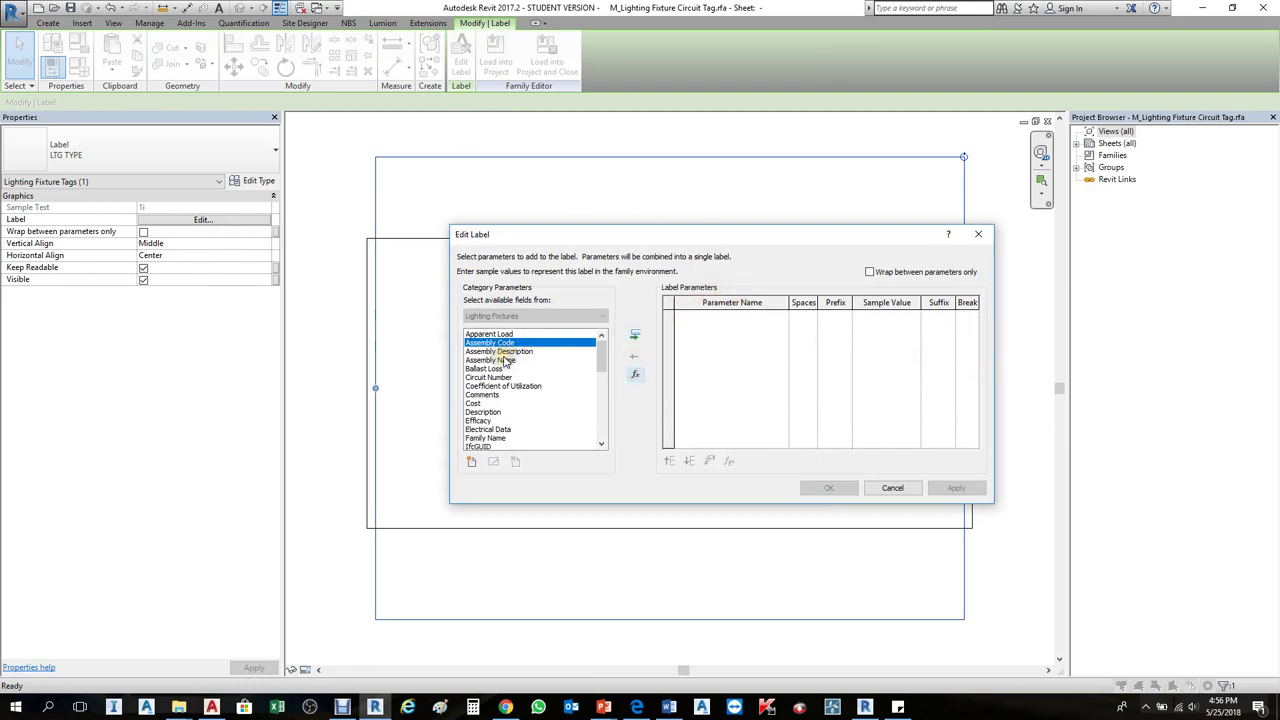
click(493, 378)
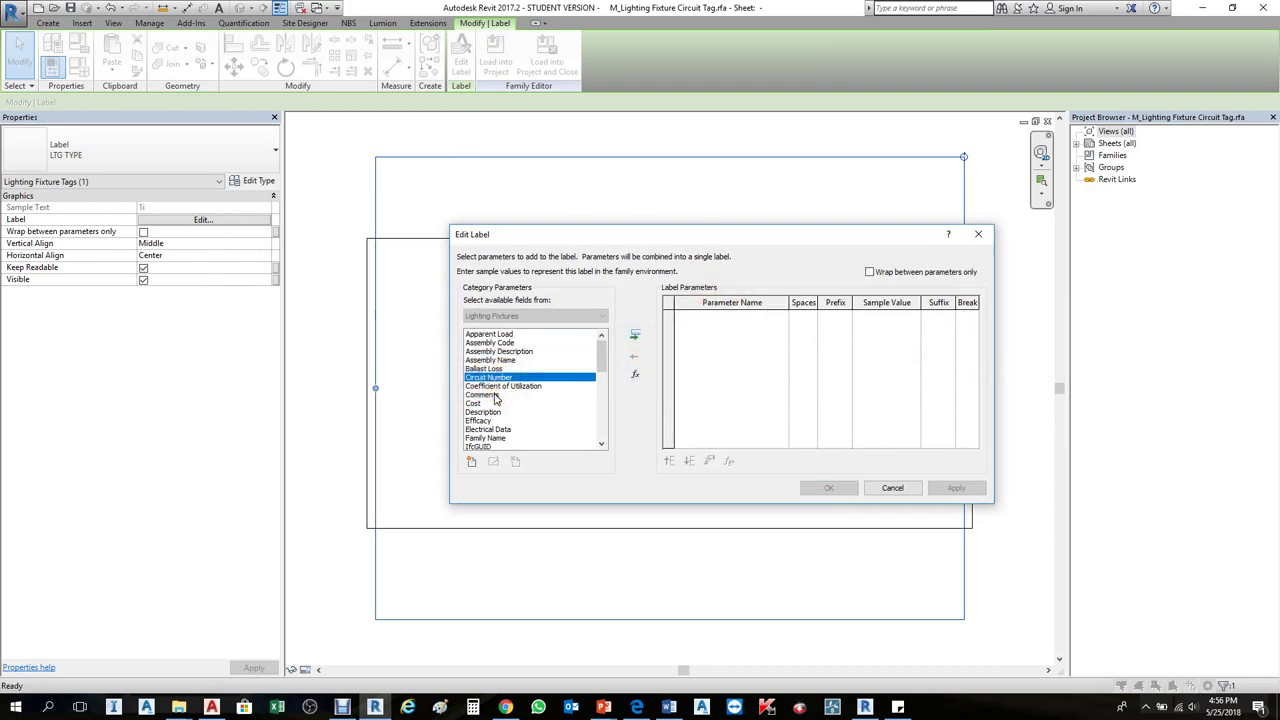
click(495, 396)
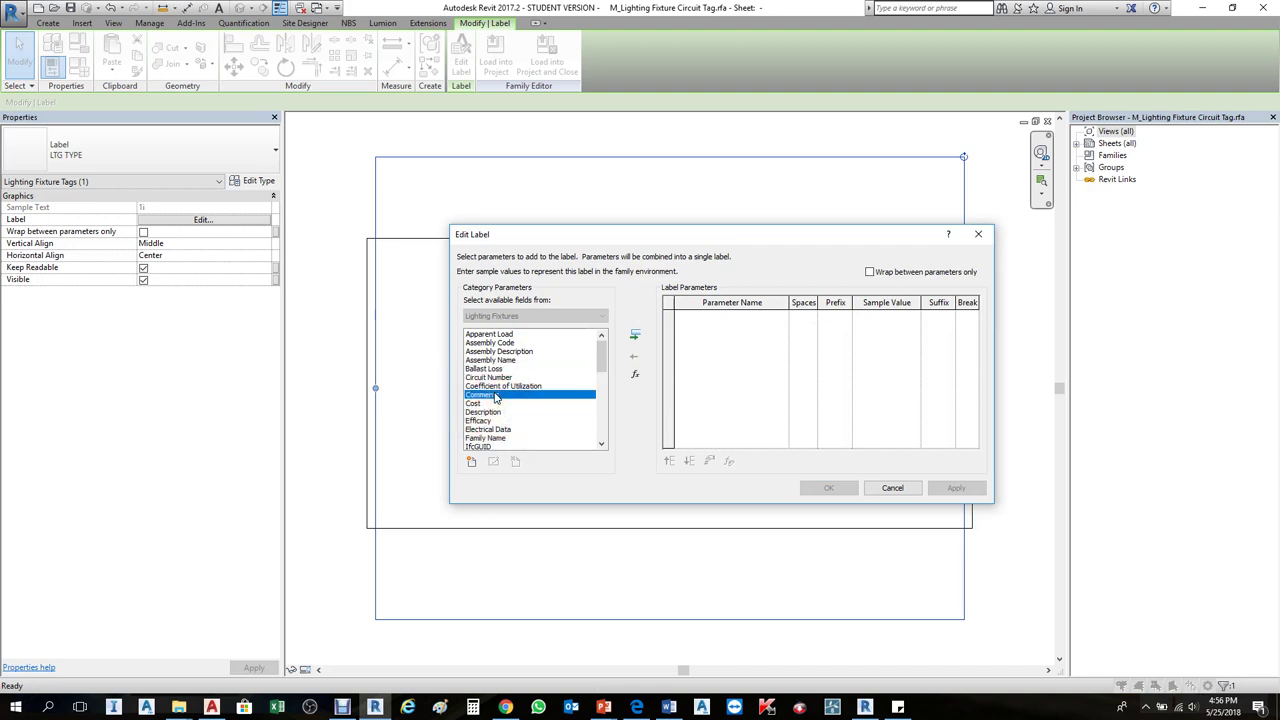
click(641, 339)
click(828, 487)
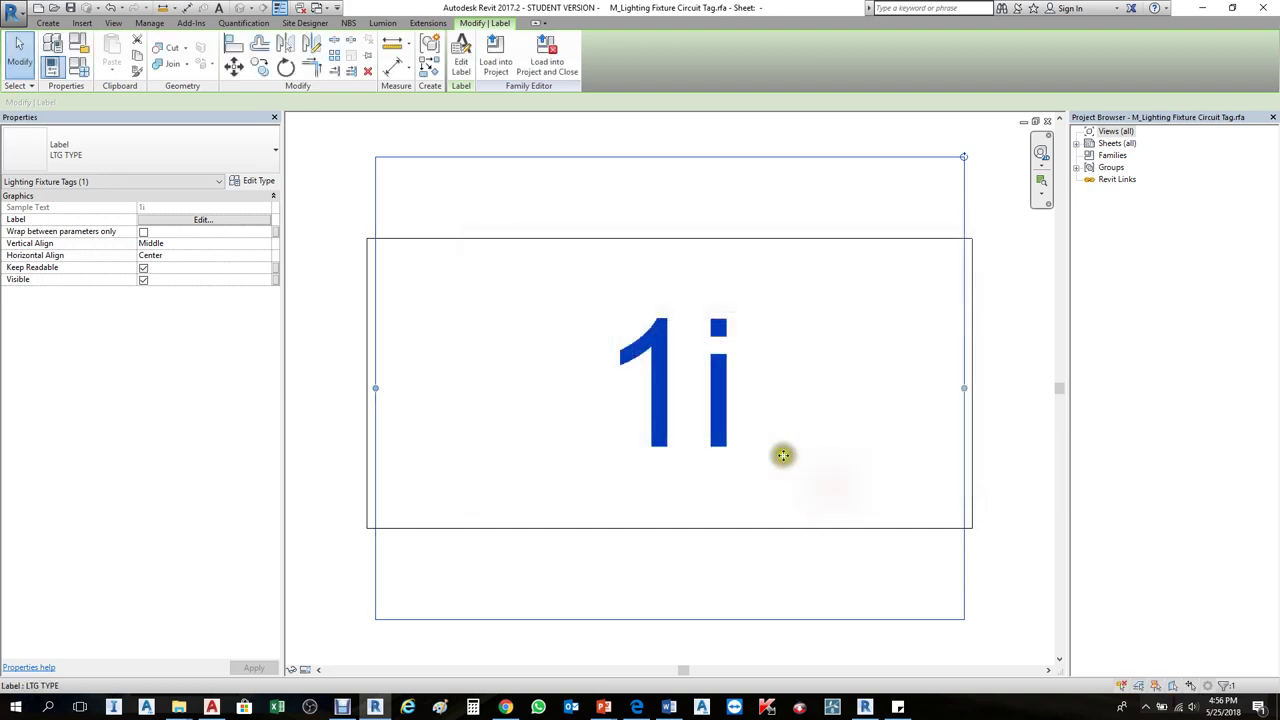
scroll(507, 468, down, 4)
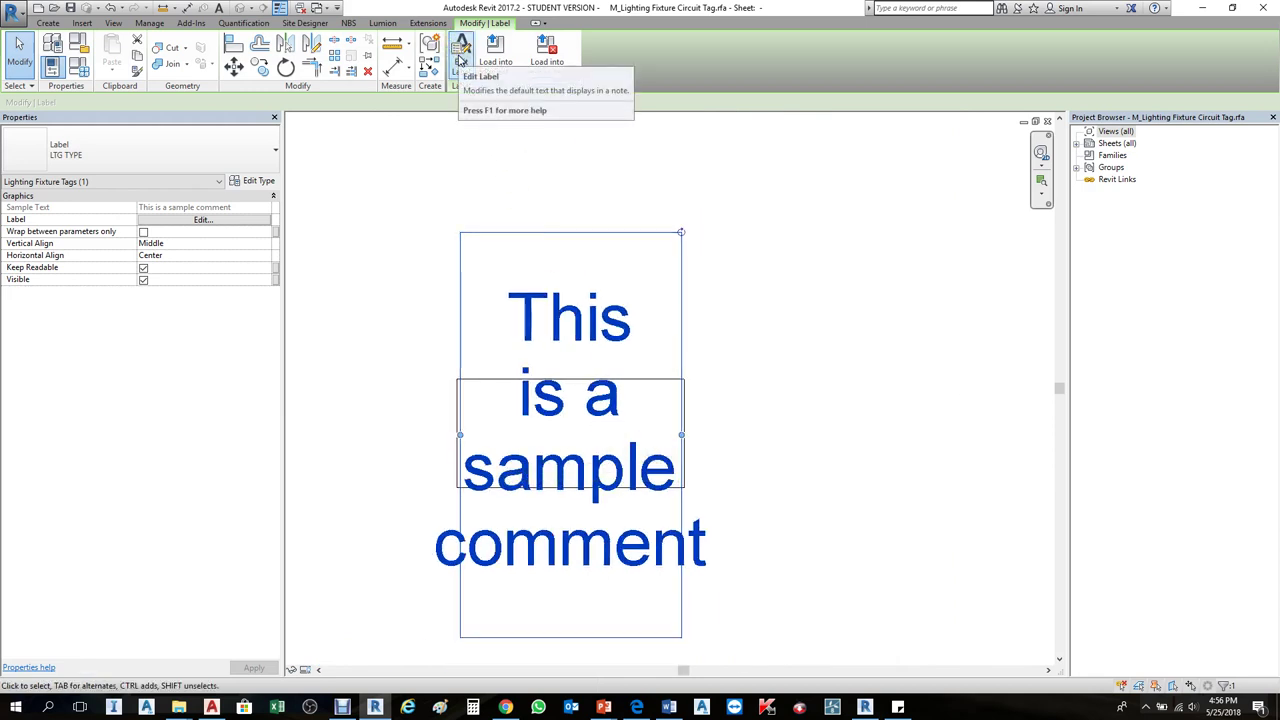
- Set the sample value of the label's Comments parameter to L
click(460, 58)
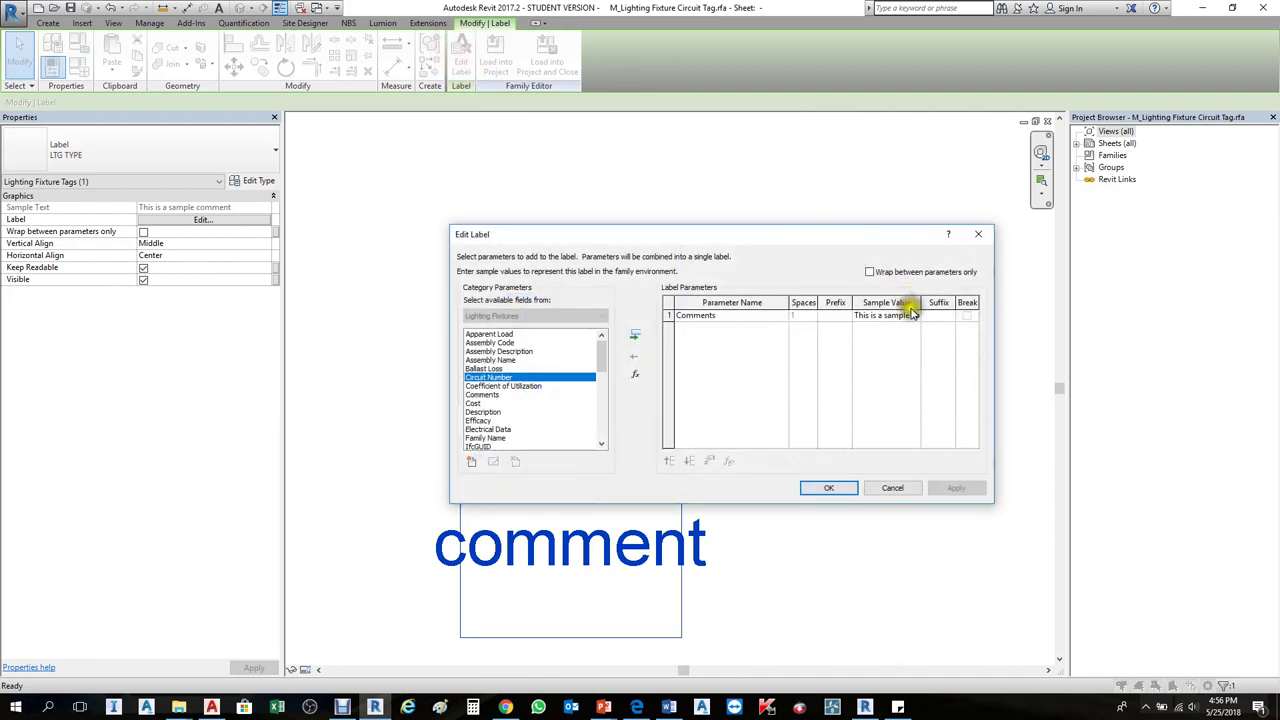
click(858, 316)
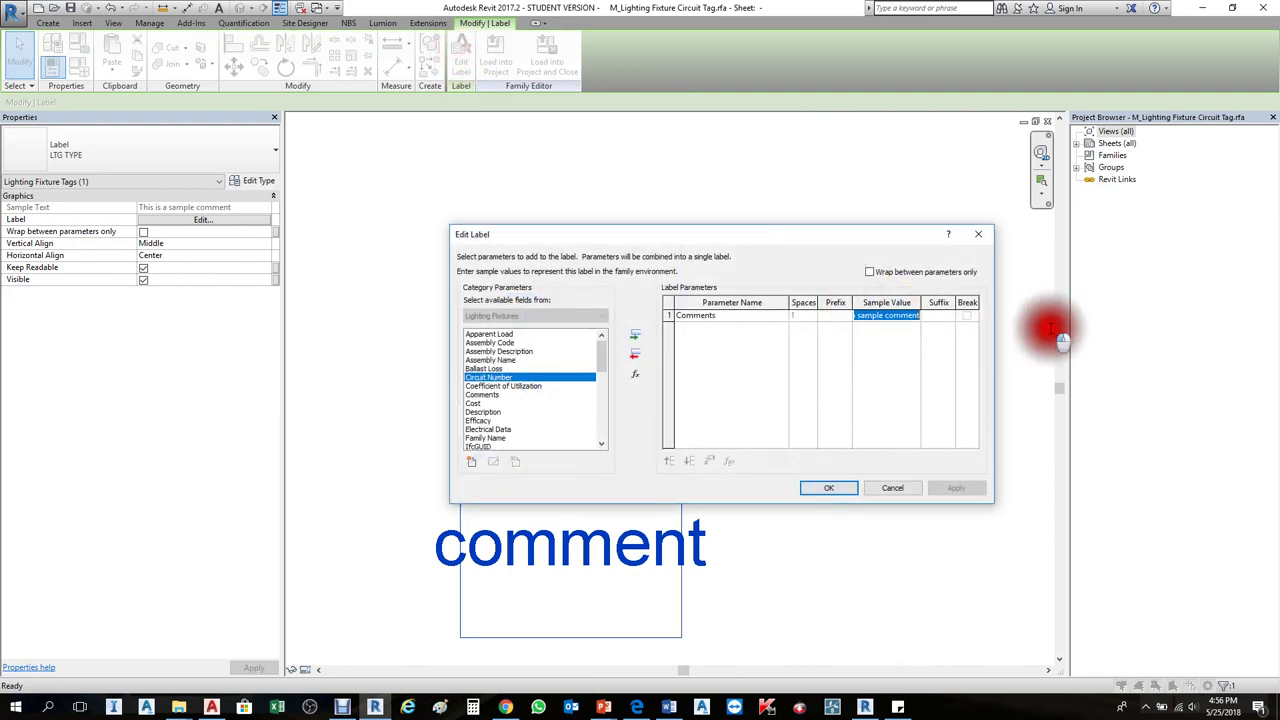
text(T)
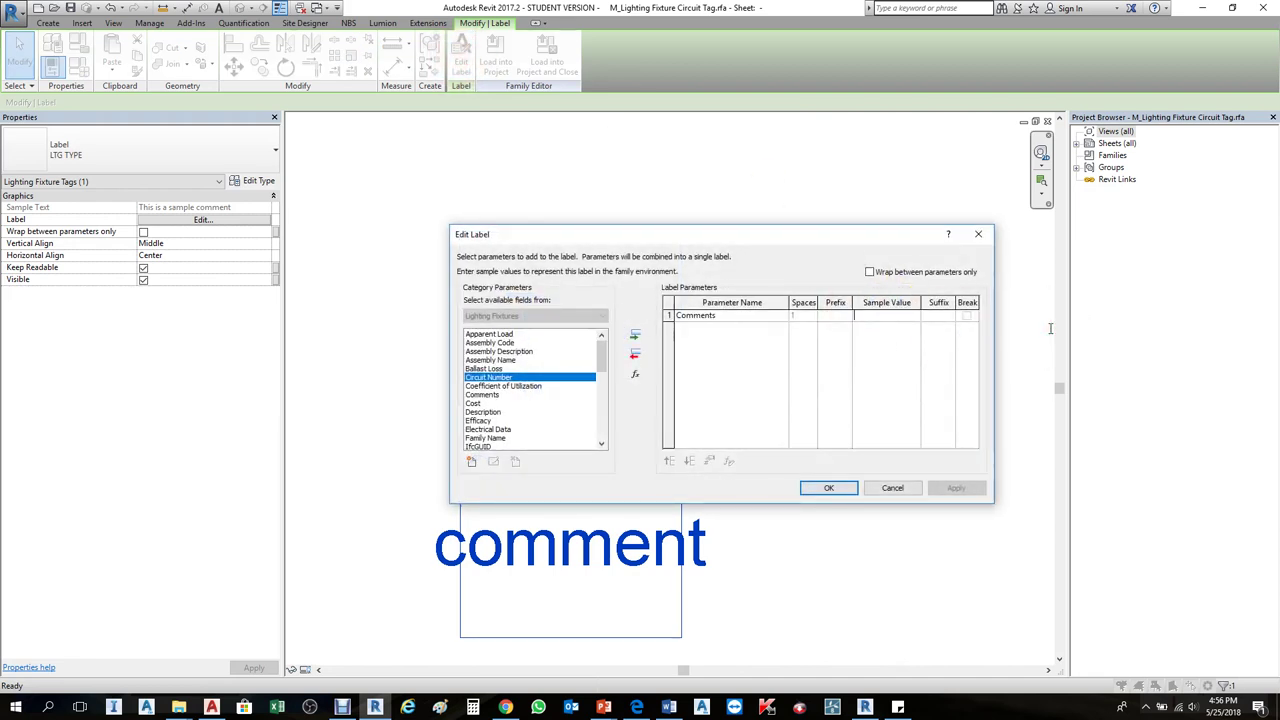
click(826, 490)
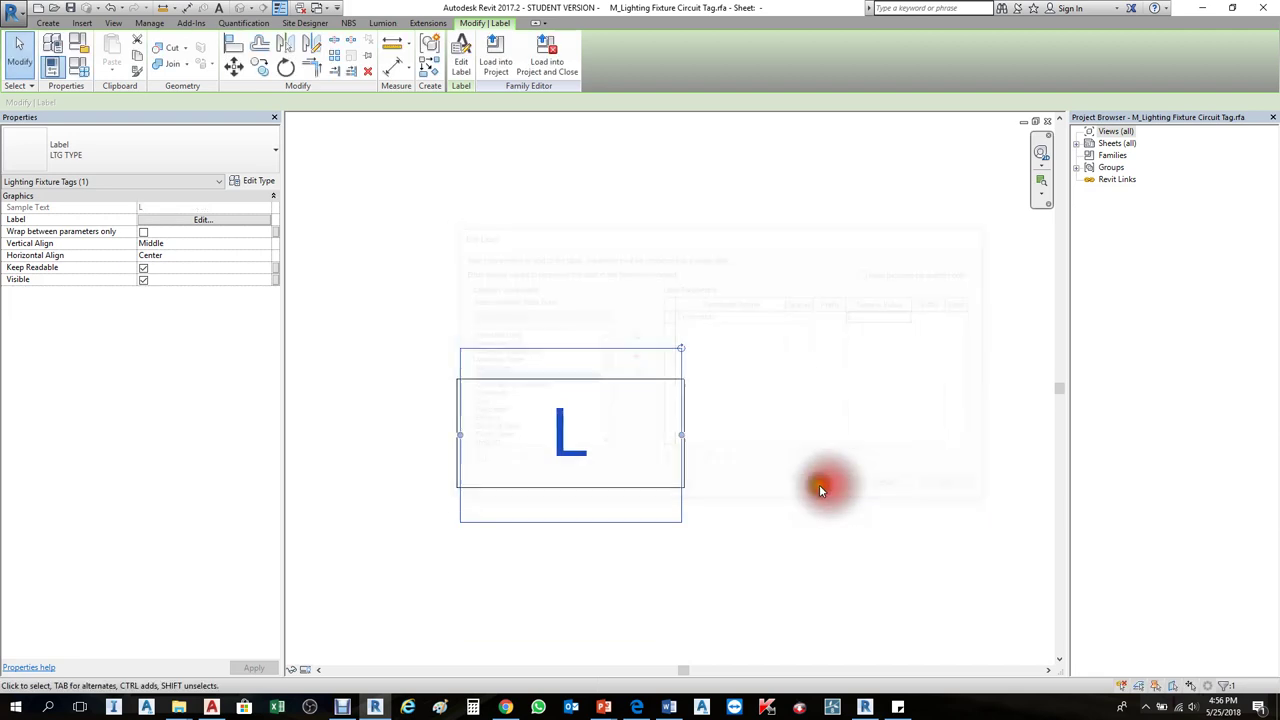
- Load the edited tag family into the project, overwriting the existing version
click(496, 58)
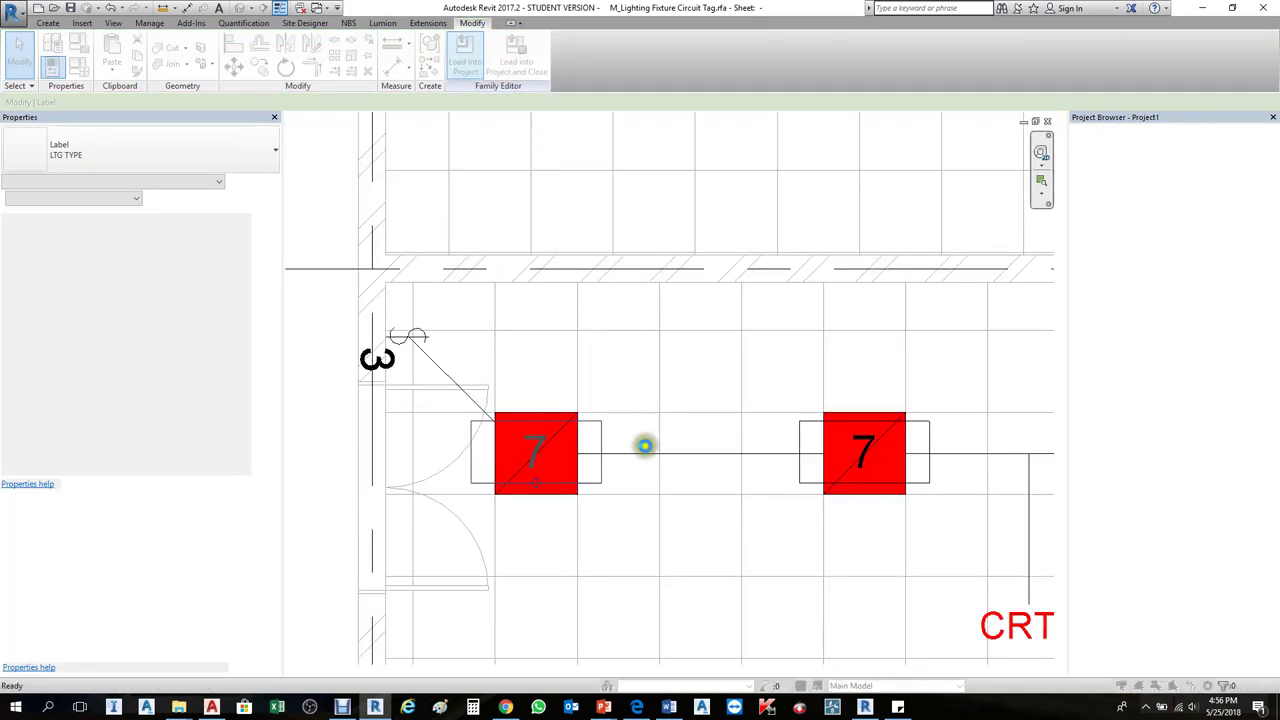
click(621, 320)
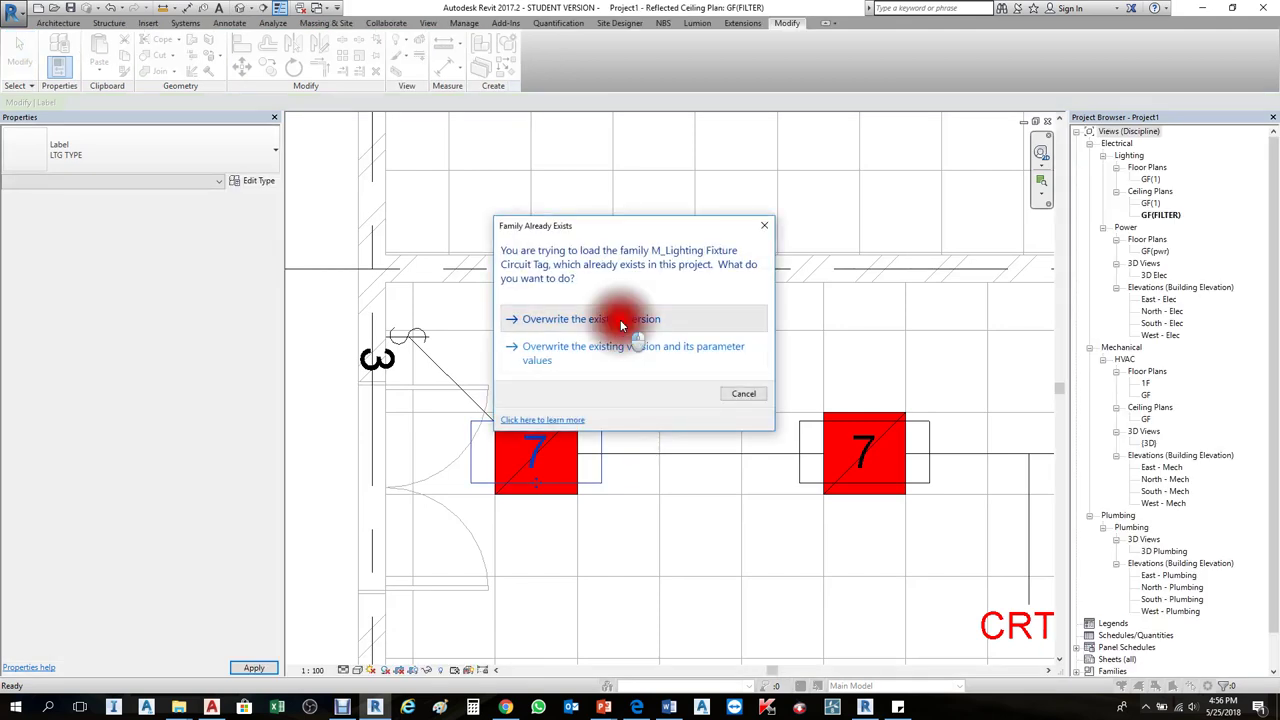
scroll(434, 371, down, 4)
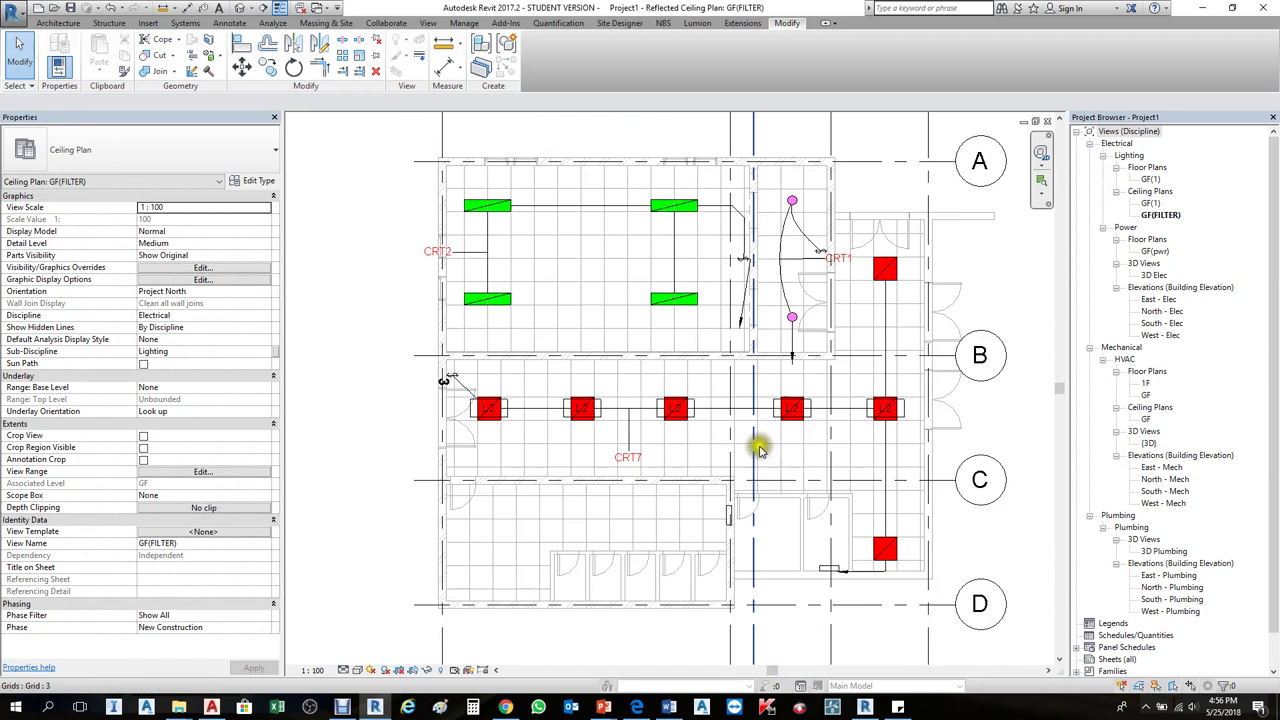
- Reopen the leftmost red fixture's tag family for editing and delete the four-line rectangle around the label
scroll(494, 403, up, 3)
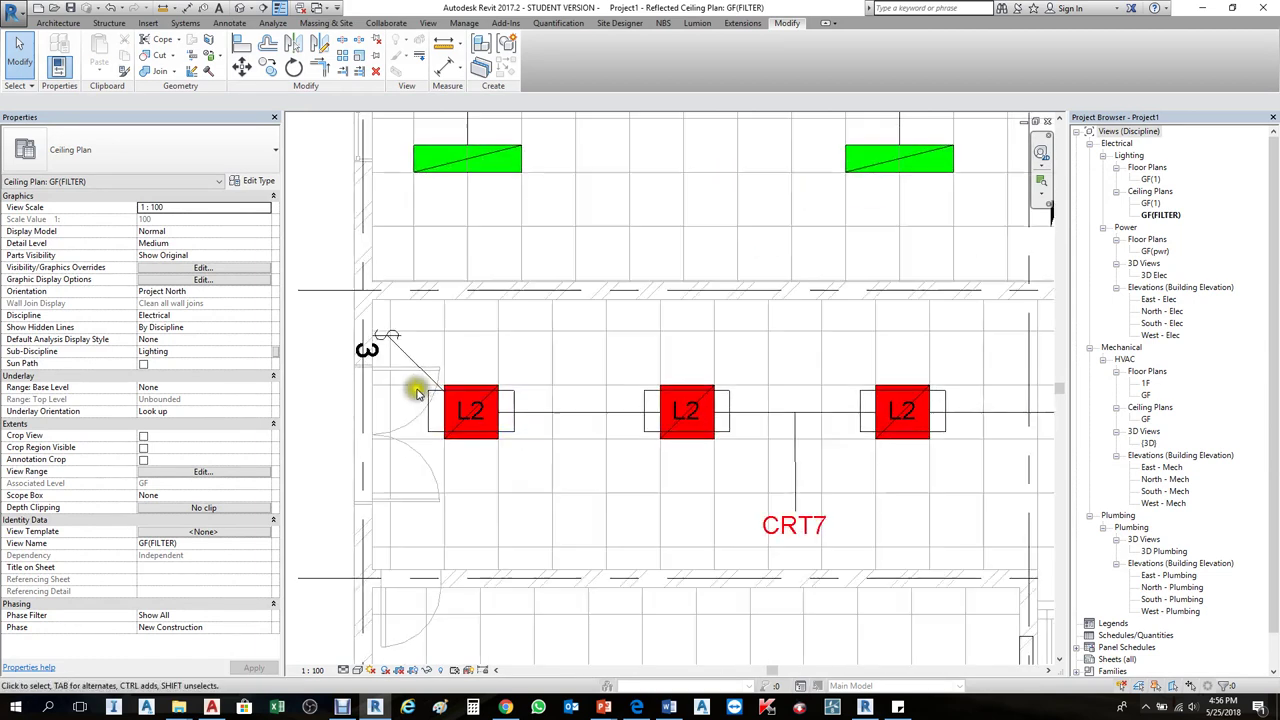
click(515, 428)
click(543, 68)
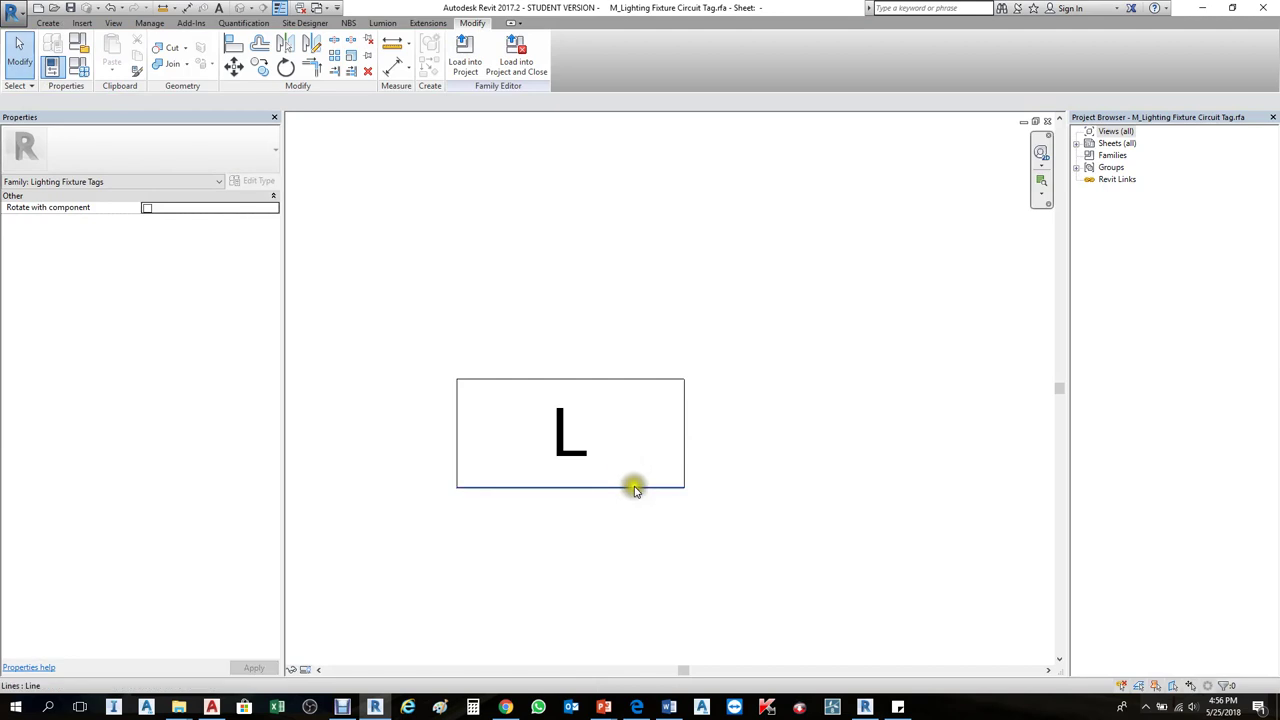
click(644, 494)
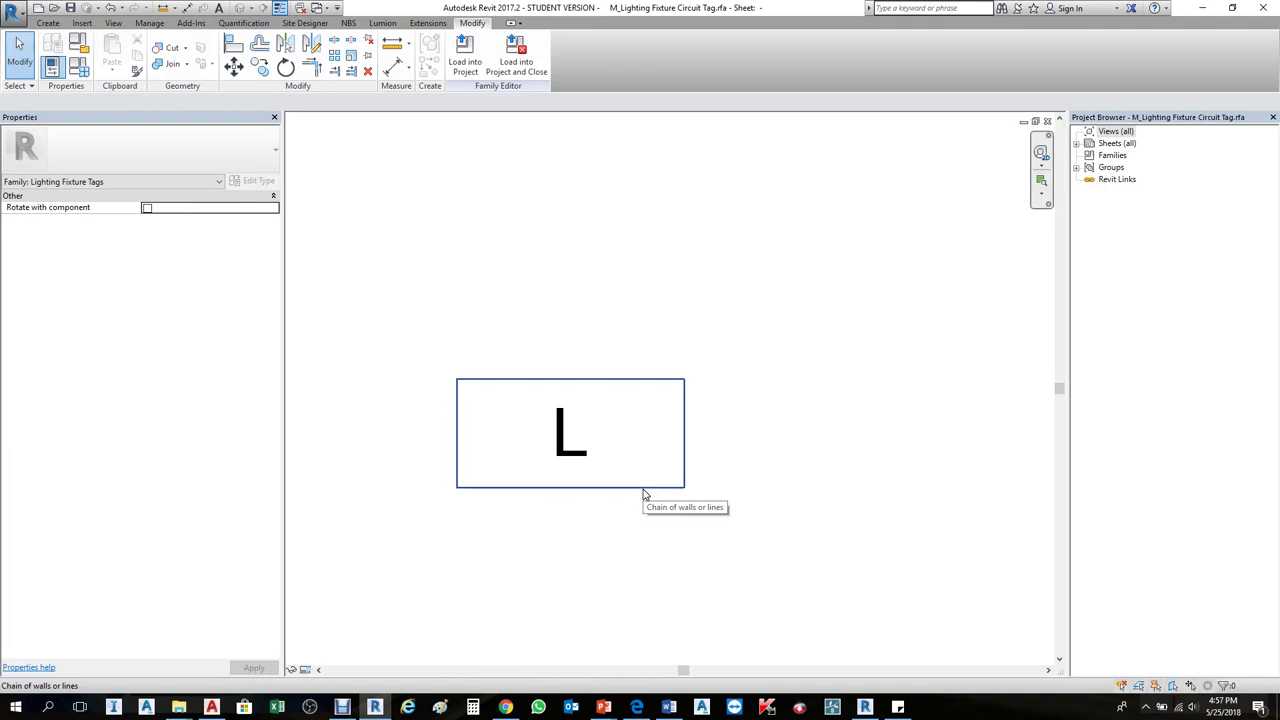
click(644, 494)
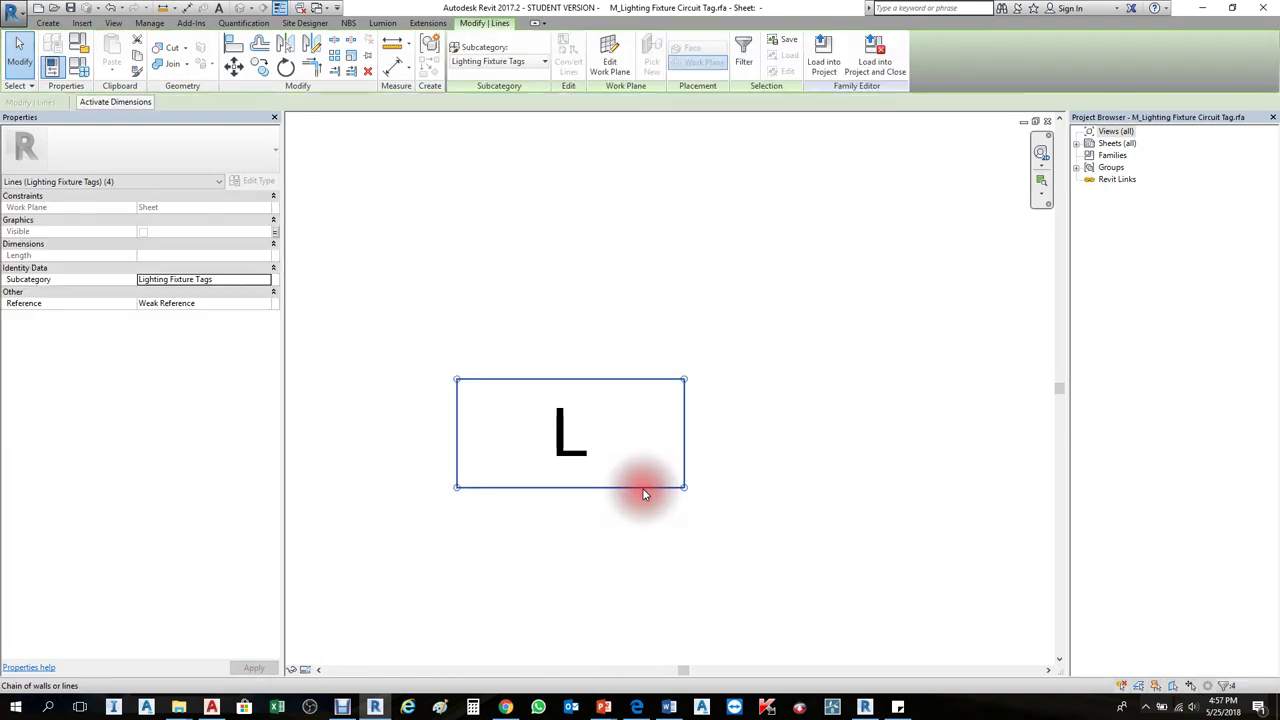
click(646, 594)
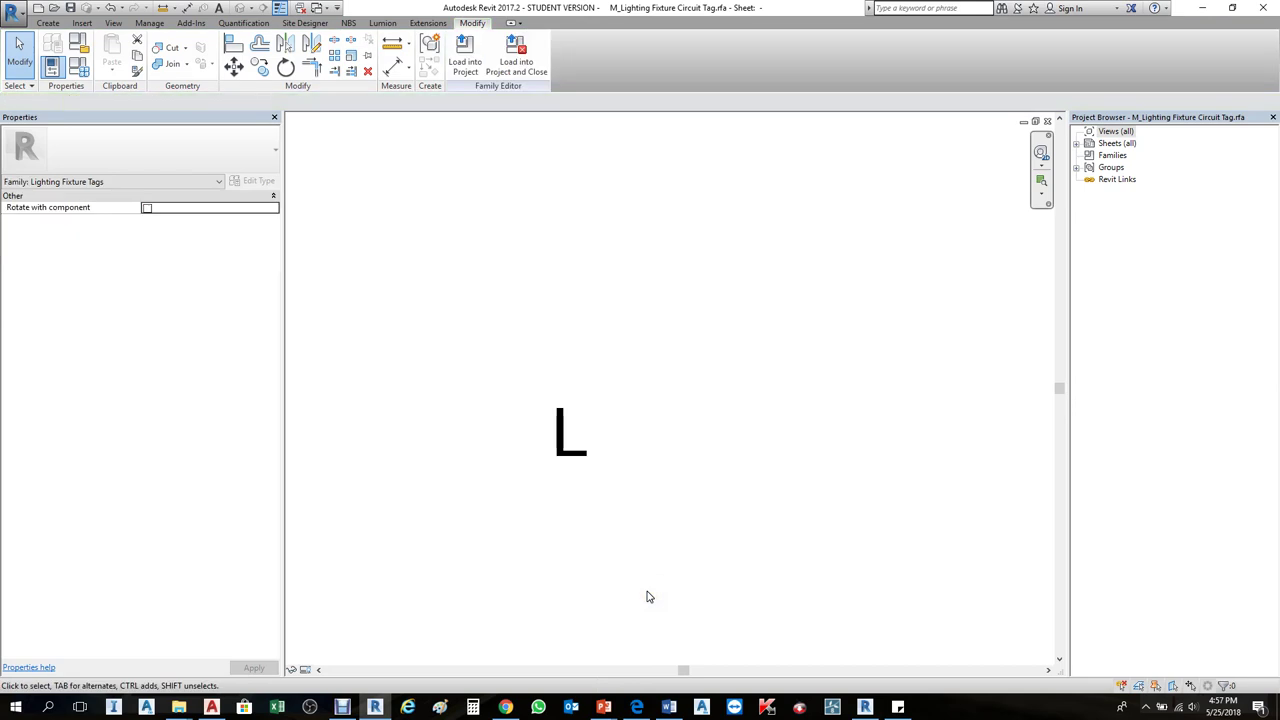
- Reload the tag family without its box into the project, overwriting the existing version
click(470, 62)
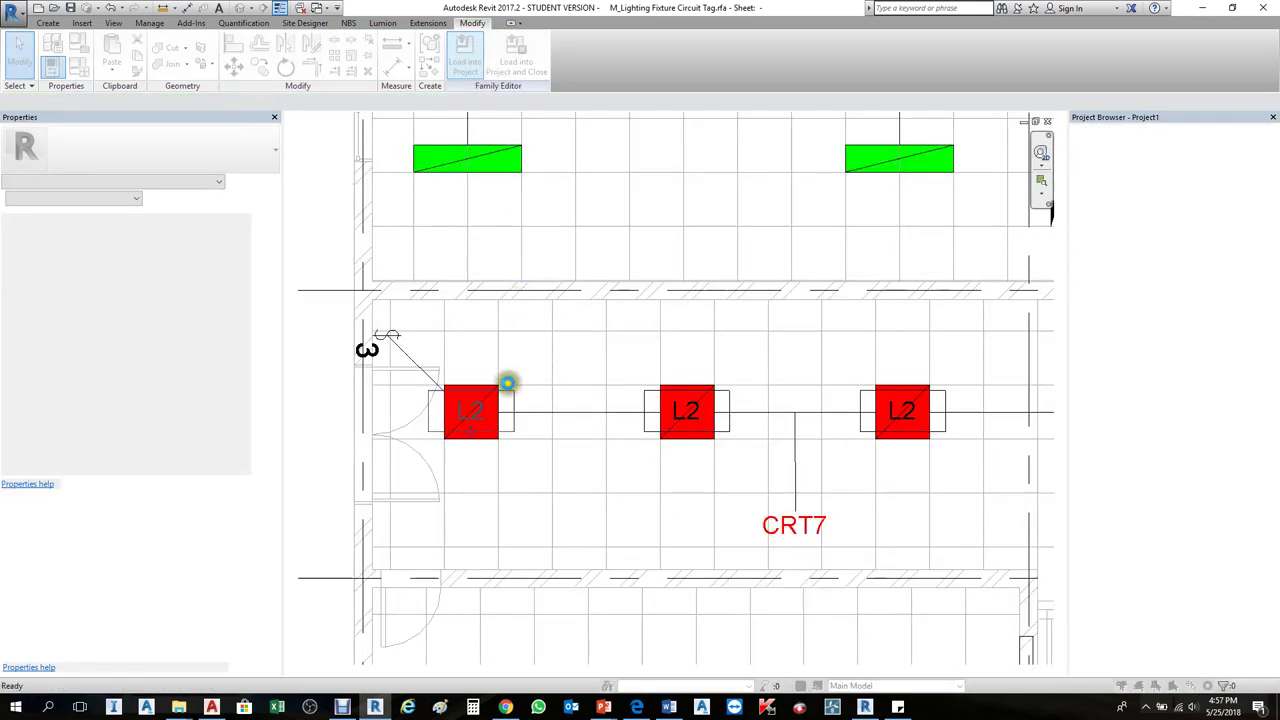
click(600, 318)
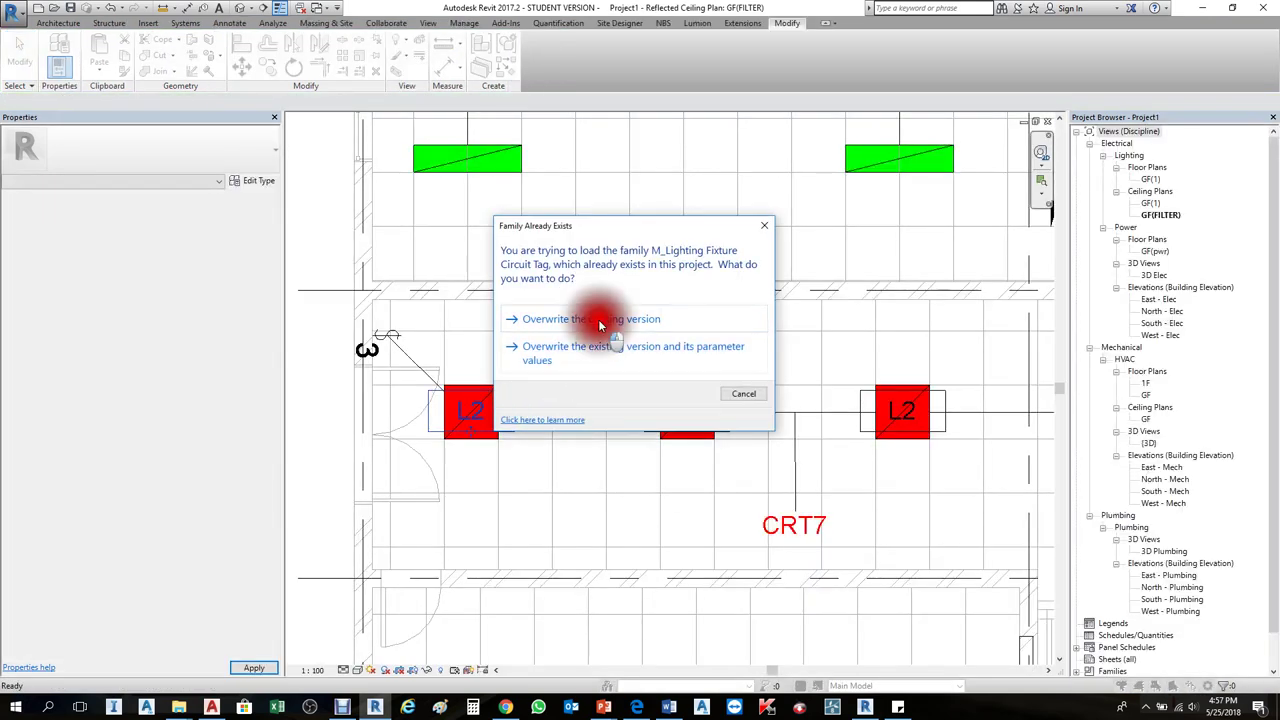
scroll(357, 450, down, 3)
scroll(360, 447, down, 1)
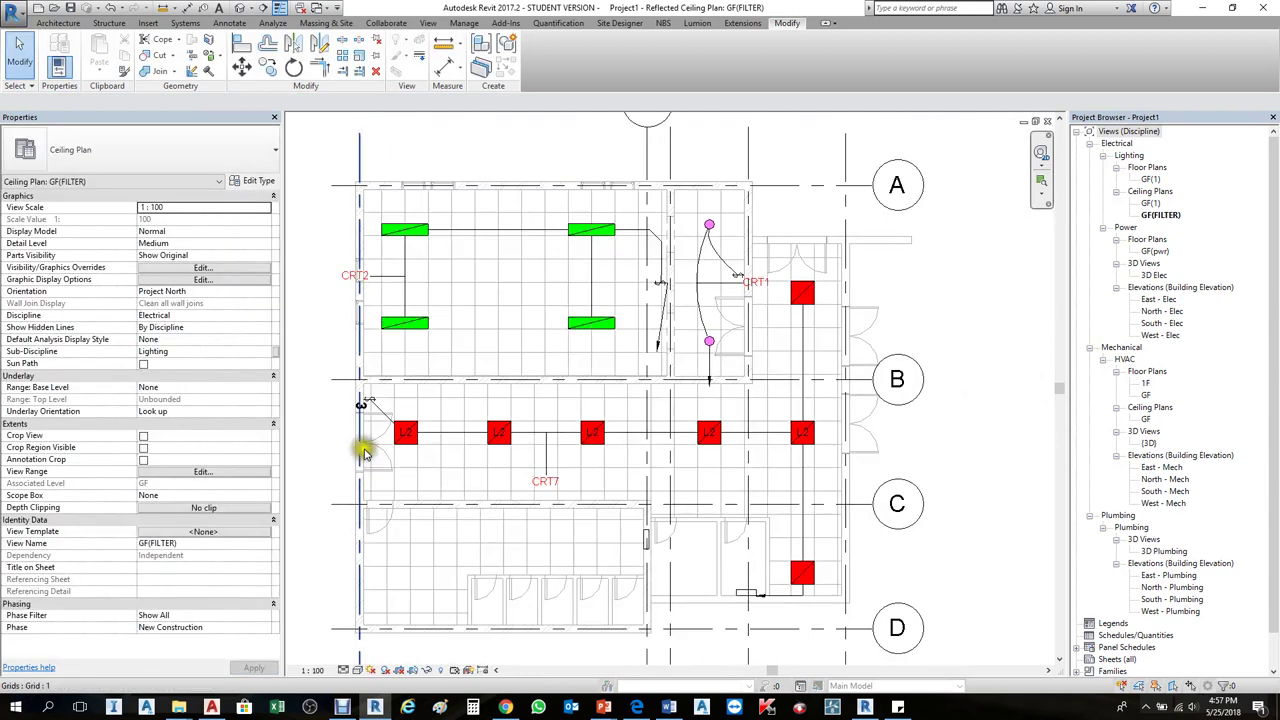
- Select all instances of the red fixtures' L2 tag visible in the view and move them up 300 mm
scroll(405, 440, up, 3)
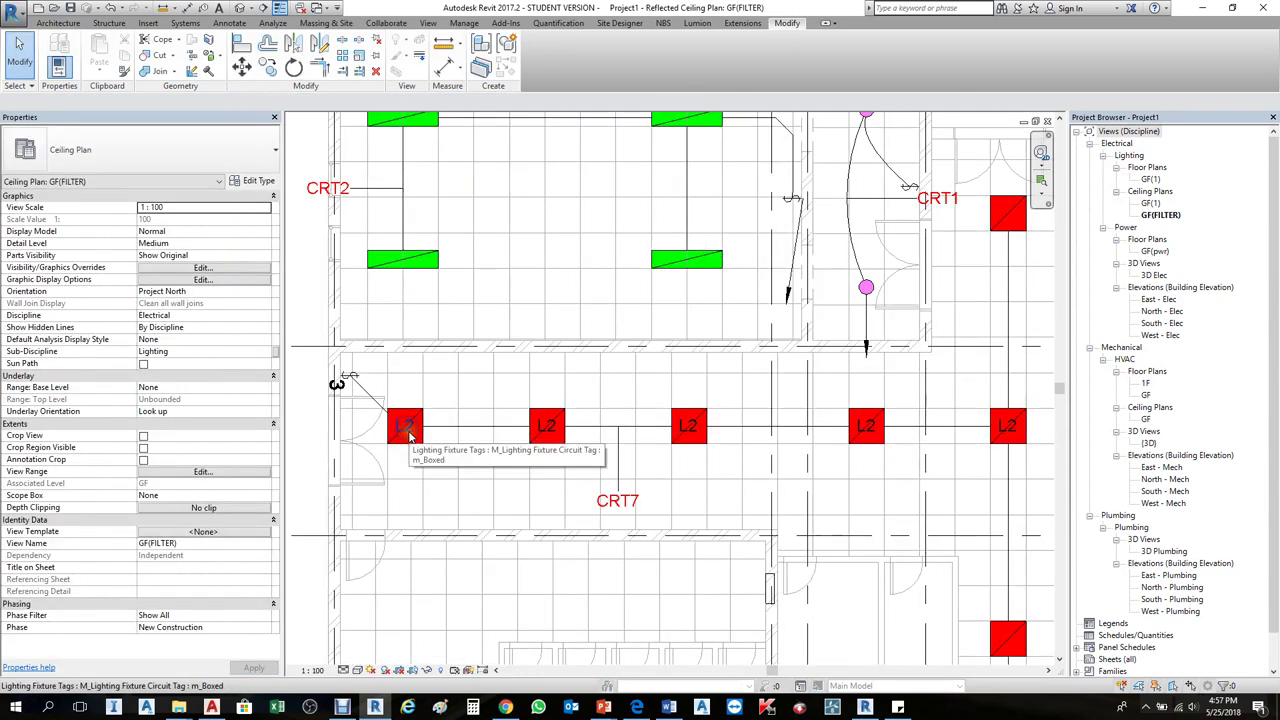
click(406, 434)
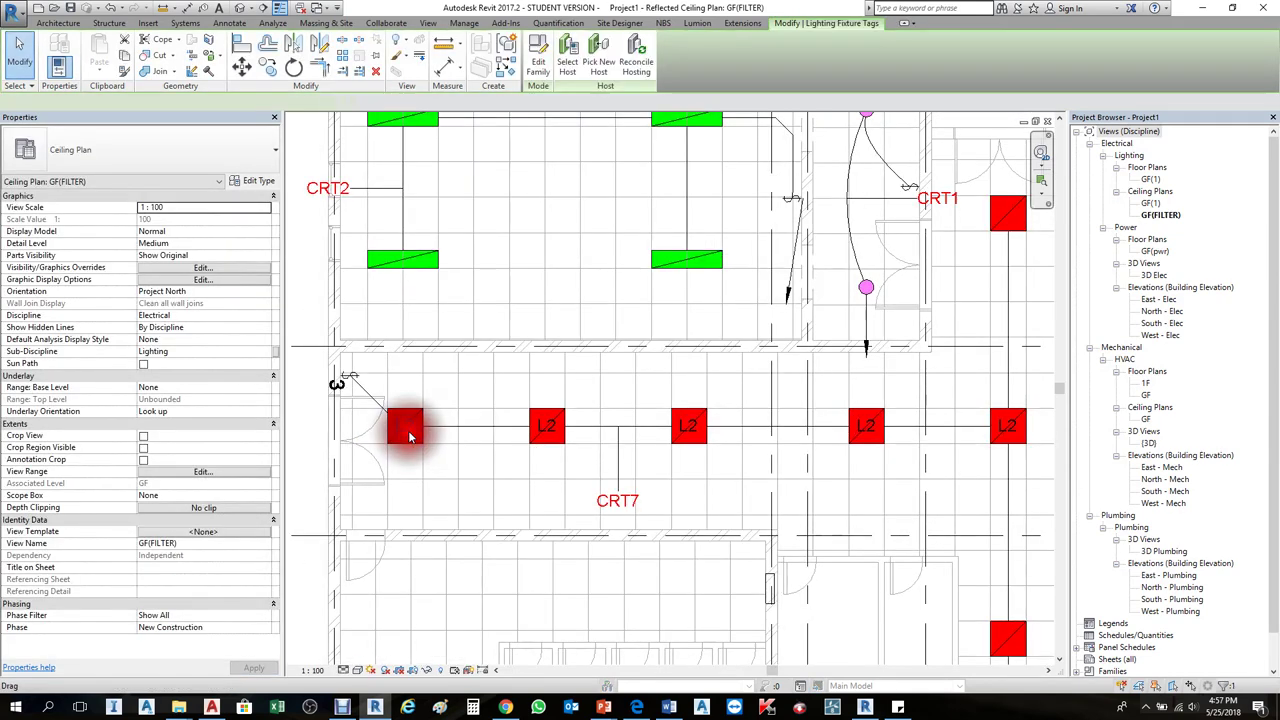
right_click(445, 393)
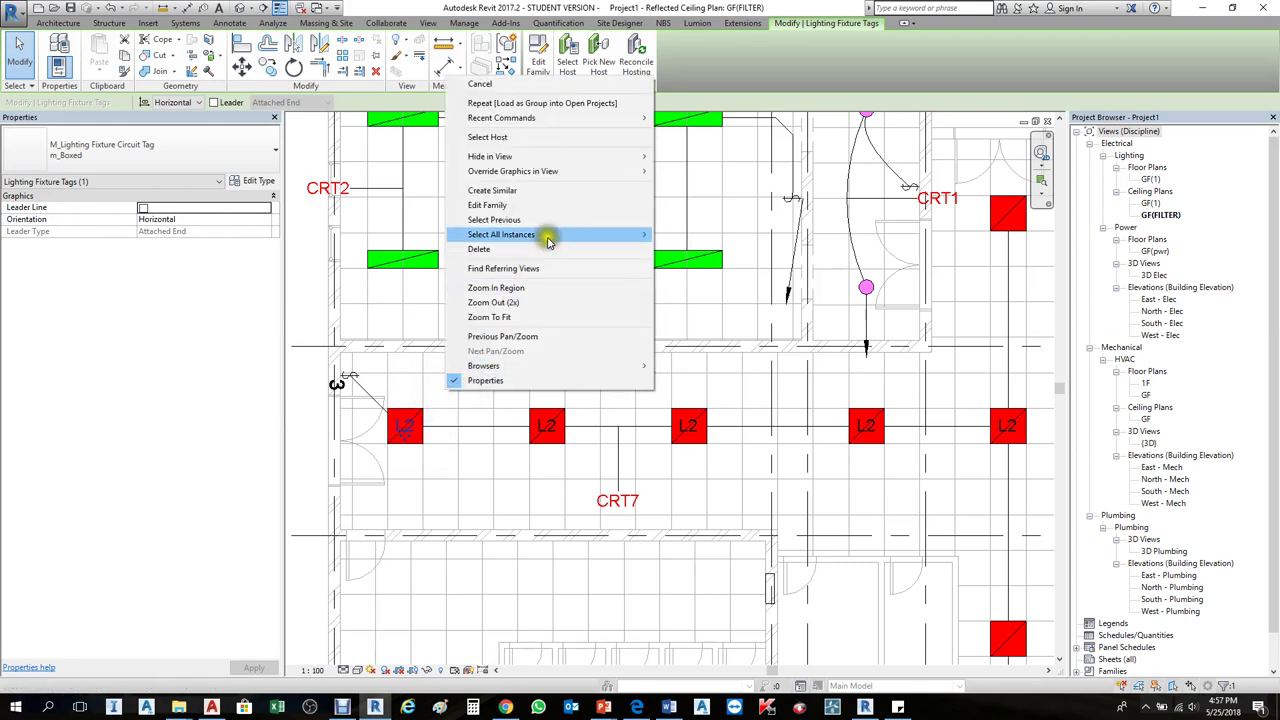
mouse_move(549, 240)
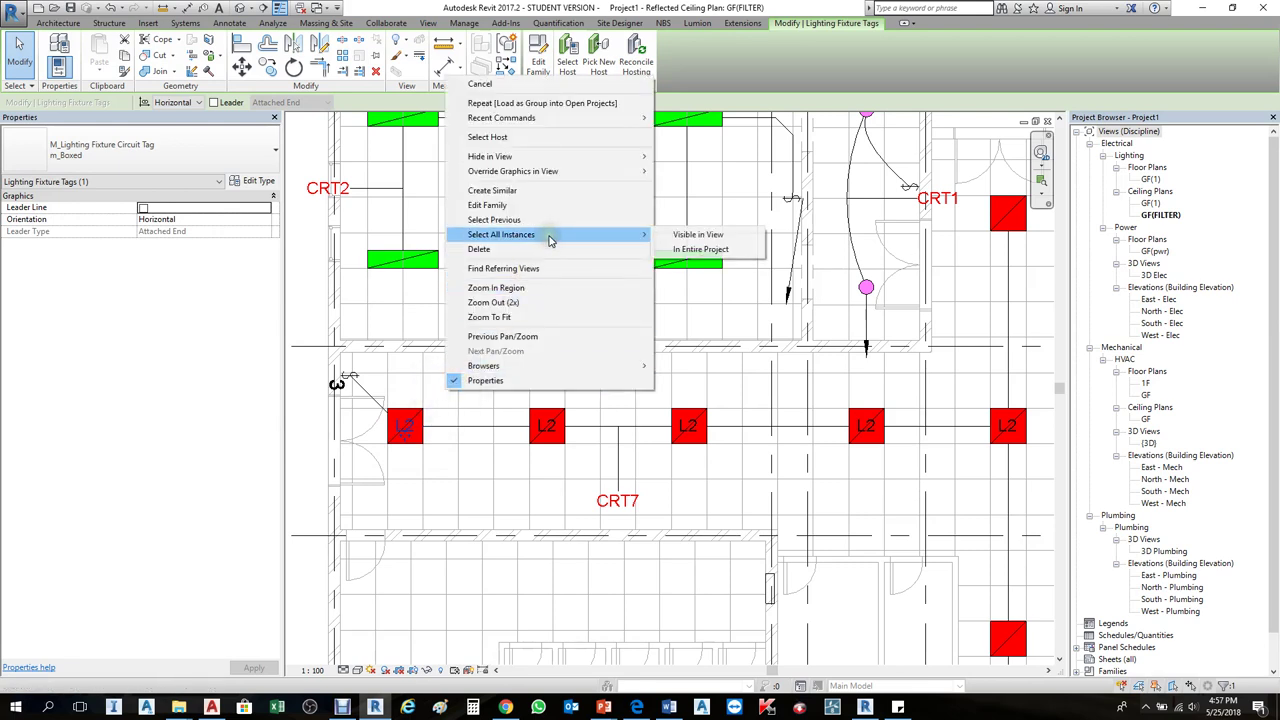
click(698, 236)
scroll(471, 423, down, 3)
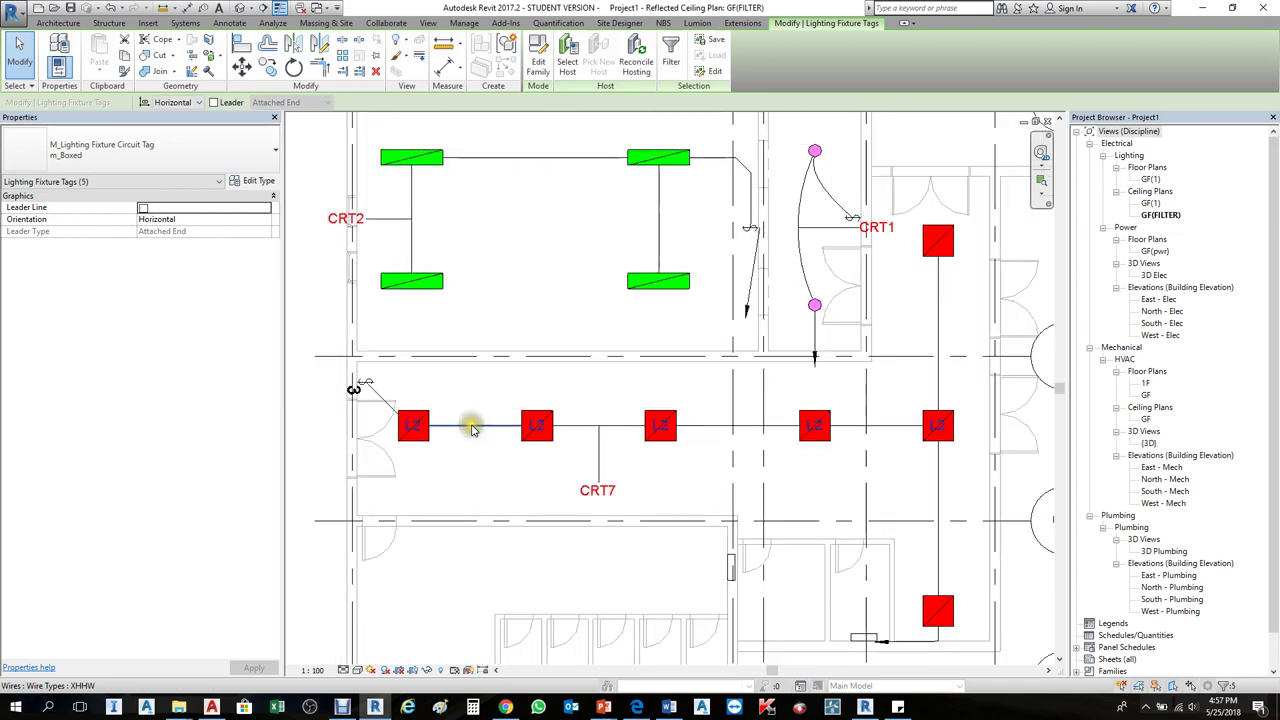
click(248, 74)
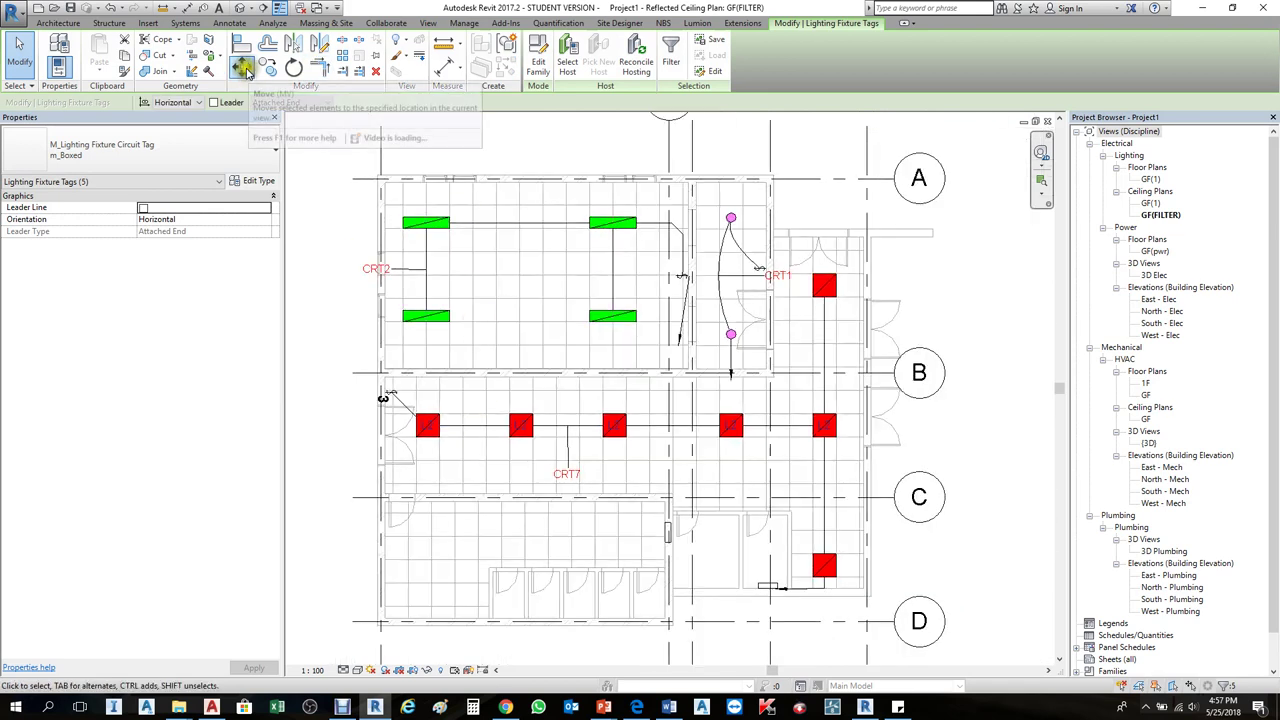
scroll(450, 428, up, 5)
scroll(437, 449, up, 2)
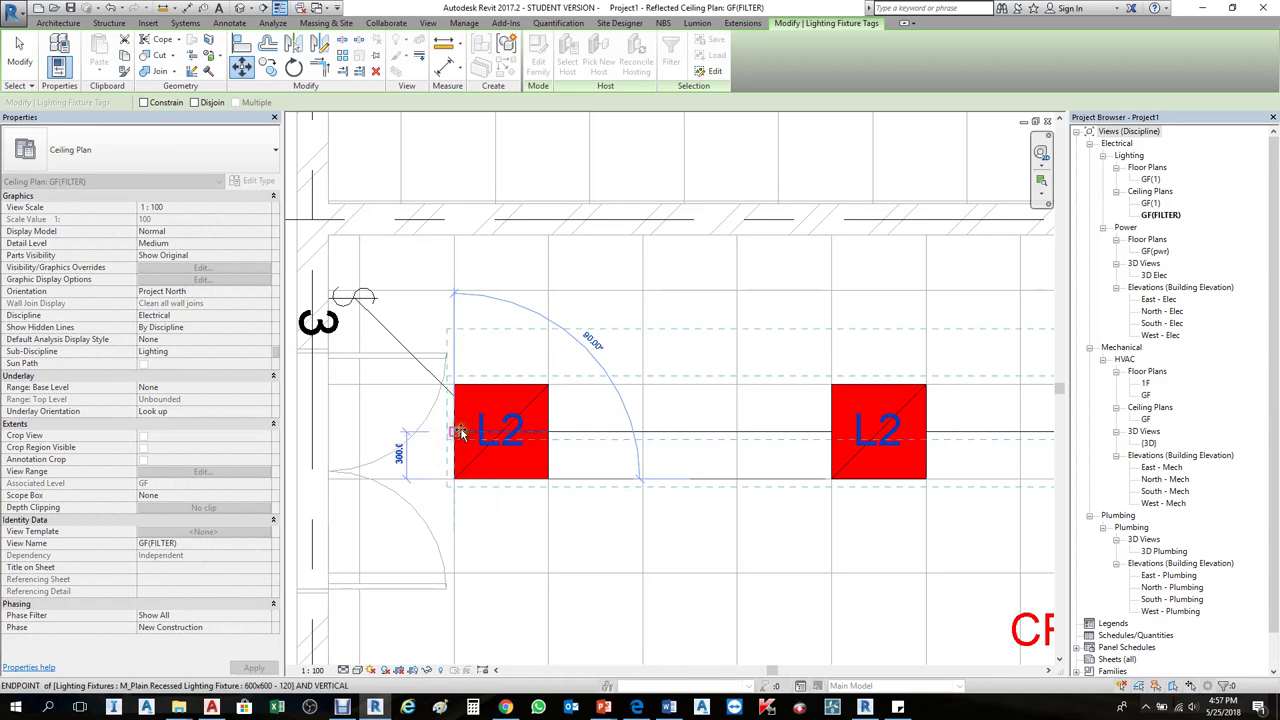
key(Escape)
scroll(454, 432, down, 4)
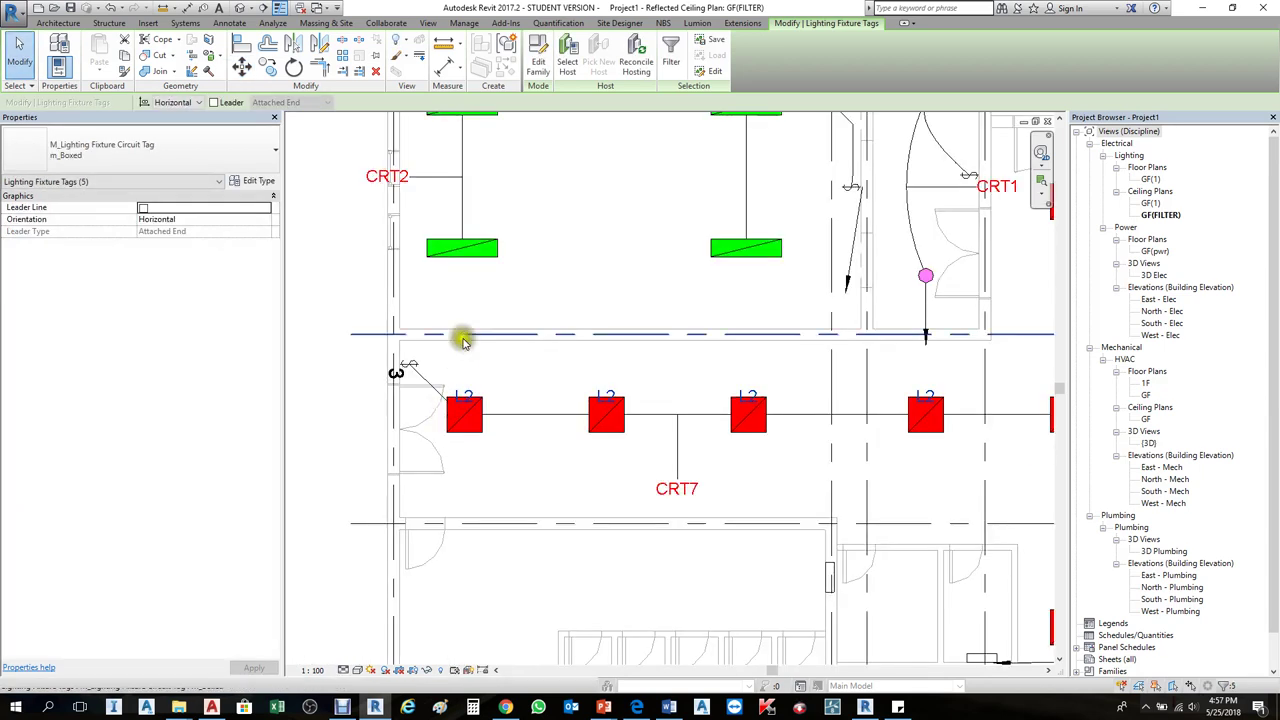
- Move the selected L2 tags up another 300 mm so they sit clear above the red fixtures, and deselect them
click(241, 64)
scroll(503, 403, up, 3)
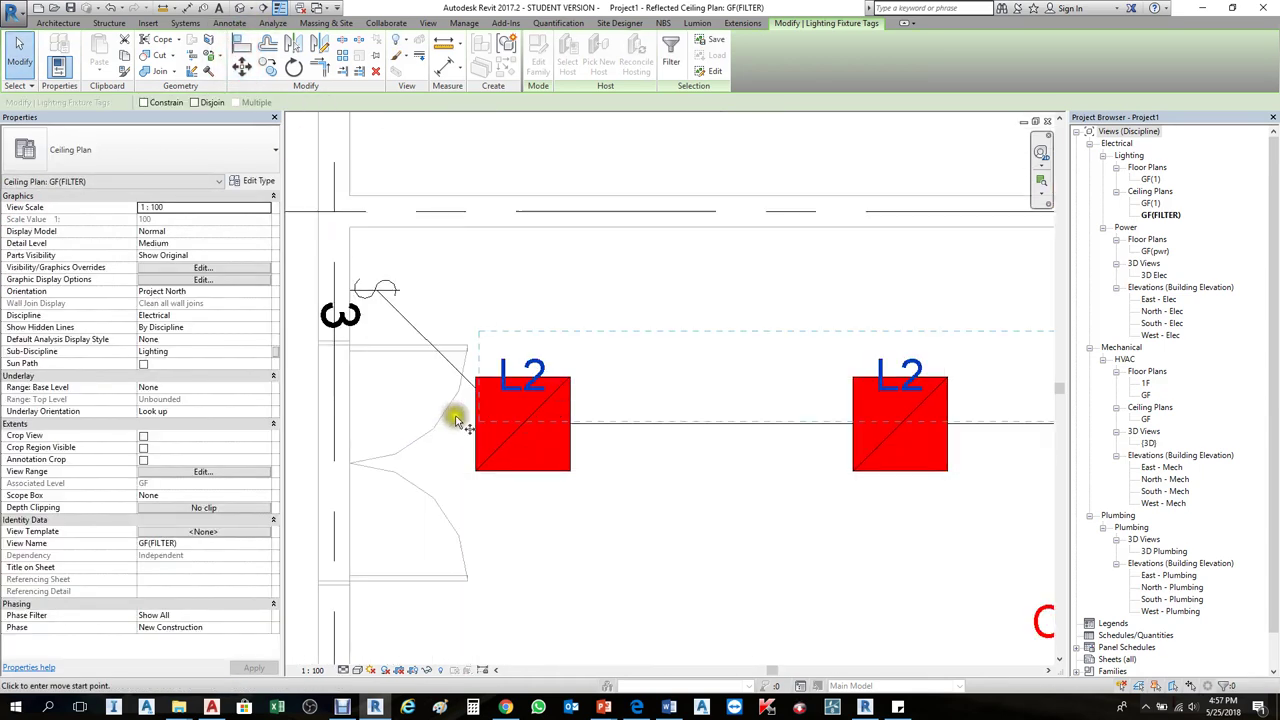
click(482, 432)
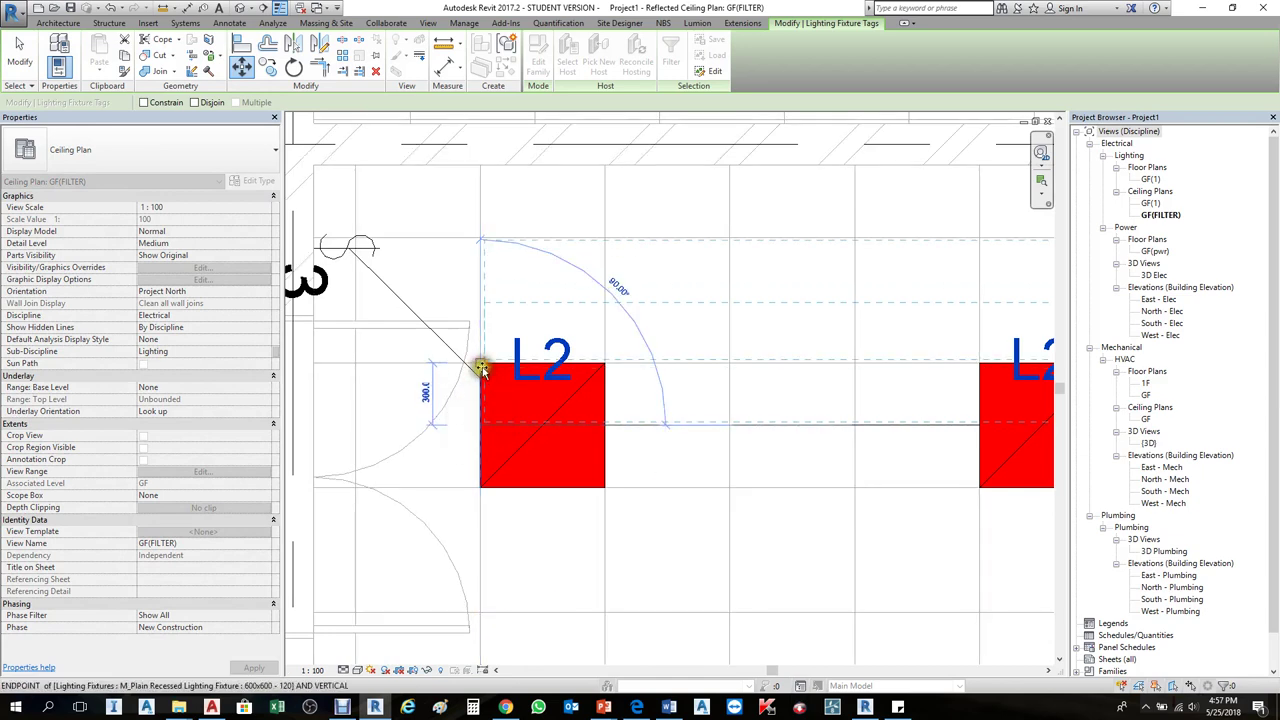
click(470, 366)
scroll(328, 342, down, 3)
key(Escape)
scroll(335, 355, down, 3)
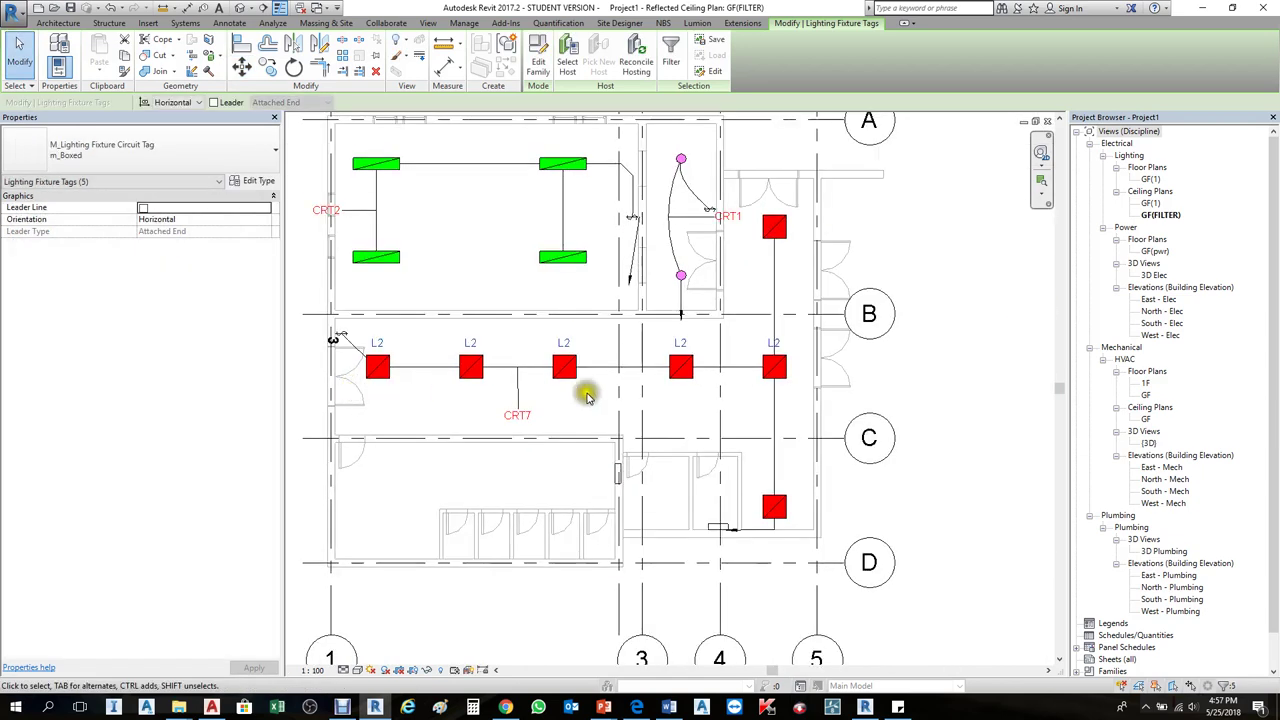
key(Escape)
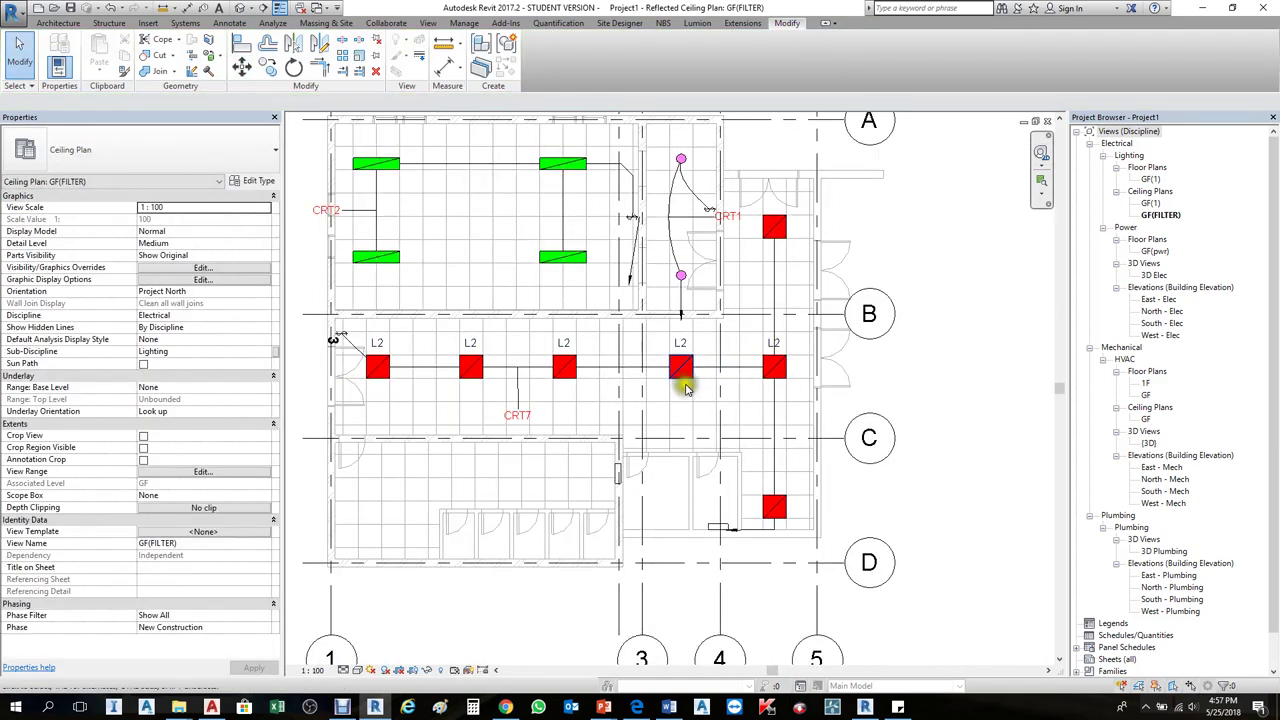
- Tag the four green rectangular fixtures by category with their L1 tags, without leaders
middle_drag(388, 298, 438, 352)
key(t)
key(g)
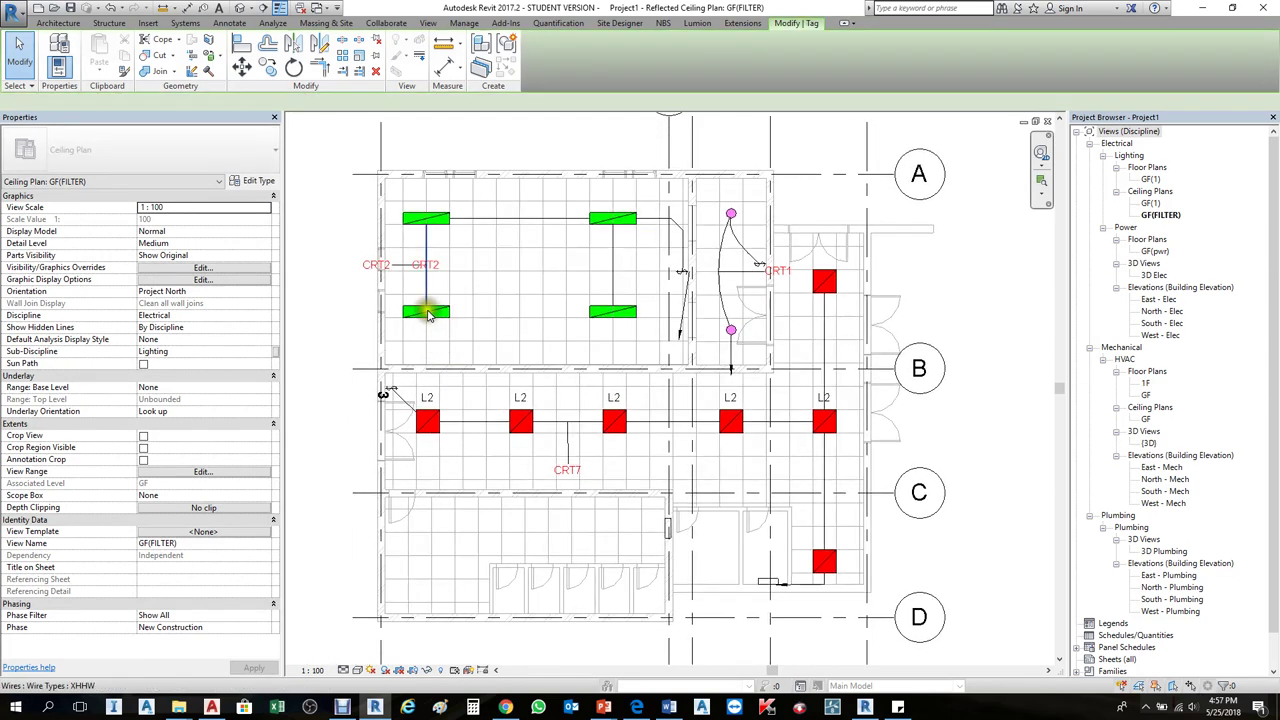
scroll(430, 325, up, 4)
click(428, 320)
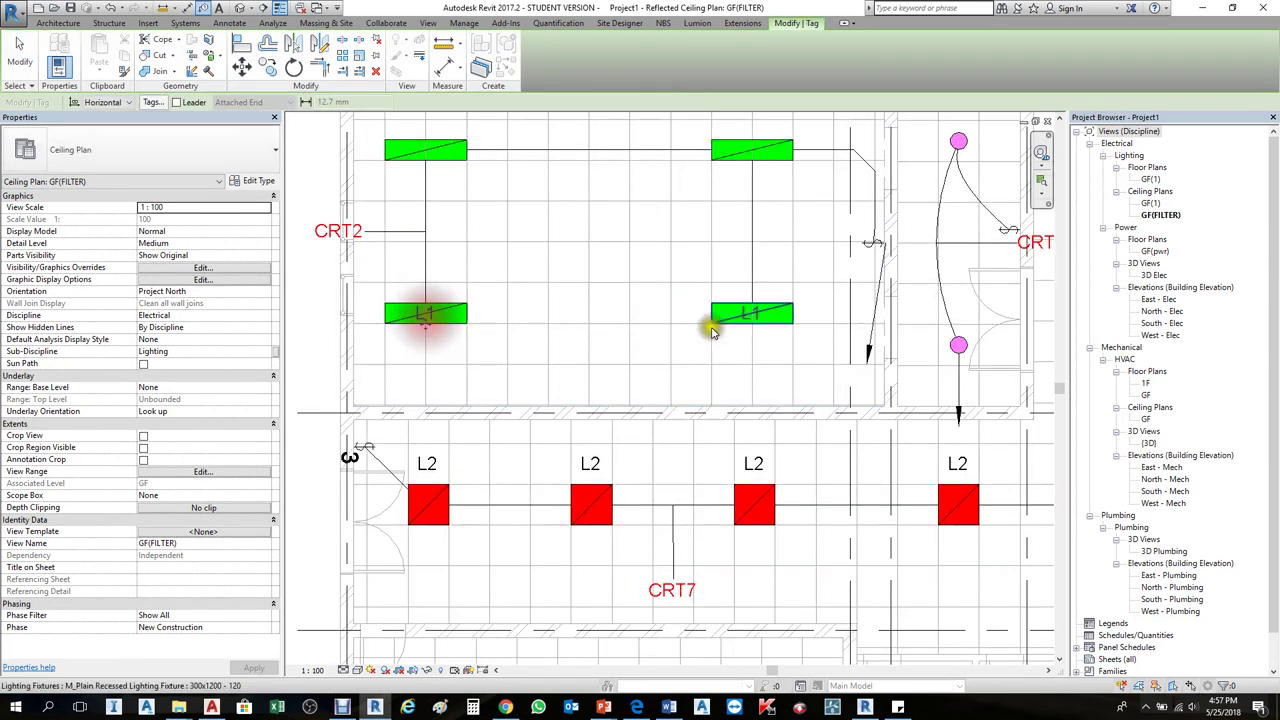
click(752, 316)
click(748, 150)
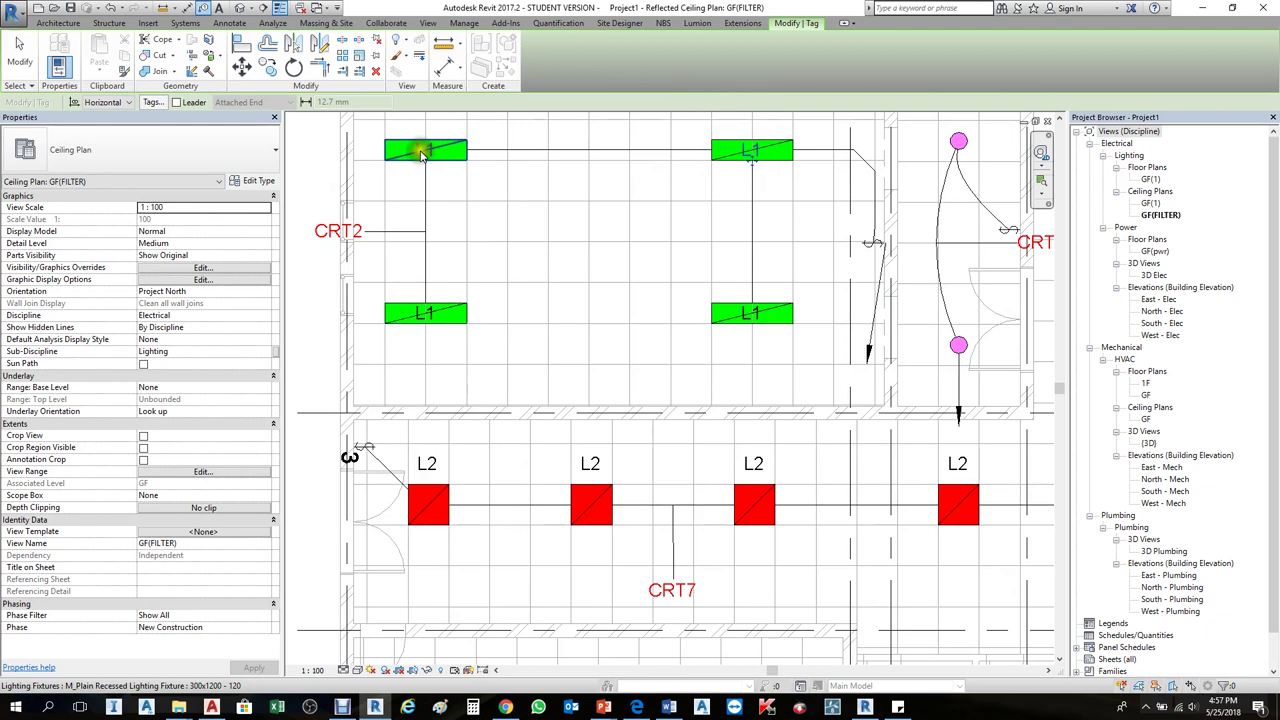
click(418, 148)
- Tag the two magenta circular fixtures with their L3 tags and end the tagging command
scroll(425, 228, down, 4)
scroll(690, 285, up, 5)
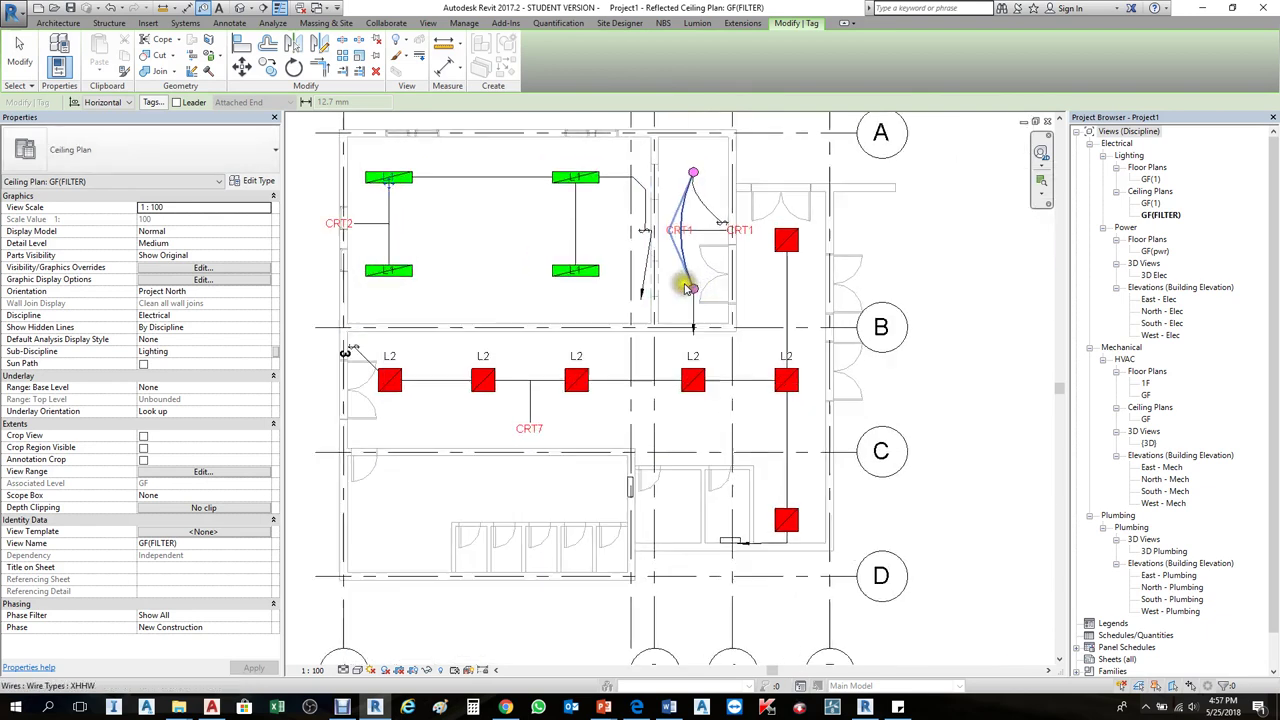
click(697, 292)
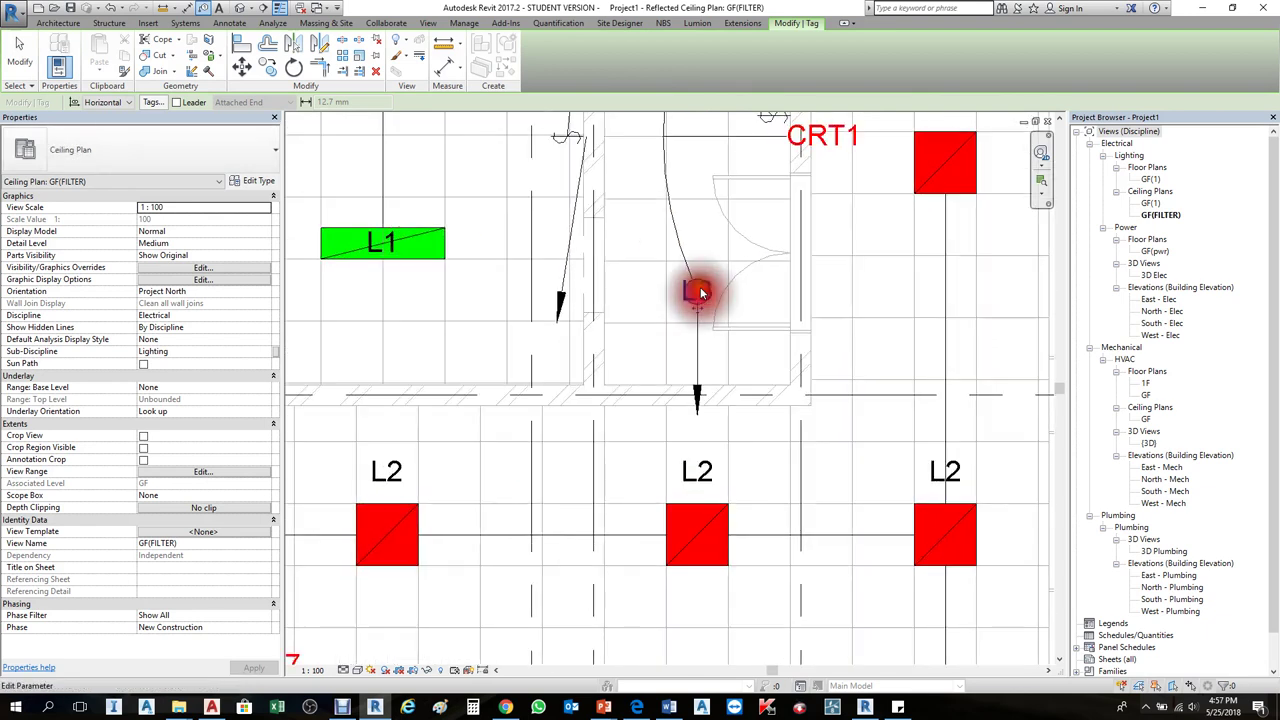
scroll(697, 292, down, 3)
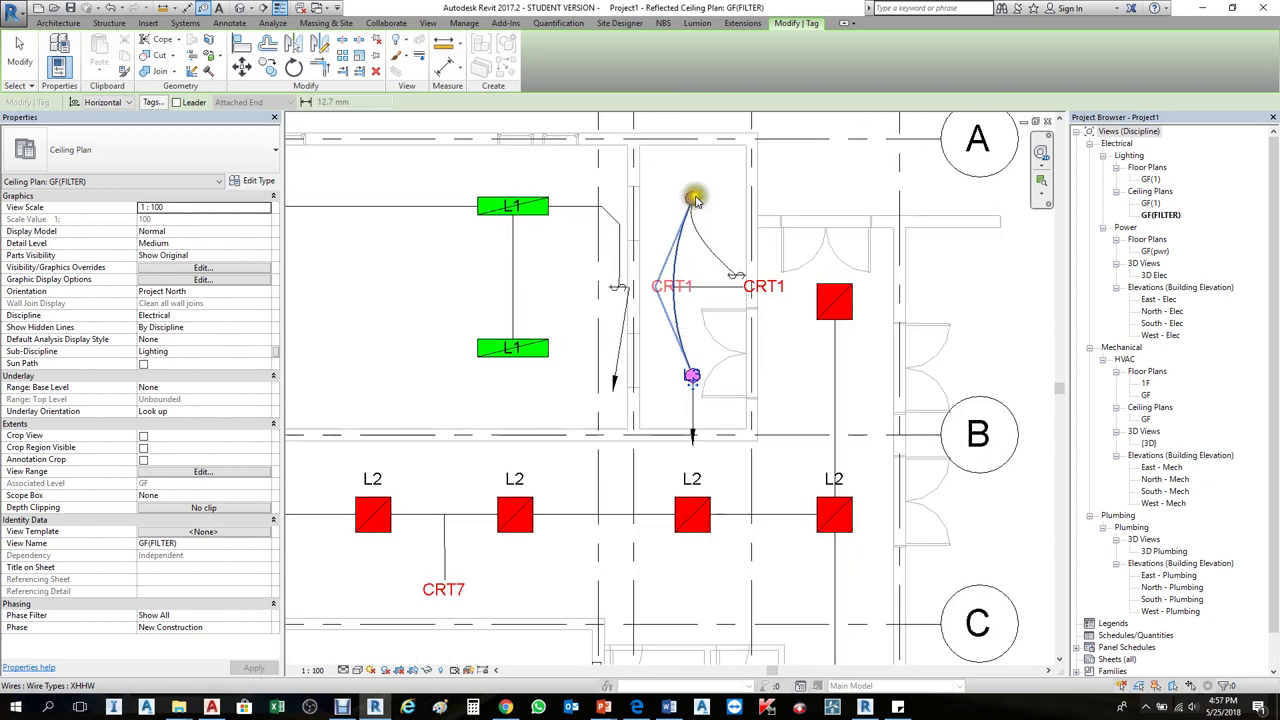
scroll(692, 200, up, 3)
click(692, 200)
key(Escape)
- Select both L3 tags and move them together to just right of the magenta fixtures
click(694, 200)
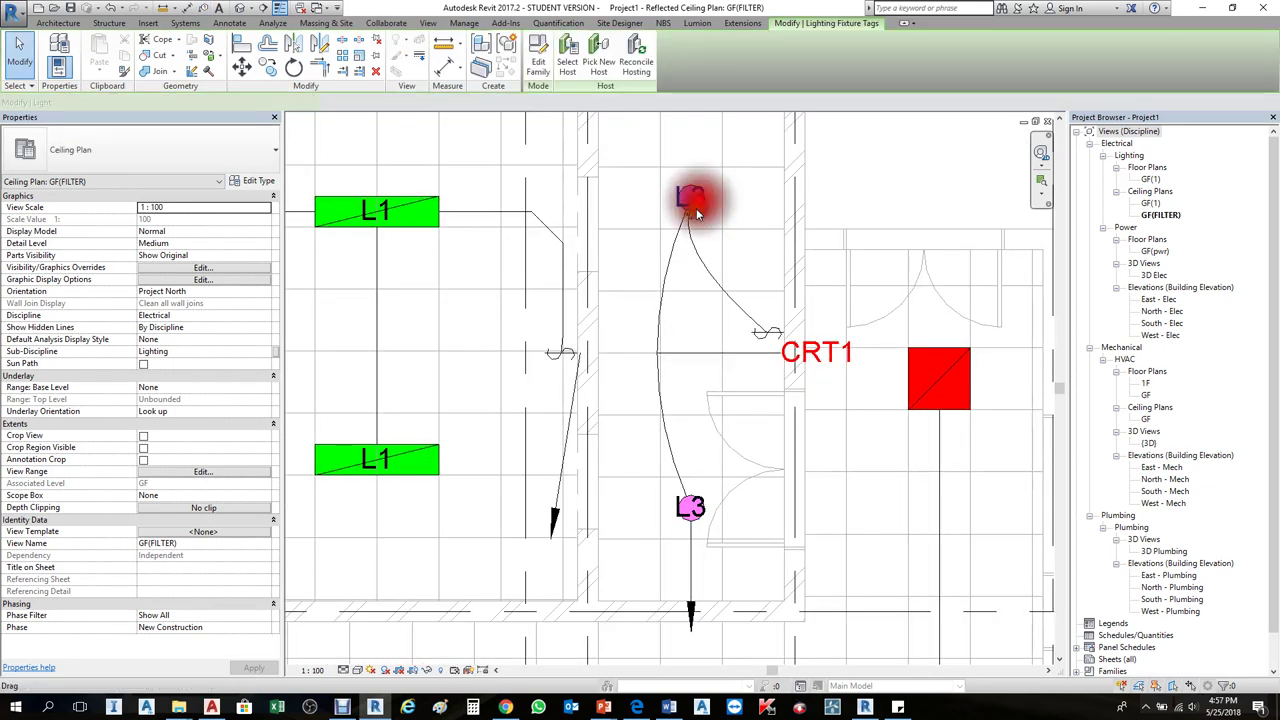
ctrl+click(696, 511)
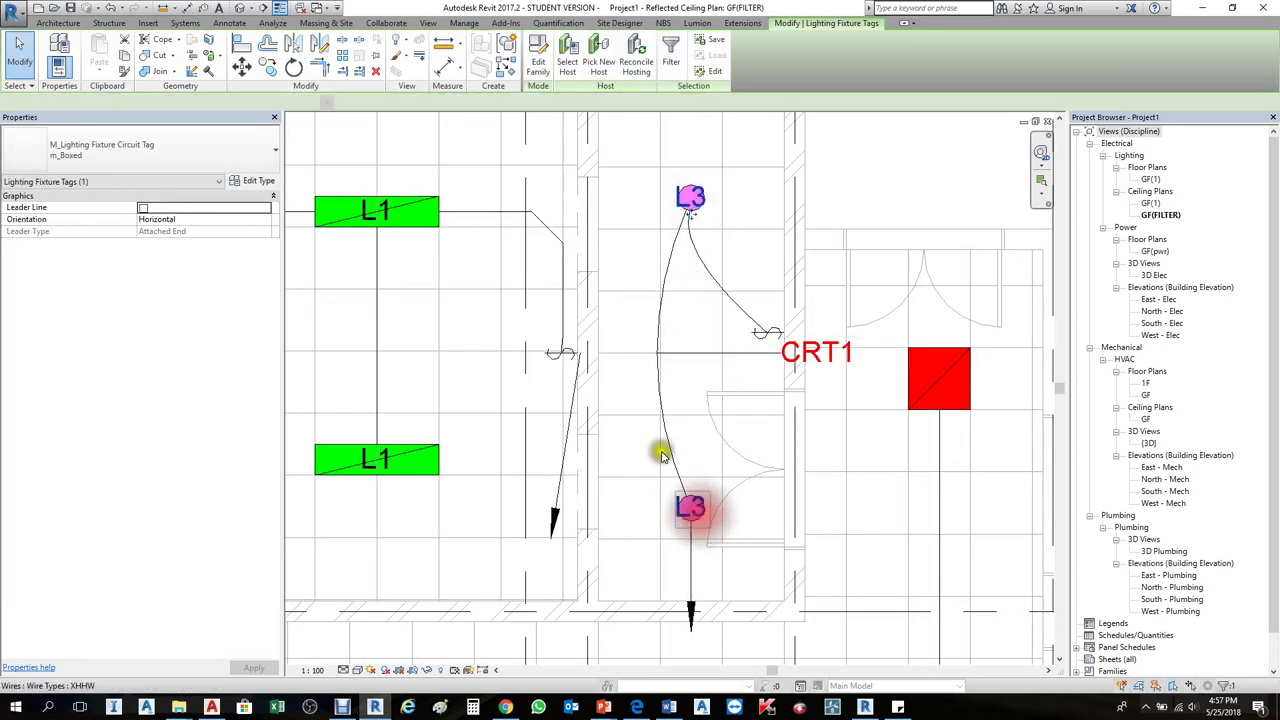
click(242, 64)
click(630, 470)
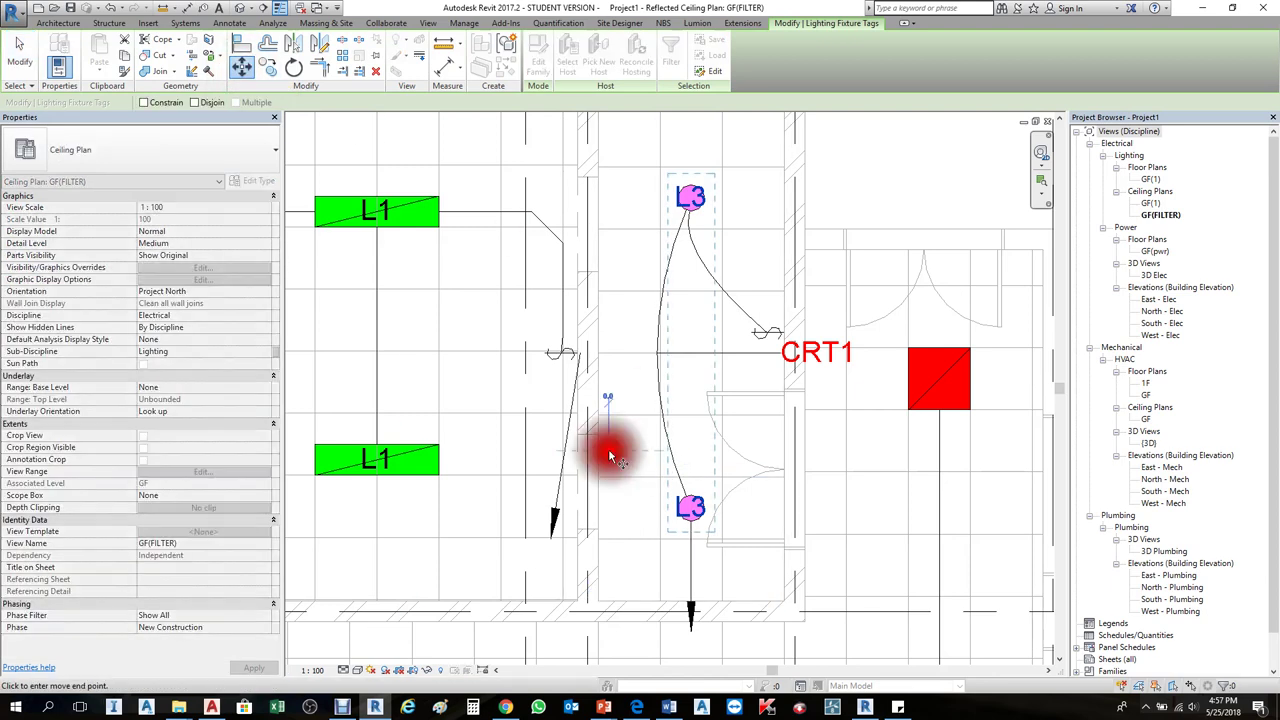
click(638, 450)
scroll(800, 497, down, 3)
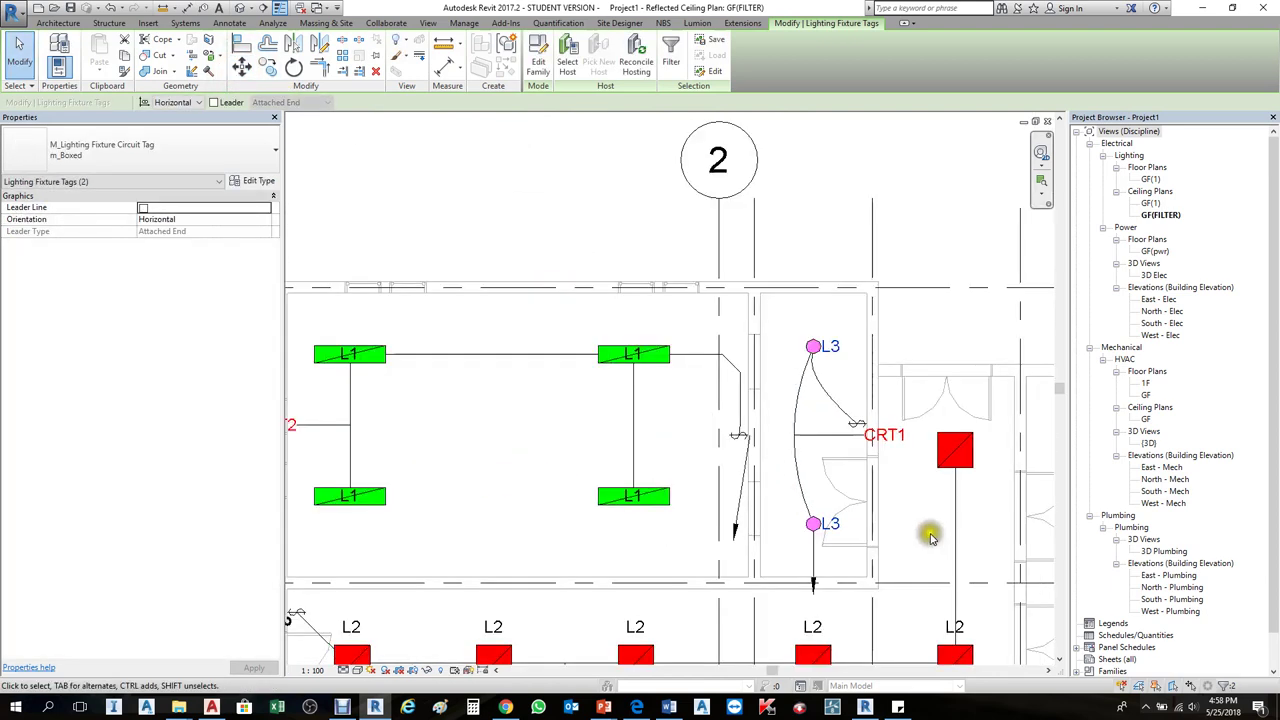
- Select the four L1 tags and move them straight up so they sit just above the green fixtures
click(362, 360)
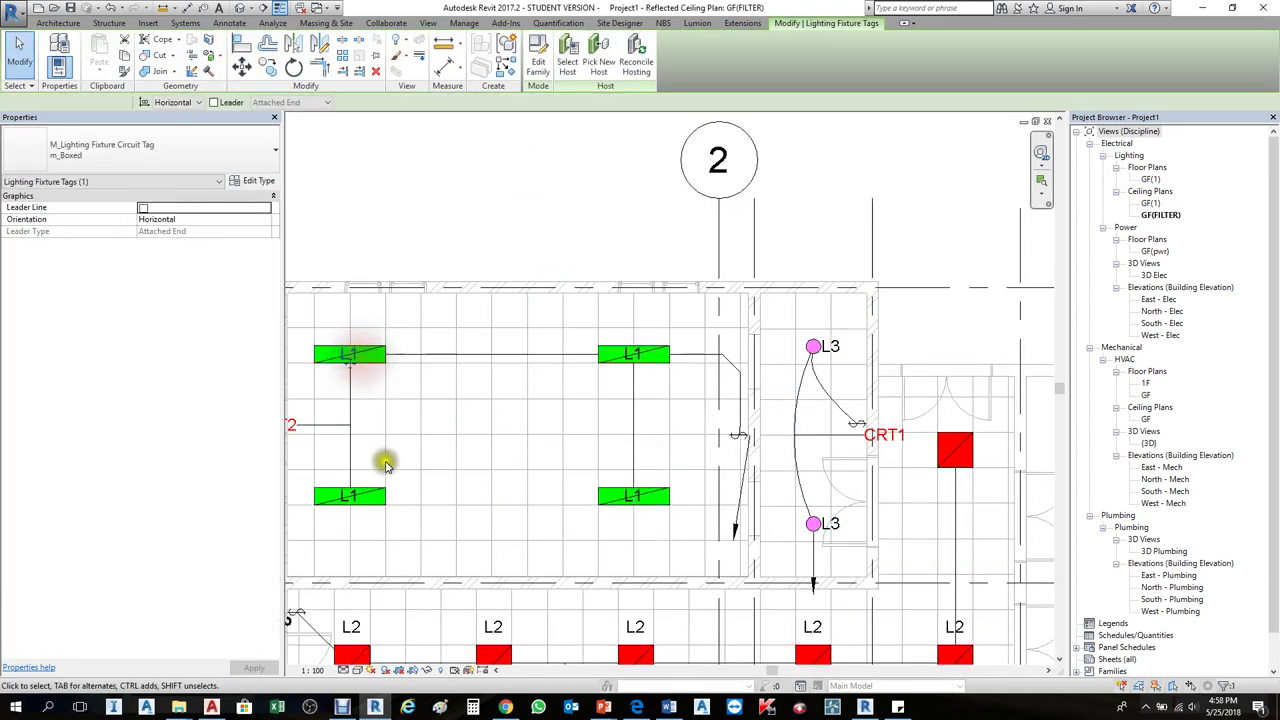
ctrl+click(354, 497)
ctrl+click(638, 498)
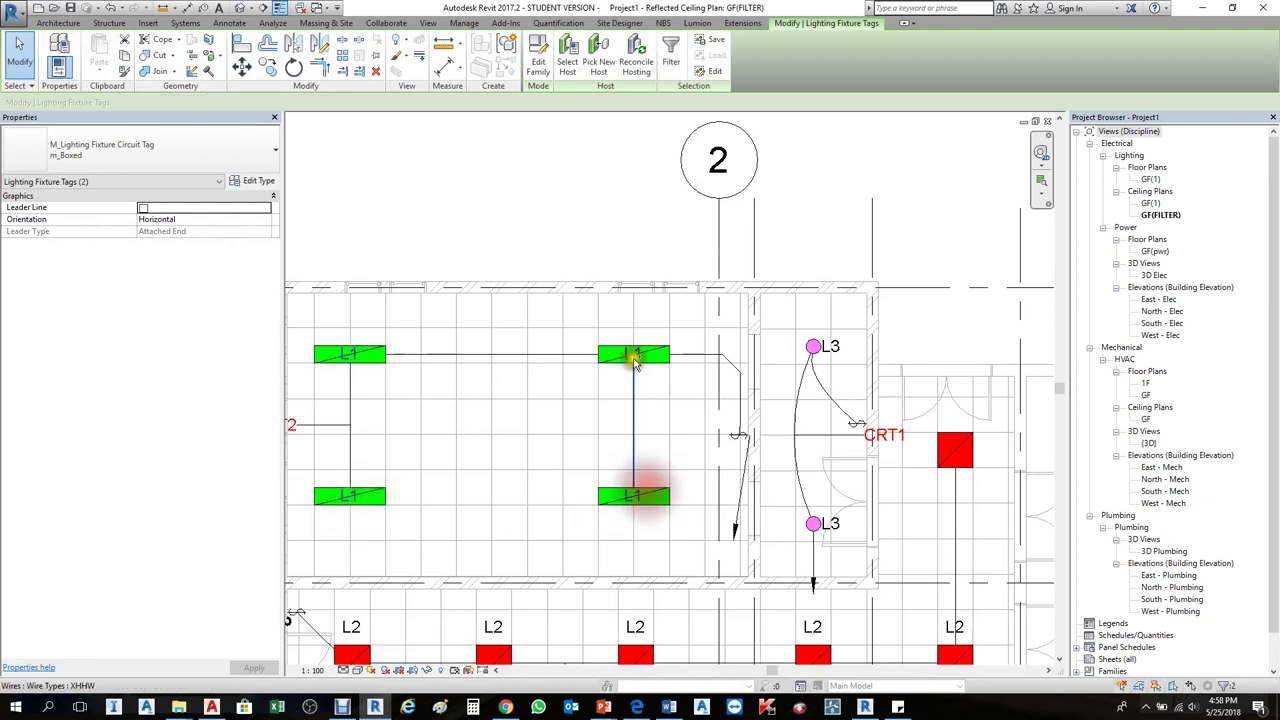
ctrl+click(633, 354)
click(267, 67)
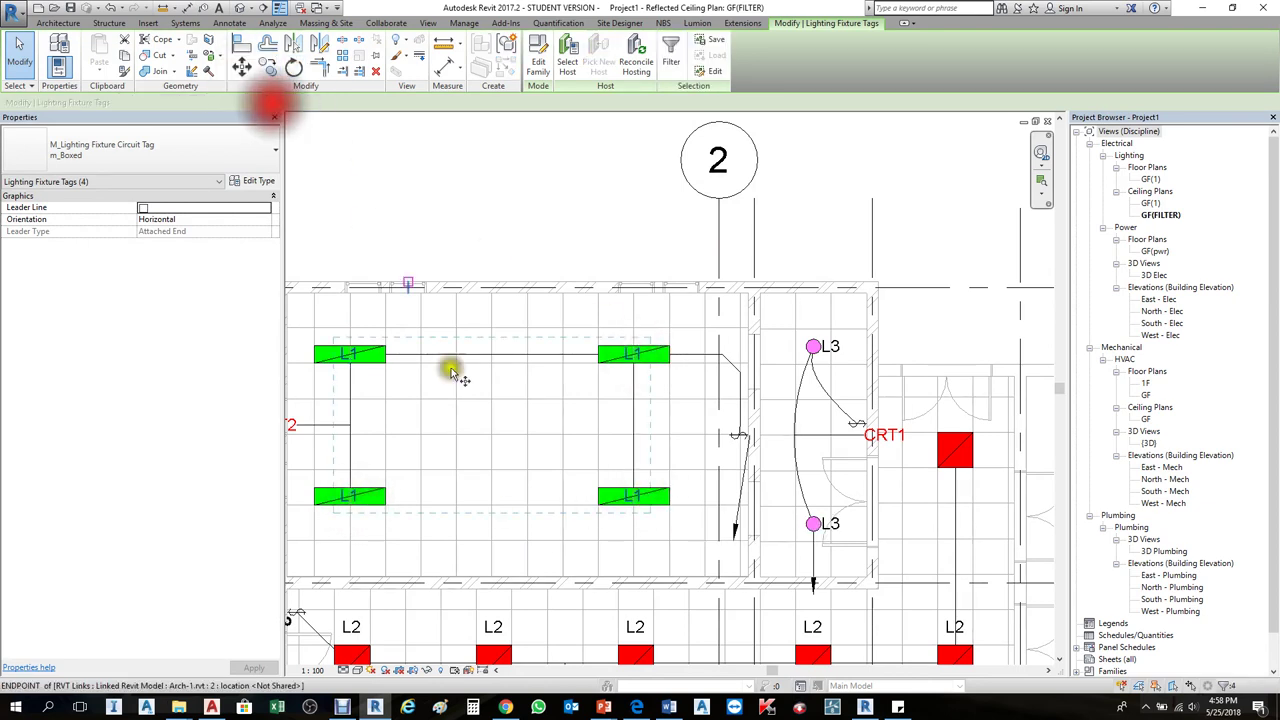
scroll(385, 506, up, 2)
click(386, 497)
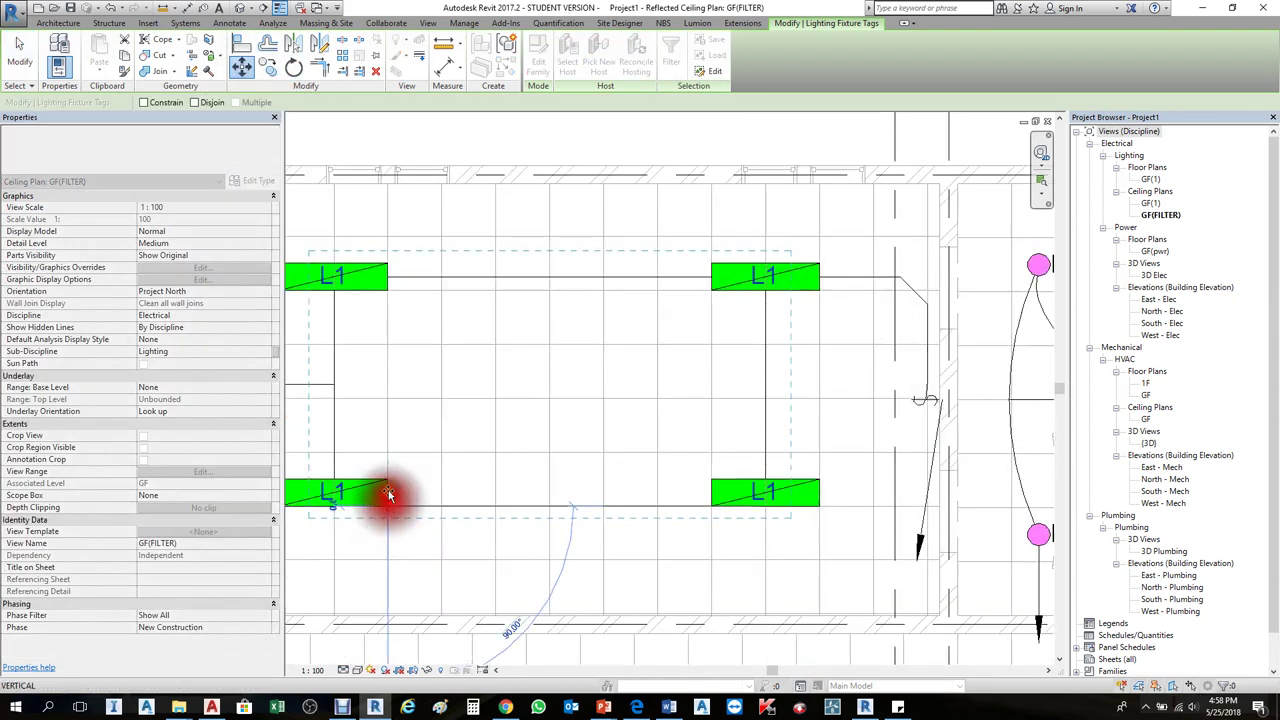
click(460, 486)
scroll(550, 508, down, 1)
scroll(550, 508, down, 1)
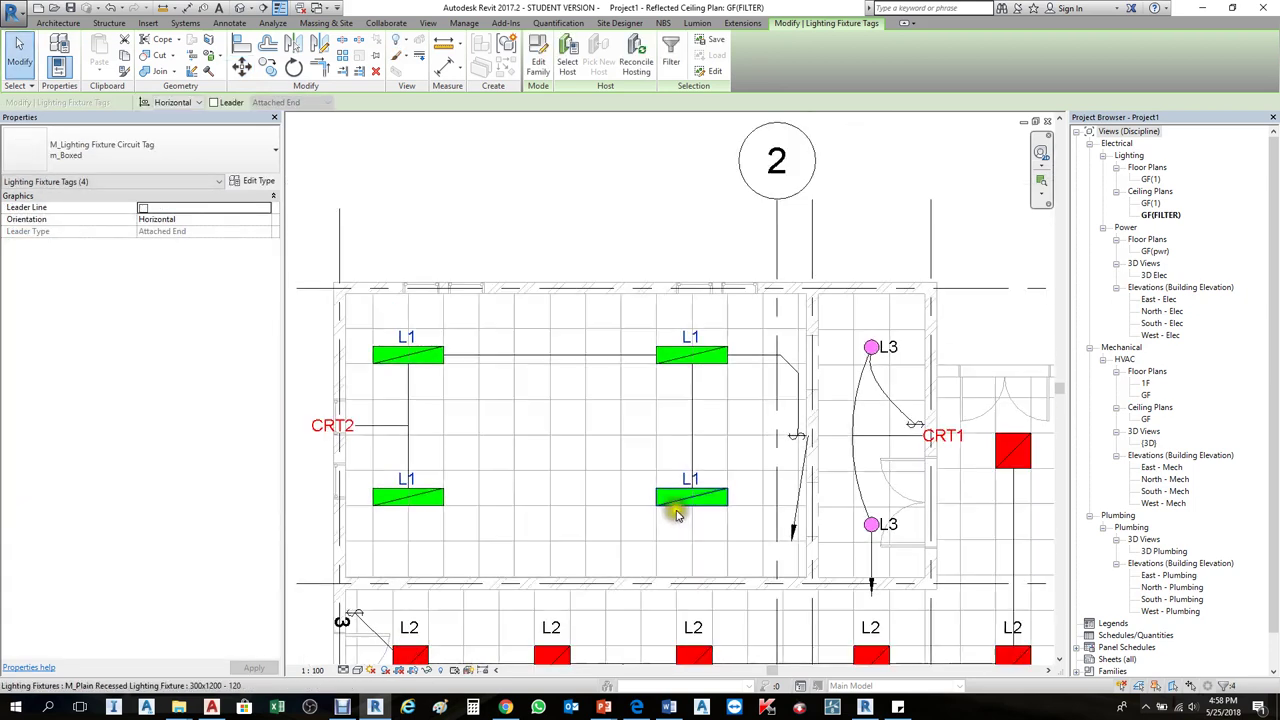
- Move the four selected L1 tags about 600 mm left, to the left ends of the green fixtures, and deselect them
click(243, 67)
click(382, 489)
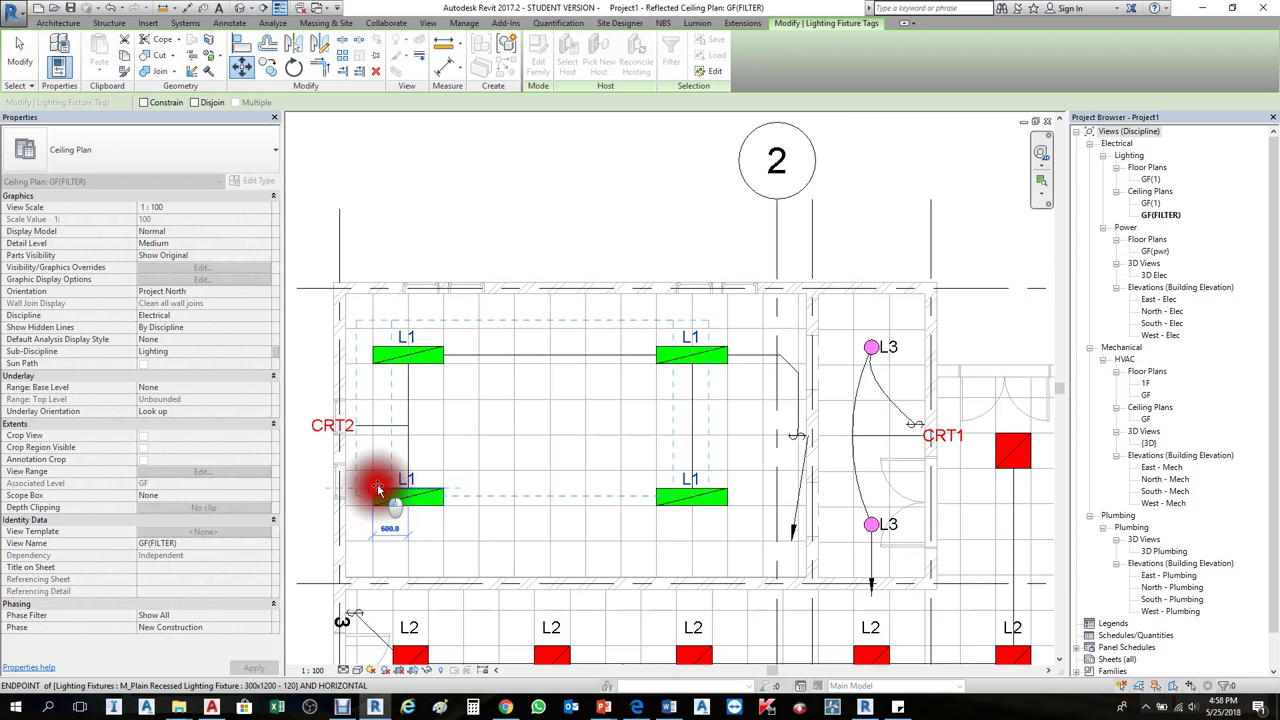
click(458, 485)
key(Escape)
- Select the lower-left green fixture in the ceiling plan
scroll(563, 485, down, 2)
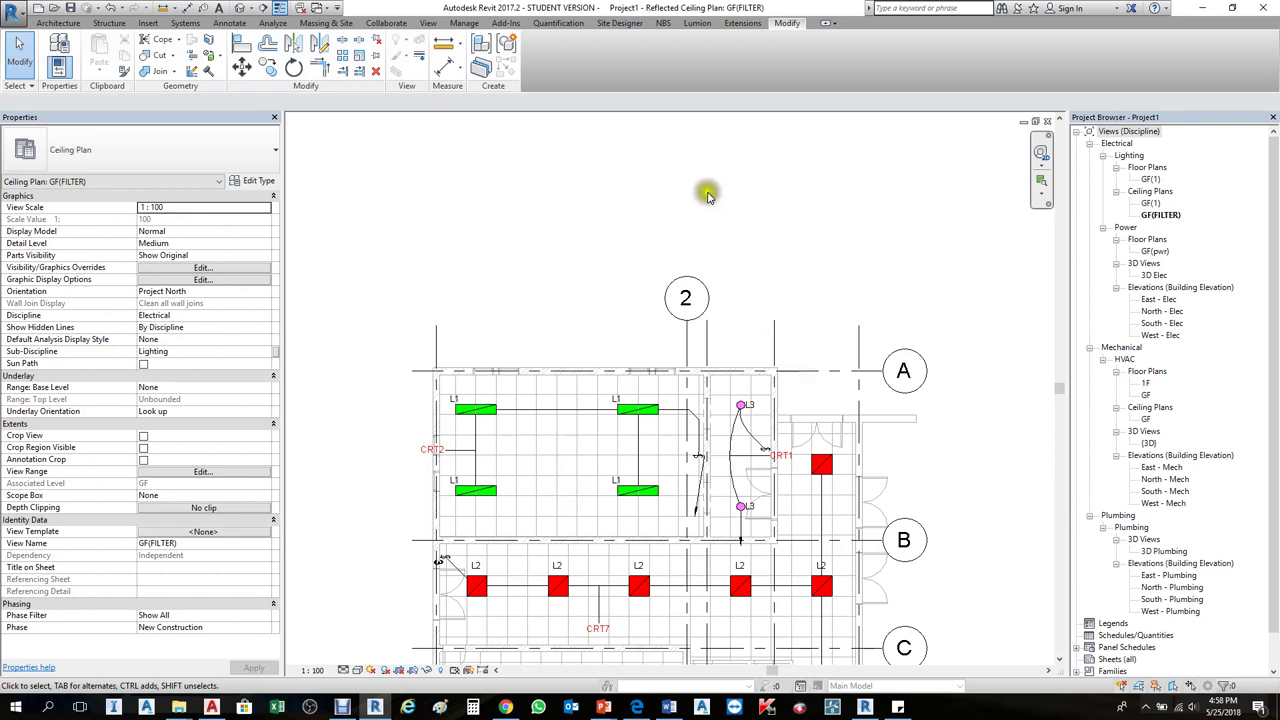
scroll(566, 237, down, 2)
scroll(307, 405, up, 1)
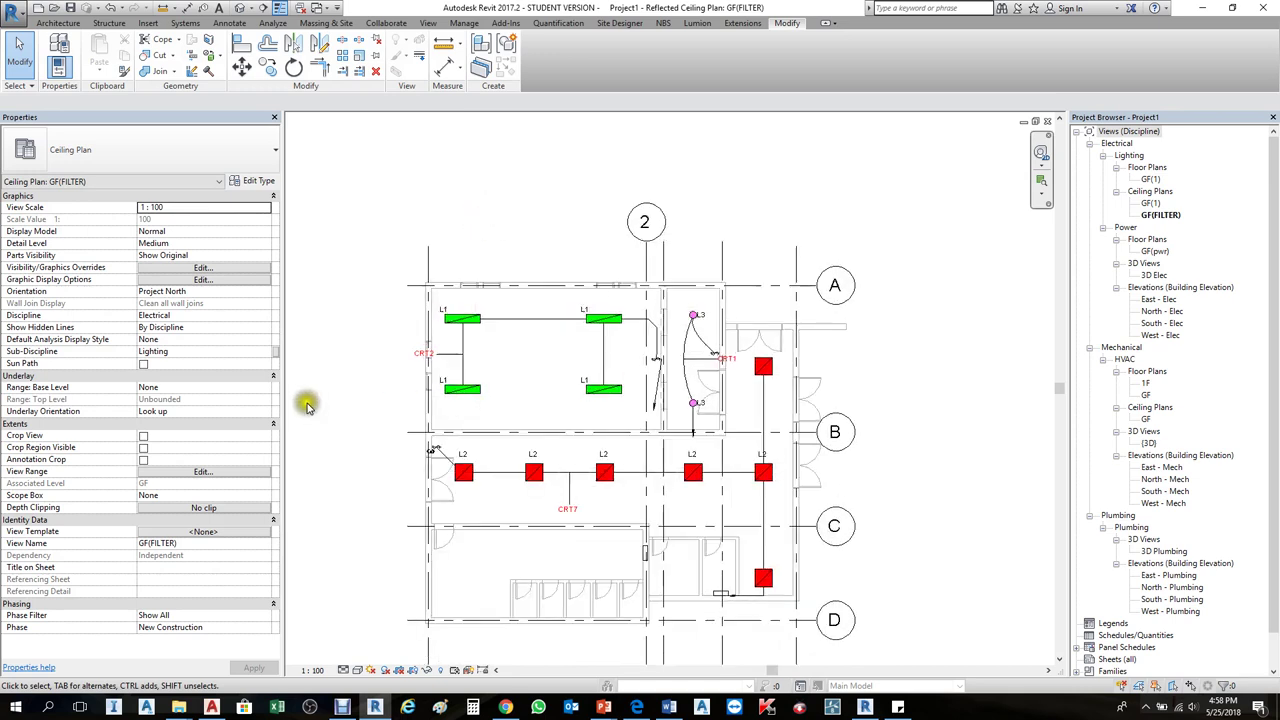
click(464, 391)
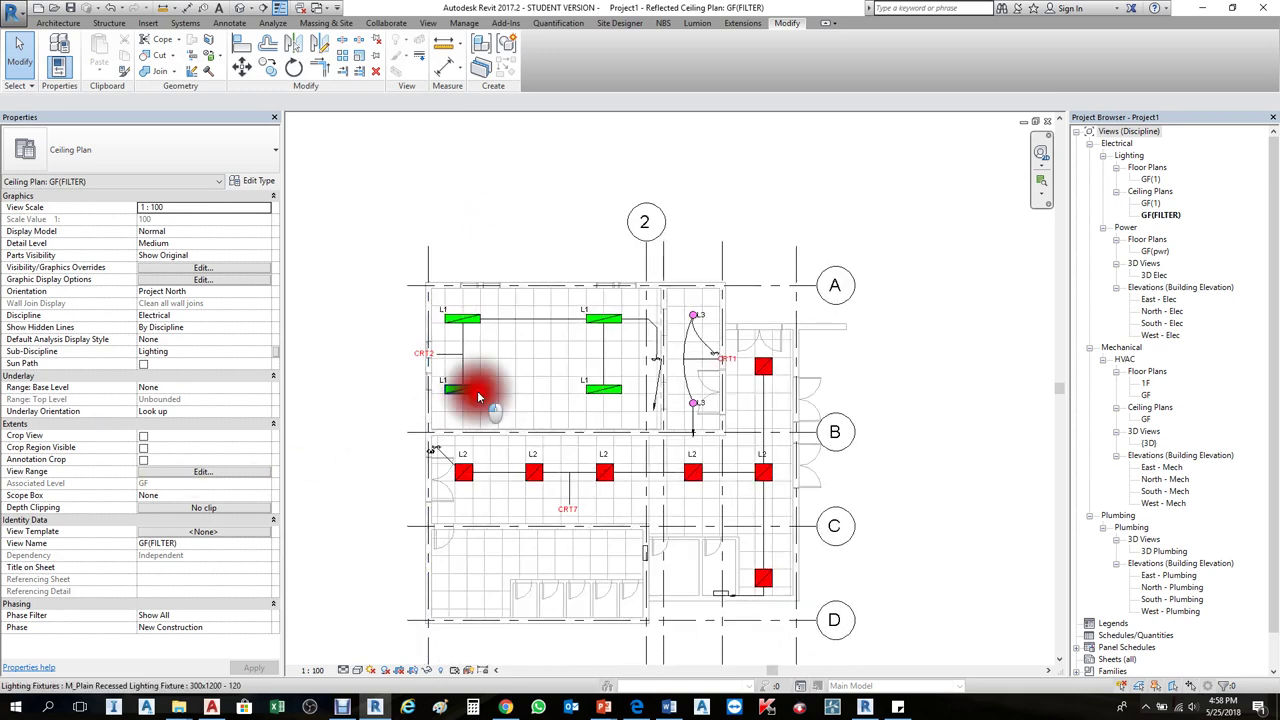